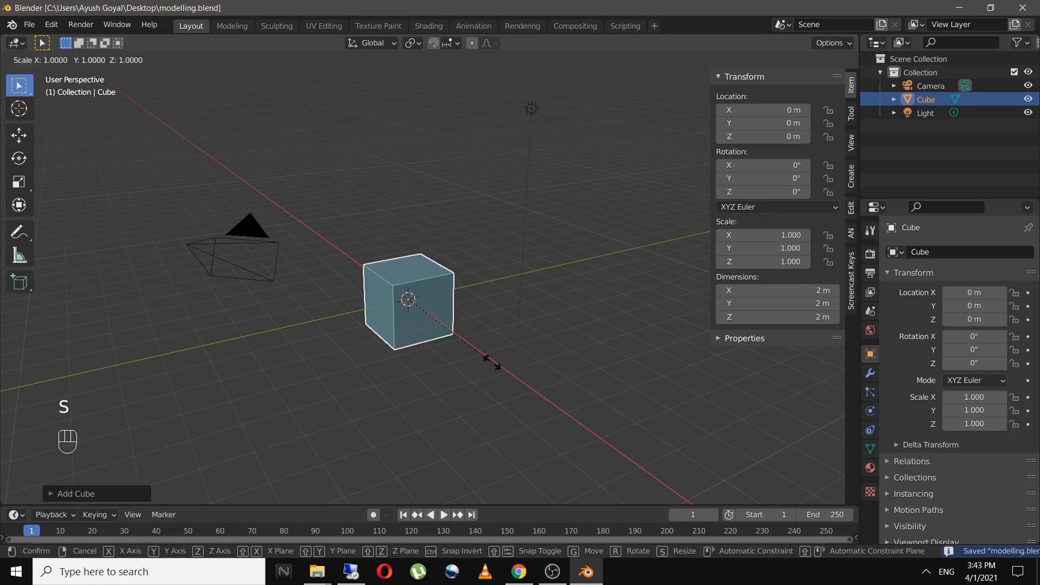
Scale the cube uniformly by a factor of 2 and set its Z dimension to 2.5 m
text(2)
key(Return)
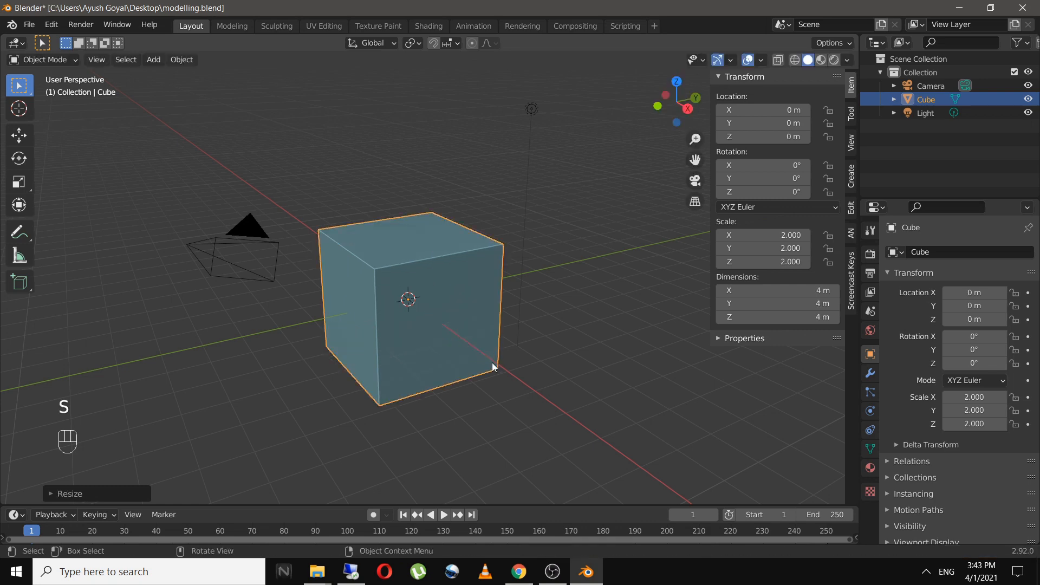
middle_drag(486, 414, 451, 379)
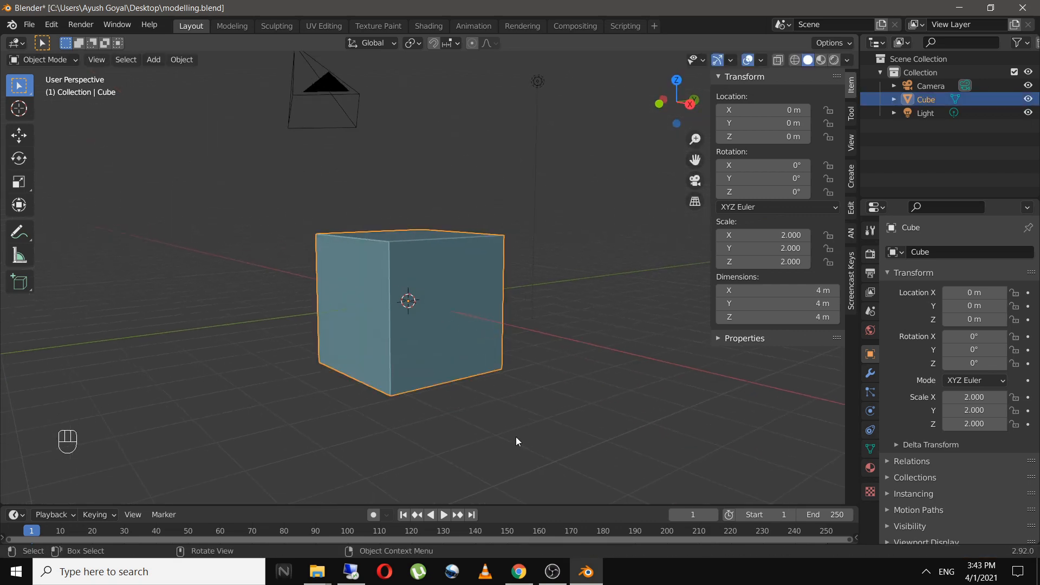
key(s)
key(z)
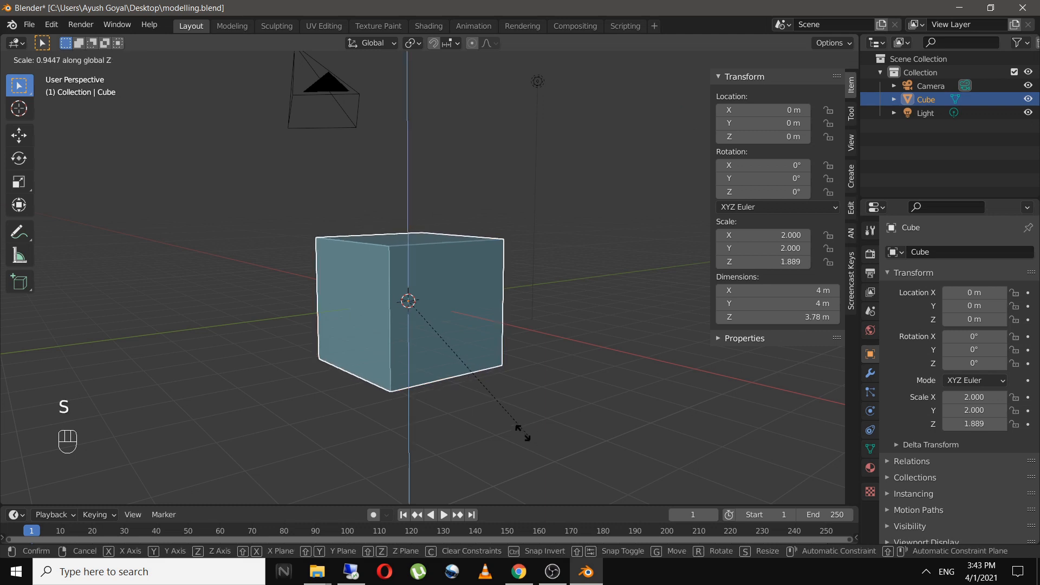
click(490, 400)
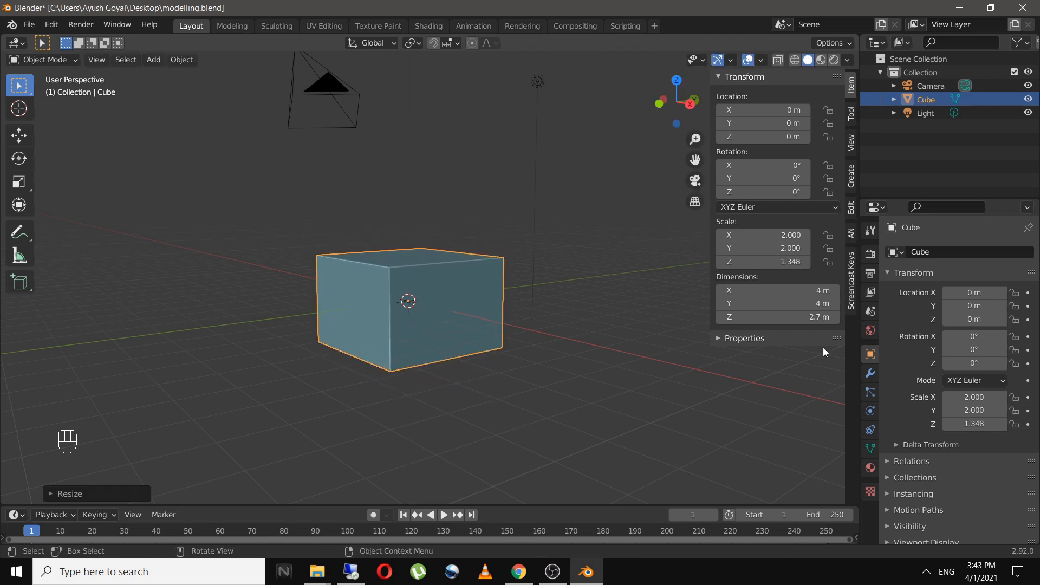
click(783, 320)
text(2.5)
key(Return)
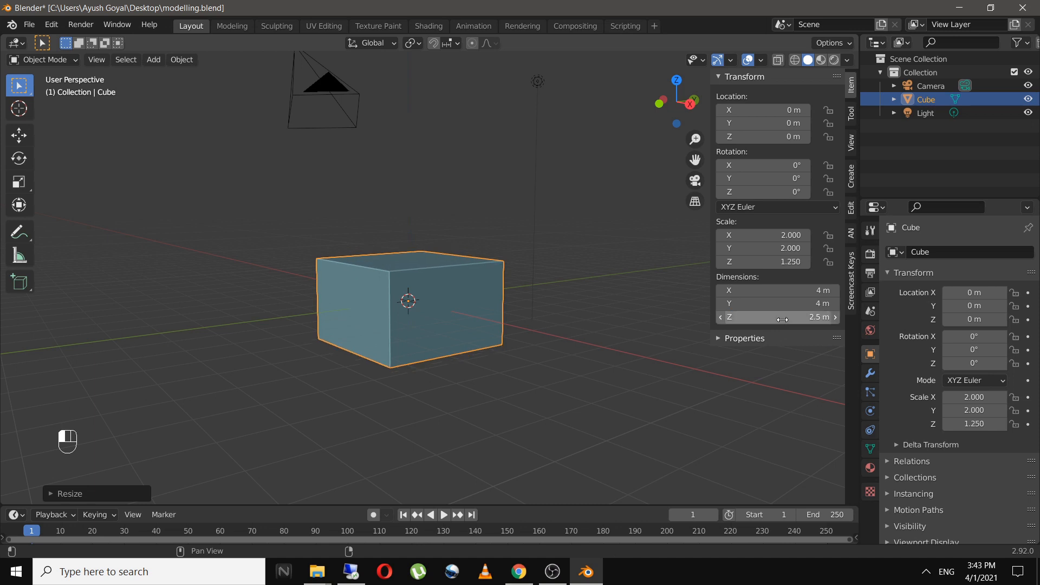
Scale the box along the Y axis to a width of about 3.7 m and deselect it
scroll(465, 331, up, 4)
scroll(468, 332, down, 2)
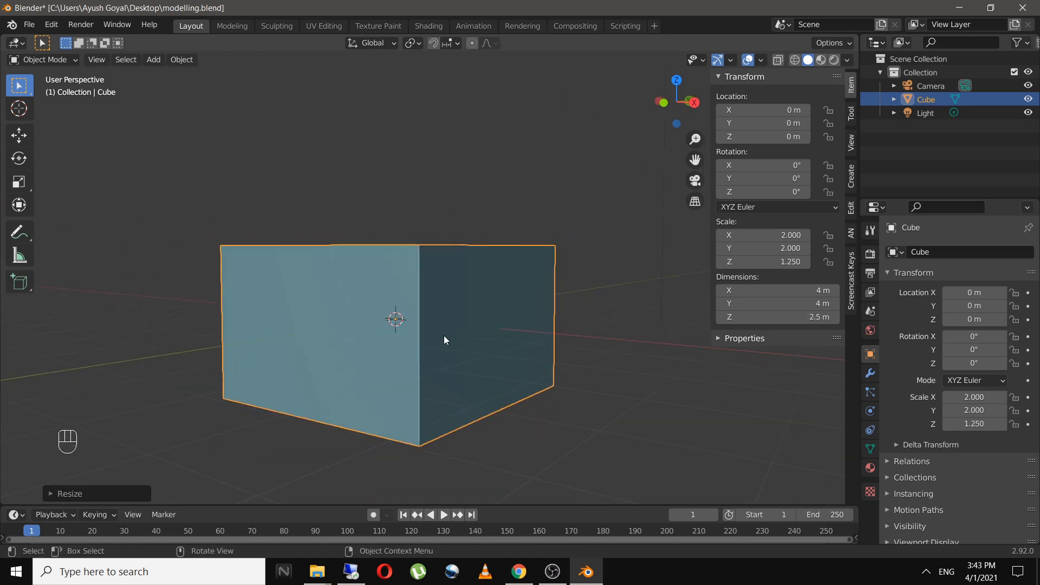
middle_drag(444, 336, 458, 337)
key(s)
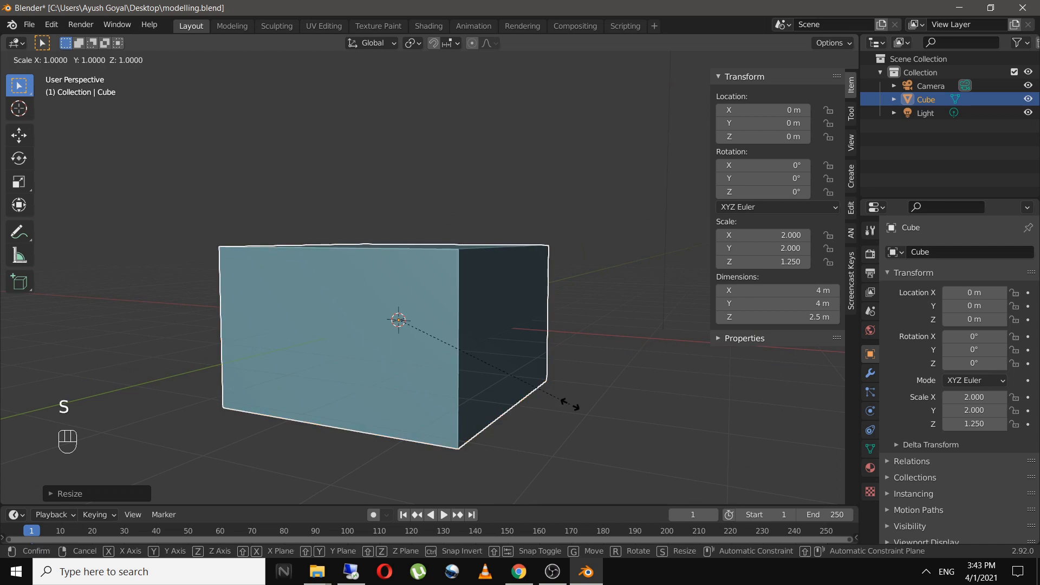
key(y)
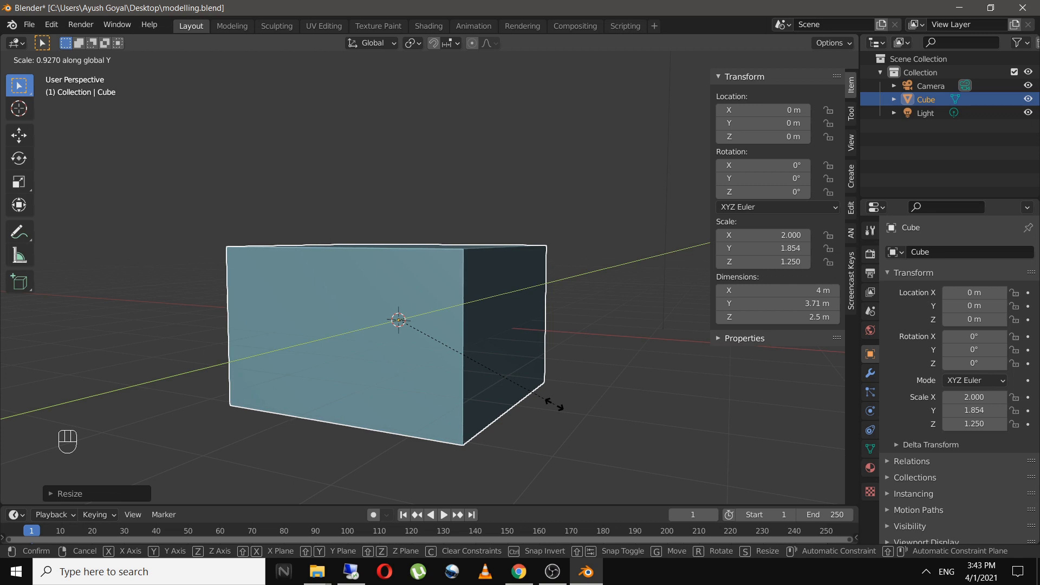
click(554, 402)
click(579, 402)
middle_drag(580, 402, 546, 398)
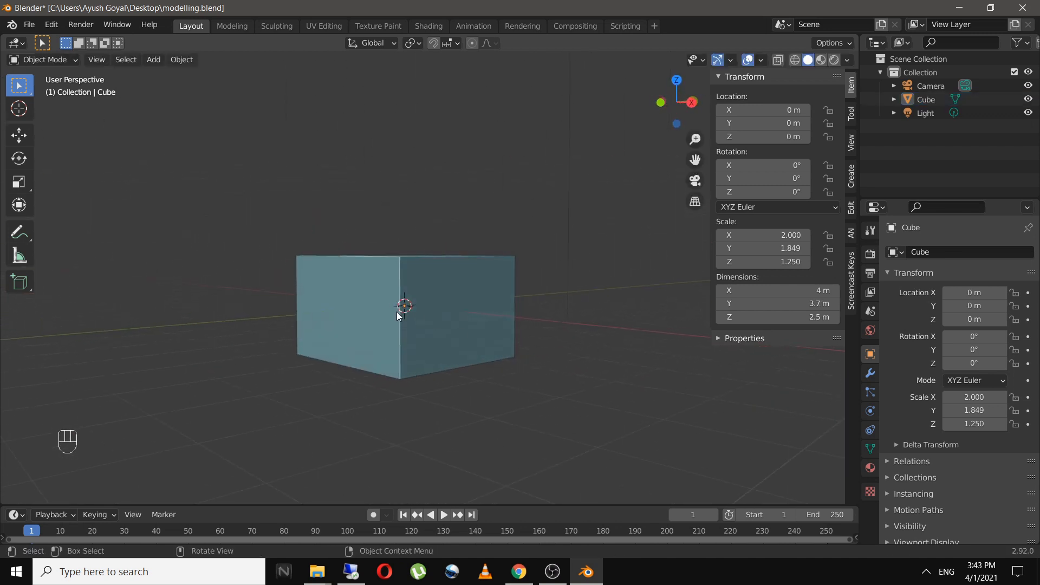
In Edit Mode, add a horizontal loop cut around the box and slide it down to about -0.32 m local Z
click(417, 333)
scroll(417, 333, up, 2)
key(Tab)
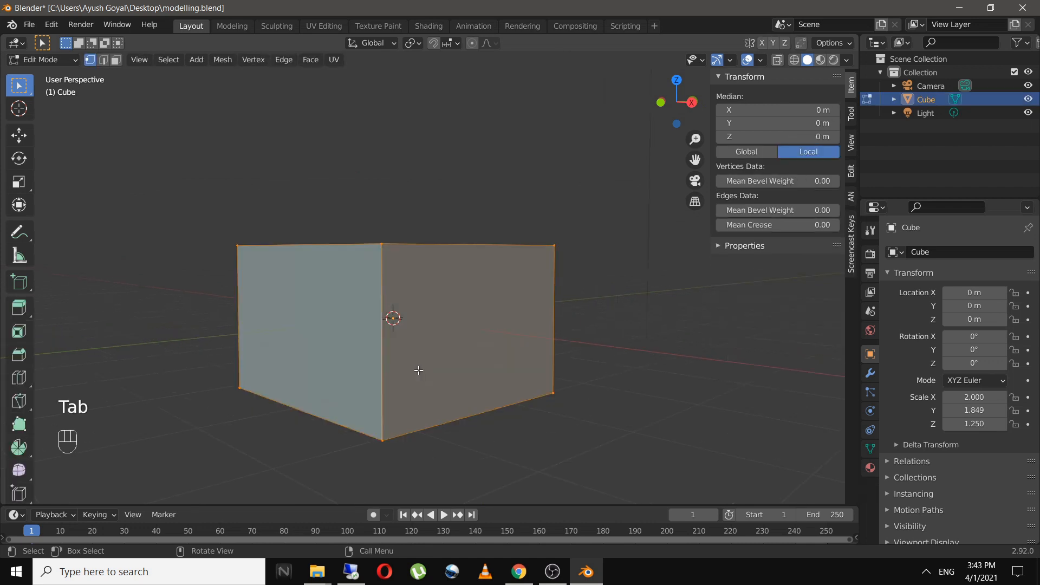
key(ctrl+r)
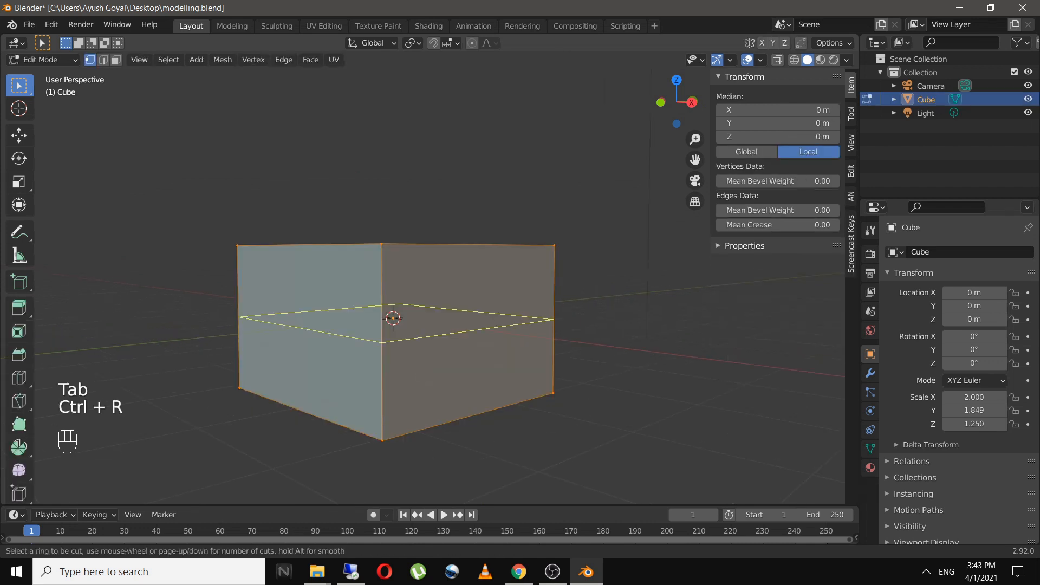
click(397, 358)
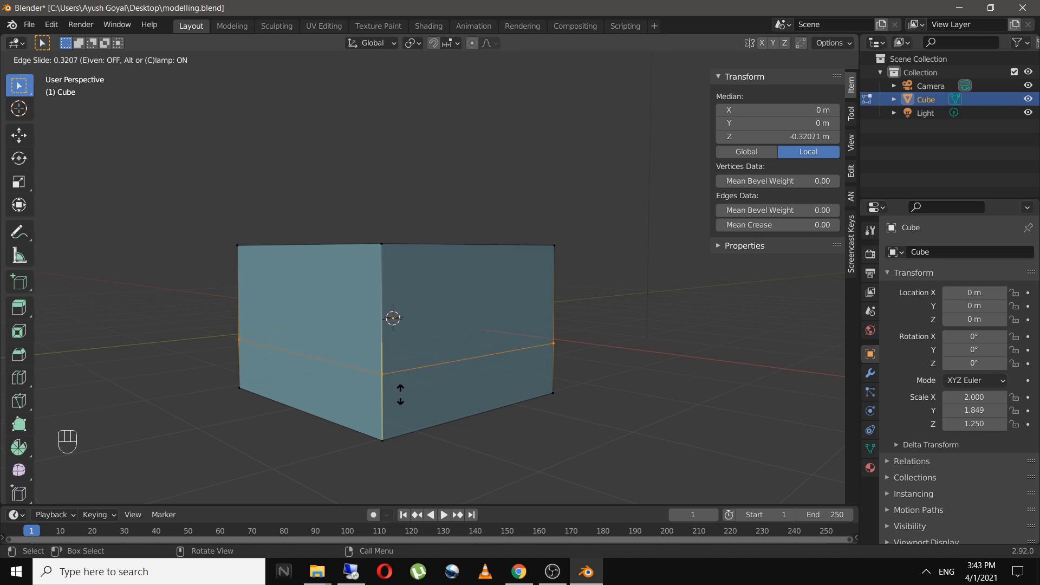
click(401, 394)
Add a loop cut through the middle of the box, running parallel to the Y axis, and return to Object Mode
middle_drag(444, 385, 426, 383)
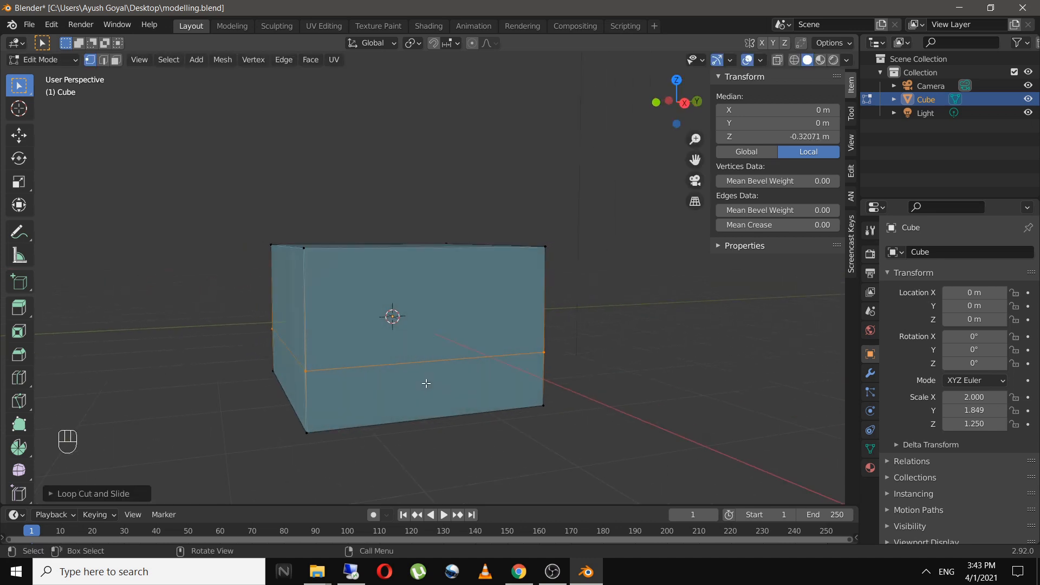
key(KP_7)
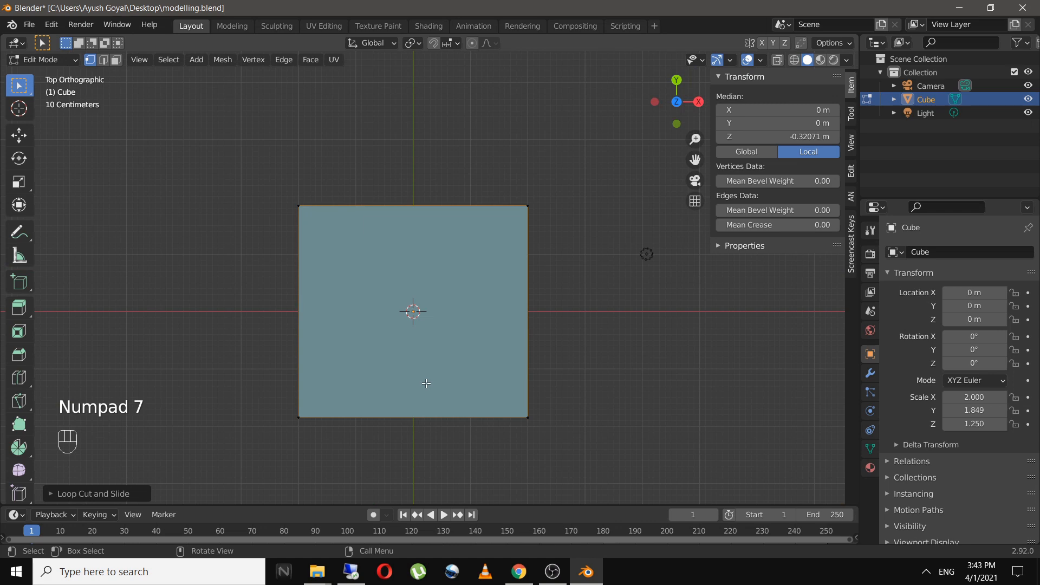
key(ctrl+r)
click(403, 428)
click(402, 429)
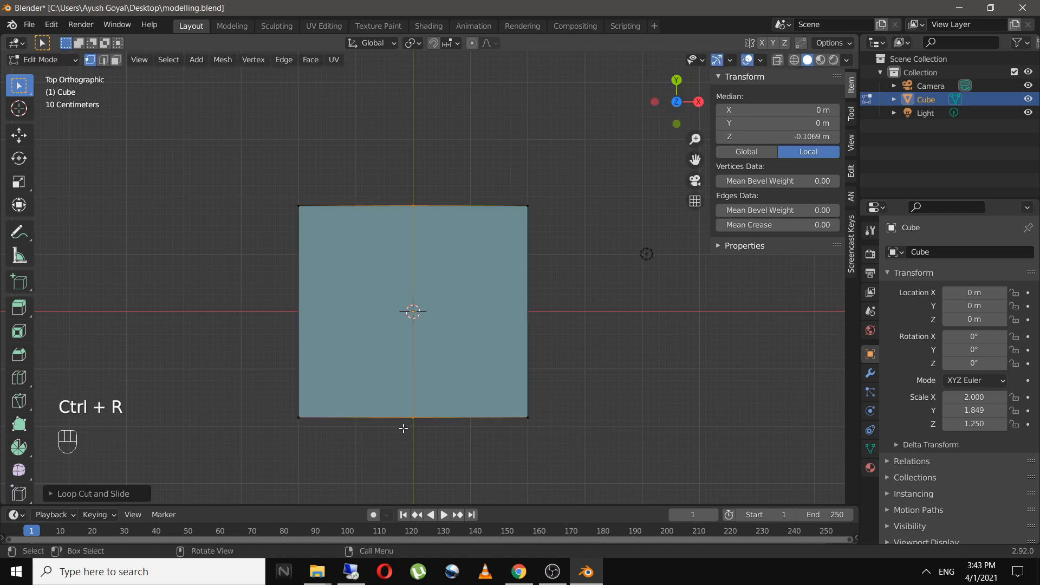
middle_drag(402, 428, 440, 296)
key(Tab)
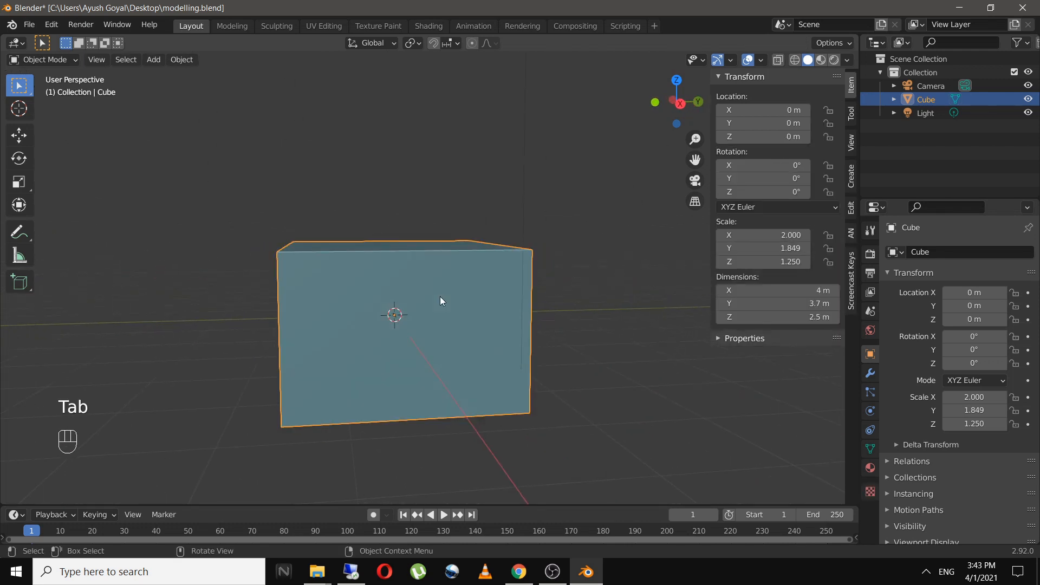
Add a second cube and move it about 1.81 m along X so it protrudes from the box's side
key(shift+a)
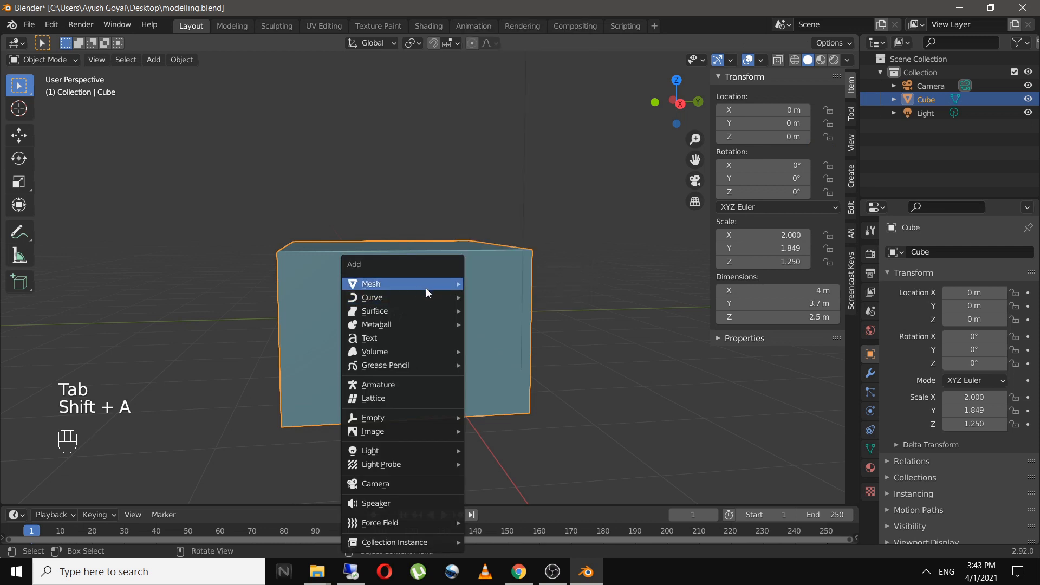
mouse_move(426, 285)
click(536, 297)
middle_drag(567, 312, 507, 316)
key(g)
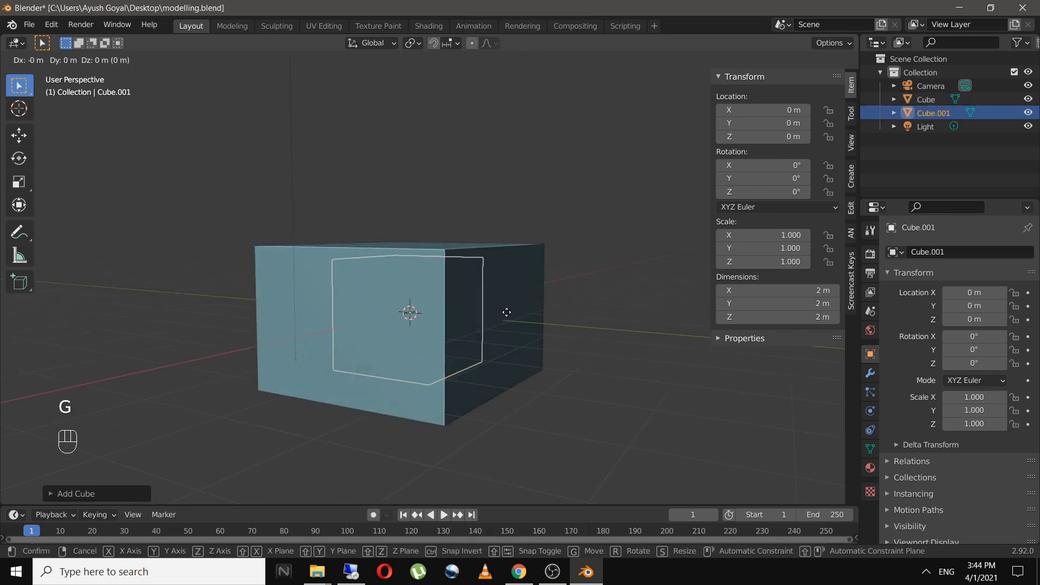
key(x)
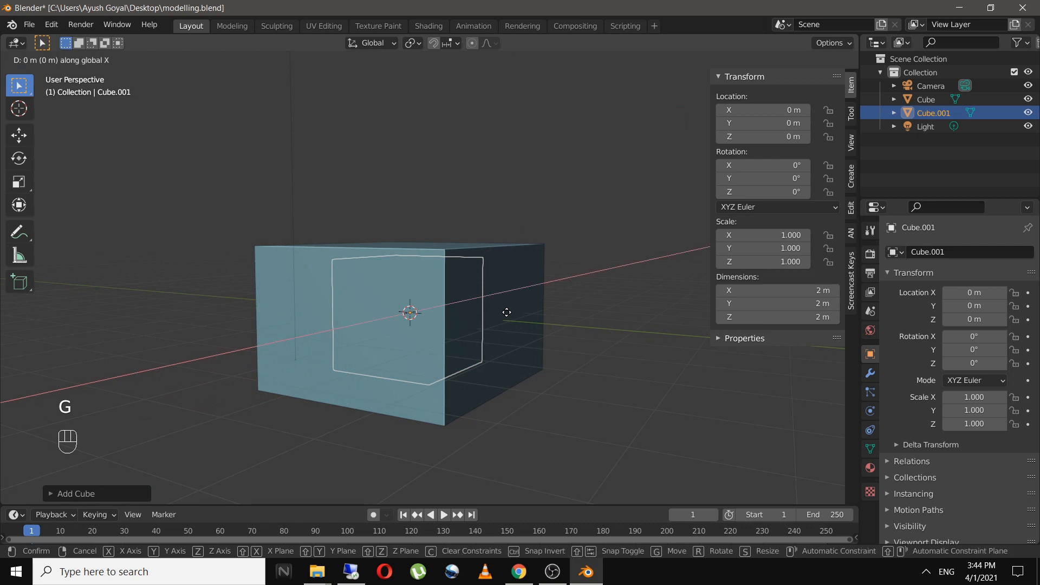
click(449, 342)
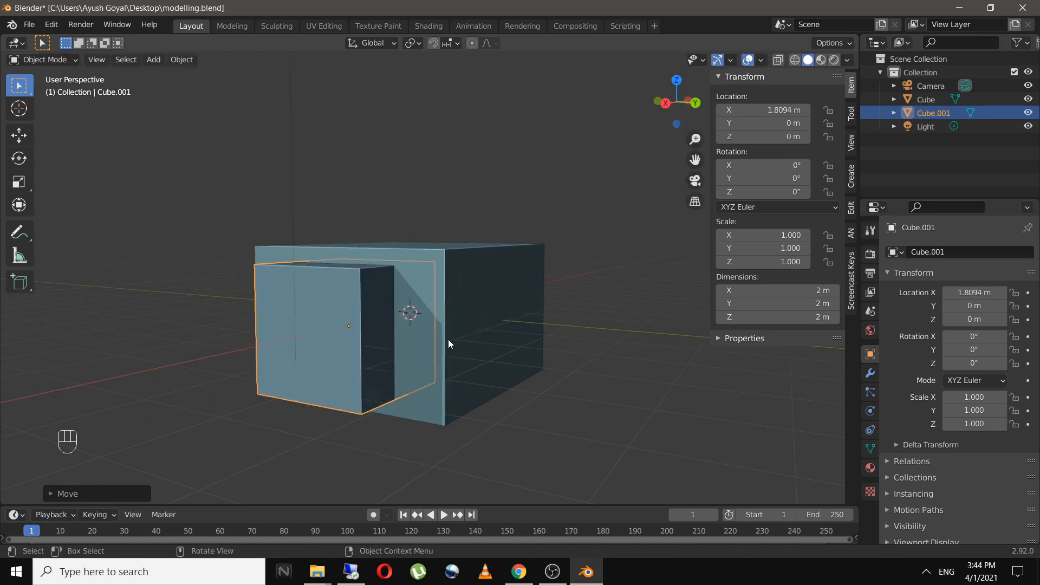
In right view, shrink the second cube to about 0.93 m and place it at about Y -0.81 m, Z 0.37 m
key(KP_3)
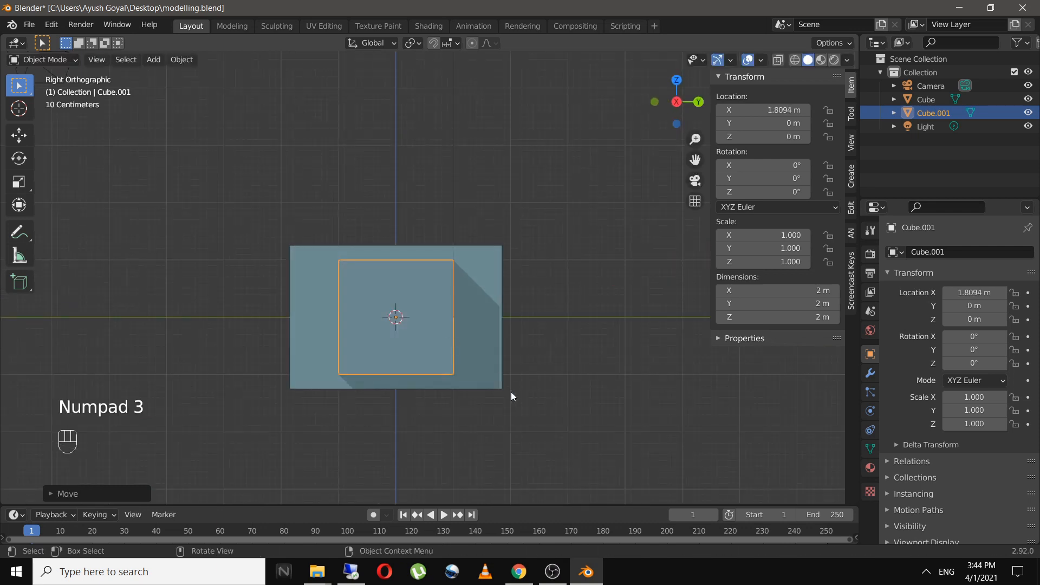
key(s)
click(437, 353)
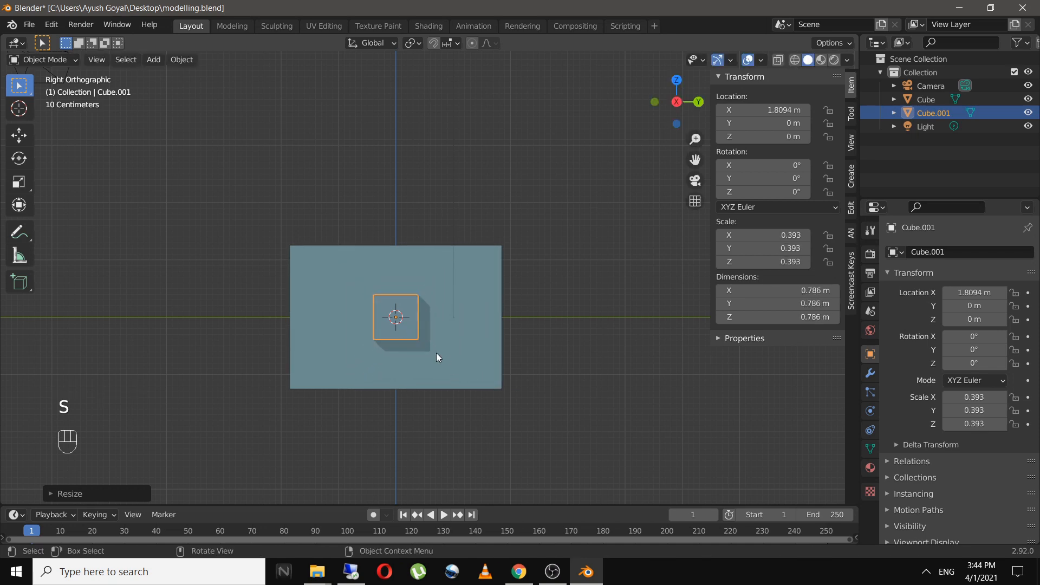
key(g)
click(393, 339)
scroll(394, 341, up, 2)
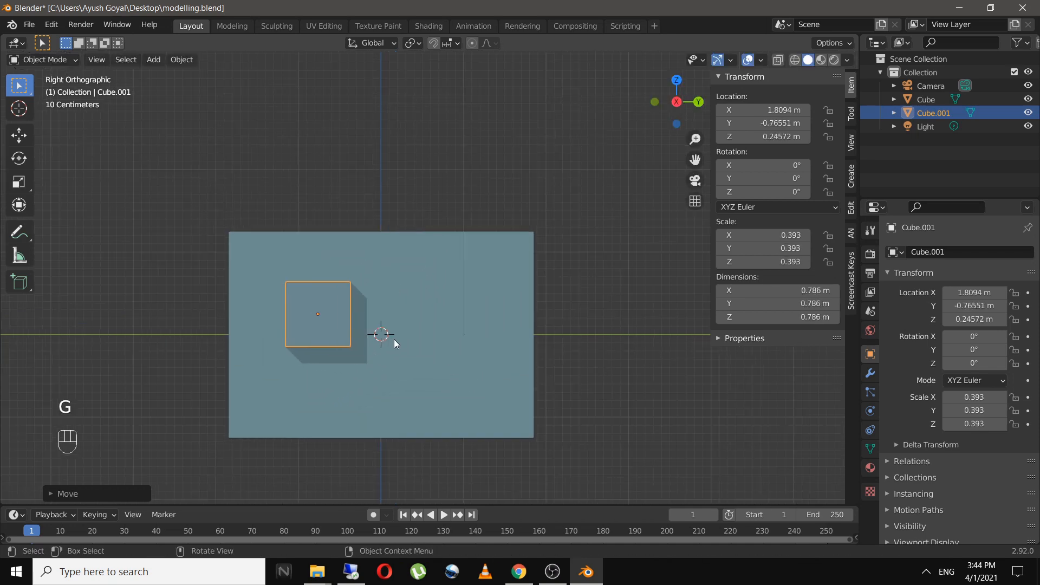
key(s)
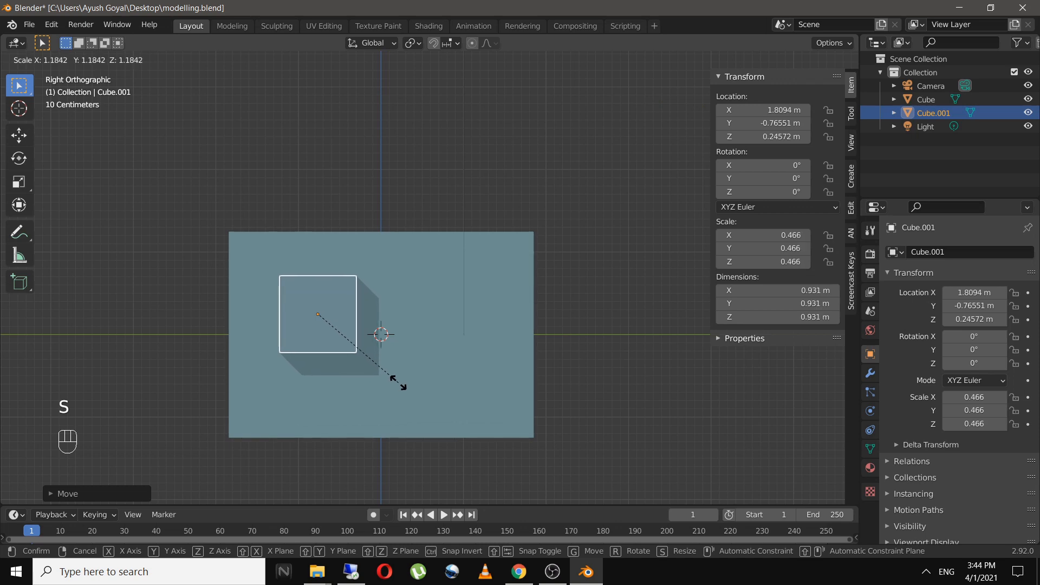
click(398, 383)
key(g)
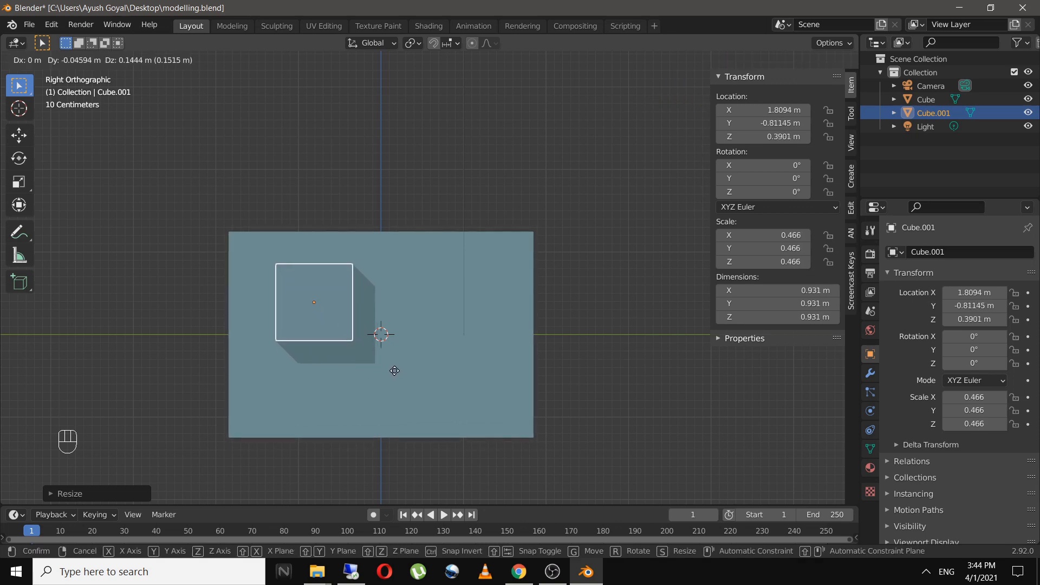
click(394, 372)
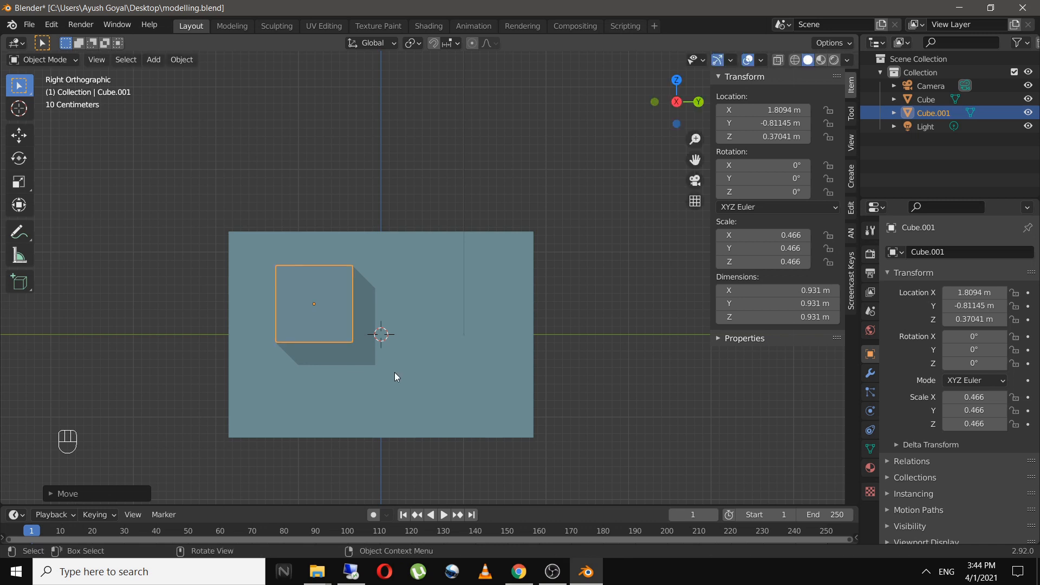
Duplicate the small cube along Y to the opposite half of the same wall
key(shift+d)
key(y)
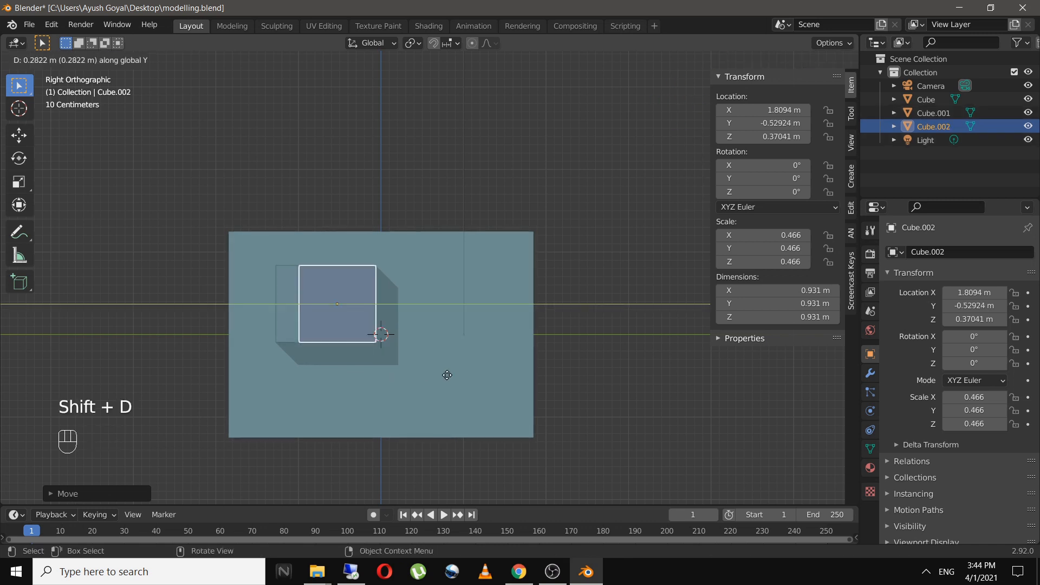
click(523, 388)
Select both small cubes and move them outward along X to about 2.14 m, keeping them partly inside the box
shift+click(334, 317)
middle_drag(411, 326, 441, 355)
scroll(385, 354, up, 2)
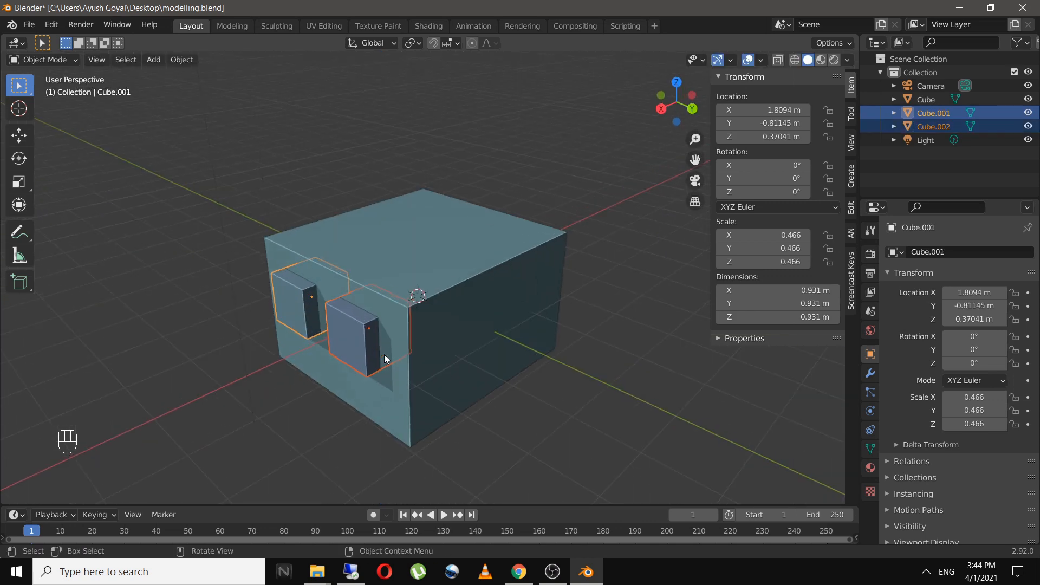
key(g)
key(x)
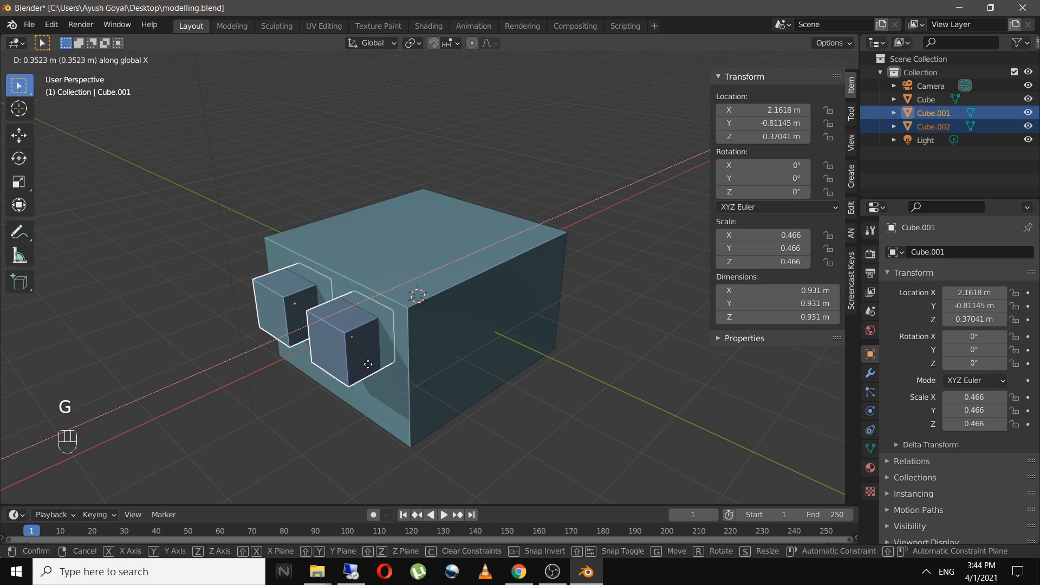
click(370, 367)
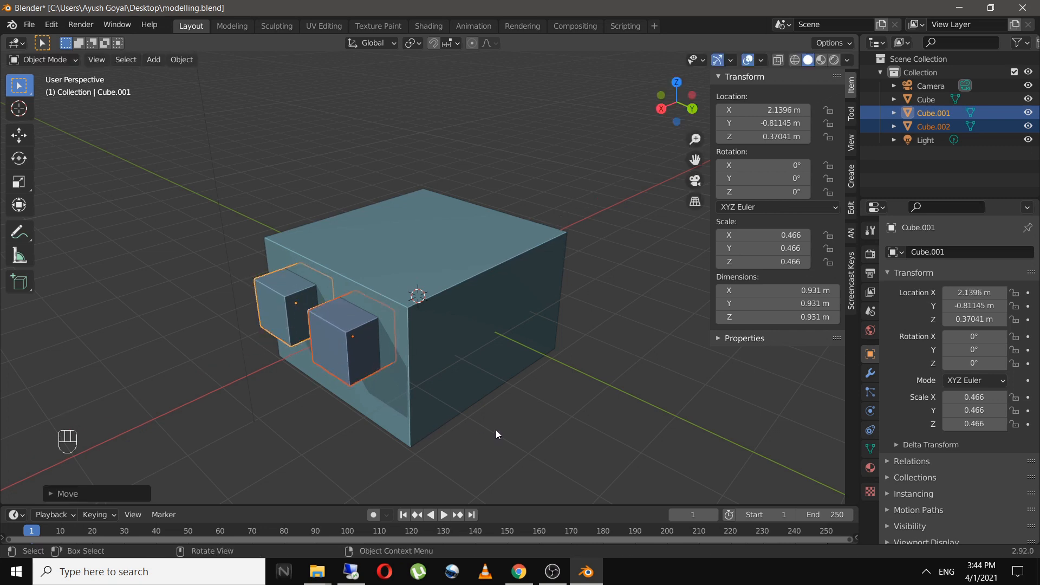
Subtract both small cubes from the box with an auto Boolean difference, deselect everything and save the file
shift+click(460, 323)
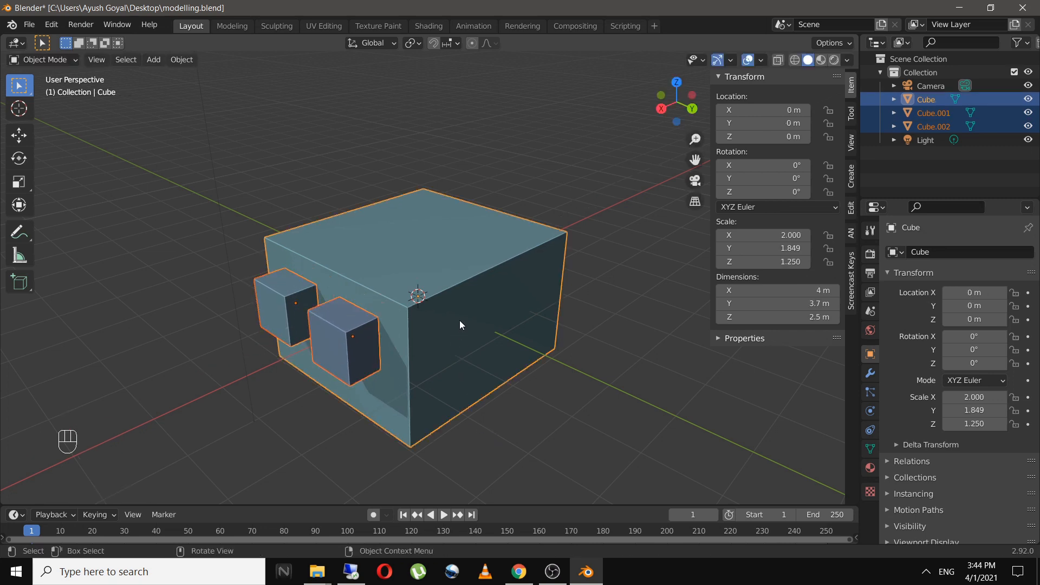
key(ctrl+shift+KP_Subtract)
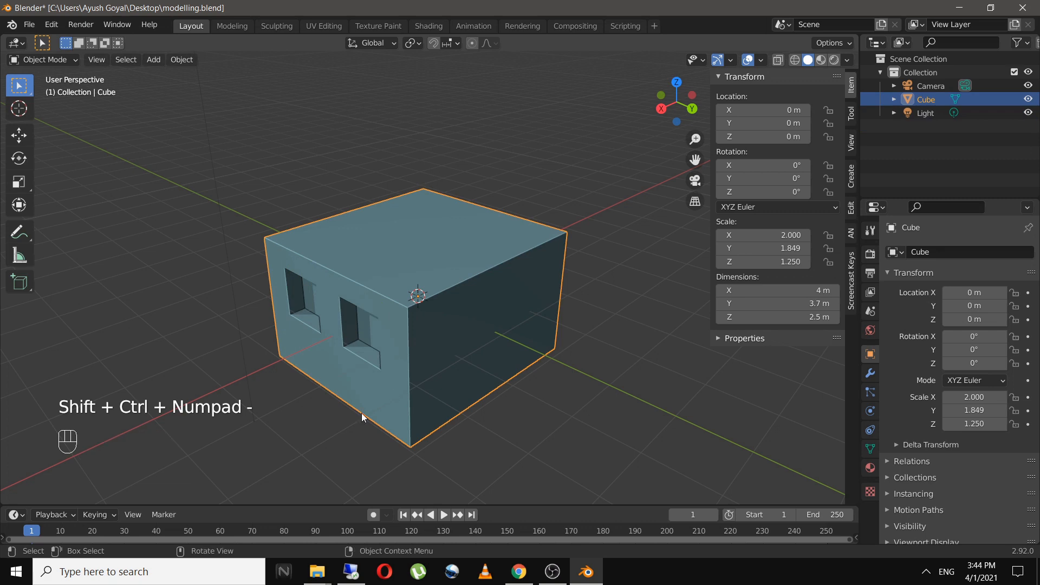
click(329, 431)
key(ctrl+s)
In face Edit Mode, select the lower band face below the windows and the adjoining lower half-wall faces on both sides
middle_drag(329, 431, 326, 404)
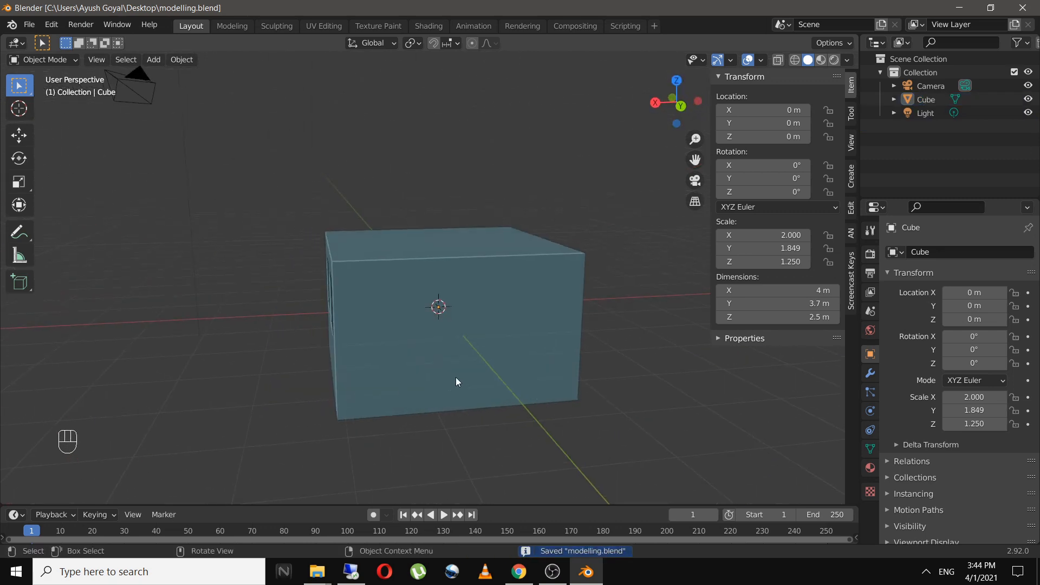
key(Tab)
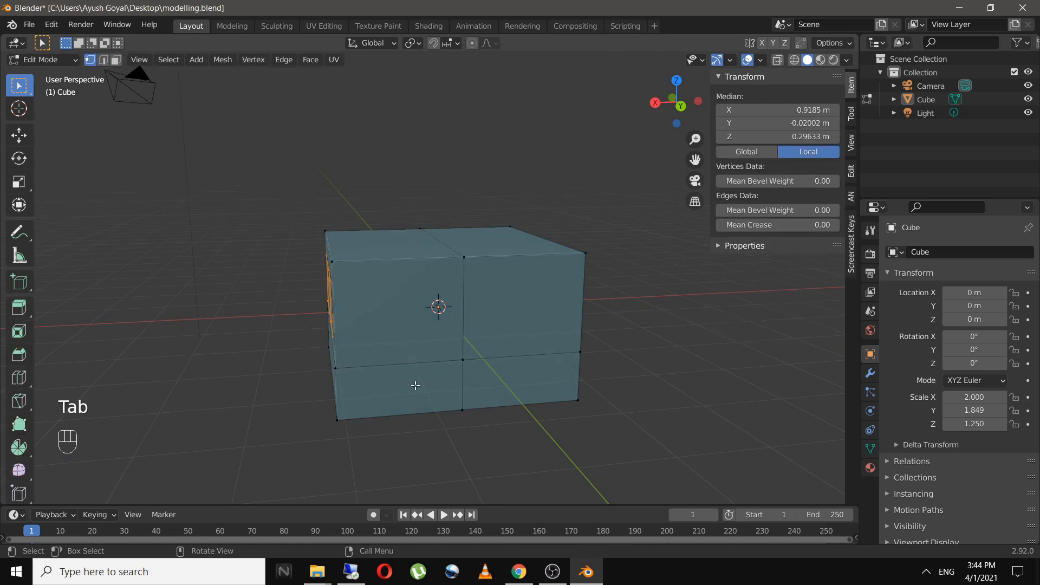
click(416, 385)
middle_drag(416, 385, 466, 392)
shift+click(389, 392)
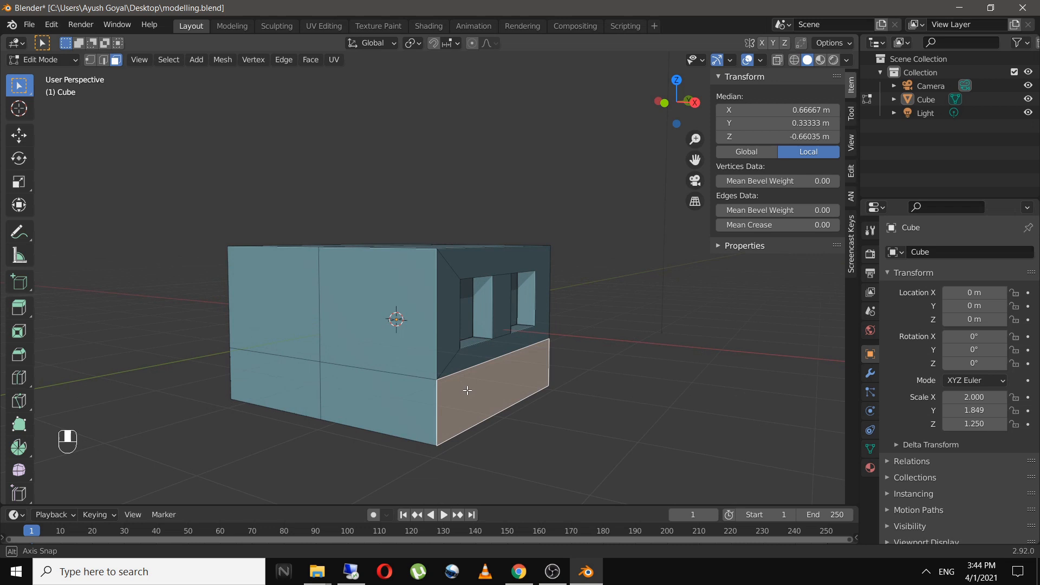
shift+click(419, 399)
middle_drag(596, 395, 486, 418)
scroll(485, 418, up, 3)
shift+middle_drag(488, 369, 469, 220)
middle_drag(486, 309, 456, 325)
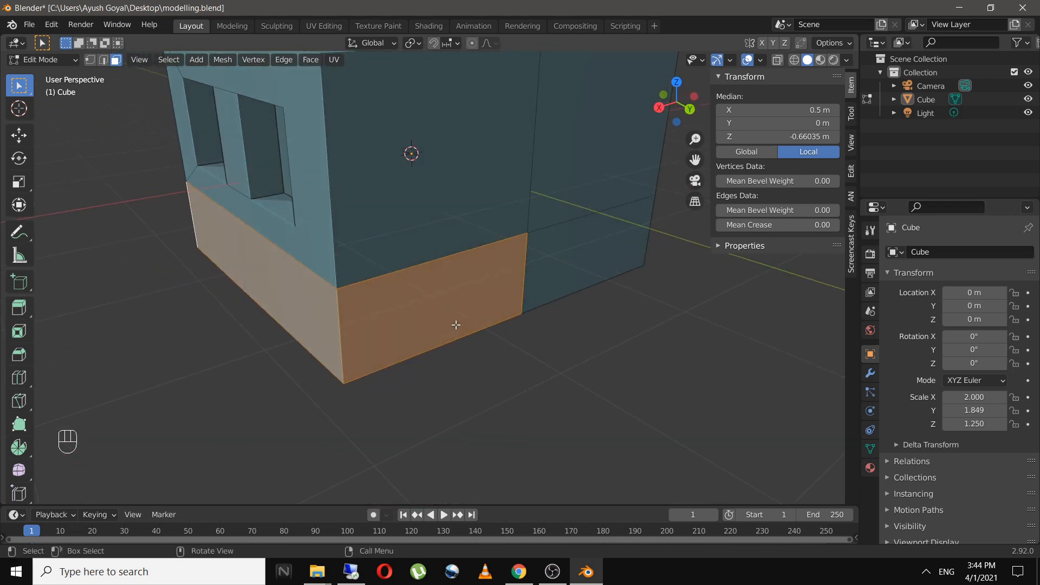
Try extruding the selected lower band faces along their normals by about 0.02 m, and undo the extrusion
key(alt+e)
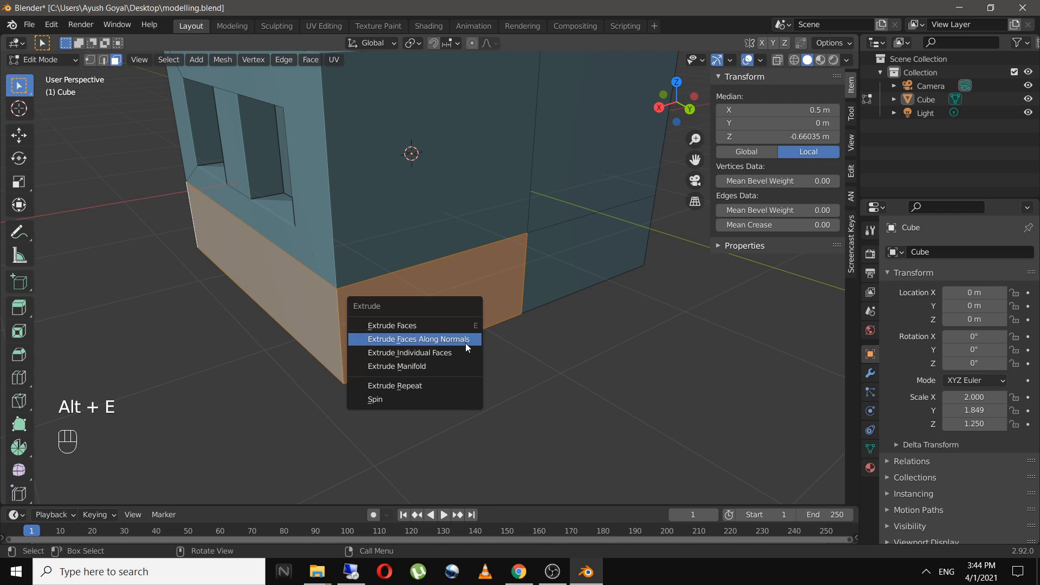
click(469, 340)
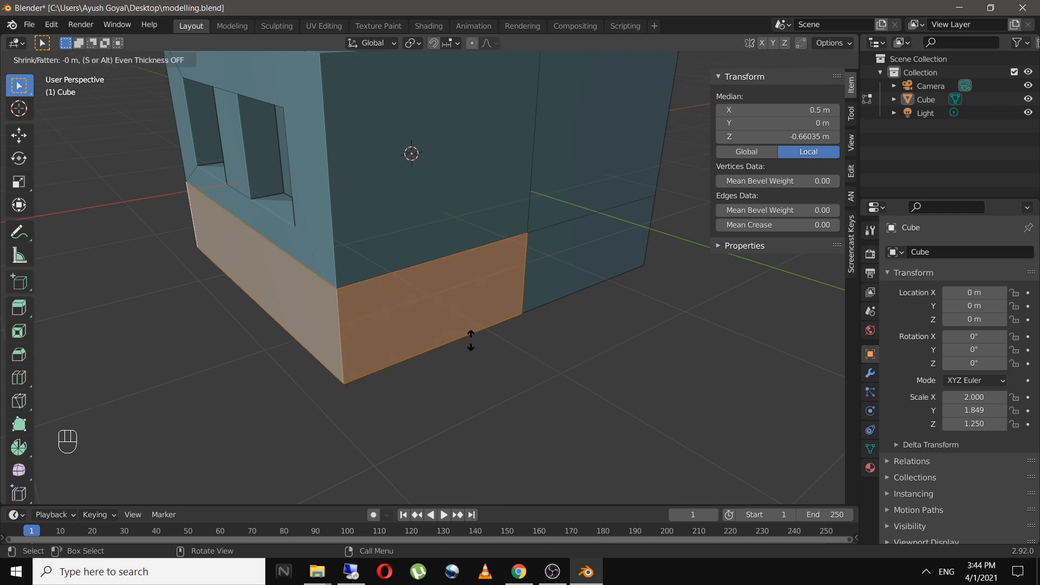
key(shift)
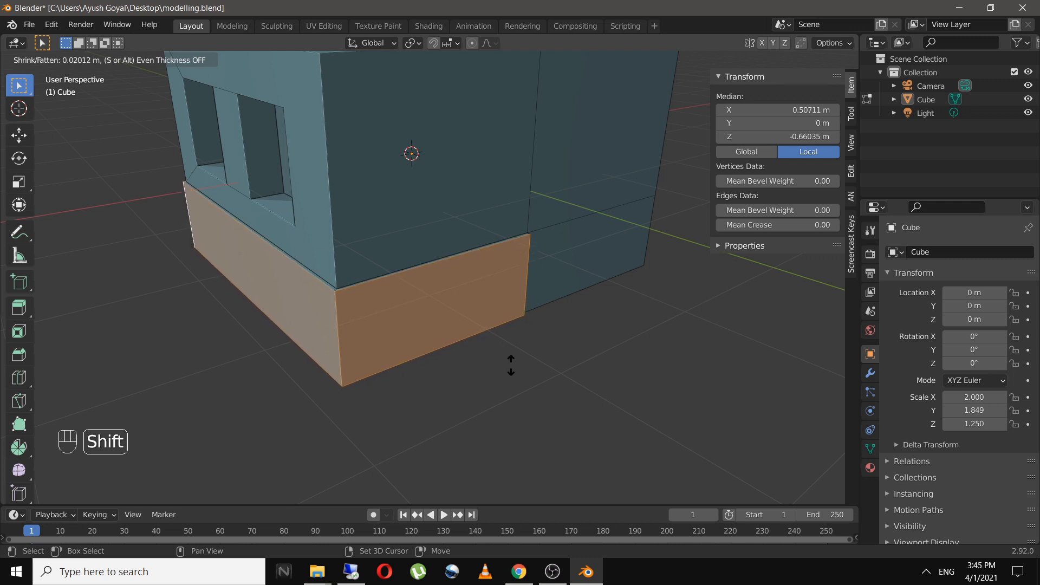
click(511, 365)
click(467, 376)
middle_drag(467, 376, 490, 395)
key(ctrl+z)
key(ctrl+z)
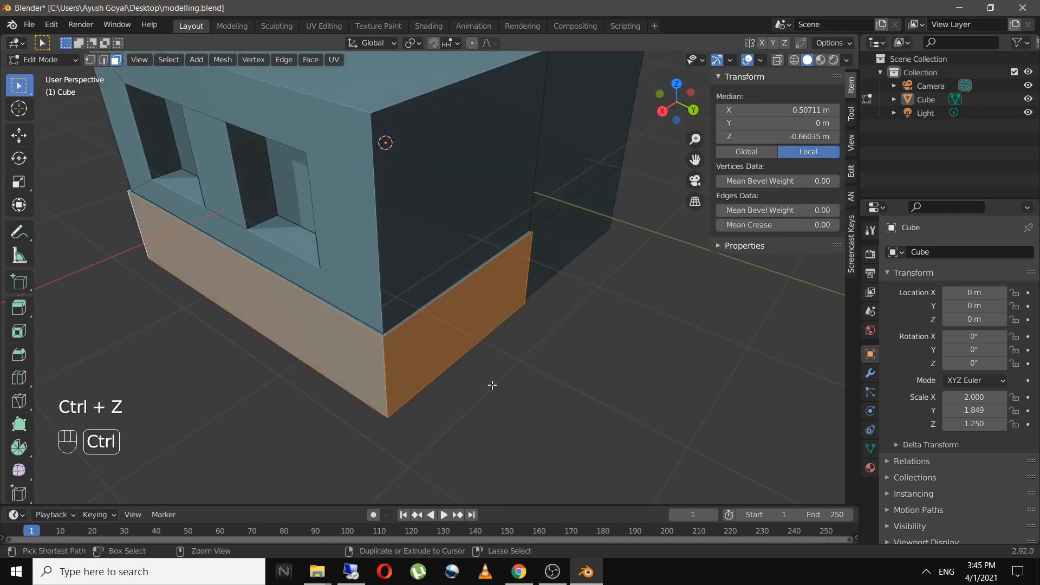
key(ctrl+z)
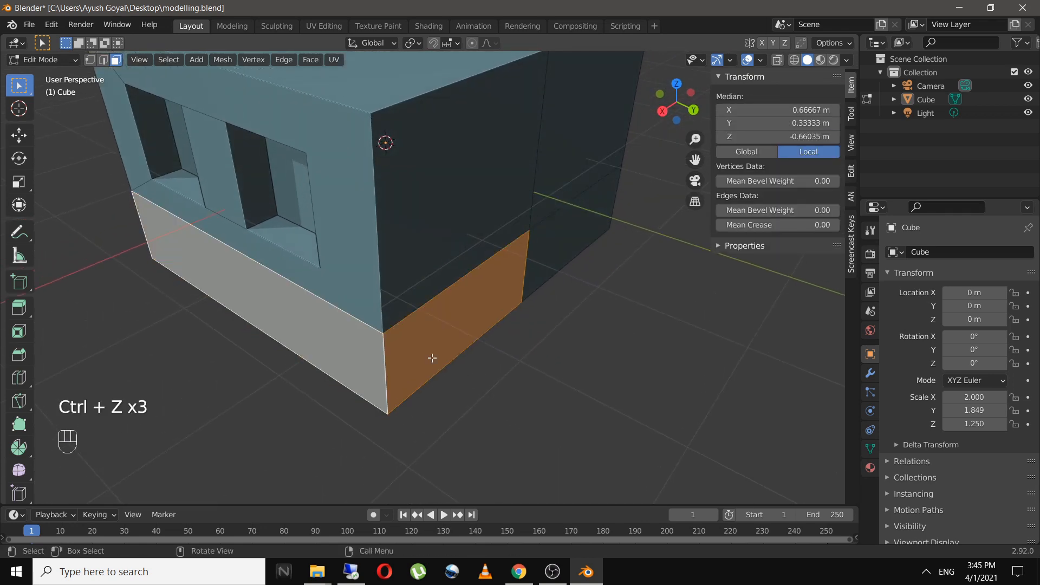
Reselect all three lower band faces, extrude them outward along their normals by about 0.025 m, and save the file from Object Mode
middle_drag(432, 358, 524, 357)
shift+click(288, 314)
key(alt+e)
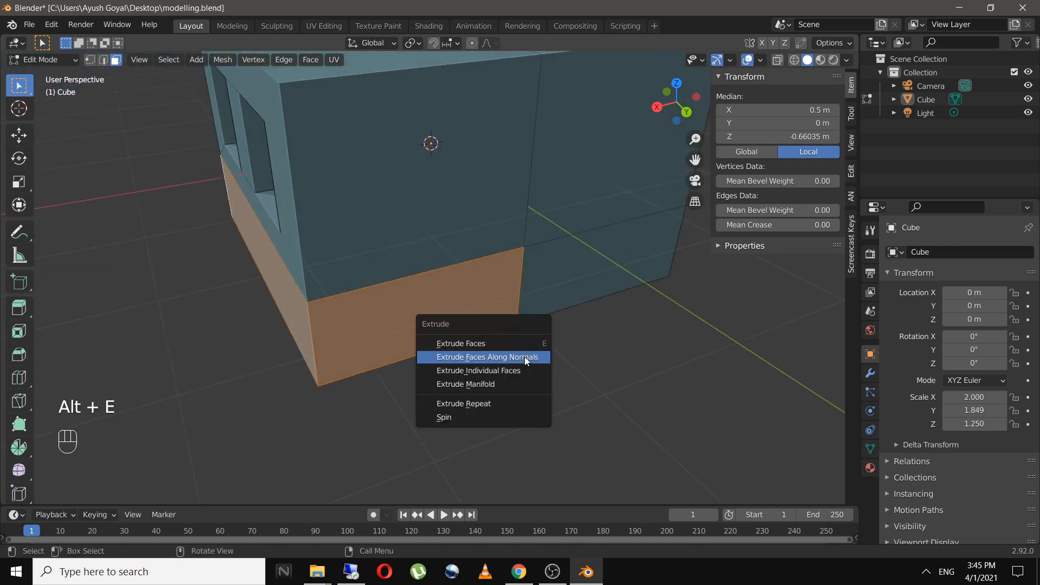
click(524, 356)
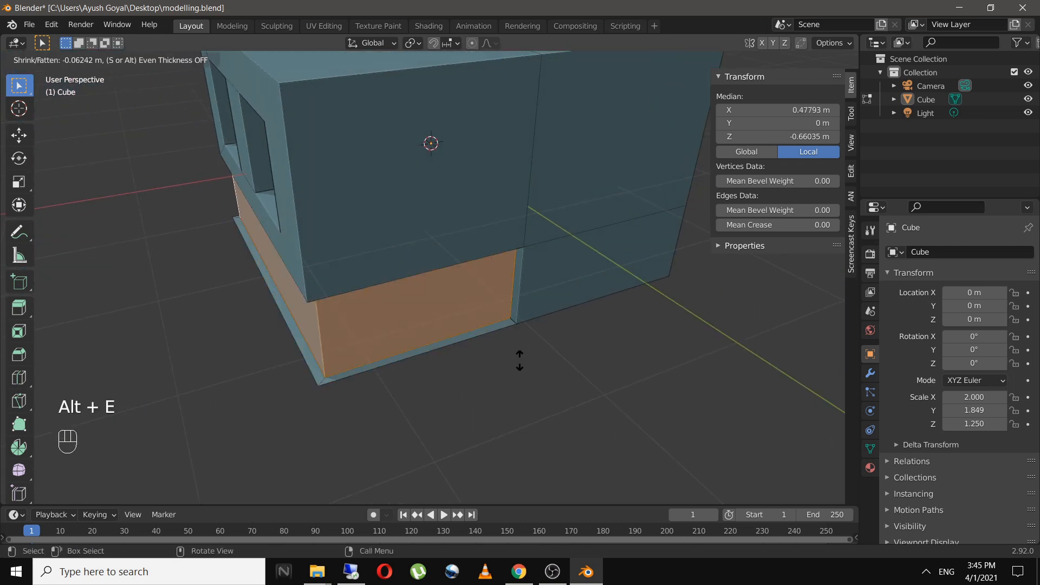
key(shift)
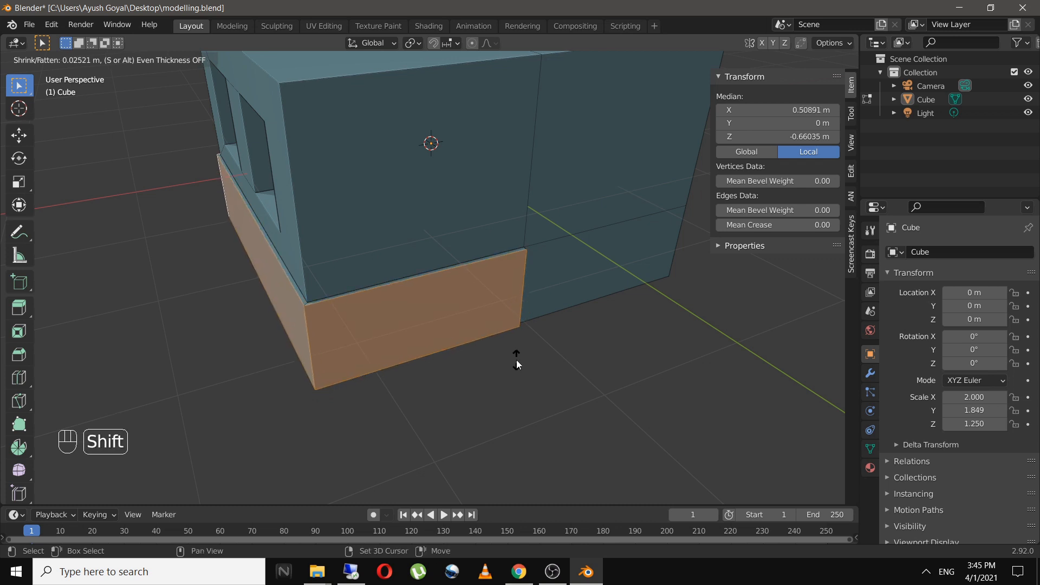
click(517, 362)
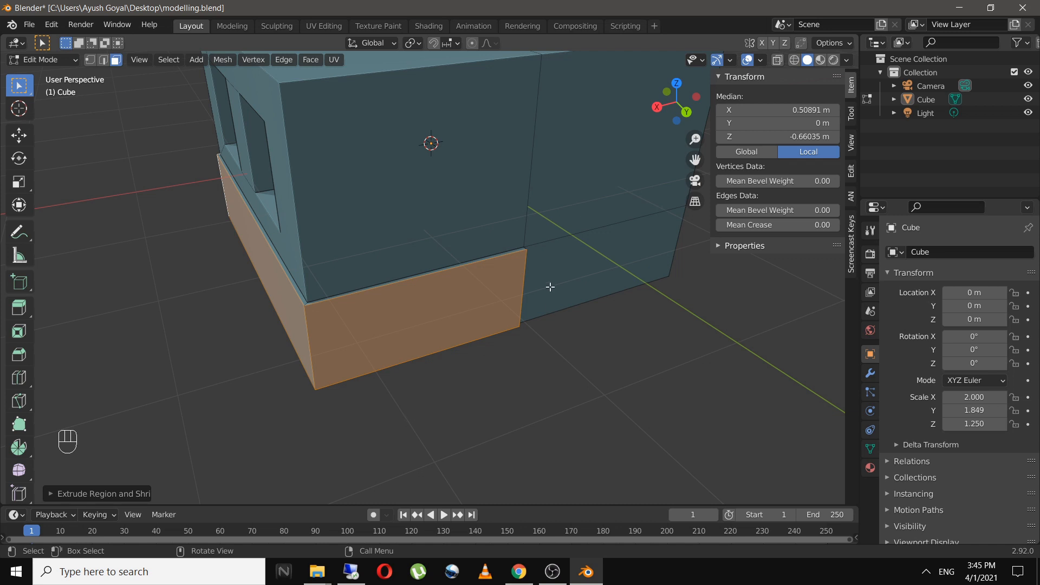
key(Tab)
key(ctrl+s)
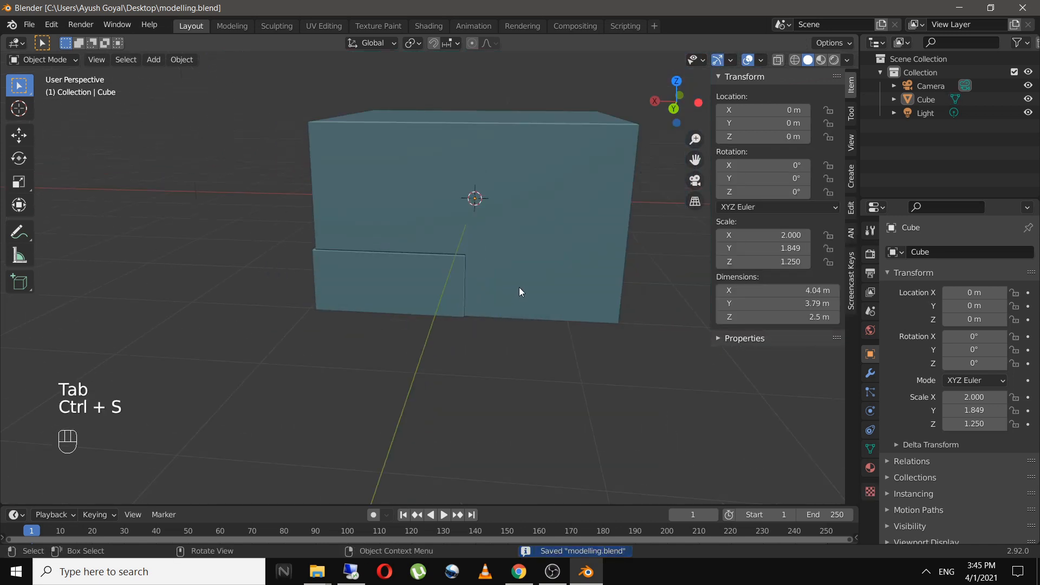
In Edit Mode, select all faces of the windowless half on the negative X side and delete them
key(Tab)
drag(521, 110, 645, 373)
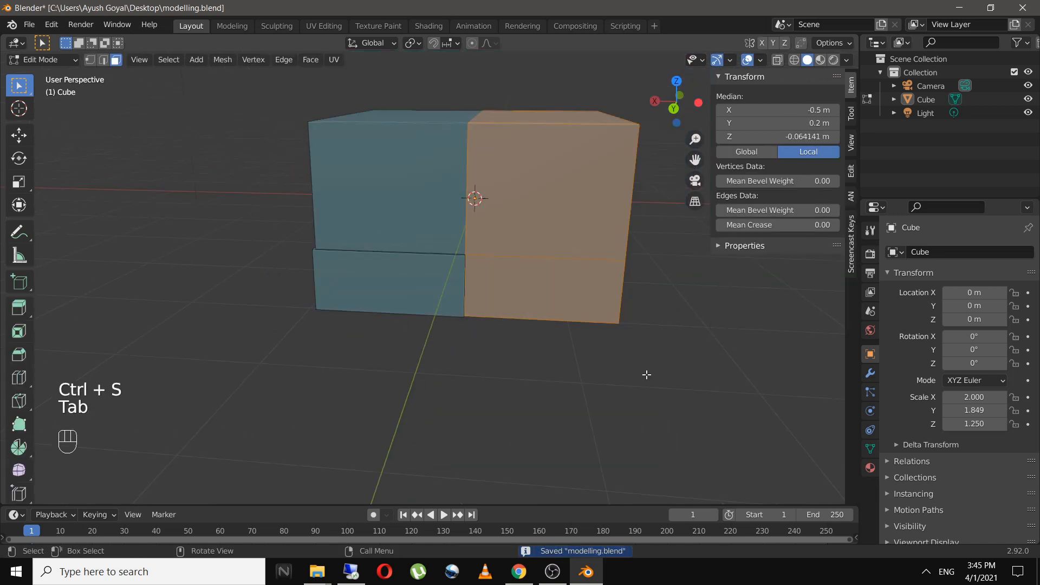
middle_drag(646, 374, 425, 378)
shift+drag(436, 260, 577, 393)
shift+drag(591, 308, 613, 362)
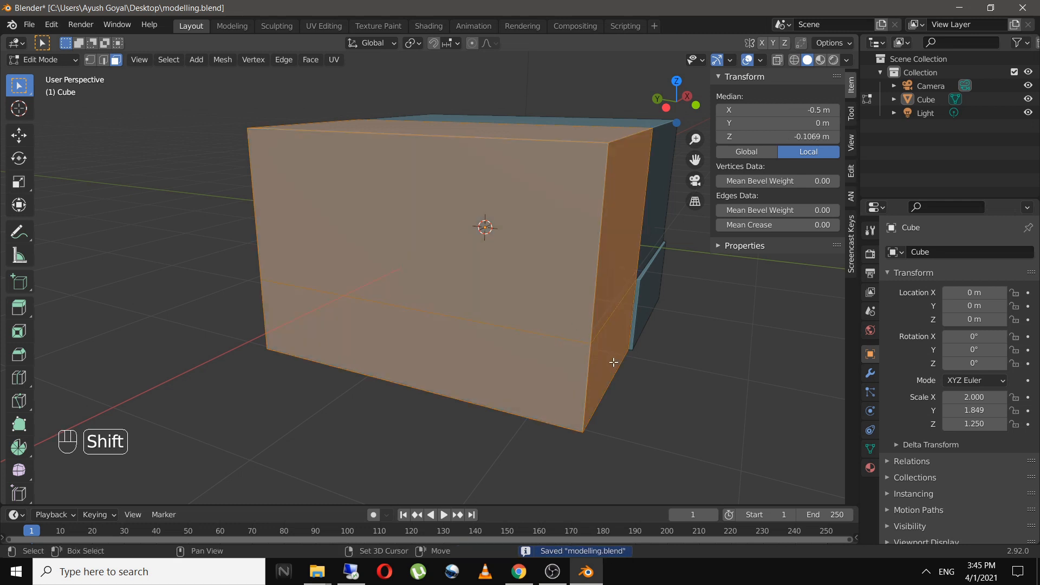
middle_drag(614, 363, 741, 308)
key(x)
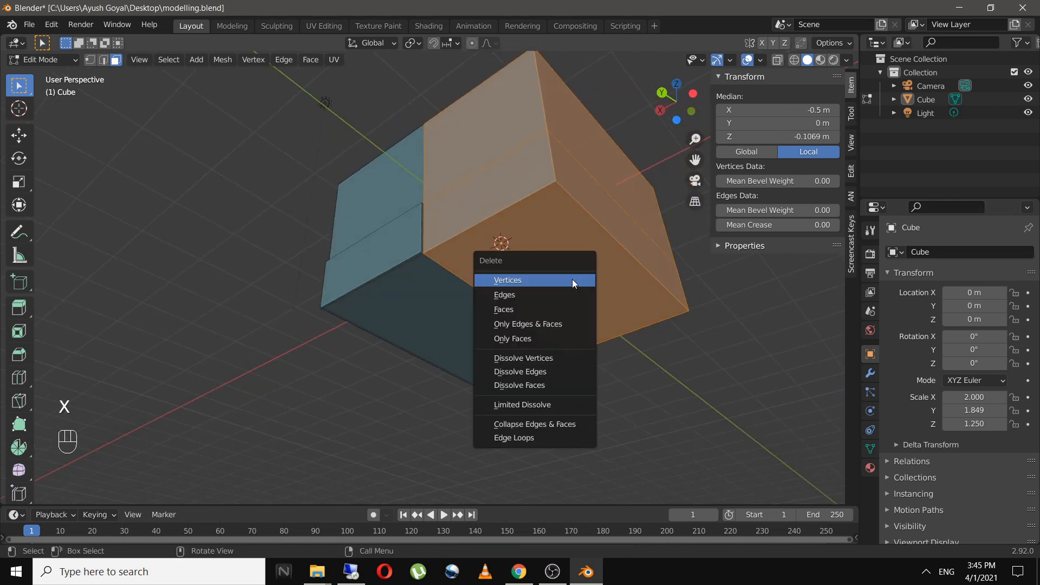
click(528, 311)
middle_drag(528, 312, 390, 351)
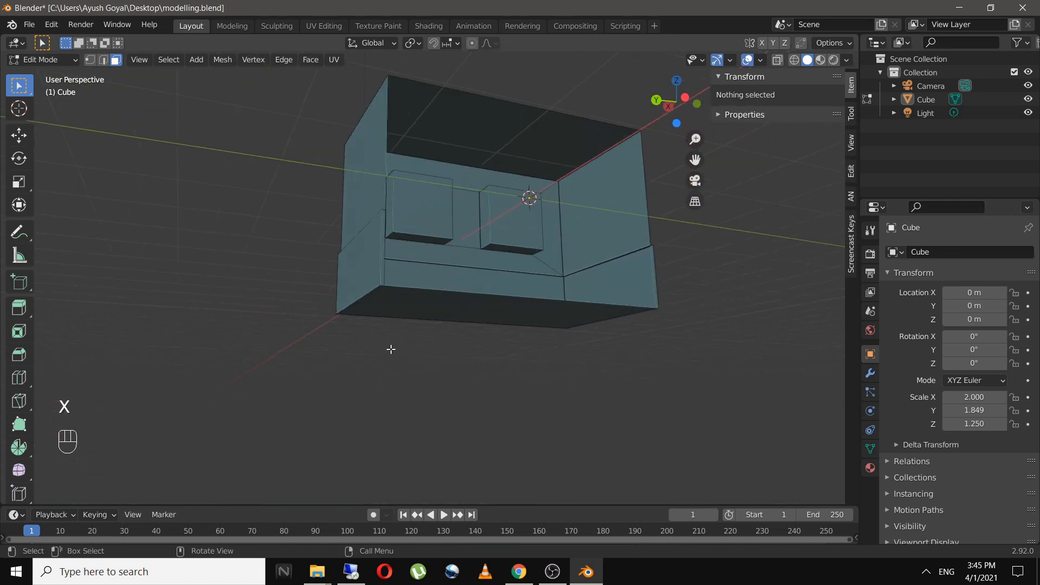
Delete the narrow end face of the lower band at the +Y side of the cut, return to Object Mode and save the file
scroll(237, 261, up, 5)
click(286, 226)
key(x)
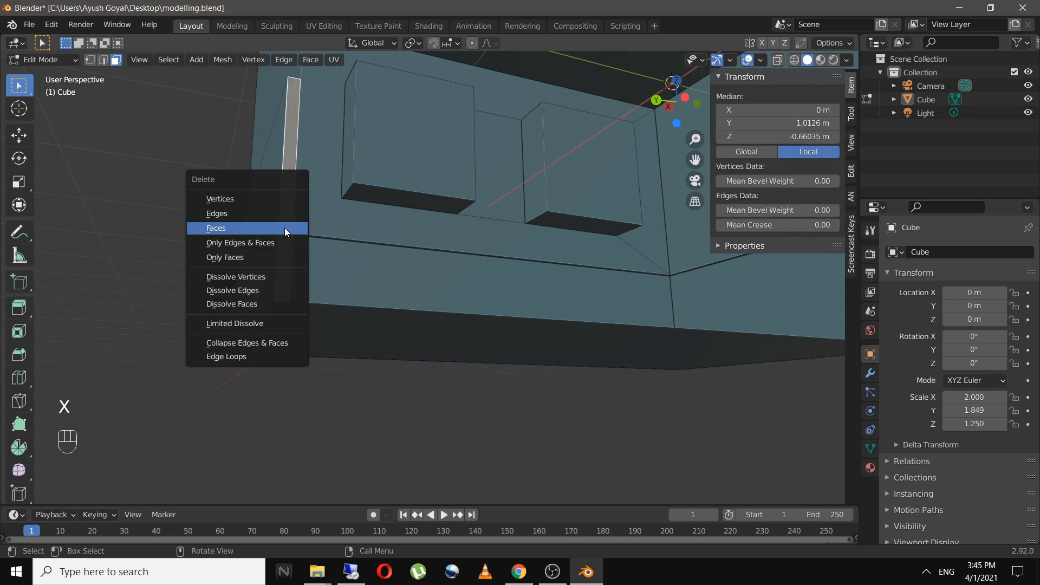
click(285, 228)
key(Tab)
scroll(290, 240, down, 3)
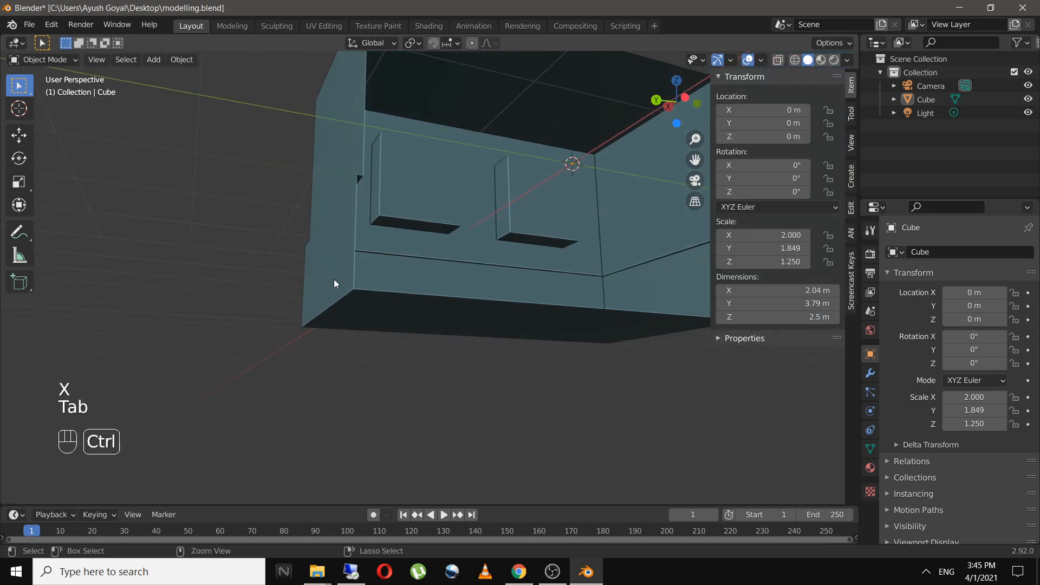
key(ctrl+s)
Add a Mirror modifier on the X axis with Clipping enabled to the half building, and save the file
middle_drag(363, 305, 434, 317)
scroll(409, 292, down, 2)
click(408, 264)
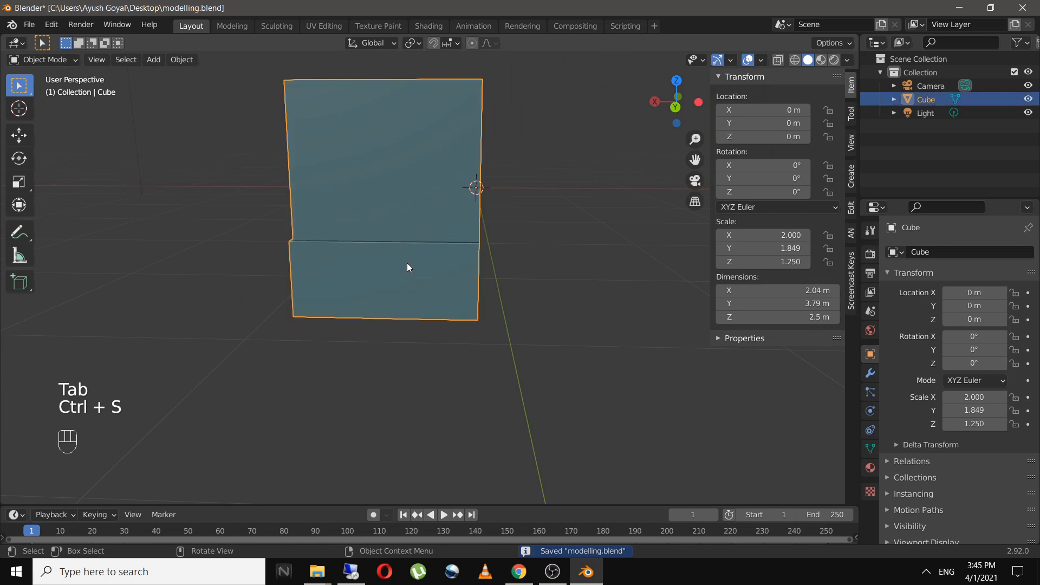
middle_drag(408, 264, 454, 304)
click(870, 374)
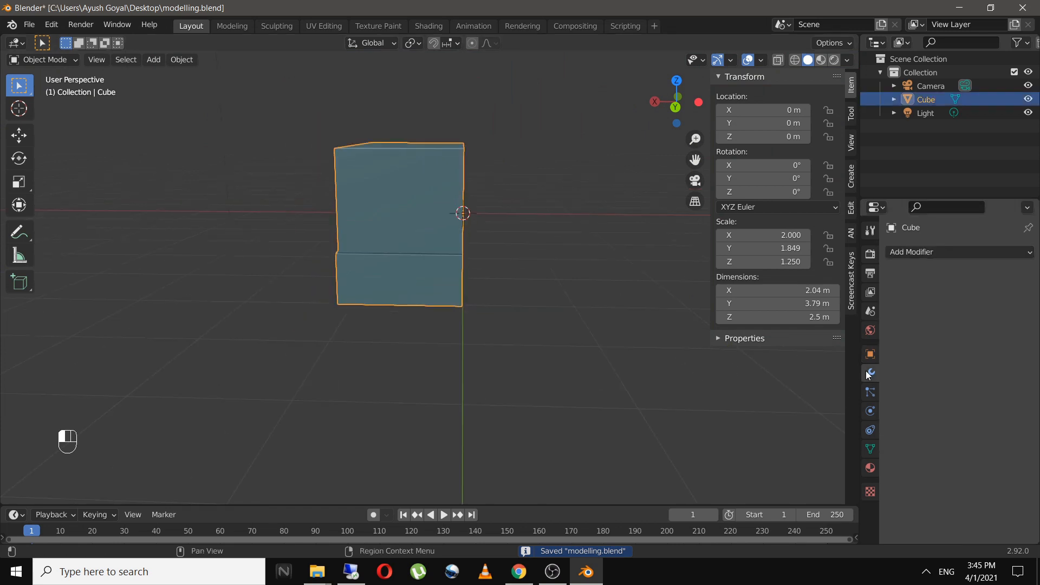
click(915, 253)
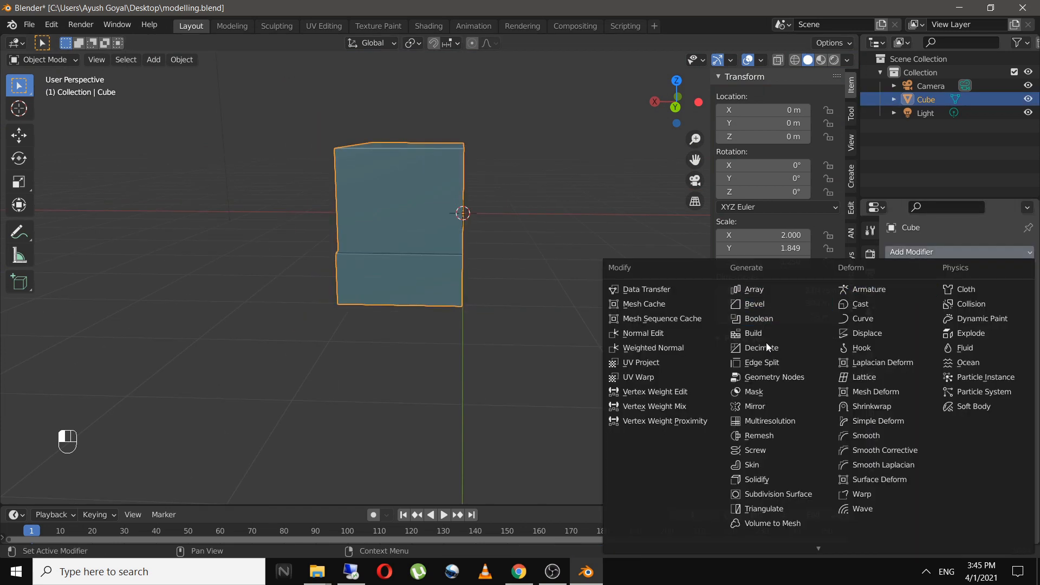
click(782, 406)
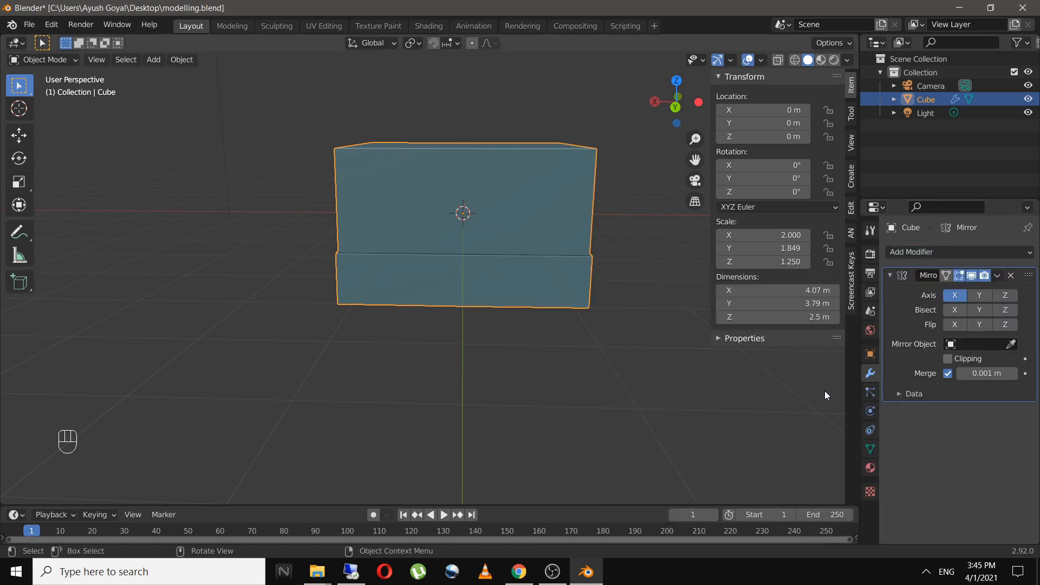
click(948, 359)
mouse_move(635, 305)
middle_down()
mouse_move(430, 294)
mouse_move(501, 313)
mouse_move(818, 318)
mouse_move(636, 318)
middle_up()
key(ctrl+s)
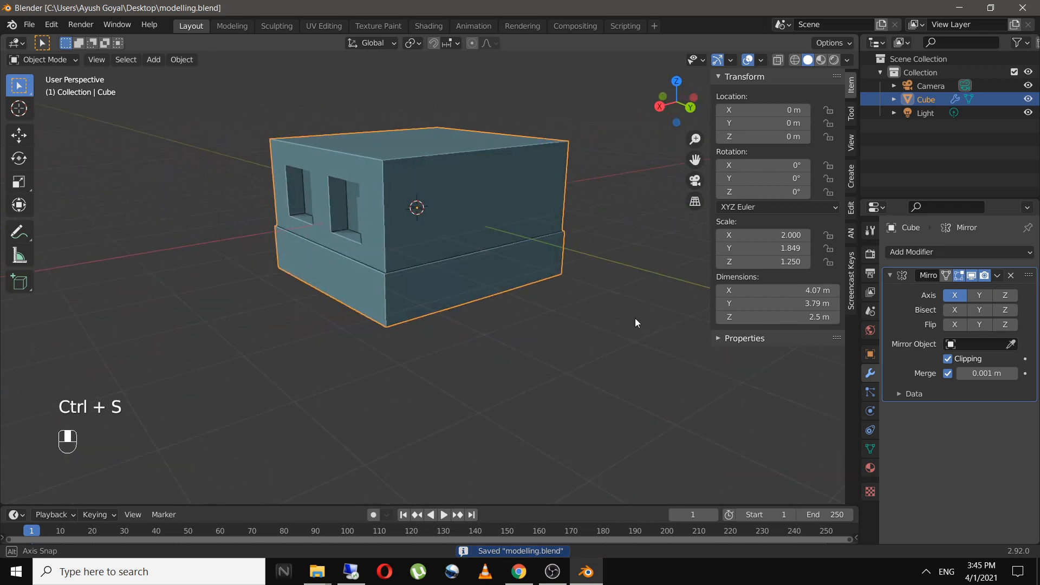
Narrow the building along X to a dimension of 3.5 m, deselect it and save the file
shift+middle_drag(575, 291, 509, 341)
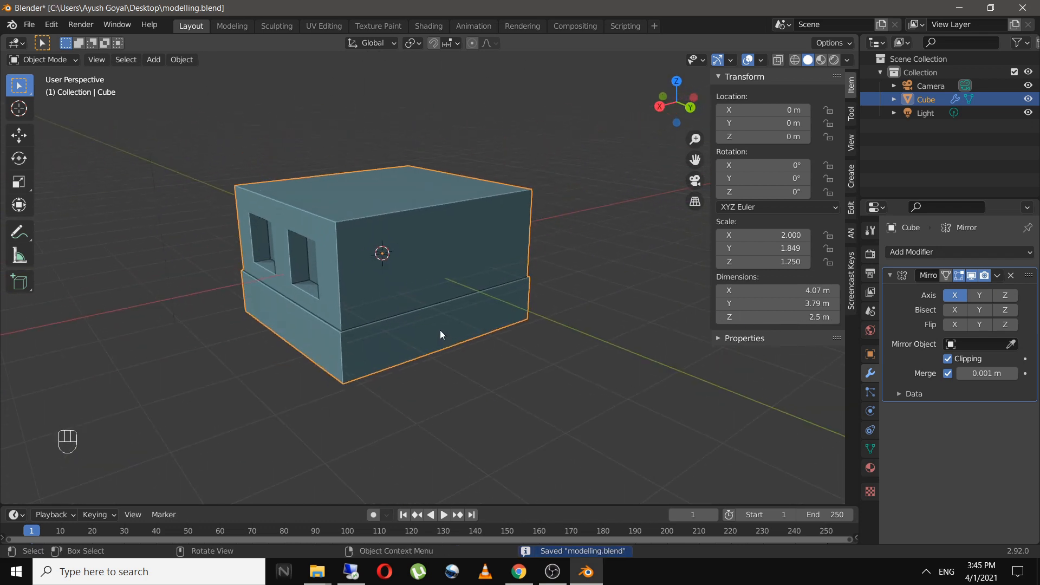
middle_drag(441, 331, 578, 331)
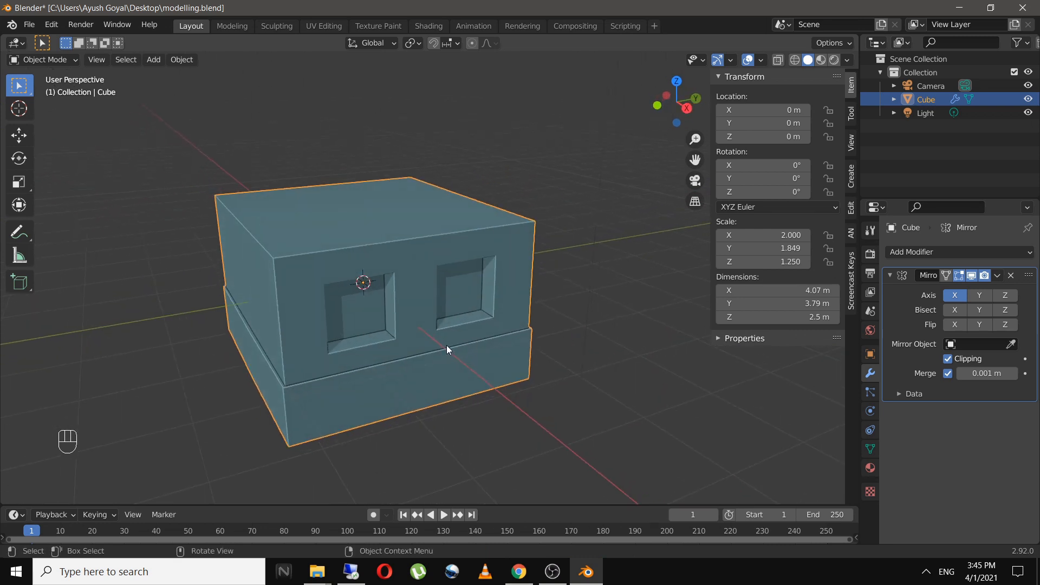
middle_drag(446, 346, 501, 344)
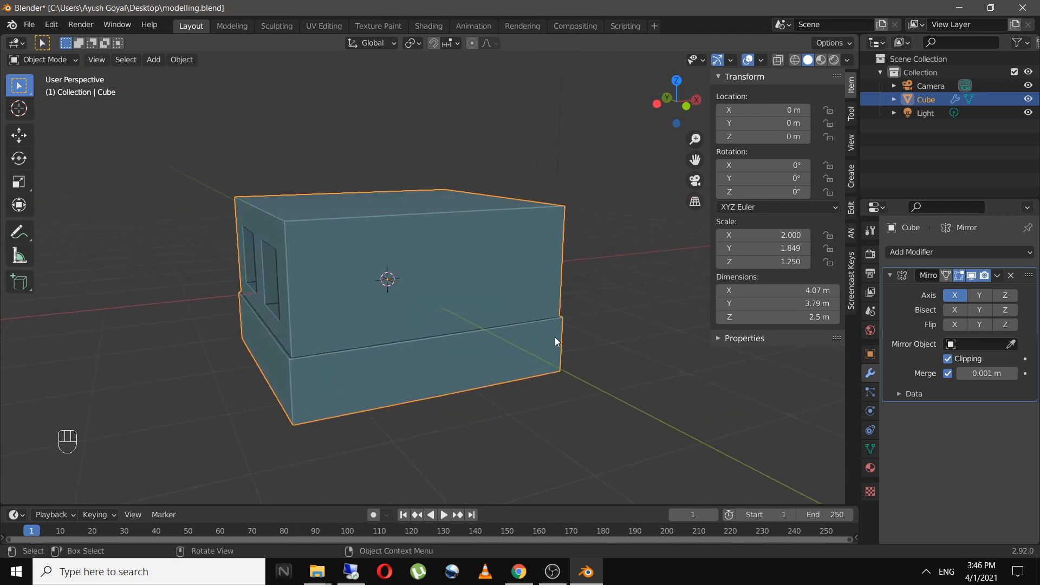
key(s)
key(x)
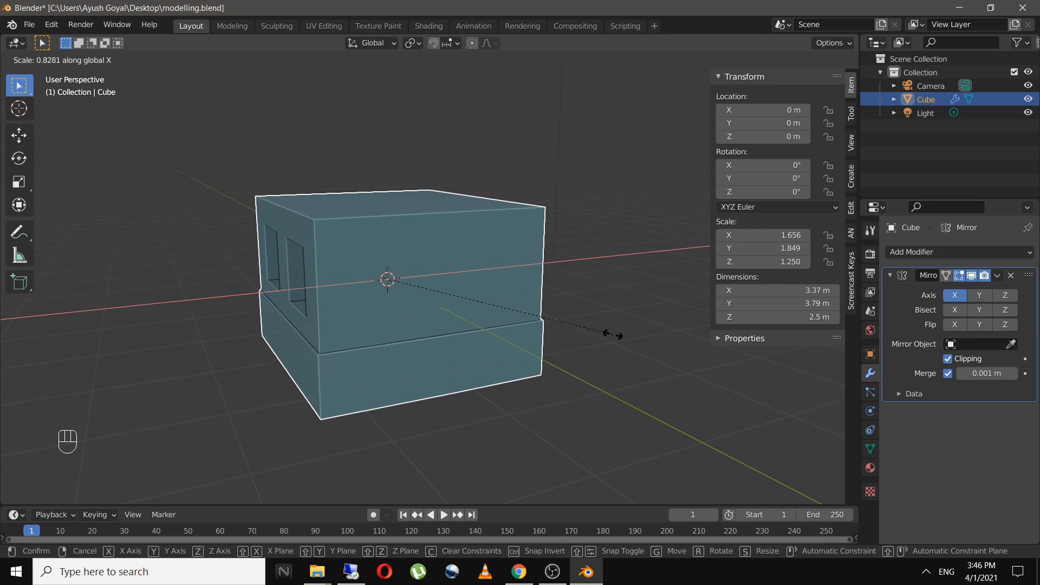
click(616, 334)
click(802, 290)
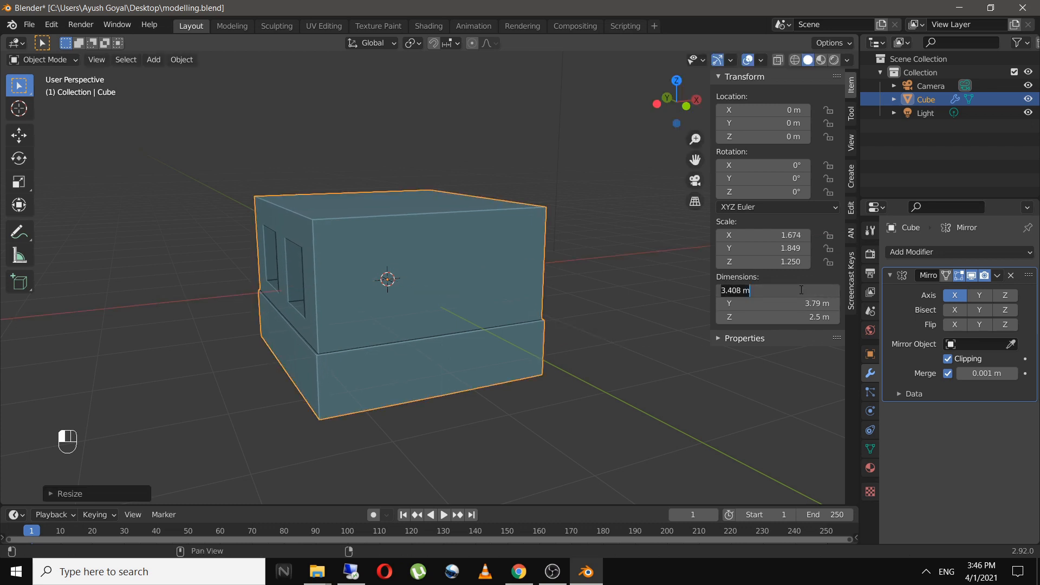
key(Return)
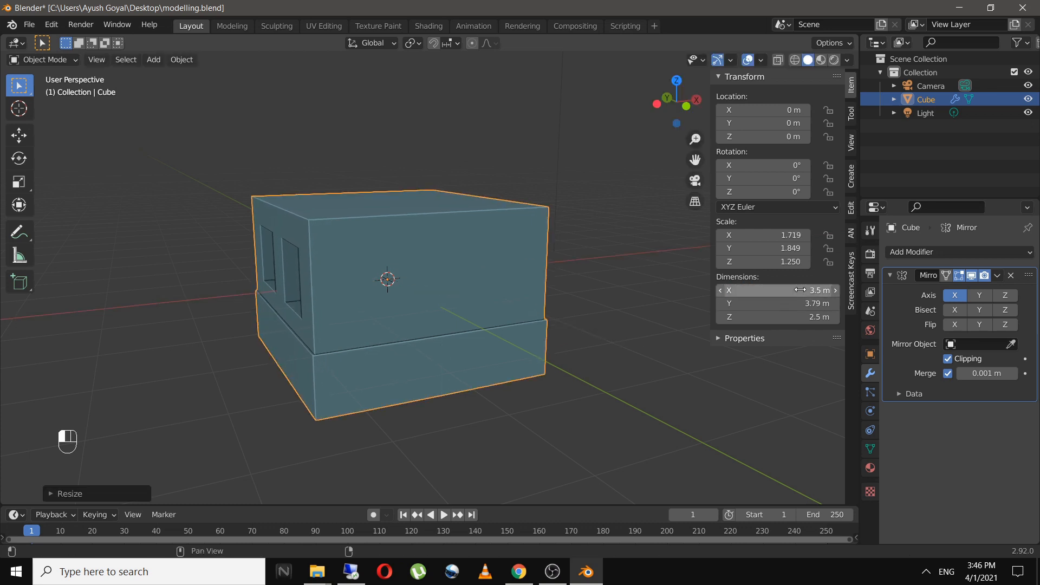
click(482, 409)
mouse_move(490, 409)
middle_down()
mouse_move(545, 396)
mouse_move(453, 412)
mouse_move(477, 414)
middle_up()
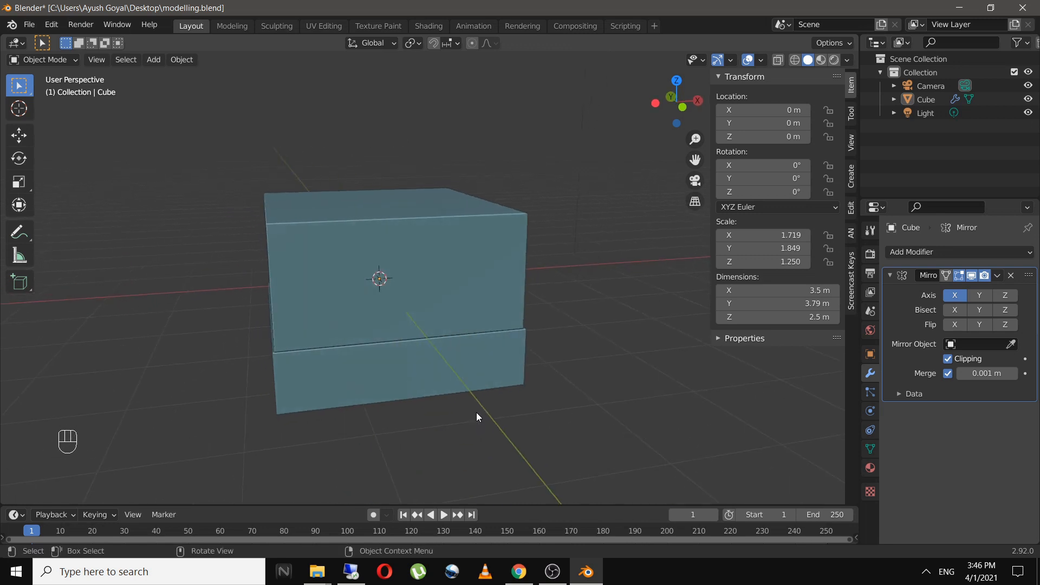
middle_drag(476, 412, 501, 405)
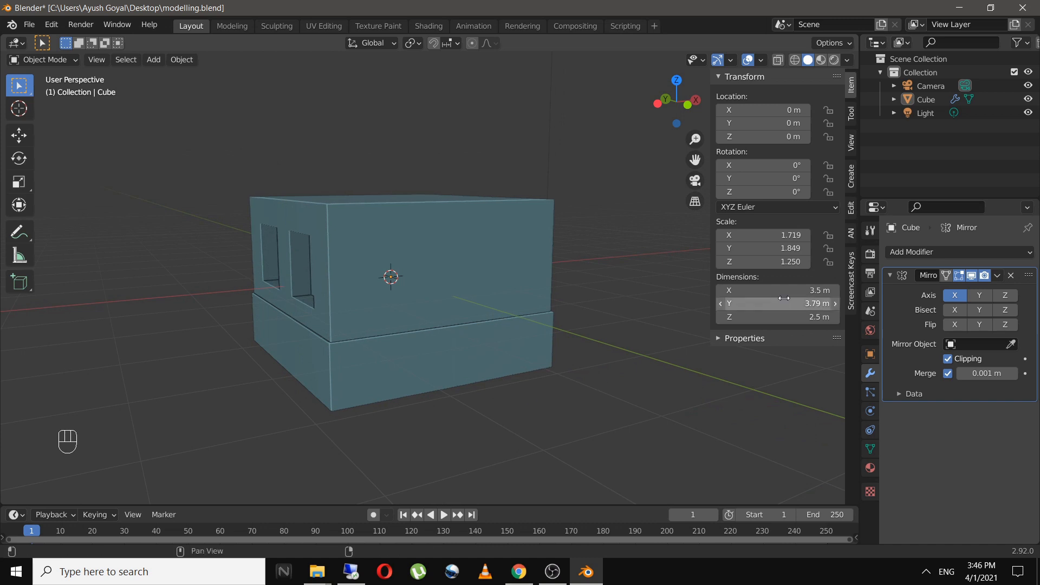
key(ctrl+s)
From the top view, add a plane at the origin and scale it uniformly to about 3.33 m square
key(KP_7)
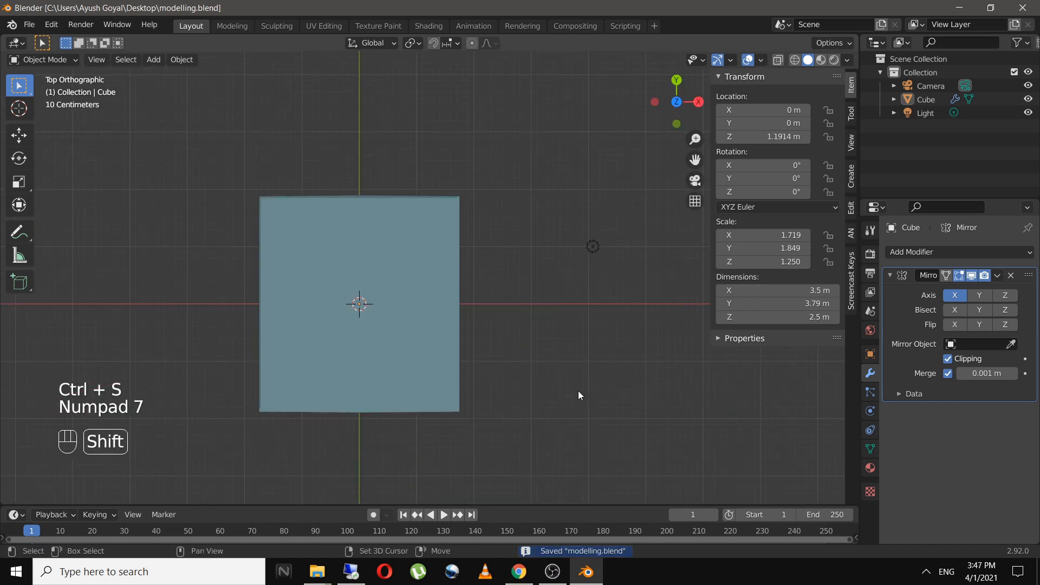
key(shift+a)
mouse_move(546, 284)
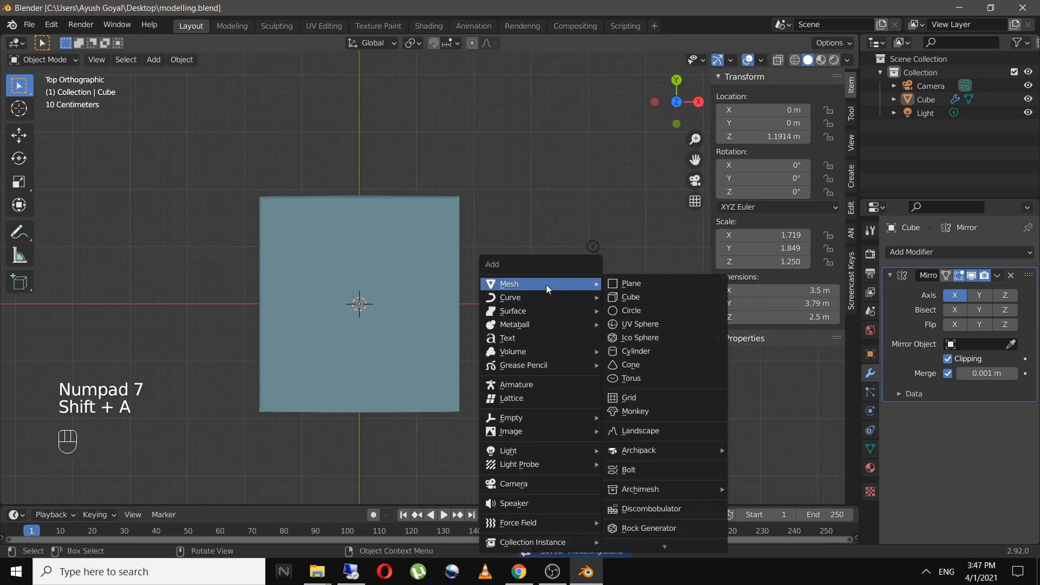
click(642, 284)
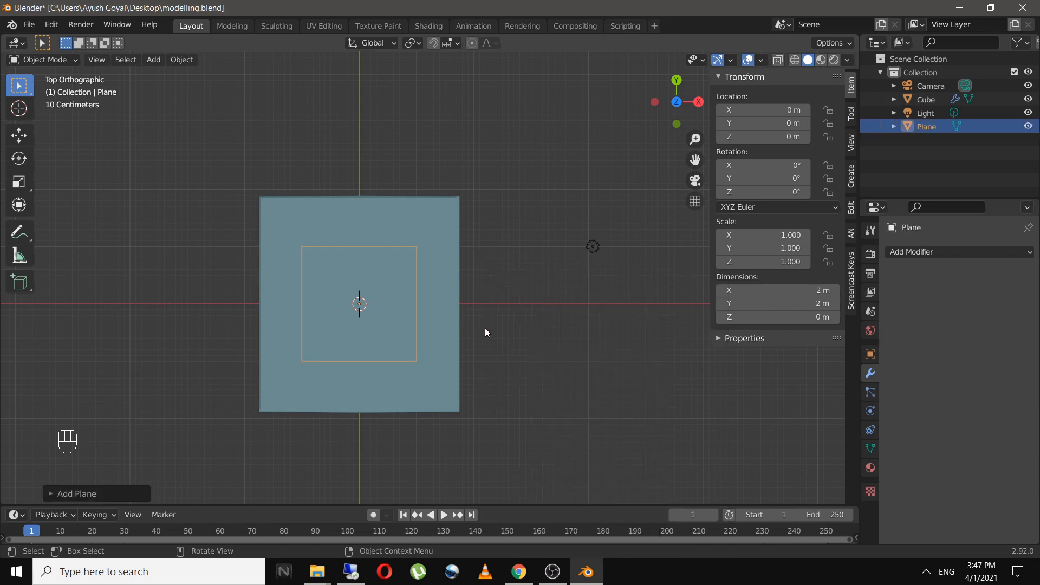
key(s)
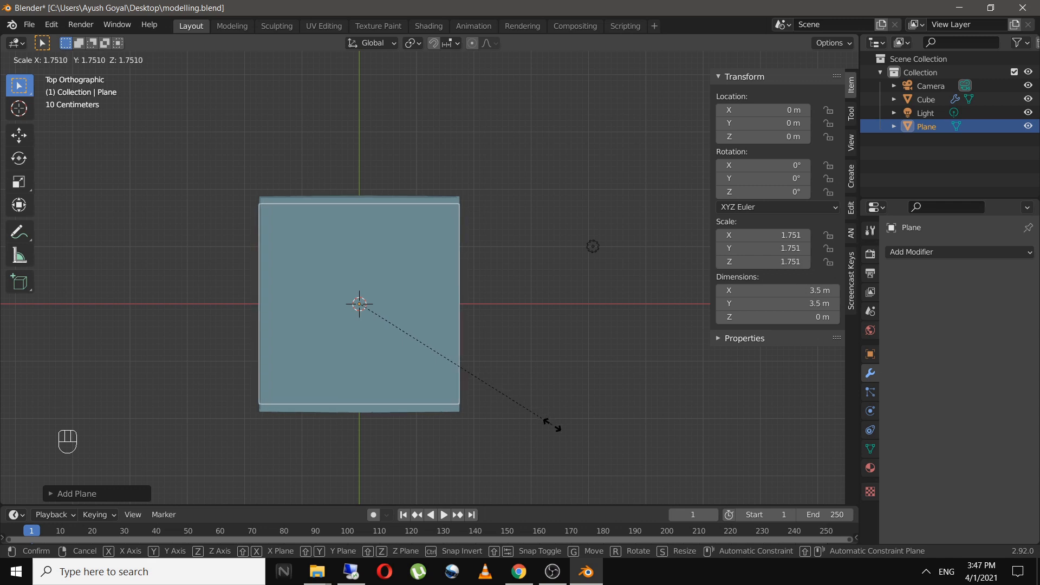
click(541, 422)
shift+middle_drag(434, 403, 476, 398)
scroll(464, 406, up, 1)
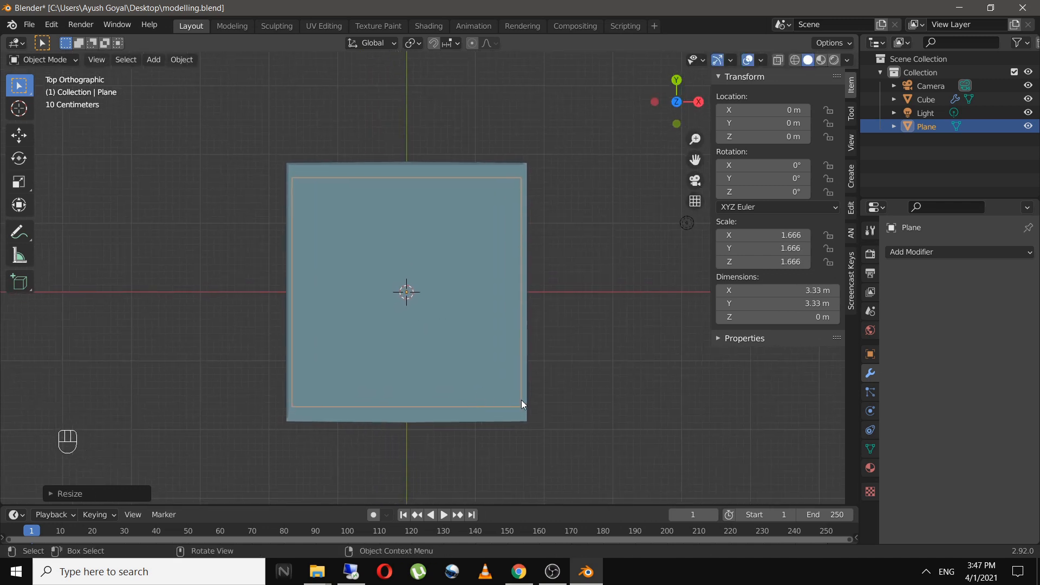
Stretch the plane to about 3.81 m along Y and about 3.53 m along X, slightly beyond the building's outline
key(s)
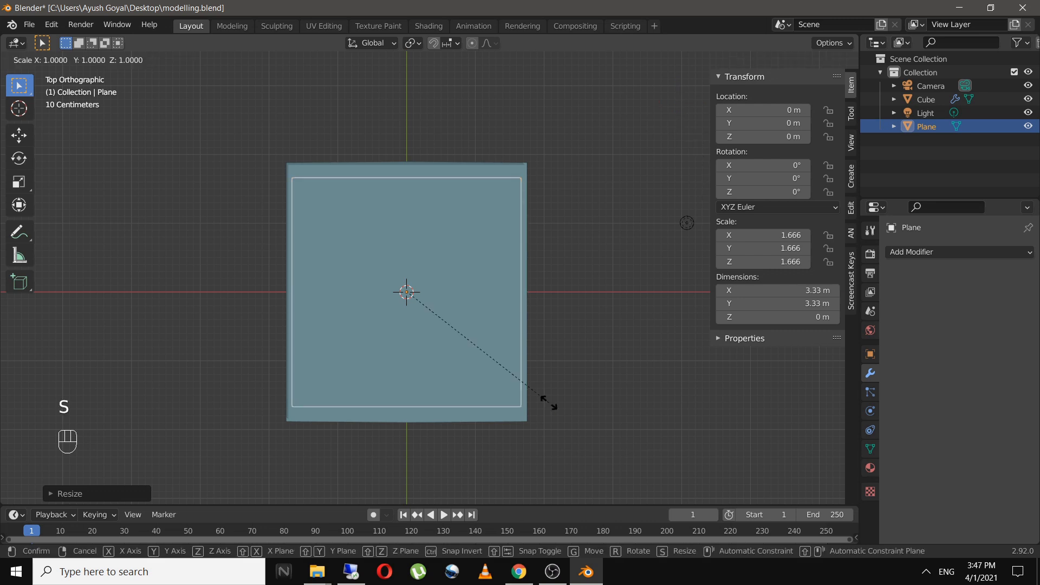
middle_click(548, 405)
key(shift)
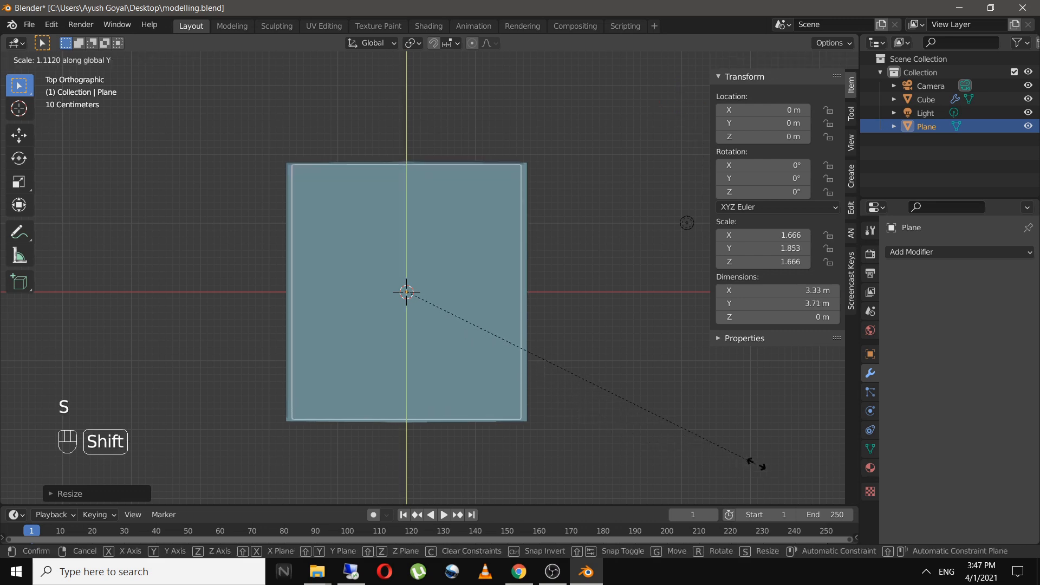
click(815, 473)
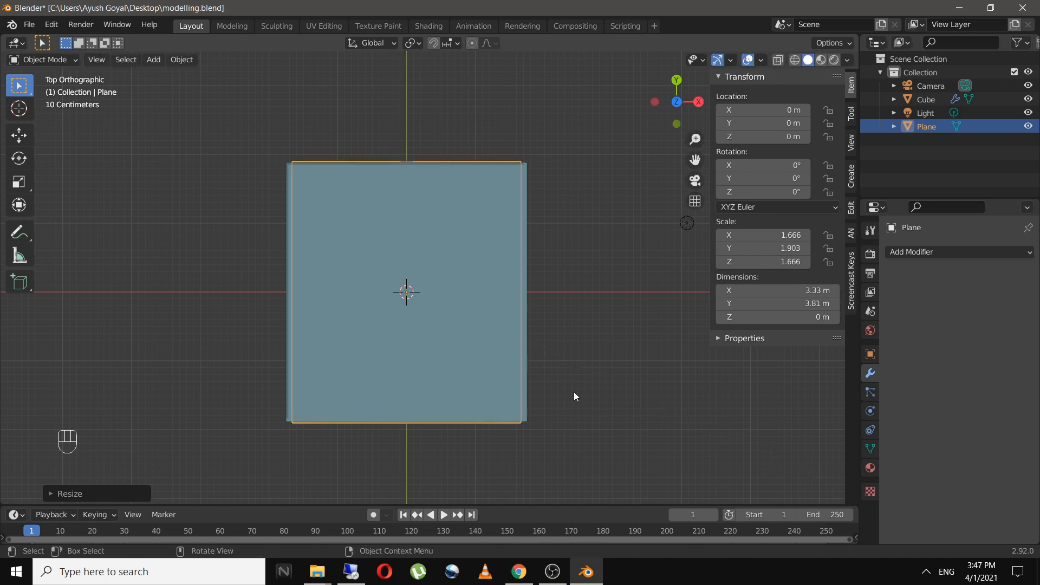
key(s)
middle_click(573, 393)
key(shift)
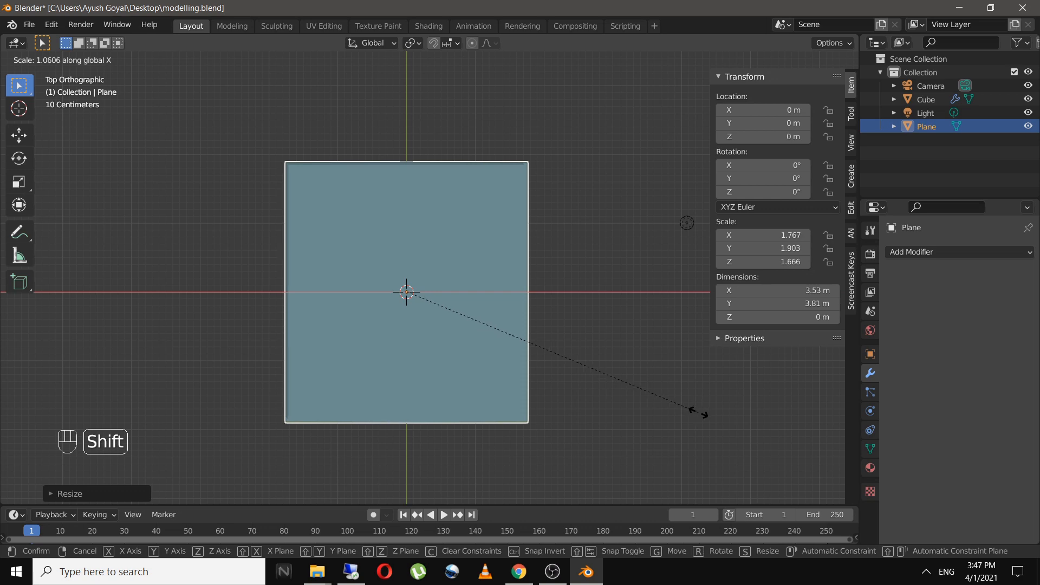
click(699, 411)
Raise the plane along Z above the building to a height of about 3.24 m
middle_drag(699, 412, 402, 282)
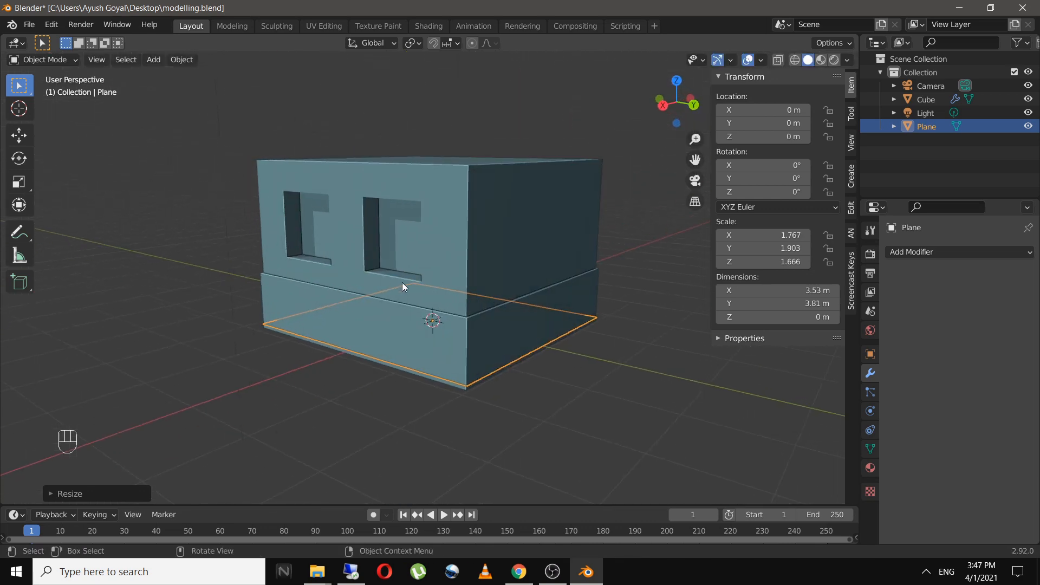
key(g)
middle_click(586, 362)
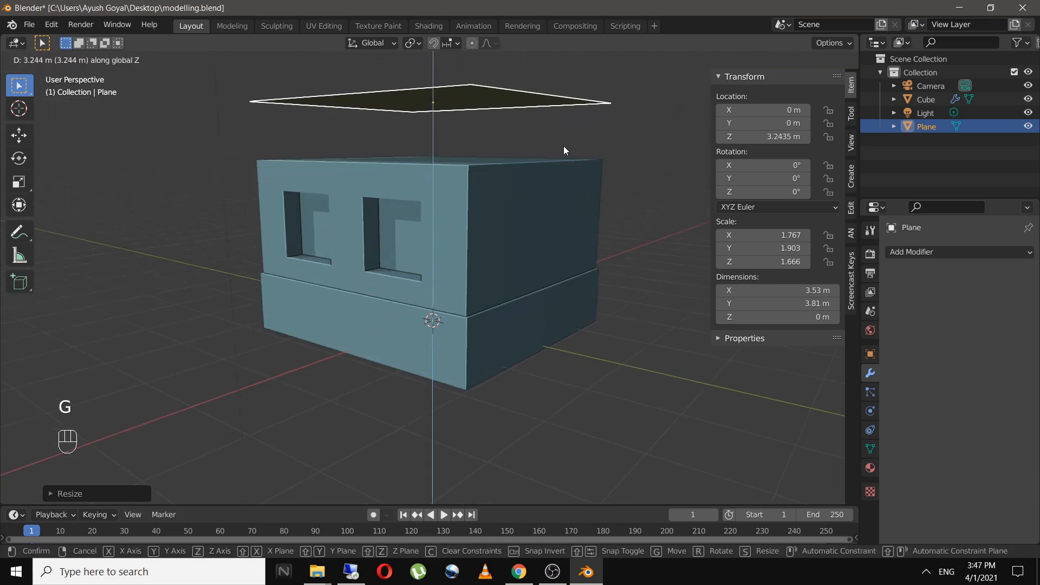
click(577, 239)
In Edit Mode, extrude the plane's two edges above the window walls down along Z by about 0.67 m
middle_drag(577, 239, 517, 304)
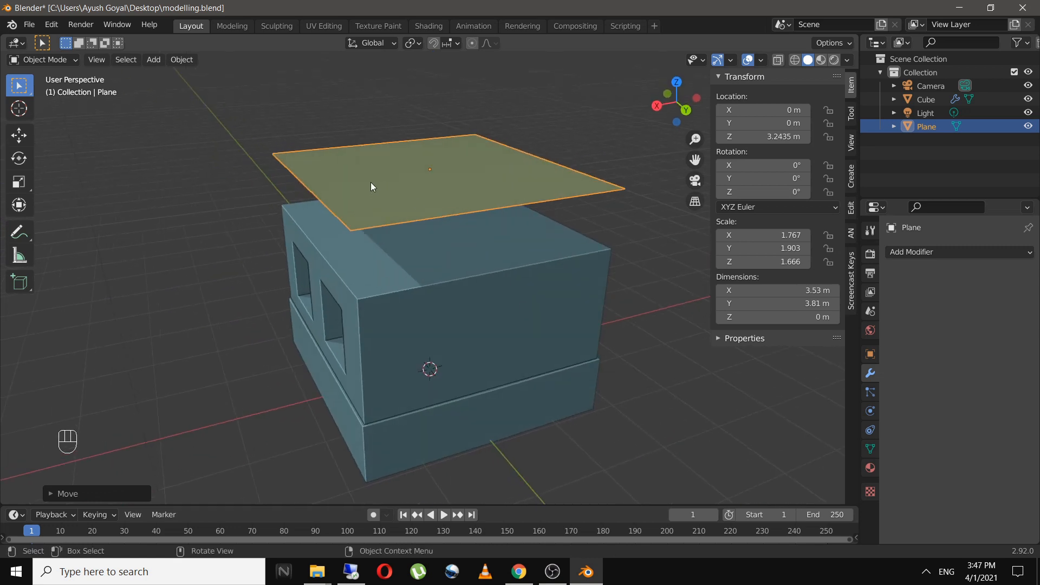
key(Tab)
click(316, 192)
key(2)
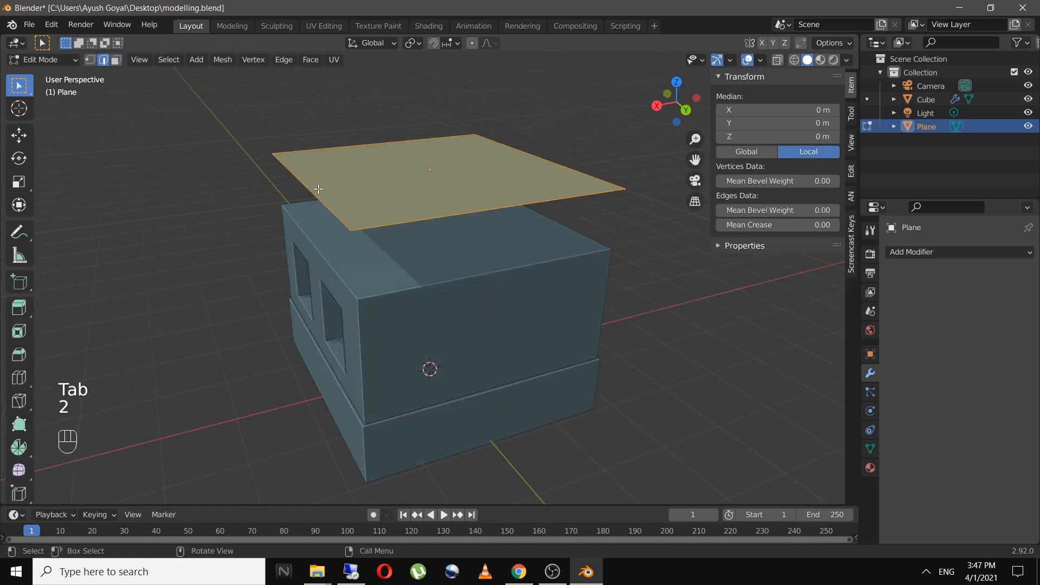
shift+click(521, 156)
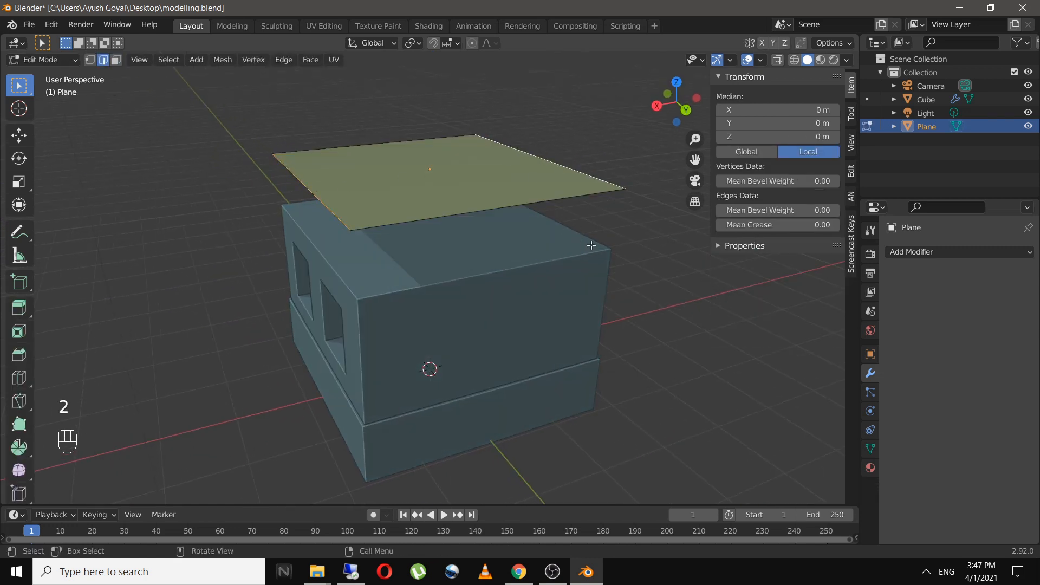
key(e)
key(z)
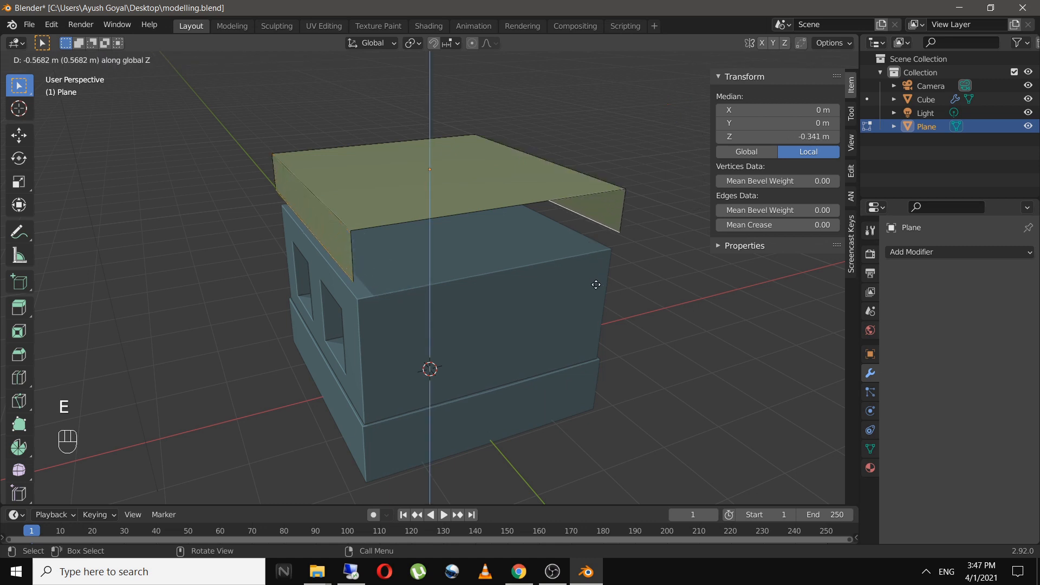
click(598, 291)
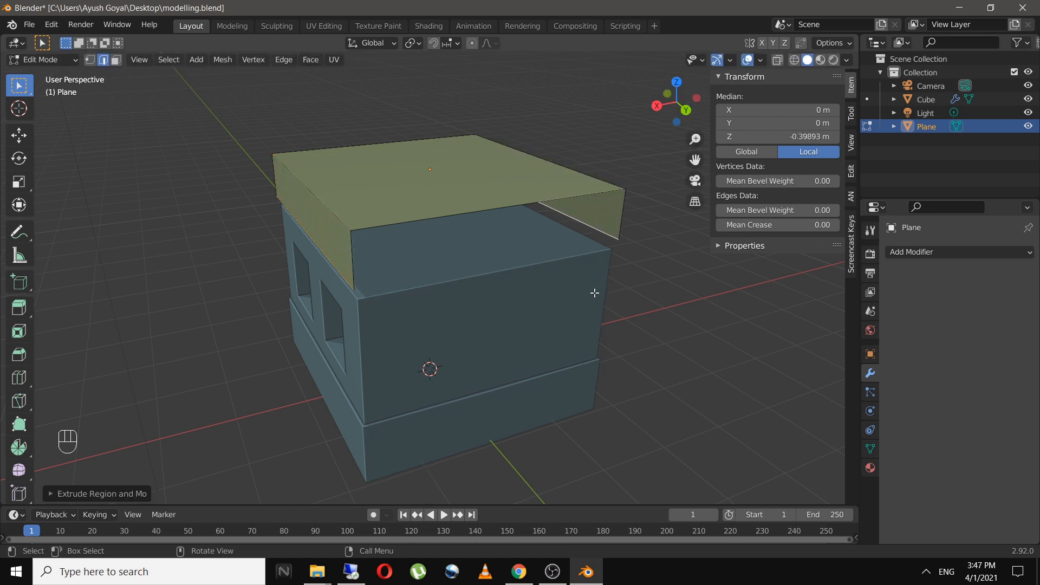
Return to Object Mode and lower the roof piece along Z onto the building, to about 2.77 m
middle_drag(593, 290, 570, 286)
shift+middle_drag(511, 263, 439, 276)
key(Tab)
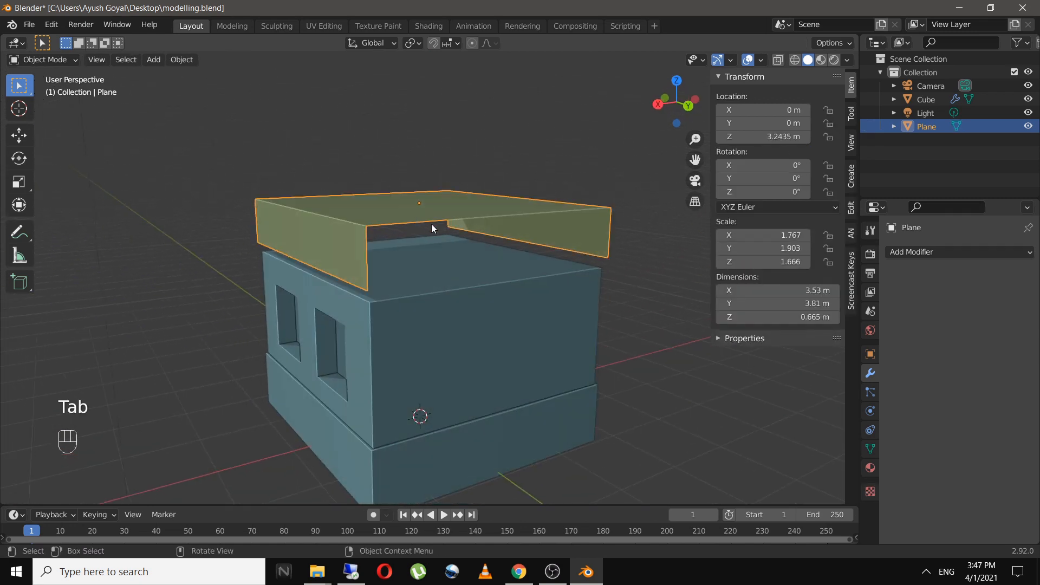
key(g)
key(z)
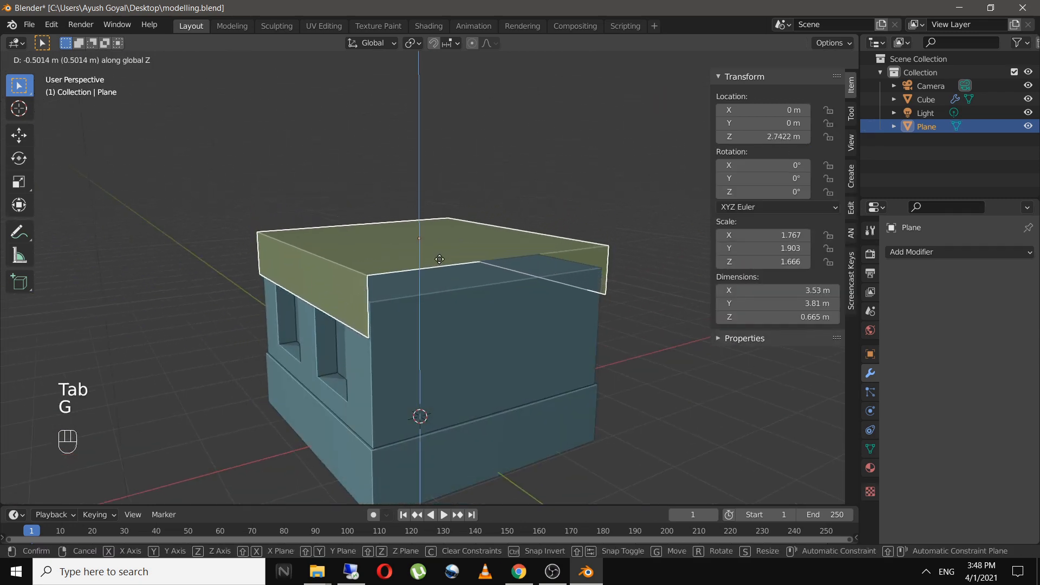
click(438, 292)
In Edit Mode, raise the lower edges of both roof side flaps along Z by about 0.14 m
middle_drag(436, 327, 472, 303)
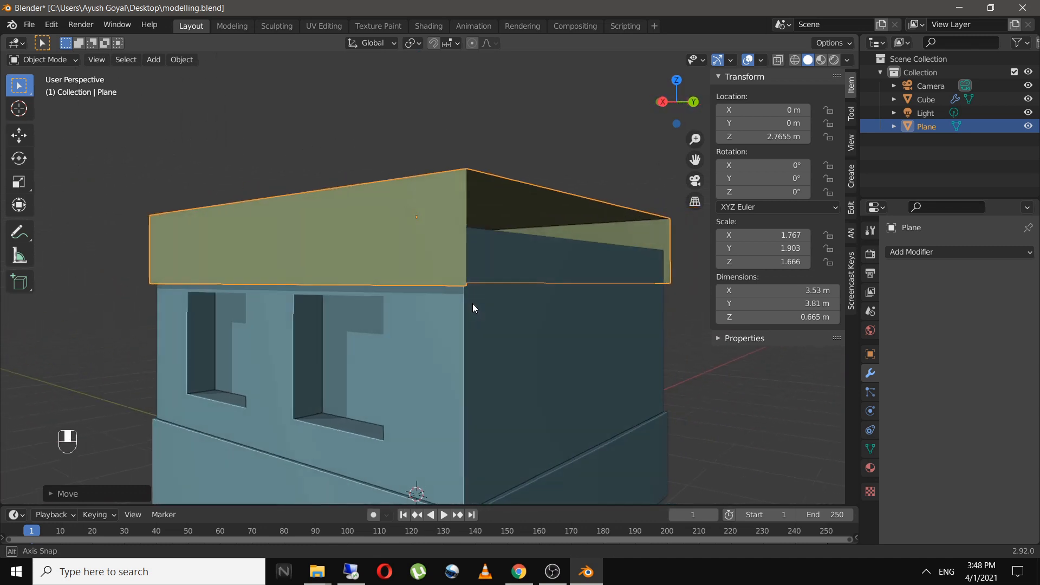
key(Tab)
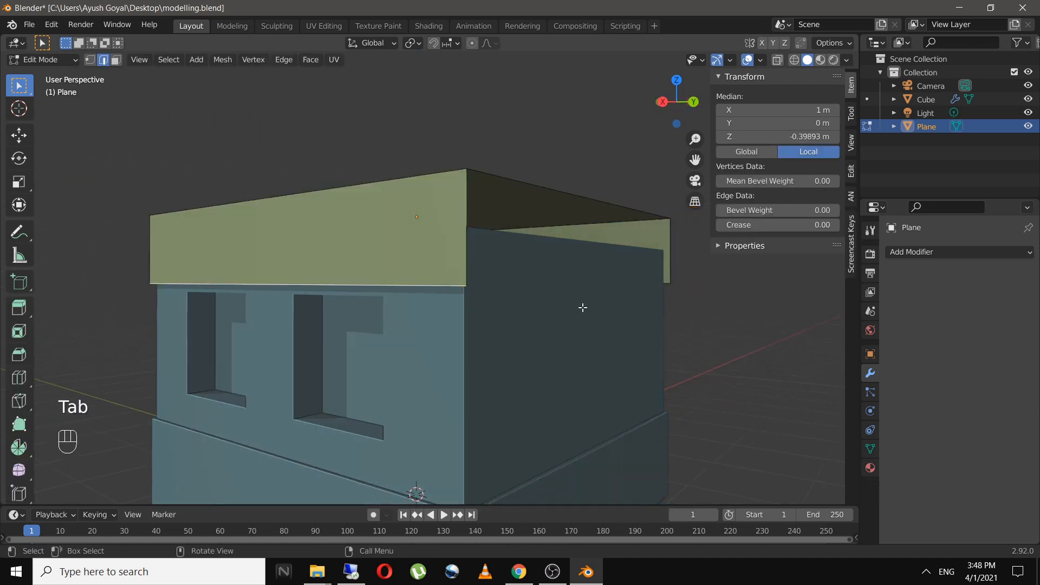
middle_drag(582, 307, 422, 313)
shift+click(441, 319)
key(g)
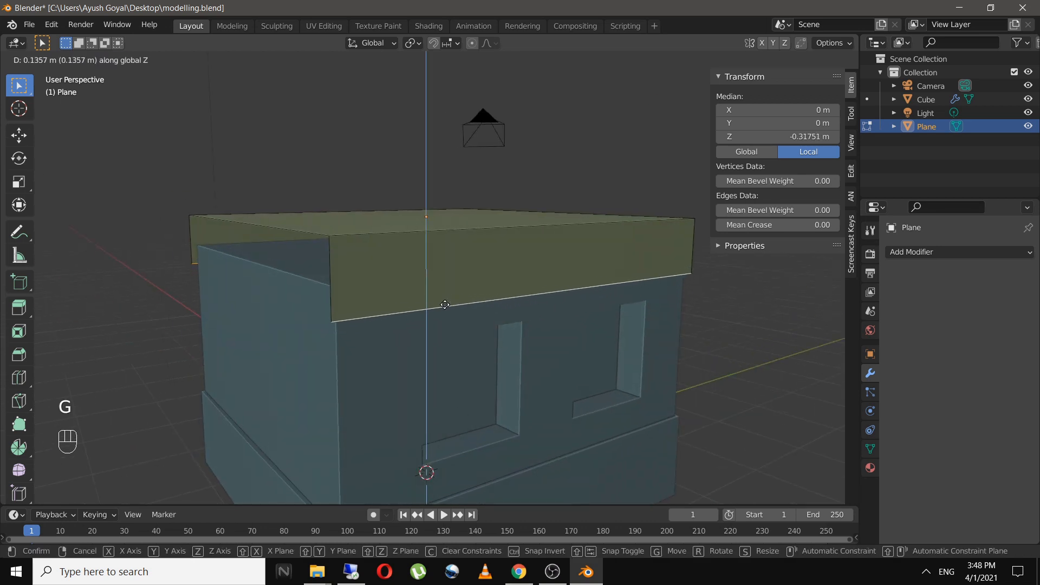
click(445, 301)
Back in Object Mode, lower the roof piece along Z to about 2.63 m
key(Tab)
key(g)
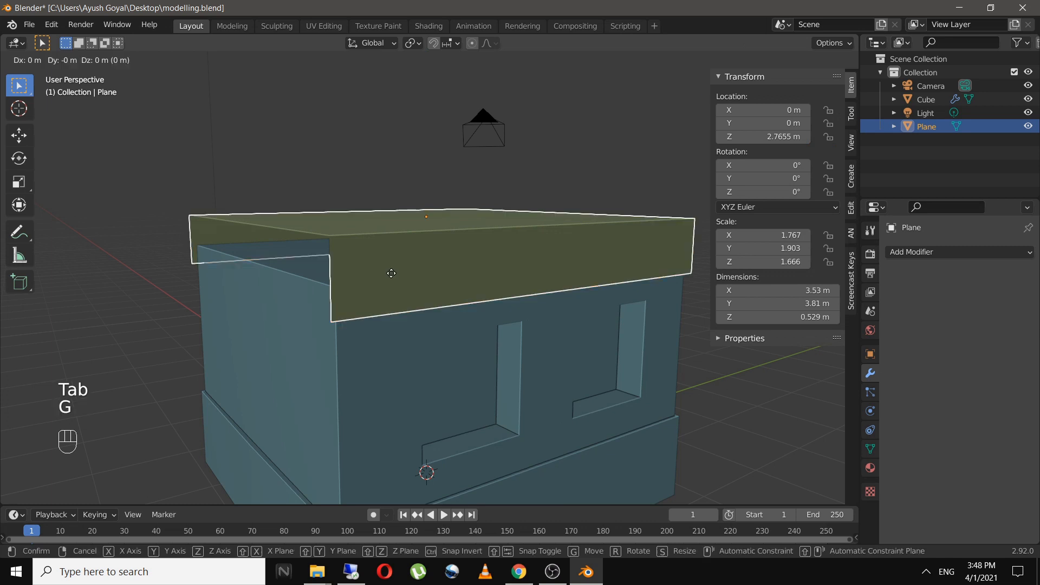
key(z)
click(391, 287)
In Edit Mode, add a centred loop cut running along Y through the middle of the roof's top face
middle_drag(372, 303, 366, 364)
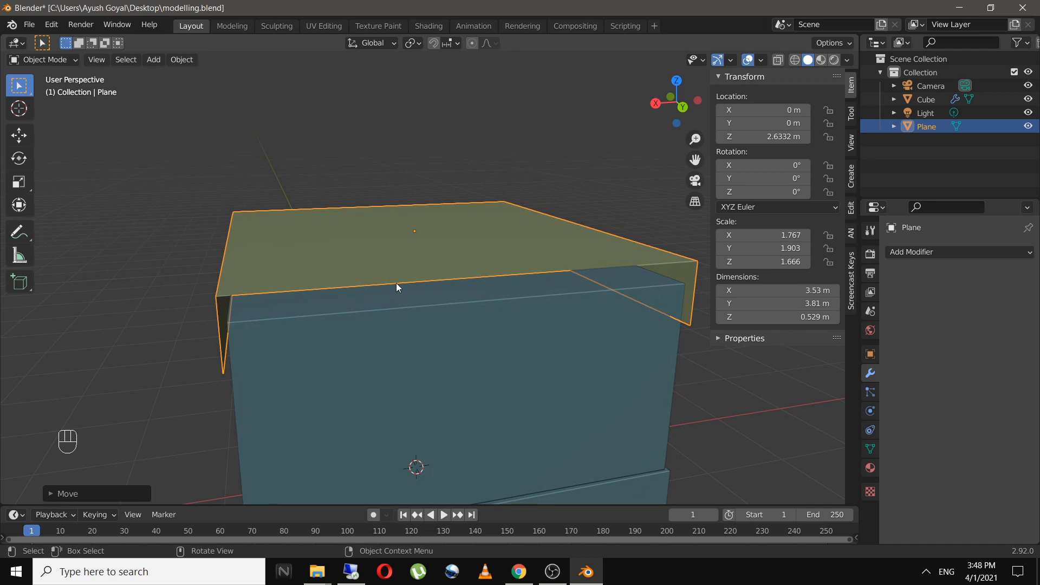
key(Tab)
key(KP_7)
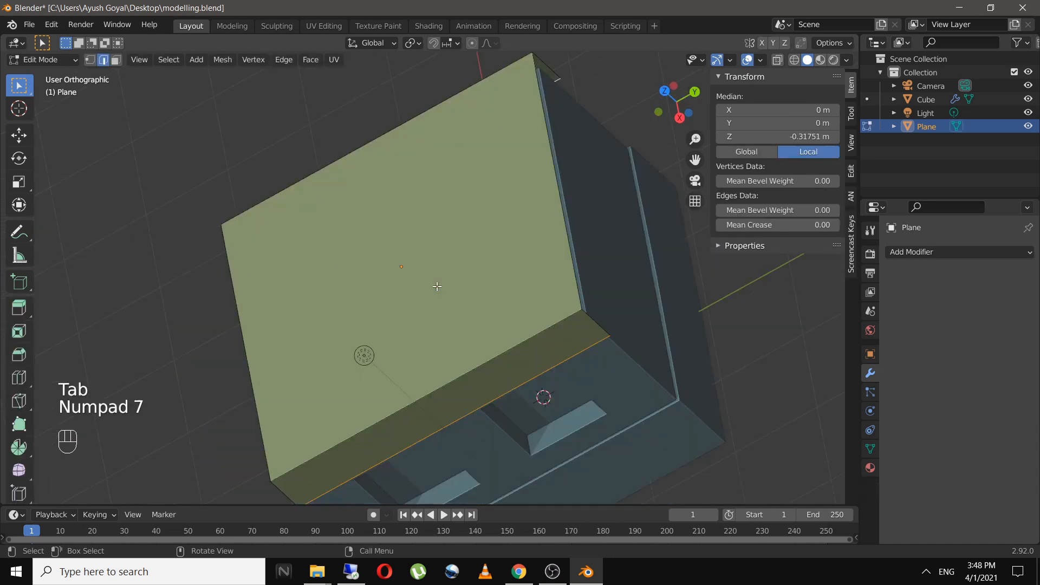
key(ctrl+r)
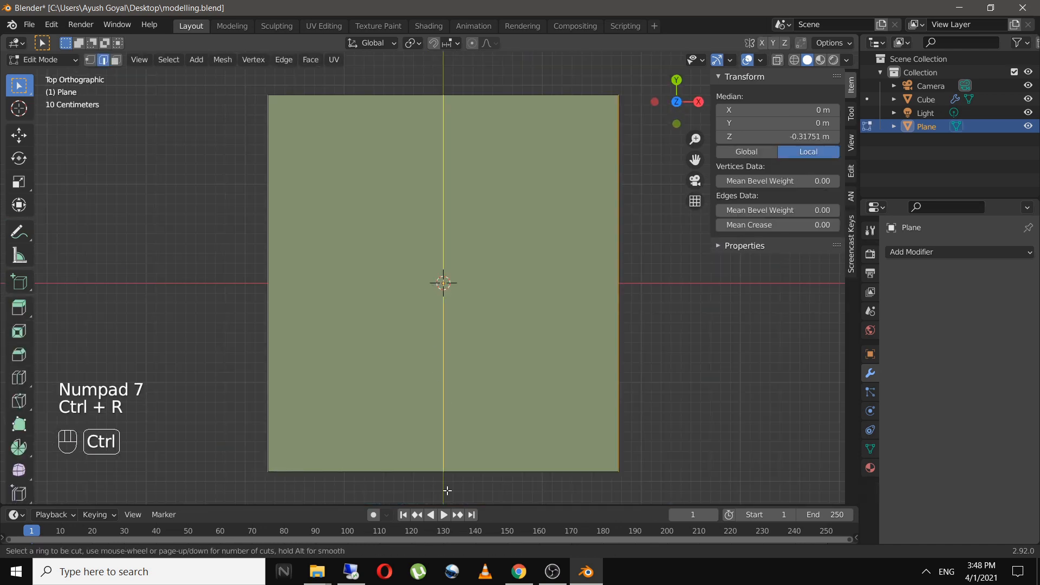
click(541, 470)
Raise the roof's central edge along Z by about 0.22 m to form a gable ridge
middle_drag(542, 470, 257, 347)
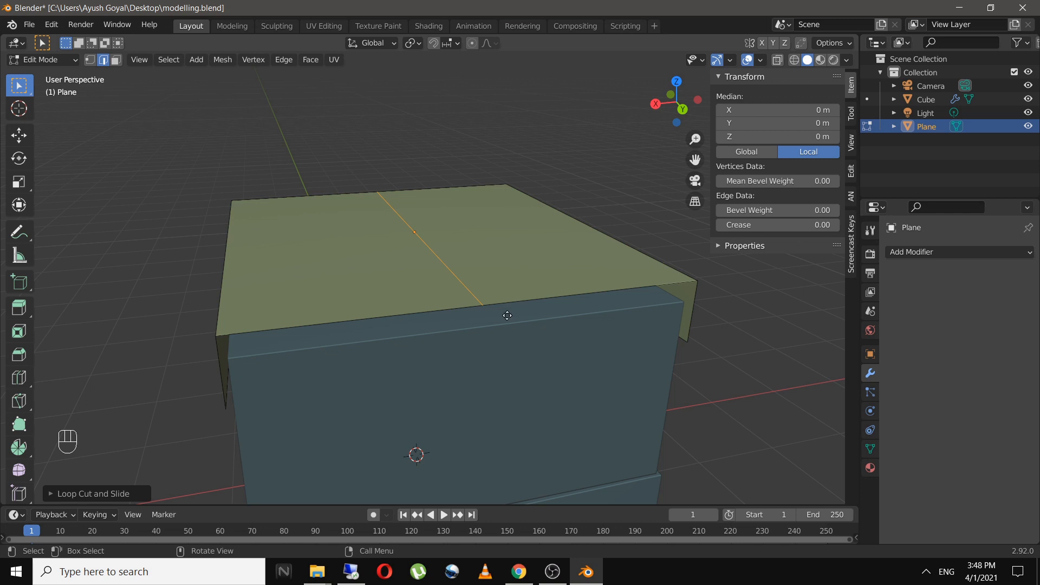
key(g)
key(z)
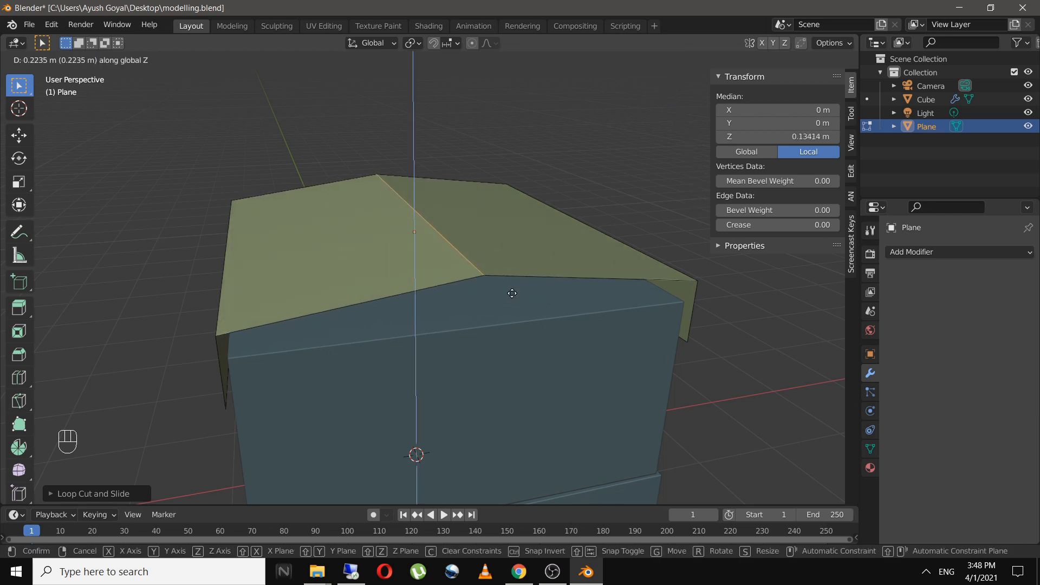
click(511, 291)
Bevel the roof's ridge edge with 5 segments and a width of about 0.056 m
middle_drag(244, 308, 385, 343)
scroll(388, 360, up, 1)
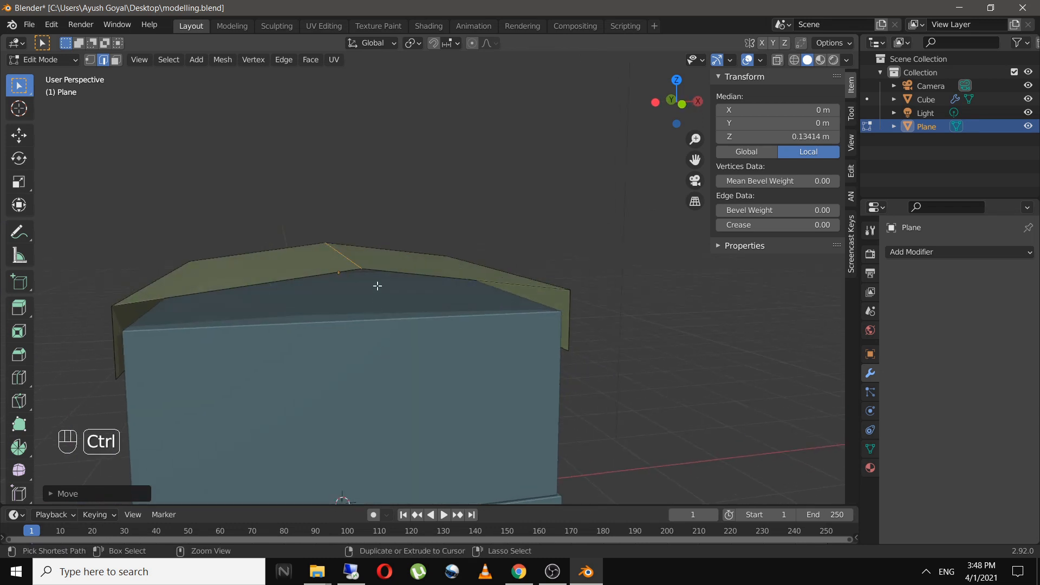
key(ctrl+b)
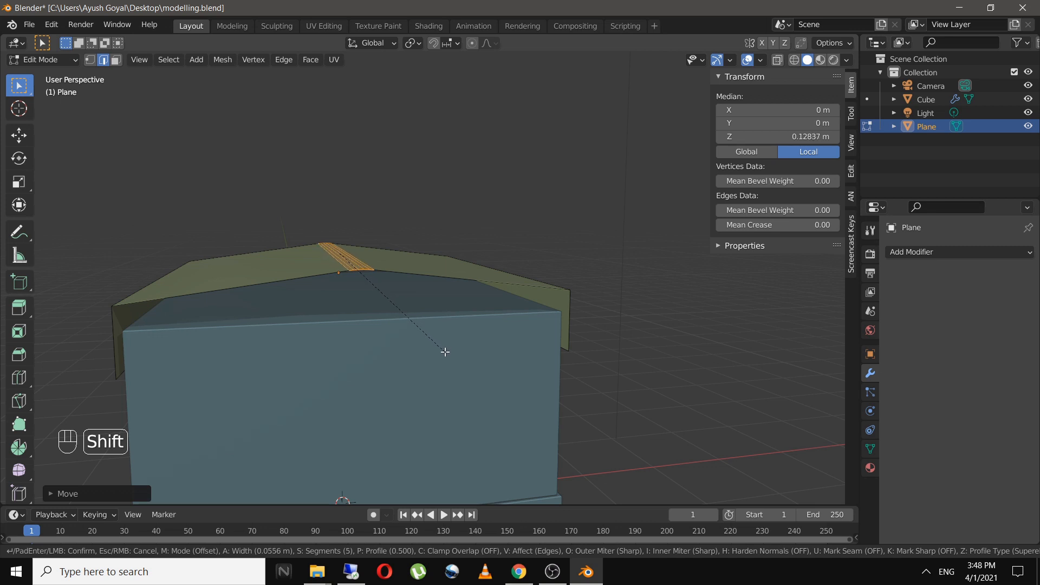
click(445, 353)
Move the bevelled ridge edges slightly up along Z
middle_drag(444, 353, 460, 333)
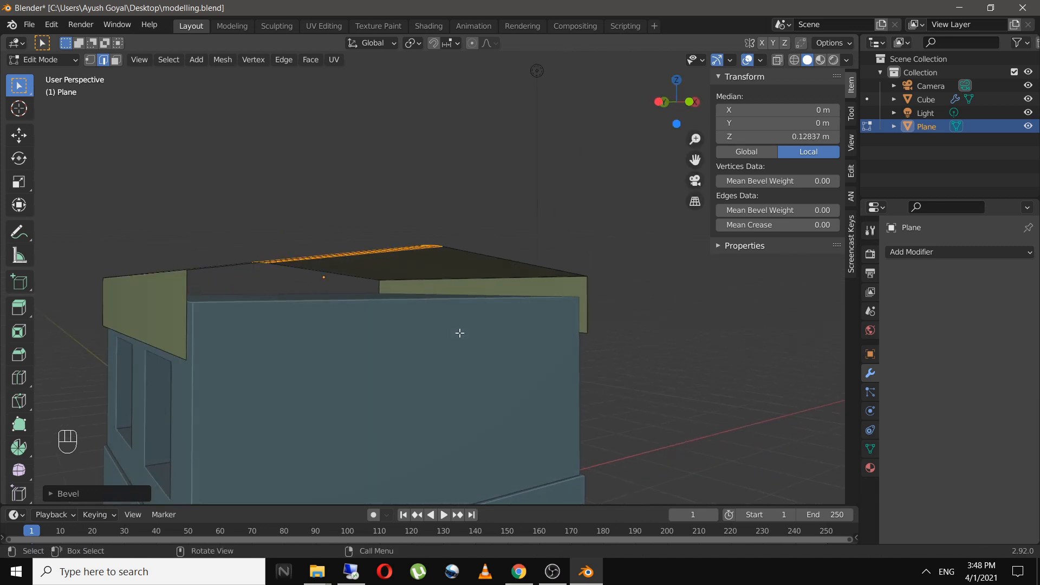
key(g)
key(z)
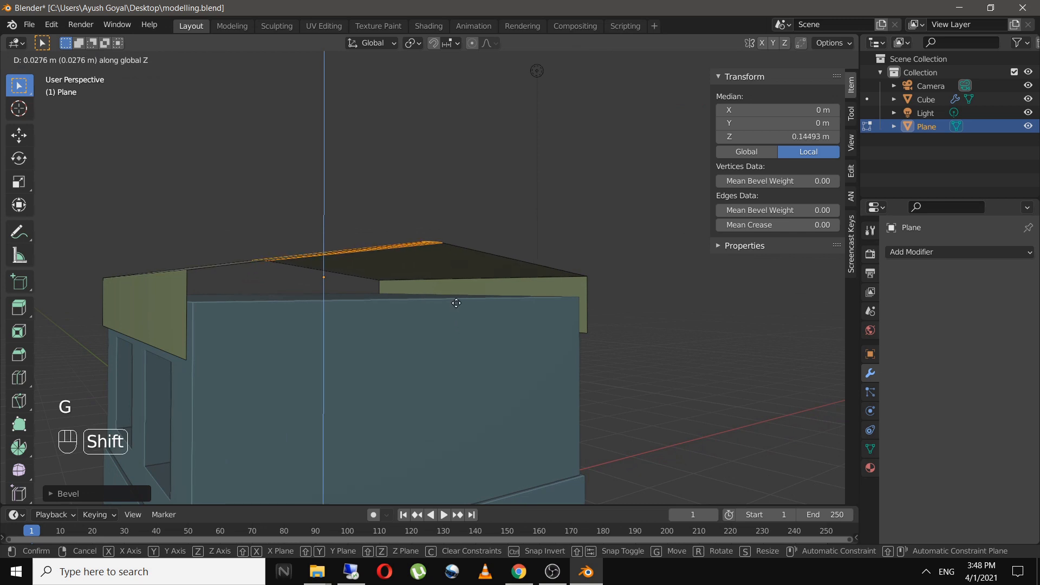
click(455, 316)
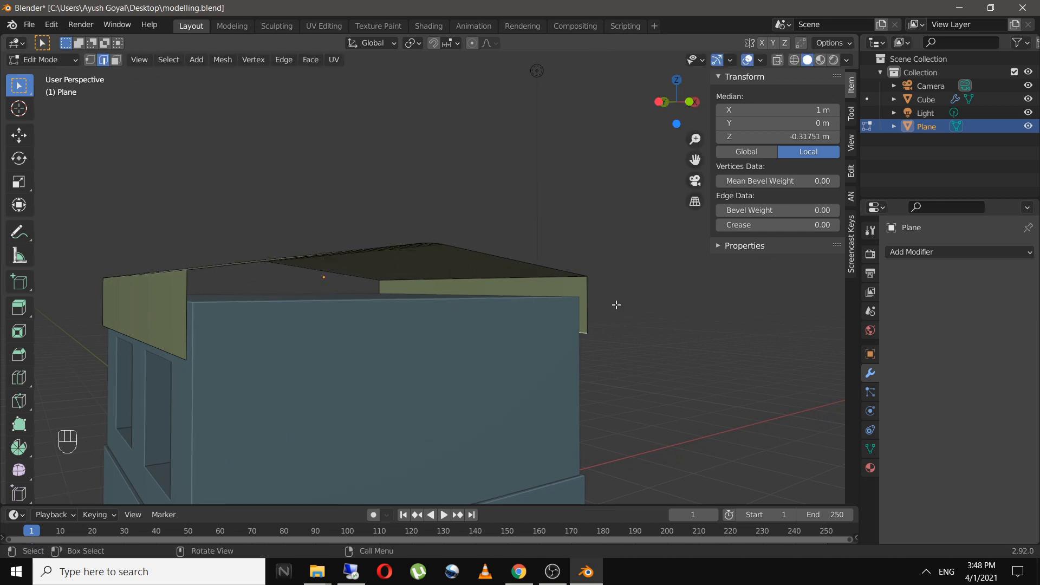
In Edit Mode, select the two eave edges where the roof slopes meet the side flaps
middle_drag(615, 304, 511, 323)
key(Tab)
mouse_move(331, 342)
middle_down()
mouse_move(432, 371)
mouse_move(457, 348)
mouse_move(341, 342)
mouse_move(406, 336)
mouse_move(325, 344)
mouse_move(337, 338)
middle_up()
key(Tab)
click(340, 332)
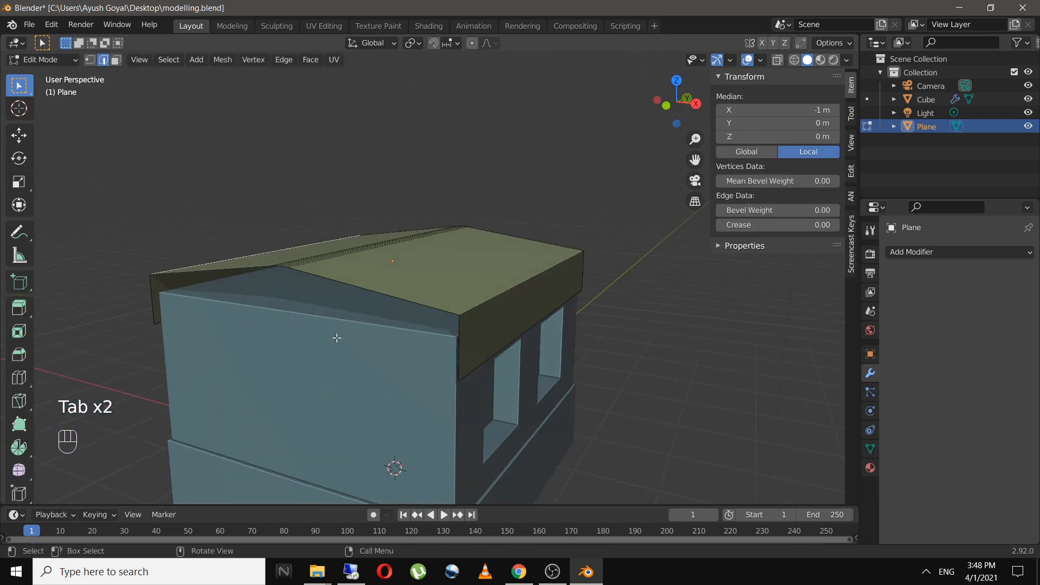
shift+click(494, 295)
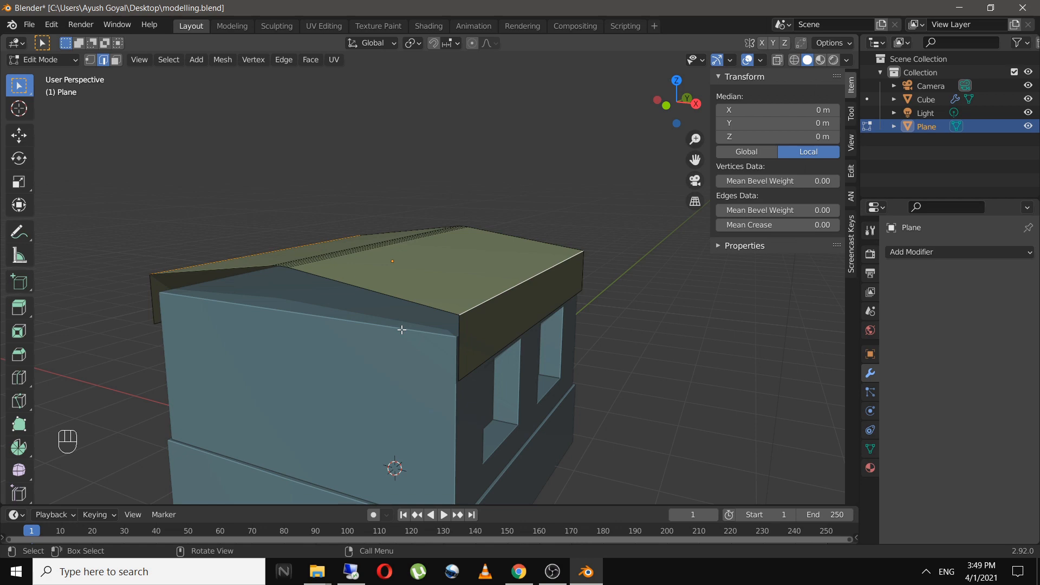
Add a Solidify modifier to the roof with a thickness of 0.06 m and even thickness enabled
key(Tab)
click(932, 253)
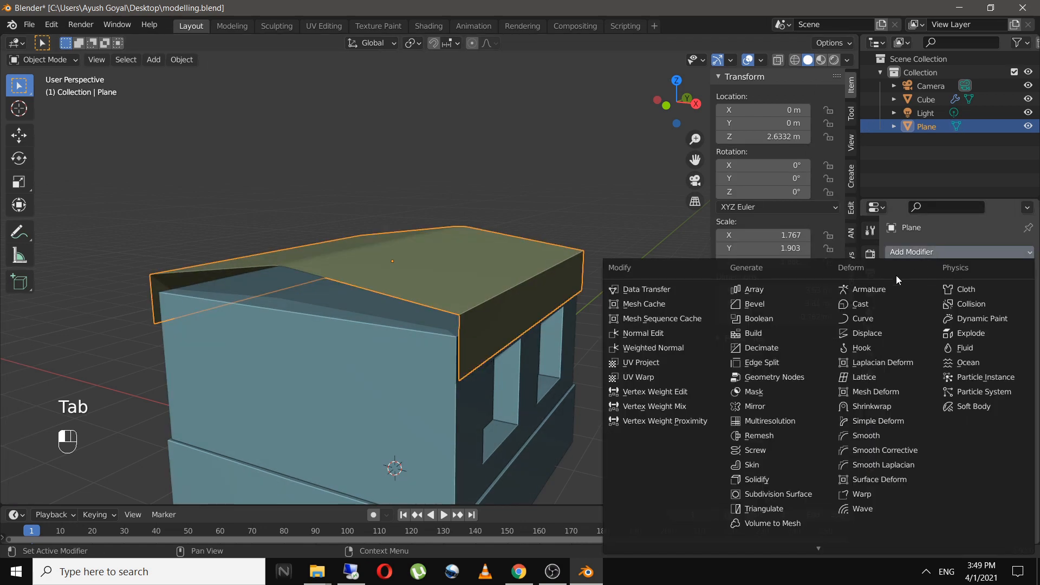
click(796, 479)
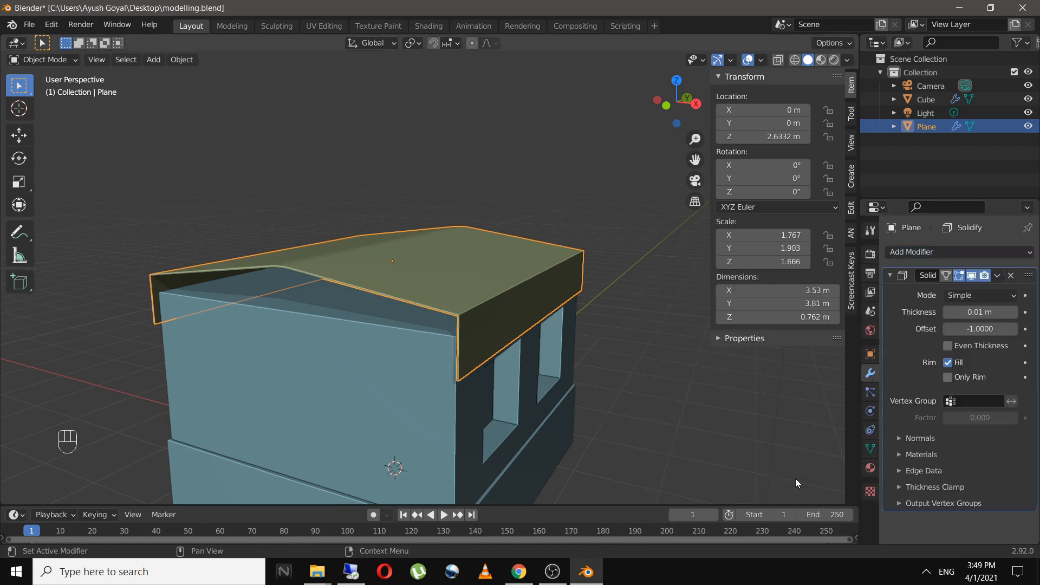
click(1015, 312)
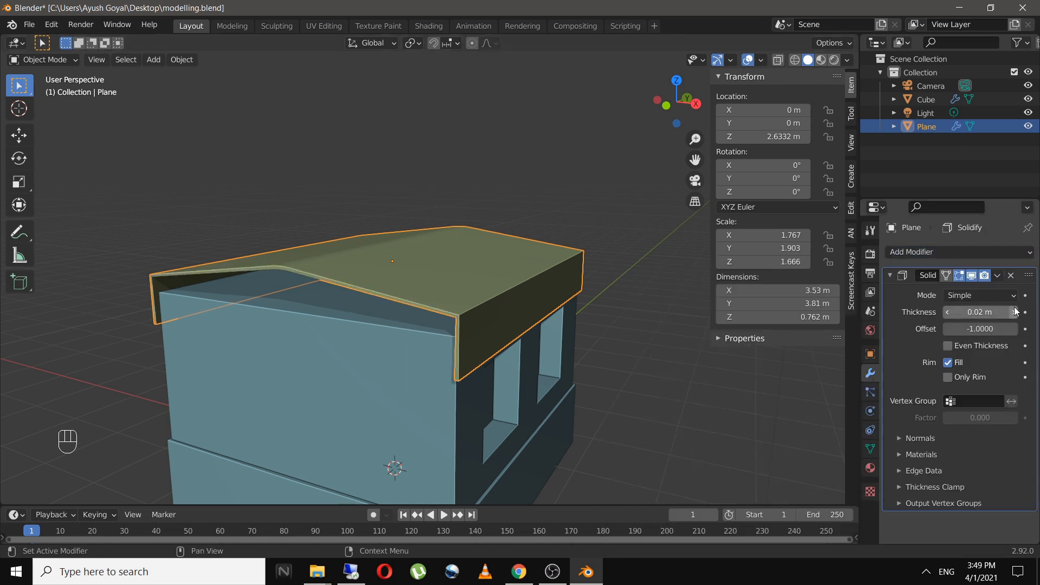
click(1016, 311)
click(1016, 312)
click(1016, 312)
click(1016, 312)
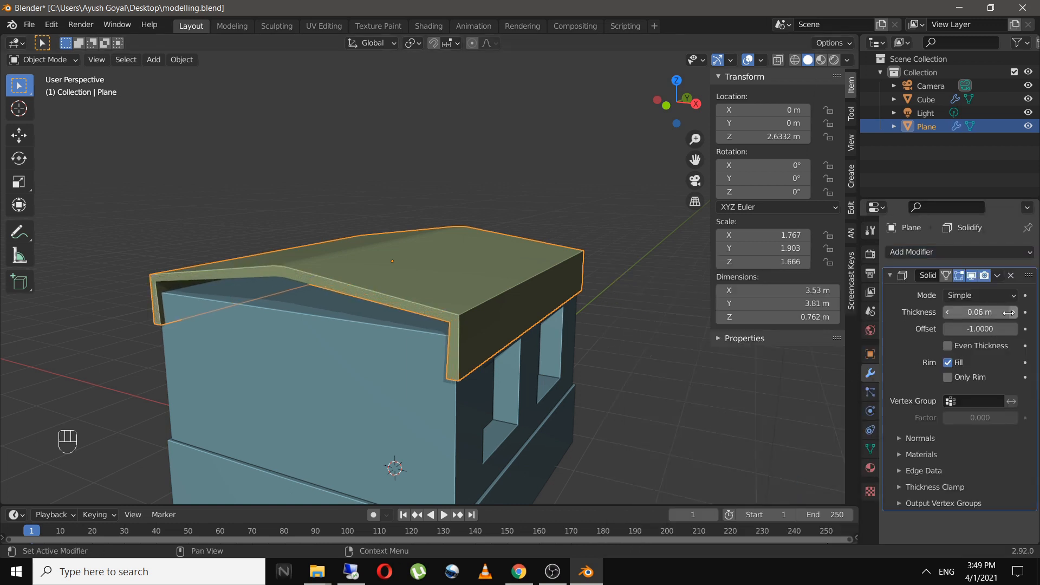
click(949, 346)
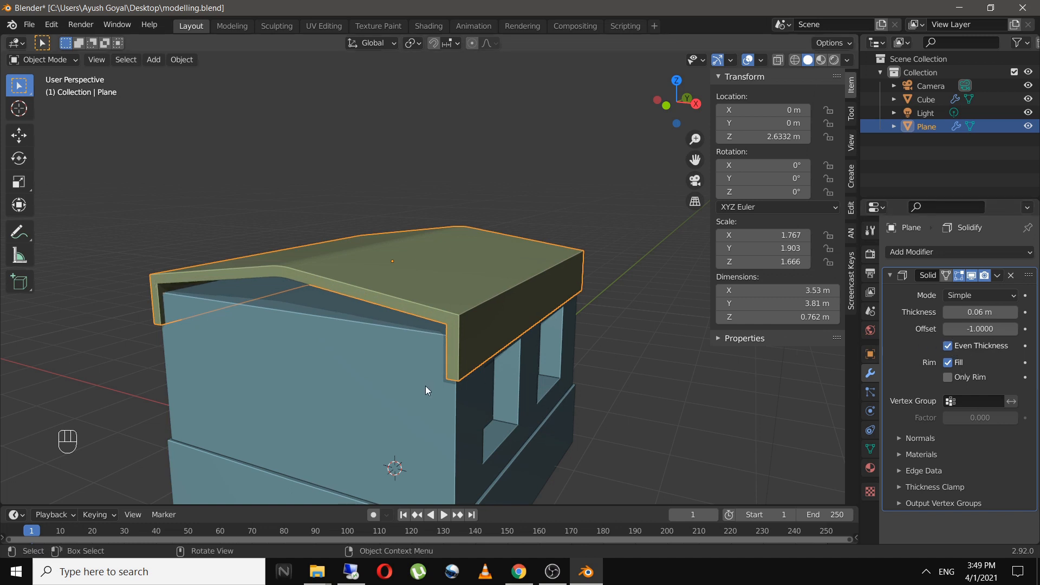
middle_drag(425, 386, 563, 373)
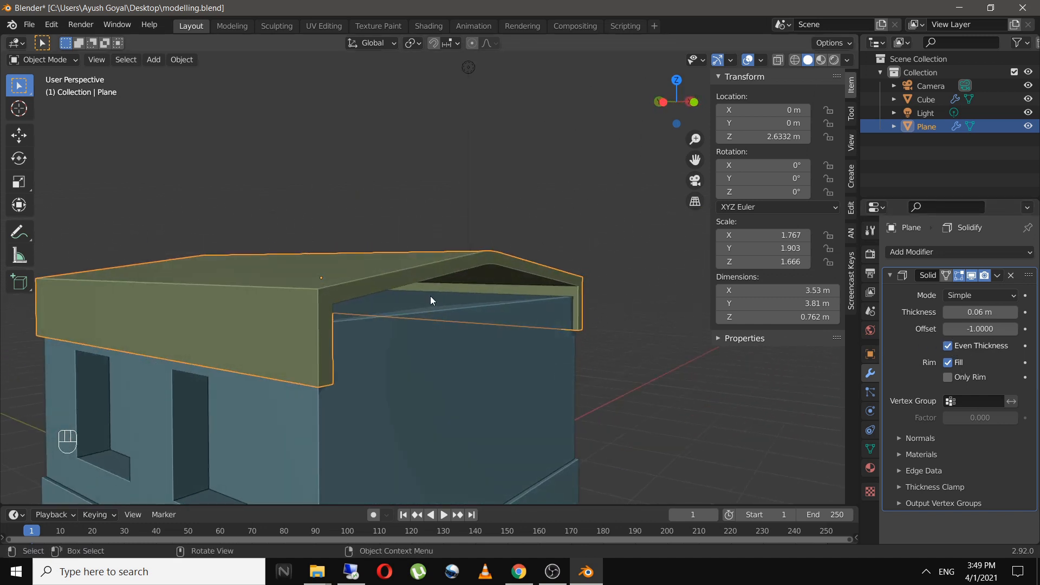
middle_drag(430, 296, 210, 307)
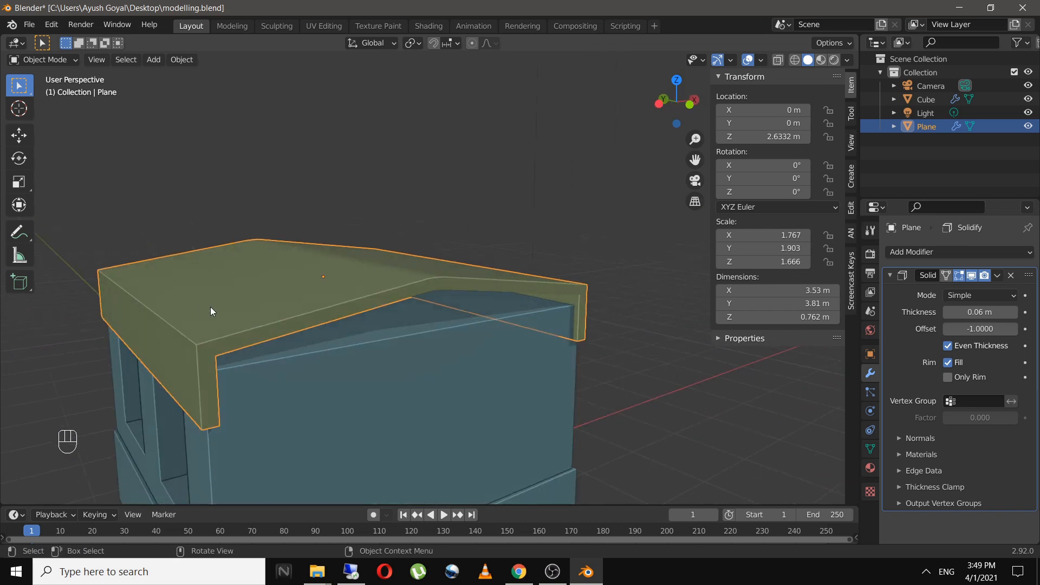
Bevel the roof's two eave edges with 4 segments and a width of about 0.07 m
click(164, 315)
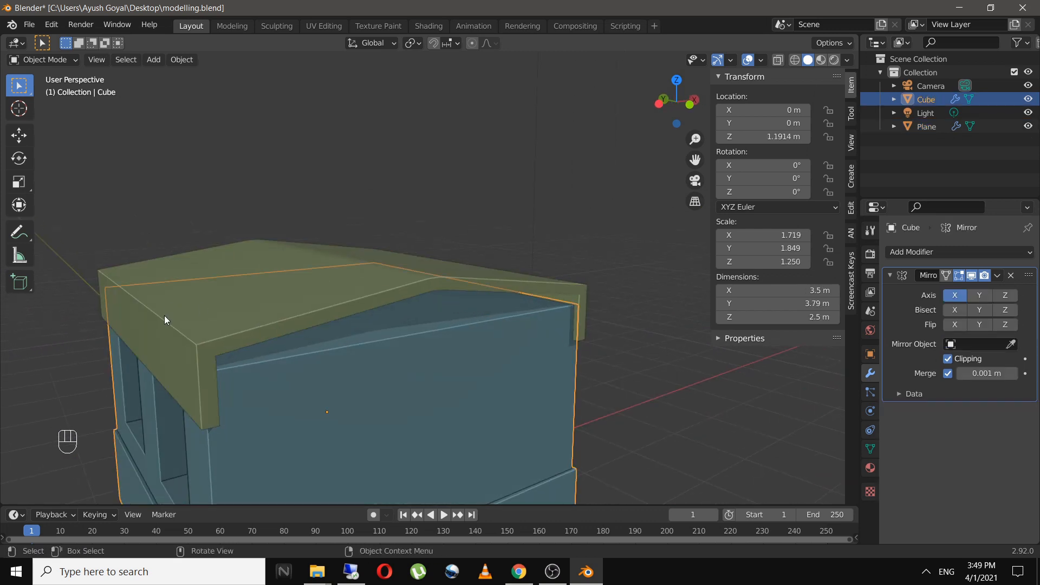
click(164, 315)
click(164, 316)
click(164, 318)
key(Tab)
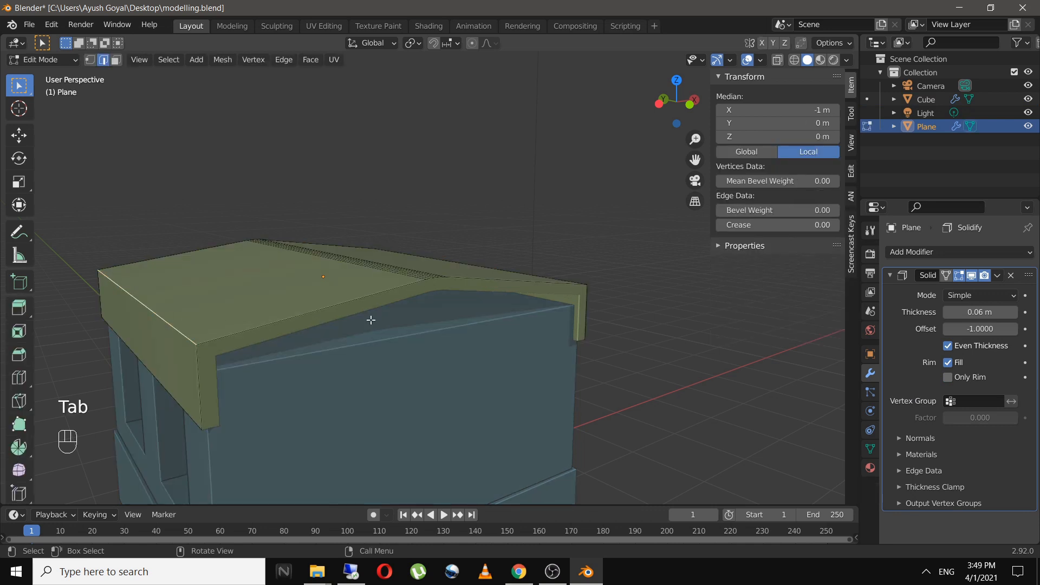
mouse_move(371, 321)
middle_down()
mouse_move(385, 323)
mouse_move(372, 318)
middle_up()
shift+click(496, 301)
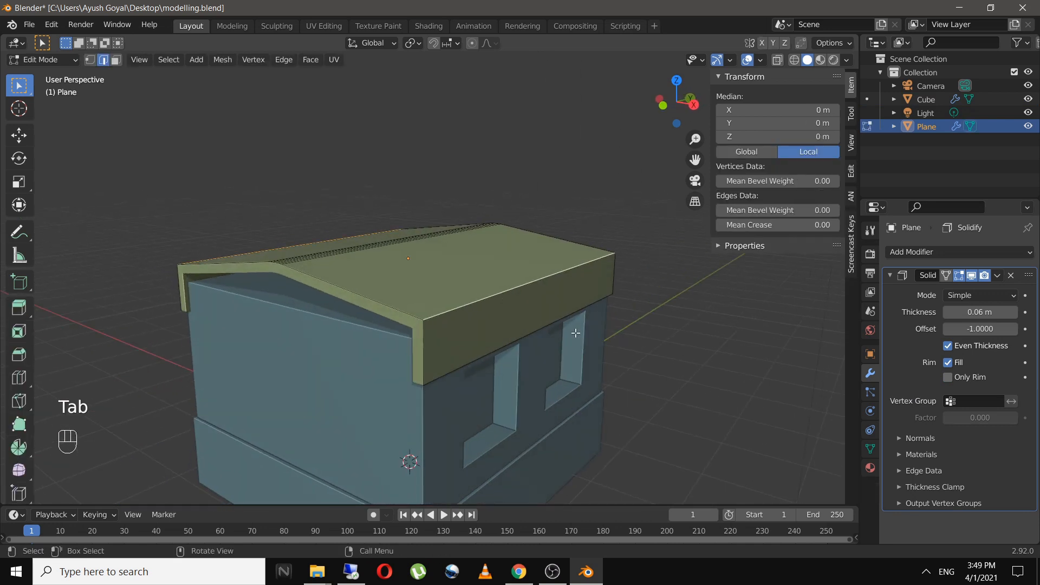
key(ctrl+b)
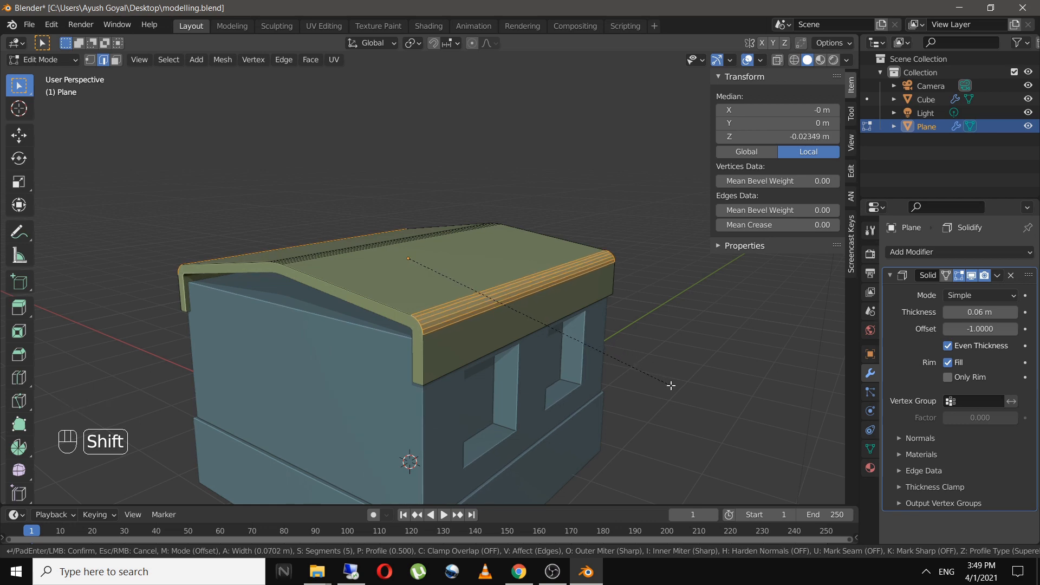
scroll(671, 385, down, 1)
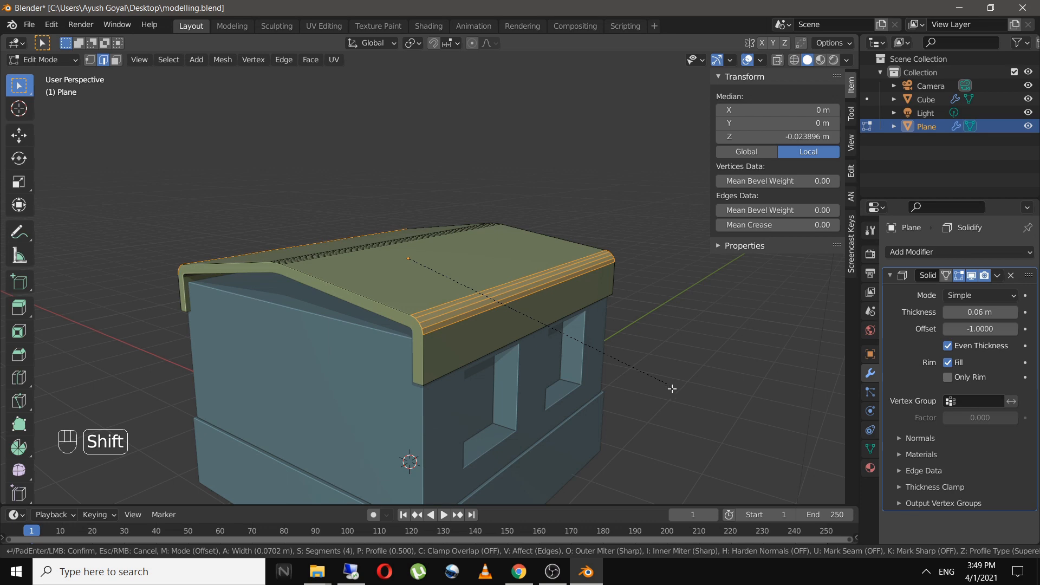
click(667, 383)
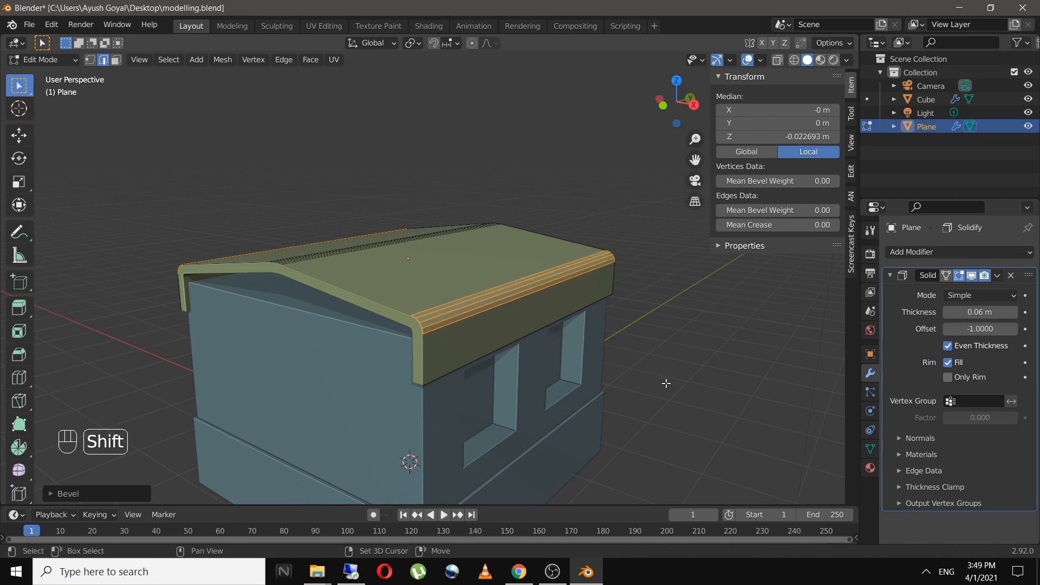
Return to Object Mode, select the roof and save the file
key(Tab)
middle_drag(460, 361, 383, 245)
scroll(560, 356, down, 3)
click(565, 304)
scroll(562, 304, up, 1)
click(401, 214)
key(ctrl+s)
Add a new cube at the house's centre and scale it uniformly by about 1.43
key(KP_7)
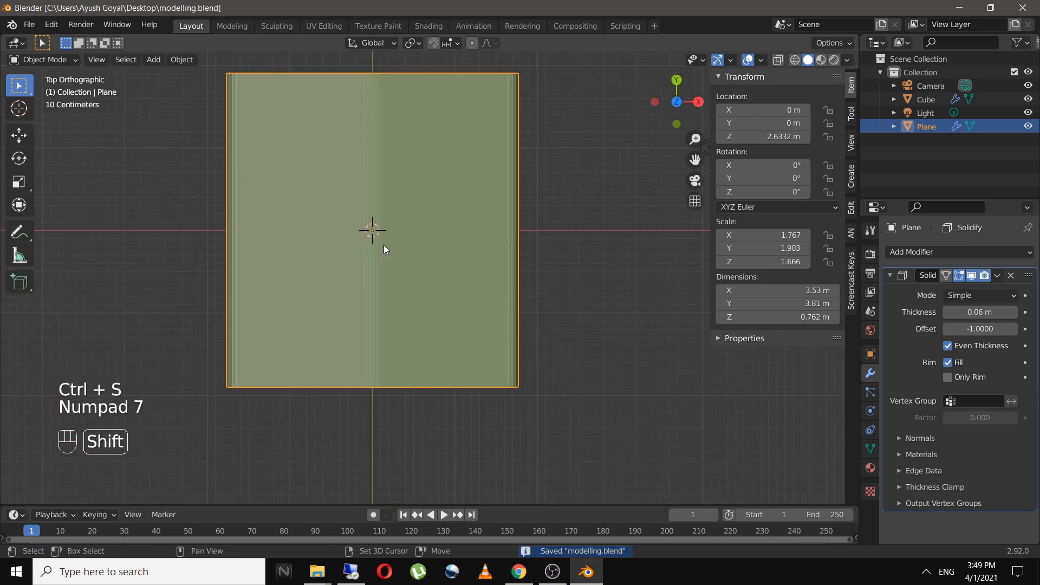
key(shift+a)
mouse_move(384, 245)
click(453, 259)
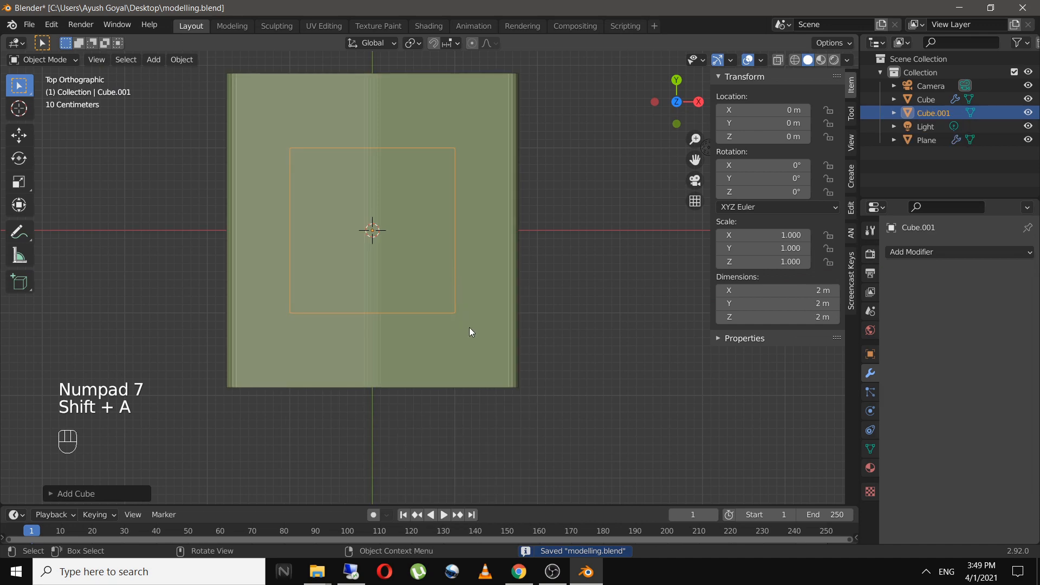
key(s)
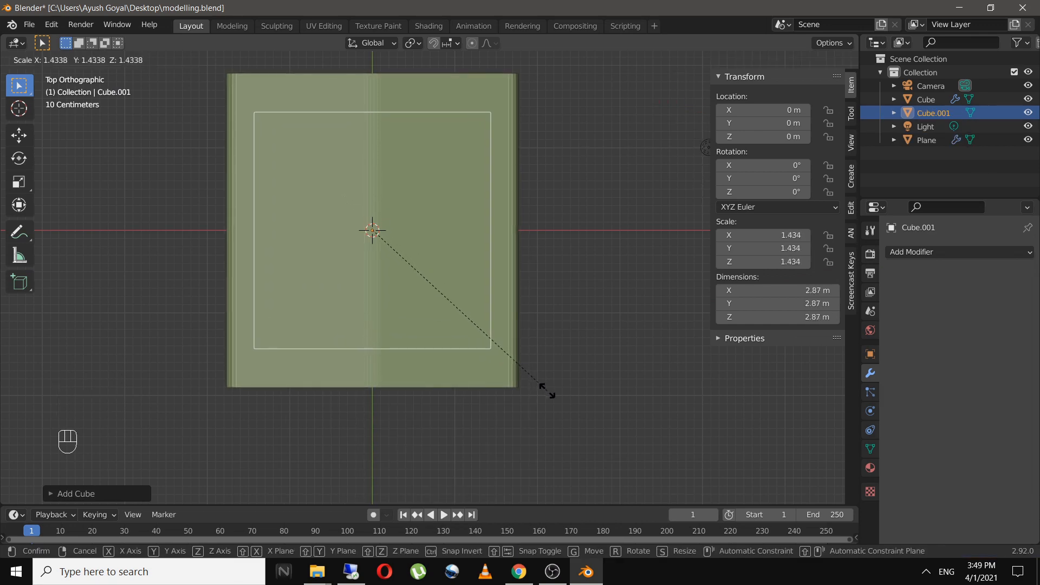
click(547, 391)
middle_drag(547, 391, 440, 251)
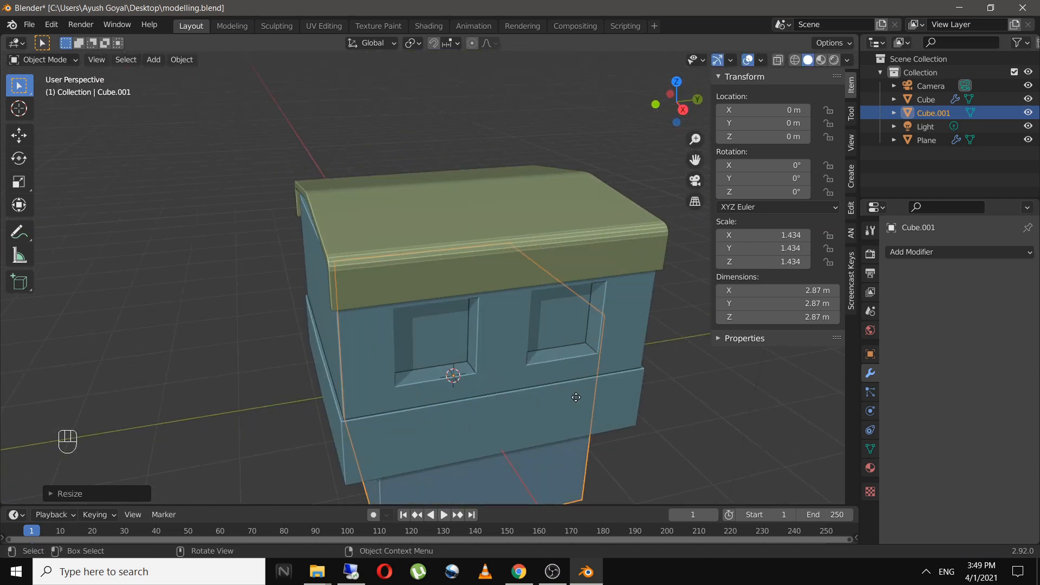
key(g)
key(z)
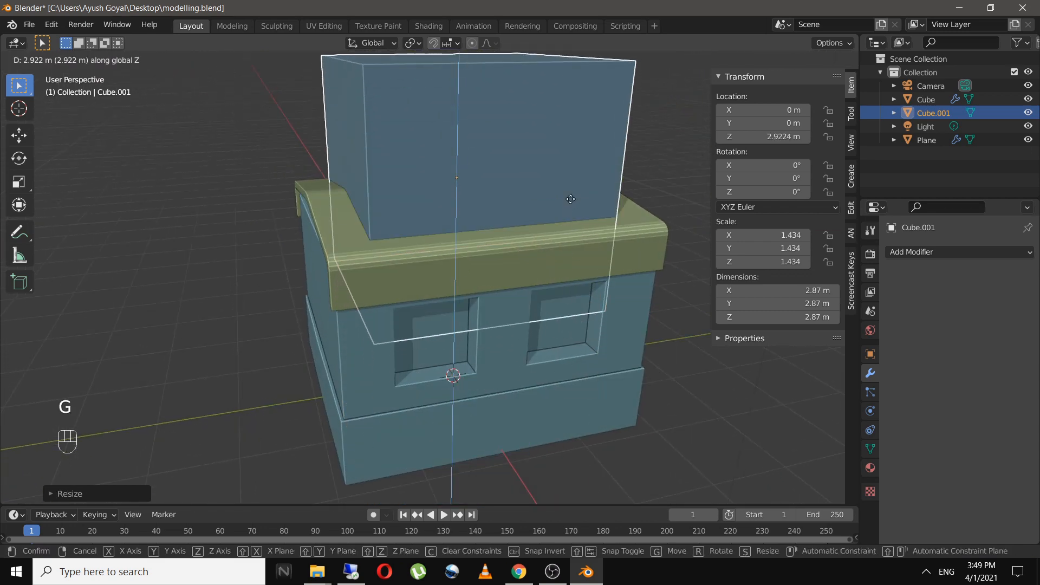
key(c)
key(Escape)
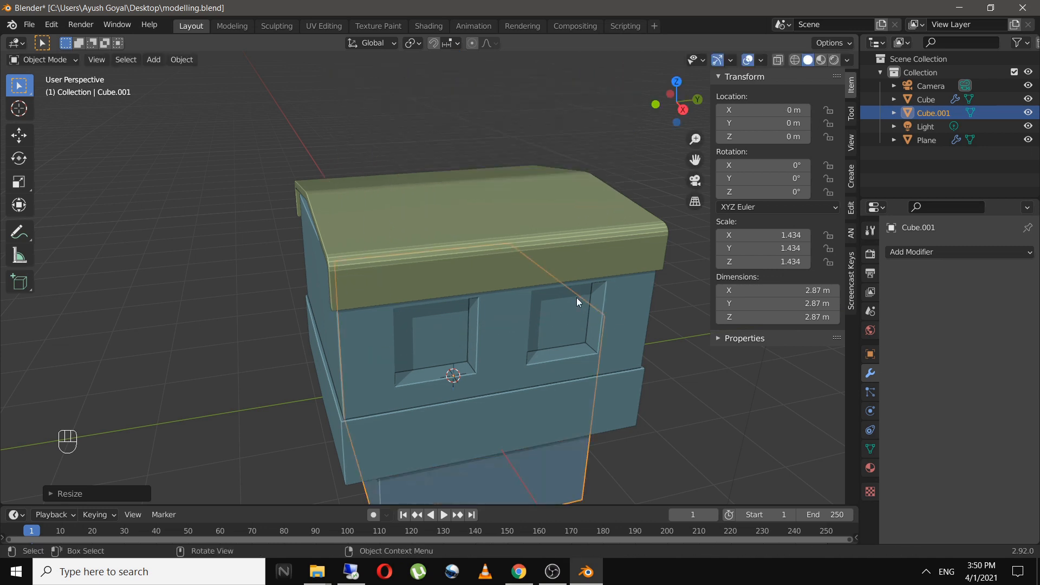
Raise the new cube along Z to about 3.44 m and flatten it to a height of about 0.46 m
key(g)
key(z)
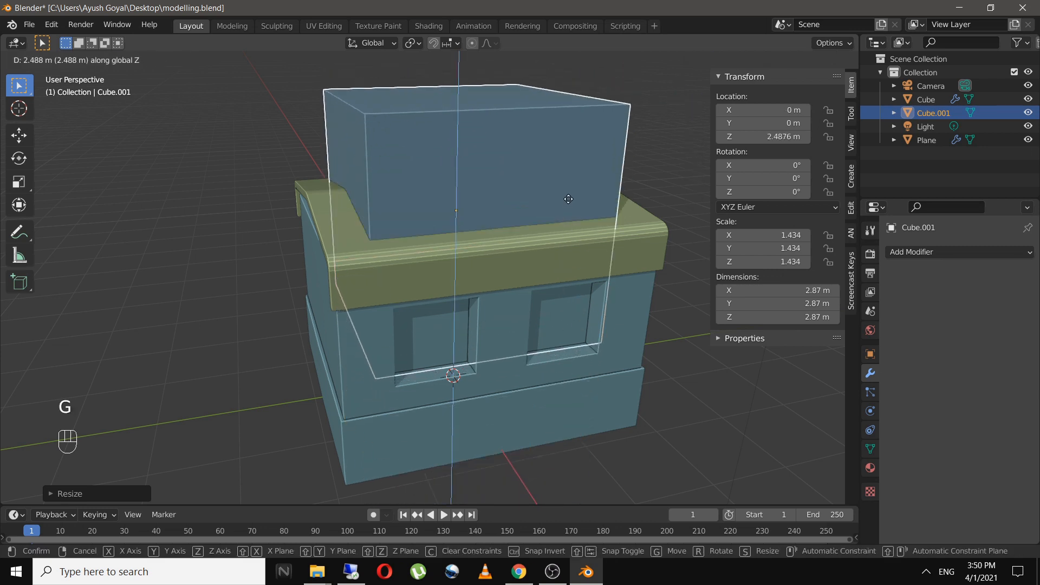
click(575, 139)
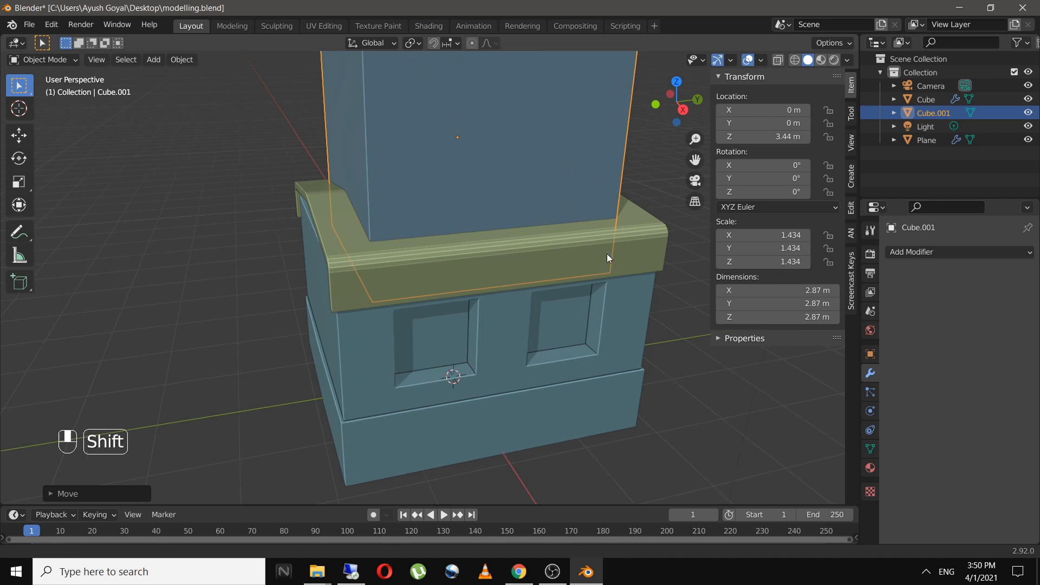
shift+middle_drag(607, 253, 588, 366)
key(s)
key(z)
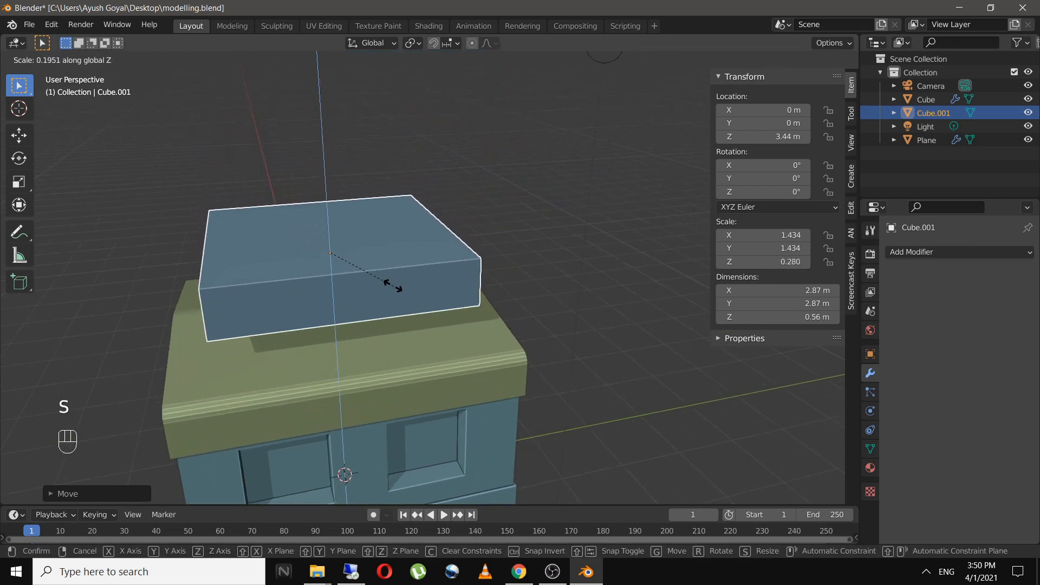
click(384, 276)
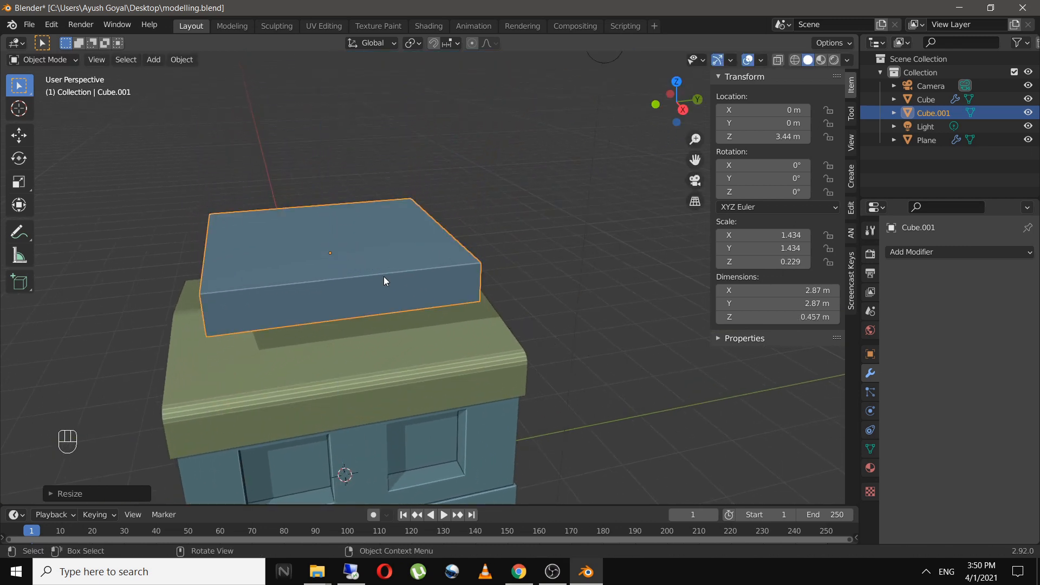
Lower the flattened cube along Z to about 2.75 m so it sinks into the roof, and deselect it
key(g)
key(z)
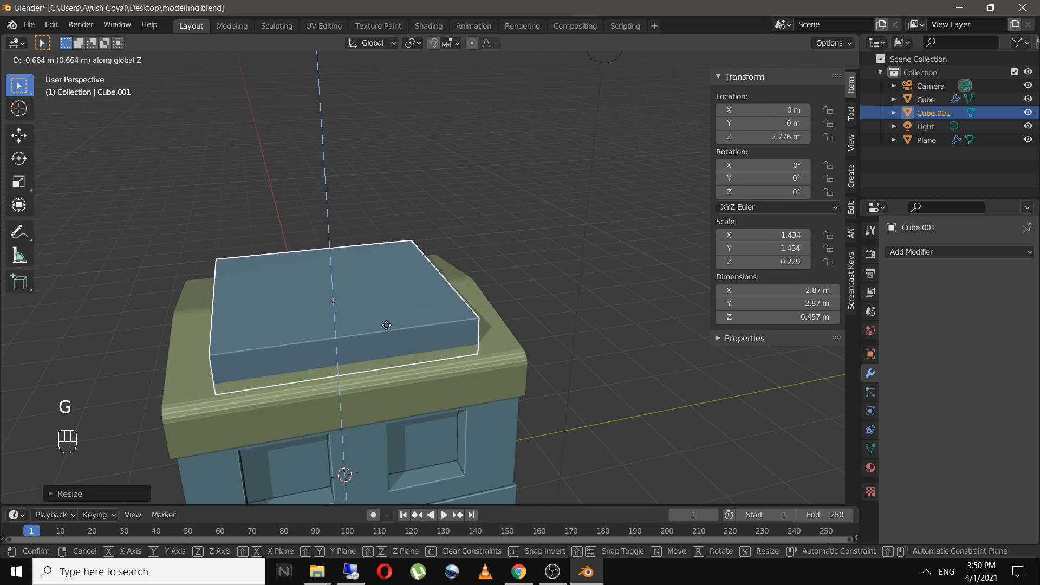
click(394, 327)
click(599, 324)
Bevel the four vertical corner edges of the rooftop slab with 3 segments and a width of about 0.02 m
middle_drag(600, 324, 536, 340)
scroll(494, 382, up, 2)
key(Tab)
click(365, 308)
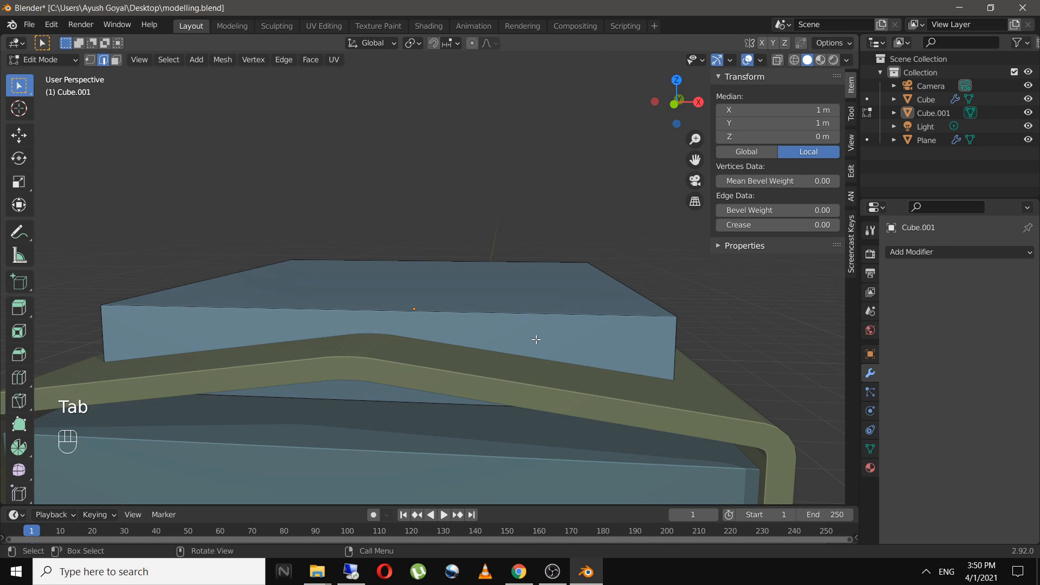
shift+click(669, 347)
middle_drag(460, 352, 527, 353)
shift+click(402, 368)
middle_drag(404, 369, 427, 343)
scroll(420, 354, up, 2)
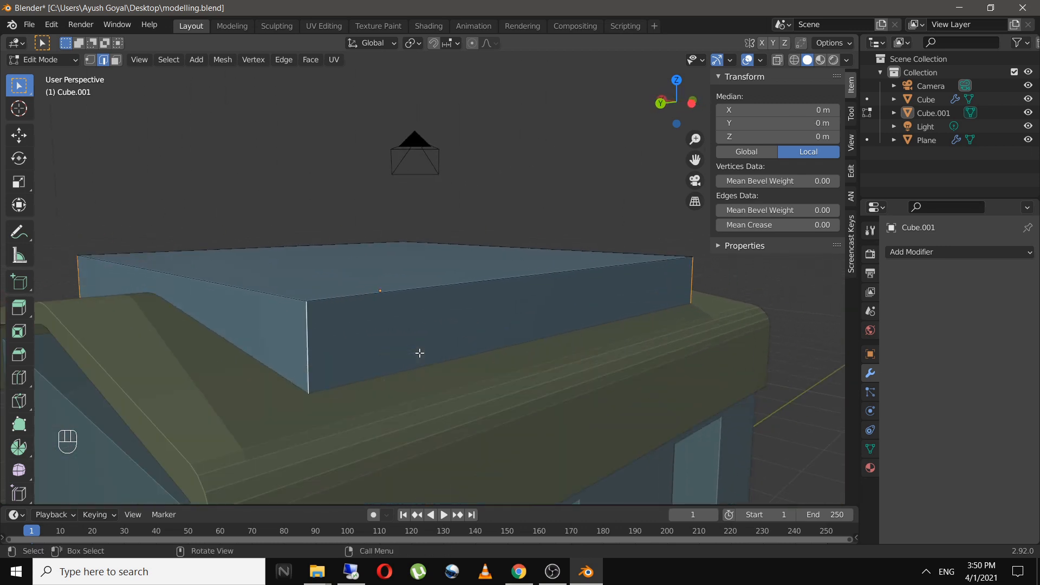
key(ctrl+b)
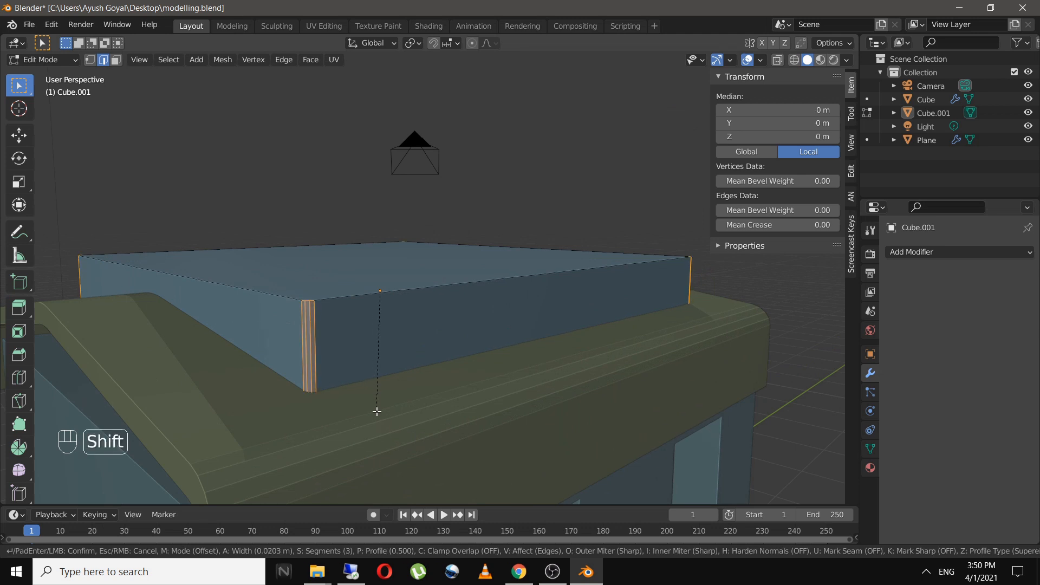
click(376, 417)
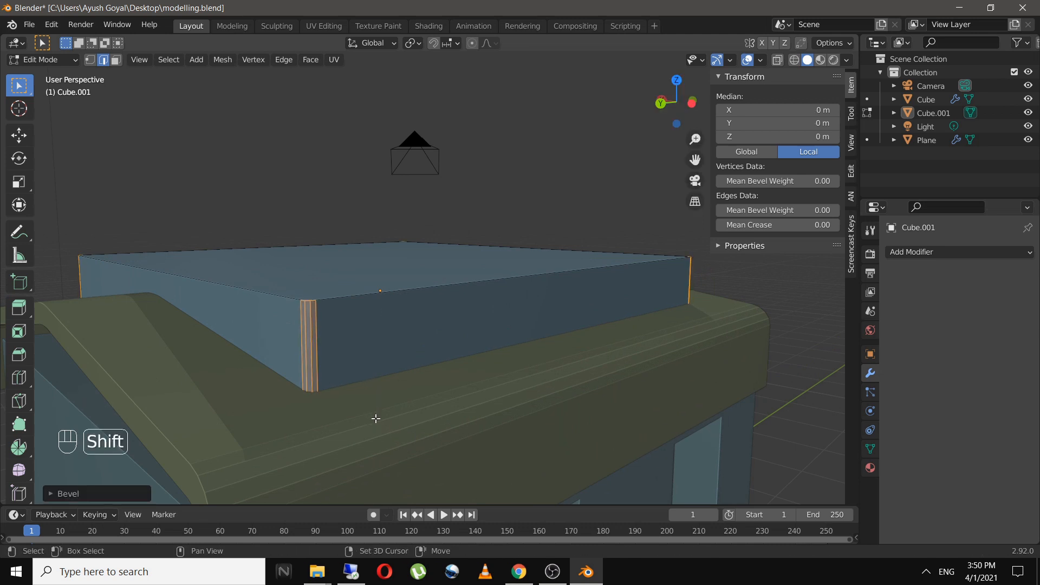
In Object Mode, stretch the rooftop slab along Y to a length of about 3.23 m
key(Tab)
key(KP_7)
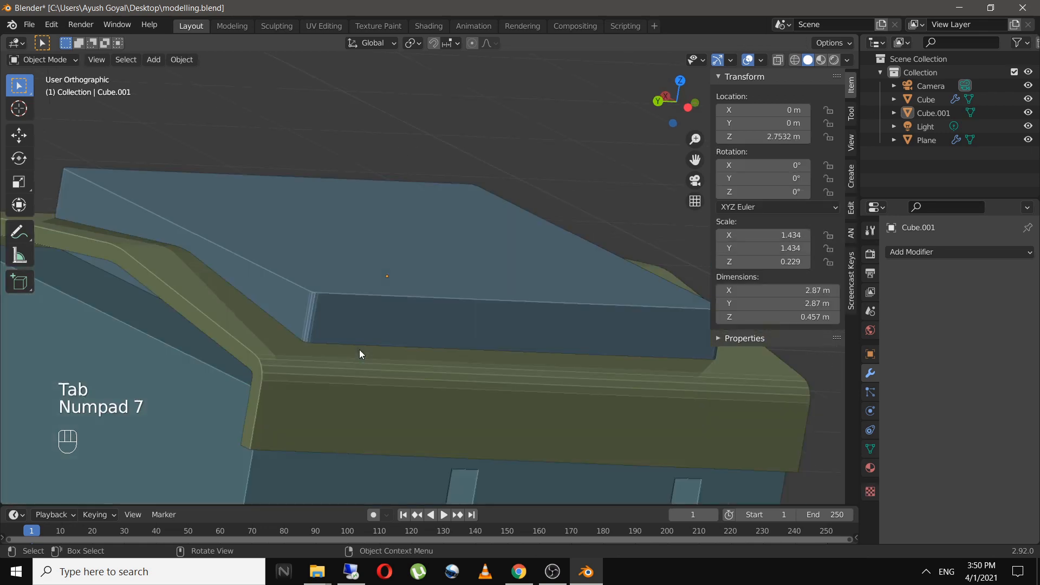
click(402, 343)
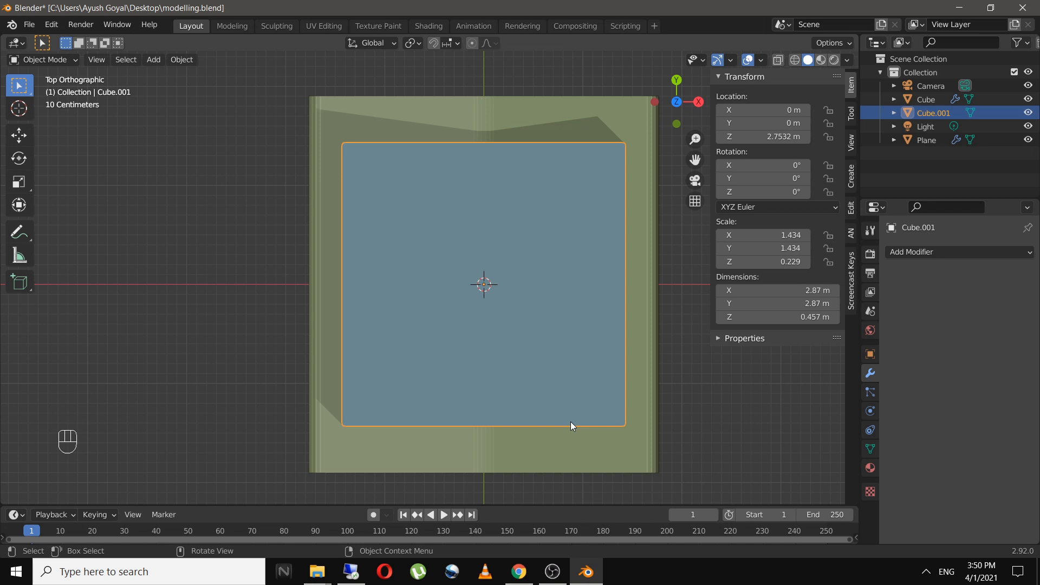
key(s)
key(y)
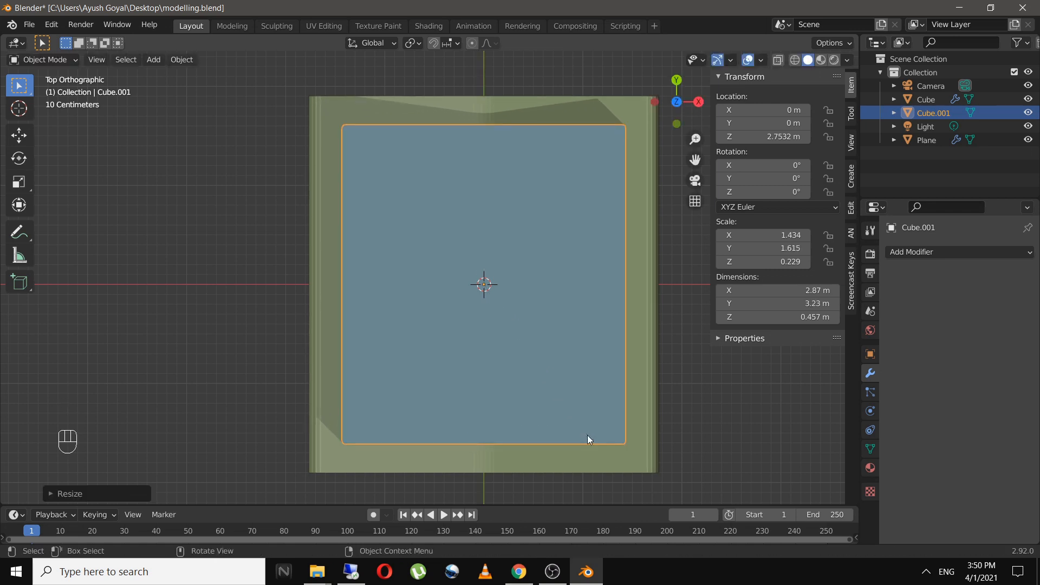
click(588, 434)
Save the file and leave the rooftop slab selected in Object Mode
key(Tab)
middle_drag(587, 434, 443, 367)
key(ctrl+s)
key(Tab)
click(501, 362)
click(498, 324)
scroll(439, 370, up, 2)
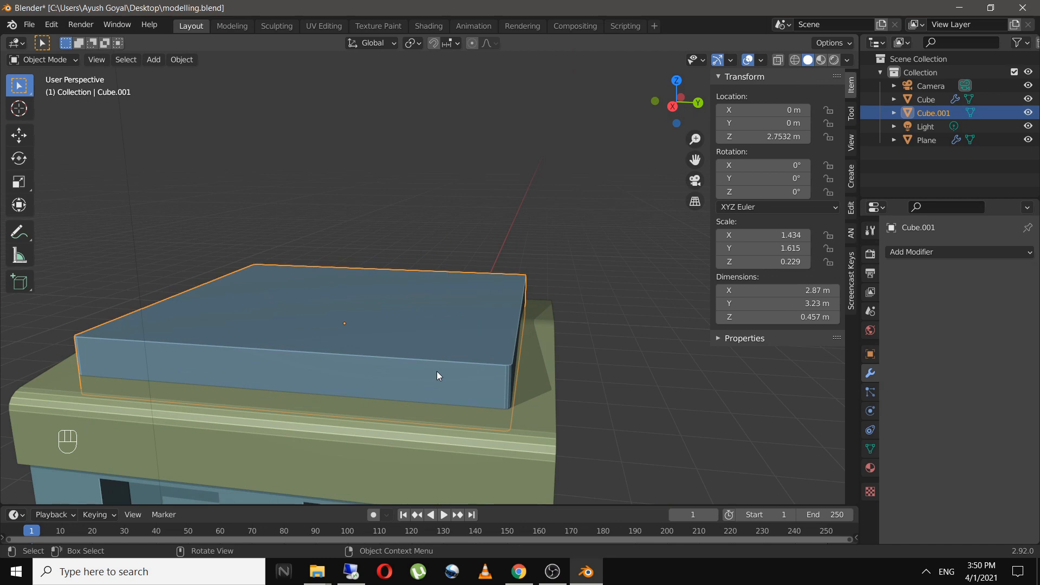
Add a plane in top view and scale it to about 2.61 m along X and 2.75 m along Y
key(KP_7)
key(shift+a)
mouse_move(406, 284)
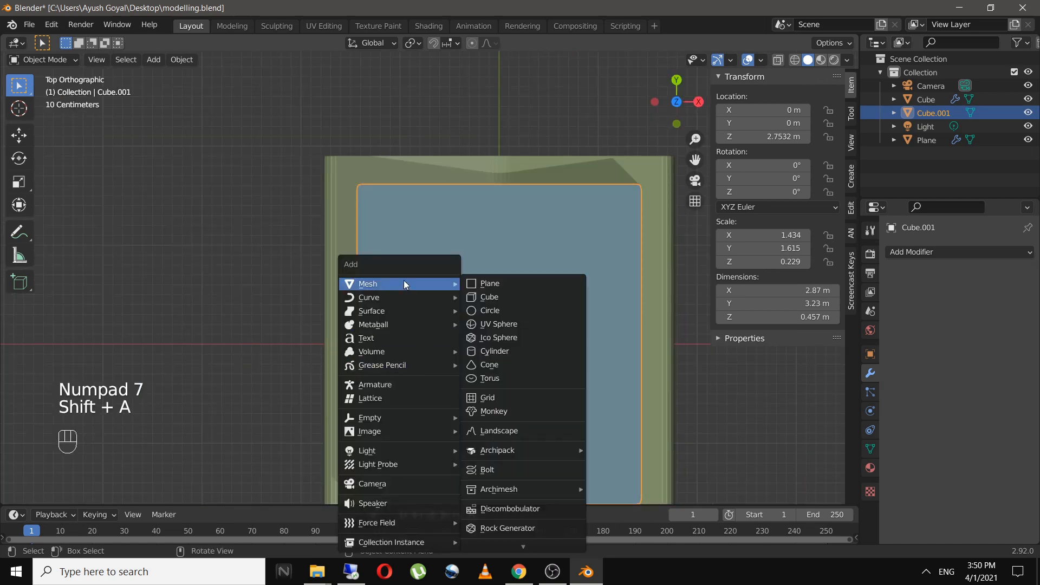
click(494, 283)
shift+middle_drag(525, 338, 402, 312)
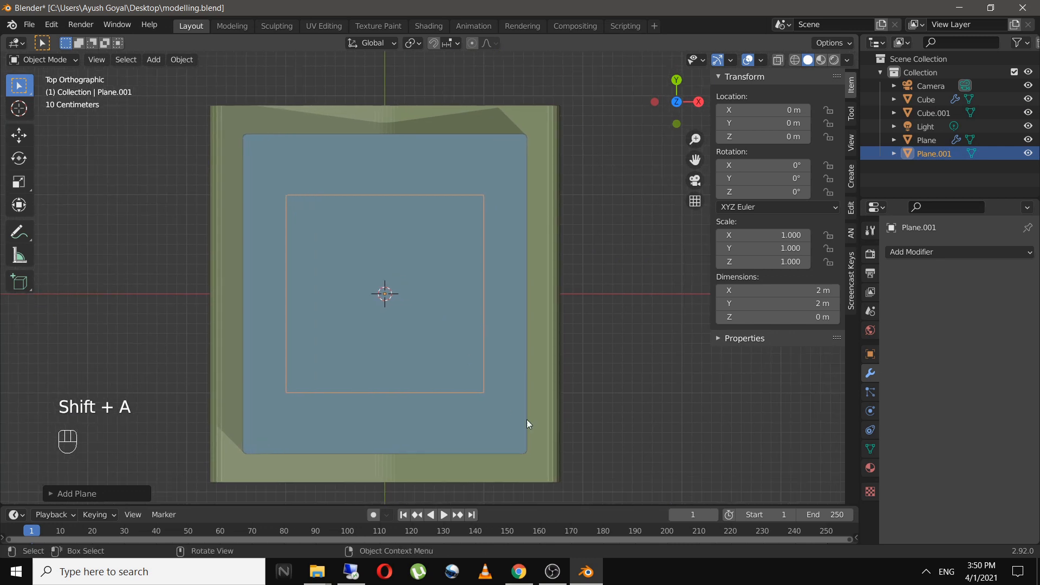
key(s)
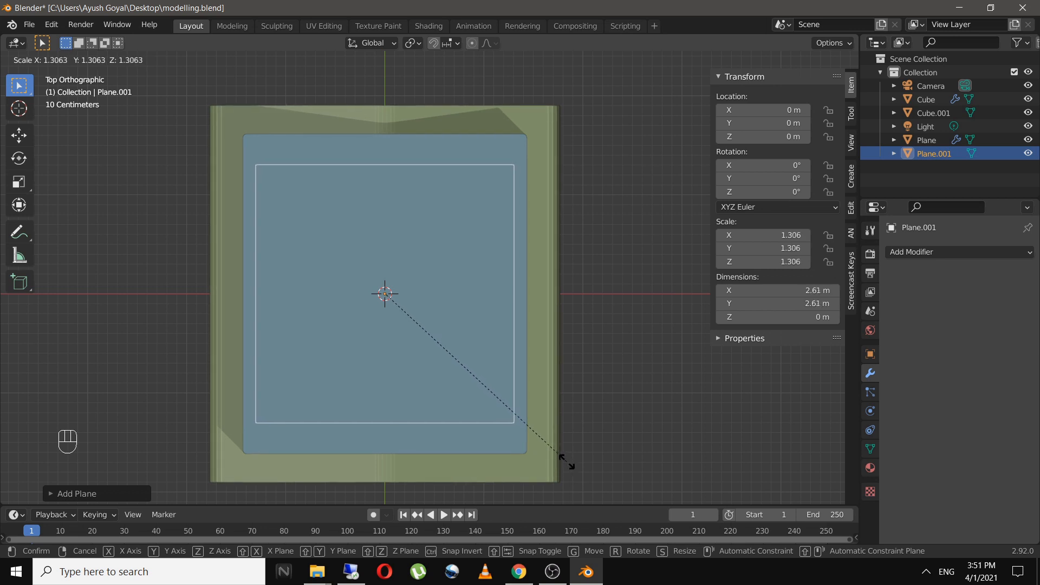
click(564, 463)
key(s)
key(y)
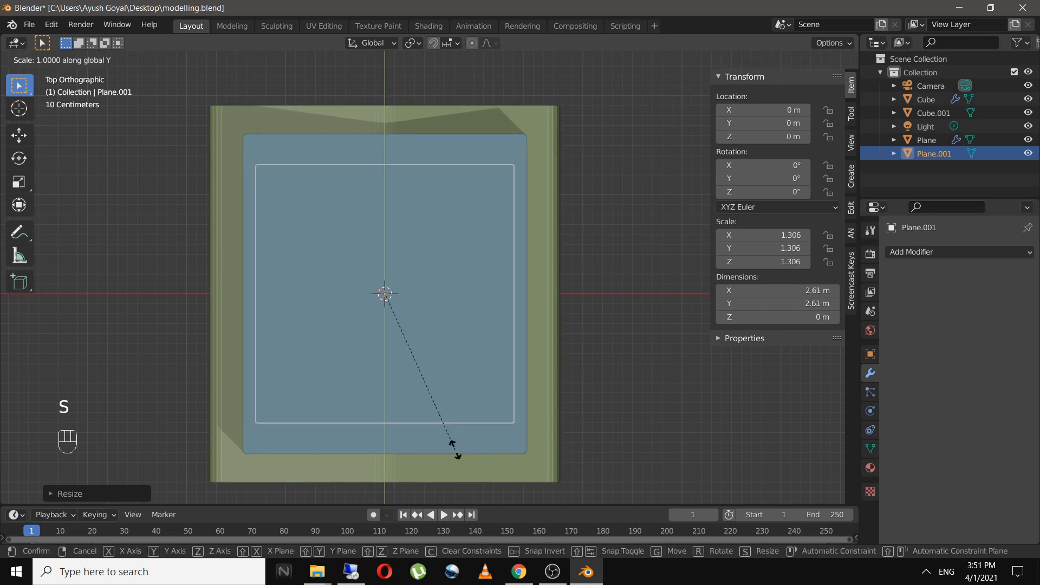
click(484, 496)
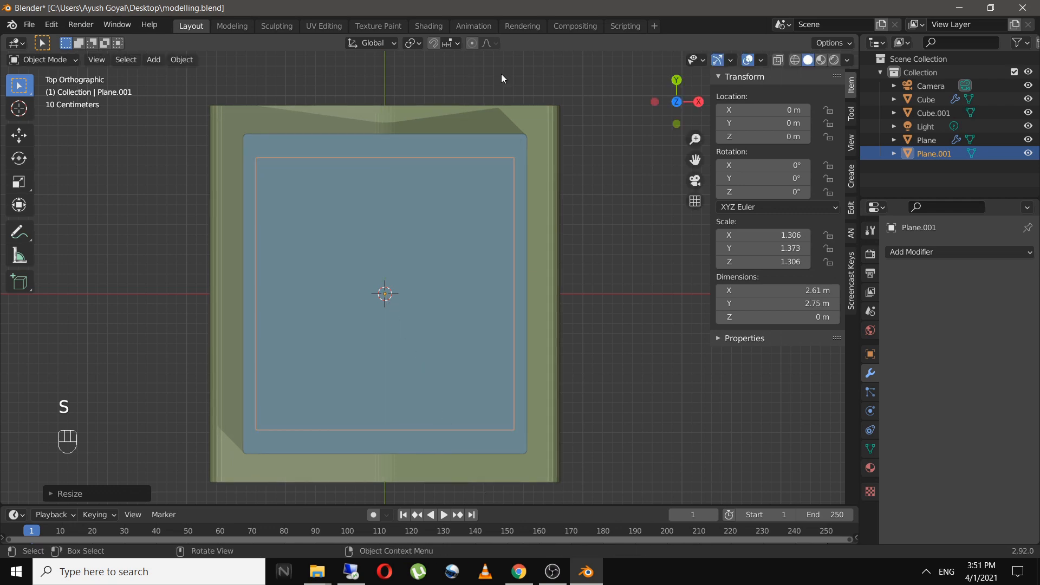
Raise the plane along Z to about 3.46 m so it floats above the rooftop slab, and deselect it
middle_drag(614, 153, 482, 460)
key(g)
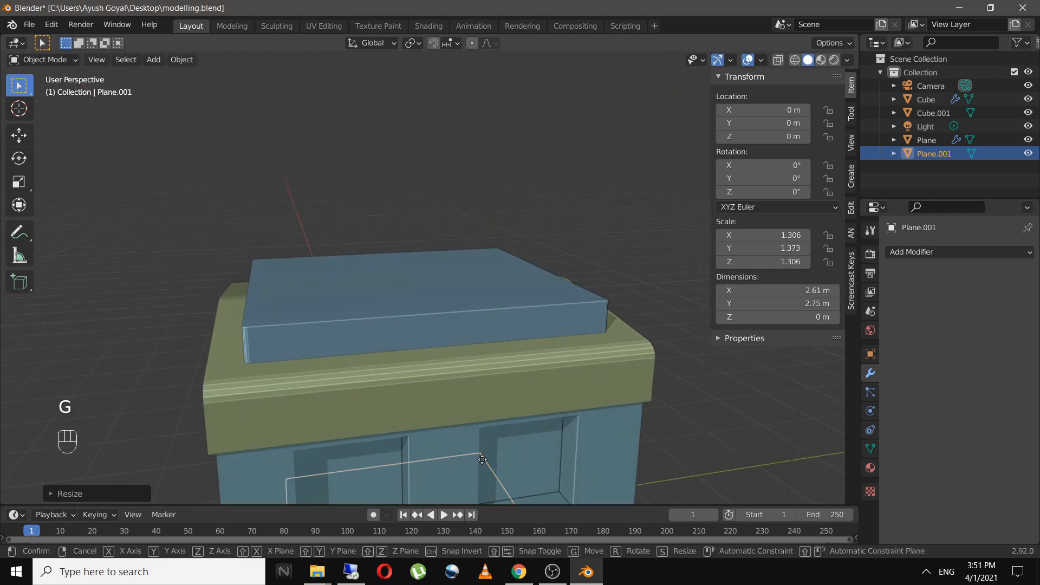
key(z)
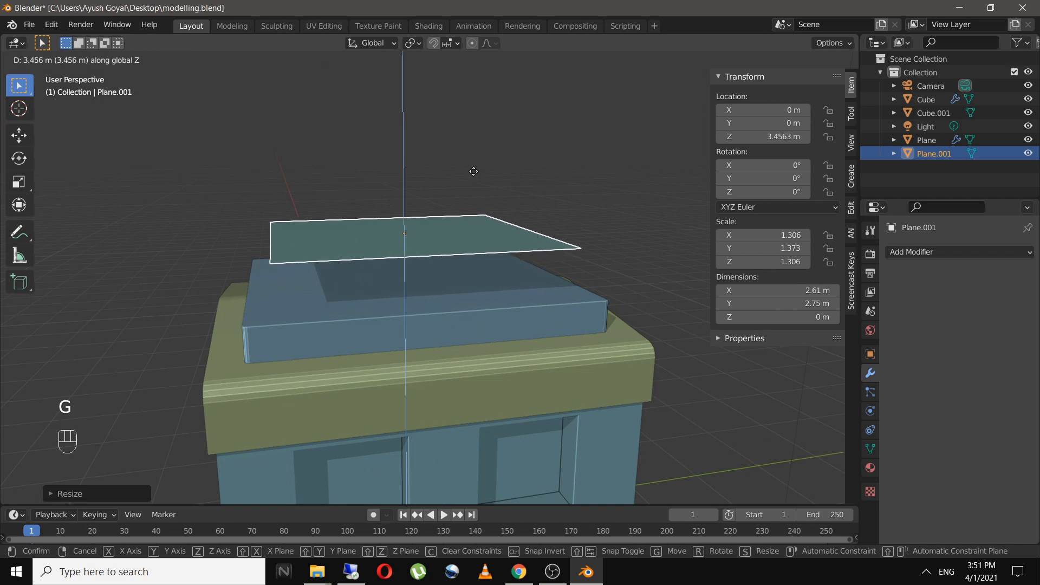
click(476, 172)
click(607, 223)
In Edit Mode, extrude the plane's two opposite edges on the X sides down along Z by about 0.33 m
middle_drag(634, 241, 418, 251)
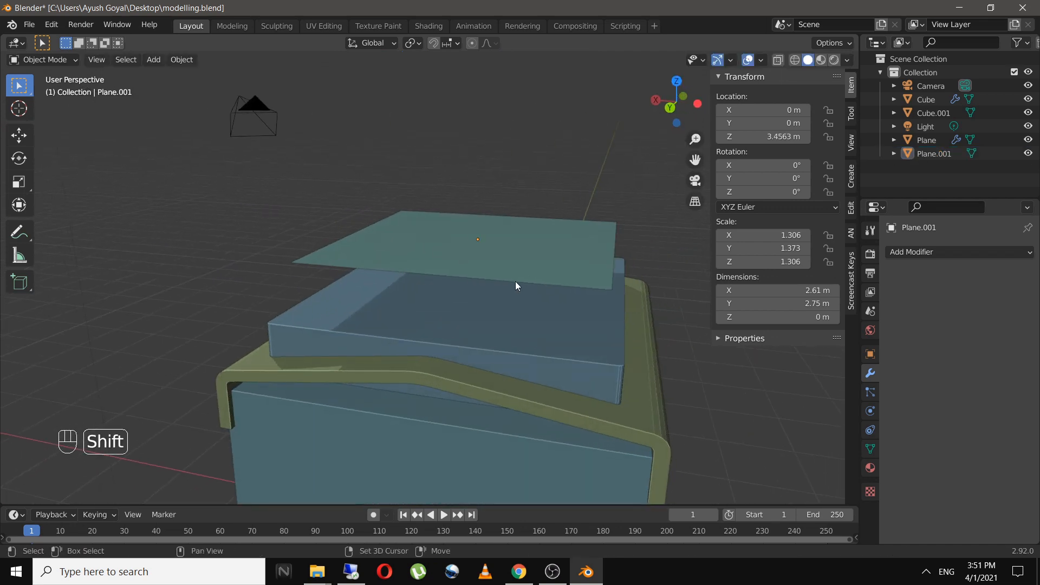
shift+middle_drag(569, 257, 494, 251)
click(496, 251)
key(Tab)
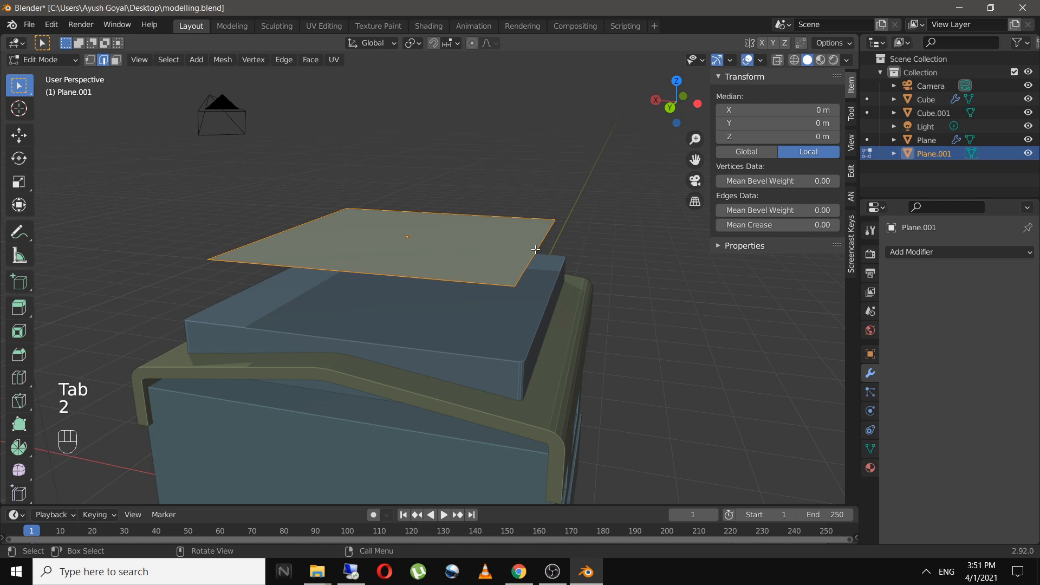
click(536, 250)
shift+click(263, 237)
key(e)
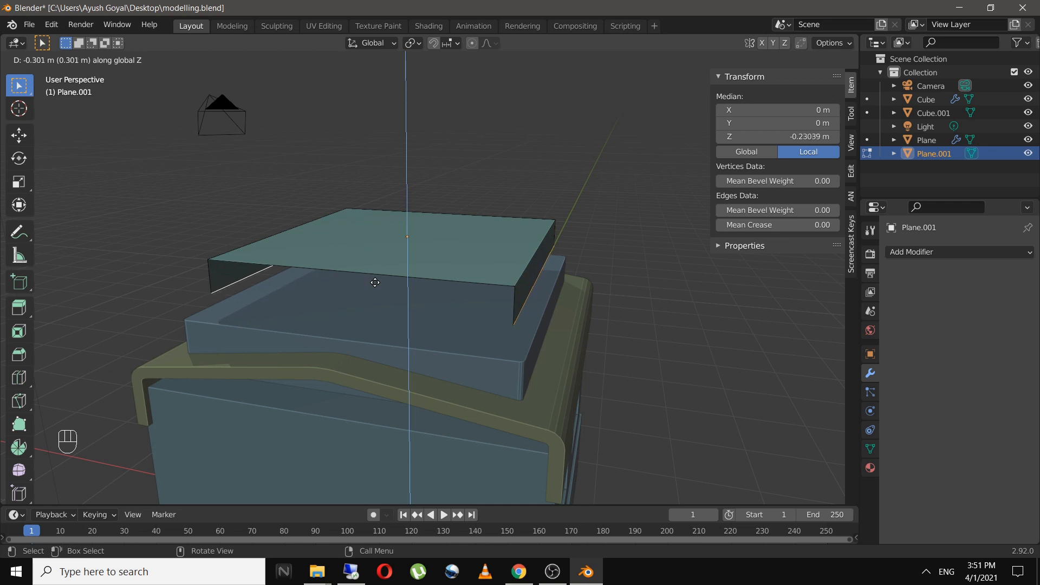
click(375, 286)
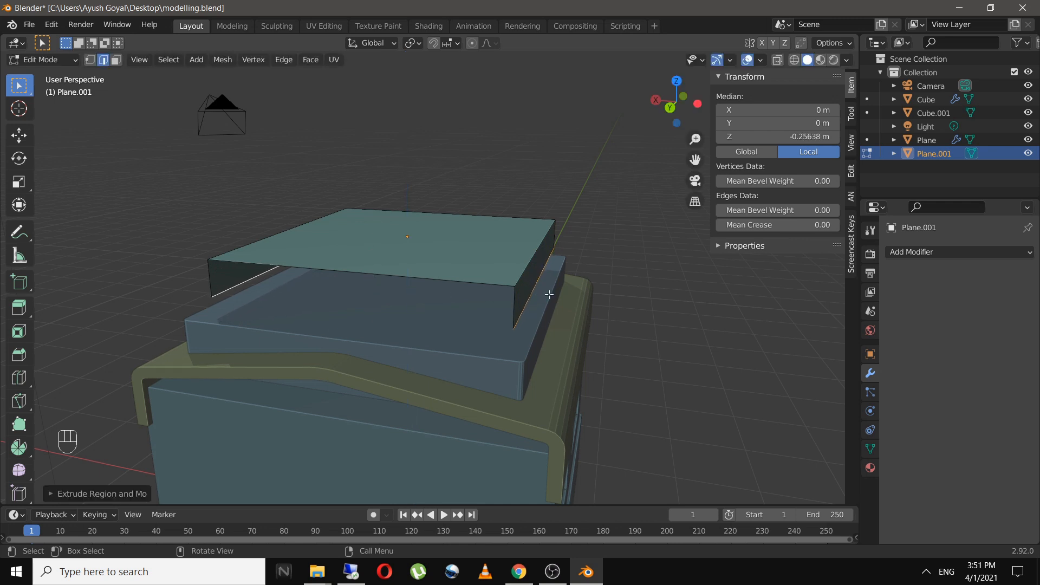
click(634, 291)
middle_drag(634, 291, 567, 314)
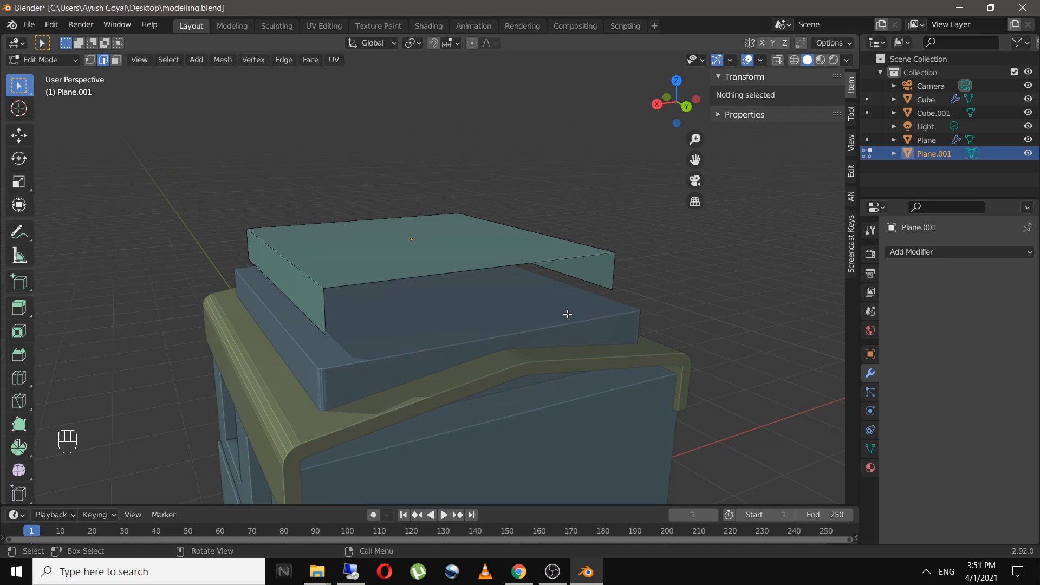
click(301, 277)
middle_drag(301, 277, 436, 306)
scroll(437, 307, up, 4)
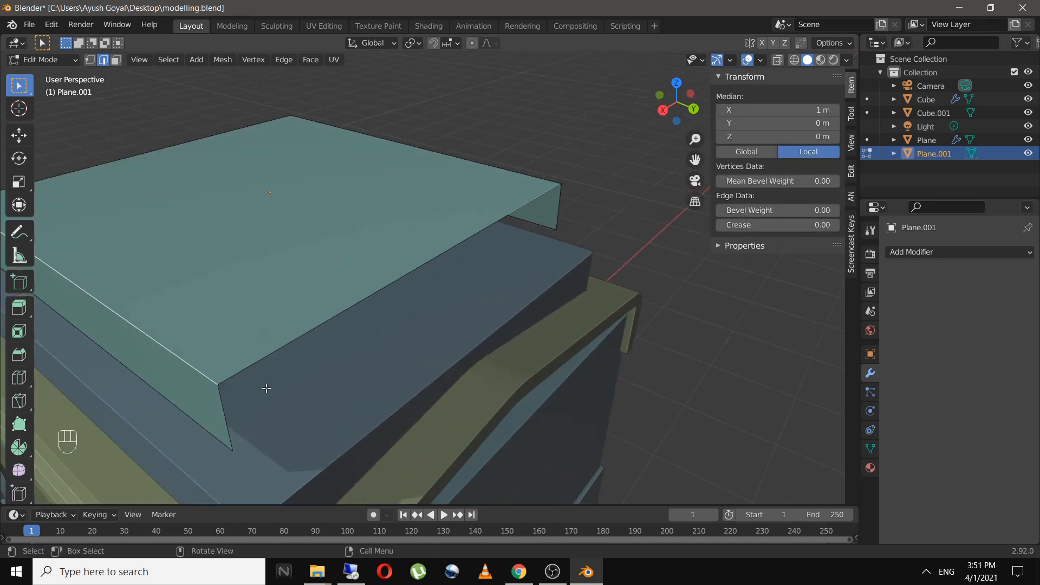
shift+click(519, 213)
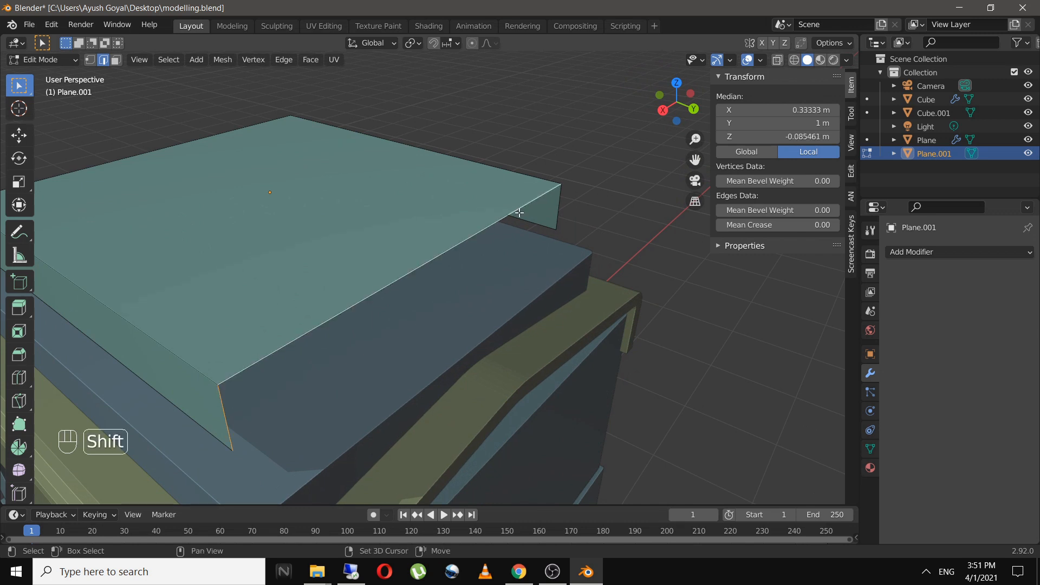
shift+click(559, 205)
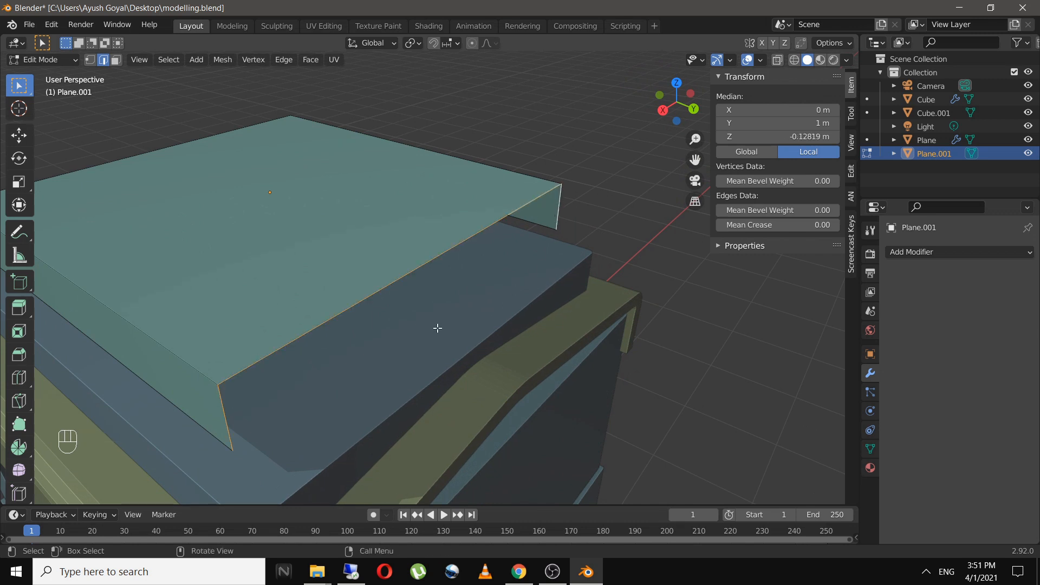
Add a loop cut across the top and both side flaps close to the open end, with an edge slide of about -0.91
middle_drag(428, 330, 460, 337)
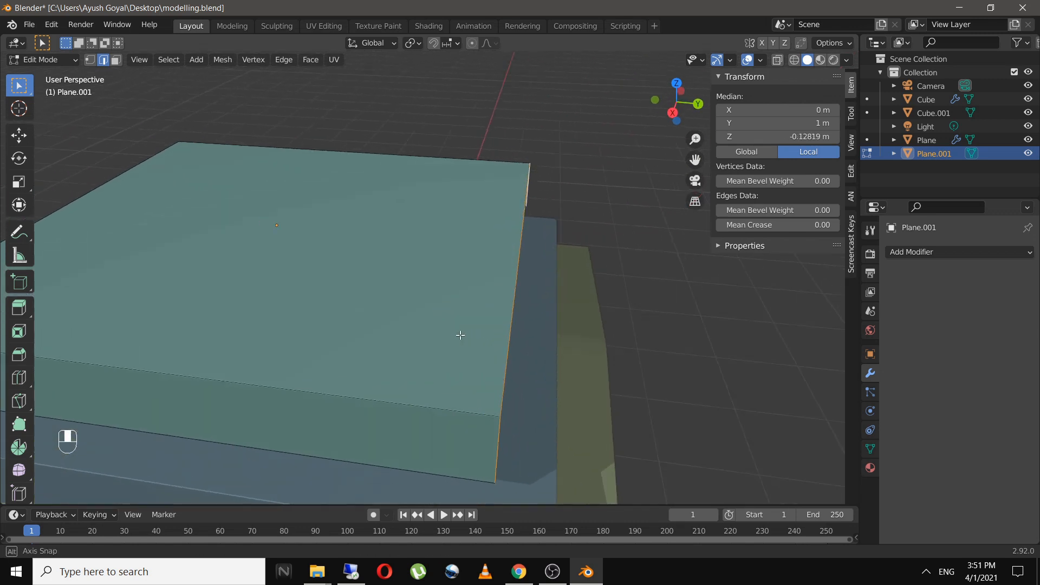
key(ctrl+r)
click(469, 478)
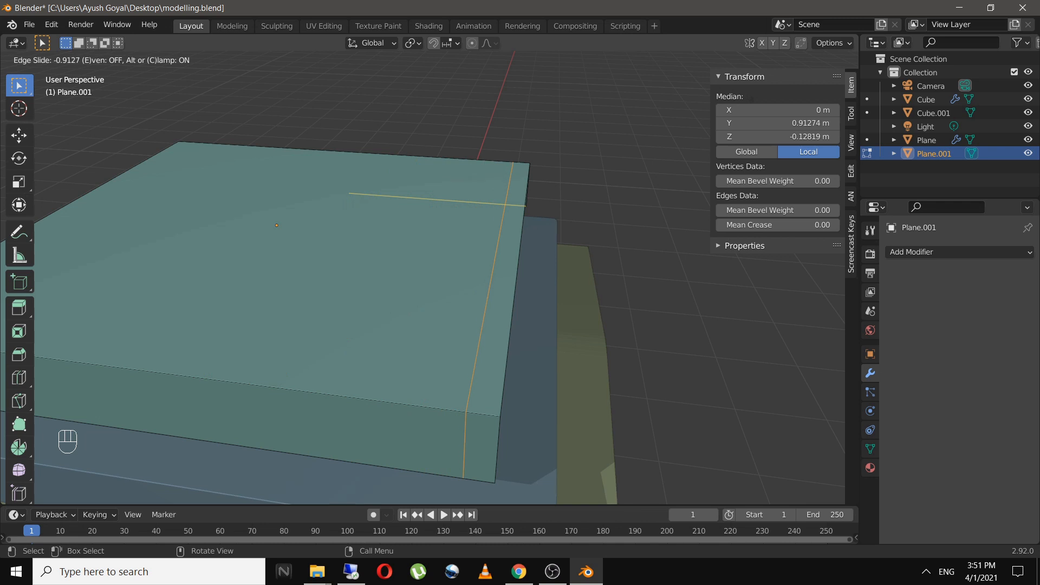
click(744, 99)
middle_drag(718, 112, 551, 162)
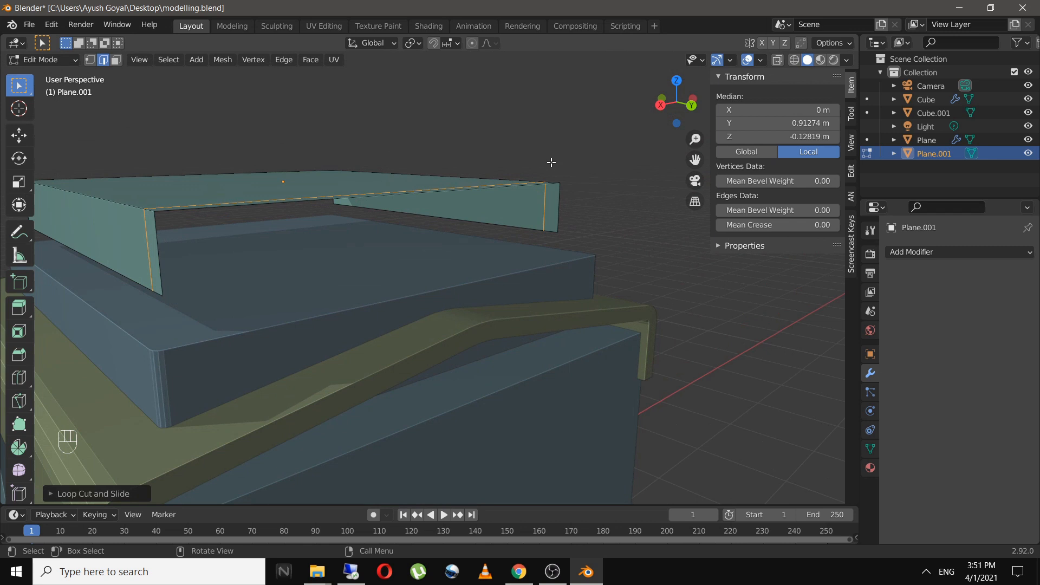
Bevel the two long top edges above the side flaps with 5 segments and a width of about 0.07 m
middle_drag(225, 219, 263, 237)
click(319, 315)
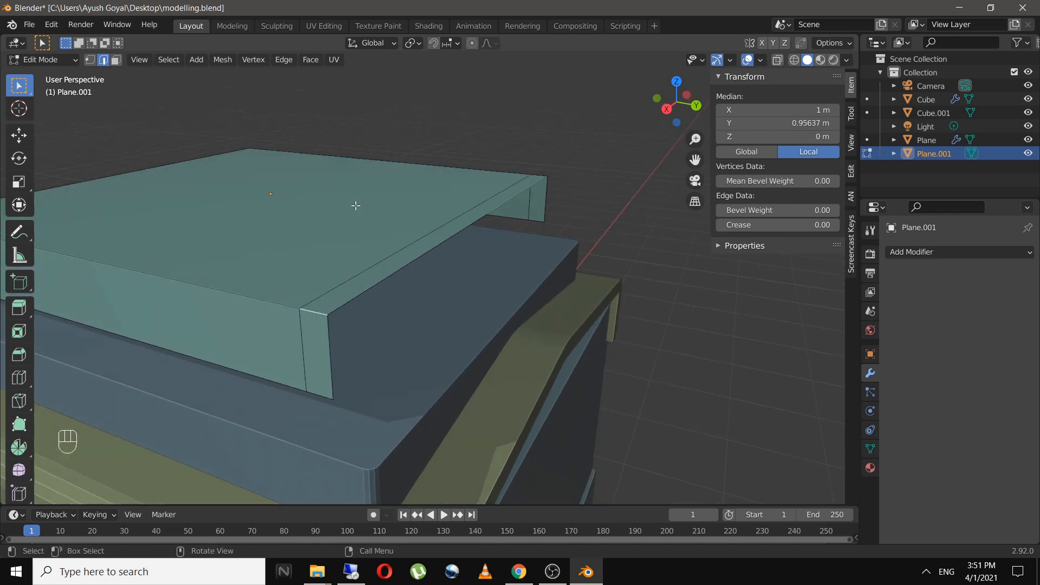
shift+middle_drag(385, 218, 490, 200)
click(371, 268)
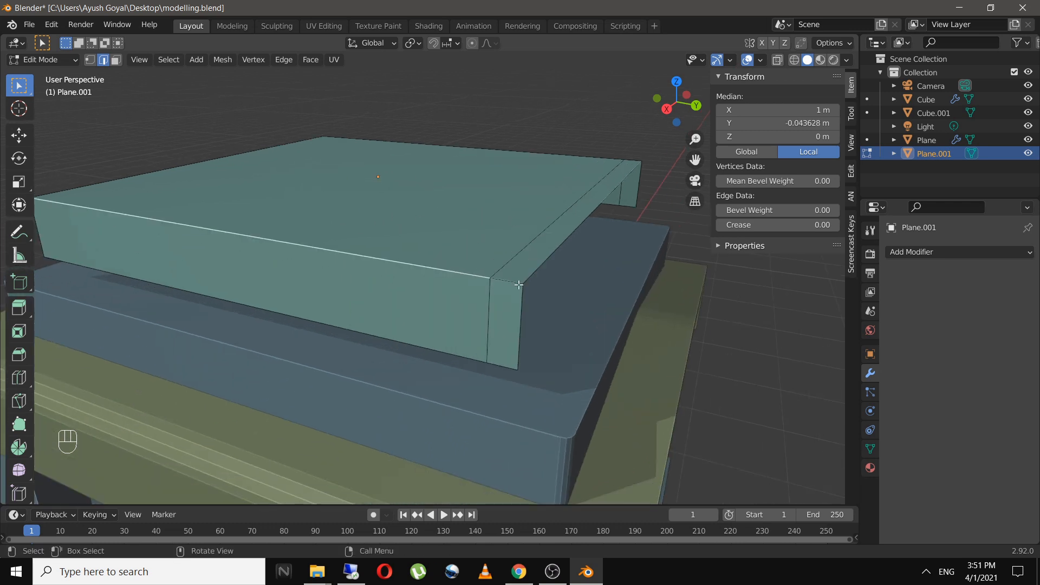
click(494, 298)
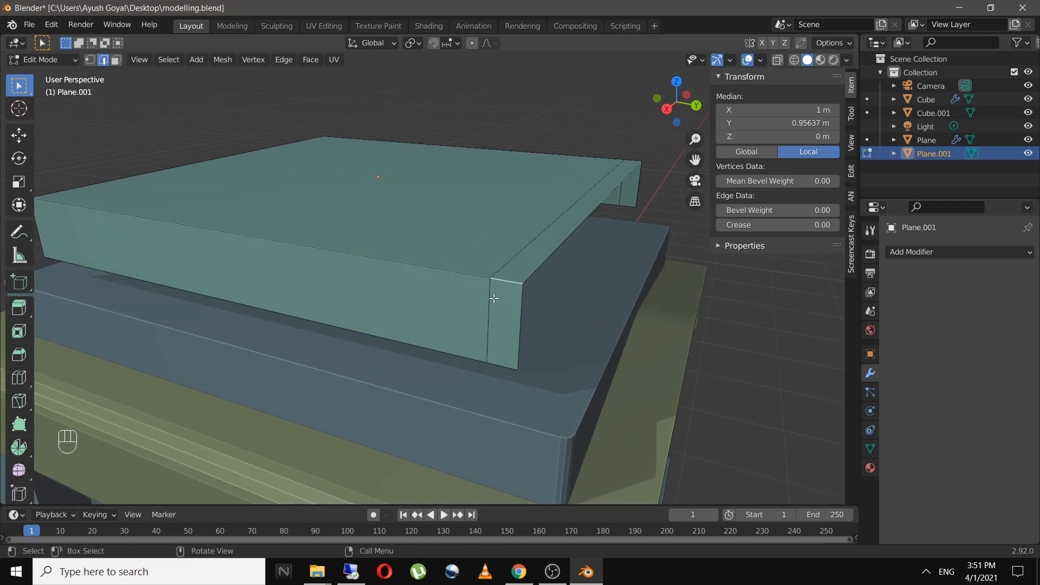
alt+click(434, 276)
middle_drag(434, 277, 489, 194)
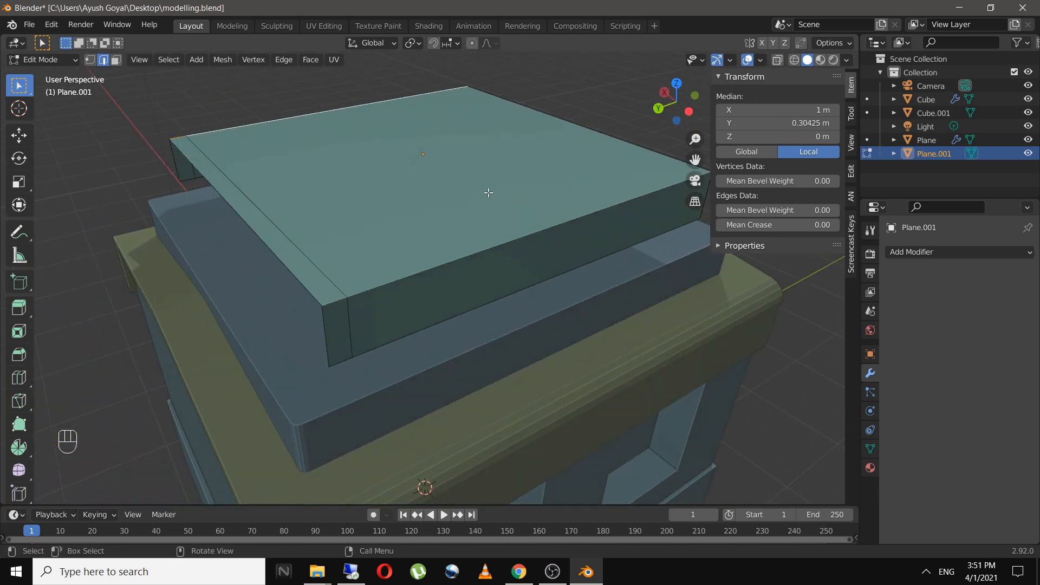
alt+shift+click(370, 290)
middle_drag(371, 290, 515, 211)
key(ctrl+b)
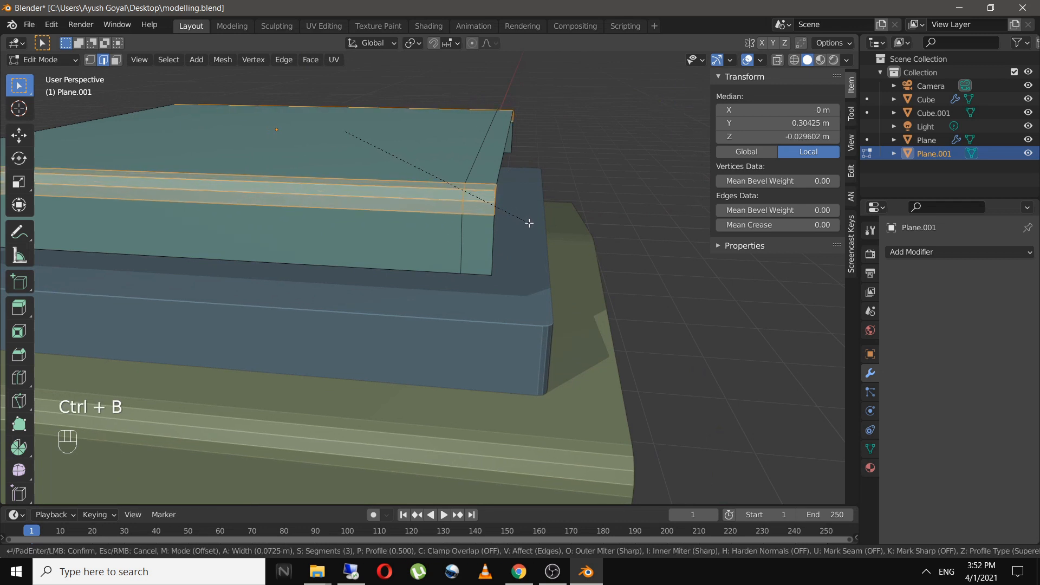
scroll(529, 223, up, 2)
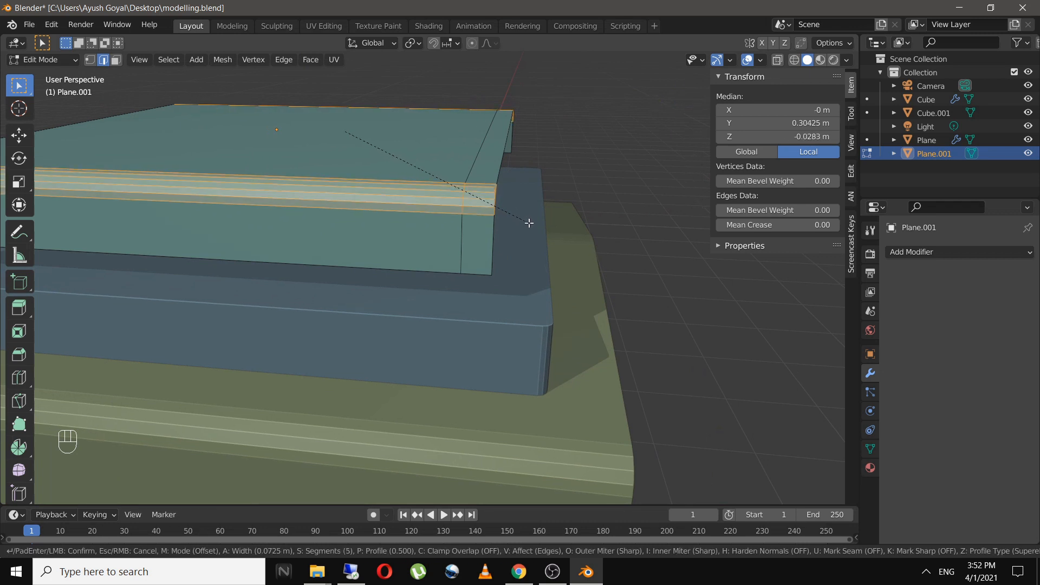
click(529, 223)
click(597, 197)
In Object Mode, add a Solidify modifier to the bent plane and set its thickness to 0.04 m
middle_drag(597, 198, 499, 172)
click(418, 125)
key(Tab)
scroll(454, 147, up, 1)
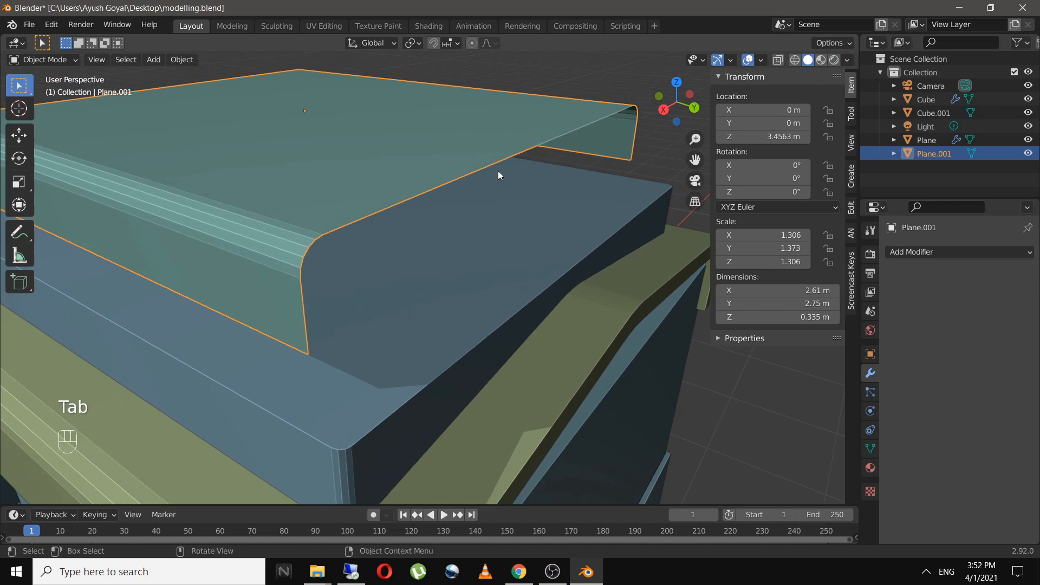
mouse_move(551, 96)
middle_down()
mouse_move(447, 76)
mouse_move(442, 87)
mouse_move(558, 97)
middle_up()
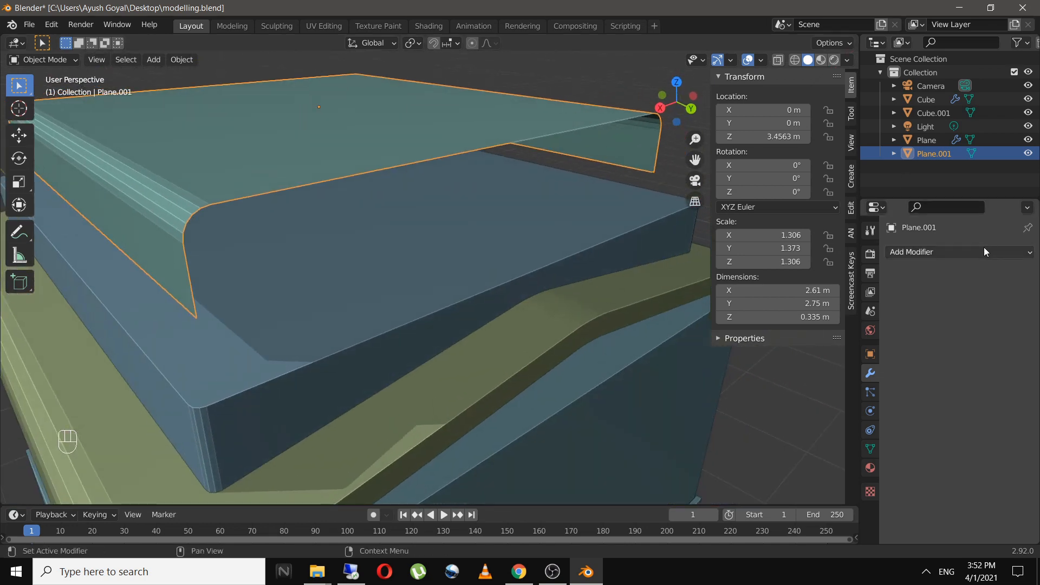
click(984, 251)
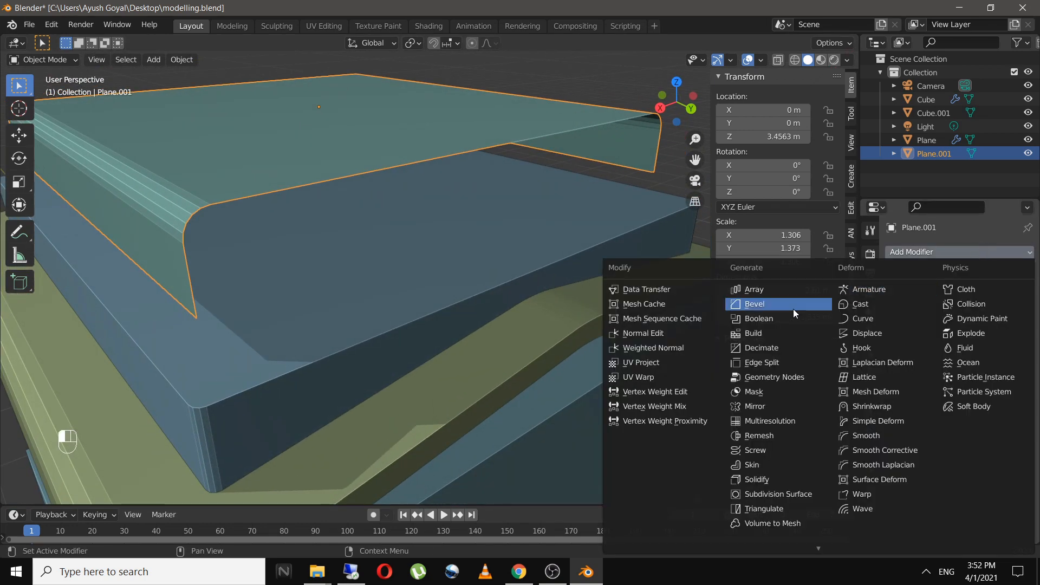
click(767, 479)
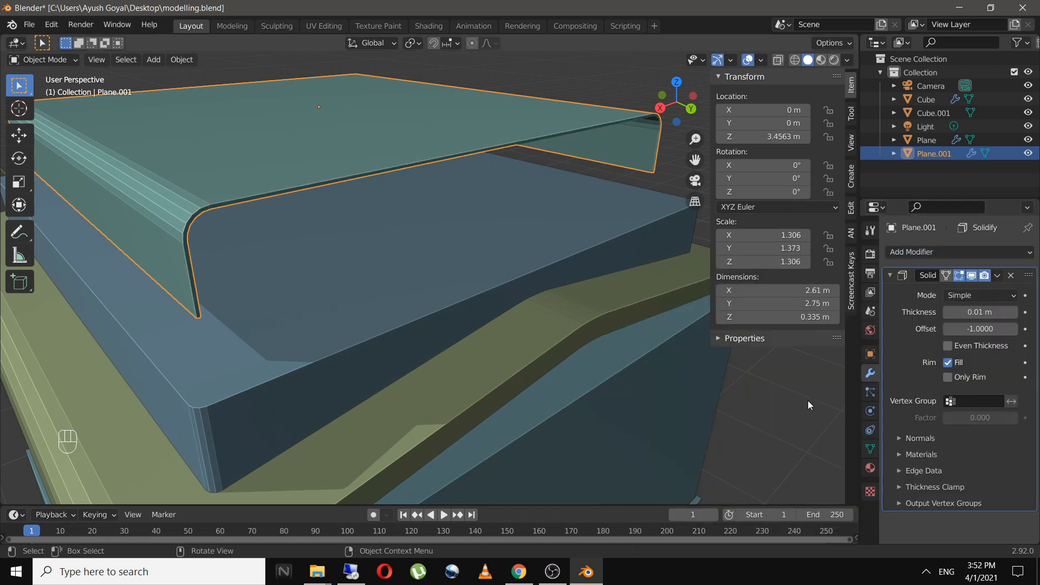
click(1015, 313)
click(1015, 313)
click(1015, 313)
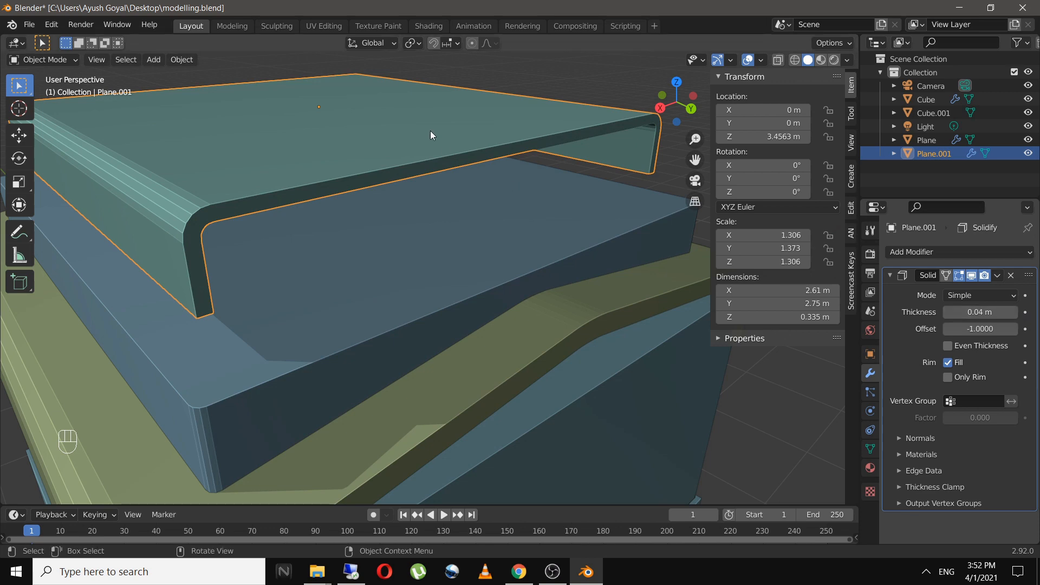
Fill the edge loop near the open end with a face to form a recessed end wall, and return to Object Mode
middle_drag(489, 190, 447, 220)
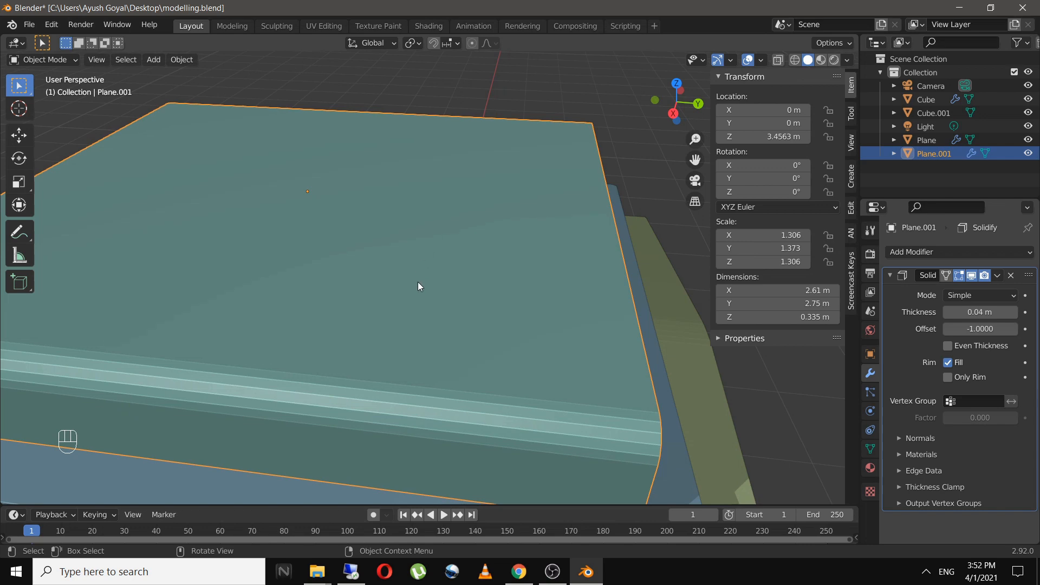
key(Tab)
middle_drag(484, 279, 158, 262)
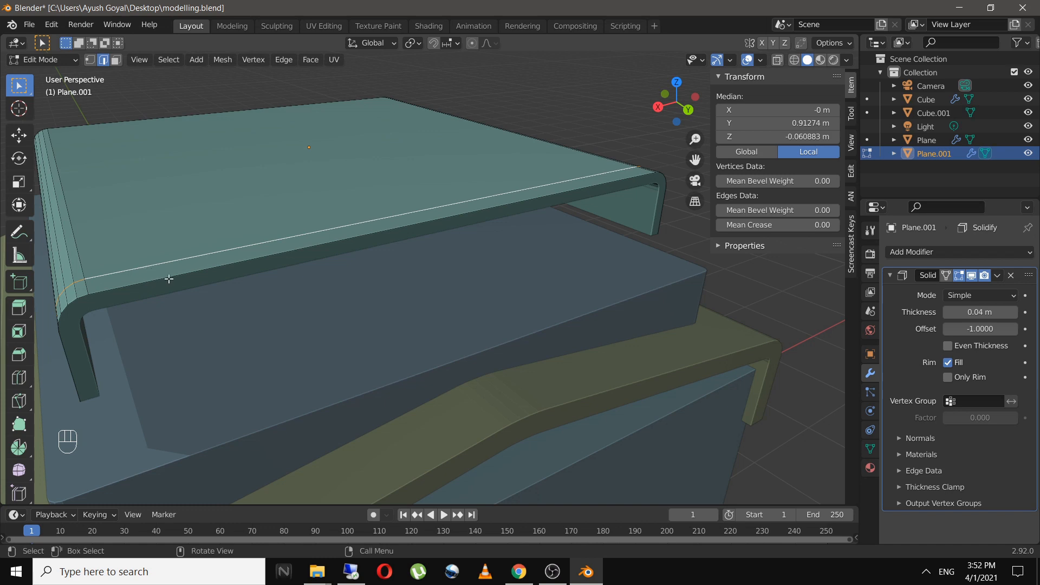
middle_drag(168, 279, 213, 254)
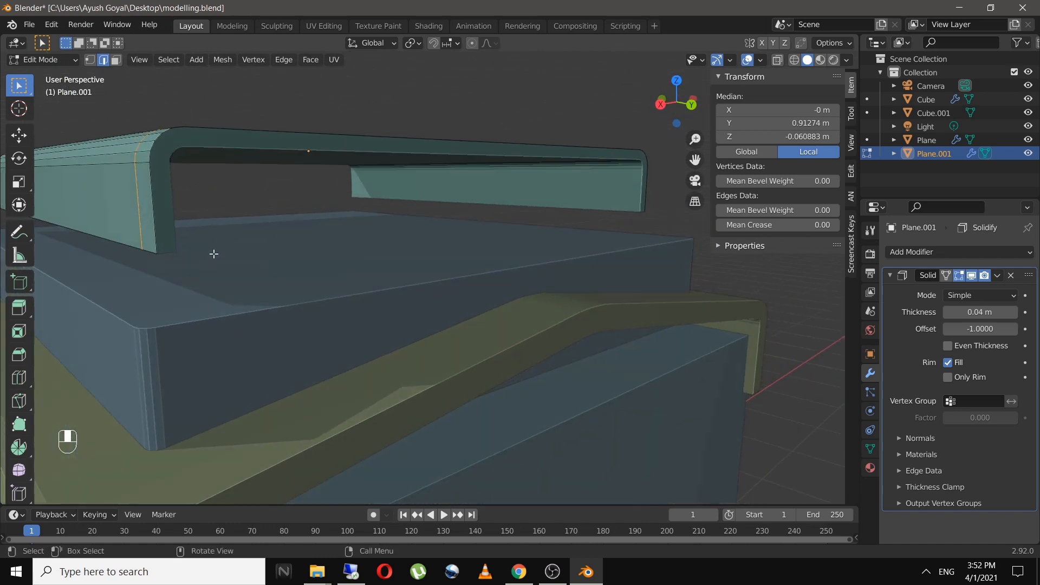
key(f)
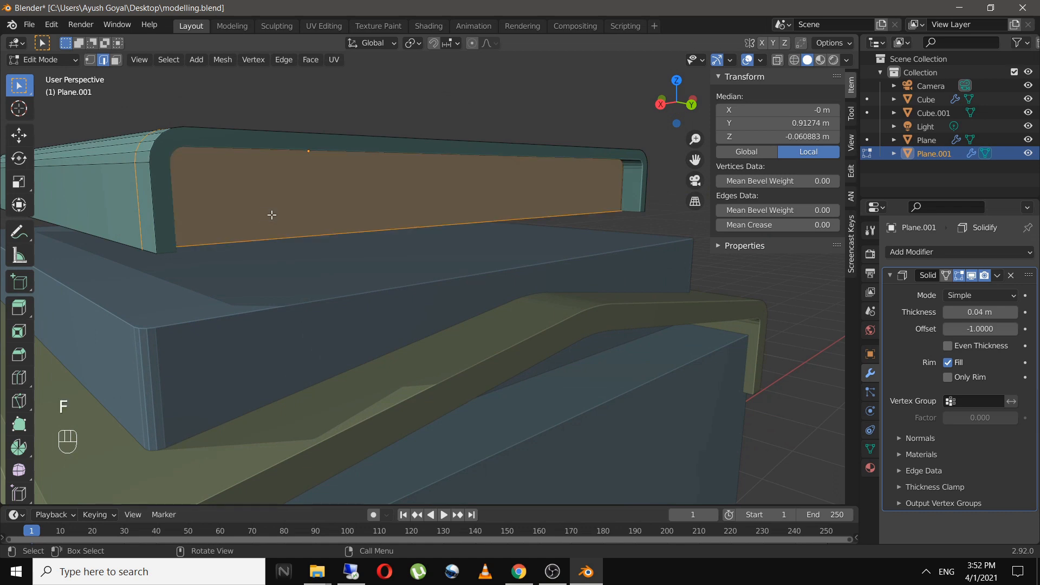
key(Tab)
Inspect the solidified rooftop cover and its recessed end wall from above and from the open end
scroll(398, 161, down, 3)
middle_drag(398, 163, 347, 270)
scroll(350, 266, down, 3)
key(Tab)
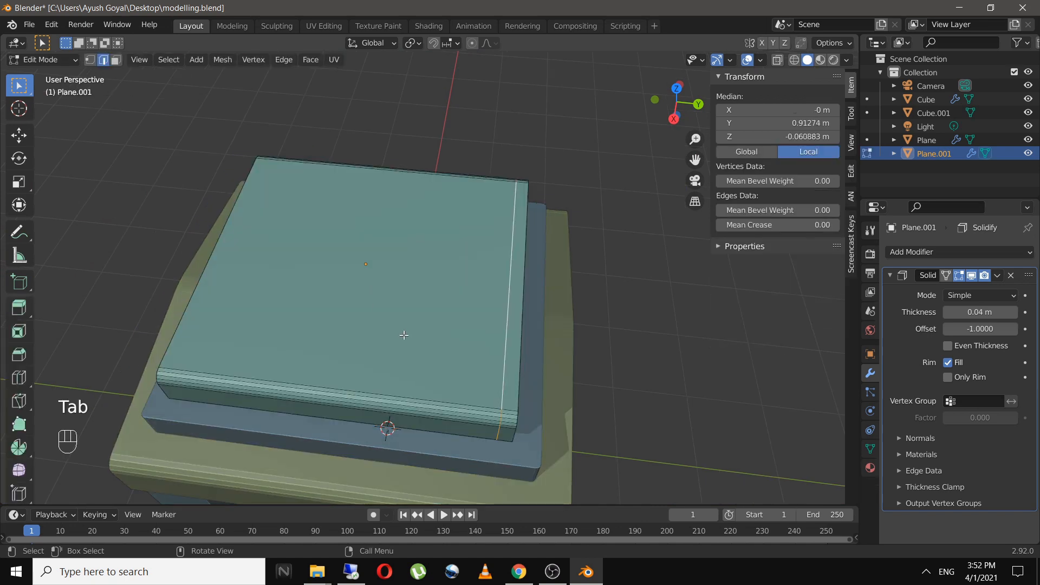
shift+middle_drag(409, 331, 400, 293)
key(Tab)
middle_drag(636, 321, 445, 204)
click(446, 203)
click(444, 203)
scroll(440, 206, up, 2)
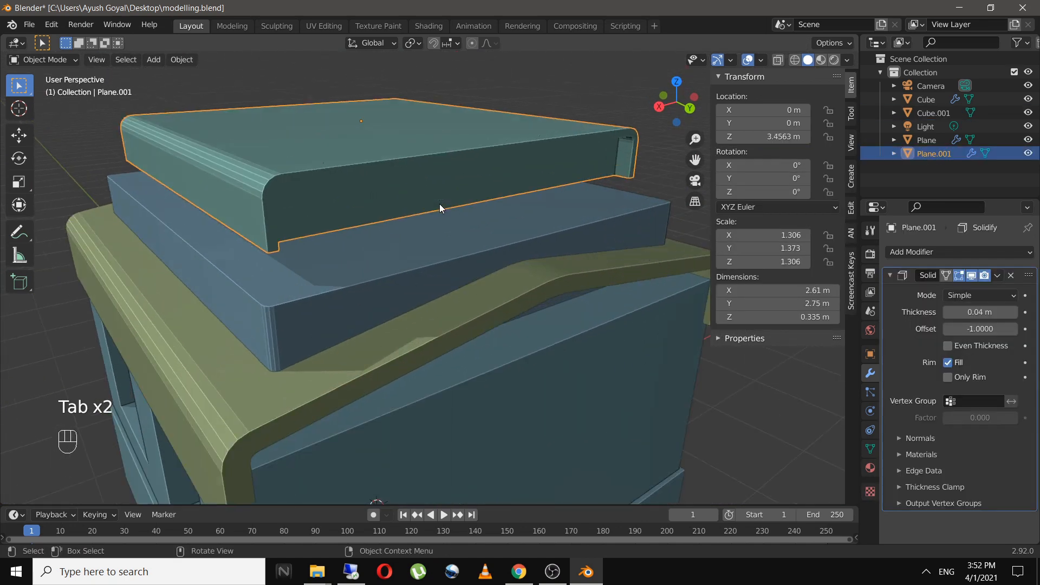
Lower the solidified cover about 0.25 m along Z so it sits over the slab, and save the file
key(g)
key(z)
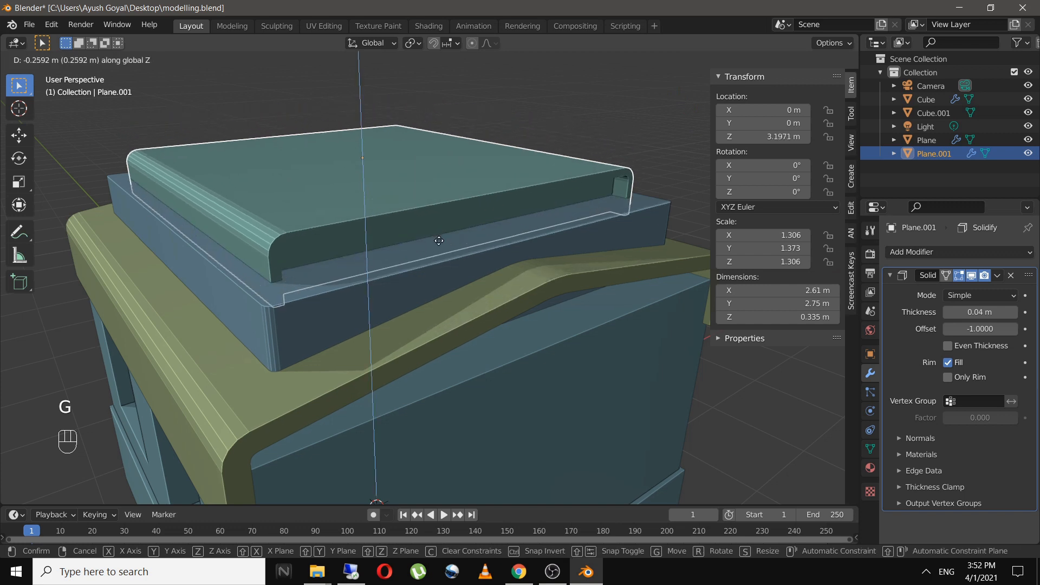
key(shift)
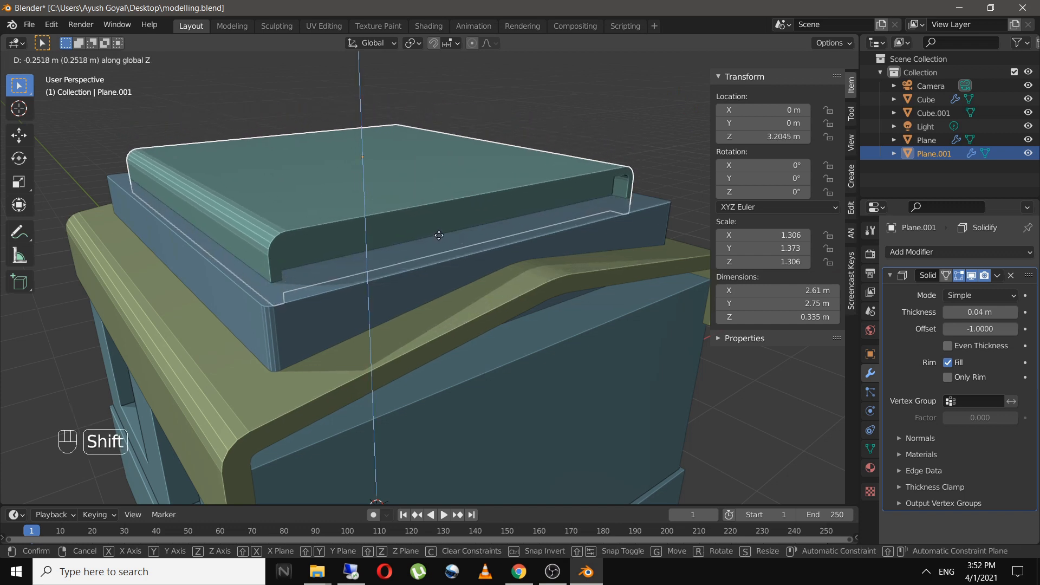
click(439, 237)
click(596, 210)
middle_drag(596, 211, 496, 294)
key(ctrl+s)
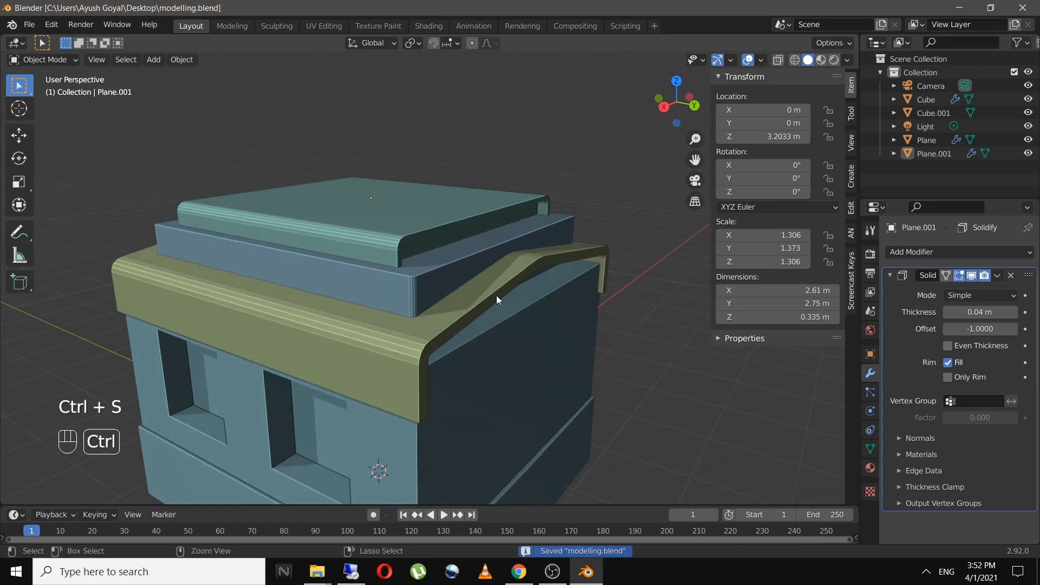
Duplicate the bevelled slab and raise the copy along Z to about 3.38 m, above the cover
middle_drag(338, 243, 320, 258)
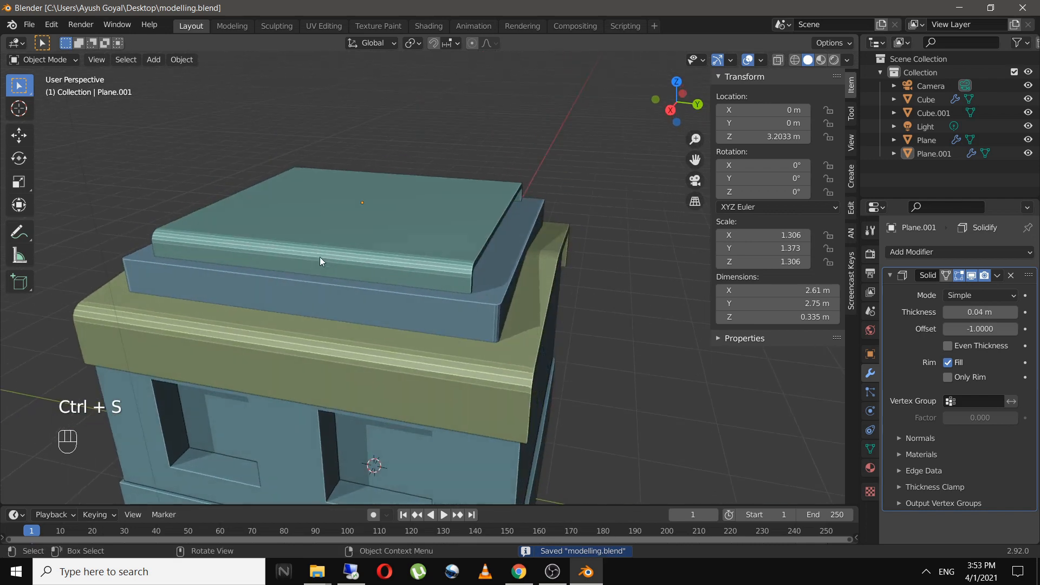
click(339, 296)
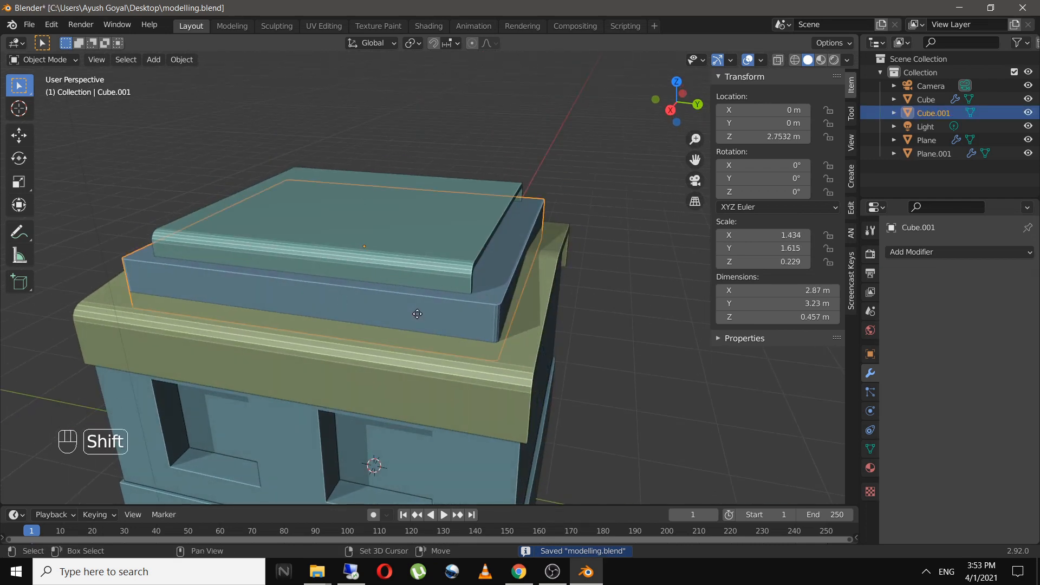
key(shift+d)
key(z)
click(452, 268)
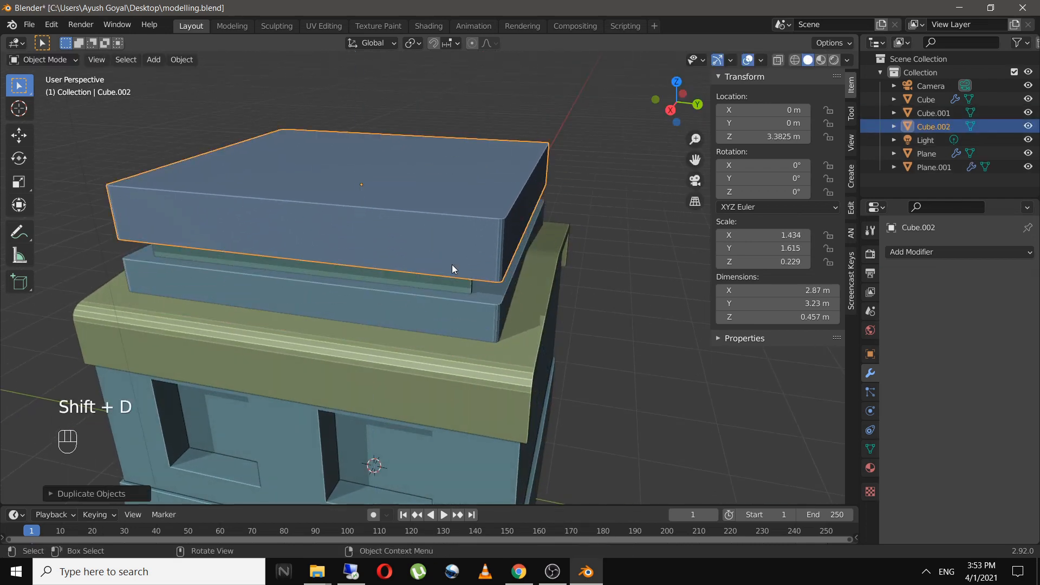
In top view, scale the duplicated slab uniformly to about 0.72 so it fits within the cover's outline
key(KP_7)
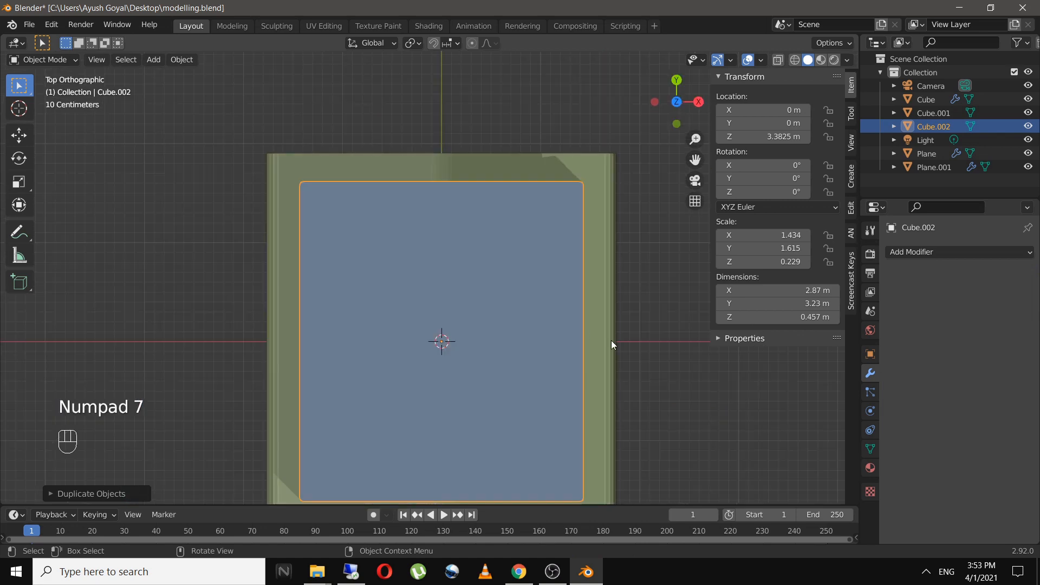
shift+middle_drag(573, 290, 516, 219)
key(s)
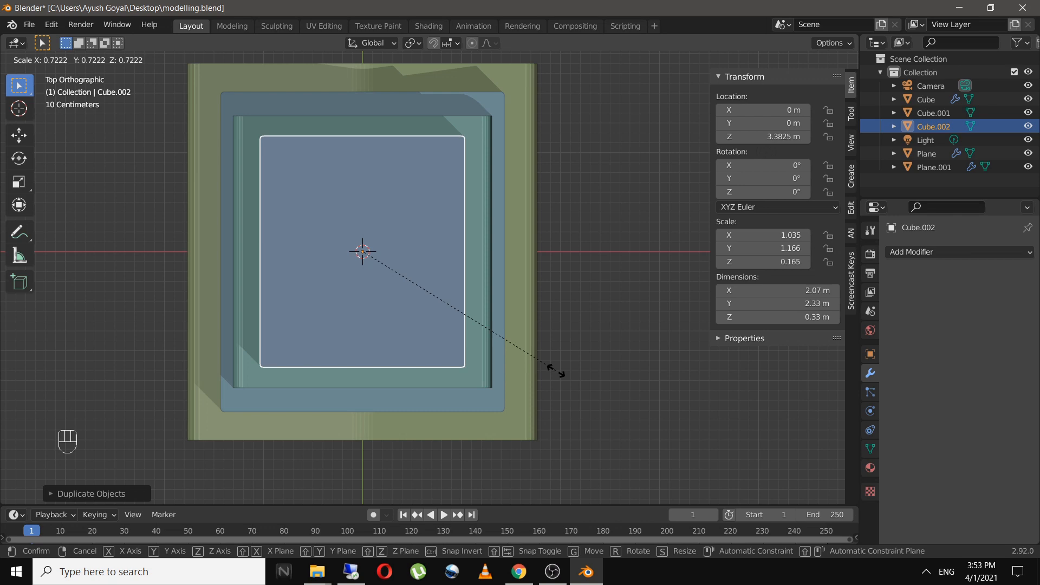
click(557, 372)
Lower the small slab along Z to about 3.25 m so it sinks into the cover, and save the file
middle_drag(556, 371, 461, 256)
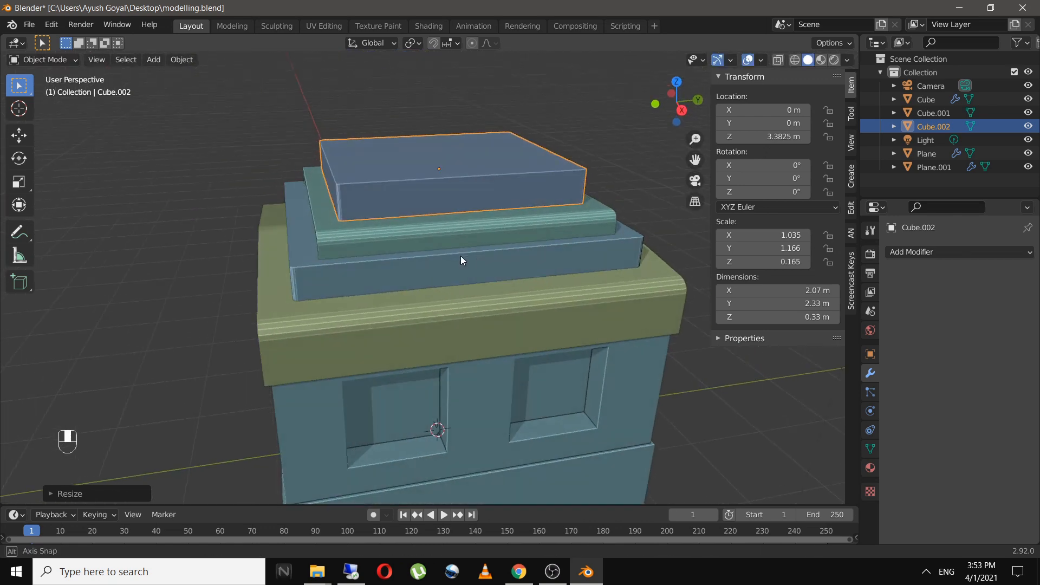
key(g)
key(z)
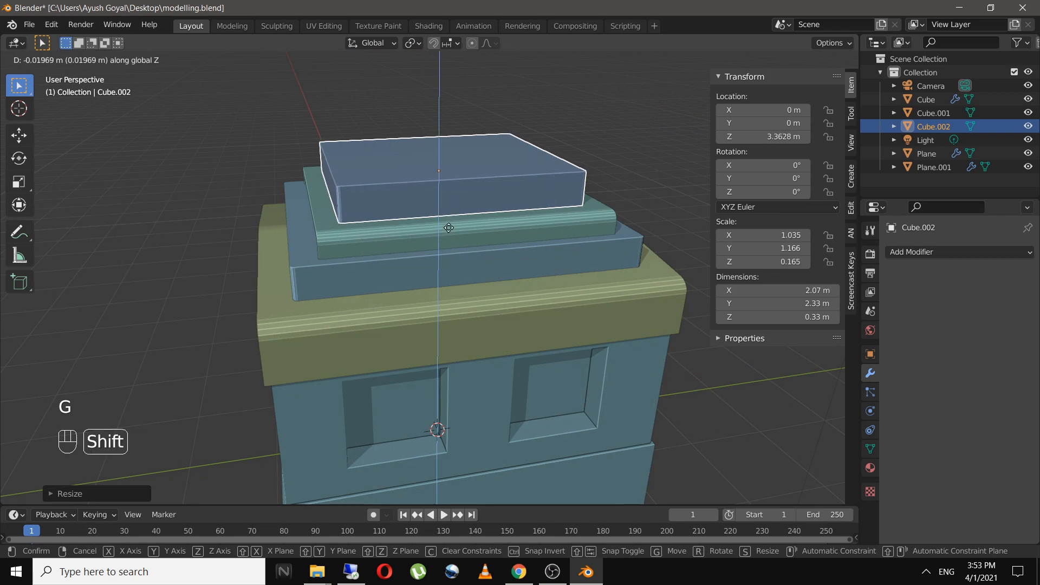
click(454, 323)
key(ctrl+s)
scroll(516, 323, up, 5)
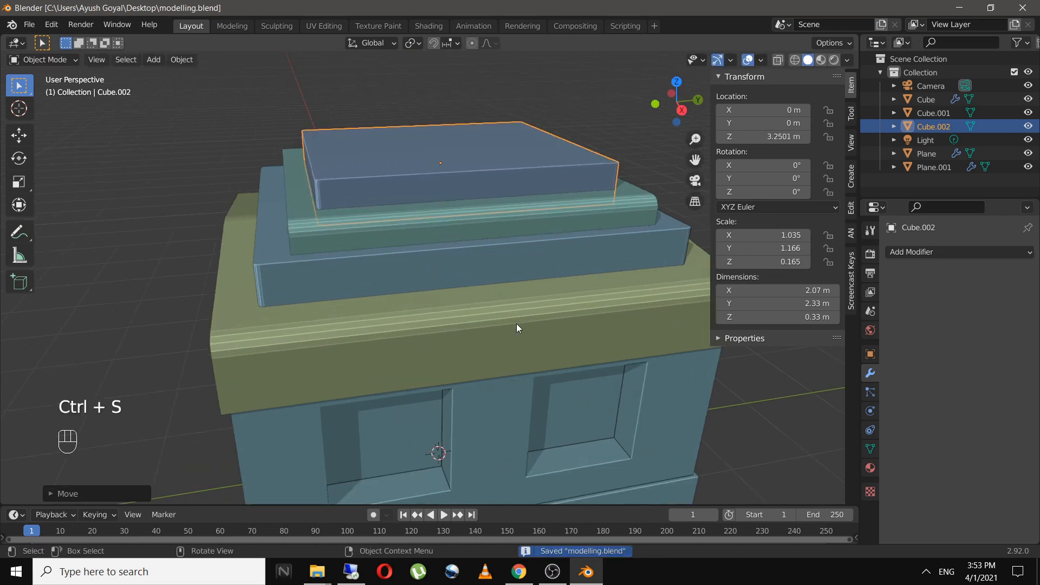
middle_drag(457, 288, 372, 327)
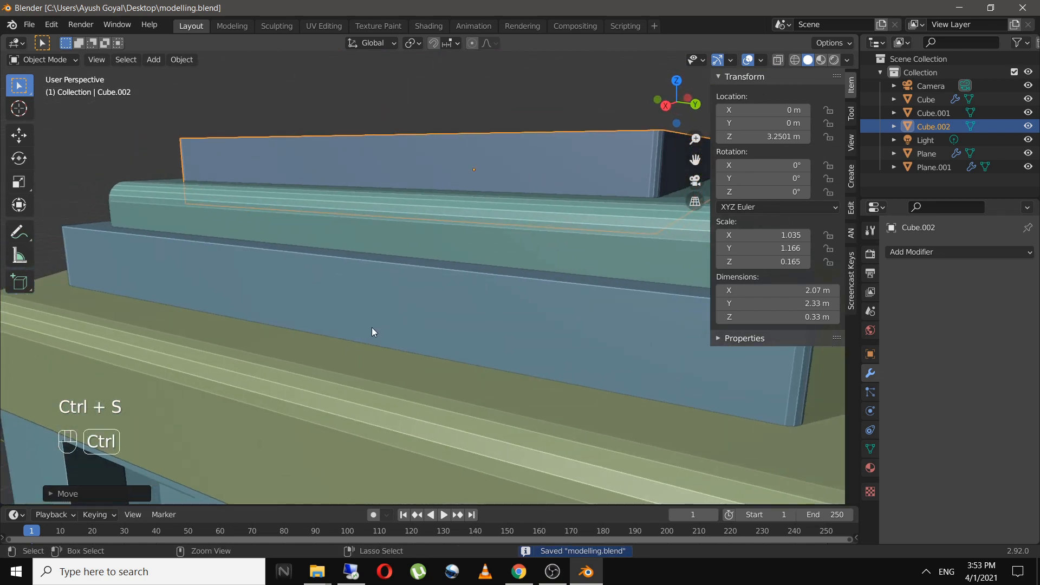
key(ctrl+s)
In right view, add a cube mesh and raise it along Z to about 2.98 m
key(KP_3)
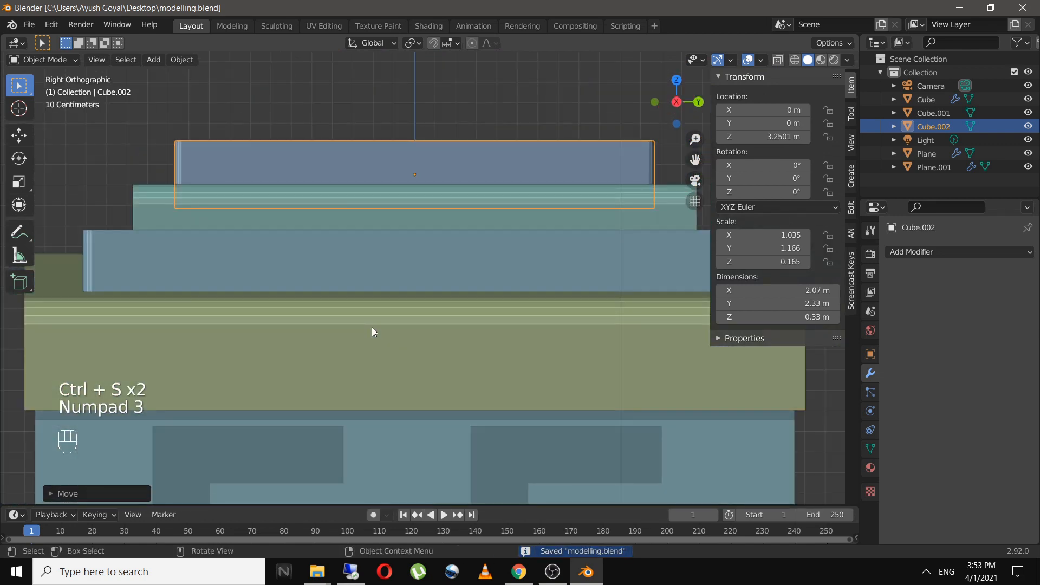
scroll(387, 323, down, 1)
shift+middle_drag(441, 347, 400, 311)
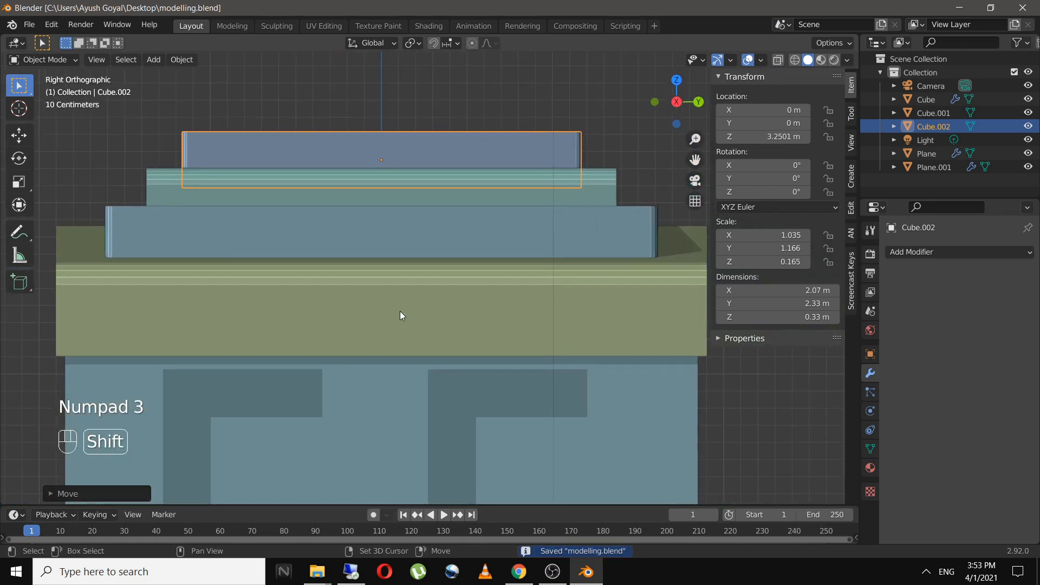
key(shift+a)
mouse_move(353, 291)
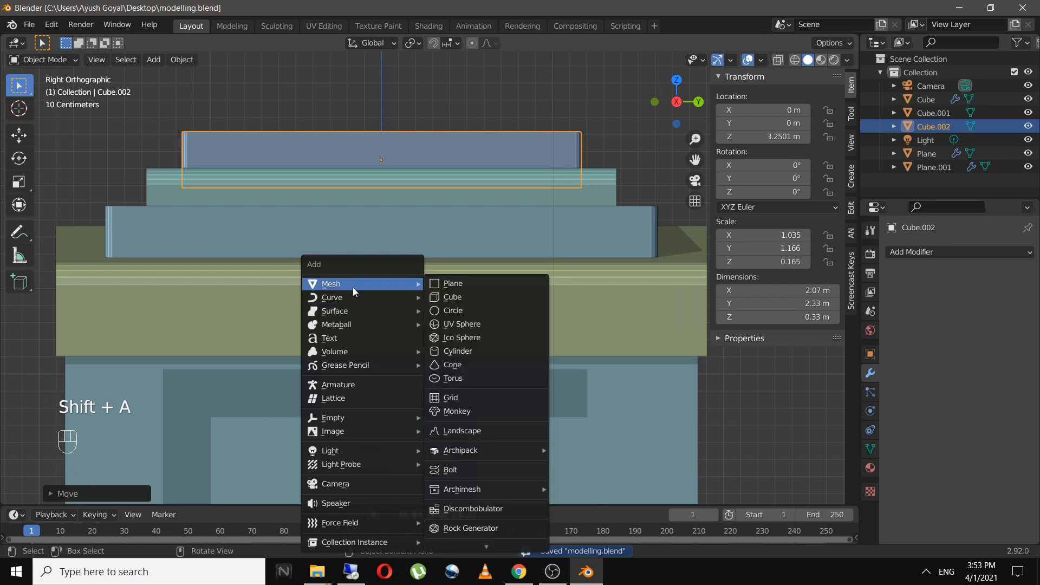
click(496, 301)
key(g)
key(z)
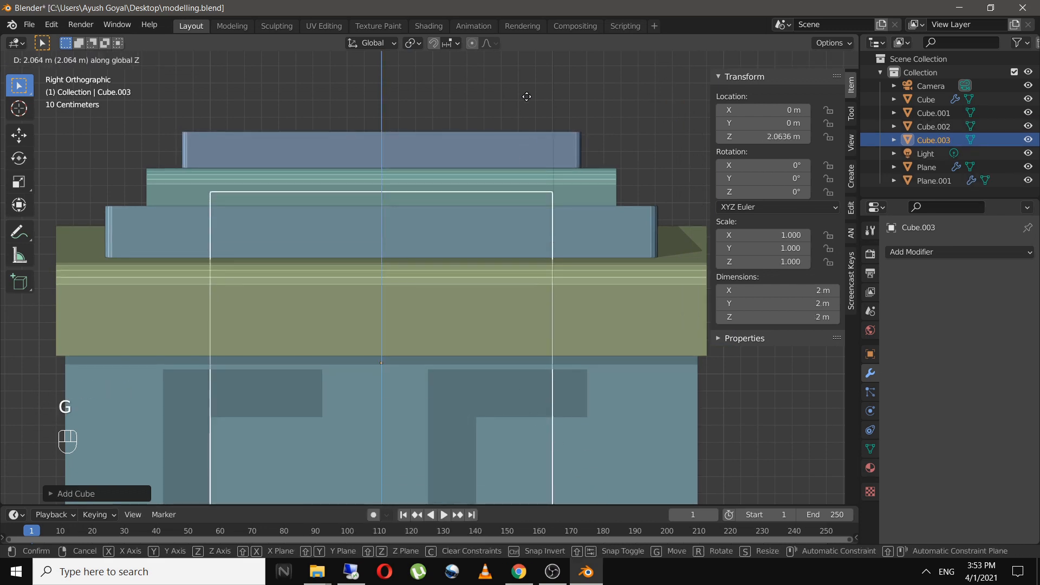
click(550, 440)
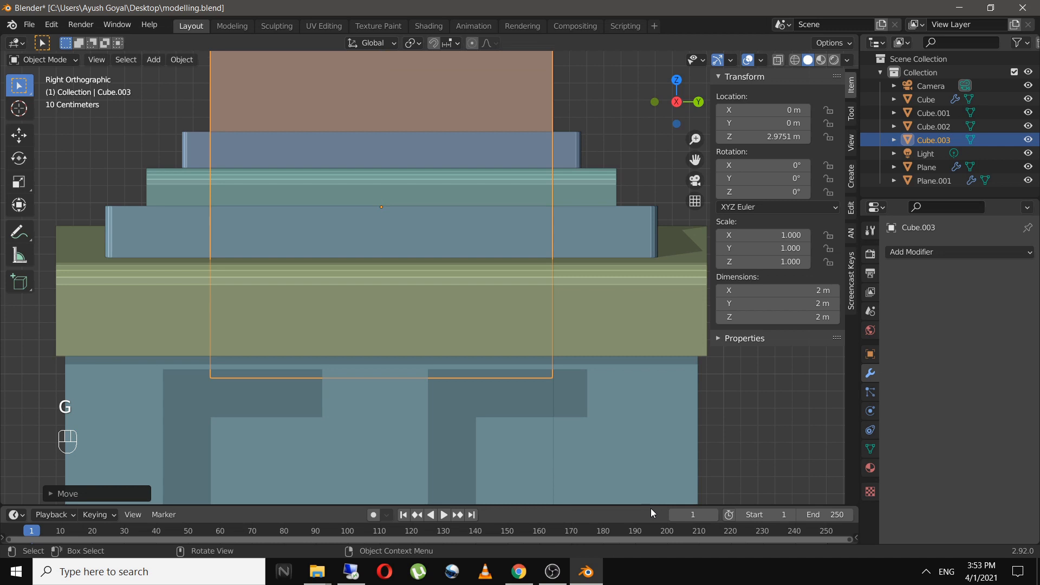
Shrink the new cube to about 0.144 m and place it near the negative-Y end of the top slab, at about Y -0.92 m, Z 3.31 m
key(s)
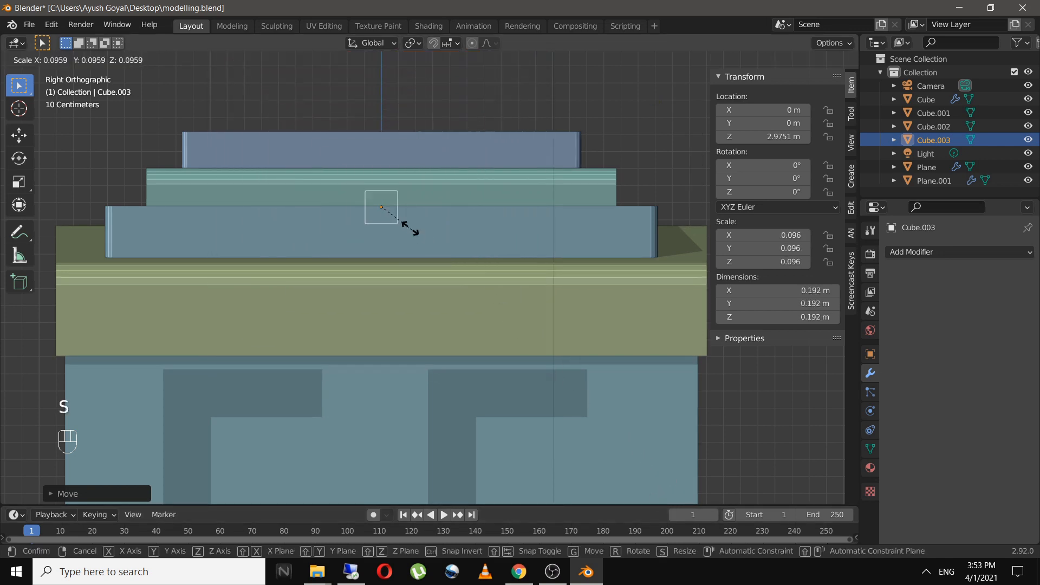
click(406, 226)
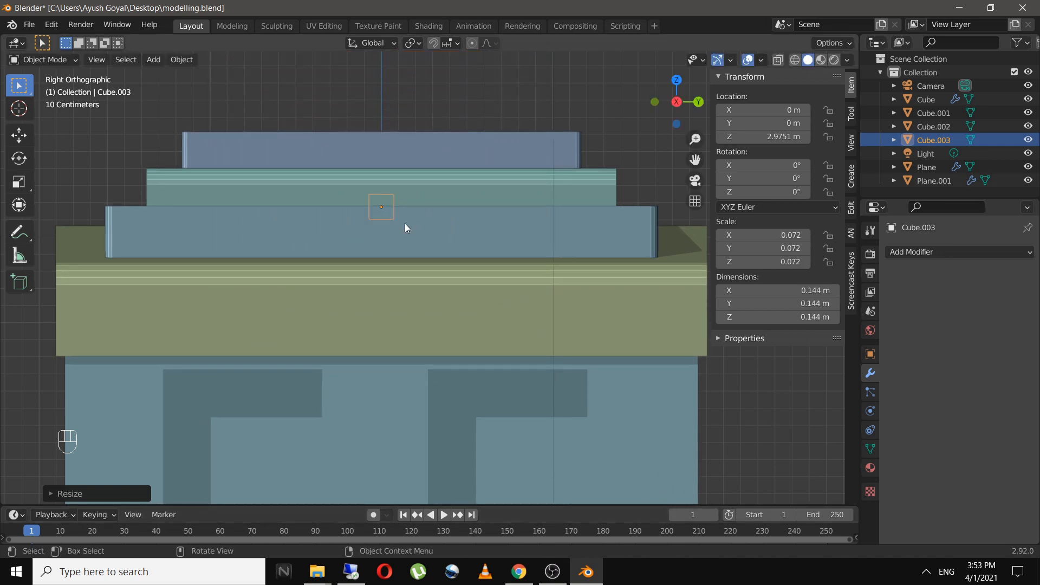
key(g)
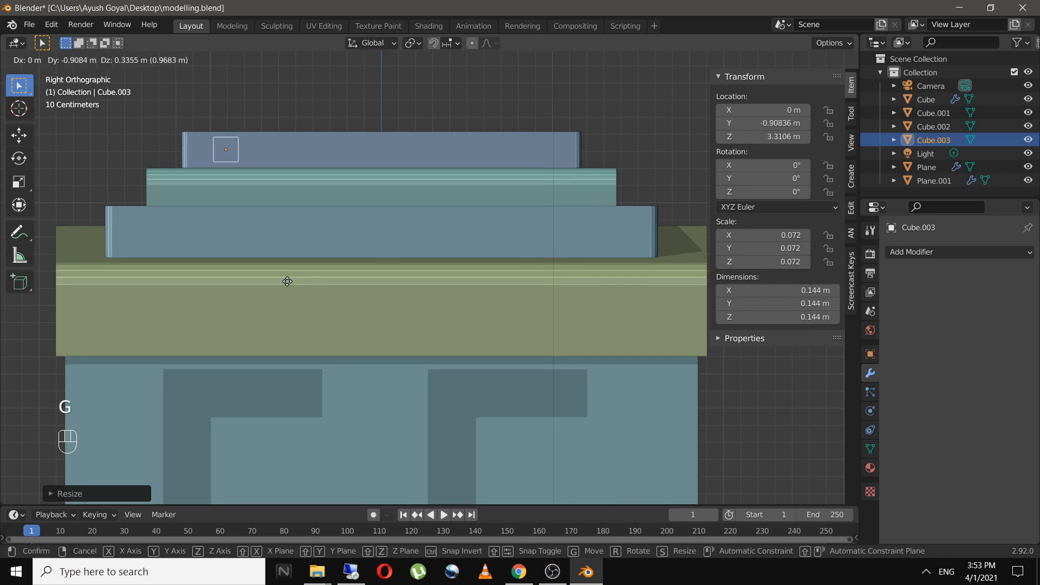
click(286, 282)
Enlarge the small cube to about 0.157 m to nearly fill the top slab's visible height, and save the file
shift+middle_drag(299, 295, 388, 370)
scroll(355, 366, up, 6)
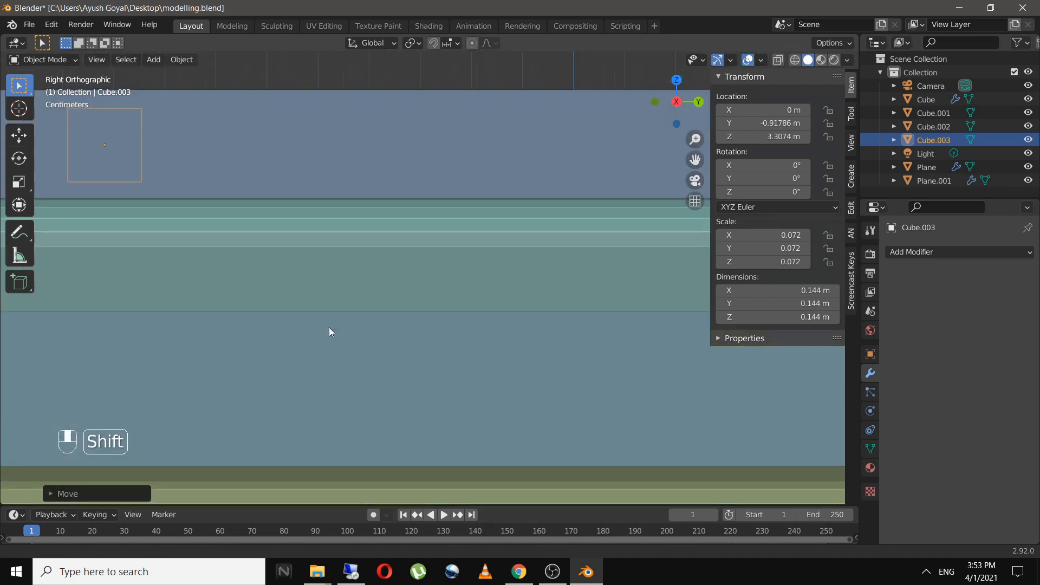
shift+middle_drag(329, 327, 414, 414)
key(s)
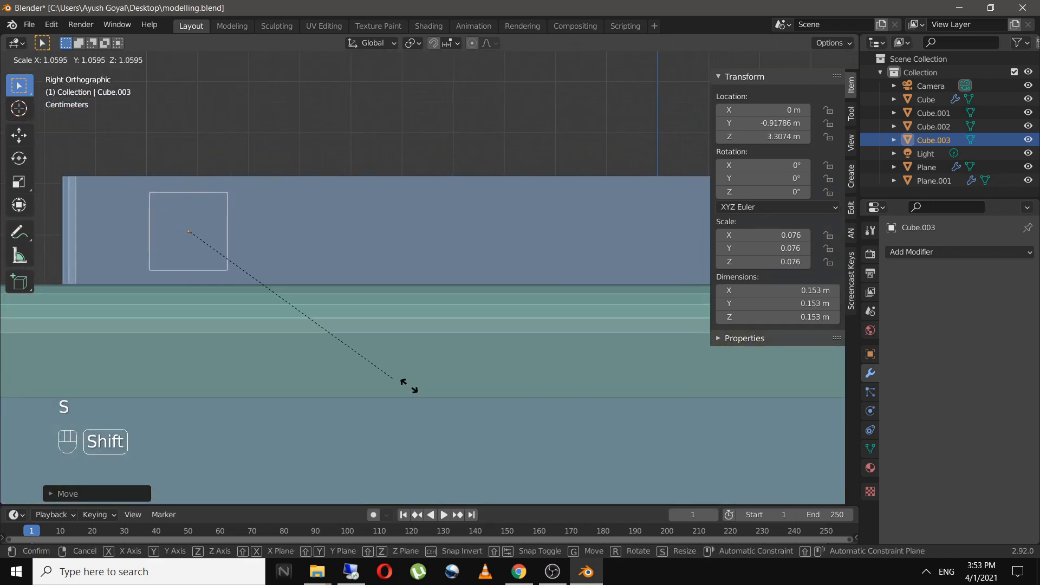
click(434, 397)
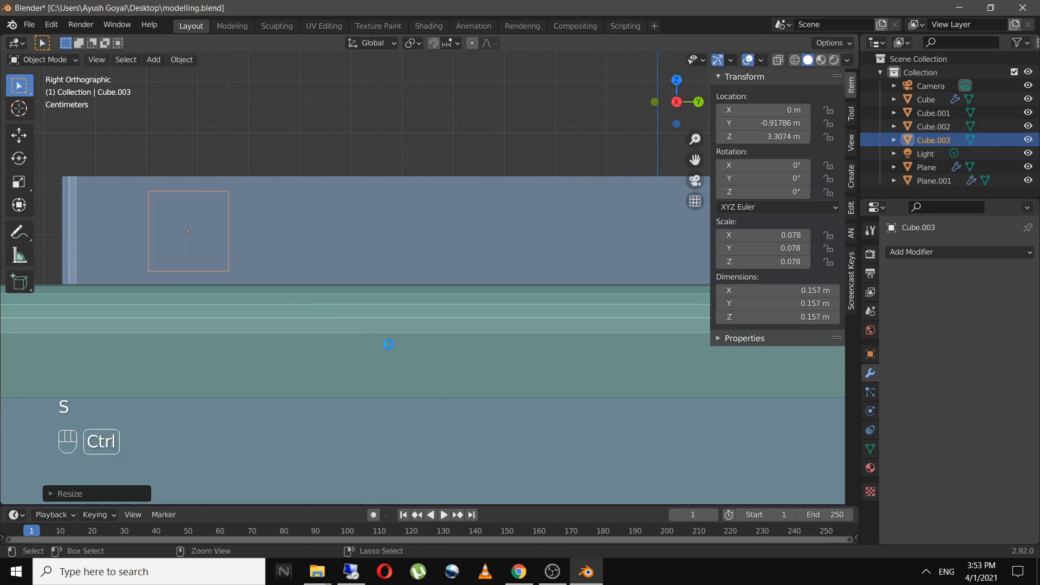
key(ctrl+s)
Move the small cube along X to about 1.04 m so it protrudes from the top slab's side face
scroll(389, 344, down, 5)
middle_drag(396, 344, 362, 348)
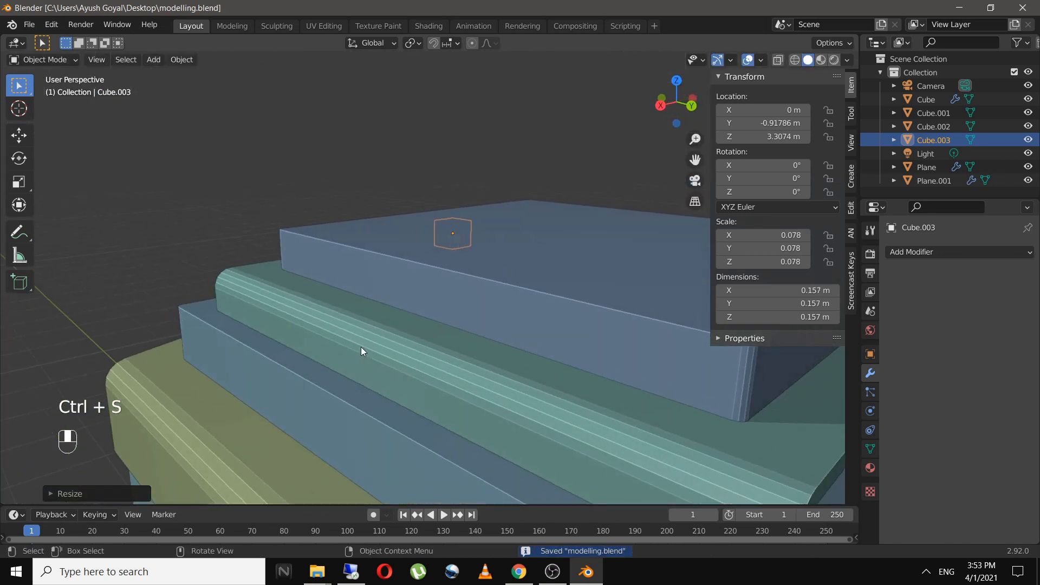
key(g)
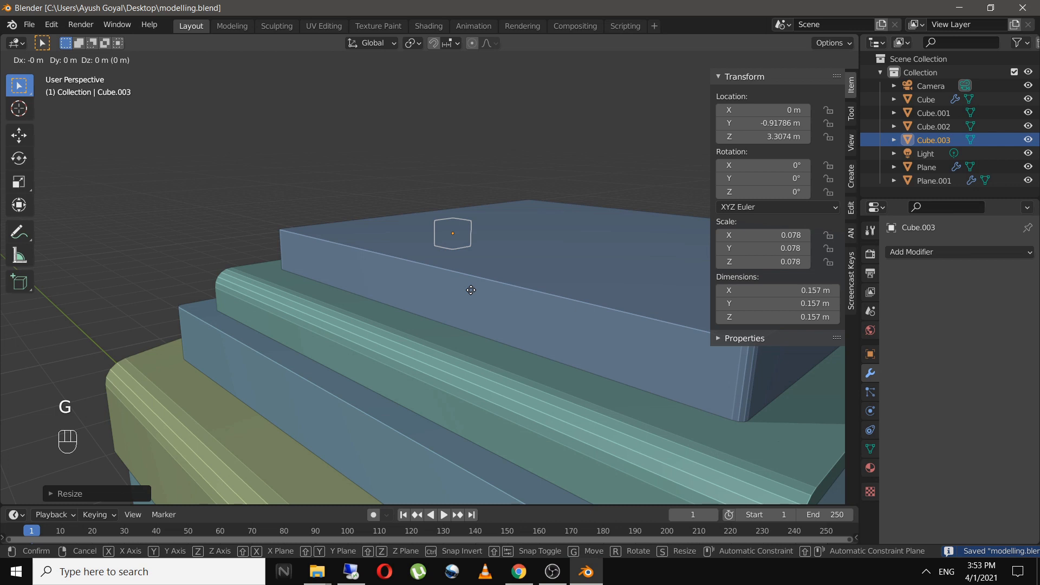
key(x)
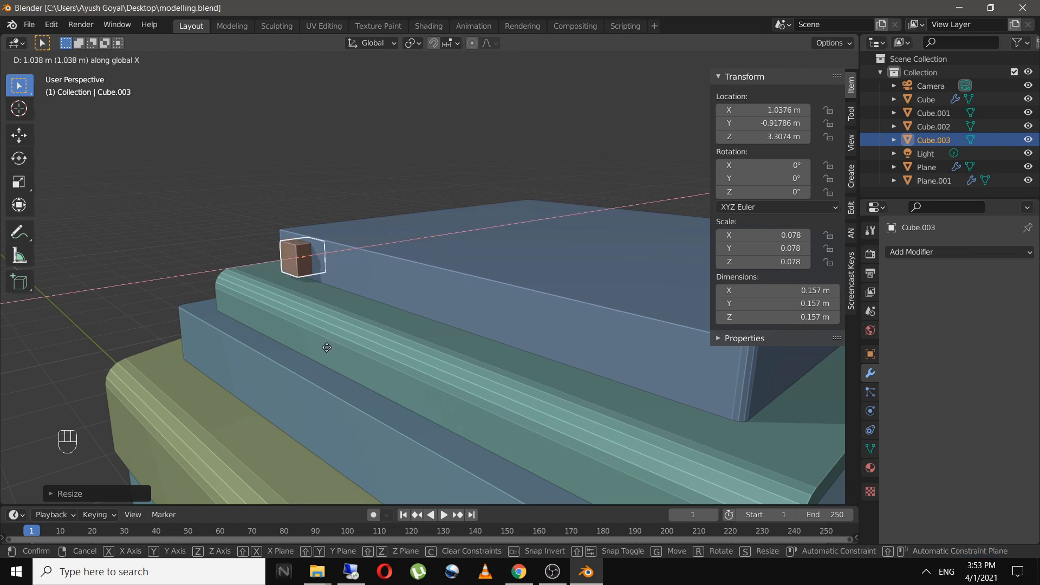
click(327, 347)
middle_drag(327, 346, 508, 345)
middle_drag(474, 343, 427, 340)
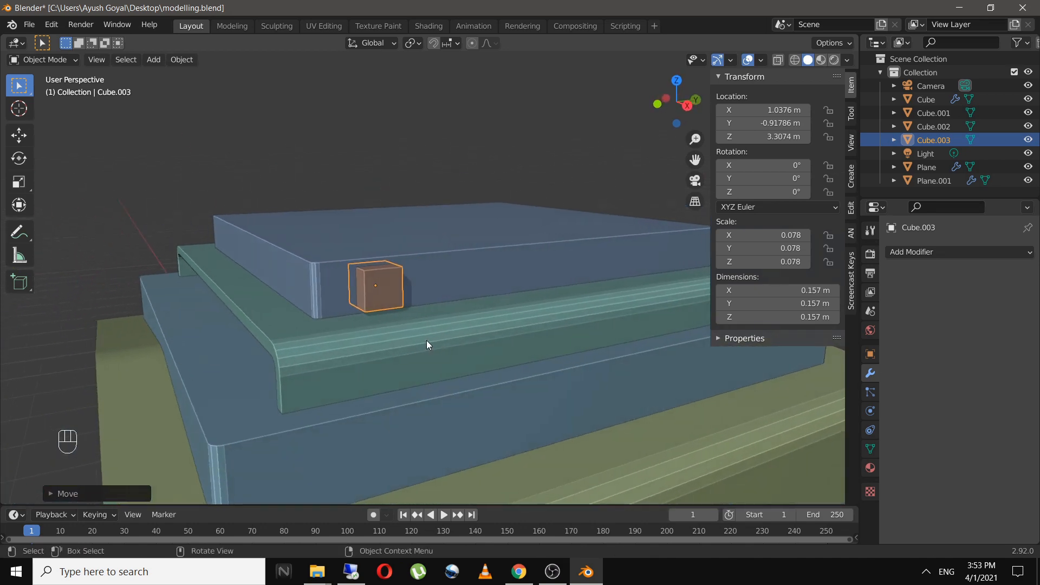
click(911, 253)
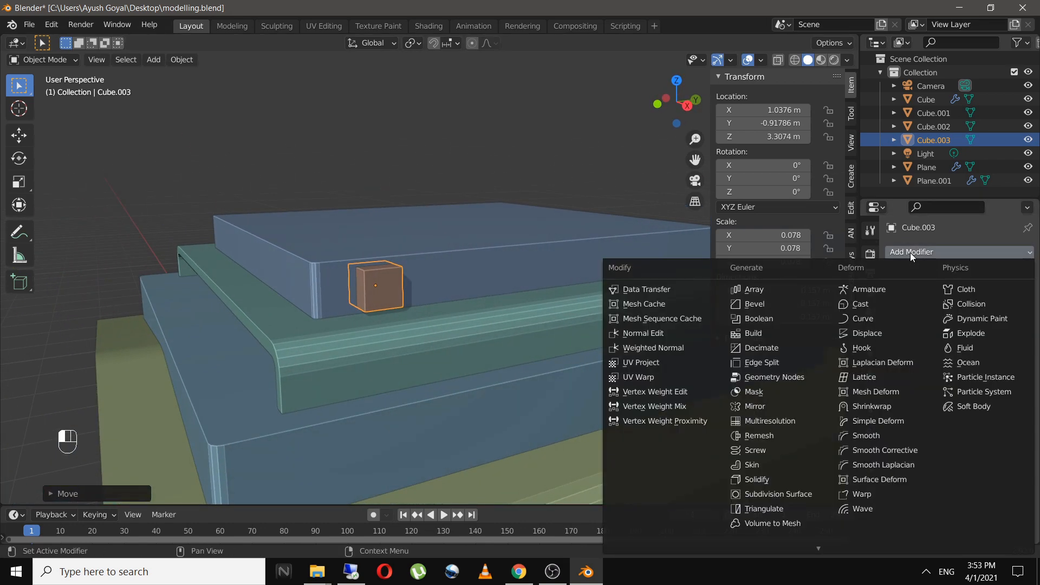
click(777, 320)
scroll(462, 300, up, 3)
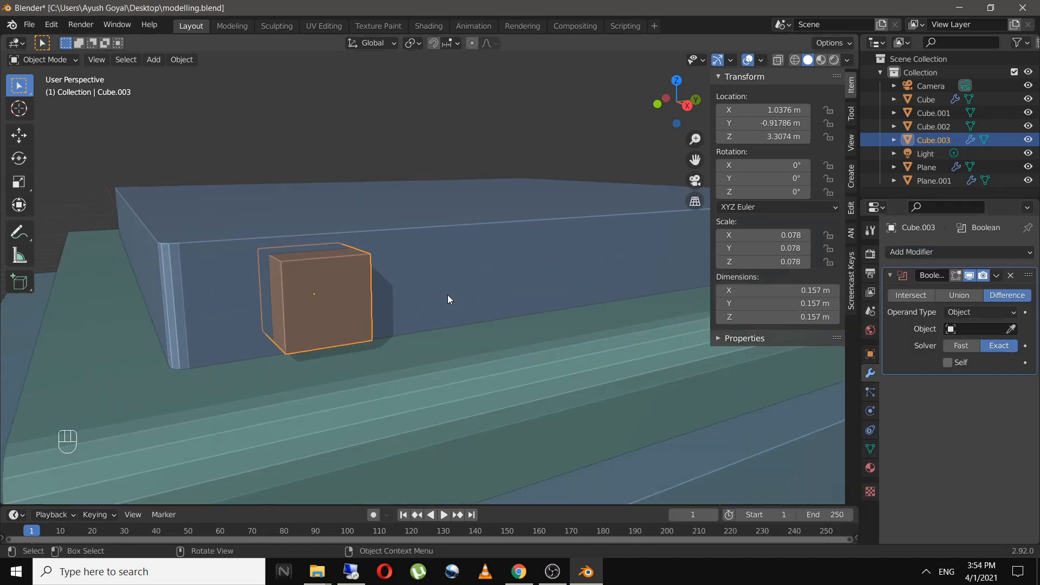
middle_drag(297, 306, 459, 291)
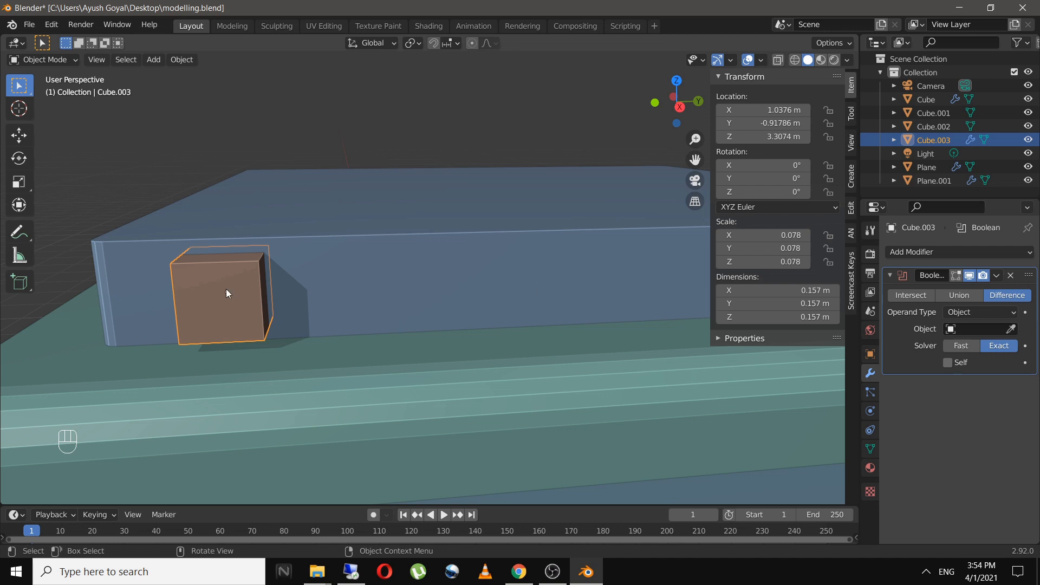
scroll(278, 317, up, 2)
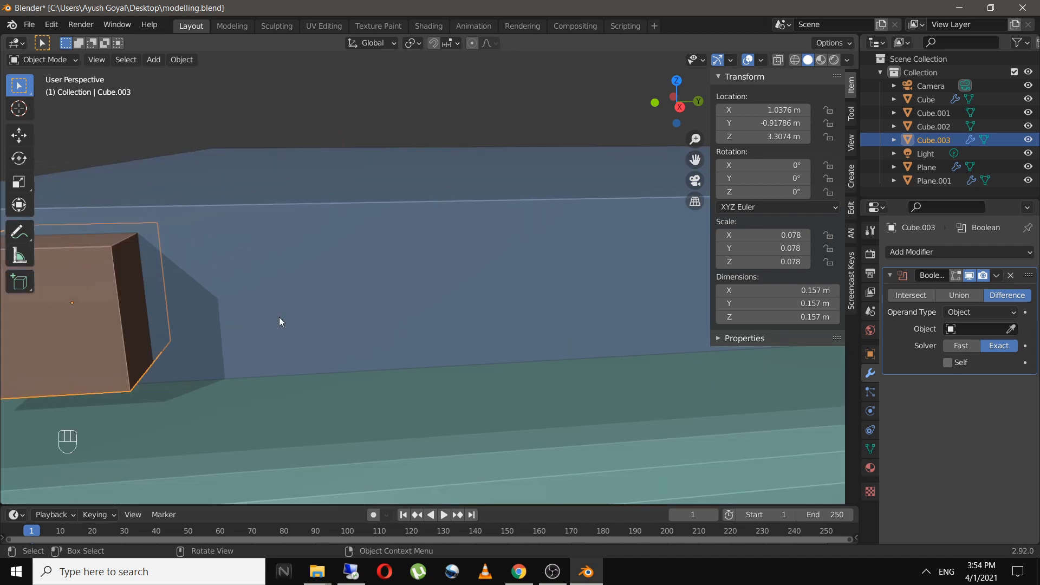
click(1011, 277)
Add a Bevel modifier to the small cube with 8 segments and an amount of 0.11 m
click(934, 252)
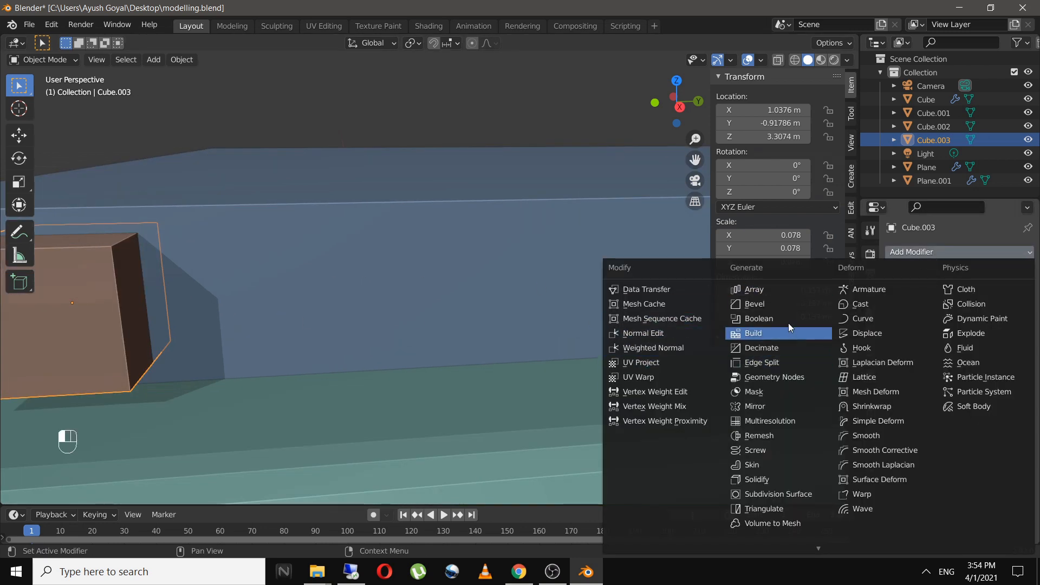
click(783, 304)
shift+middle_drag(509, 328, 561, 323)
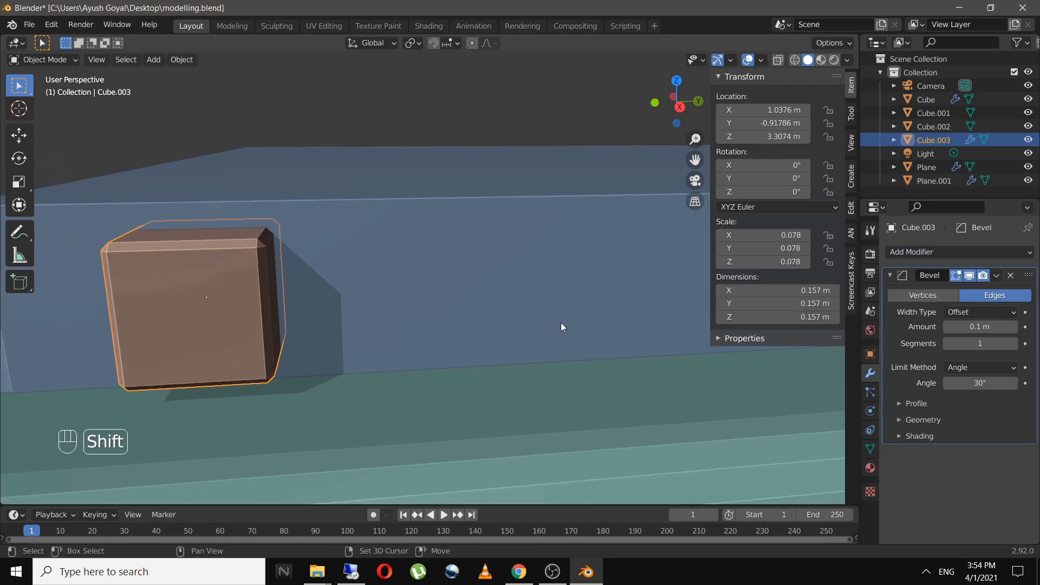
click(1015, 343)
click(1016, 343)
click(1016, 343)
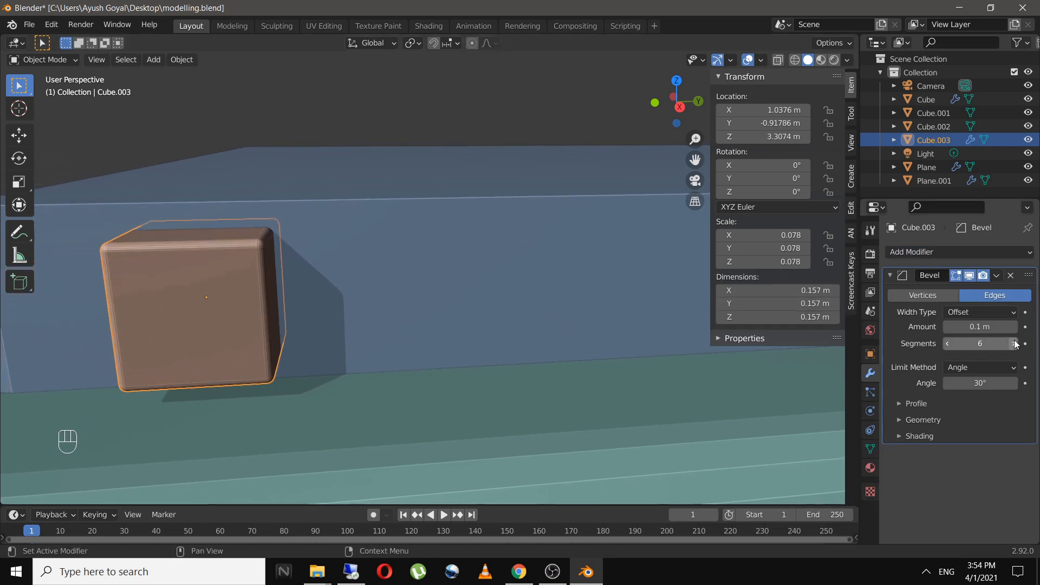
click(1014, 327)
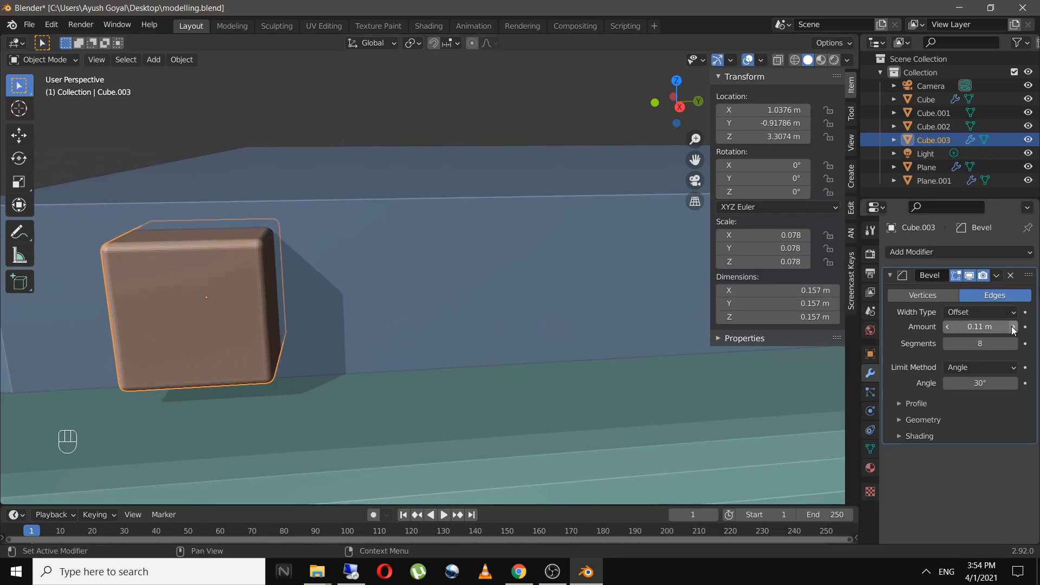
Set the small cube's bevel amount to 0.17 m and save the file
click(1014, 328)
click(1014, 327)
click(1013, 327)
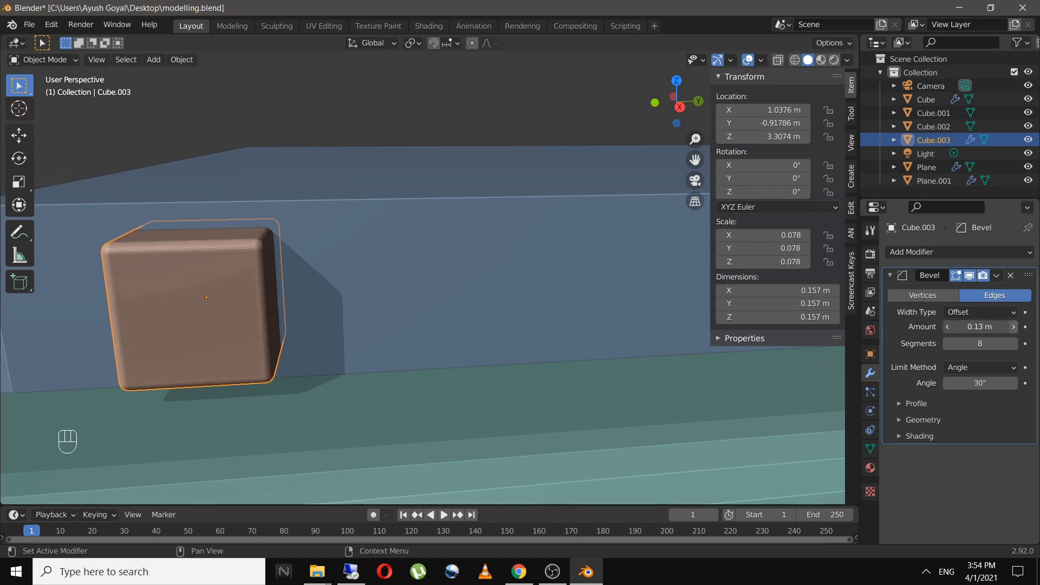
click(1013, 328)
click(1014, 328)
click(1013, 327)
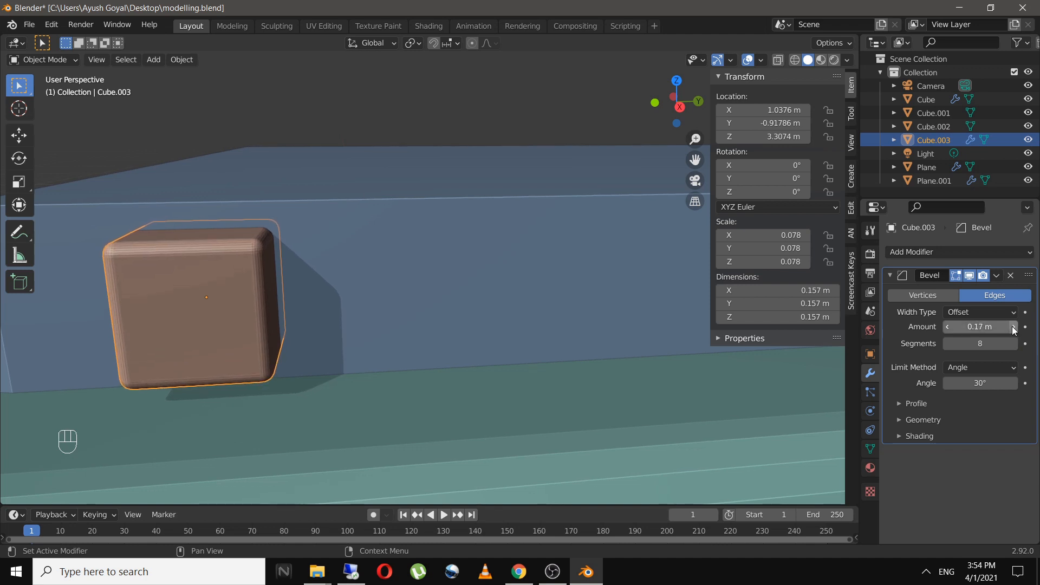
key(ctrl+s)
Apply smooth shading to the small bevelled cube and save the file
click(242, 316)
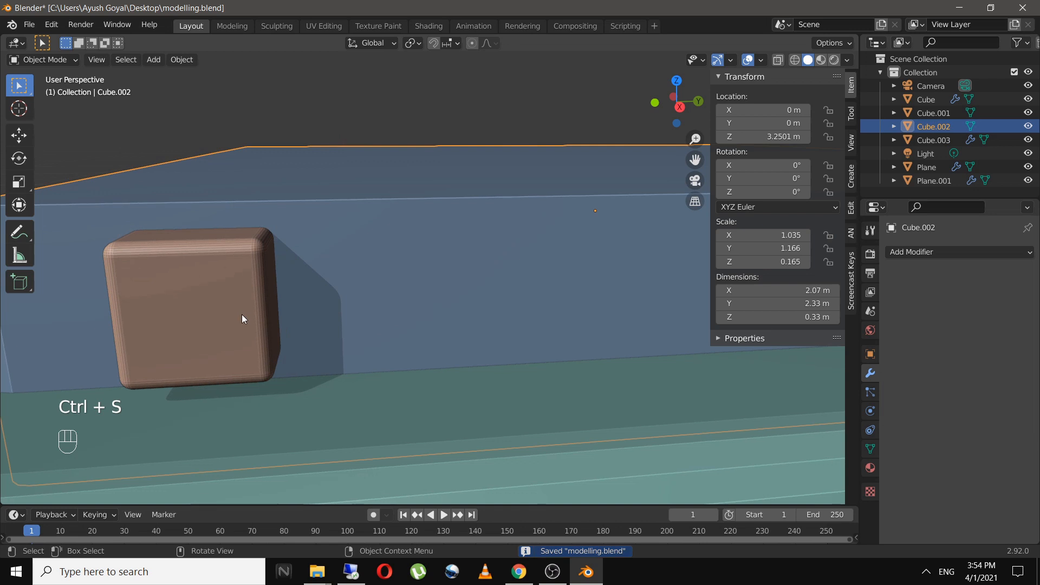
click(241, 314)
right_click(242, 314)
click(242, 314)
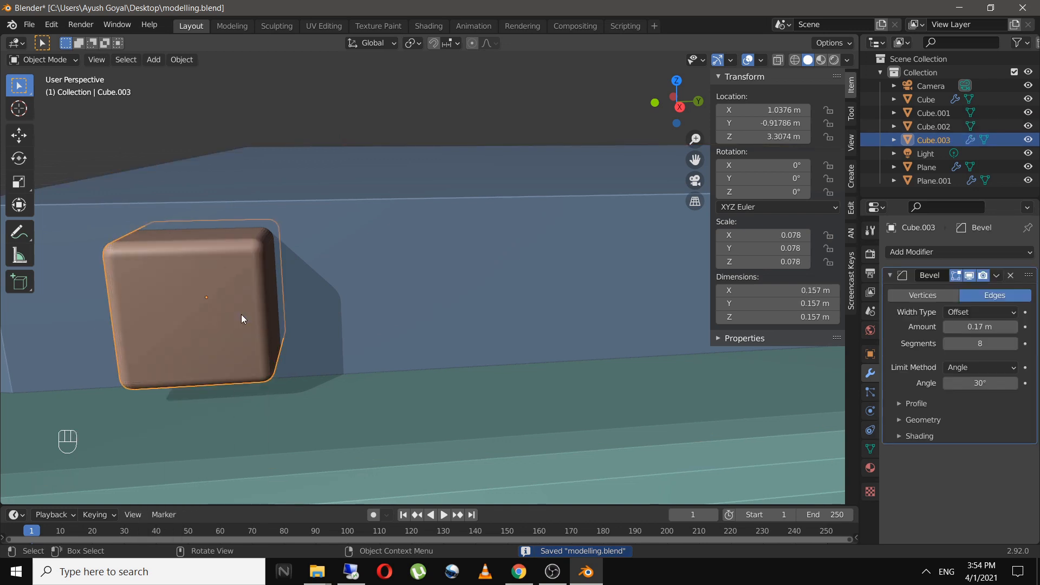
middle_drag(276, 337, 313, 331)
key(ctrl+s)
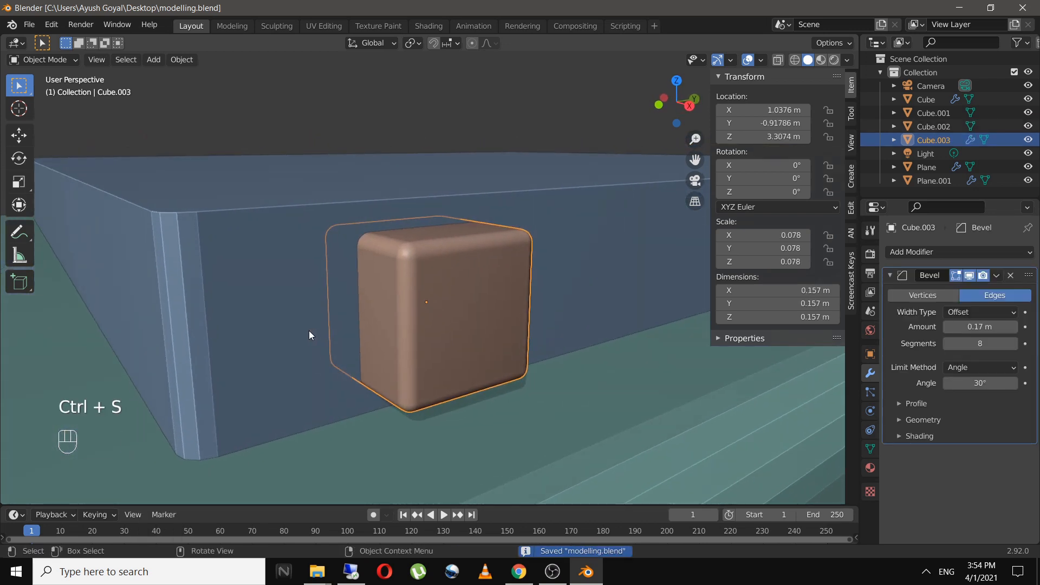
Add an Array modifier to the small cube with a count of 5
scroll(312, 333, down, 5)
click(952, 249)
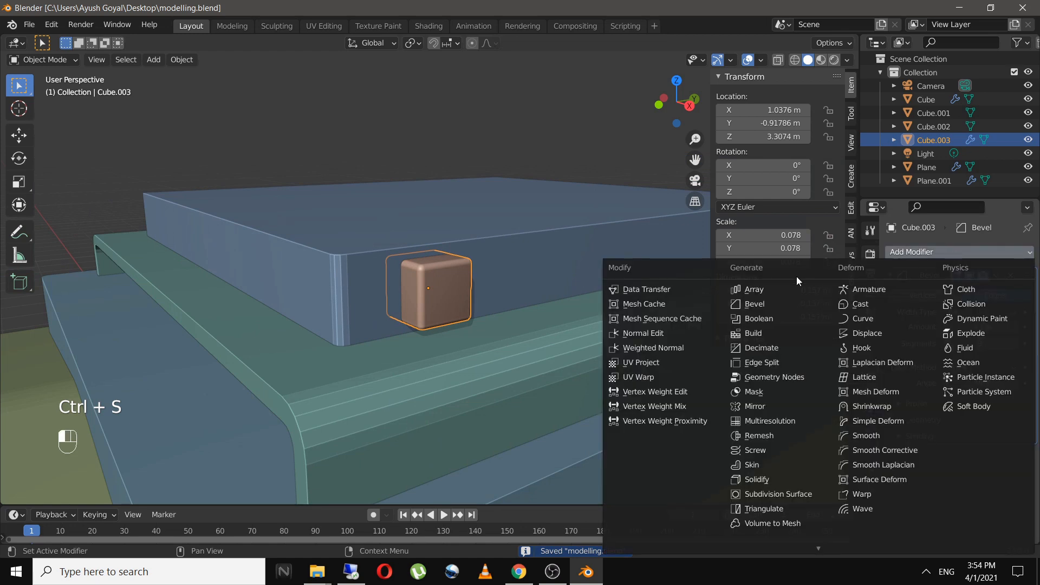
click(738, 289)
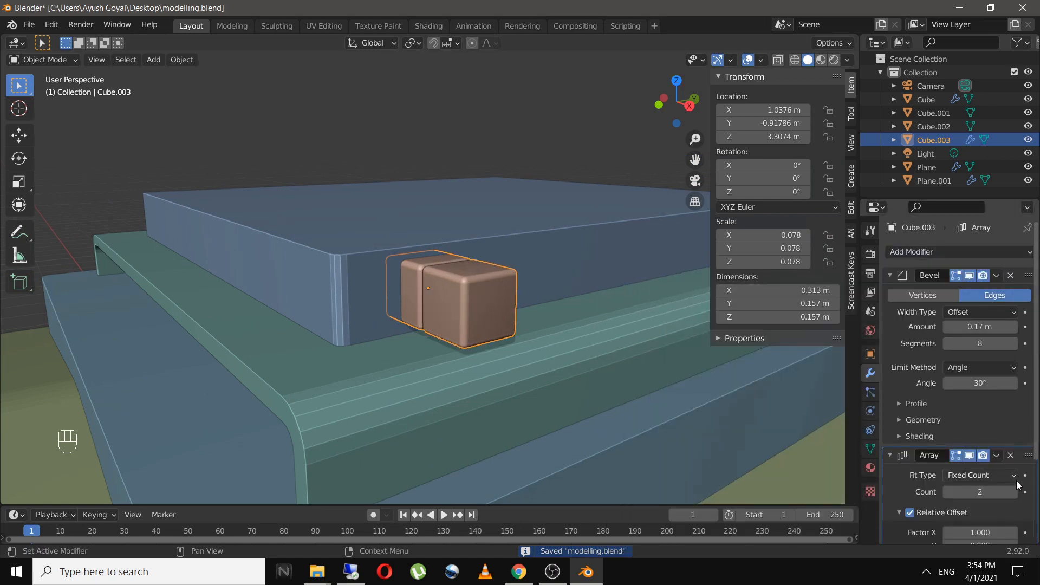
click(1013, 492)
click(1013, 492)
click(1013, 492)
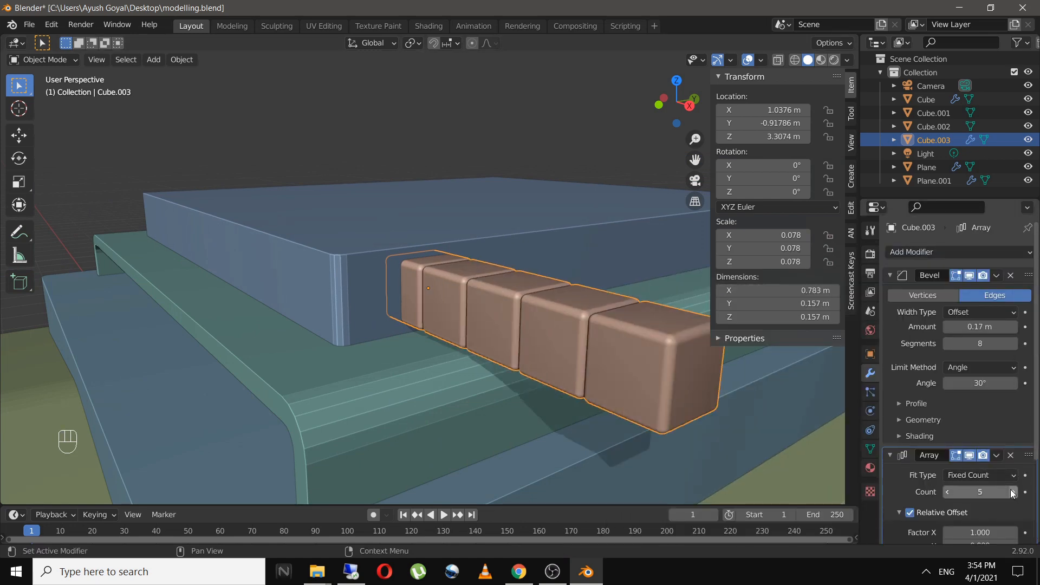
Set the array's relative offset factors to X 0 and Y 1 to run the cubes along the slab's side
scroll(968, 418, down, 3)
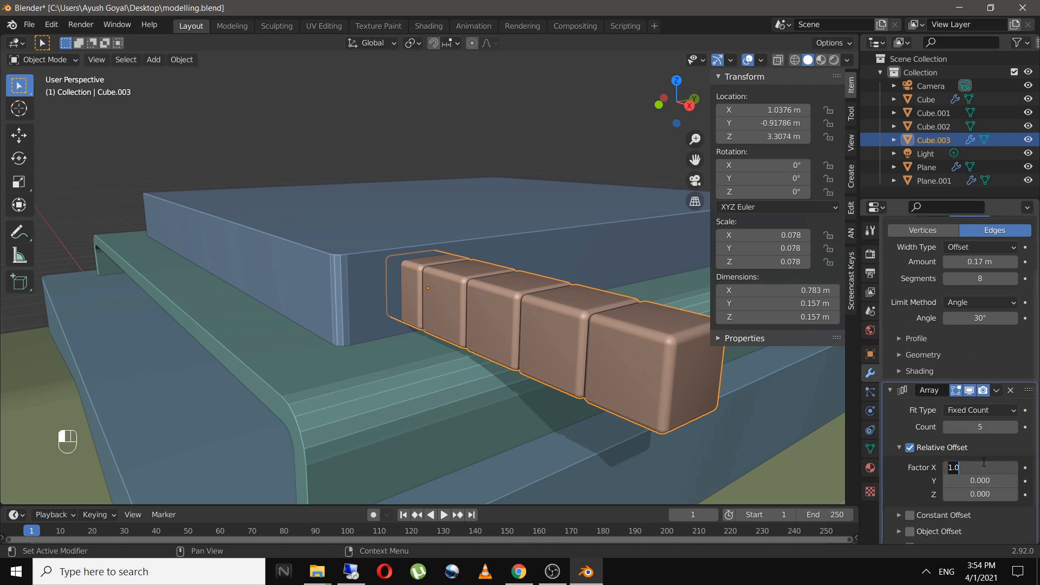
text(0)
key(Tab)
text(1)
key(Return)
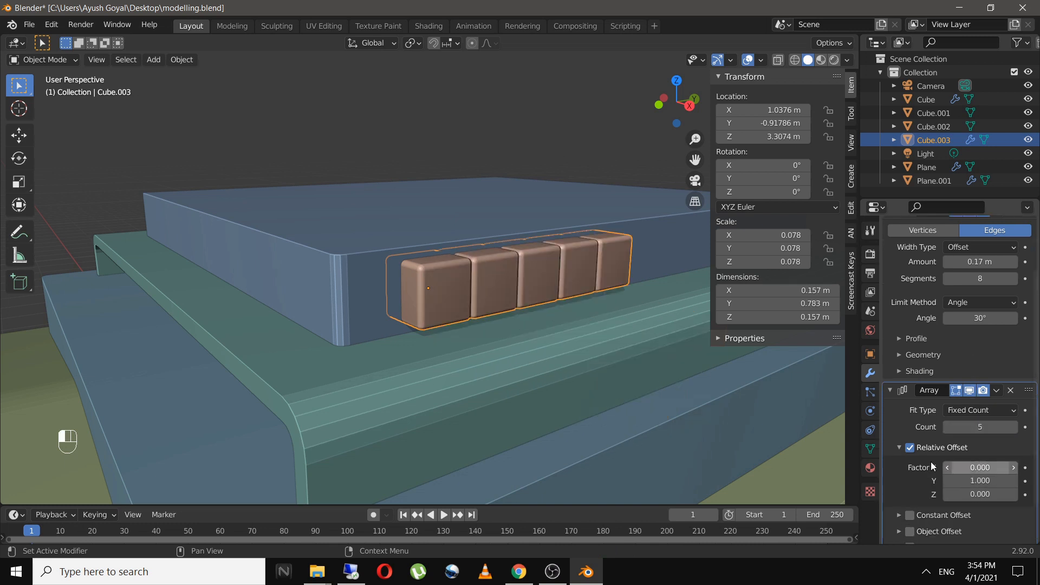
Increase the array's relative Y offset to 2.8 to spread the five cubes along the top slab's side
middle_drag(666, 423, 431, 410)
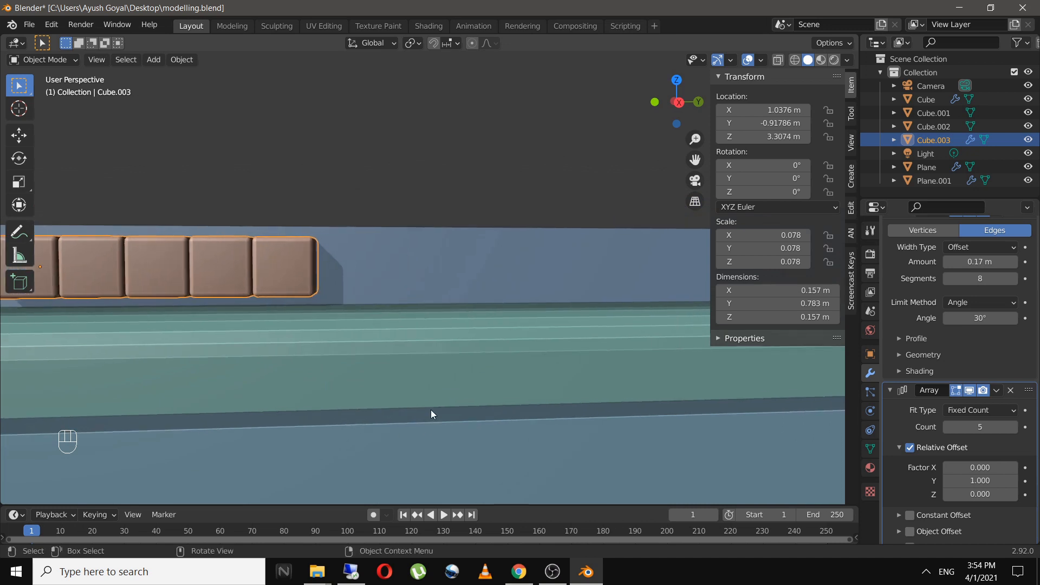
scroll(431, 409, down, 5)
scroll(1021, 418, down, 2)
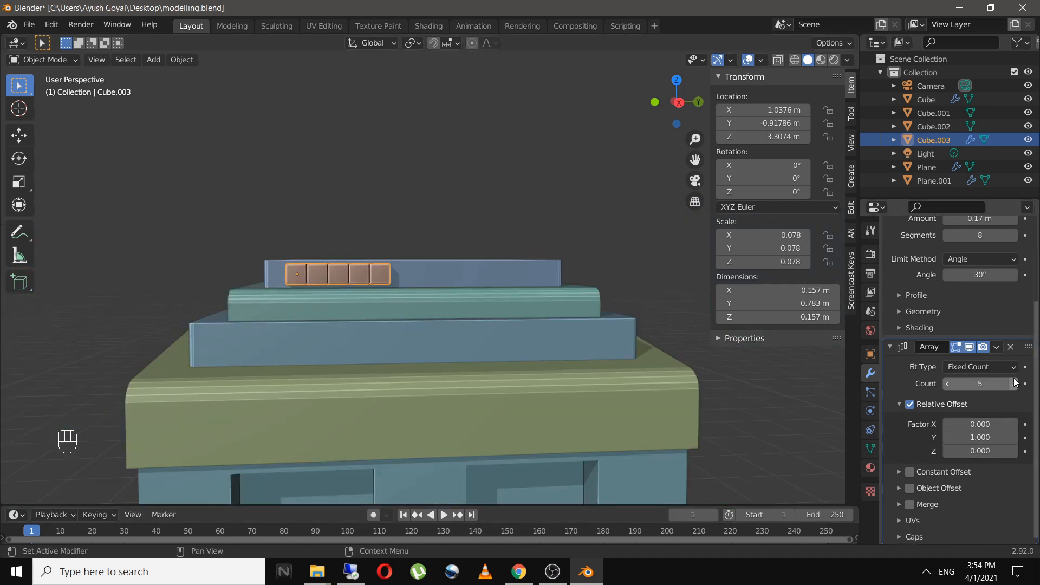
click(1014, 438)
click(1015, 437)
click(1014, 438)
click(1014, 438)
click(1015, 438)
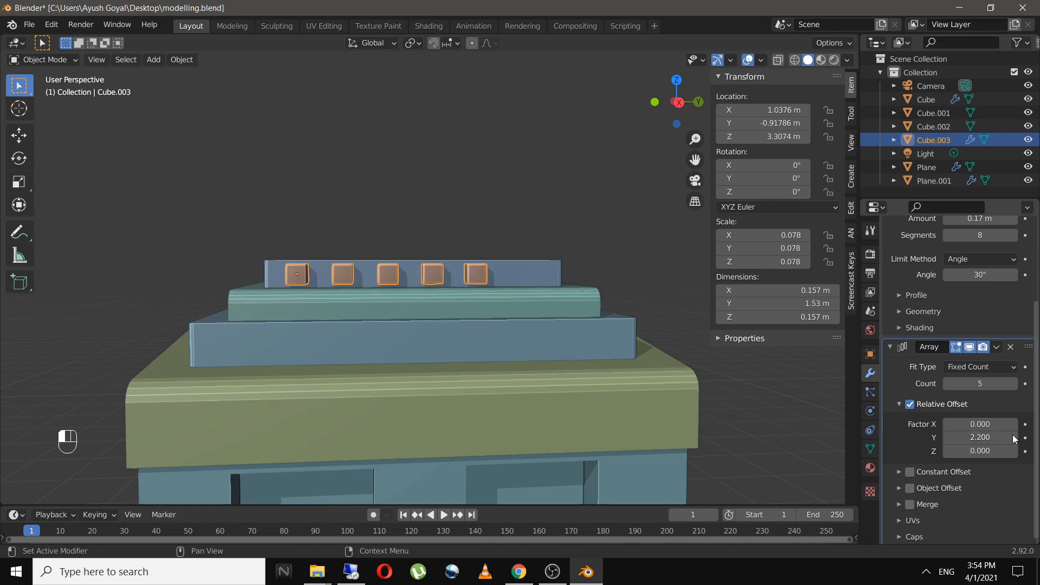
click(1015, 438)
click(1014, 438)
click(1014, 438)
click(1014, 438)
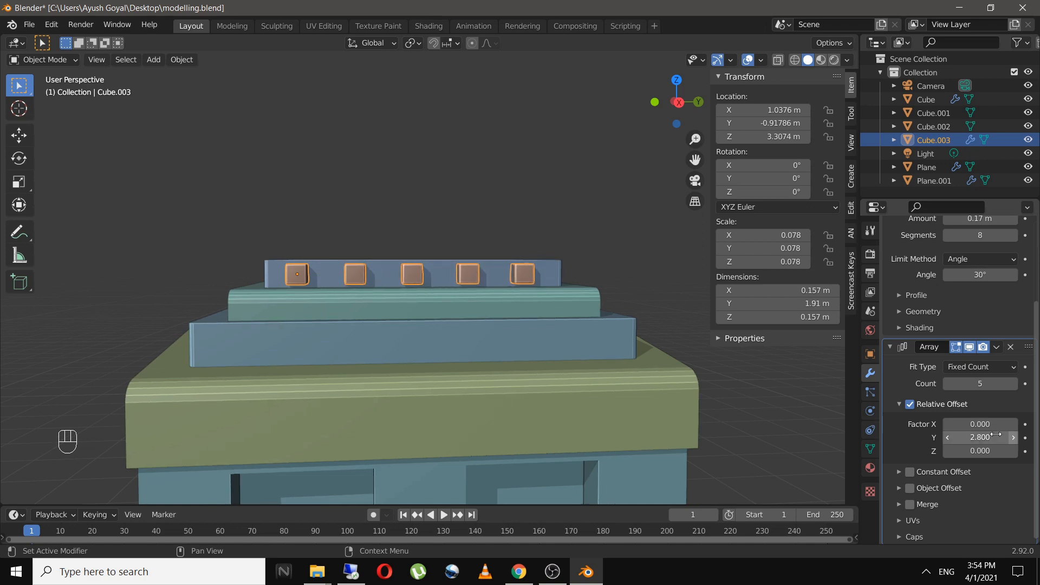
click(807, 435)
Move the row of cubes slightly outward along X to about 1.049 m
middle_drag(808, 435, 532, 392)
click(411, 290)
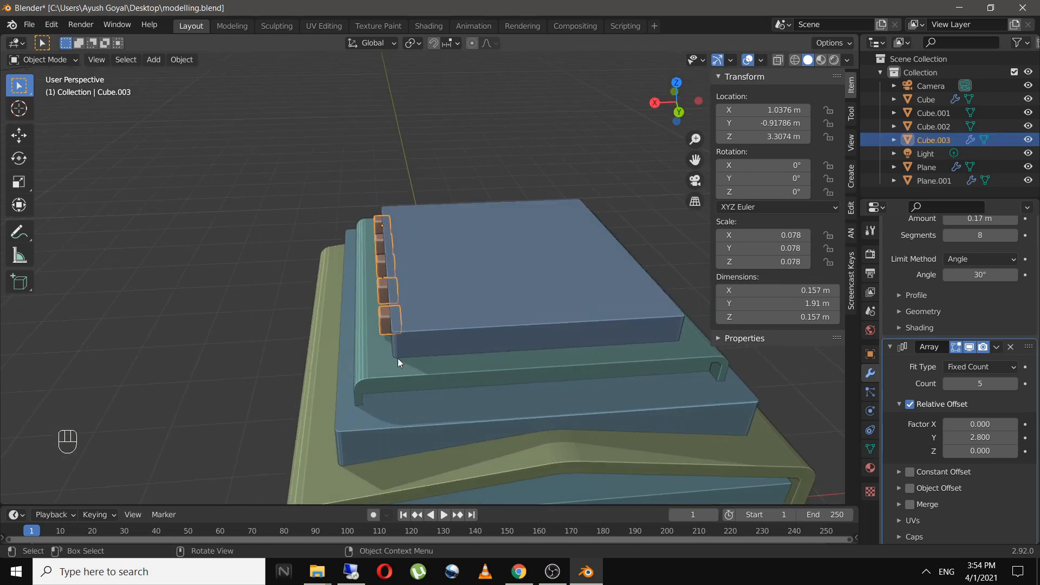
key(g)
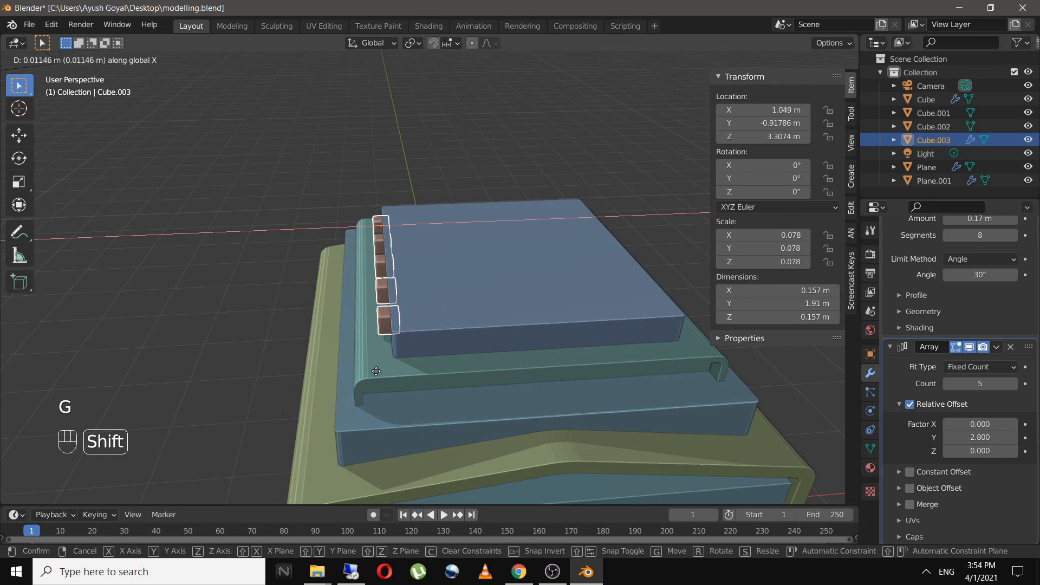
click(428, 345)
Duplicate the row of cubes along X onto the top slab's opposite side, at about X -1.057 m
key(shift+d)
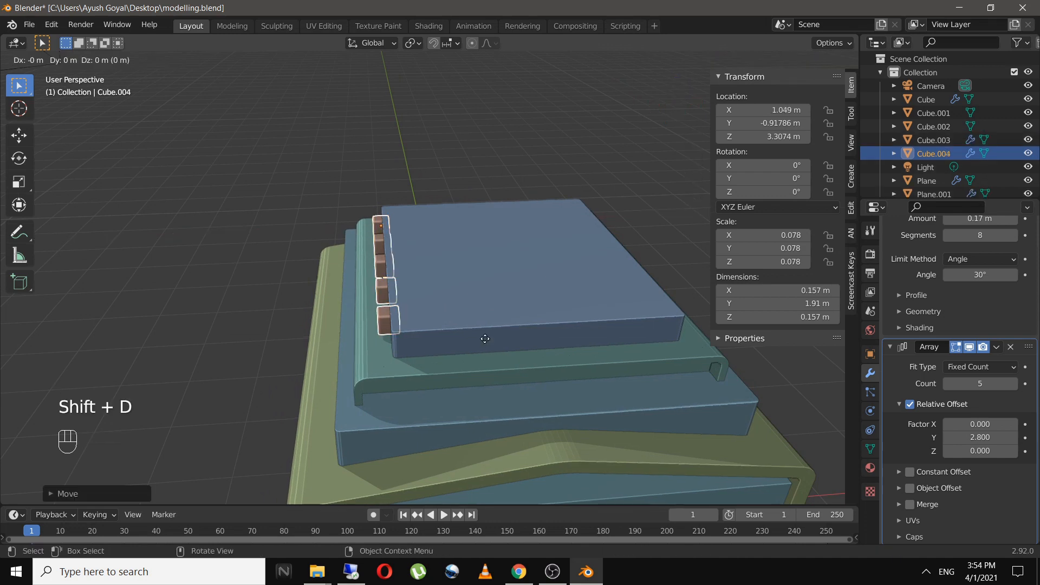
key(x)
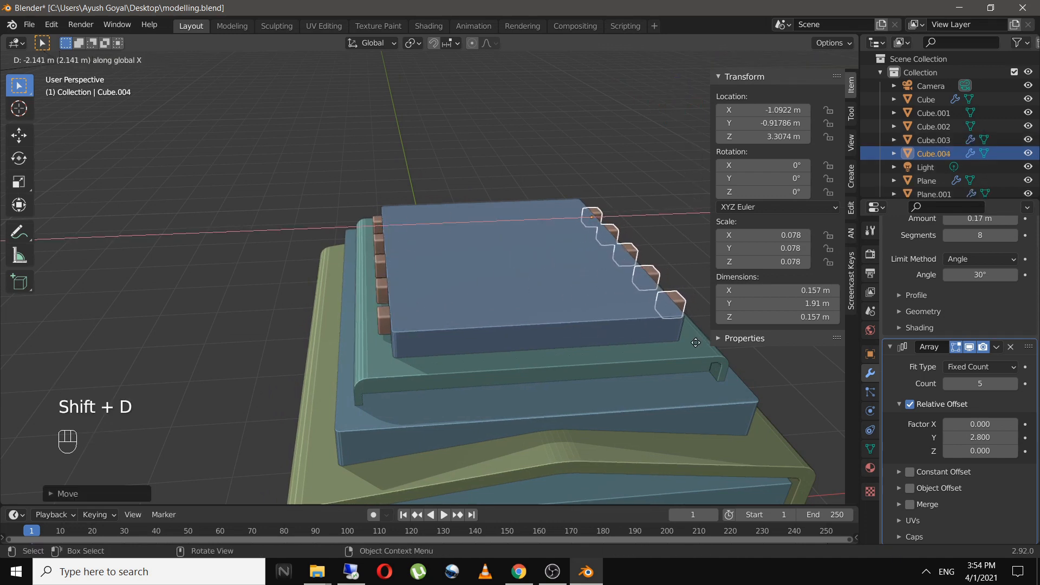
click(694, 343)
middle_drag(694, 342, 595, 357)
scroll(595, 357, up, 3)
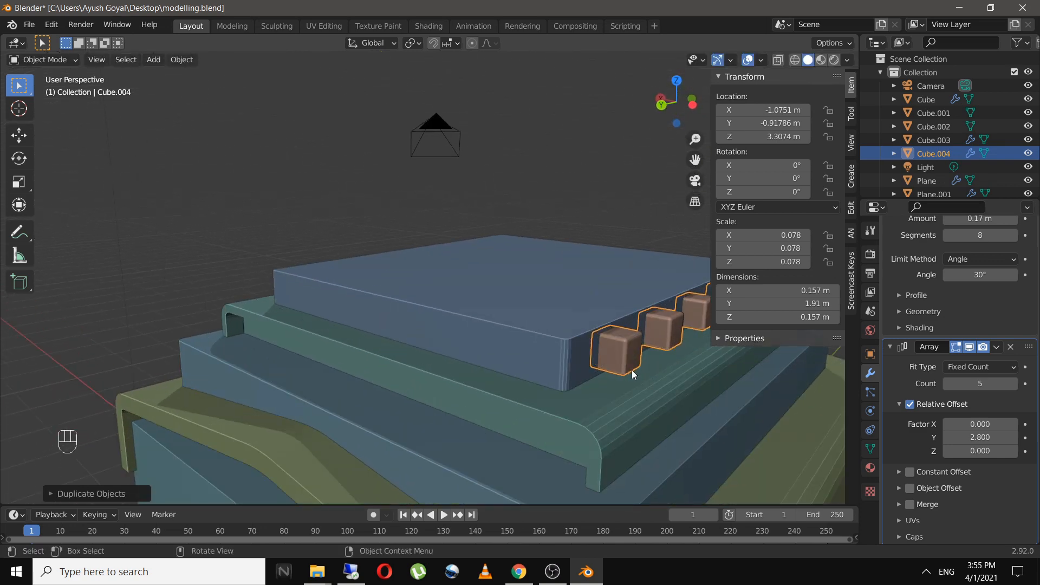
key(g)
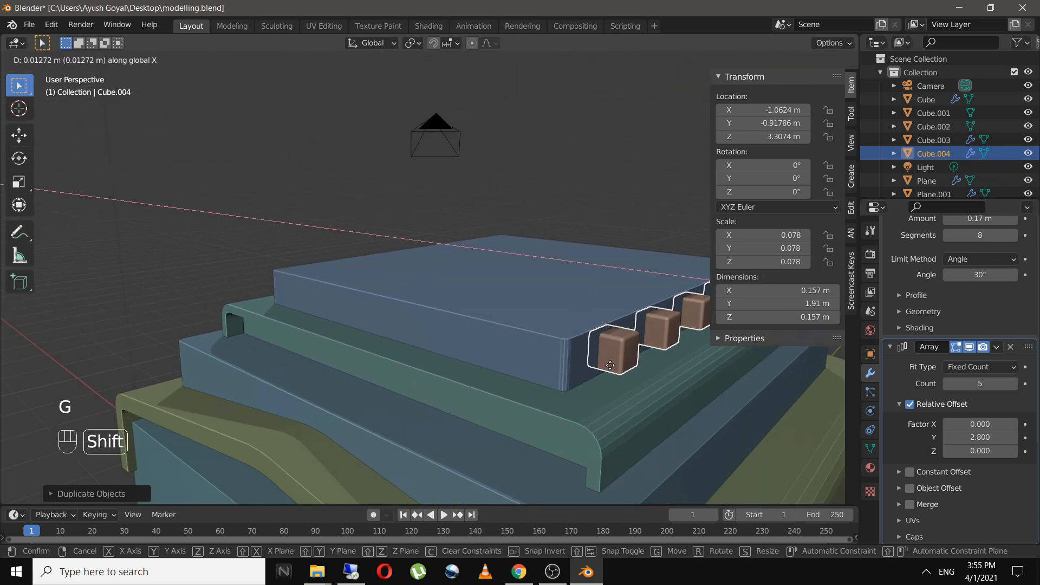
click(600, 366)
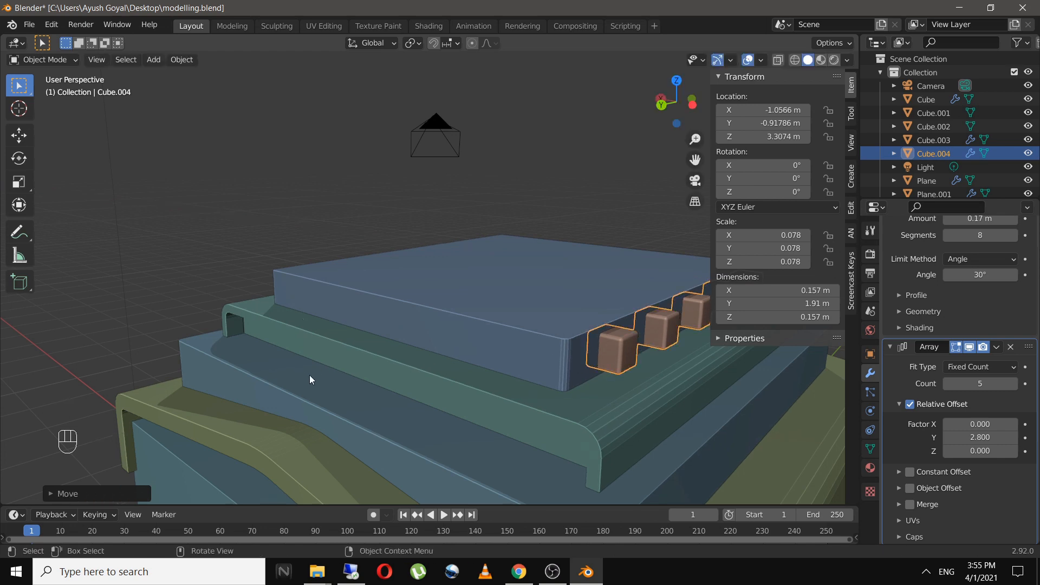
Subtract the positive-X row of cubes from the top slab with a Boolean difference
middle_drag(310, 375, 432, 339)
click(433, 337)
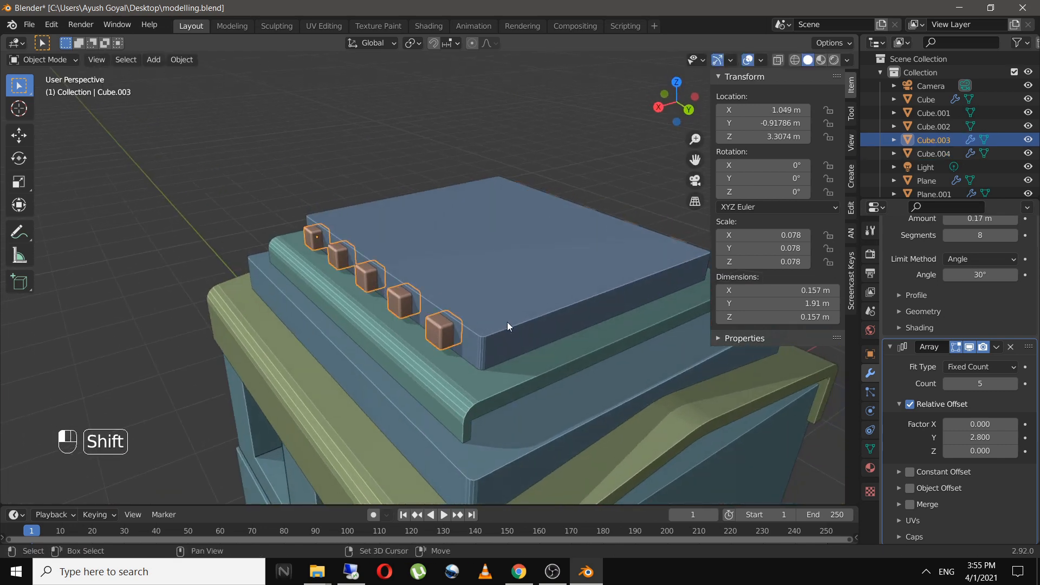
shift+click(507, 322)
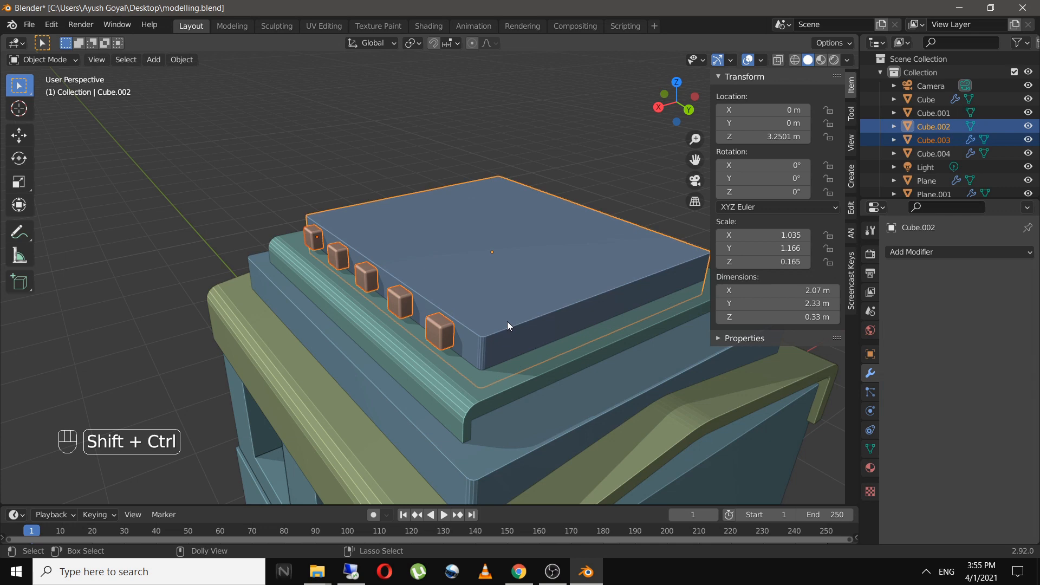
key(ctrl+shift+KP_Subtract)
Subtract the negative-X row of cubes from the top slab with a Boolean difference
middle_drag(657, 323, 546, 317)
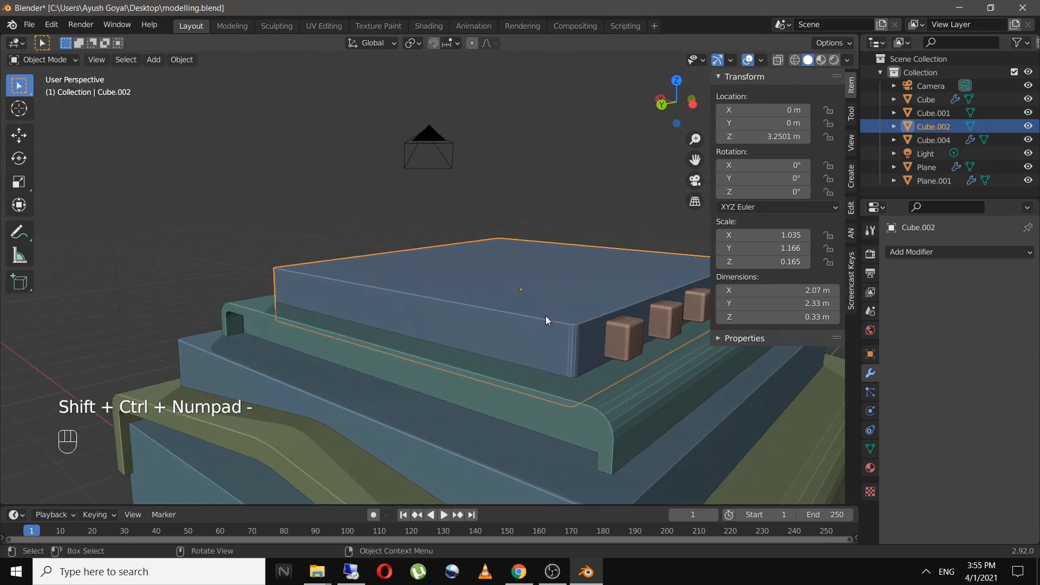
click(629, 348)
shift+click(573, 305)
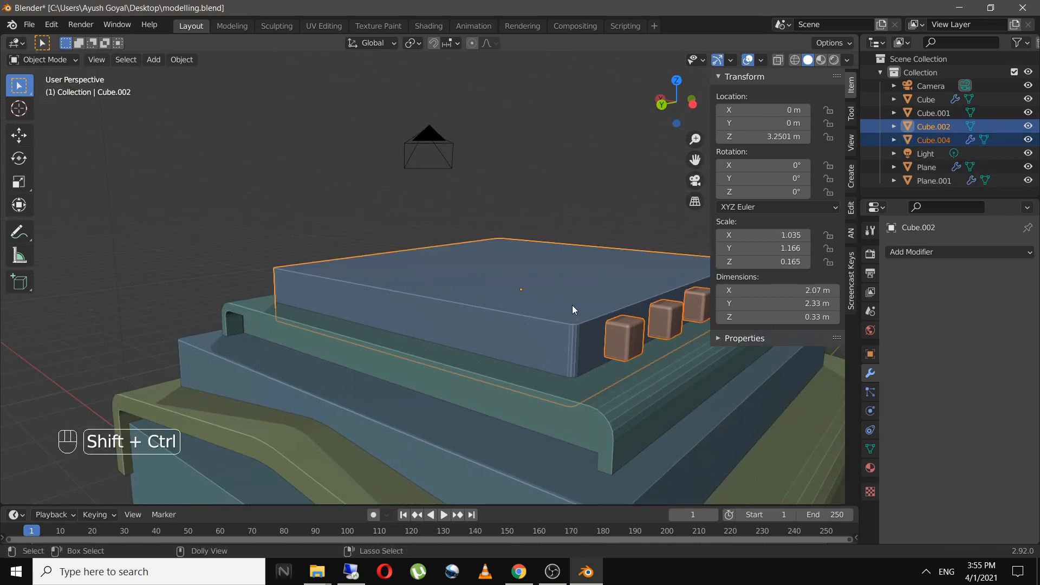
key(ctrl+shift+KP_Subtract)
Check the recesses cut into the top slab's side, deselect everything and save the file
middle_drag(572, 304, 548, 340)
scroll(549, 340, up, 10)
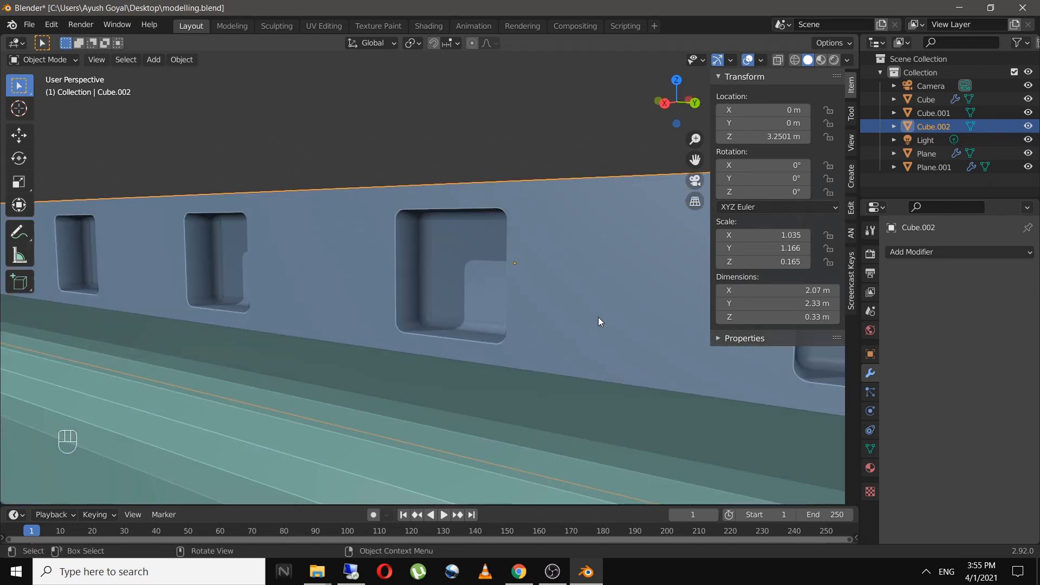
scroll(487, 354, down, 8)
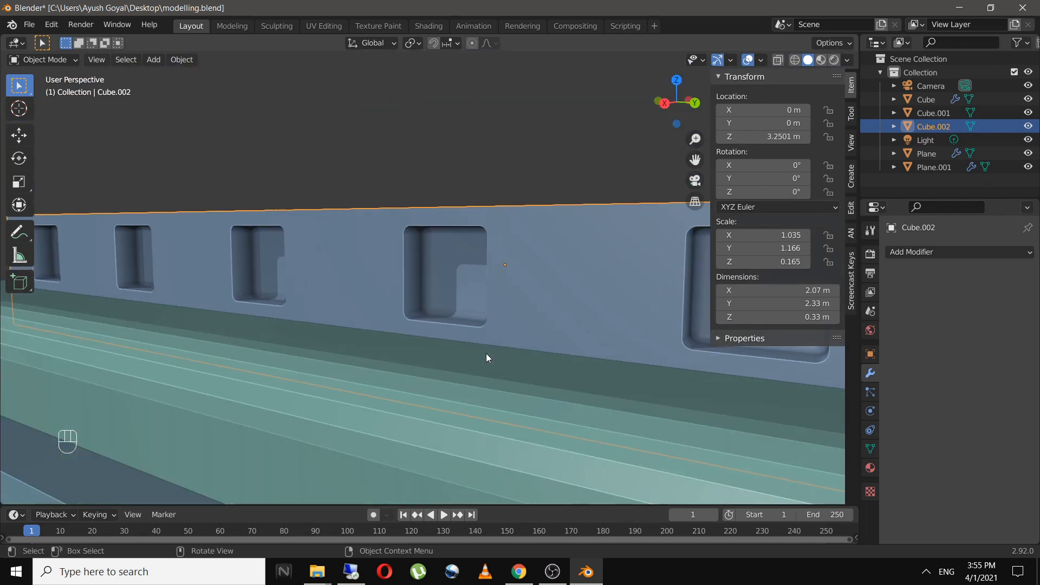
key(ctrl+s)
mouse_move(486, 354)
middle_down()
mouse_move(526, 328)
mouse_move(494, 353)
middle_up()
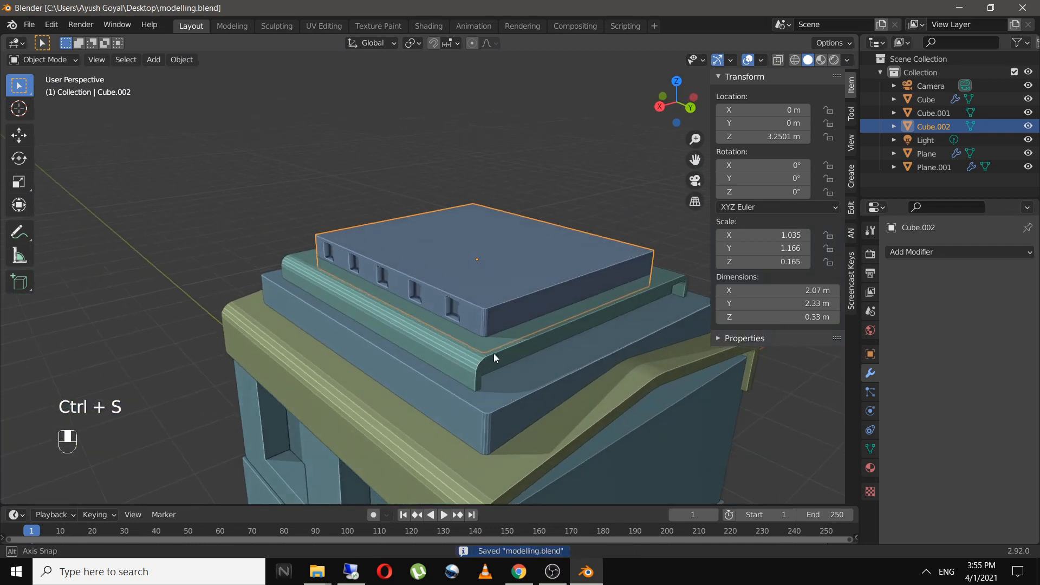
click(151, 412)
key(ctrl+s)
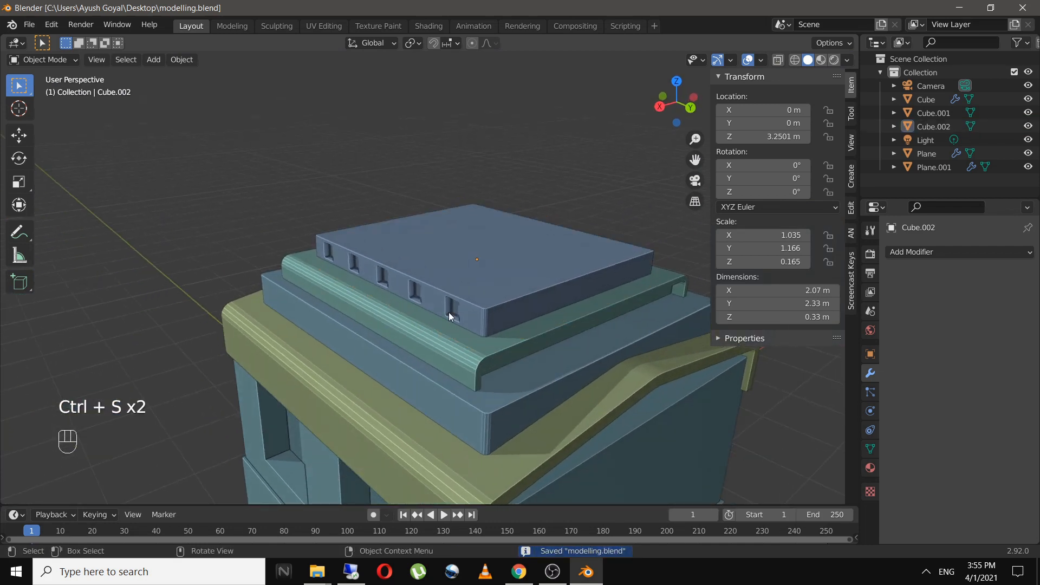
mouse_move(448, 312)
middle_down()
mouse_move(482, 342)
mouse_move(476, 381)
mouse_move(490, 347)
mouse_move(467, 308)
middle_up()
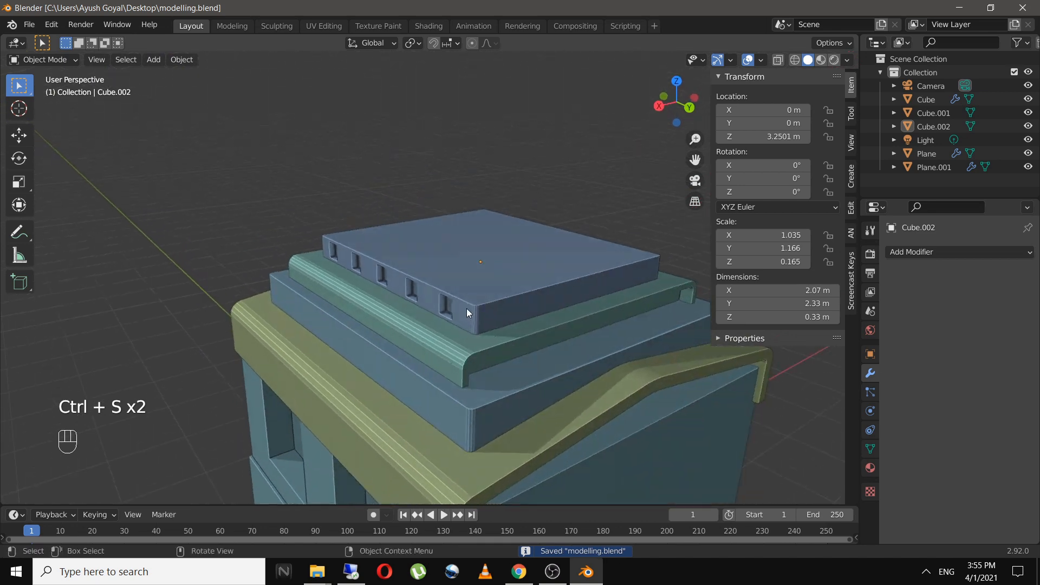
scroll(470, 310, up, 3)
click(505, 327)
key(Tab)
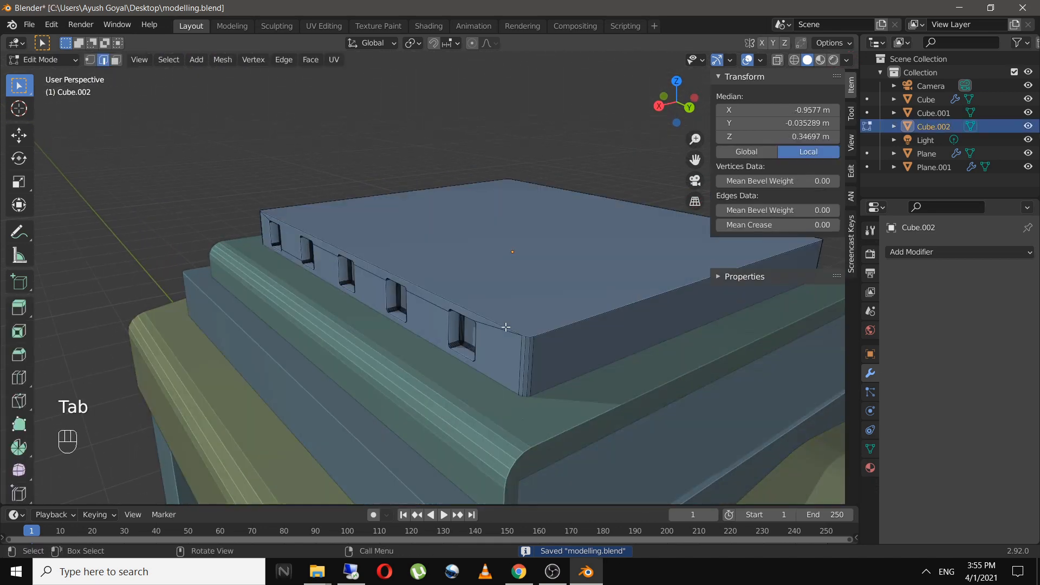
click(505, 327)
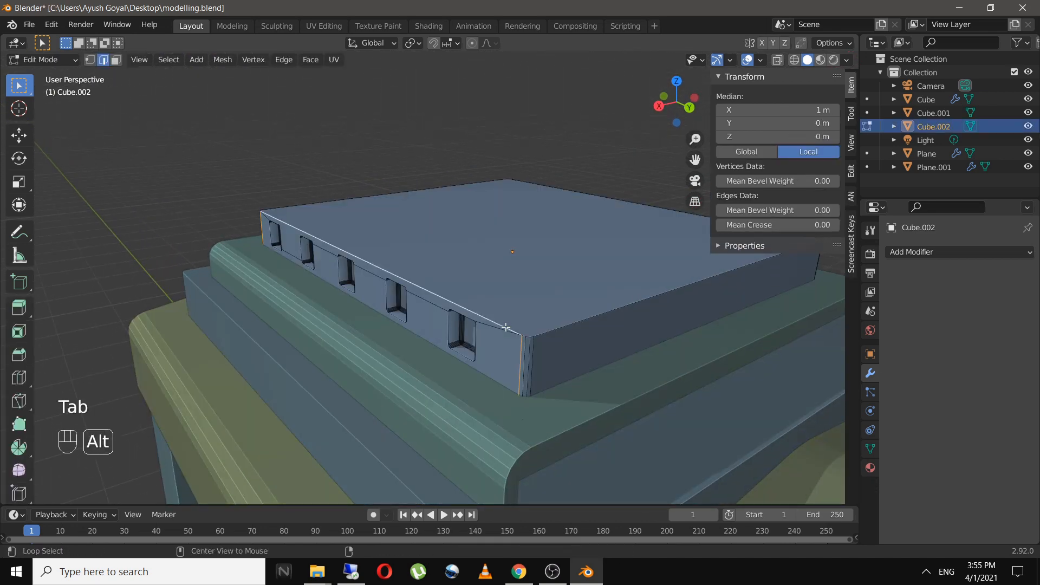
alt+click(506, 327)
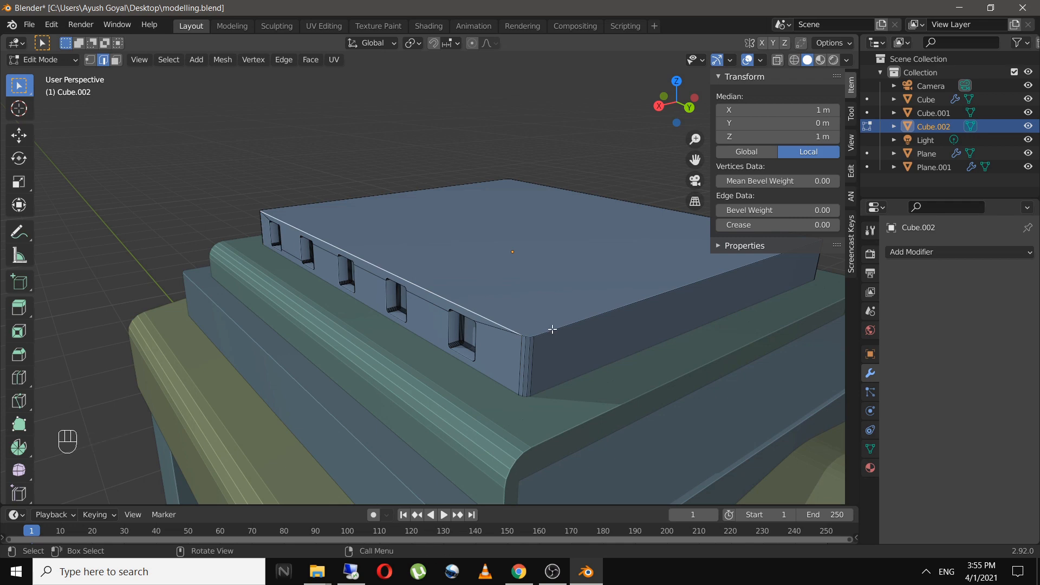
key(Tab)
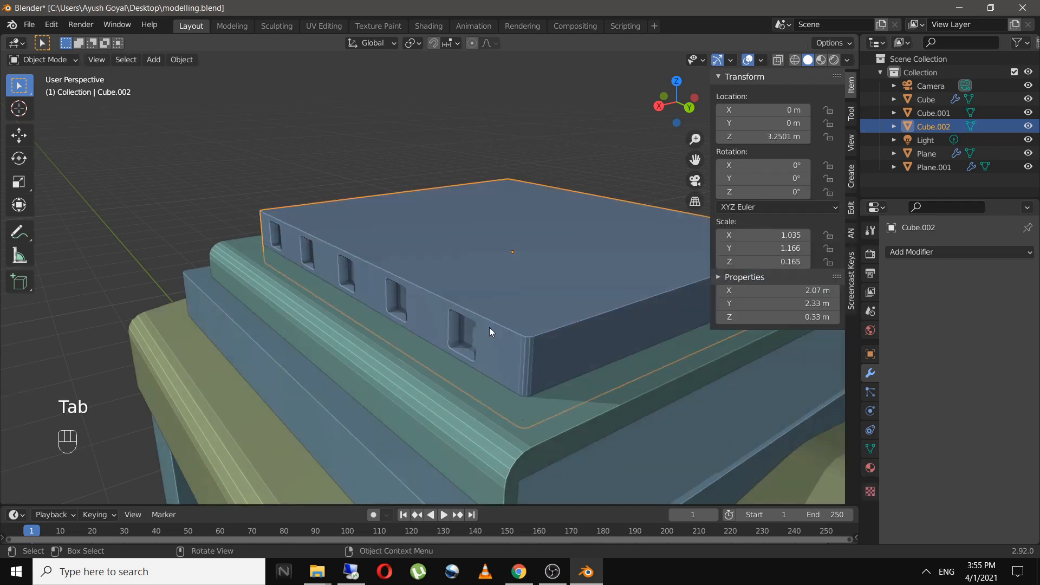
Save the file with the recessed top slab back in Object Mode
scroll(490, 327, down, 2)
key(ctrl+s)
middle_drag(531, 327, 511, 324)
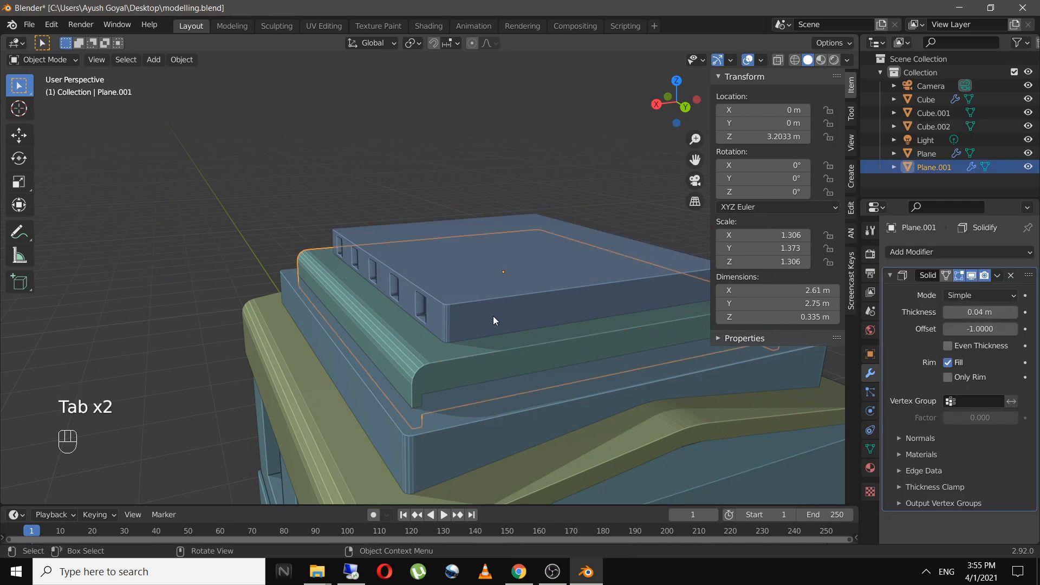
Raise the rounded cover about 0.57 m along Z, above the recessed slab
click(493, 304)
click(440, 365)
key(g)
key(z)
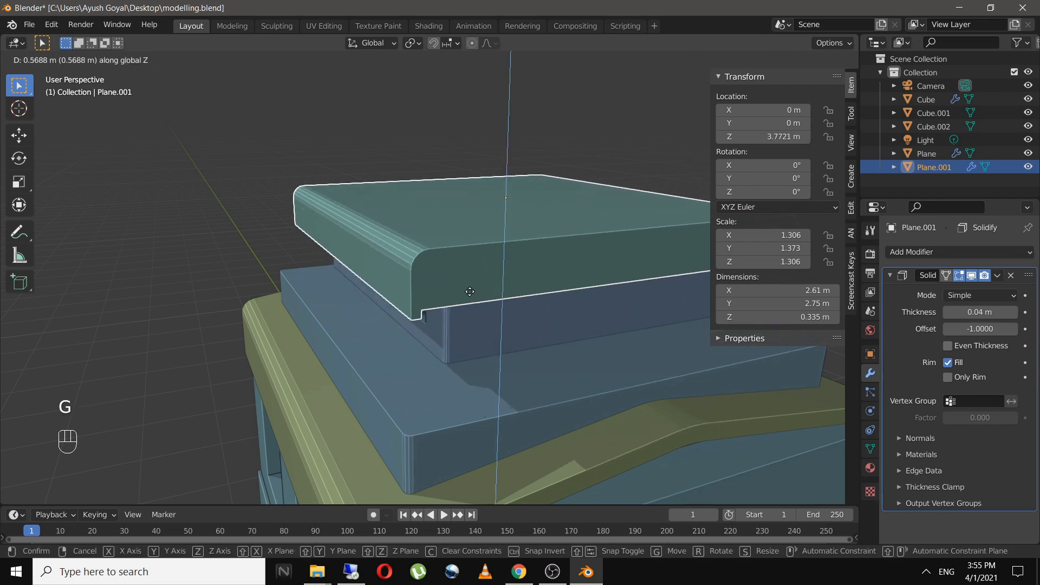
click(470, 291)
Hide the rounded cover, scale the recessed slab up uniformly by about 1.245, and save the file
click(470, 330)
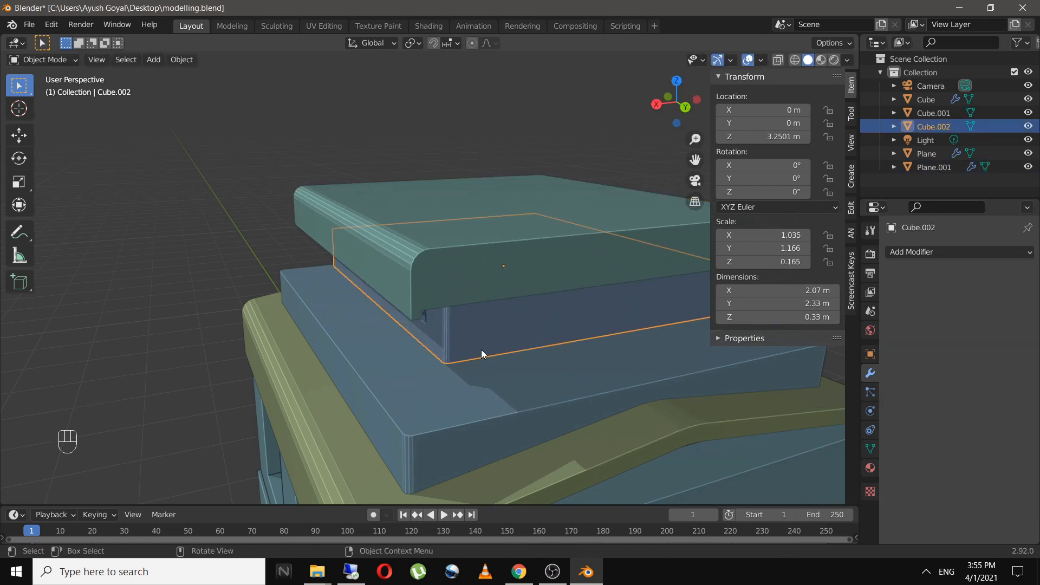
key(KP_7)
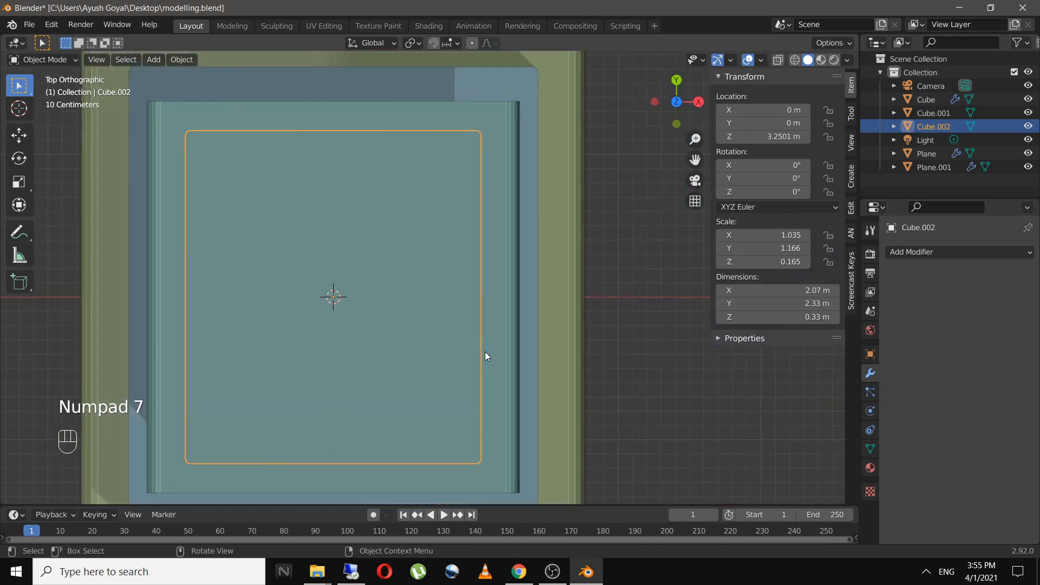
click(486, 352)
key(h)
click(415, 353)
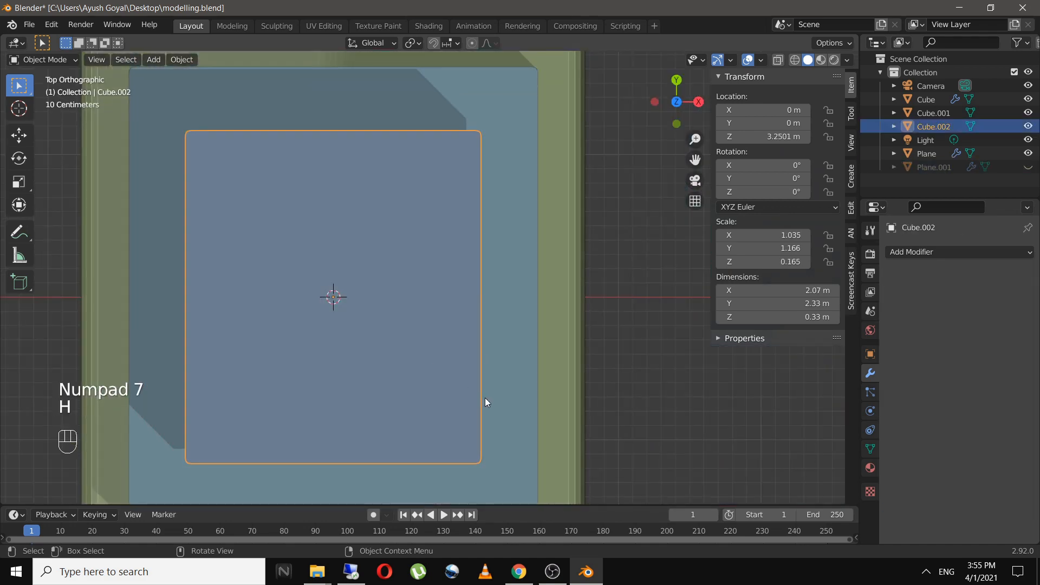
scroll(486, 398, down, 2)
shift+middle_drag(491, 398, 489, 363)
key(s)
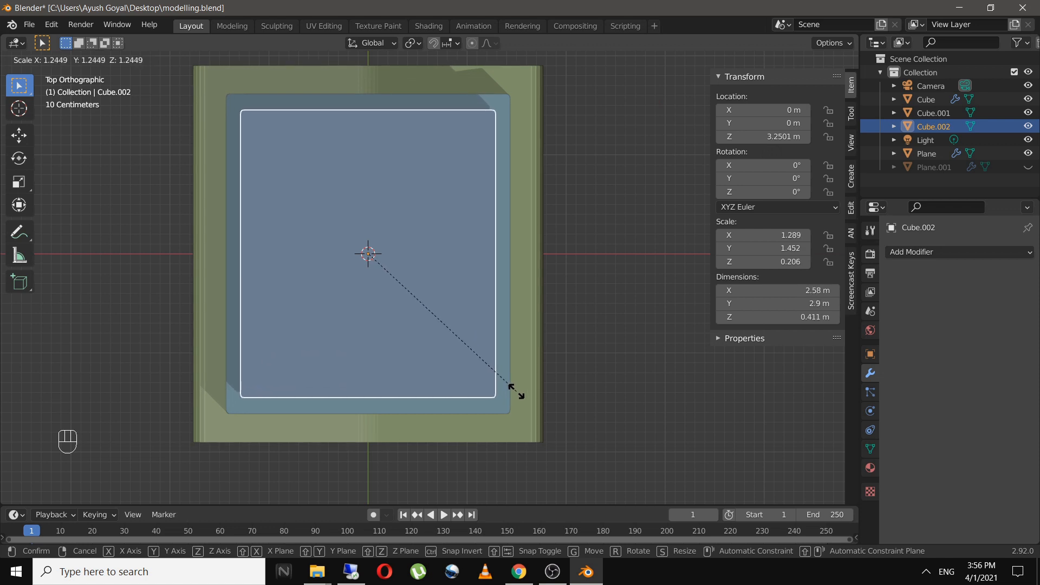
click(530, 374)
key(ctrl+s)
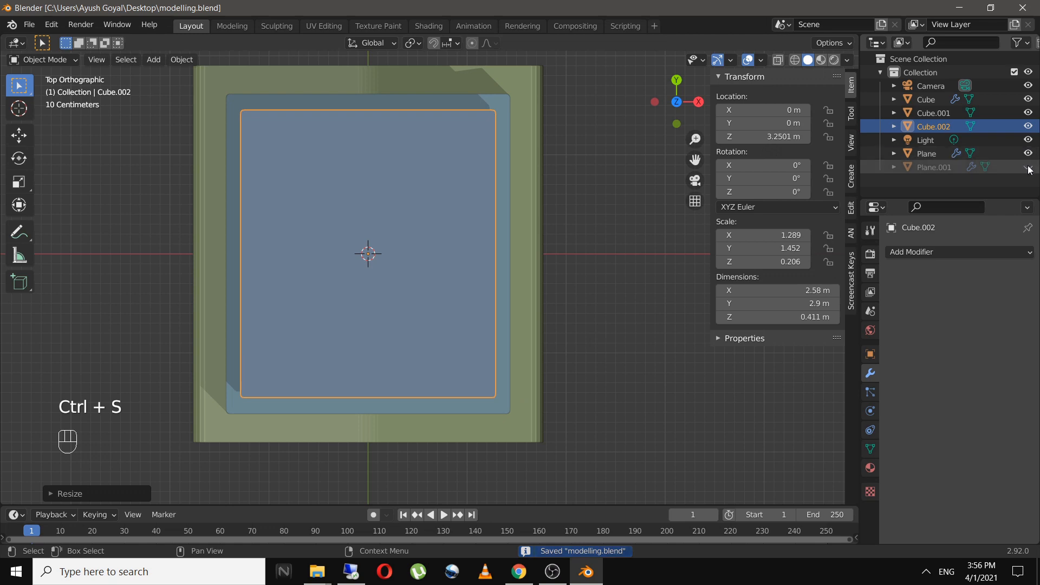
Show the rounded cover again and scale it down uniformly to about 0.916 of its size
middle_drag(585, 335, 392, 227)
key(KP_7)
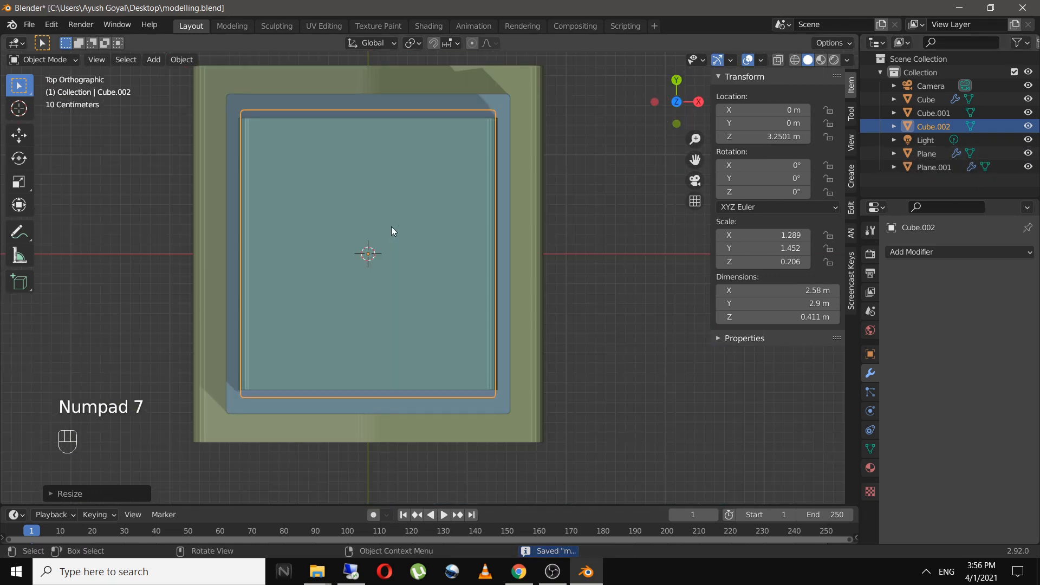
click(482, 344)
key(s)
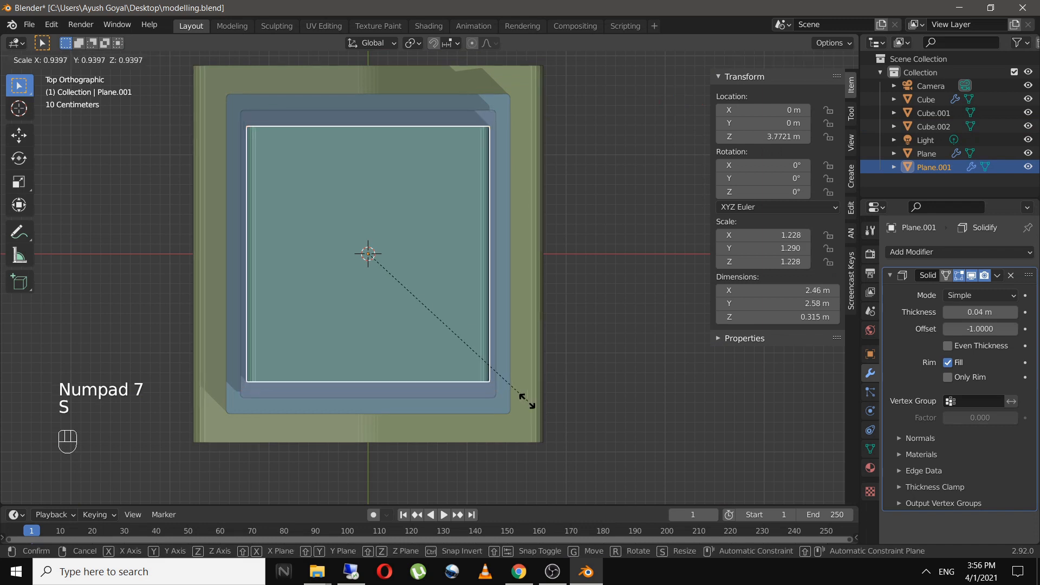
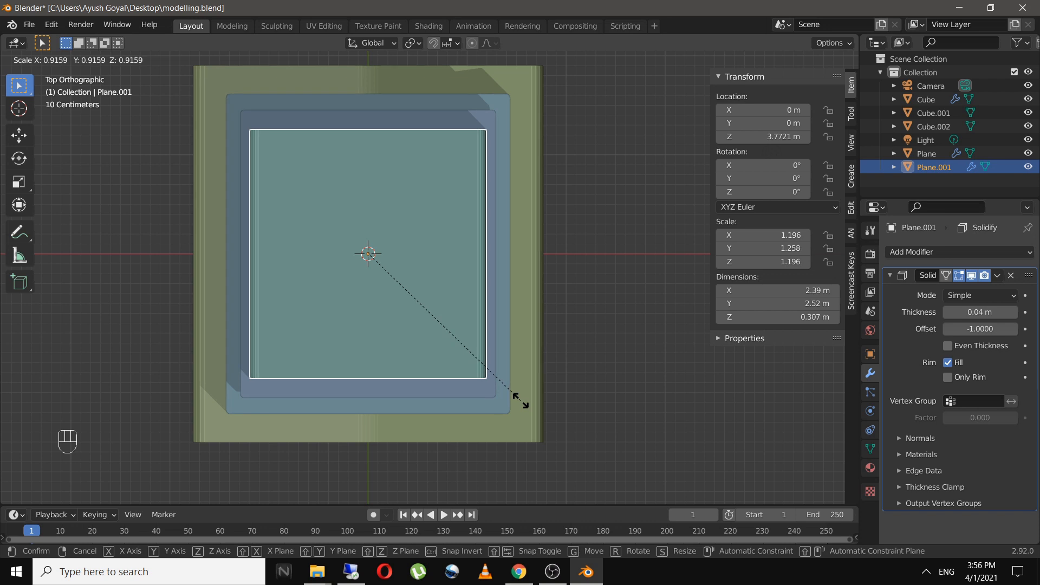
click(521, 400)
Stretch the rounded cover along Y to about 2.64 m and save the file
key(s)
key(y)
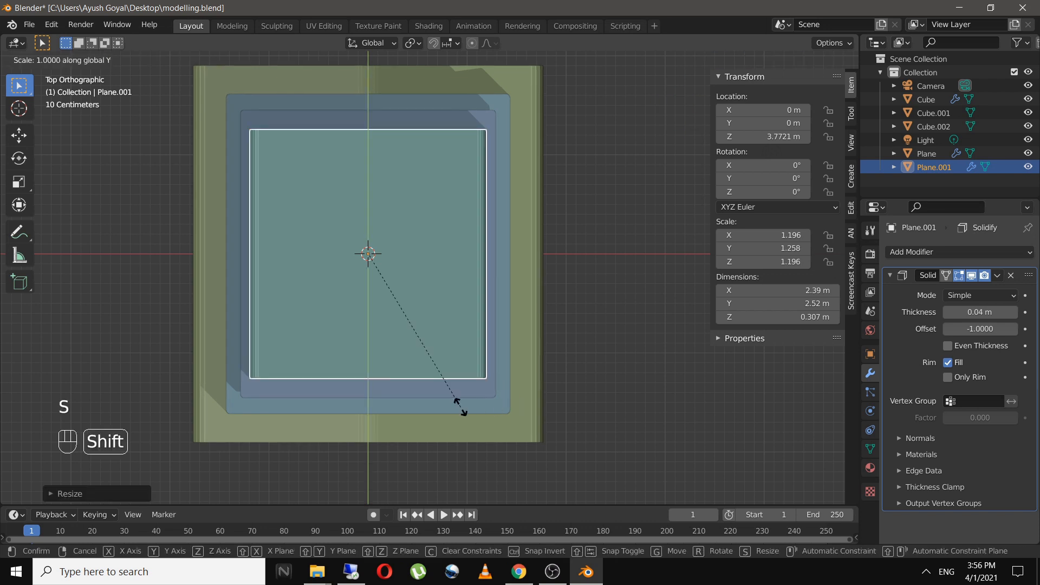
click(545, 458)
click(605, 400)
key(ctrl+s)
Lengthen the rounded cover further along Y to about 2.72 m and save the file
middle_drag(609, 402, 364, 293)
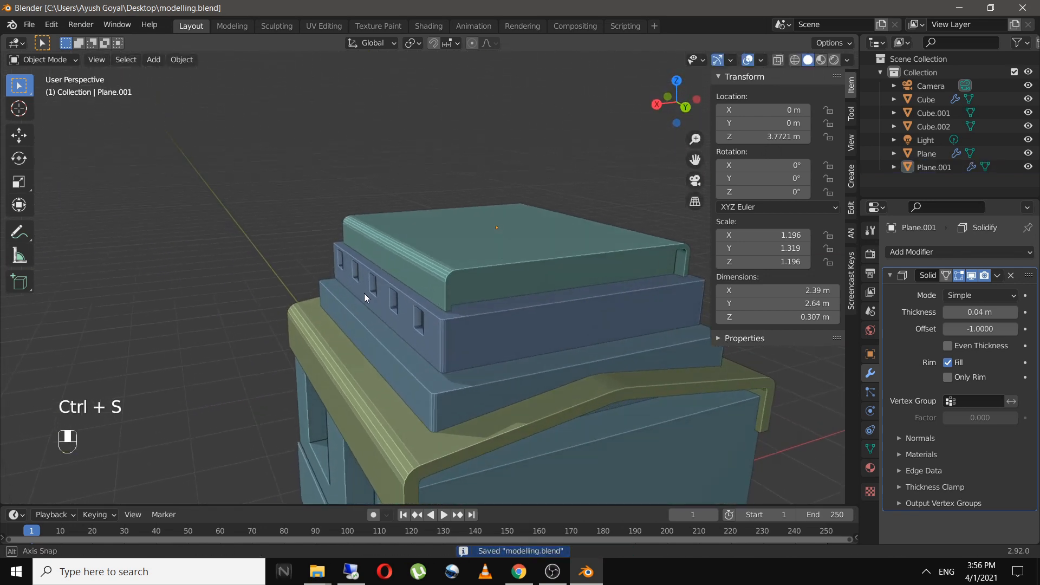
click(447, 266)
key(s)
key(y)
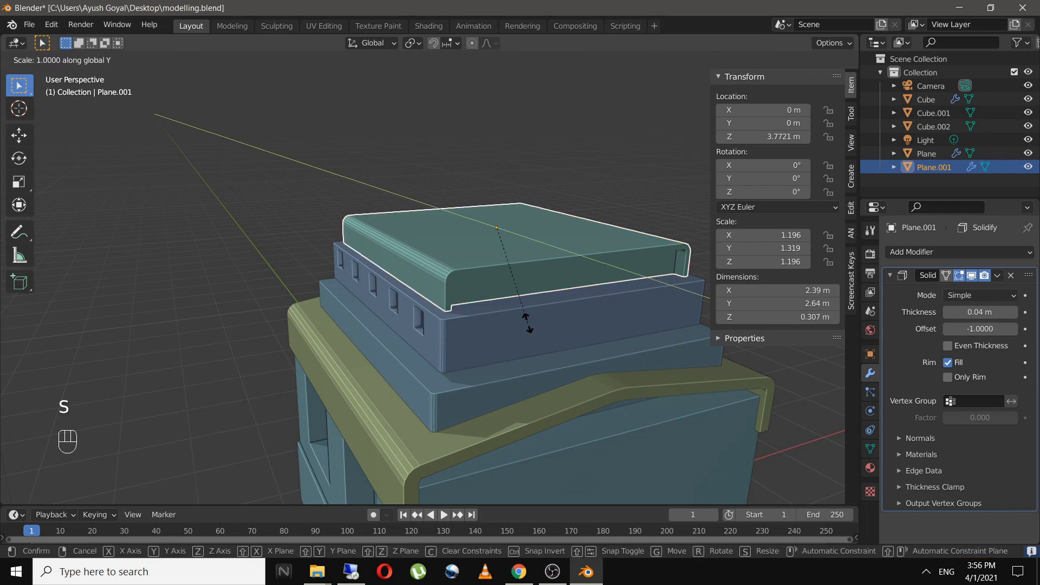
click(552, 347)
key(ctrl+s)
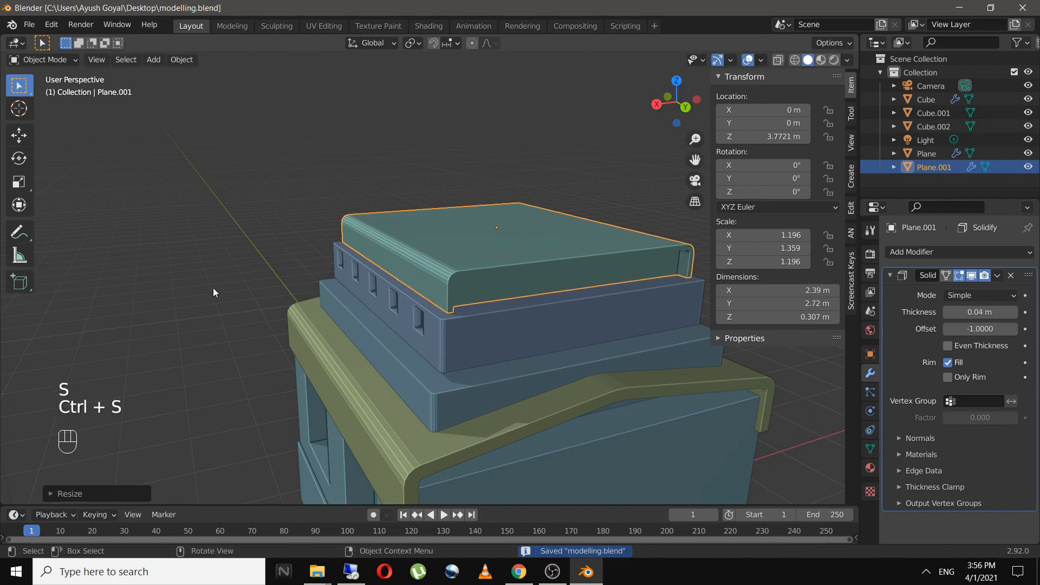
Lower the rounded cover about 0.07 m along Z onto the recessed slab, deselect it and save the file
scroll(410, 341, up, 2)
scroll(418, 239, up, 4)
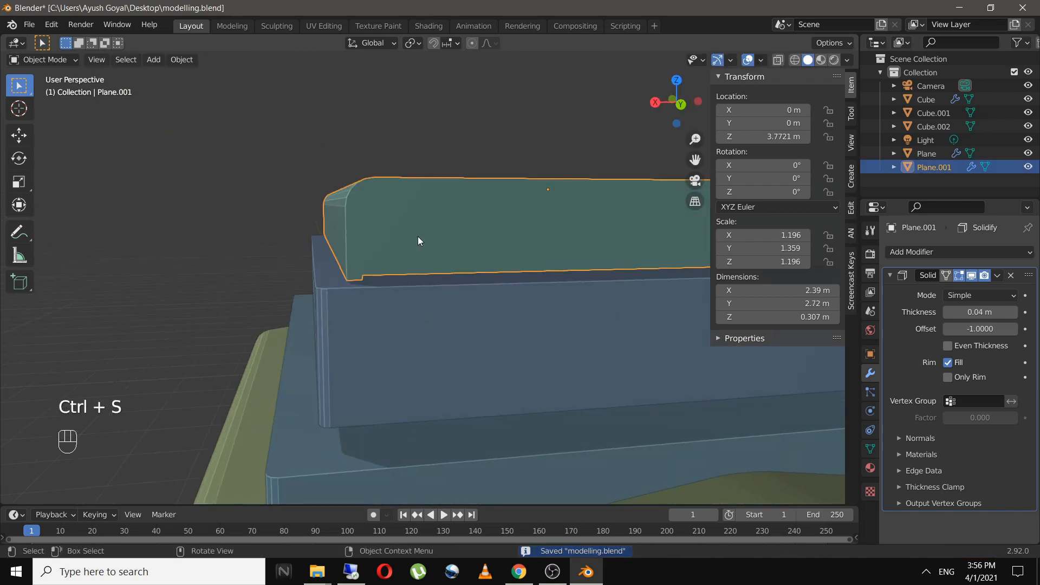
key(g)
key(z)
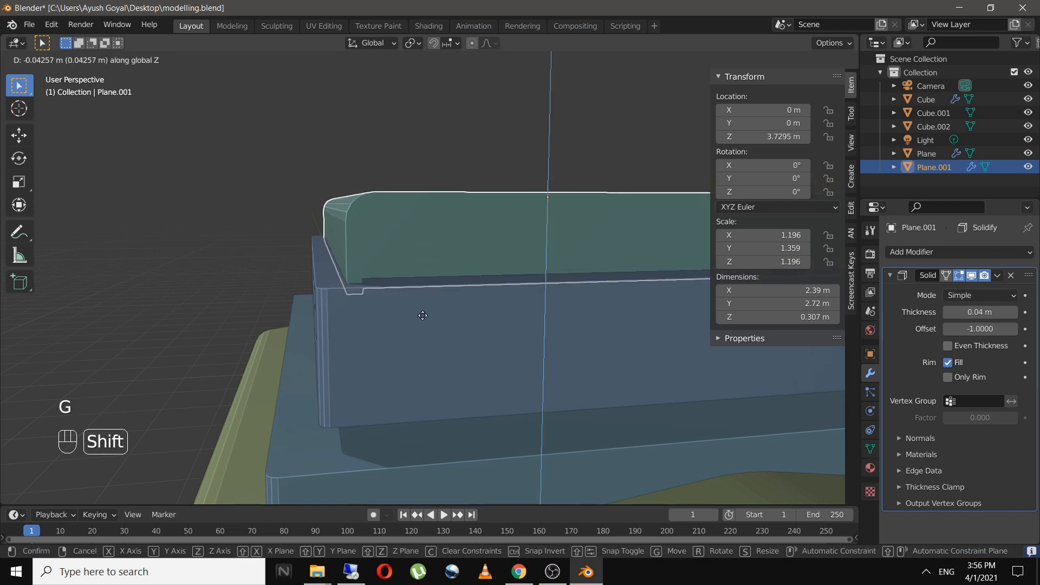
click(428, 362)
click(226, 273)
scroll(228, 275, down, 2)
middle_drag(263, 306, 343, 314)
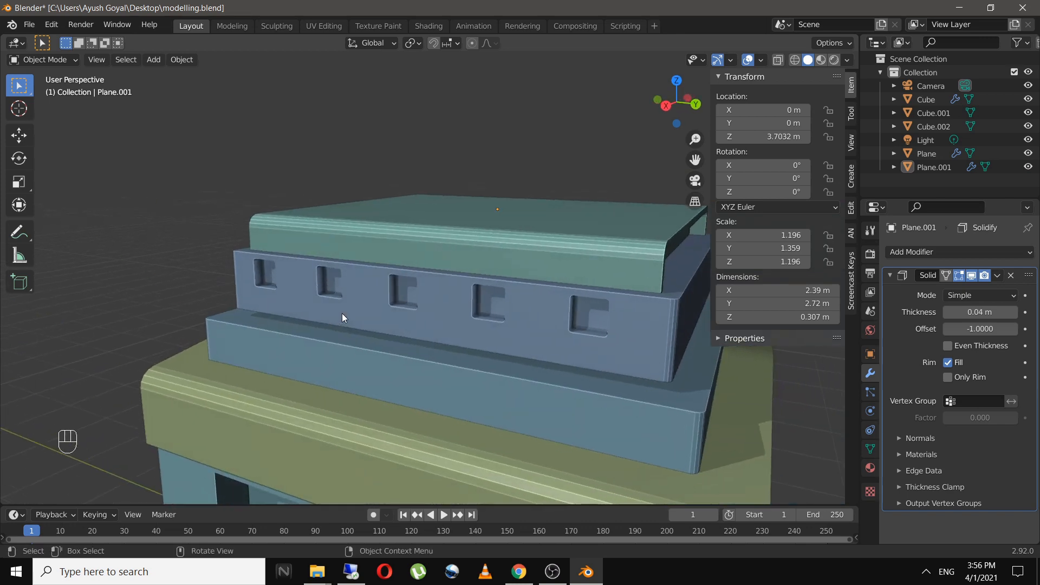
key(ctrl+s)
Lower the recessed slab and its cover together about 0.21 m along Z into the slab below, and save the file
click(469, 313)
shift+click(490, 248)
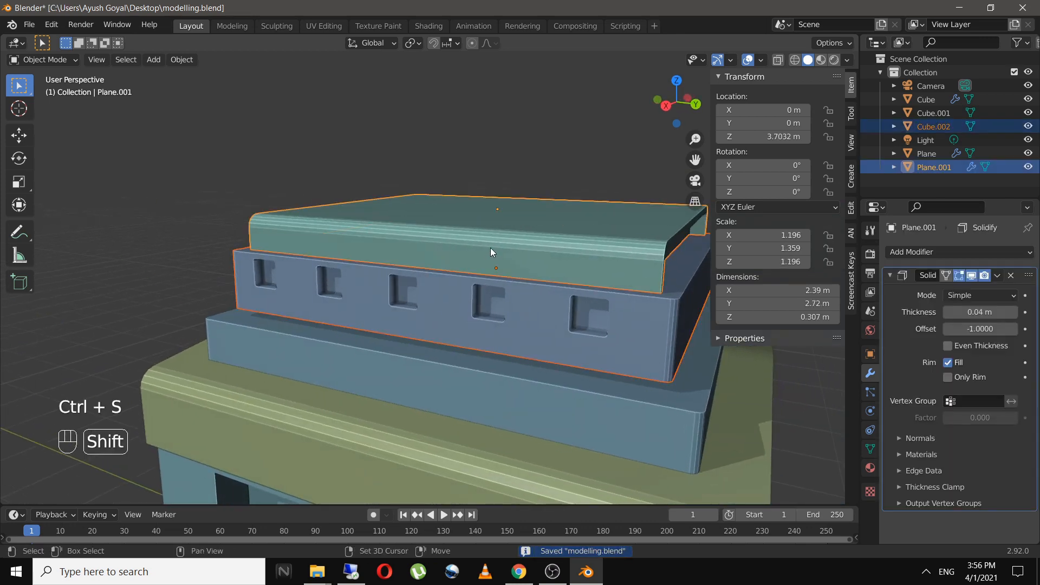
key(g)
key(z)
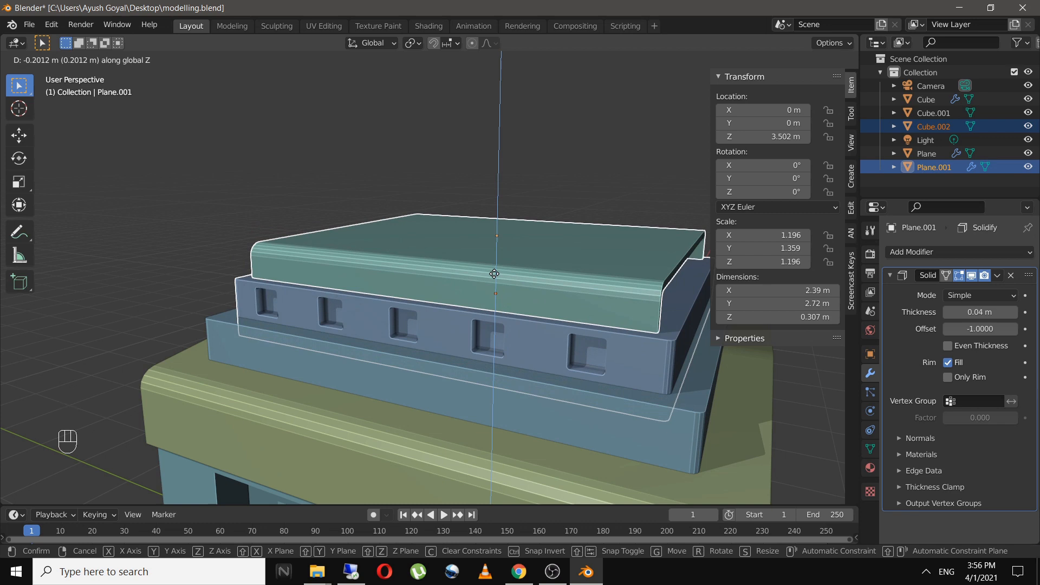
click(494, 275)
key(ctrl+s)
scroll(603, 330, down, 6)
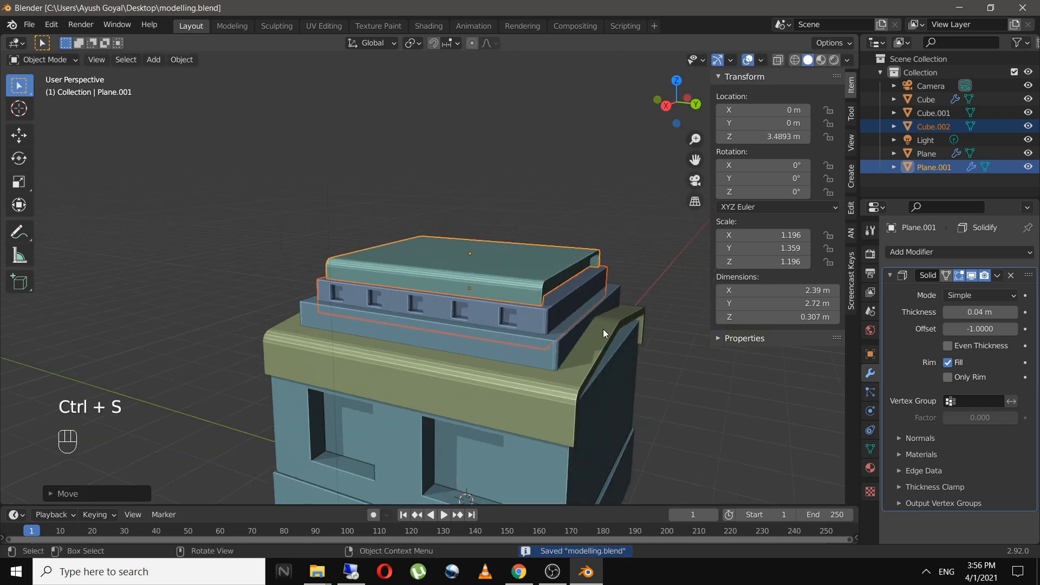
Deselect everything, examine the stacked slabs and the main roof from several angles, and save the file
click(671, 291)
middle_drag(670, 291, 423, 337)
key(ctrl+s)
shift+middle_drag(340, 230, 521, 306)
scroll(415, 340, up, 3)
key(ctrl+s)
shift+middle_drag(461, 337, 586, 209)
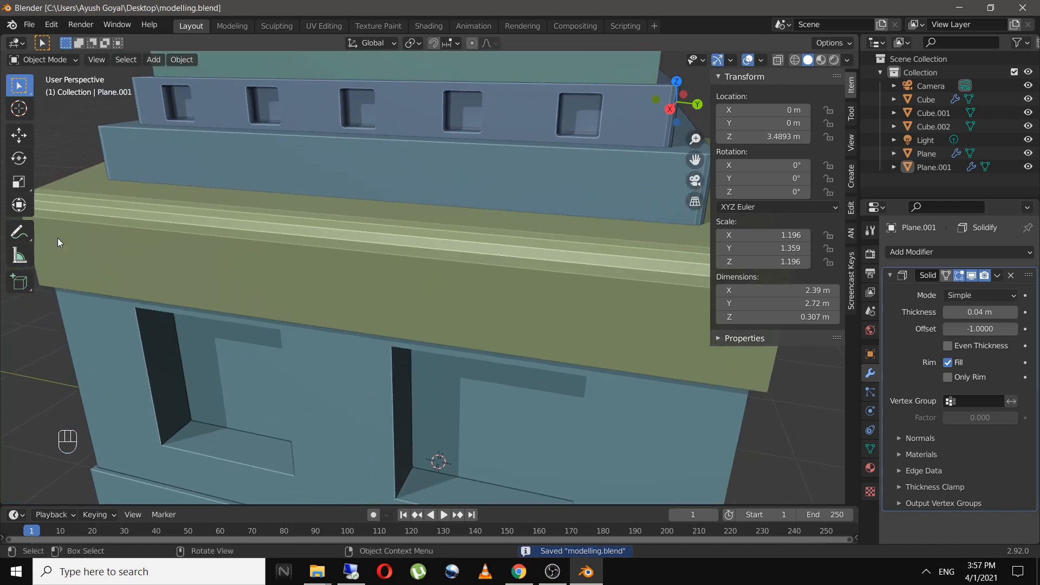
scroll(486, 291, down, 5)
shift+middle_drag(485, 292, 452, 285)
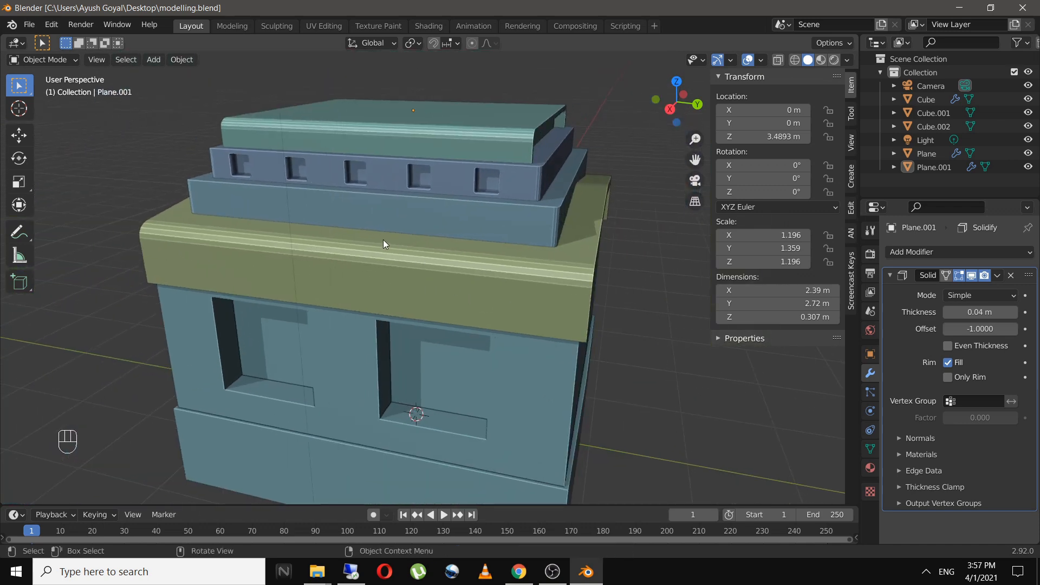
Hide the rounded cover and both slabs stacked on the main roof
click(410, 143)
shift+click(422, 174)
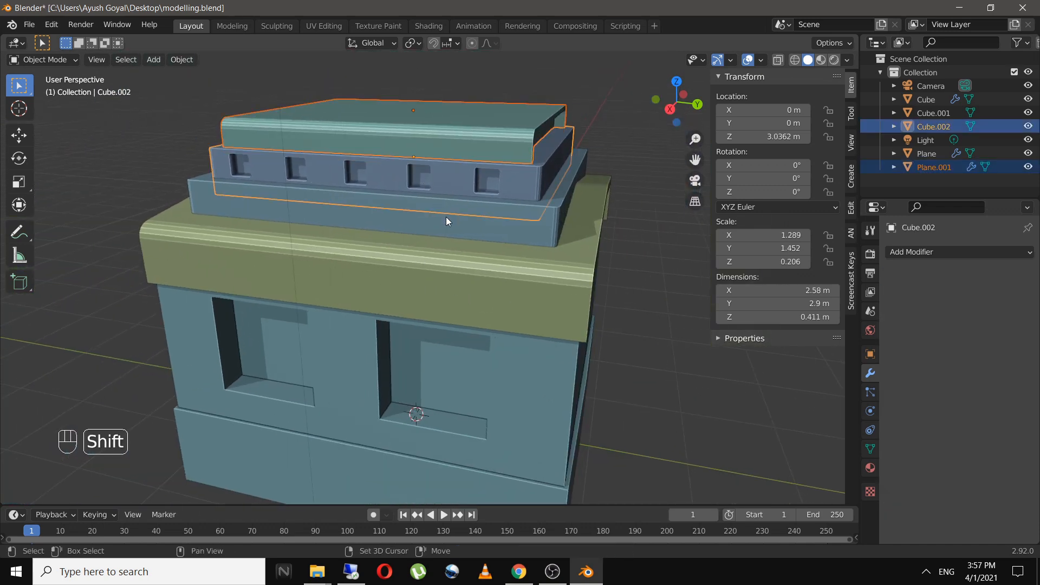
shift+click(447, 217)
key(h)
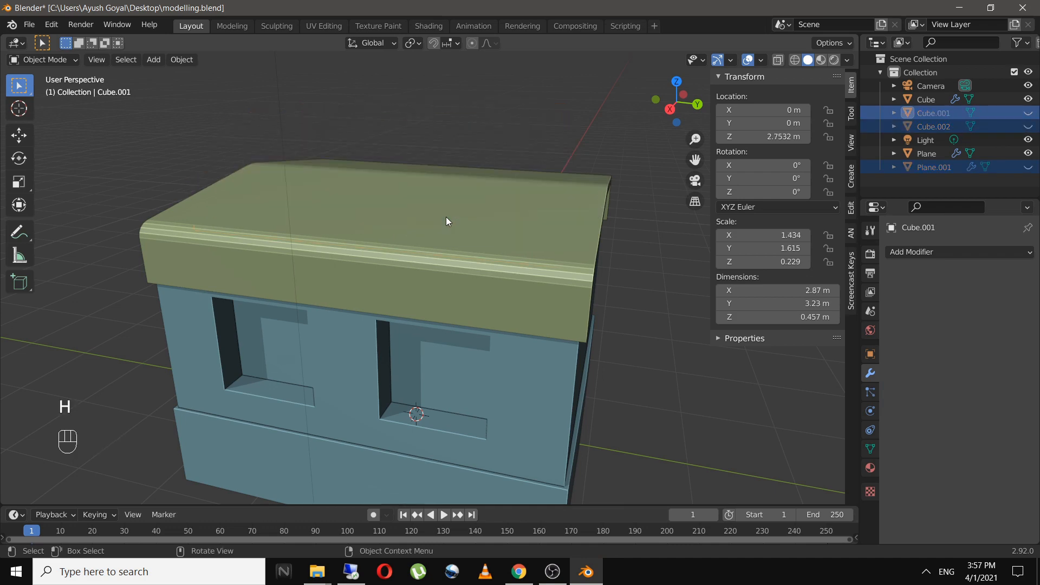
Cut five evenly spaced edge loops across the main roof's slopes in Edit Mode, without sliding them
click(426, 249)
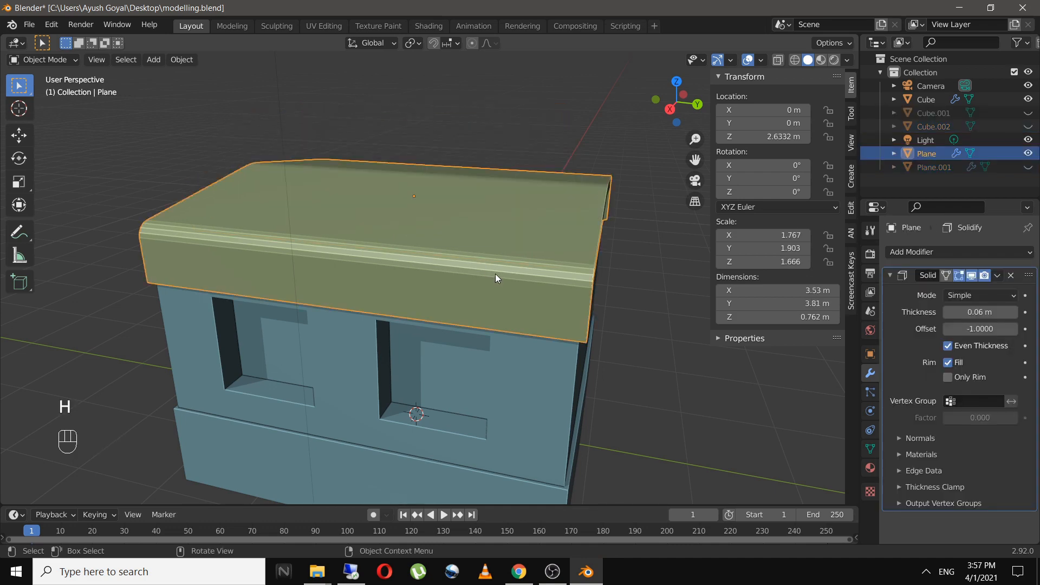
key(Tab)
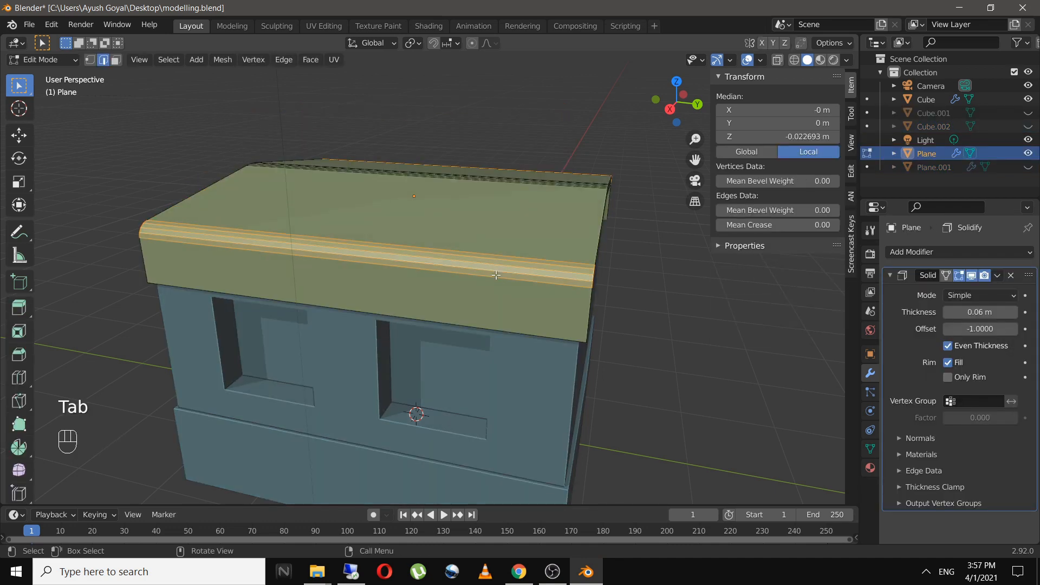
click(699, 323)
middle_drag(699, 324, 522, 335)
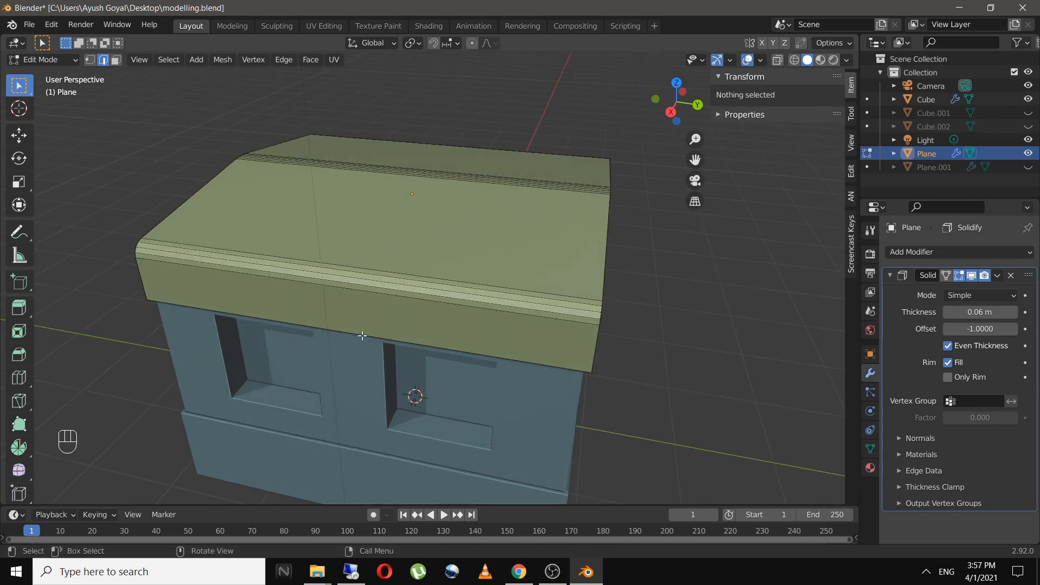
key(ctrl+r)
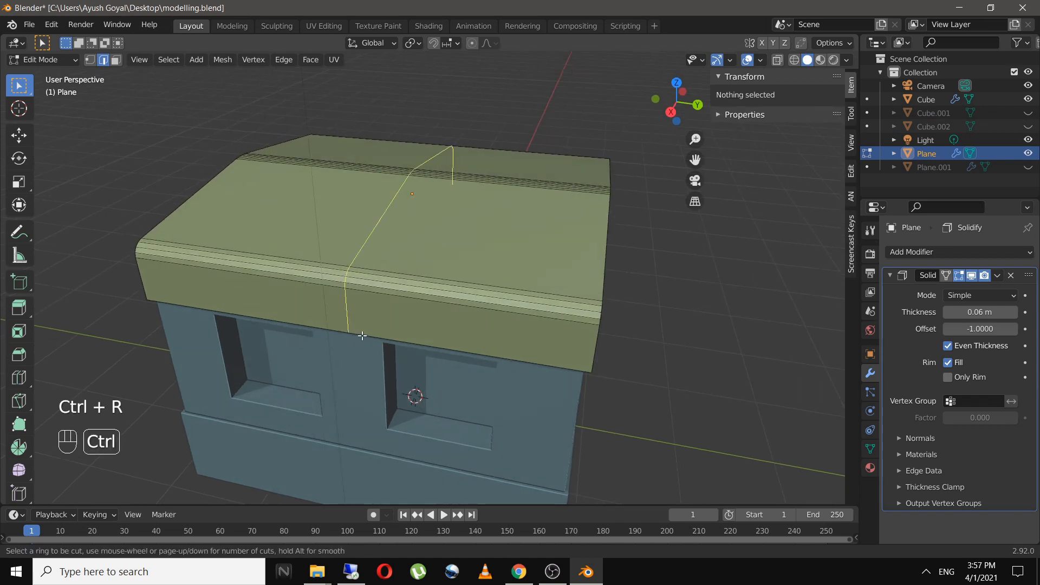
scroll(362, 336, up, 4)
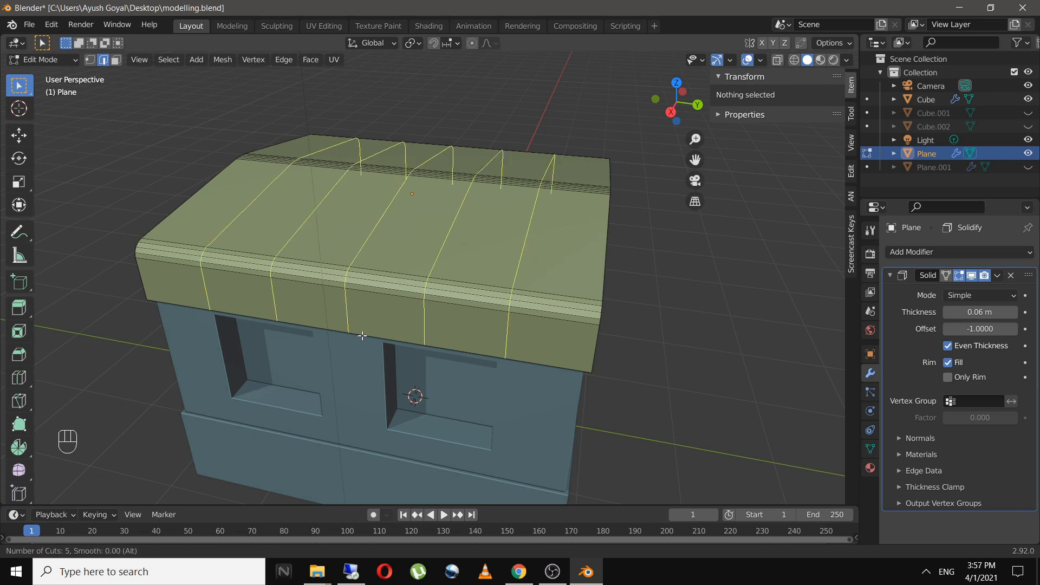
click(362, 336)
right_click(362, 336)
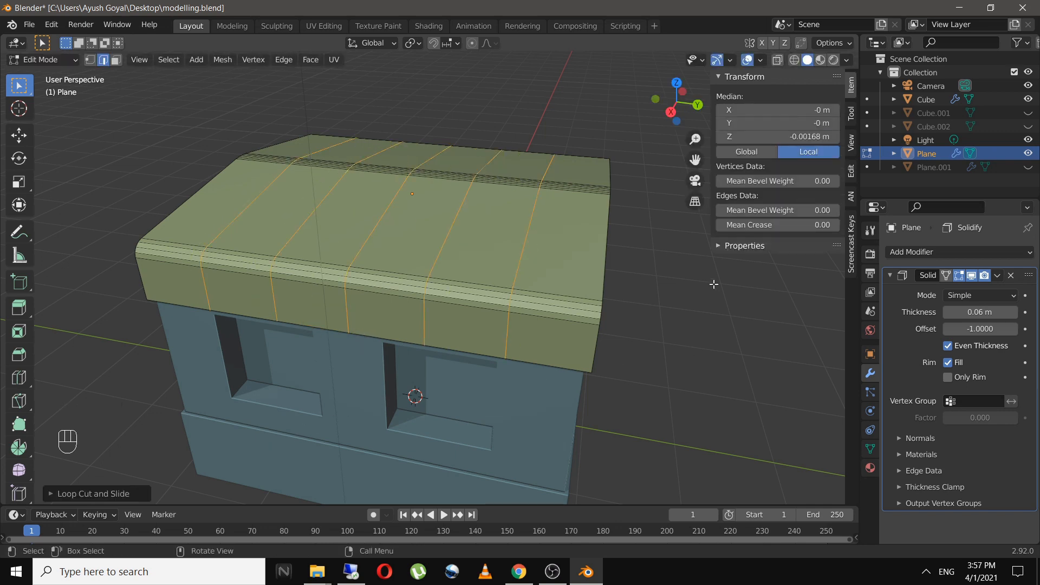
Bevel the five roof loops into narrow strips with one segment and a width of about 0.015 m, keeping them selected
key(ctrl+b)
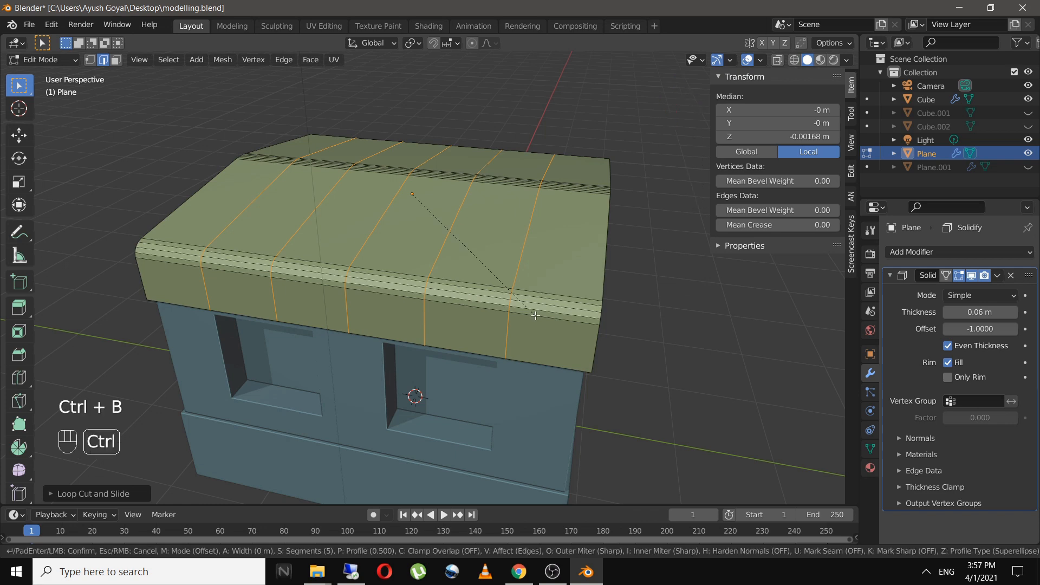
key(shift)
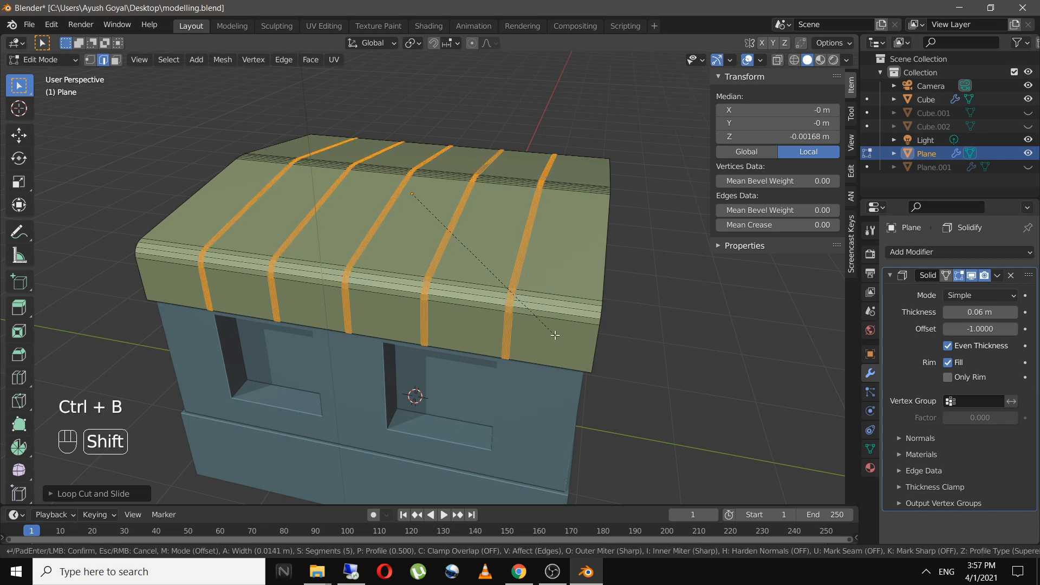
scroll(555, 335, down, 4)
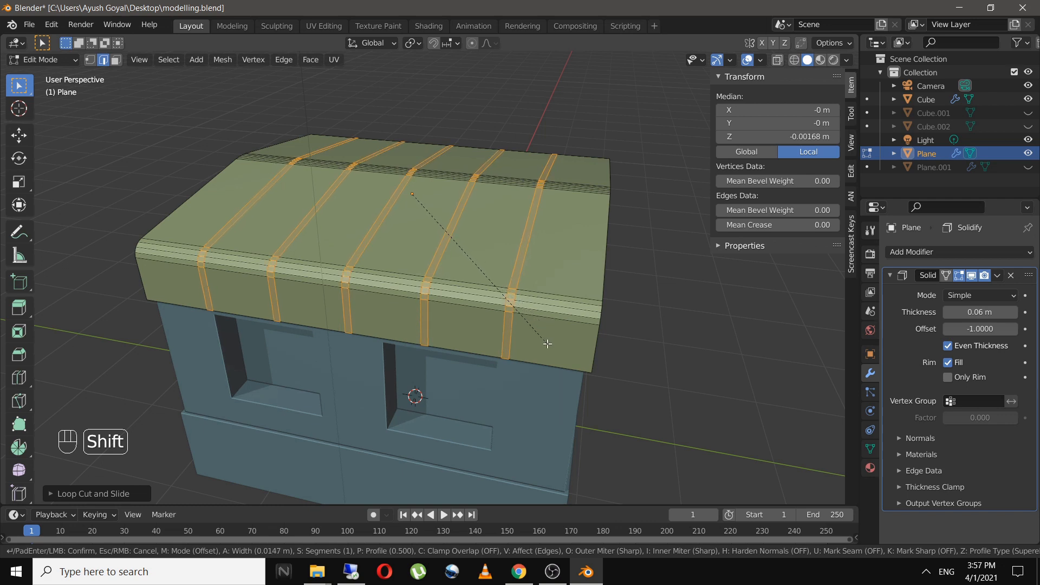
click(548, 344)
click(663, 339)
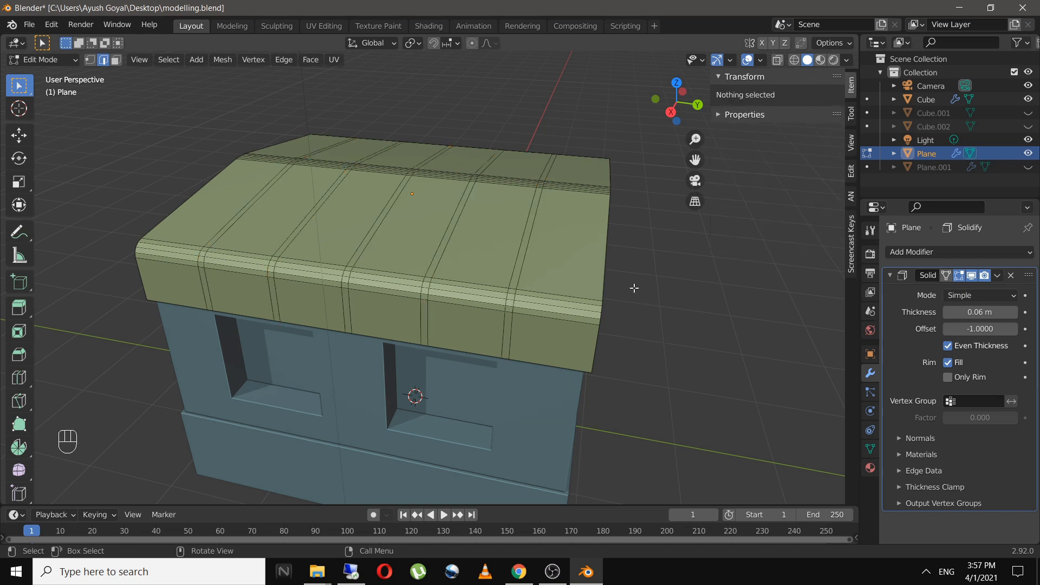
middle_drag(635, 288, 578, 301)
key(ctrl+z)
Extrude the five roof strips inward along their normals by about 0.023 m, return to Object Mode and save the file
mouse_move(525, 329)
middle_down()
mouse_move(577, 318)
mouse_move(534, 345)
mouse_move(566, 331)
mouse_move(484, 325)
mouse_move(521, 312)
middle_up()
scroll(501, 327, up, 2)
scroll(500, 328, down, 4)
key(3)
middle_drag(254, 289, 293, 317)
shift+middle_drag(541, 321, 477, 277)
scroll(499, 268, down, 3)
key(alt+e)
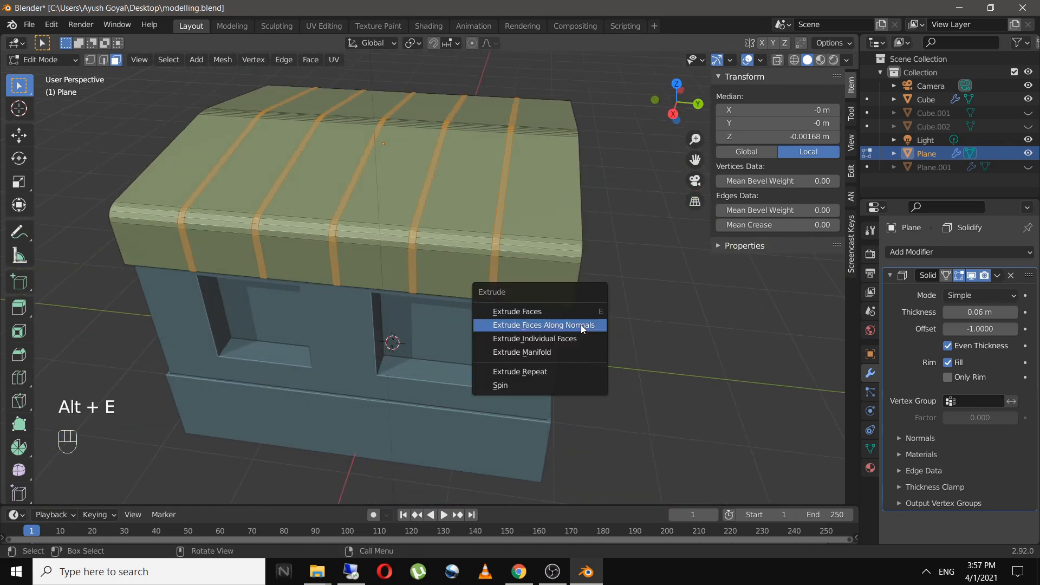
click(581, 324)
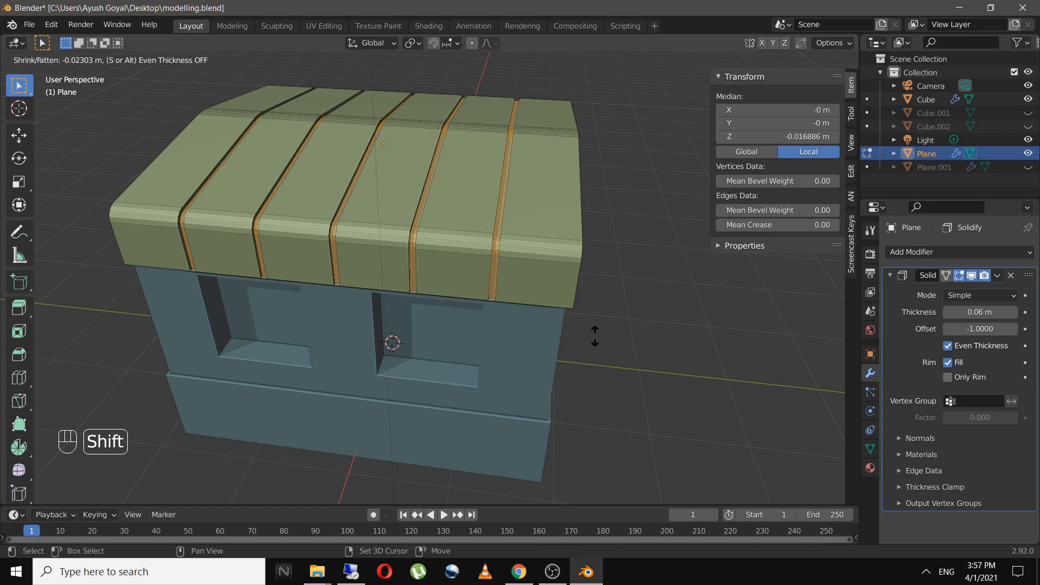
click(595, 336)
key(alt+a)
middle_drag(627, 281, 464, 272)
key(Tab)
key(ctrl+s)
middle_drag(551, 271, 434, 294)
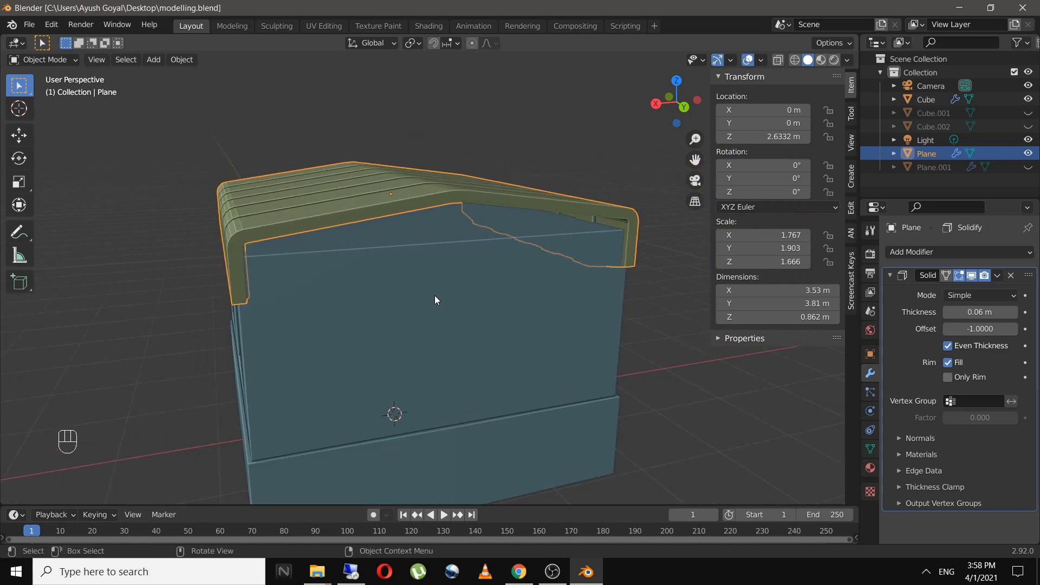
Unhide both stacked slabs and the rounded cover above the main roof
click(1028, 113)
click(1029, 126)
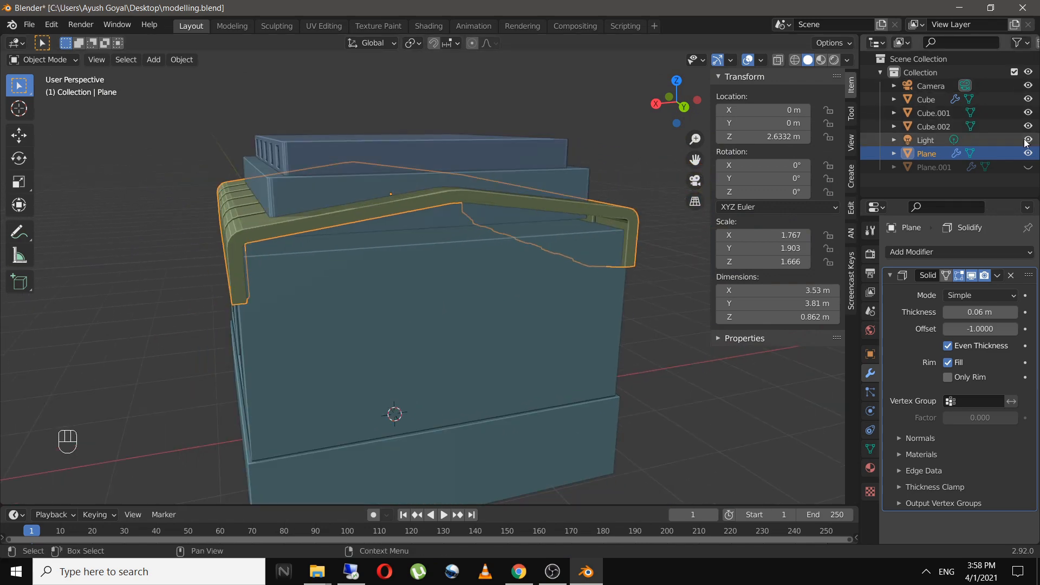
click(1028, 167)
Cut four evenly spaced edge loops across the rounded cover in Edit Mode, without sliding them
click(411, 171)
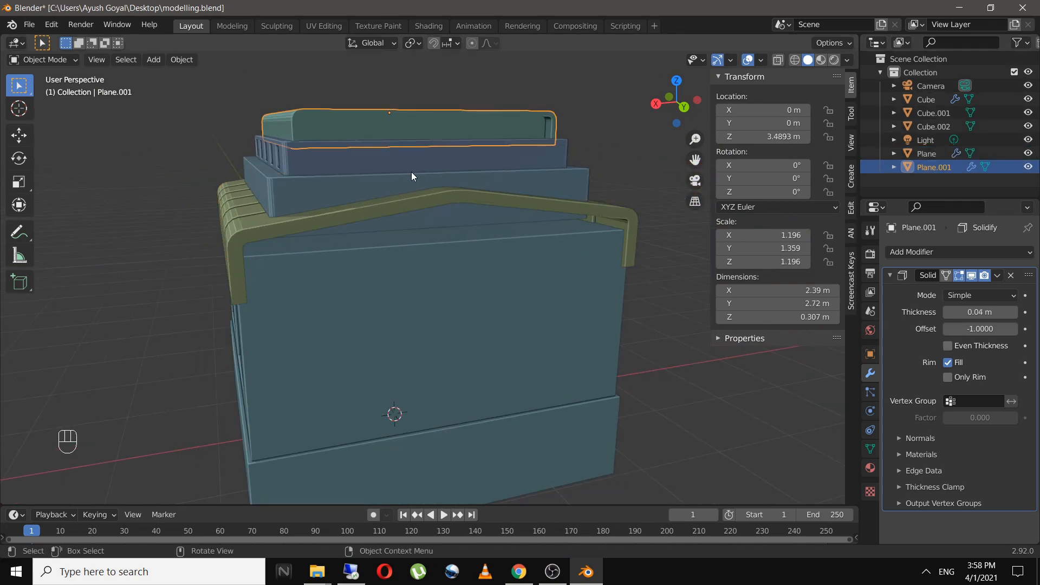
middle_drag(412, 172, 421, 235)
key(Tab)
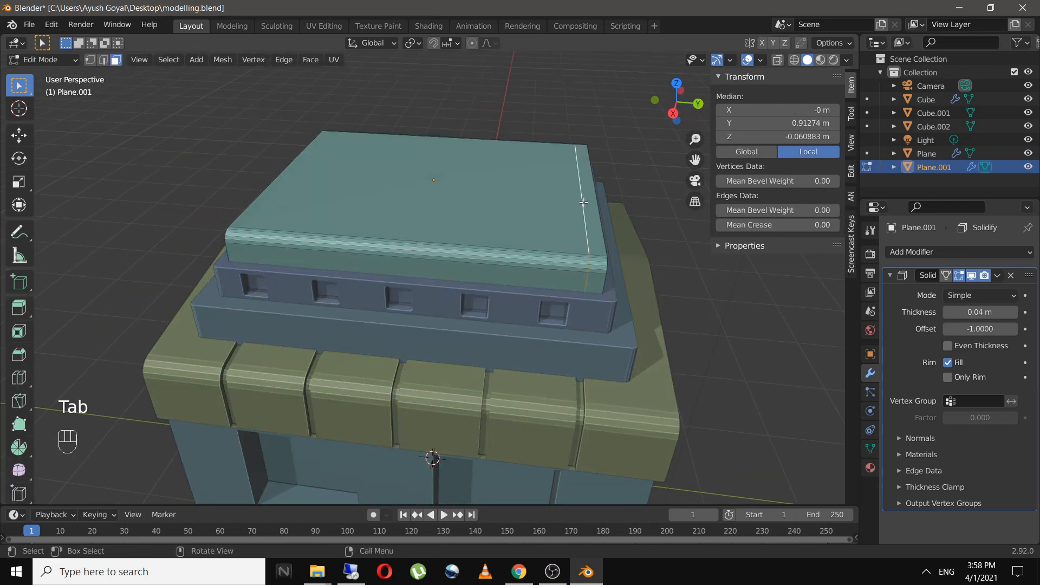
key(f)
middle_drag(583, 208, 546, 233)
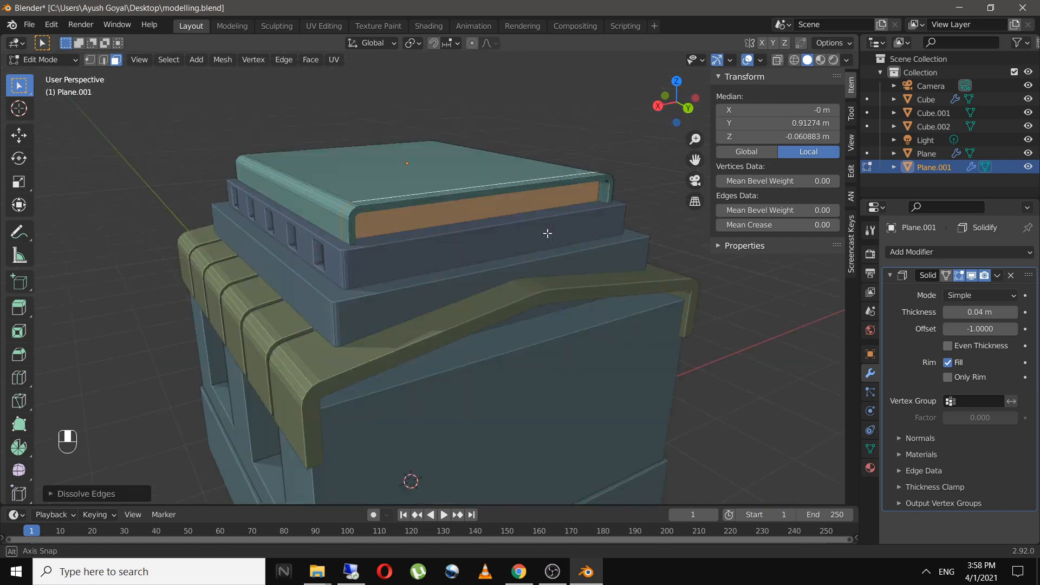
key(Tab)
click(516, 235)
click(516, 235)
key(Tab)
key(ctrl+r)
scroll(426, 244, up, 3)
click(426, 243)
right_click(426, 242)
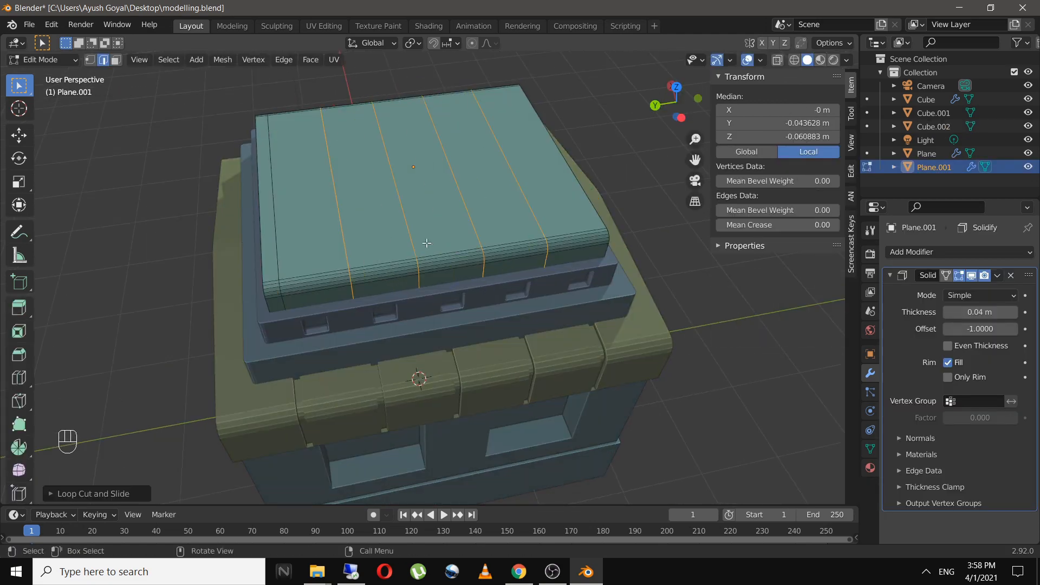
Bevel the rounded cover's four edge loops into narrow strips and switch to face selection with the strips kept selected
middle_drag(425, 242, 564, 249)
key(ctrl+b)
click(604, 251)
click(603, 252)
scroll(603, 252, up, 4)
key(ctrl+z)
key(3)
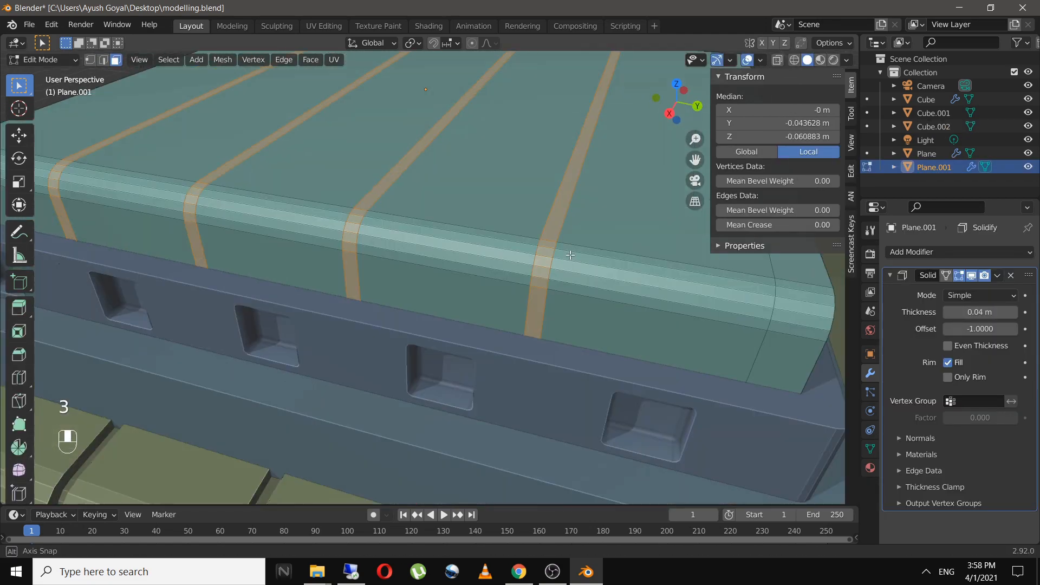
Extrude the cover's four strips inward along their normals to form grooves, then return to Object Mode and save the file
key(alt+e)
click(504, 206)
click(519, 226)
key(Tab)
key(ctrl+s)
key(ctrl+s)
Scale the lower slab along the Z axis to a height of about 0.435 m
middle_drag(386, 285, 501, 274)
drag(392, 152, 561, 357)
key(s)
key(z)
click(515, 313)
middle_drag(512, 347, 499, 317)
click(588, 298)
Move the lower slab's underside down along Z in Edit Mode to an overall height of about 0.553 m, and save the file
click(453, 175)
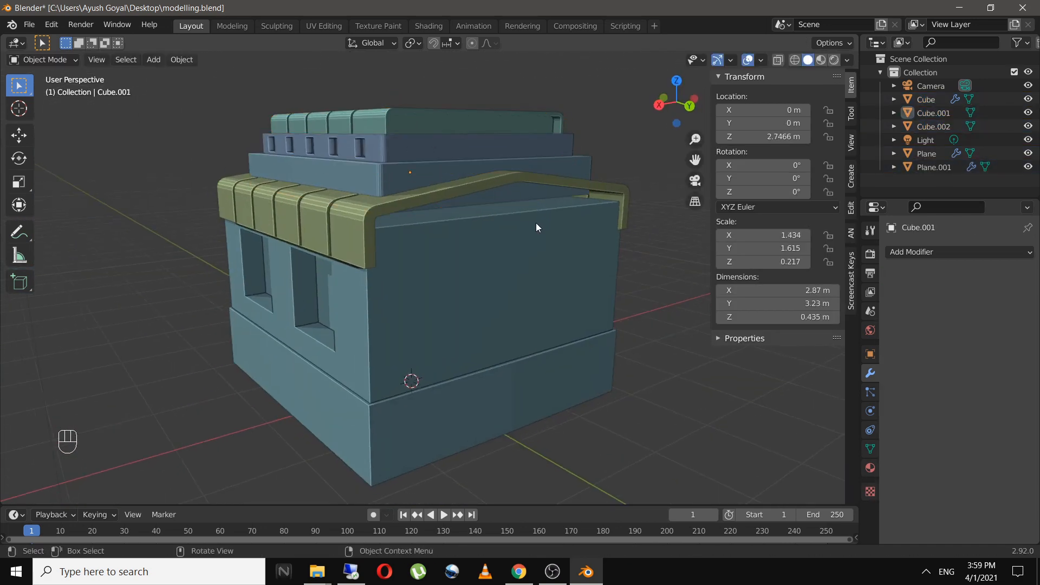
scroll(535, 223, up, 5)
key(Tab)
click(393, 78)
key(g)
key(z)
click(419, 241)
key(Tab)
key(ctrl+s)
click(687, 310)
scroll(687, 310, down, 2)
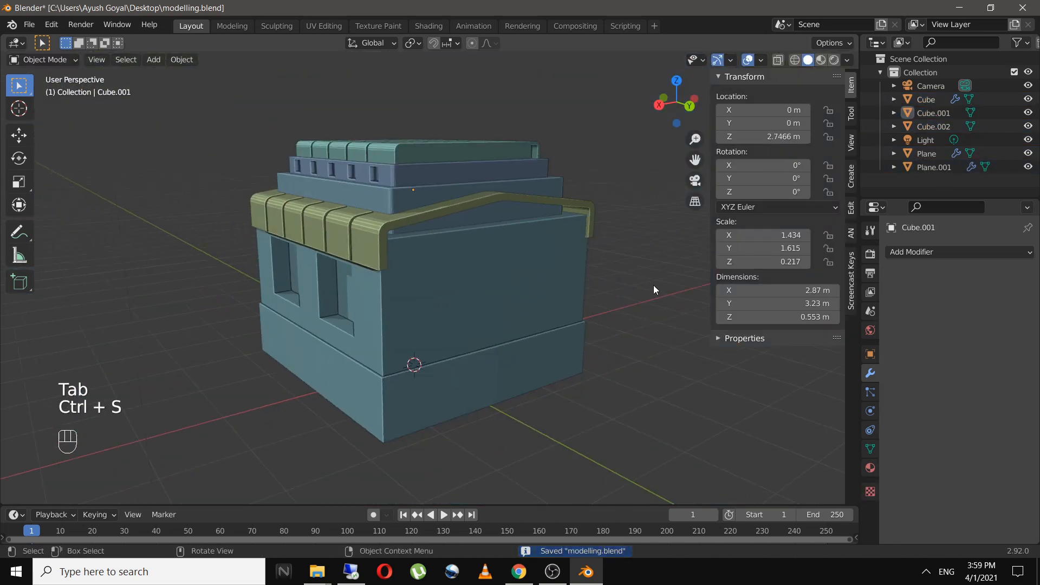
shift+middle_drag(640, 283, 580, 279)
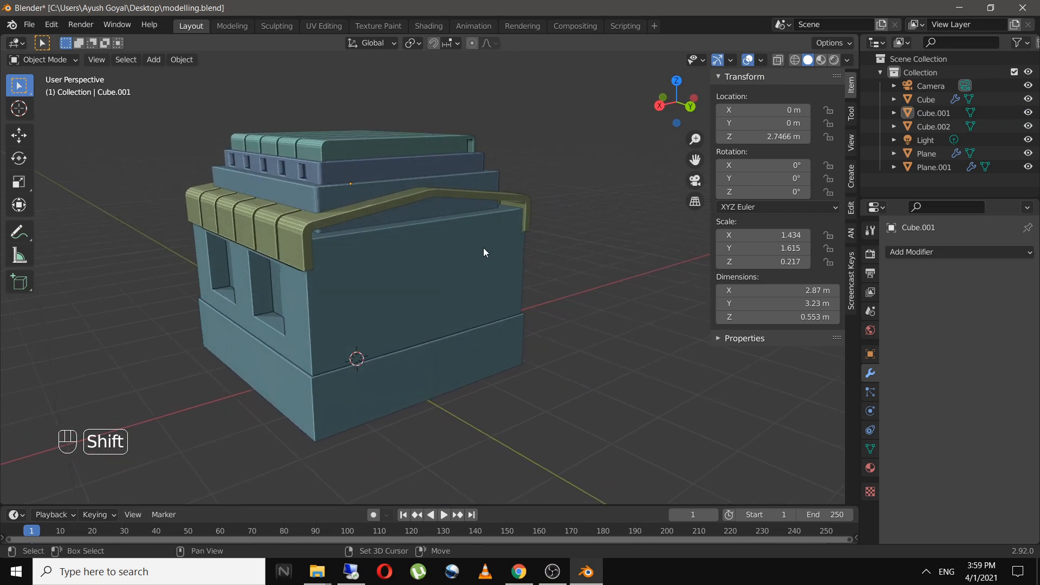
shift+middle_drag(484, 248, 533, 316)
key(ctrl+s)
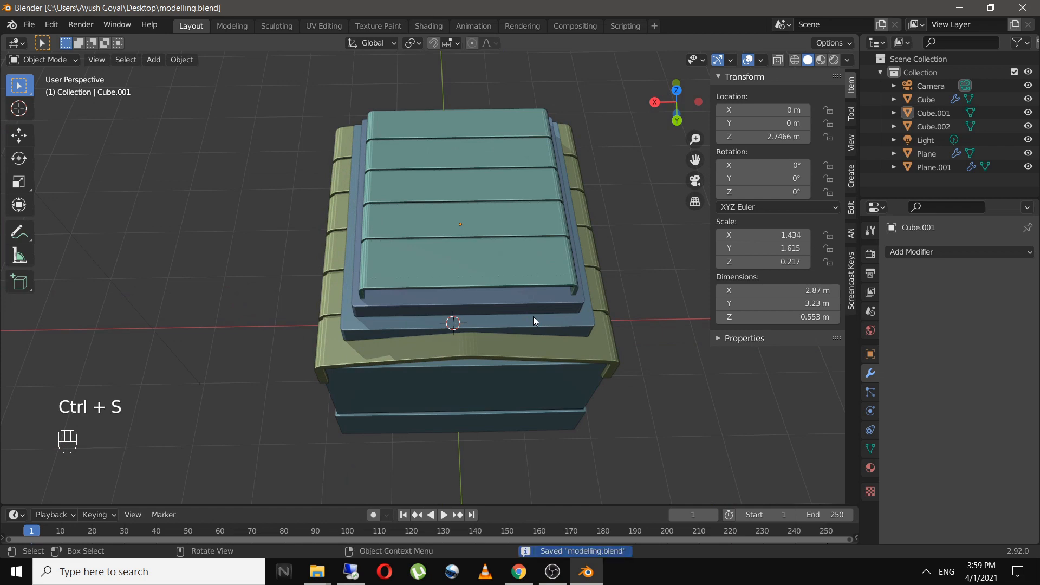
Add a cube in top view and scale it uniformly to about 0.82 m per side
key(KP_7)
key(shift+a)
mouse_move(524, 313)
mouse_move(512, 291)
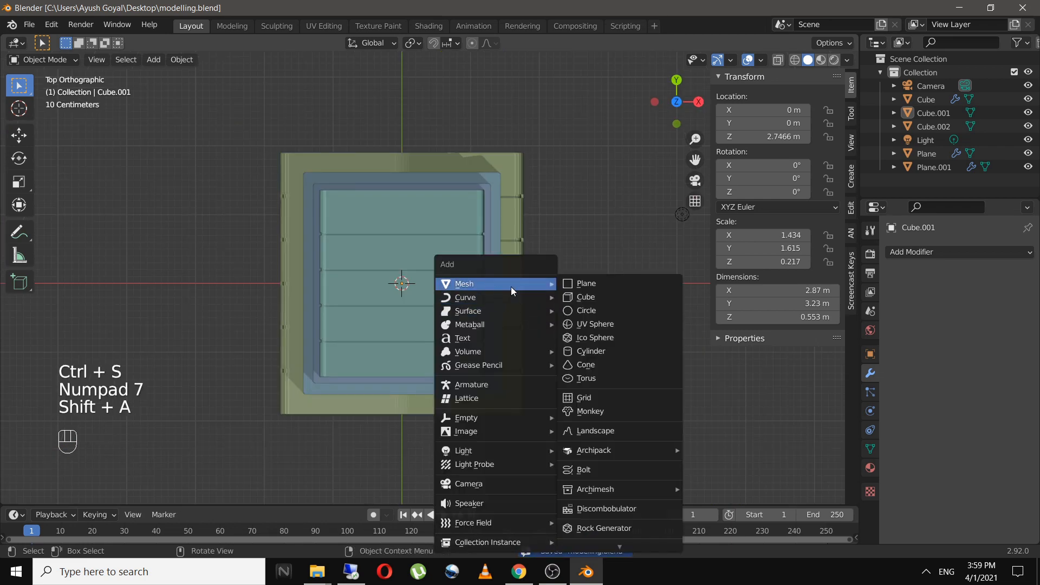
click(608, 296)
key(s)
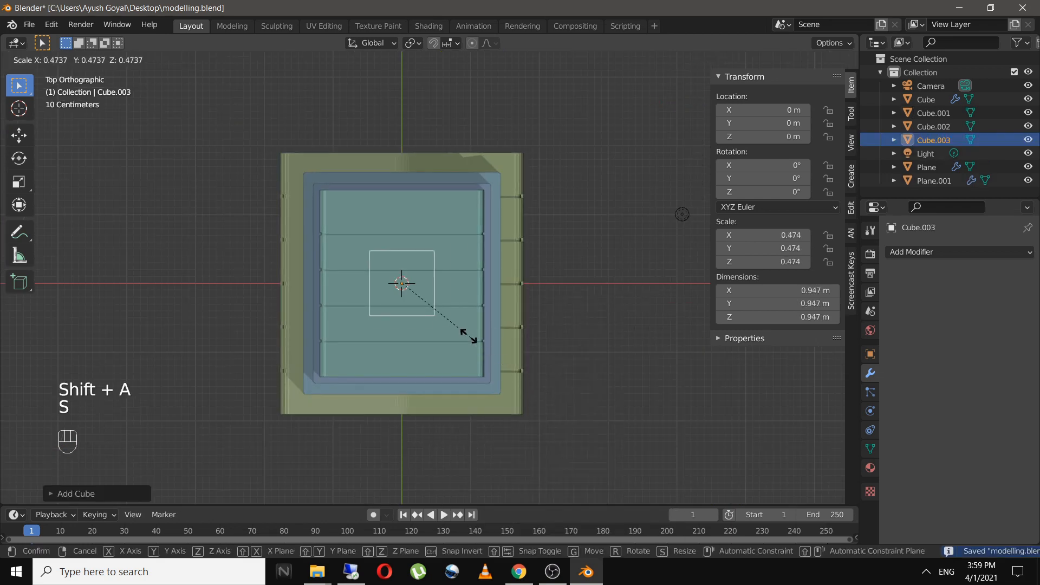
click(460, 337)
Place the new cube on top of the rounded cover at about X -0.488 m, Y -0.599 m and Z 3.489 m
key(g)
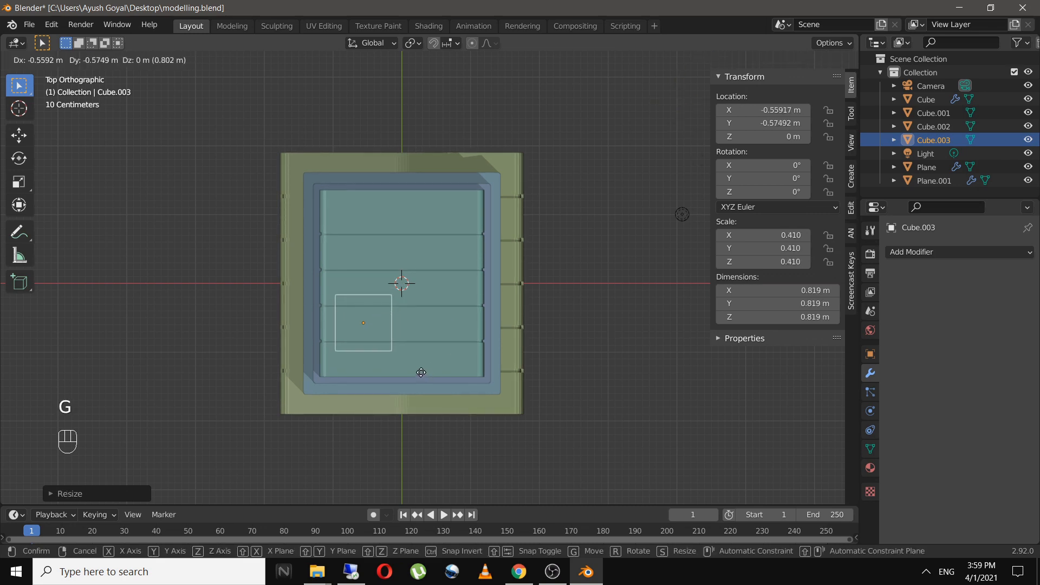
click(426, 374)
middle_drag(418, 396, 526, 332)
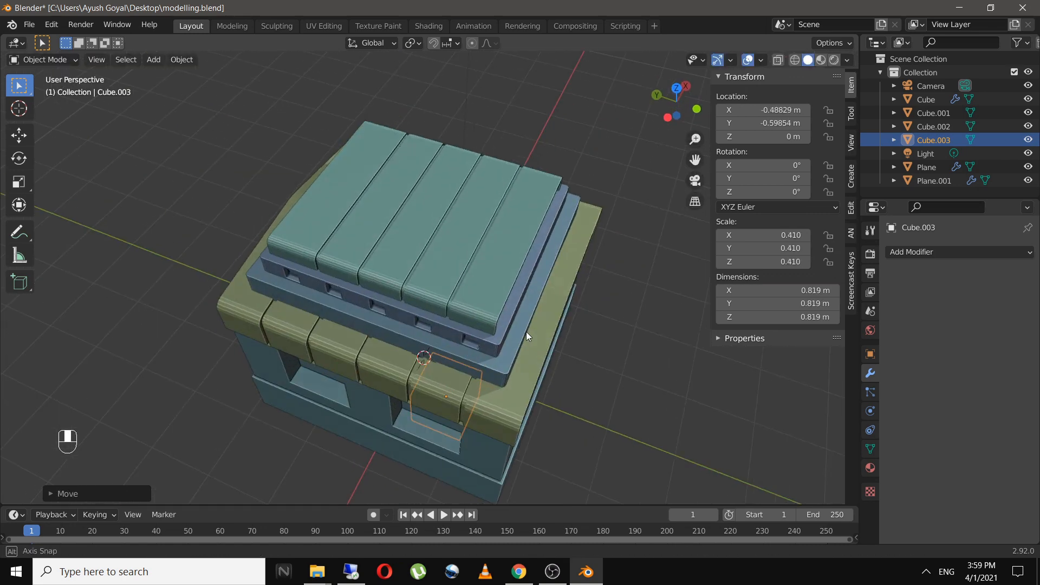
key(g)
key(z)
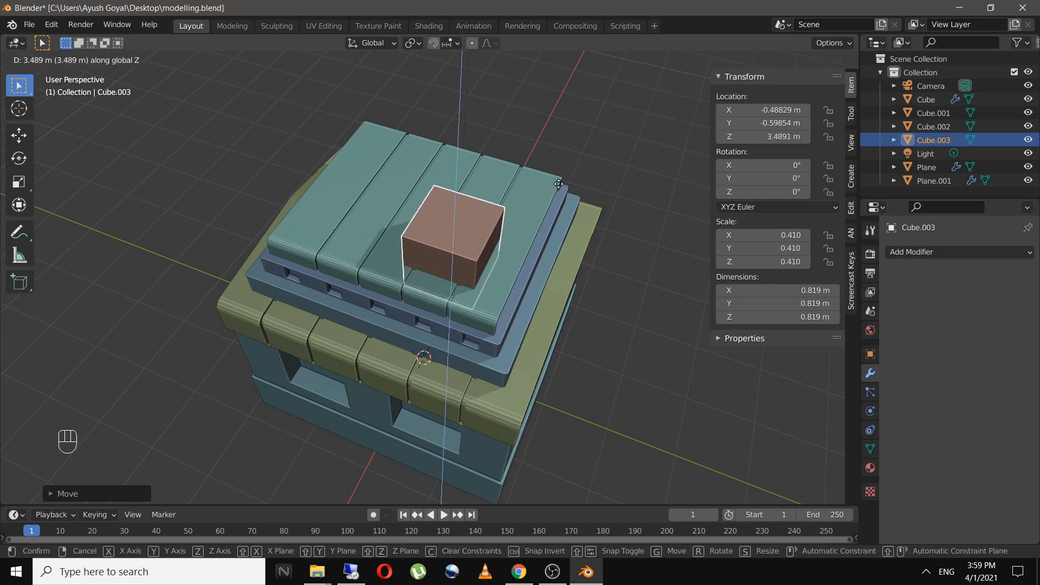
click(554, 183)
middle_drag(375, 320, 632, 254)
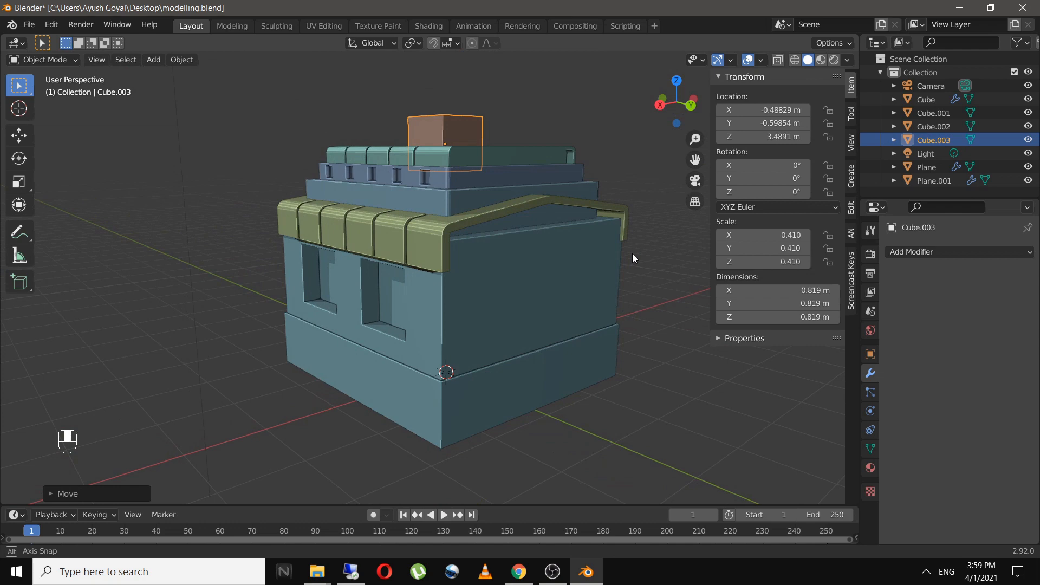
click(629, 115)
shift+middle_drag(573, 236, 539, 269)
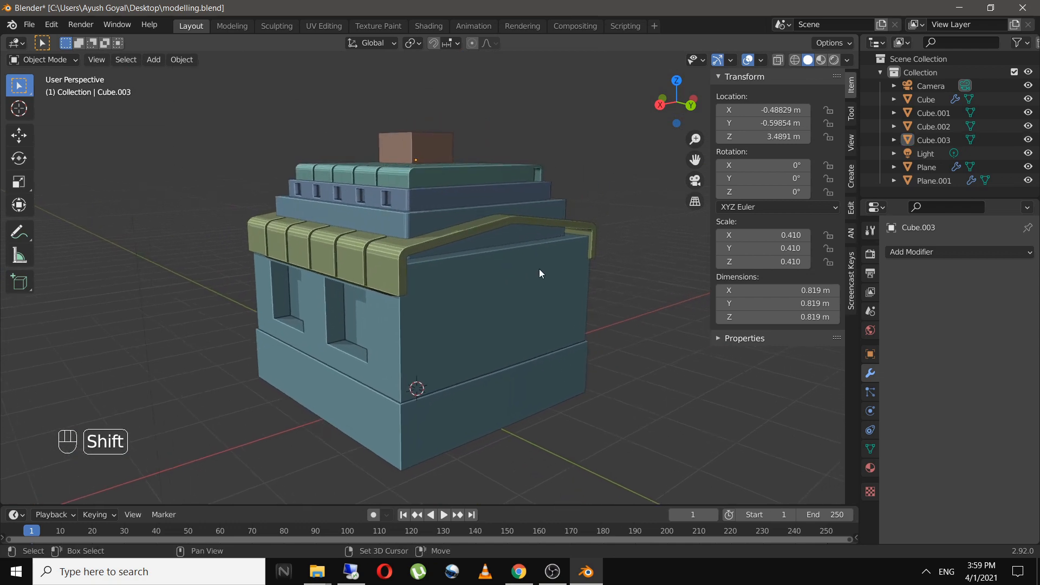
Select the small cube on top of the cover and enter Edit Mode on it
middle_drag(590, 220, 509, 190)
click(510, 190)
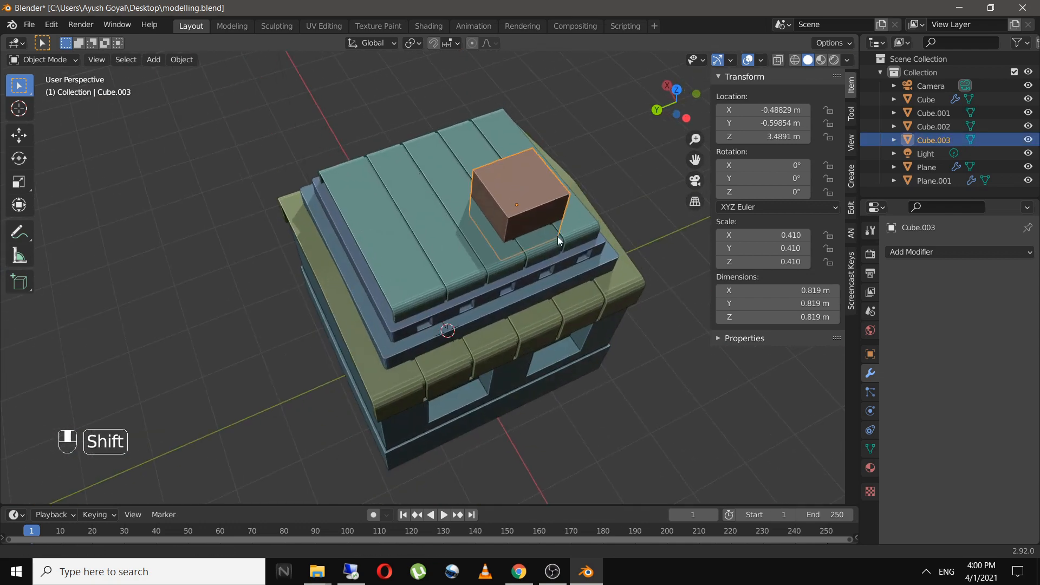
shift+middle_drag(558, 236, 448, 311)
scroll(448, 310, up, 3)
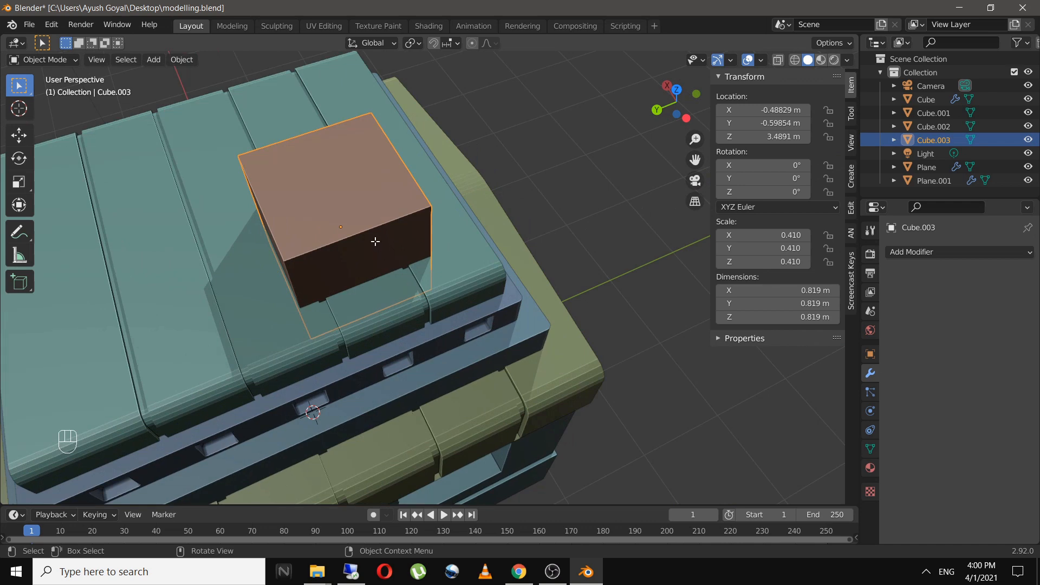
key(Tab)
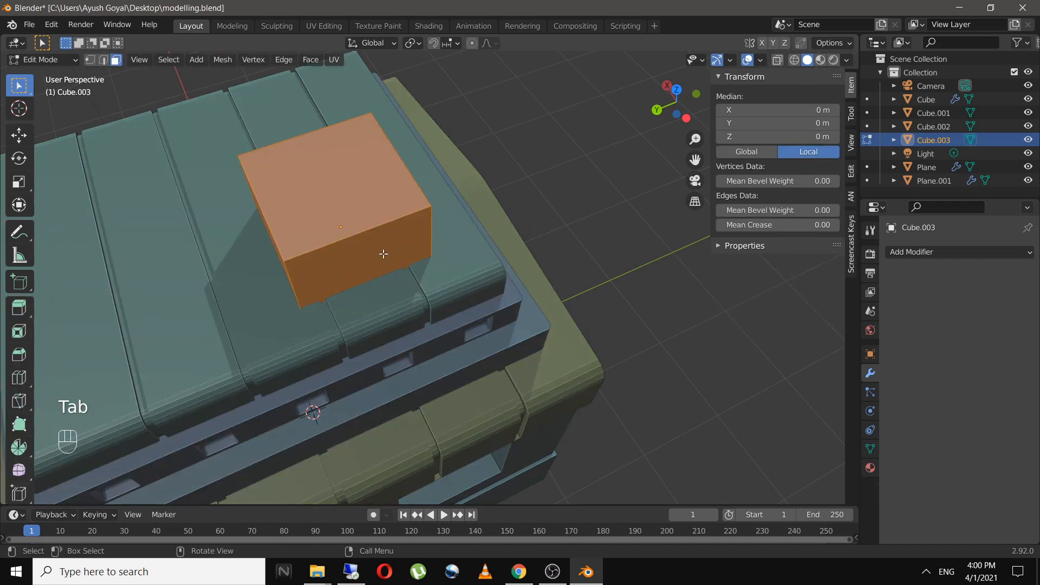
key(ctrl+r)
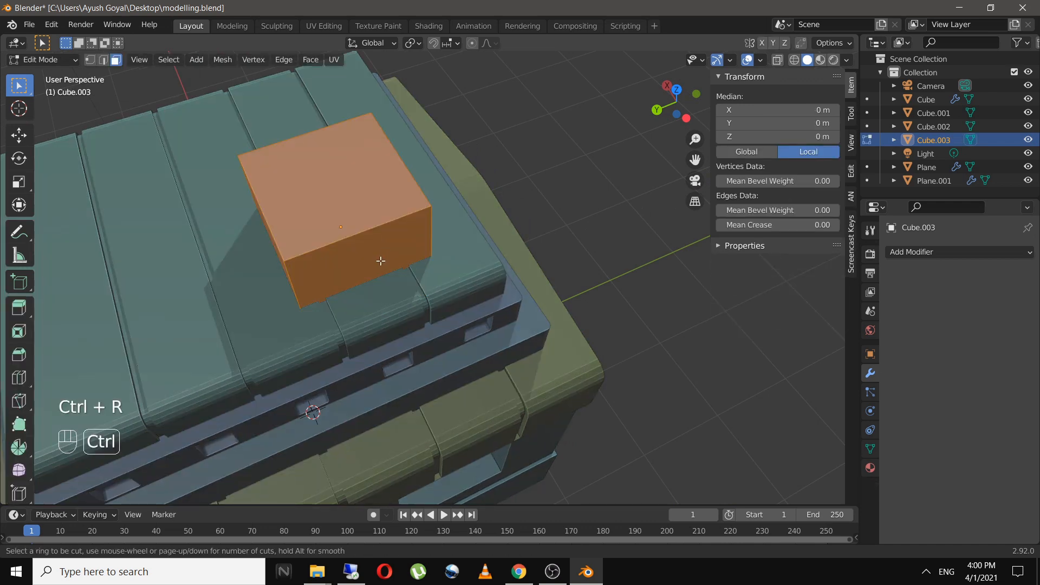
scroll(353, 239, up, 2)
click(353, 239)
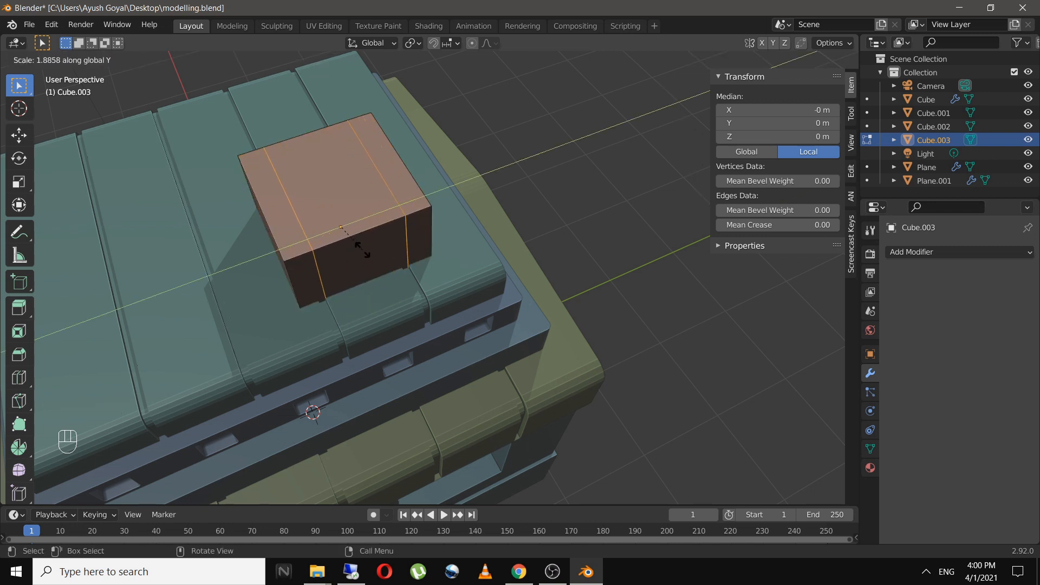
right_click(362, 249)
key(ctrl+r)
scroll(380, 169, up, 1)
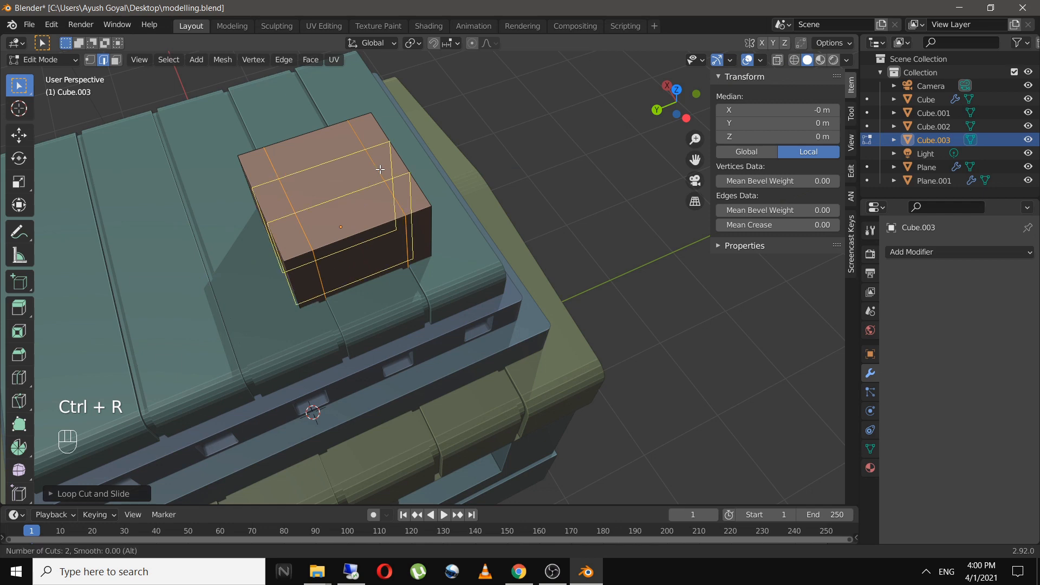
click(381, 169)
right_click(378, 168)
key(s)
key(x)
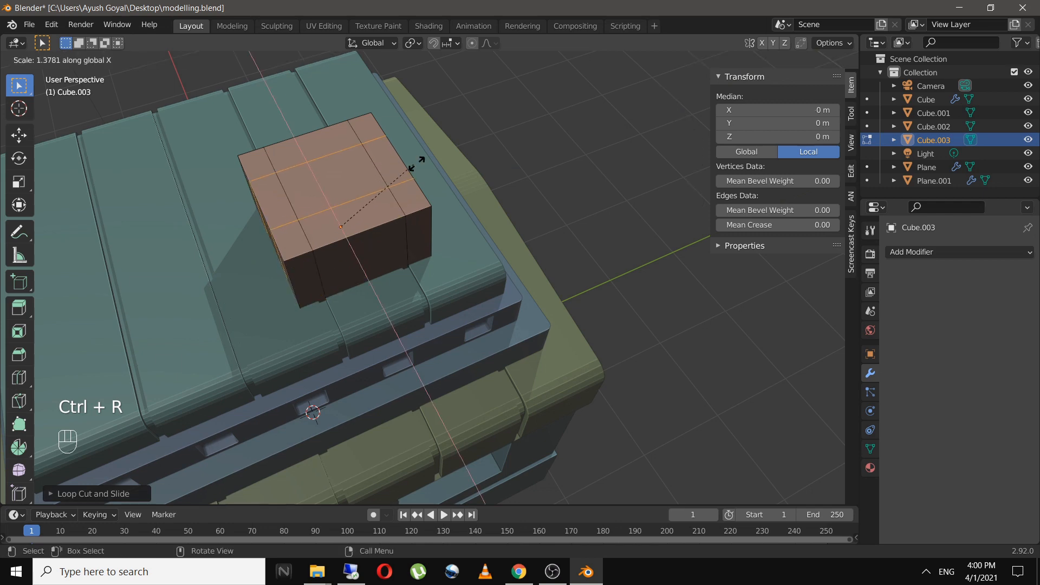
click(470, 164)
click(513, 165)
middle_drag(513, 165, 534, 174)
key(ctrl+z)
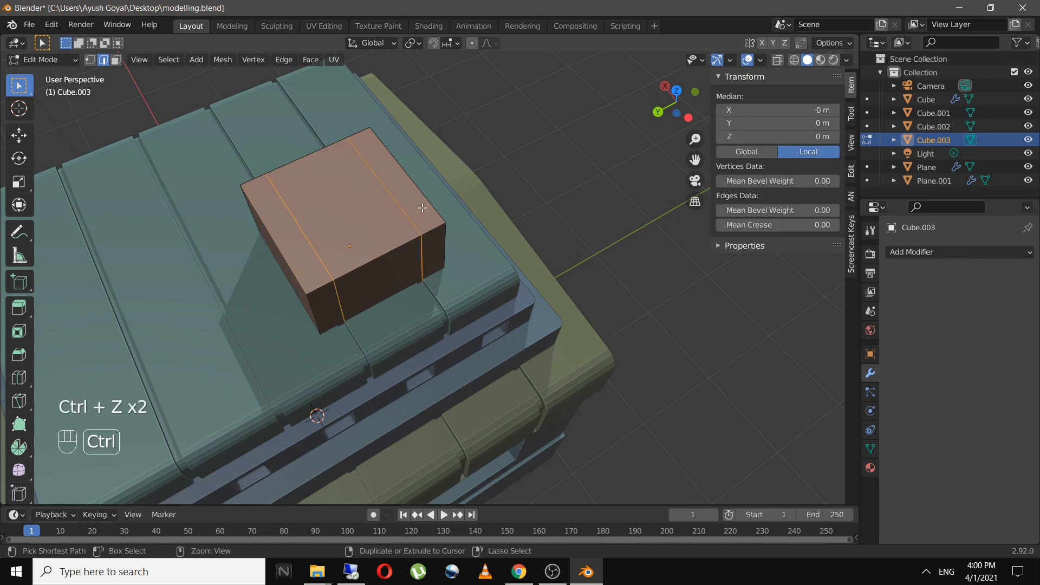
key(ctrl+z)
Inset the small cube's top face by about 0.377 m
click(379, 215)
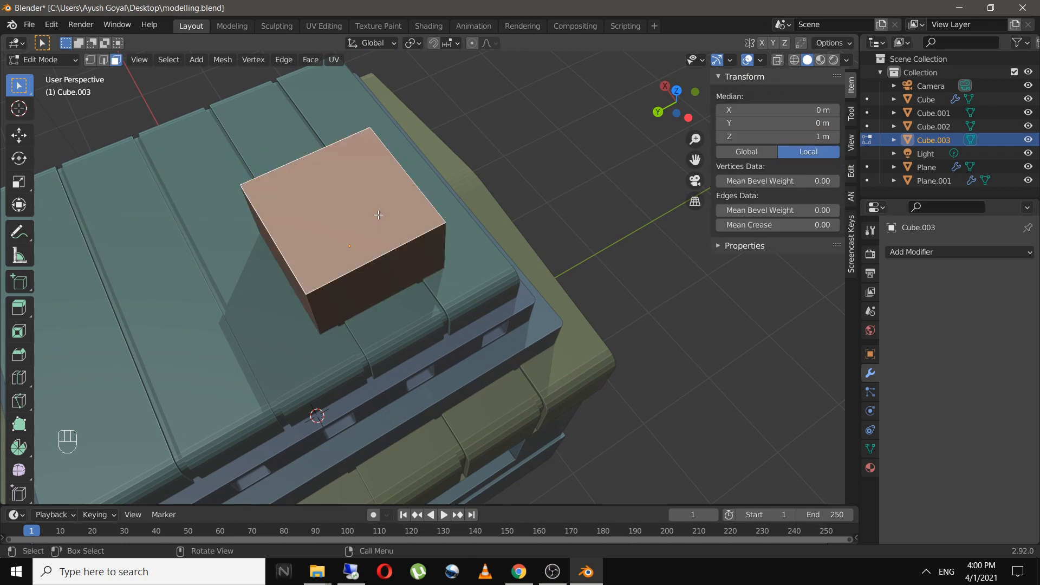
right_click(378, 215)
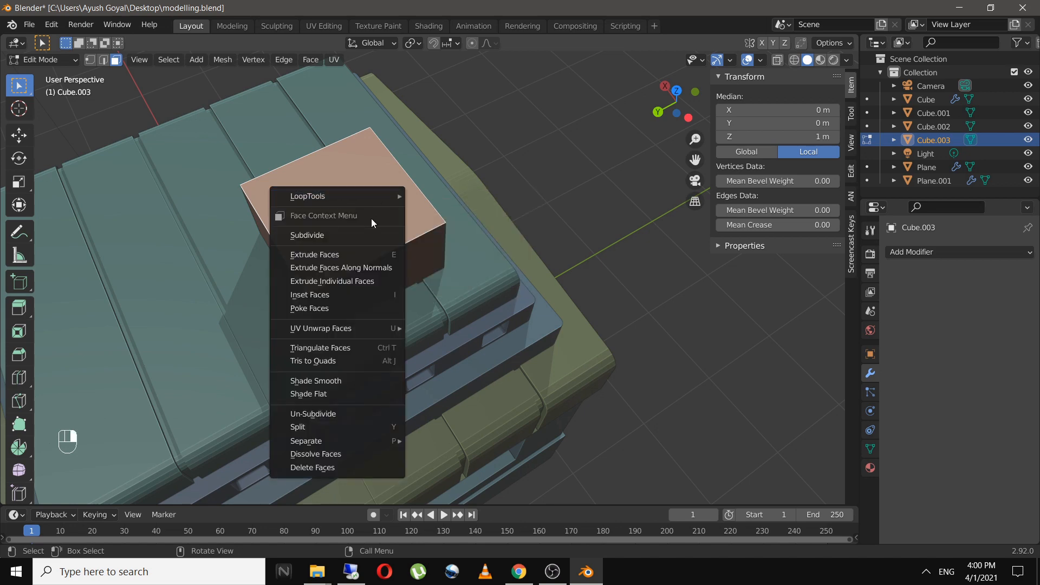
click(346, 297)
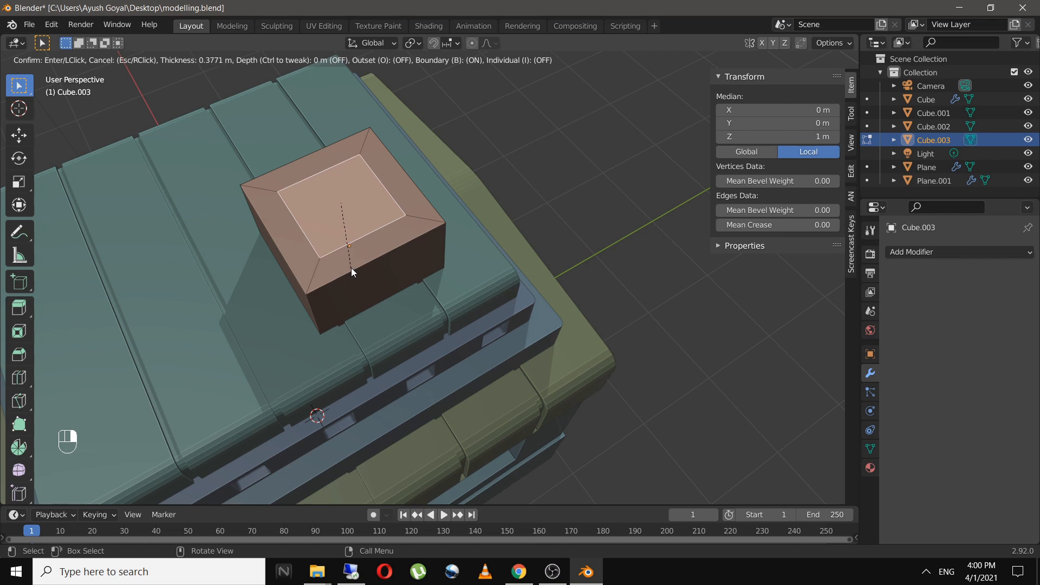
click(351, 268)
Extrude the inset face down into the cube to a local Z of about 0.289 m and save the file
middle_drag(367, 272, 412, 254)
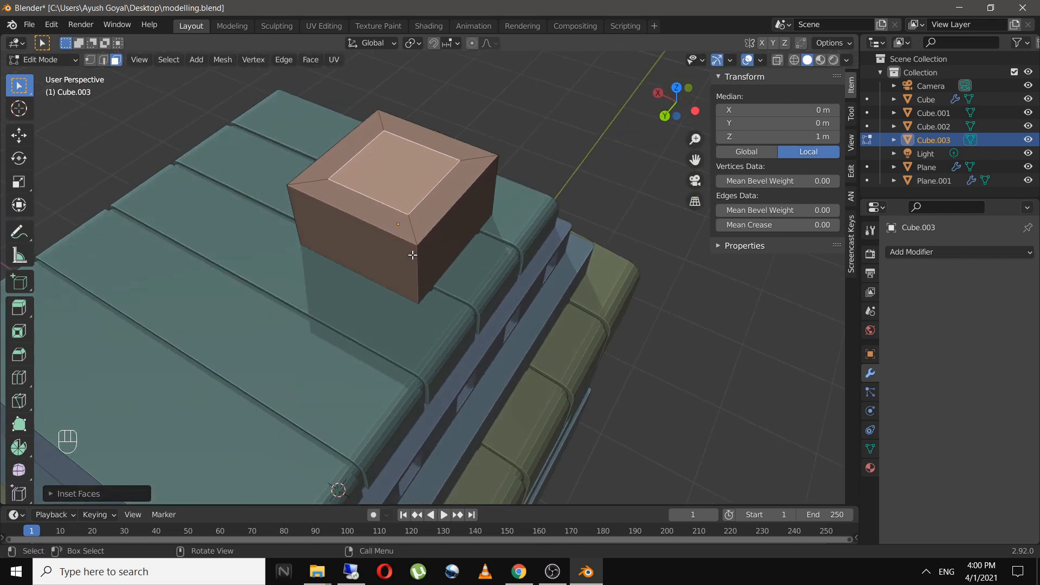
key(e)
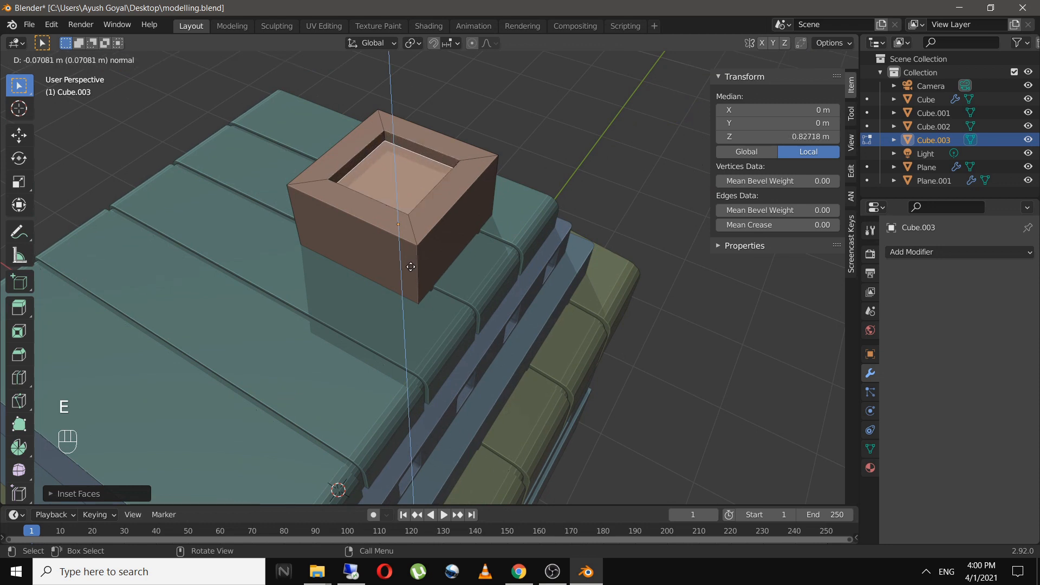
click(410, 295)
key(ctrl+s)
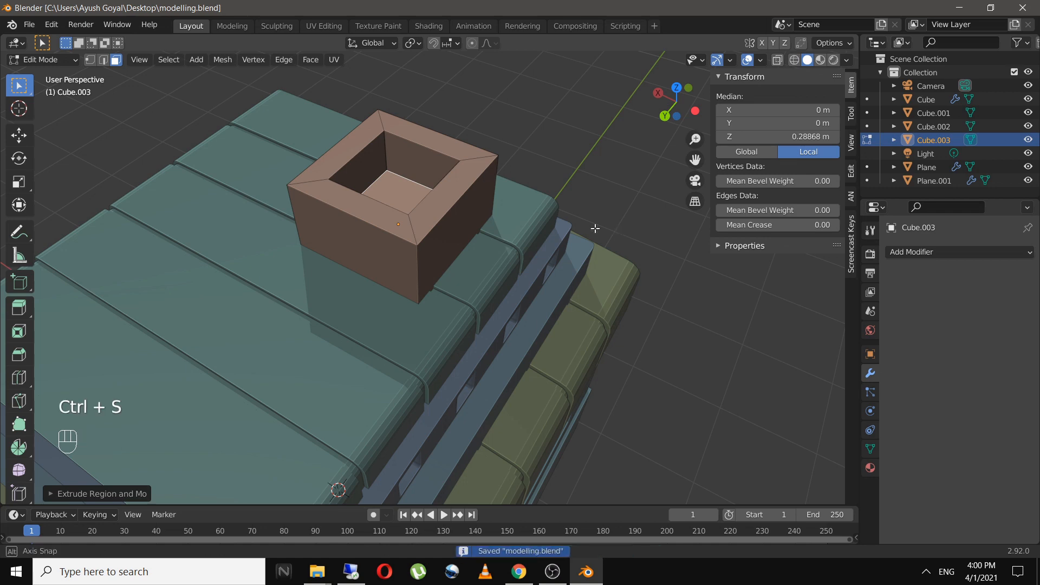
Return to Object Mode and add a Bevel modifier to the hollow chimney box
middle_drag(597, 227, 455, 181)
click(373, 180)
key(Tab)
click(365, 181)
click(417, 174)
click(940, 251)
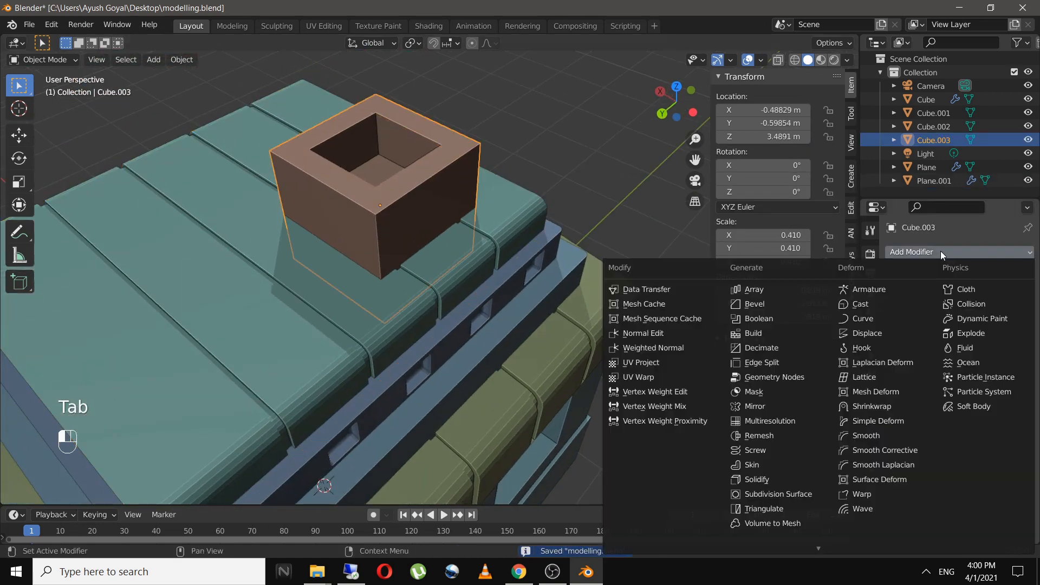
click(786, 309)
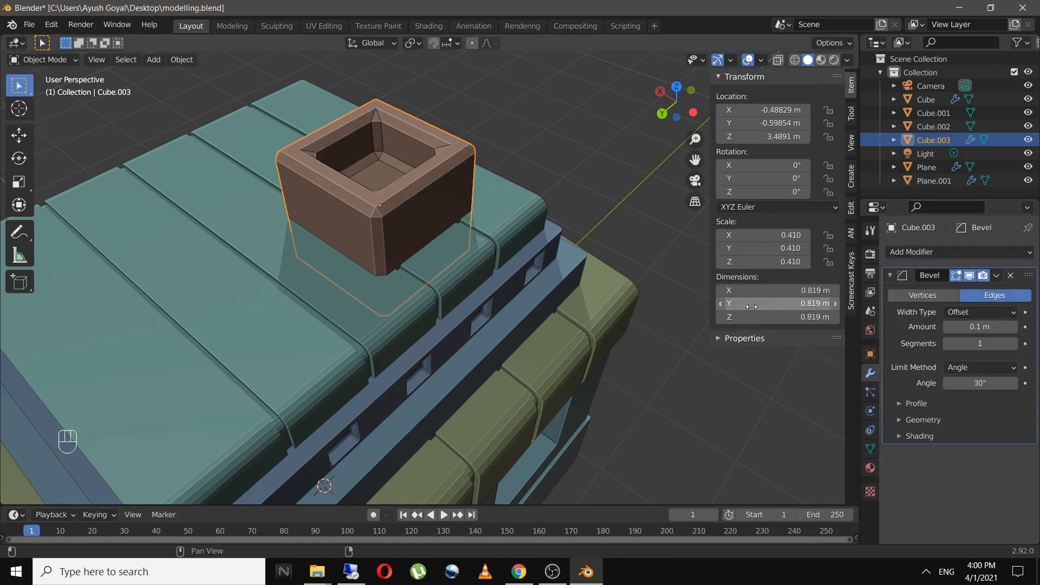
Raise the chimney box's bevel segments to 8
click(1013, 344)
click(1013, 344)
click(1013, 343)
click(1014, 343)
click(1013, 343)
click(1014, 344)
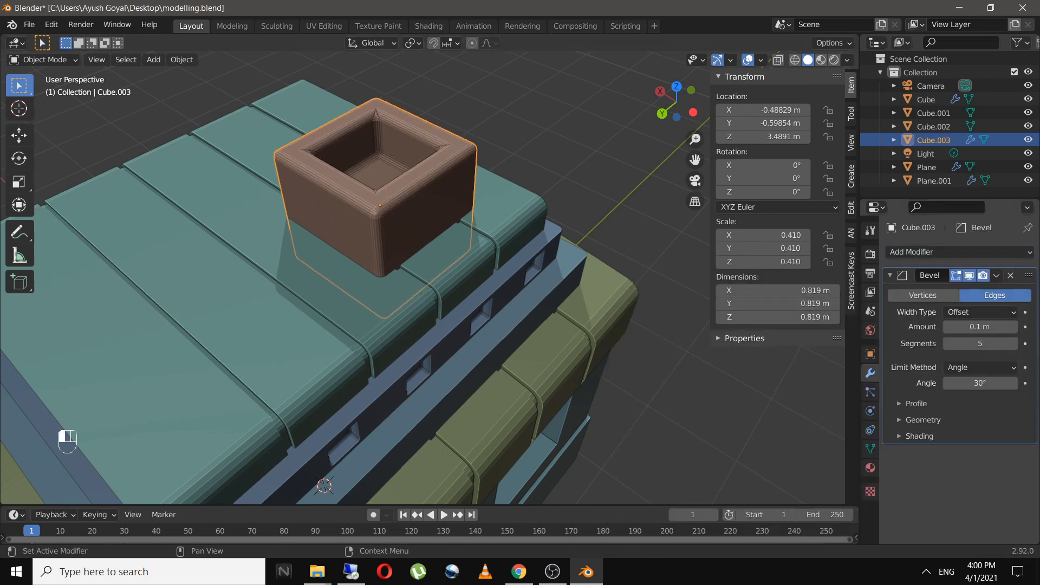
click(1013, 344)
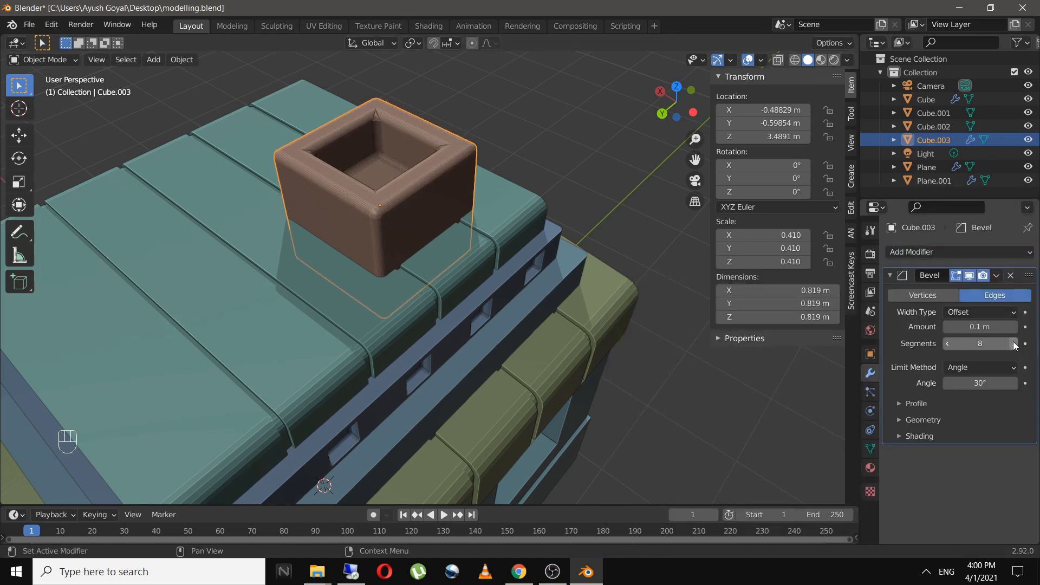
Set the chimney box's bevel amount to 0.05 m and save the file
click(974, 326)
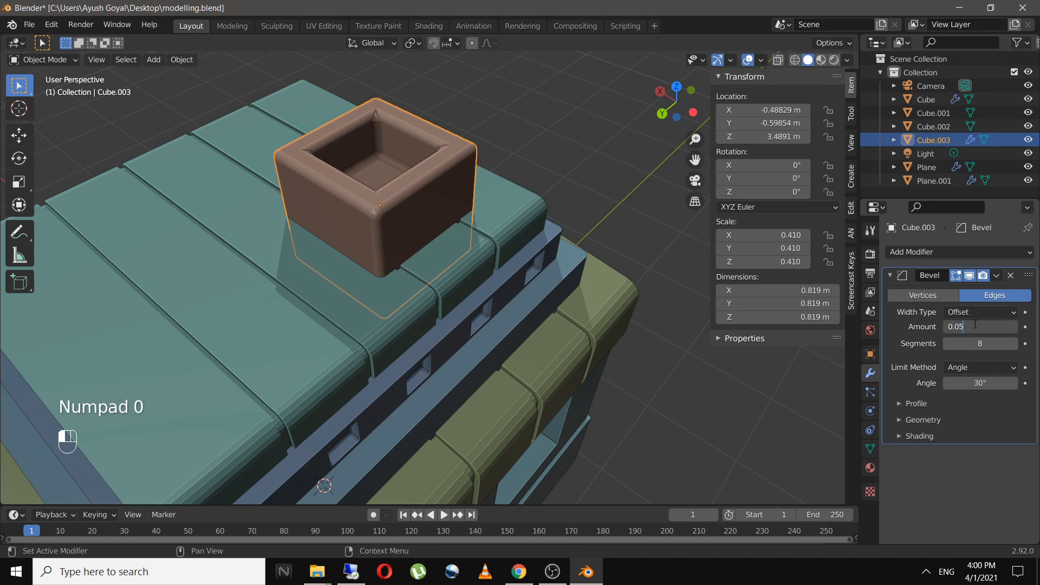
key(Return)
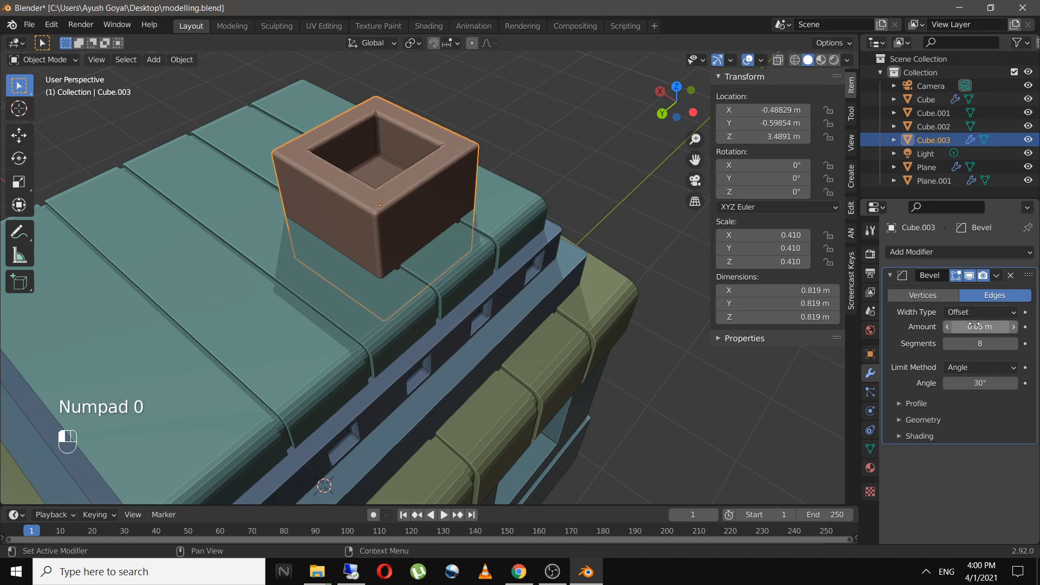
click(551, 164)
middle_drag(552, 164, 444, 271)
key(ctrl+s)
scroll(443, 271, up, 5)
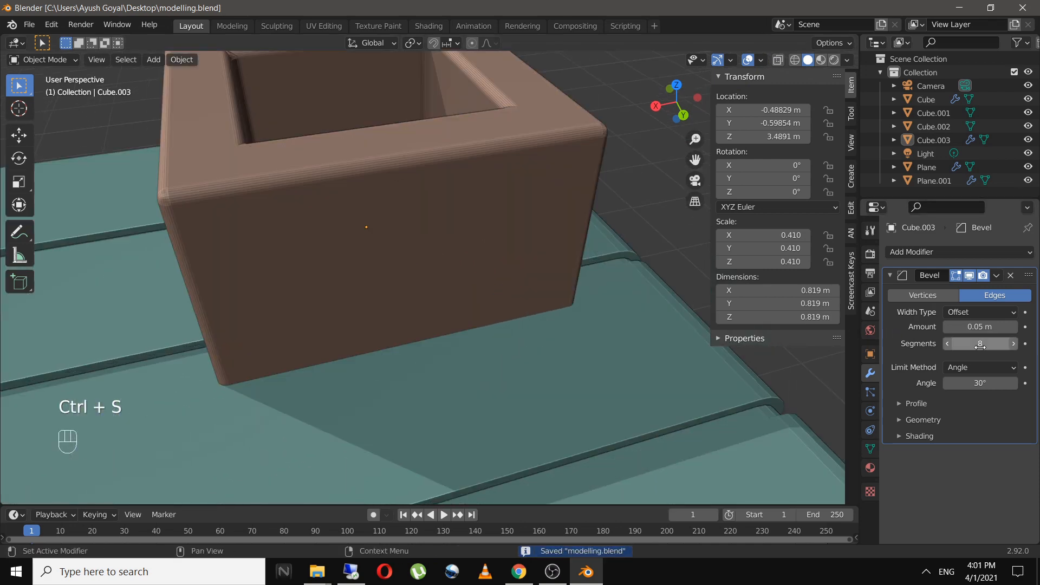
Try 3 segments for the chimney box's bevel
click(980, 344)
text(3)
key(Return)
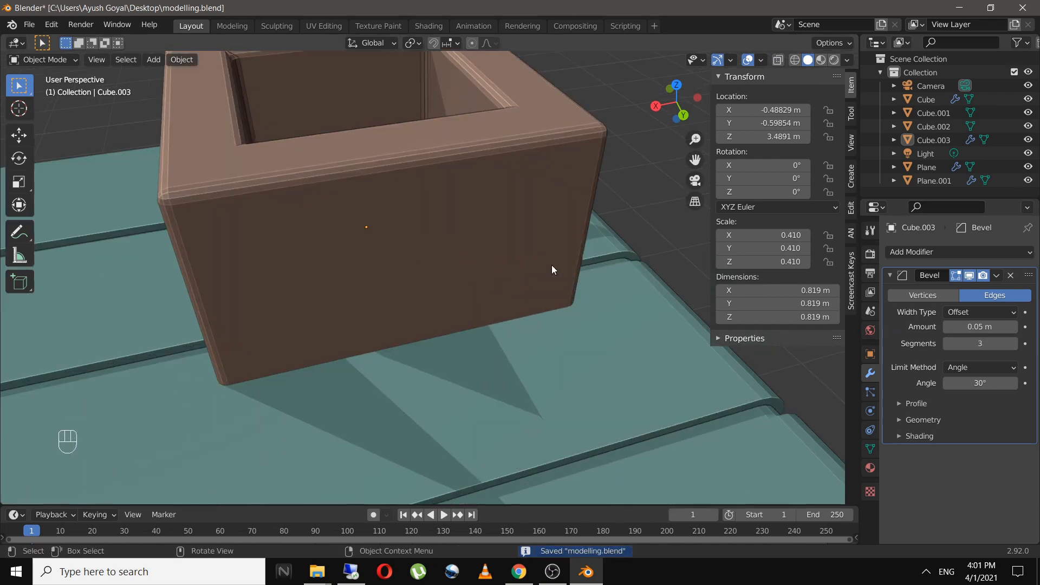
Set the chimney box's bevel segments to 2 and save the file
click(978, 343)
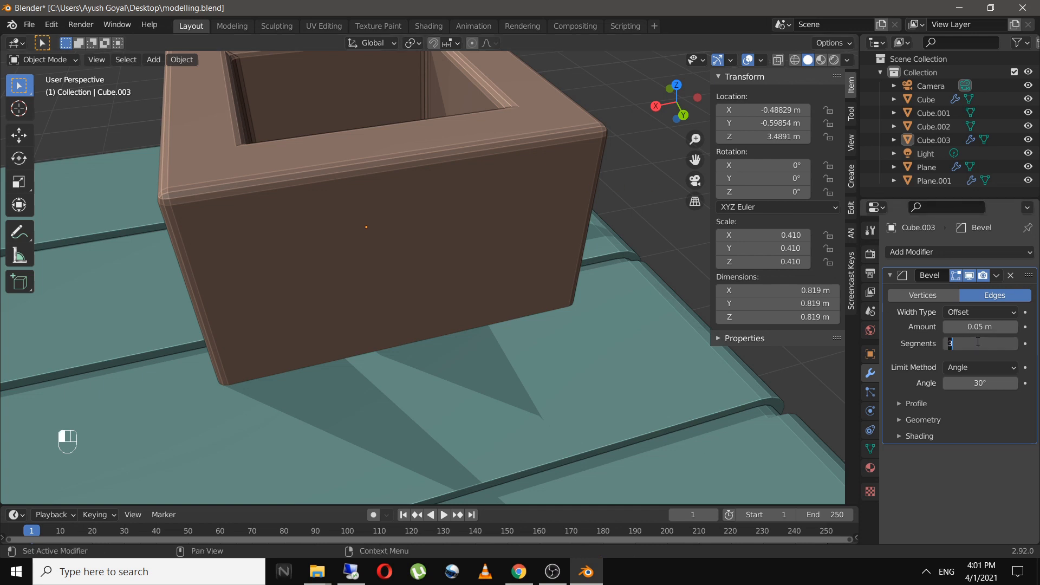
text(2)
key(Return)
scroll(374, 254, up, 5)
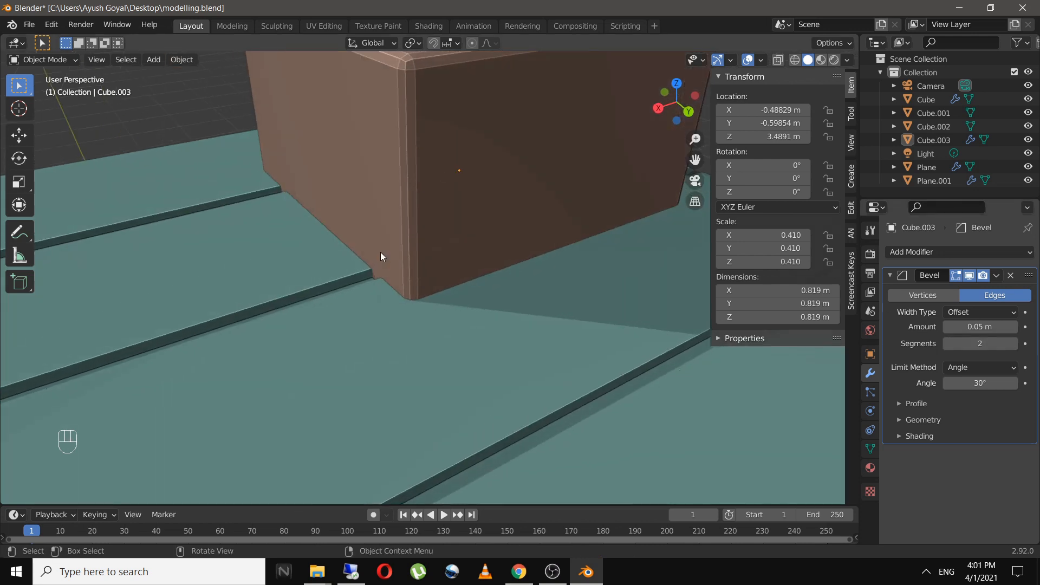
key(ctrl+s)
Scale the chimney box down in top view to about 0.723 m on each side
scroll(449, 240, down, 5)
click(485, 229)
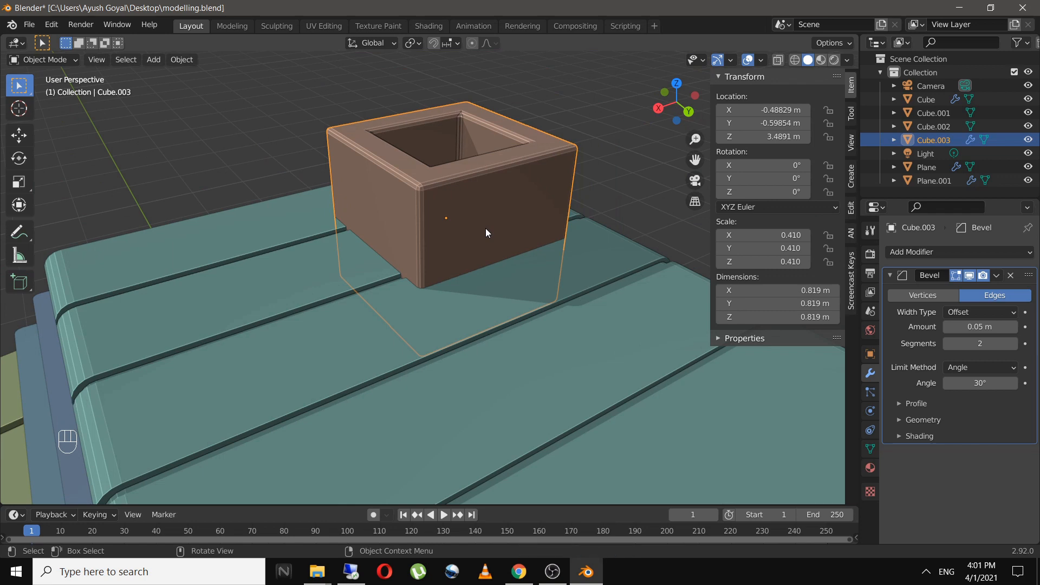
key(KP_7)
shift+middle_drag(512, 223, 381, 343)
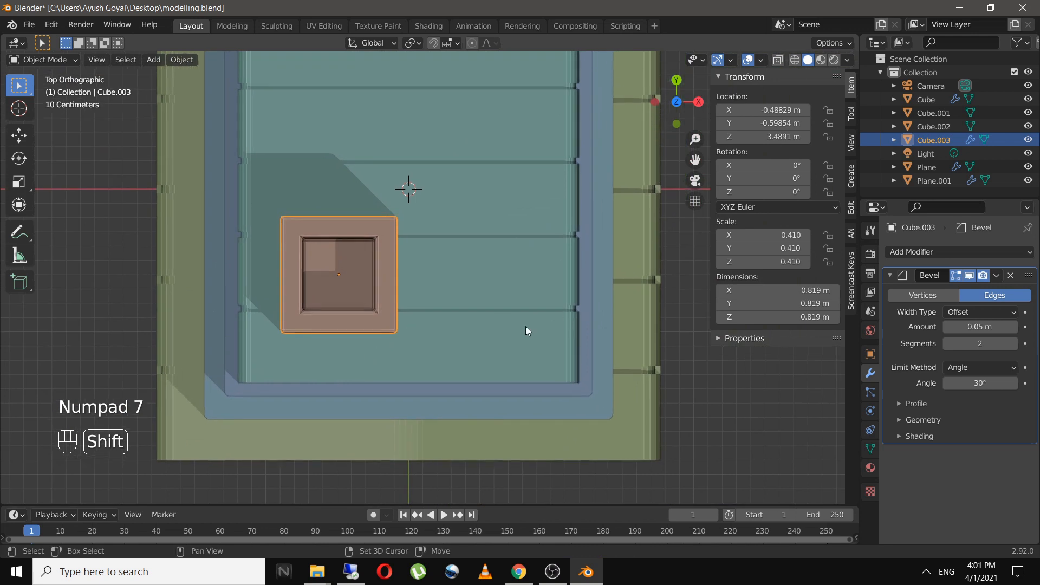
key(s)
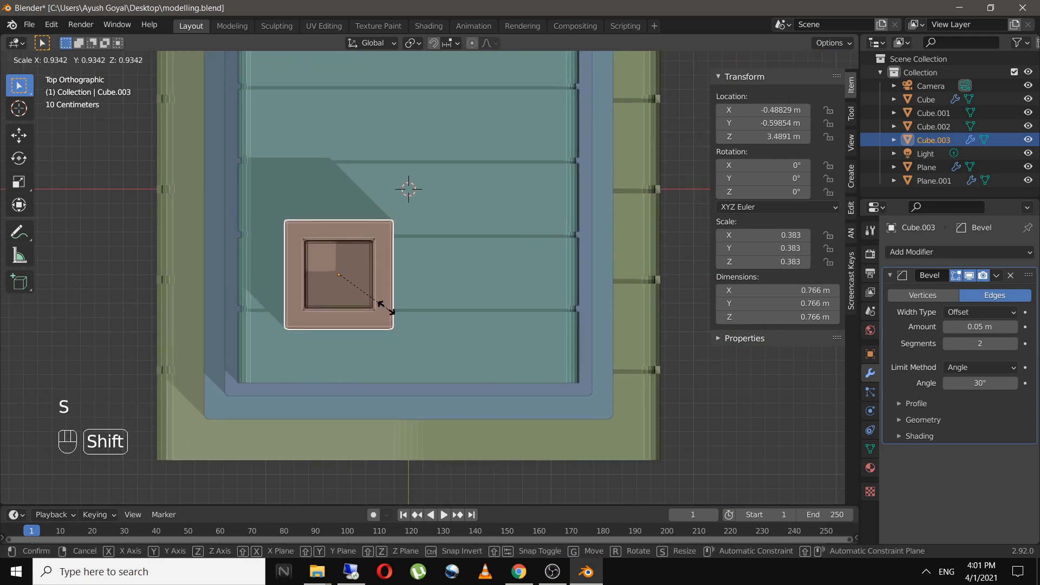
shift+click(360, 289)
key(s)
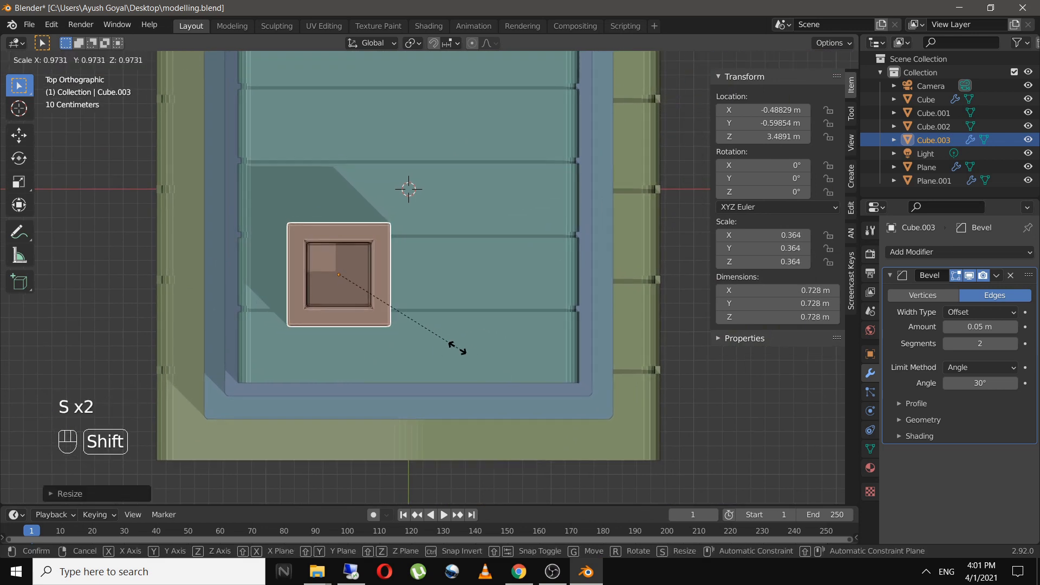
shift+click(449, 343)
Move the chimney box in top view to about X -0.564 m, Y -0.557 m and save the file
key(f)
key(g)
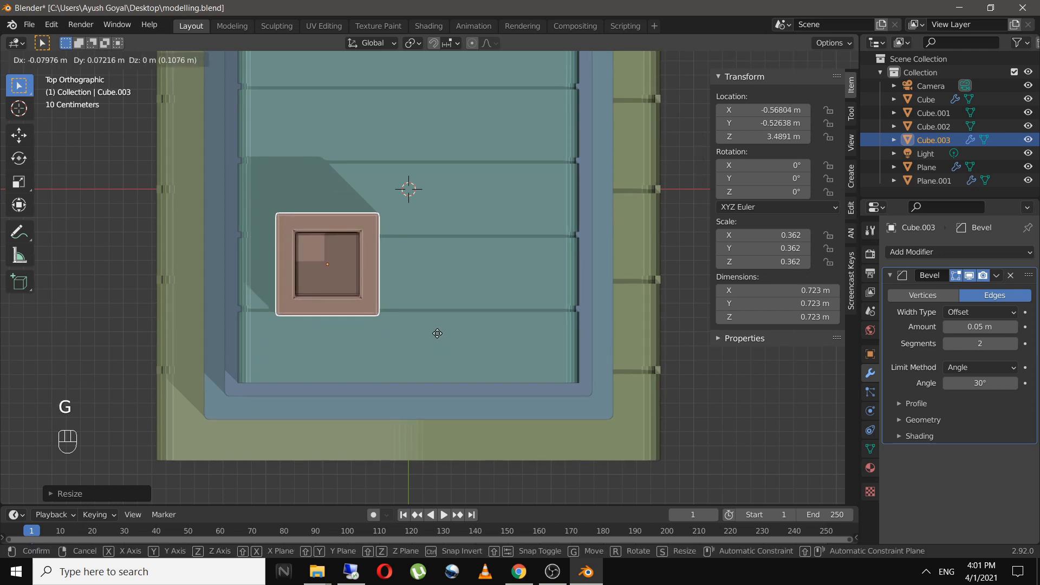
click(438, 337)
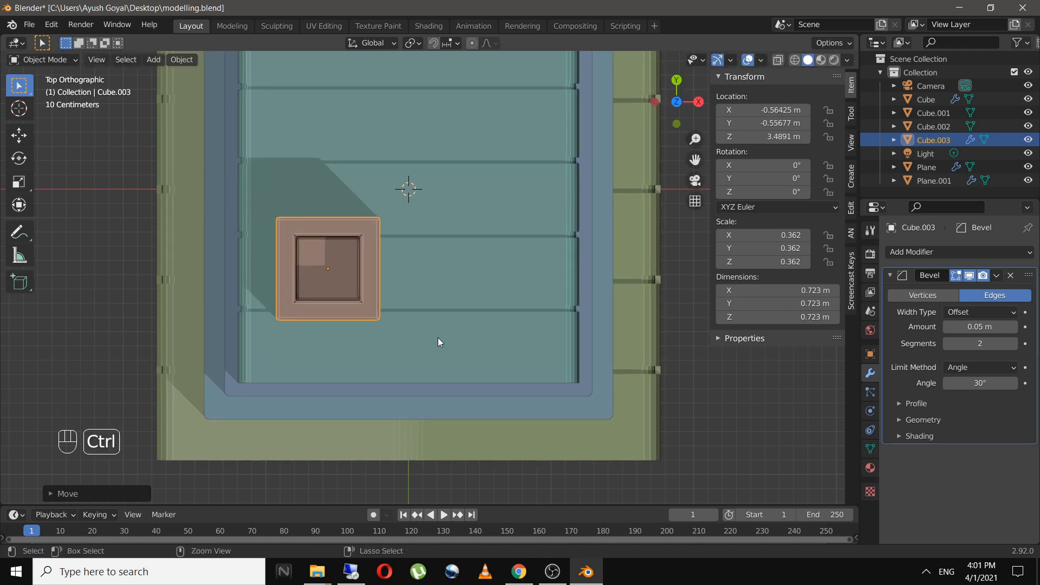
key(ctrl+s)
Add a new cube and scale it down to about 0.659 m on each side
key(shift+a)
mouse_move(404, 285)
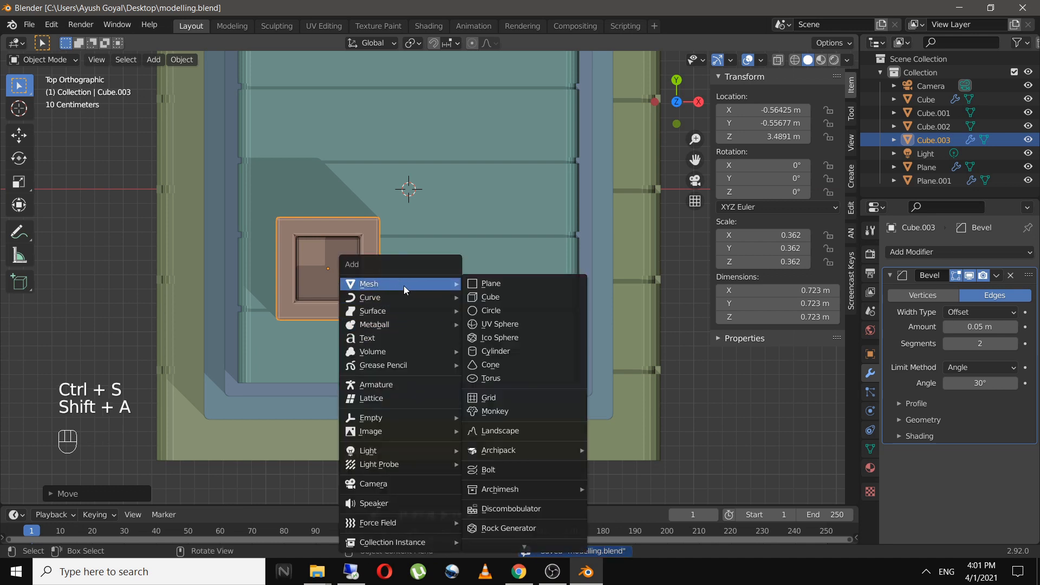
click(503, 295)
key(s)
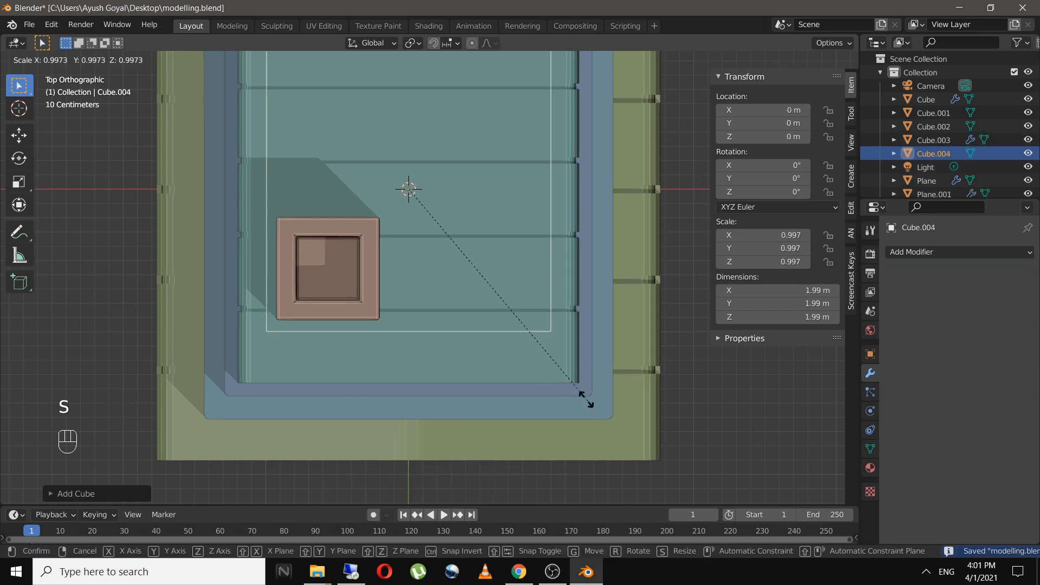
click(463, 262)
Centre the new cube on the chimney box at about X -0.566 m, Y -0.555 m and enlarge it to about 0.788 m
key(g)
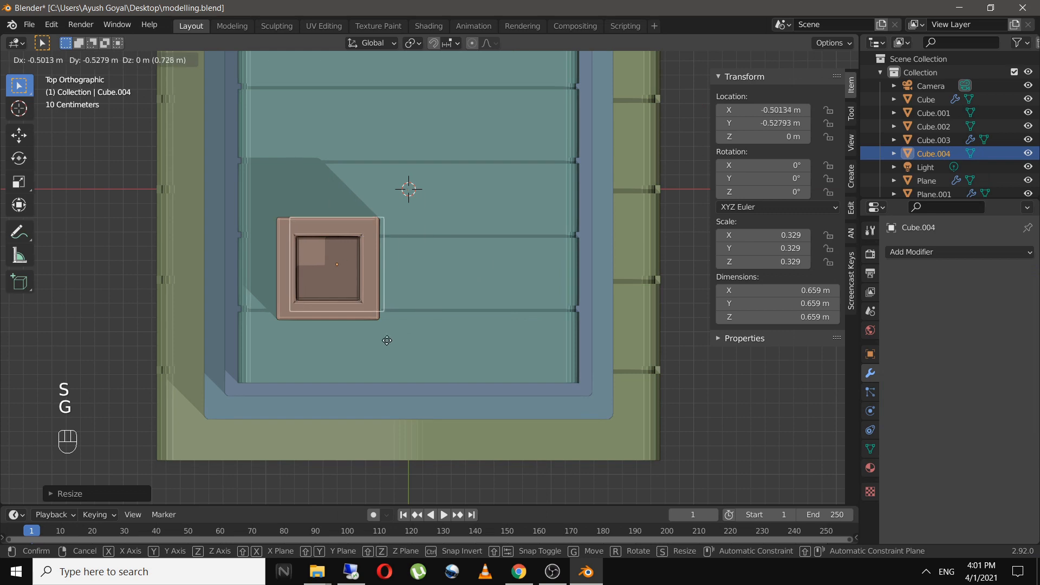
click(386, 339)
key(s)
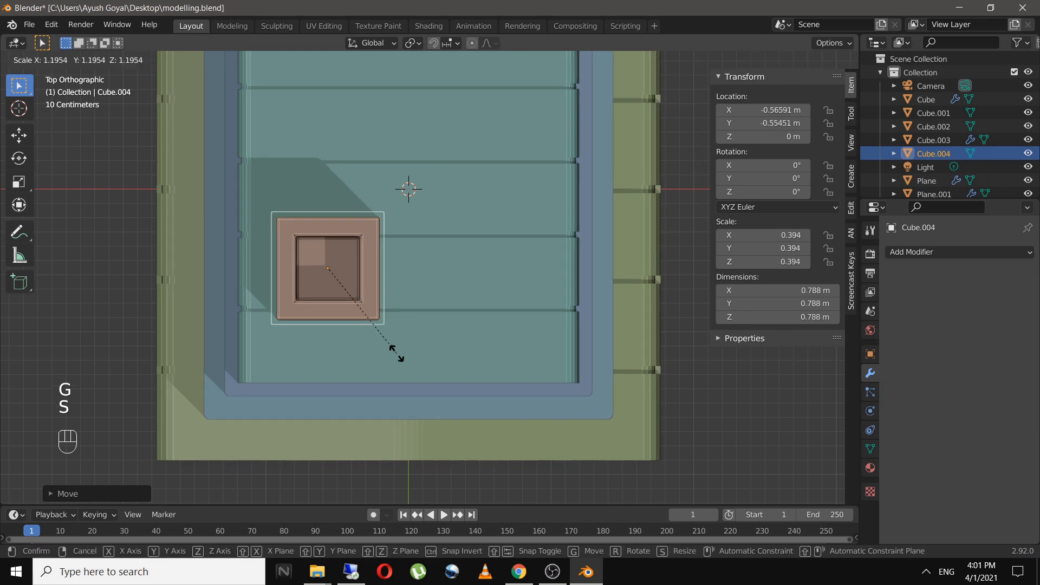
click(401, 356)
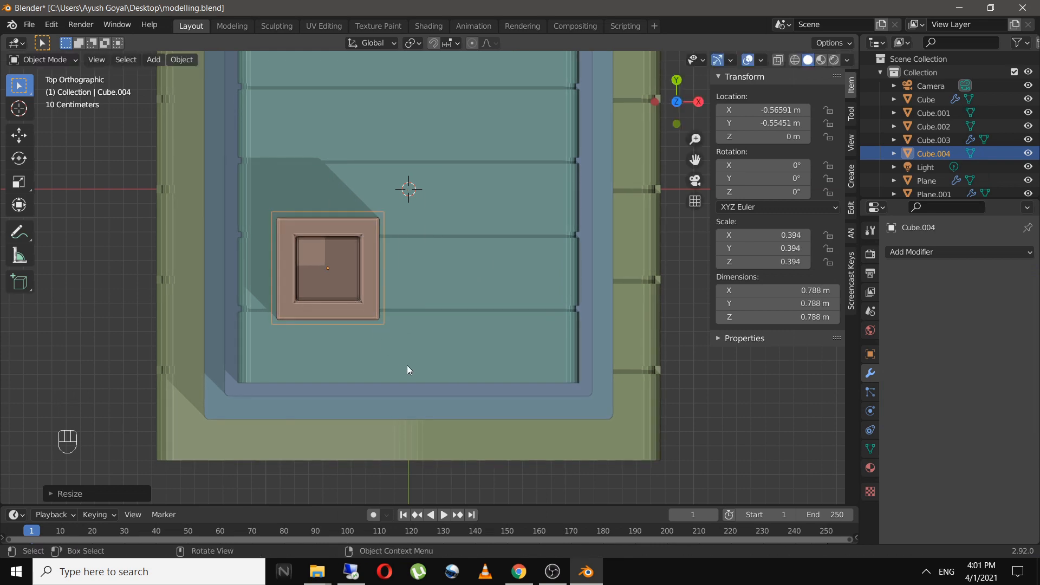
Raise the new cube along Z to about 3.11 m so it forms a thin base around the chimney box
middle_drag(407, 365, 472, 337)
key(g)
key(z)
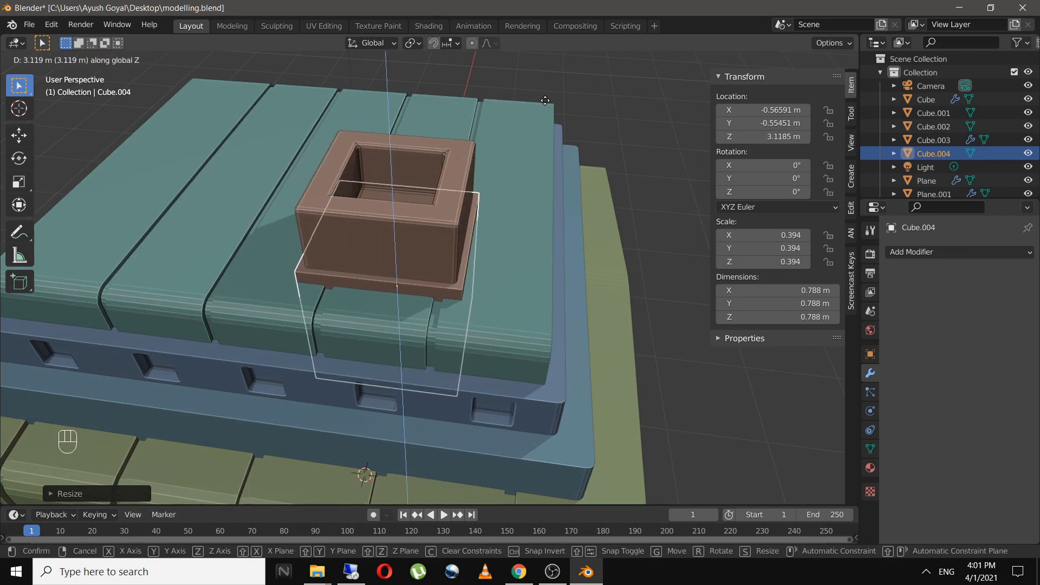
click(543, 173)
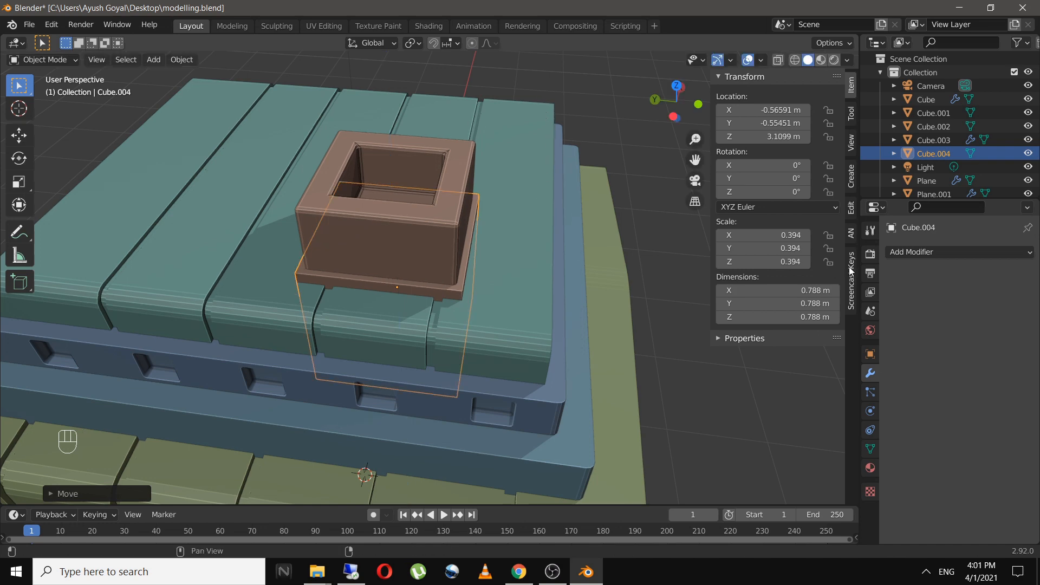
Add a Bevel modifier with 5 segments to the chimney's base cube
click(940, 252)
click(757, 304)
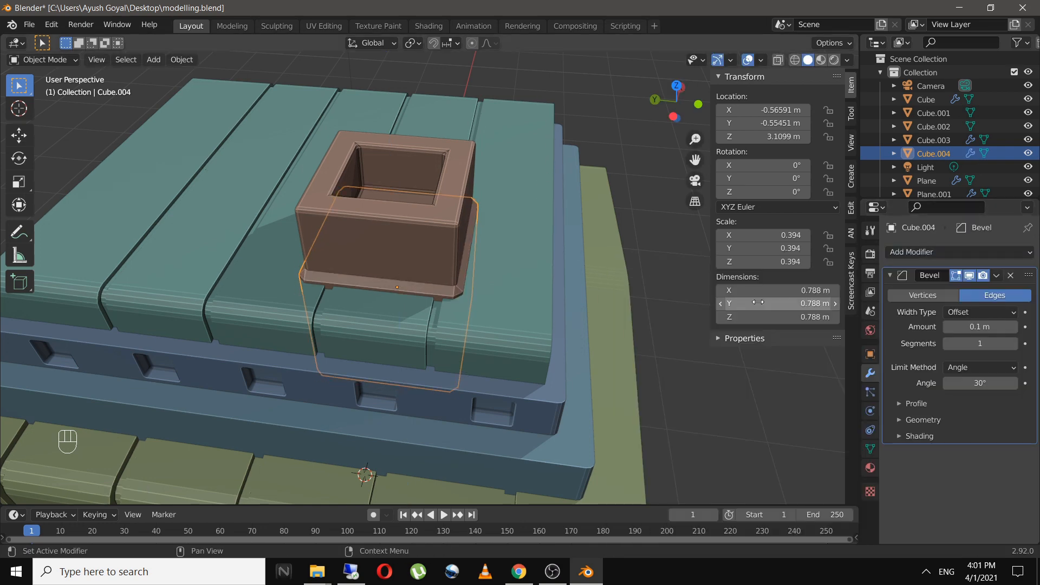
click(1013, 345)
click(1013, 345)
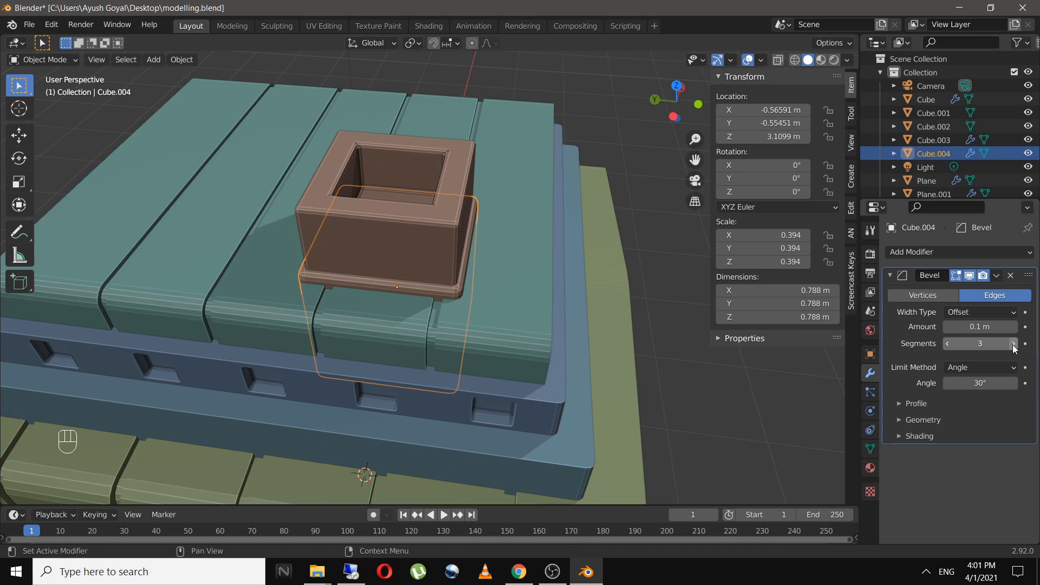
click(1013, 344)
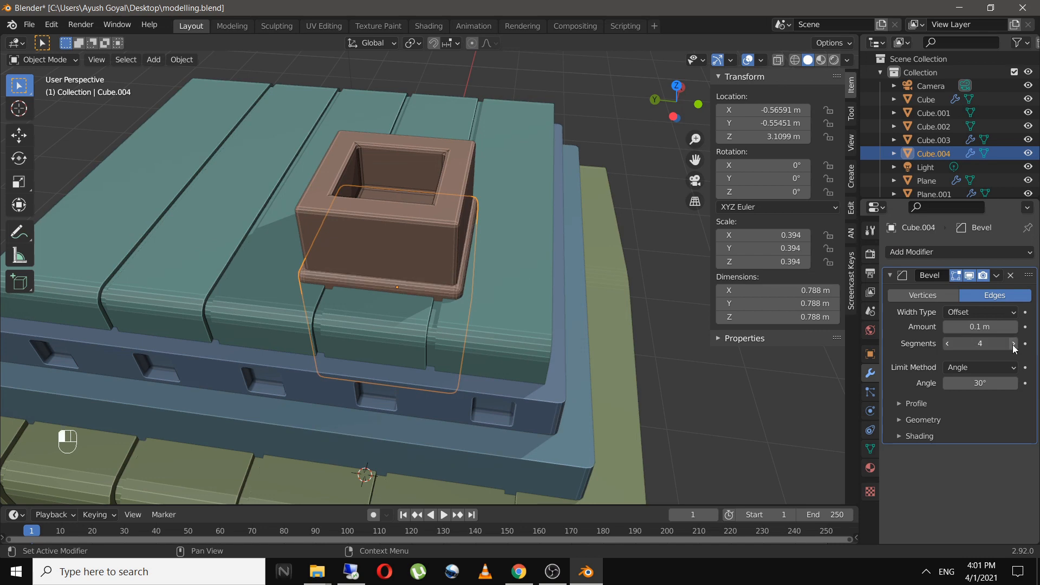
click(1013, 345)
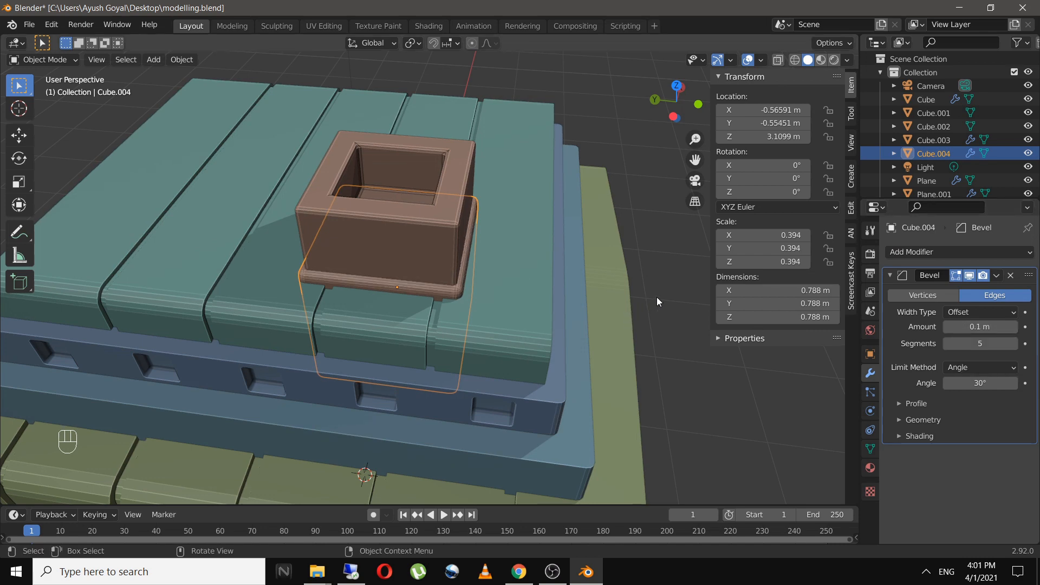
Reduce the base cube's bevel segments to 2 and deselect it
click(641, 292)
middle_drag(641, 292, 372, 354)
middle_drag(269, 340, 368, 325)
click(622, 219)
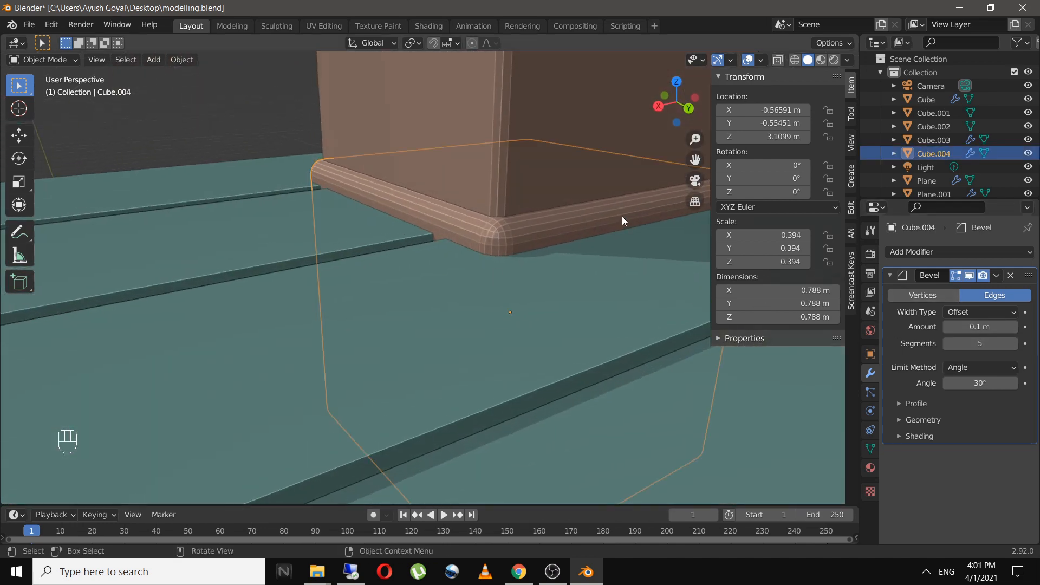
click(948, 344)
click(949, 343)
click(949, 343)
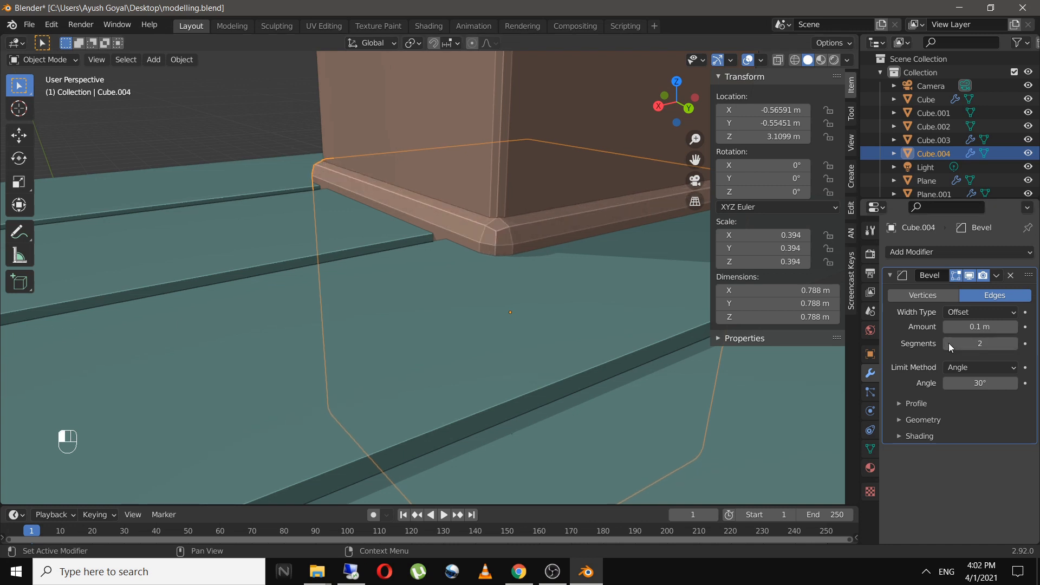
click(135, 112)
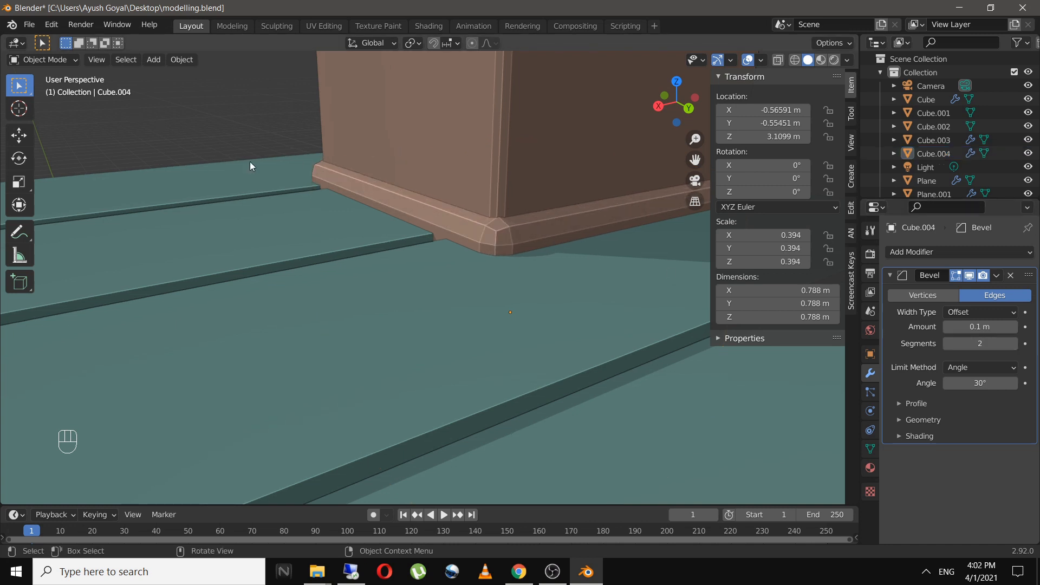
Select the chimney's base cube and scale it to about 0.794 m on each side
shift+middle_drag(561, 236, 310, 270)
click(305, 269)
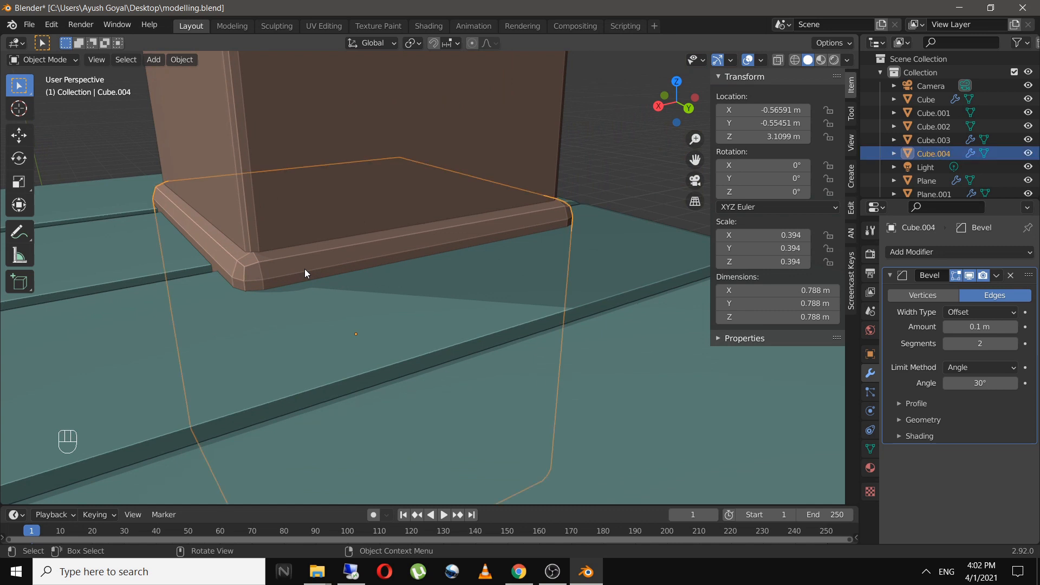
key(s)
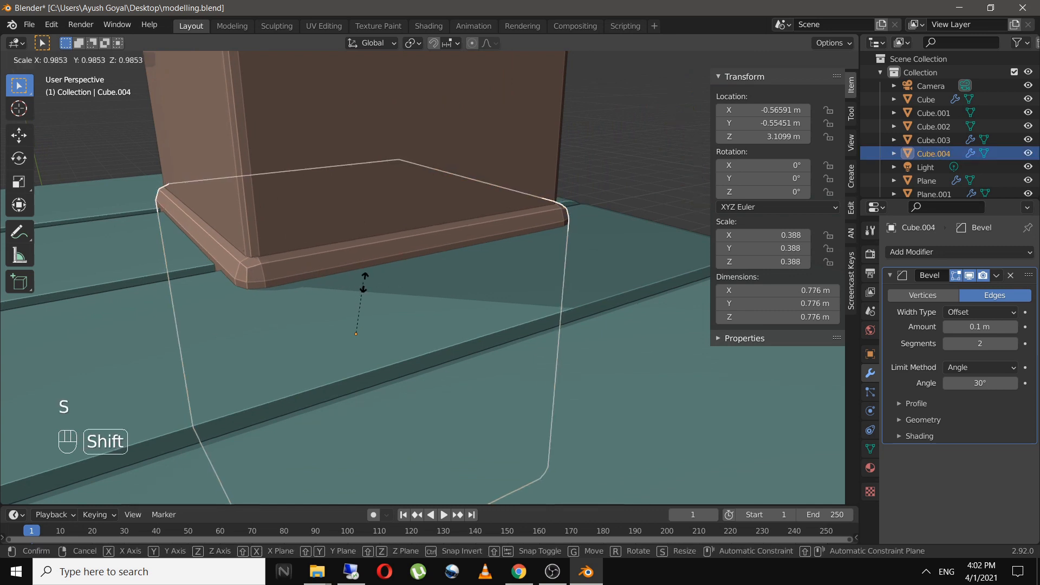
click(368, 268)
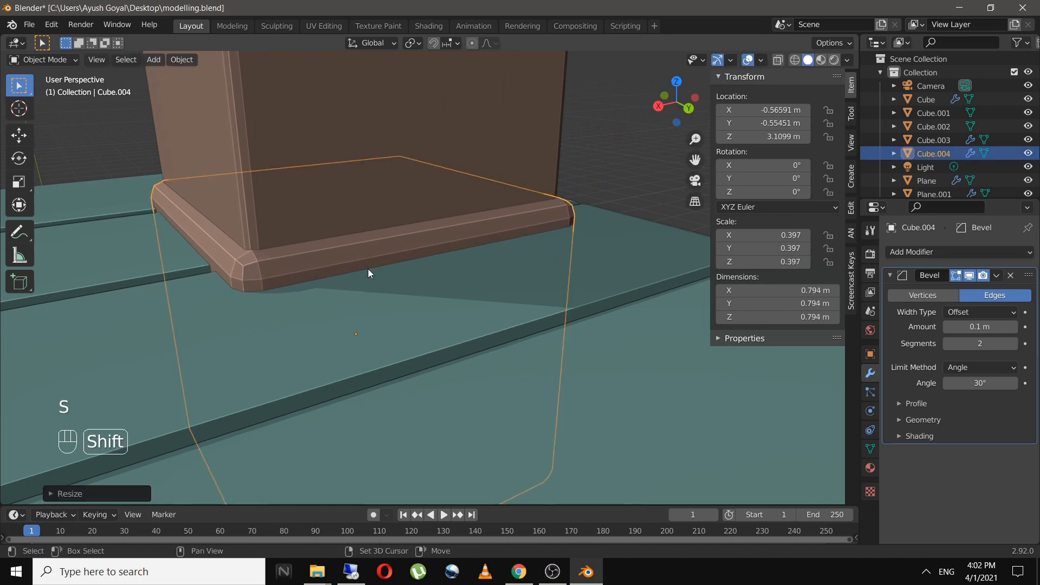
Deselect the base cube and save the file with the finished chimney
key(Tab)
scroll(368, 269, down, 6)
key(Tab)
click(568, 201)
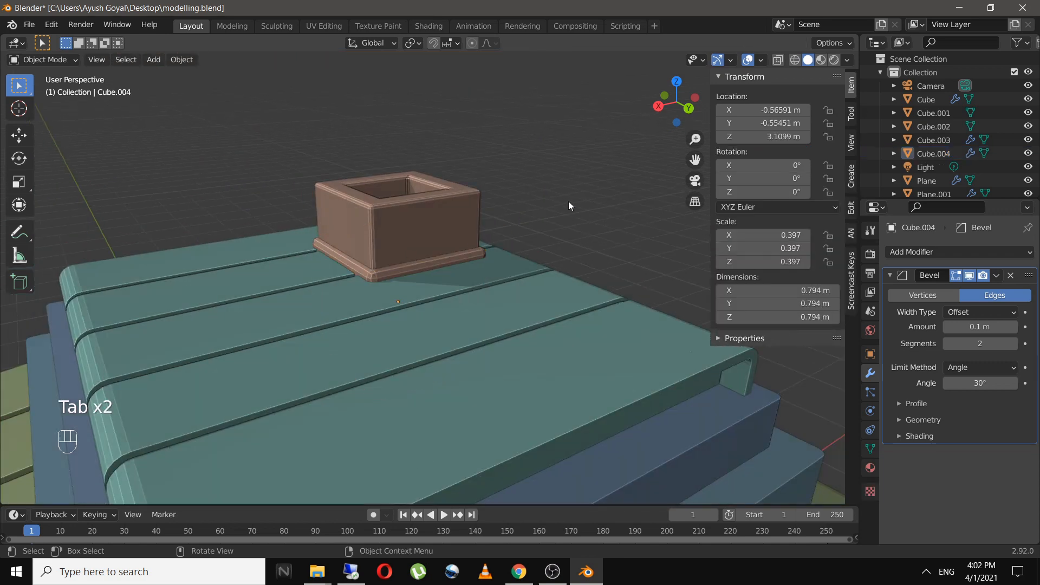
key(ctrl+s)
scroll(558, 249, down, 4)
shift+middle_drag(547, 308, 423, 328)
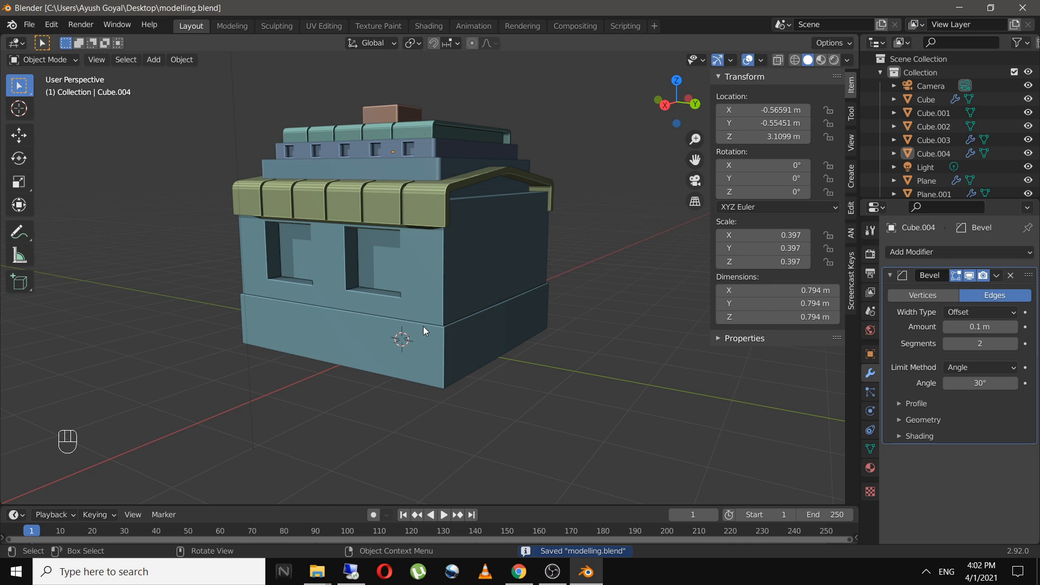
Lower the house body along Z to a location of about 1.225 m and save the file
click(443, 281)
key(g)
key(z)
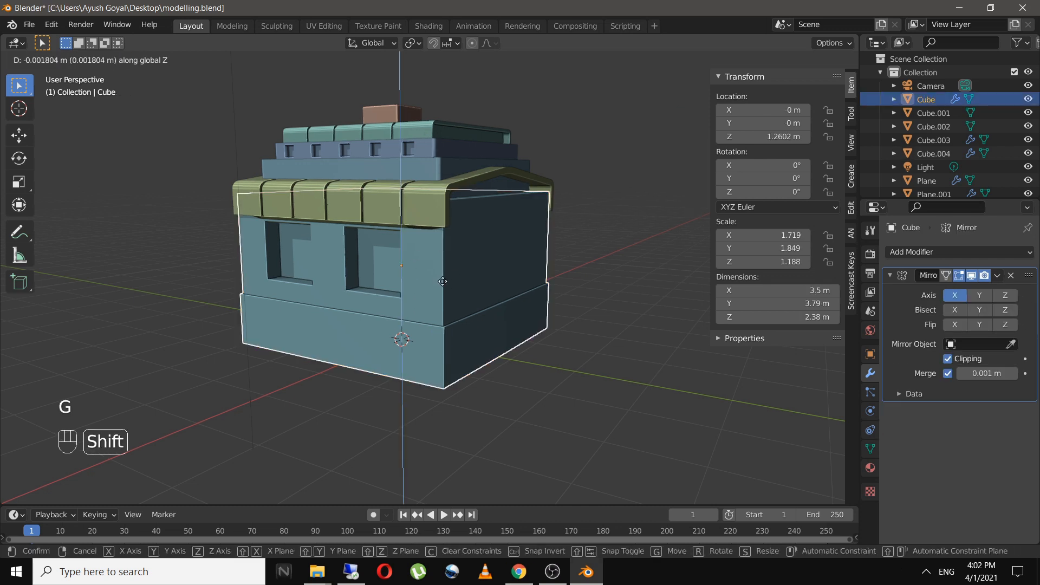
shift+click(443, 300)
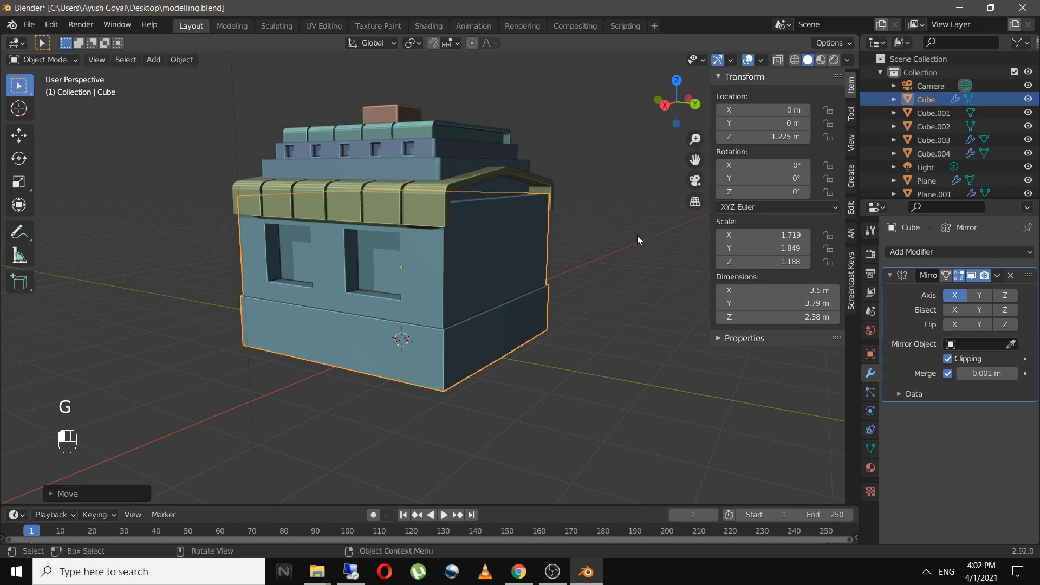
key(ctrl+s)
Add a cube in the right side view and narrow it along Y to about 0.553 m
mouse_move(603, 252)
middle_down()
mouse_move(522, 265)
mouse_move(622, 253)
middle_up()
key(KP_3)
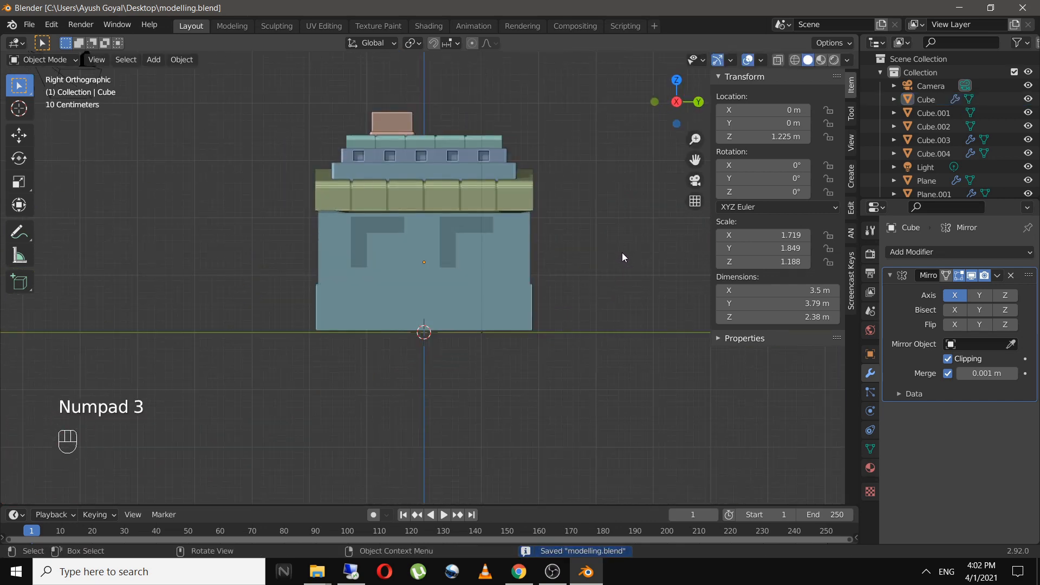
key(shift+a)
mouse_move(622, 253)
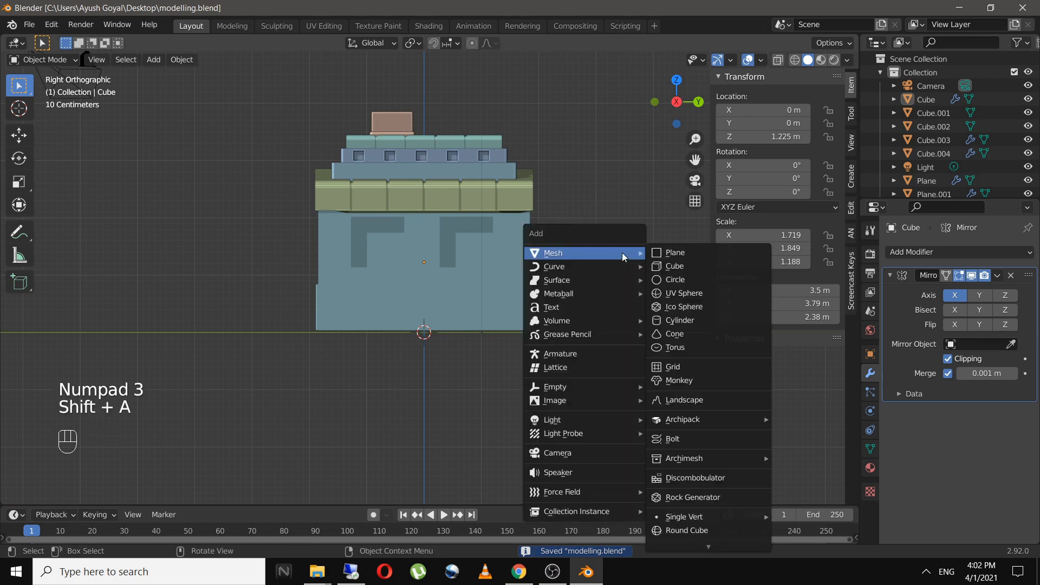
click(694, 263)
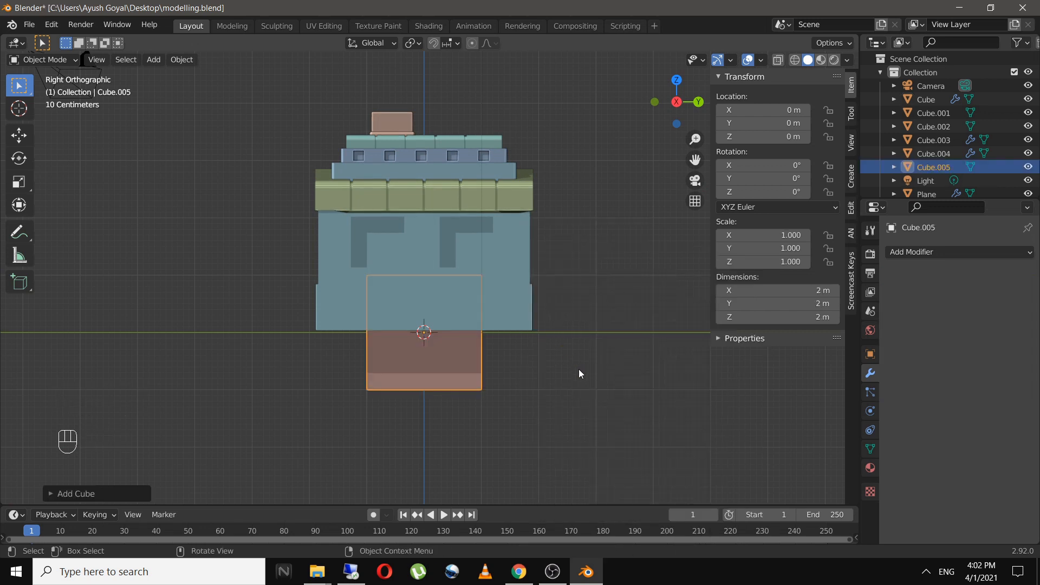
key(s)
key(y)
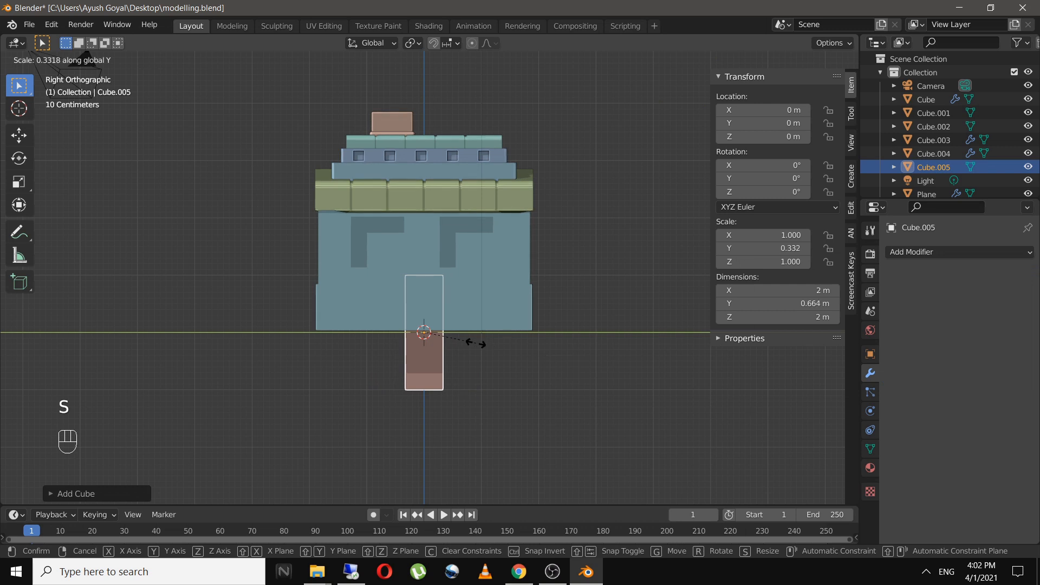
click(467, 341)
Narrow the cube to about 0.444 m along Y and place it near the wall's edge at about Y -1.57 m, Z 1.05 m
key(g)
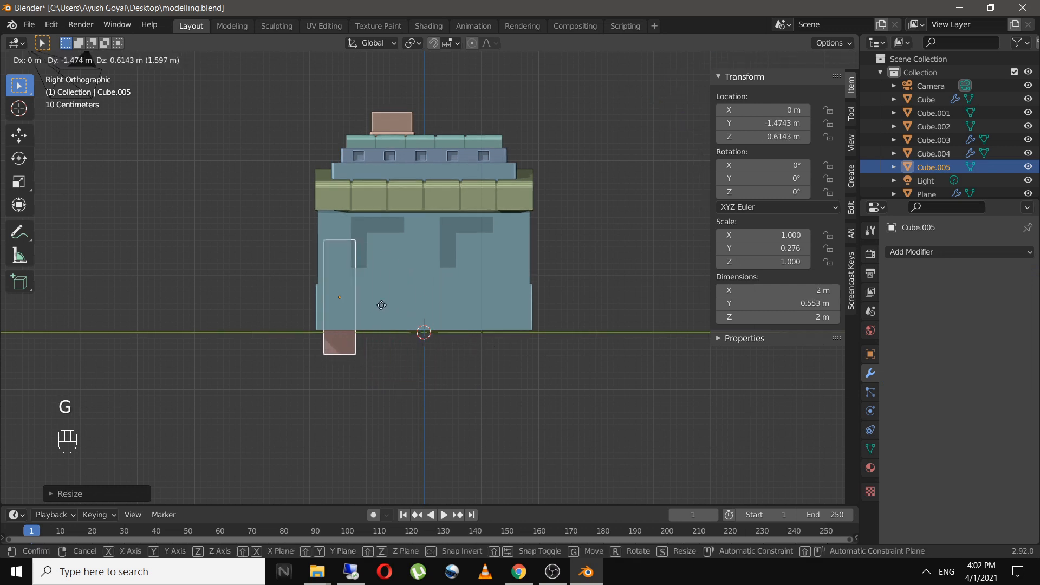
click(379, 311)
scroll(382, 320, up, 2)
key(s)
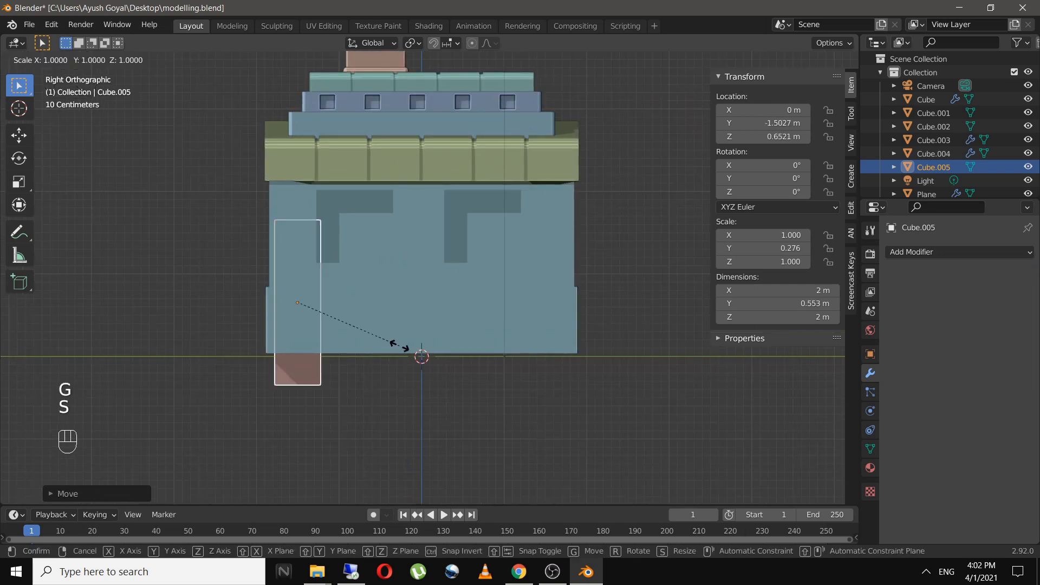
key(y)
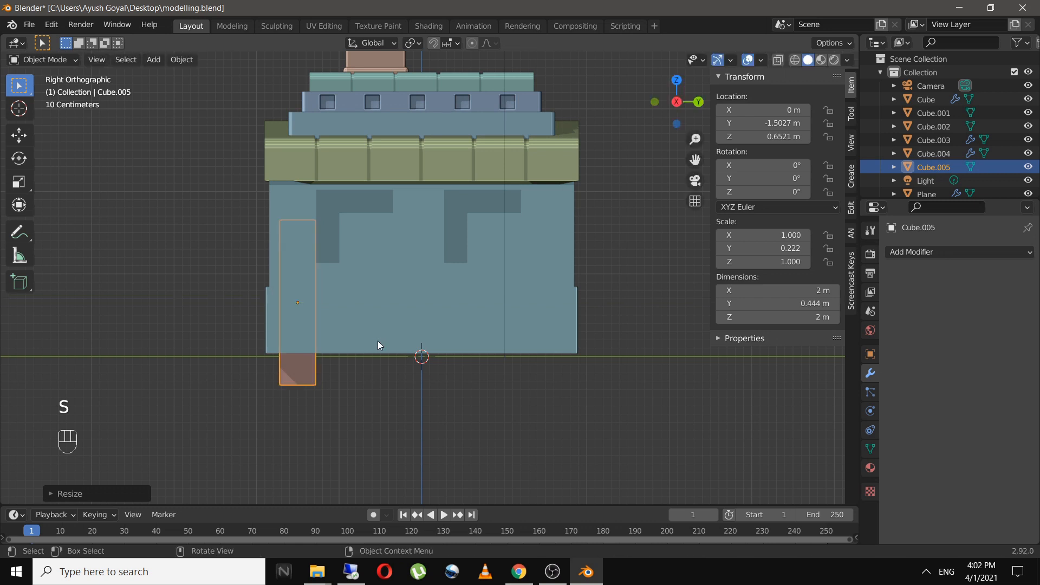
click(379, 341)
key(g)
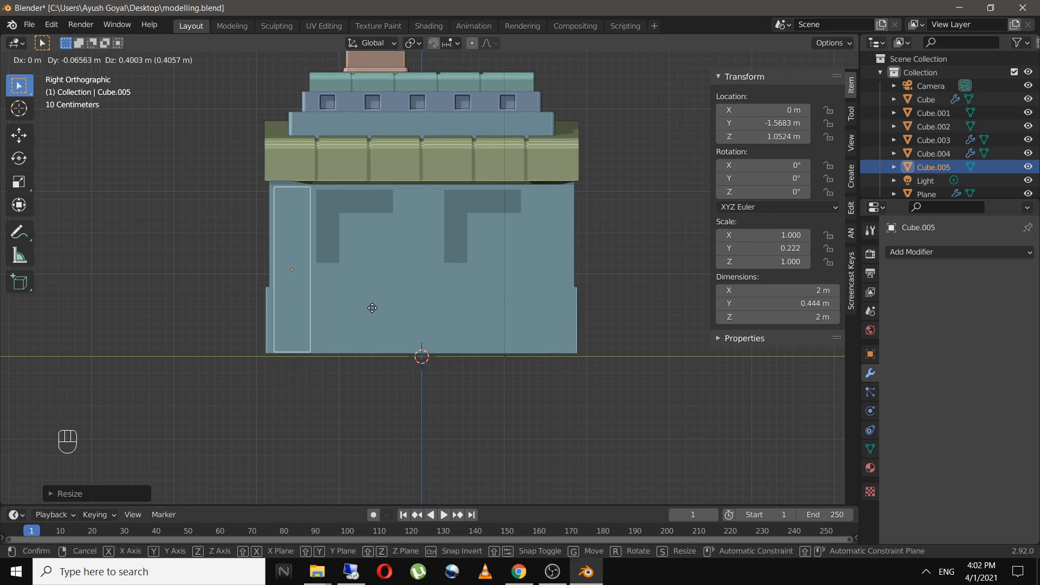
click(372, 308)
Stretch the new cube along Z to about 2.14 m tall
key(s)
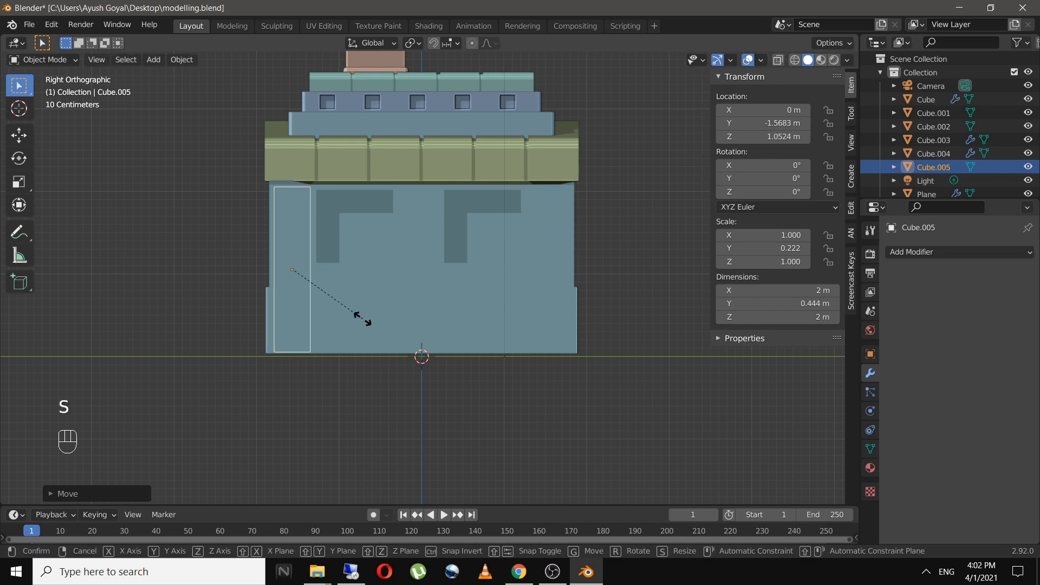
key(z)
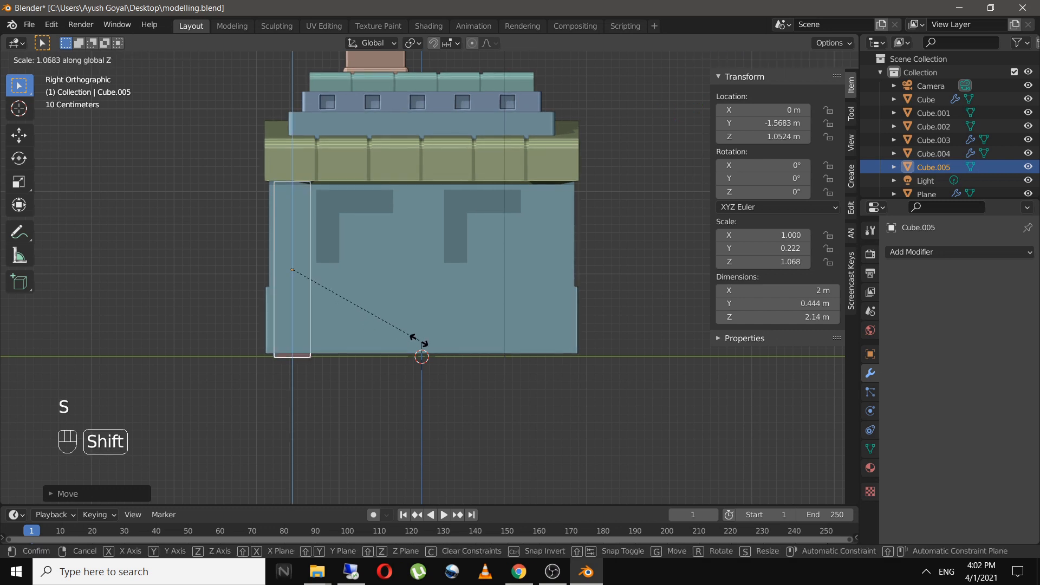
click(421, 340)
Move the cube along X out of the house body to about X 2.73 m
middle_drag(420, 341, 308, 337)
key(g)
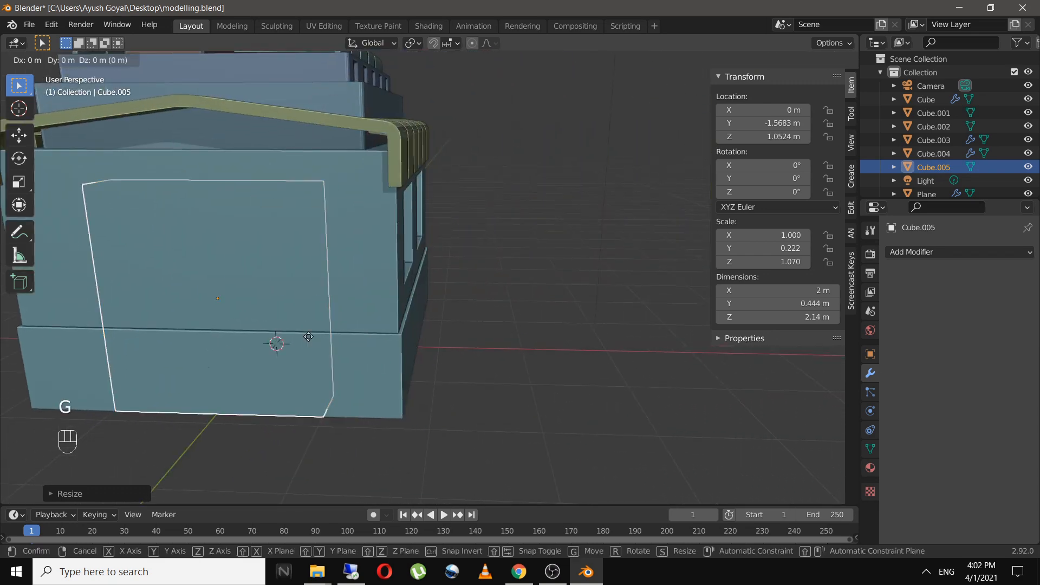
key(x)
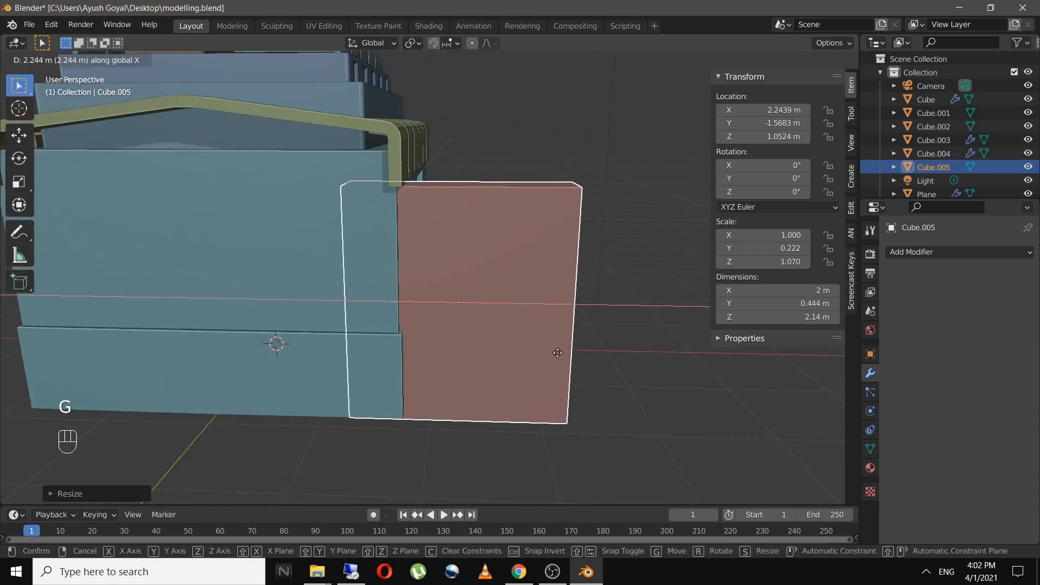
click(606, 363)
Thin the cube along X to about 0.2 m to form an upright post
key(s)
key(y)
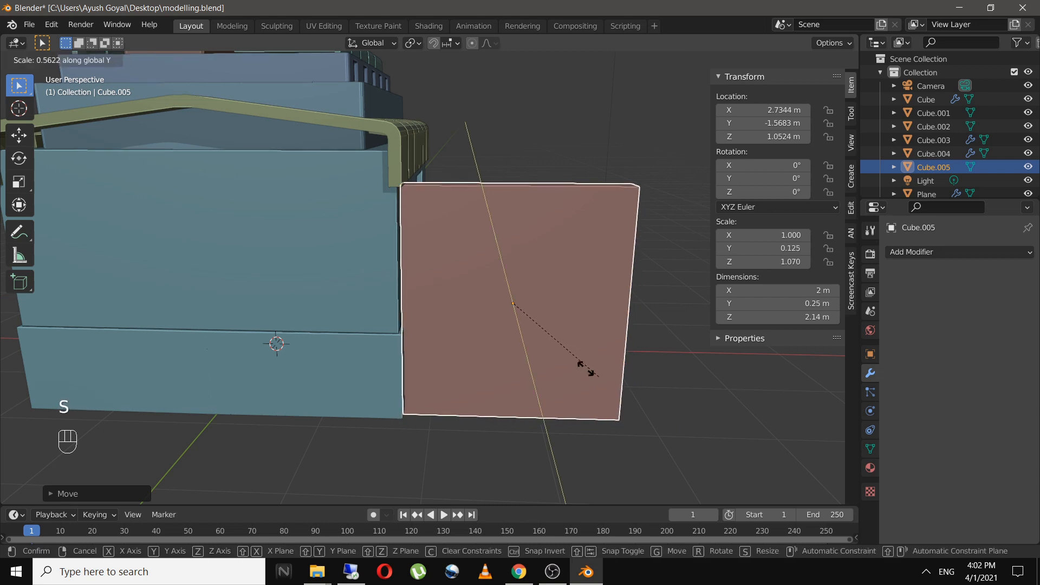
key(x)
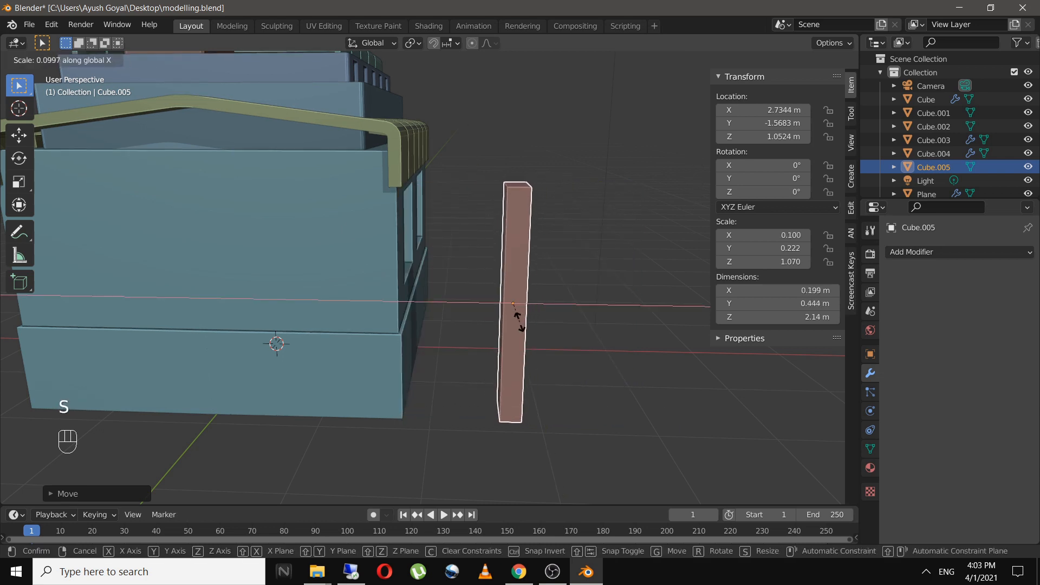
click(519, 321)
Move the thin post along X back toward the house's window wall
scroll(573, 341, up, 2)
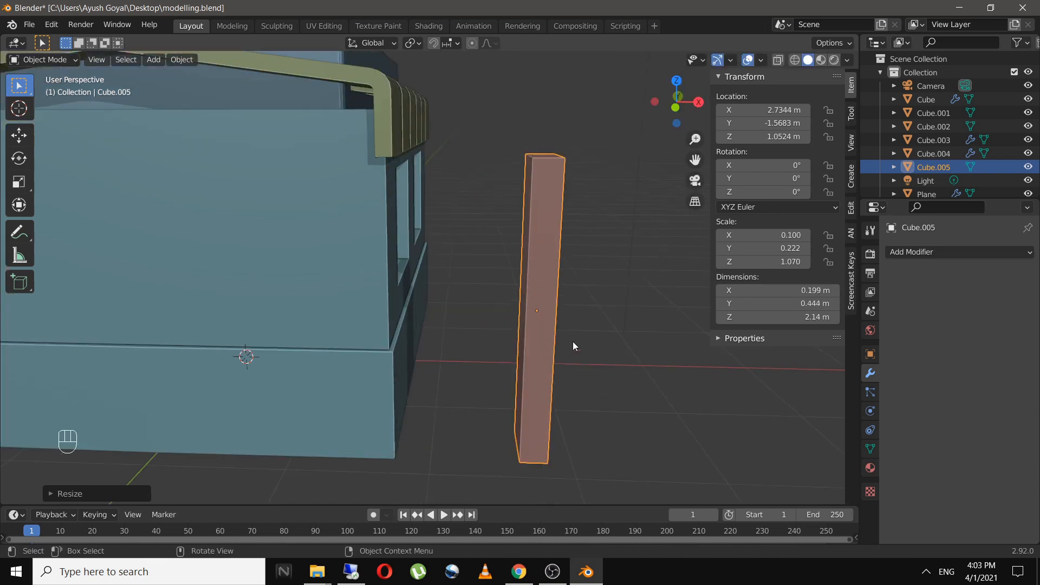
key(g)
key(x)
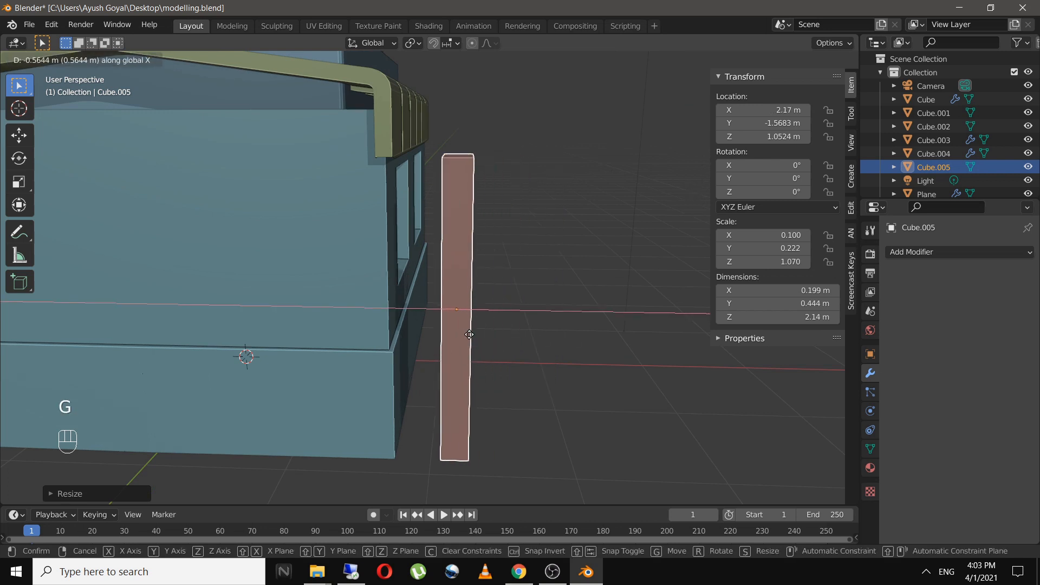
Move the pillar along the X axis to about 1.66 m so it sits against the house corner under the roof edge
click(427, 333)
scroll(476, 323, down, 5)
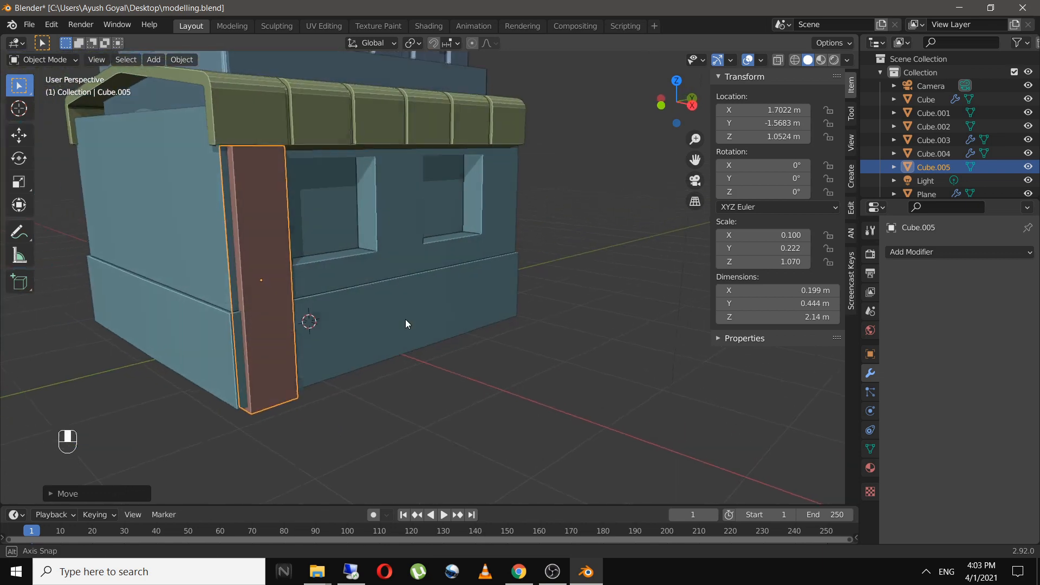
shift+middle_drag(313, 320, 370, 386)
scroll(371, 386, up, 5)
middle_drag(310, 332, 330, 343)
key(g)
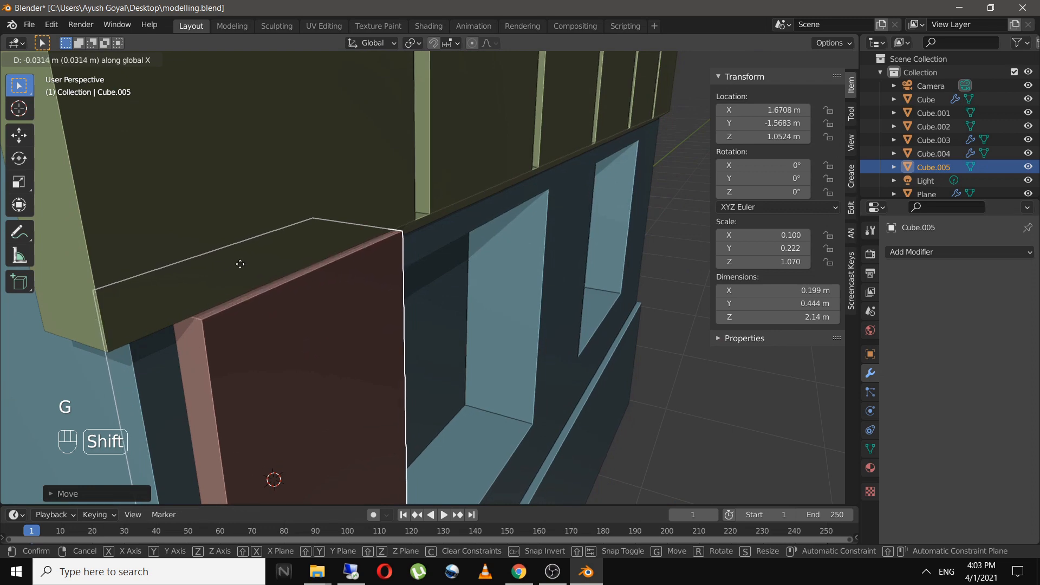
click(232, 307)
scroll(339, 401, down, 3)
shift+middle_drag(339, 401, 294, 163)
mouse_move(341, 304)
middle_down()
mouse_move(350, 282)
mouse_move(330, 281)
mouse_move(352, 293)
middle_up()
scroll(353, 287, down, 2)
Deselect the pillar and save the file
click(521, 349)
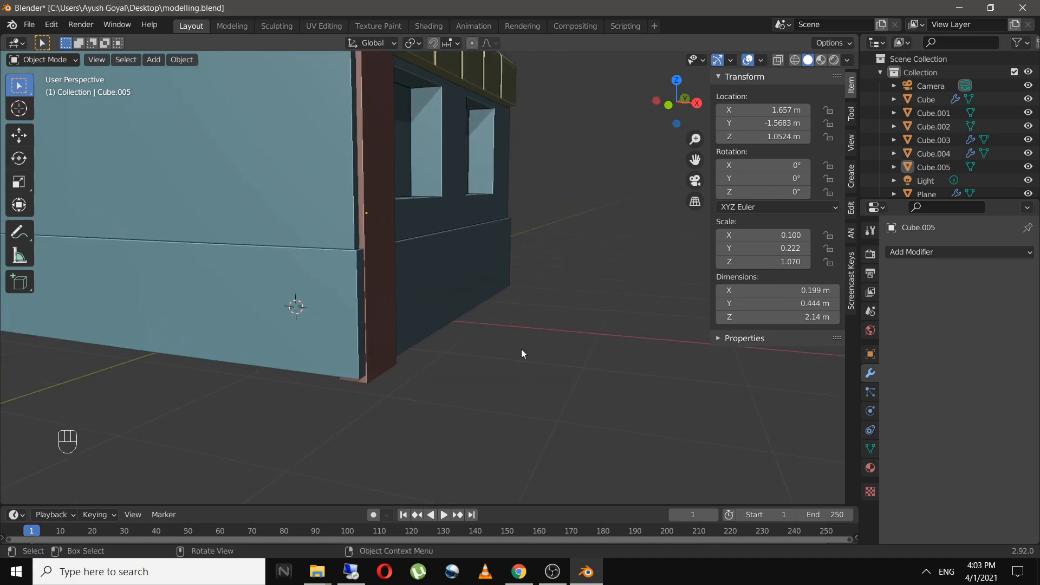
middle_drag(522, 349, 442, 357)
scroll(442, 356, up, 1)
key(ctrl+s)
Move the pillar along the X axis to about 3.46 m, clear of the house wall
click(290, 258)
middle_drag(290, 258, 257, 285)
key(g)
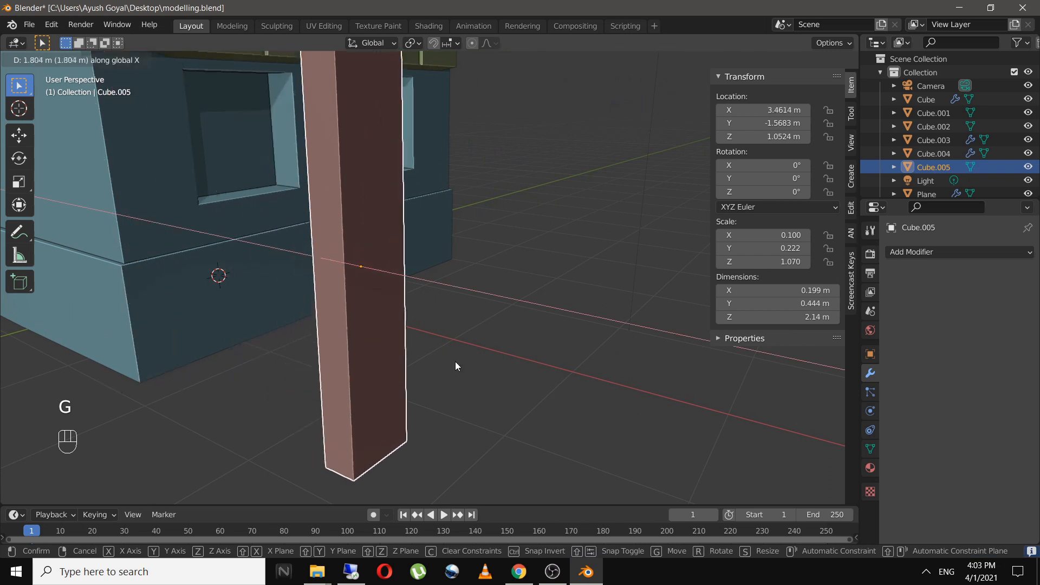
click(457, 361)
scroll(460, 359, down, 2)
In Edit Mode, add 12 evenly spaced horizontal loop cuts to the pillar without sliding them
middle_drag(461, 358, 359, 288)
scroll(319, 301, up, 3)
key(Tab)
key(ctrl+r)
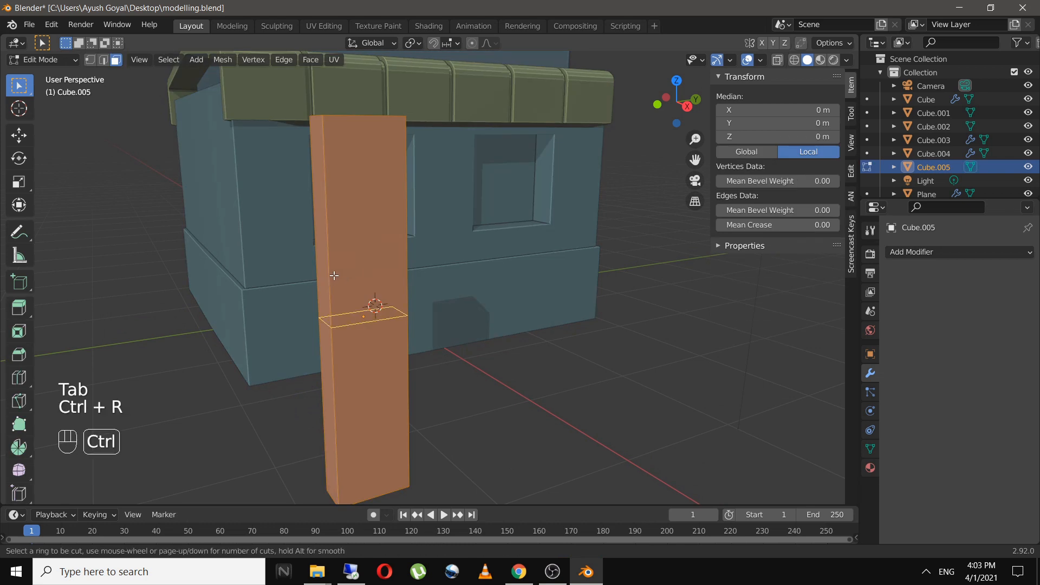
scroll(334, 276, up, 11)
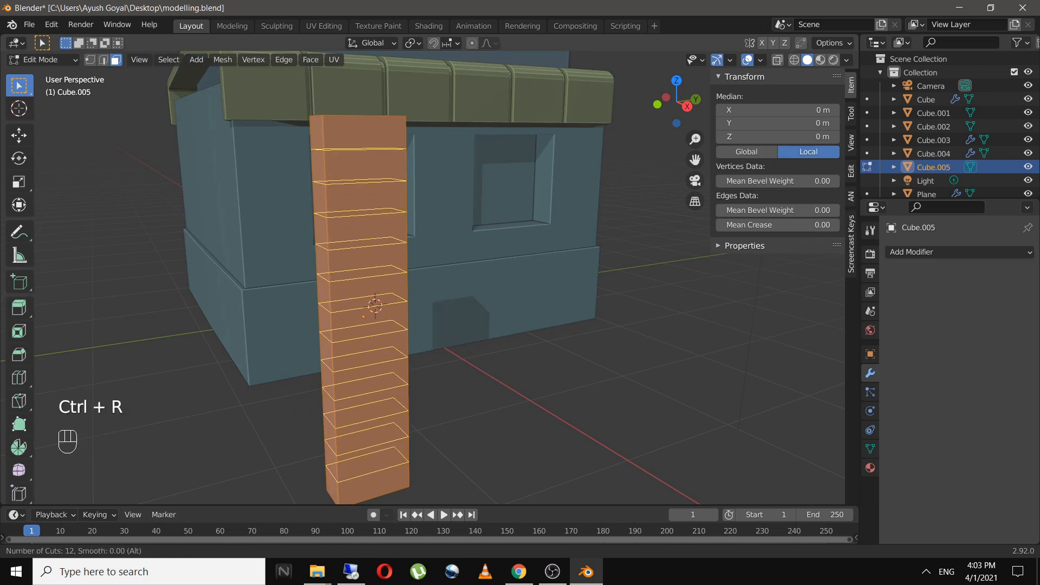
click(334, 276)
right_click(334, 276)
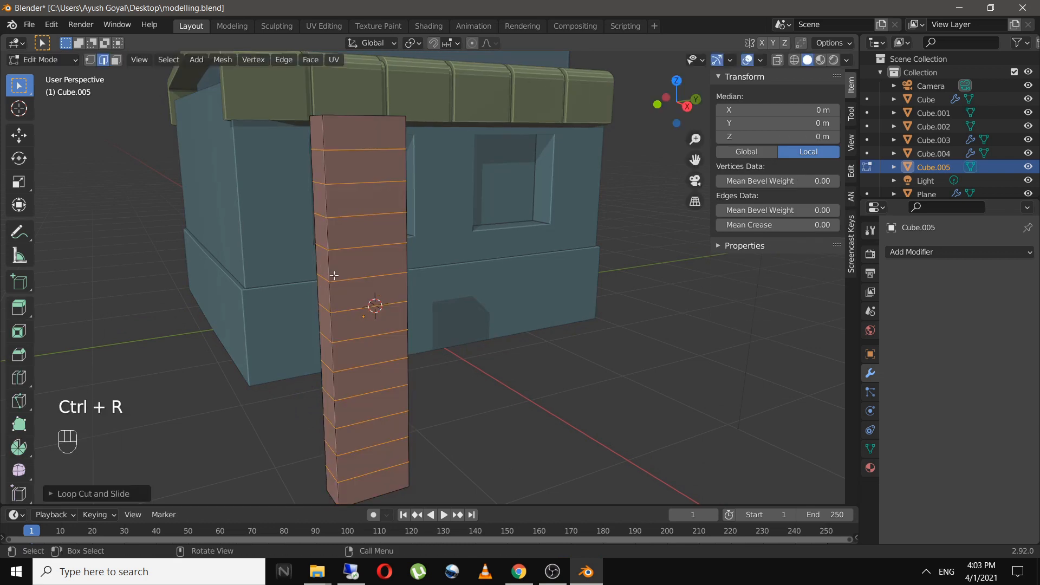
click(316, 248)
middle_drag(355, 190, 399, 256)
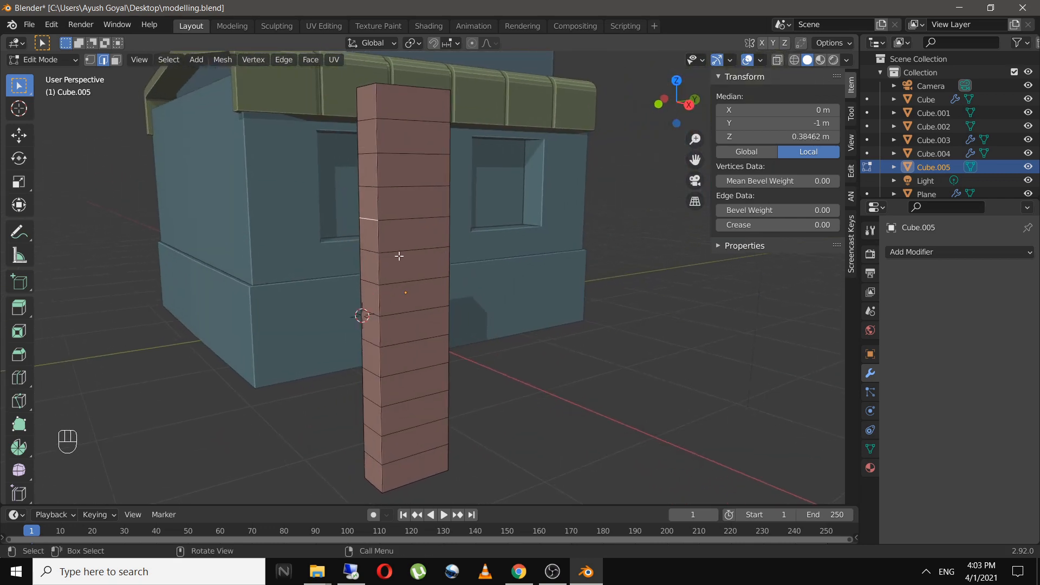
key(g)
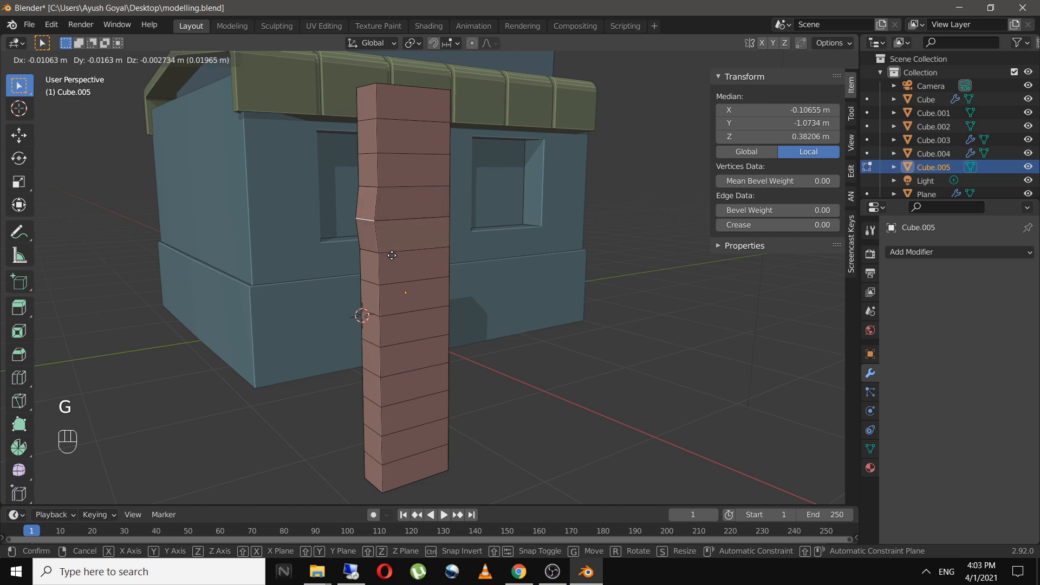
right_click(389, 252)
middle_drag(389, 252, 440, 308)
key(g)
click(426, 325)
key(ctrl+z)
key(ctrl+z)
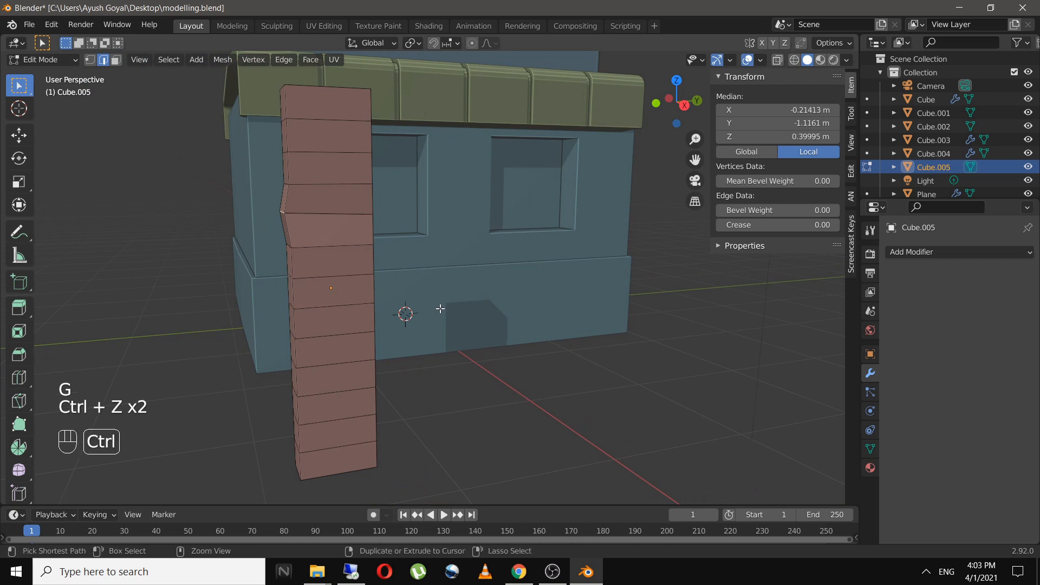
key(ctrl+z)
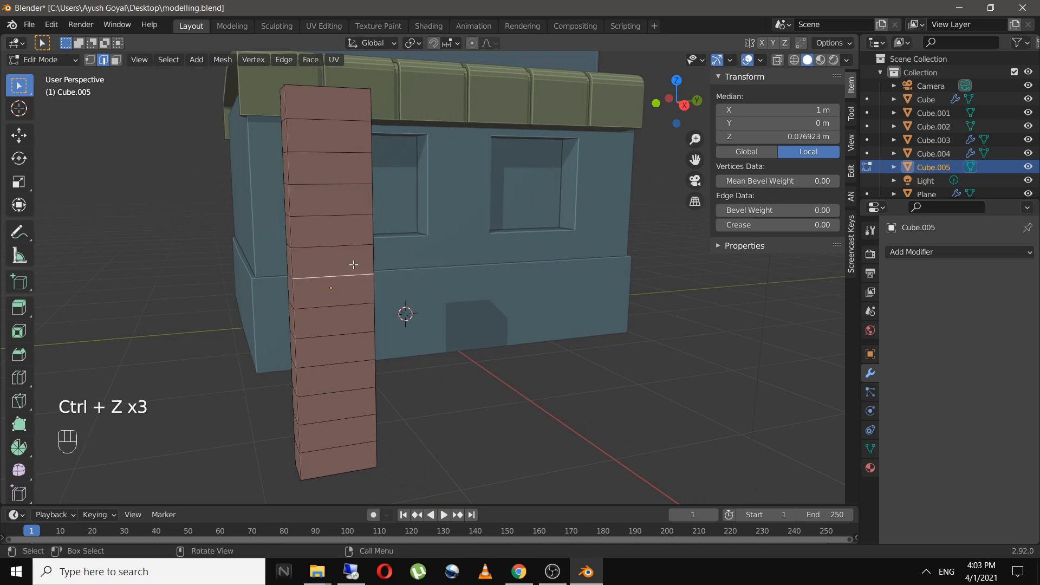
Return to Object Mode and turn on proportional editing with Smooth falloff
key(Tab)
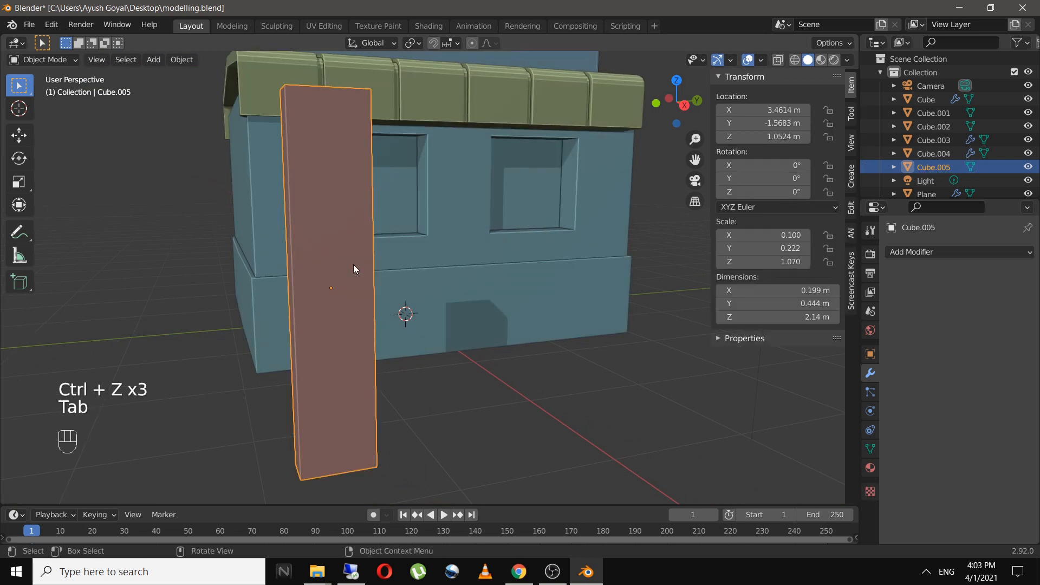
click(474, 44)
click(488, 42)
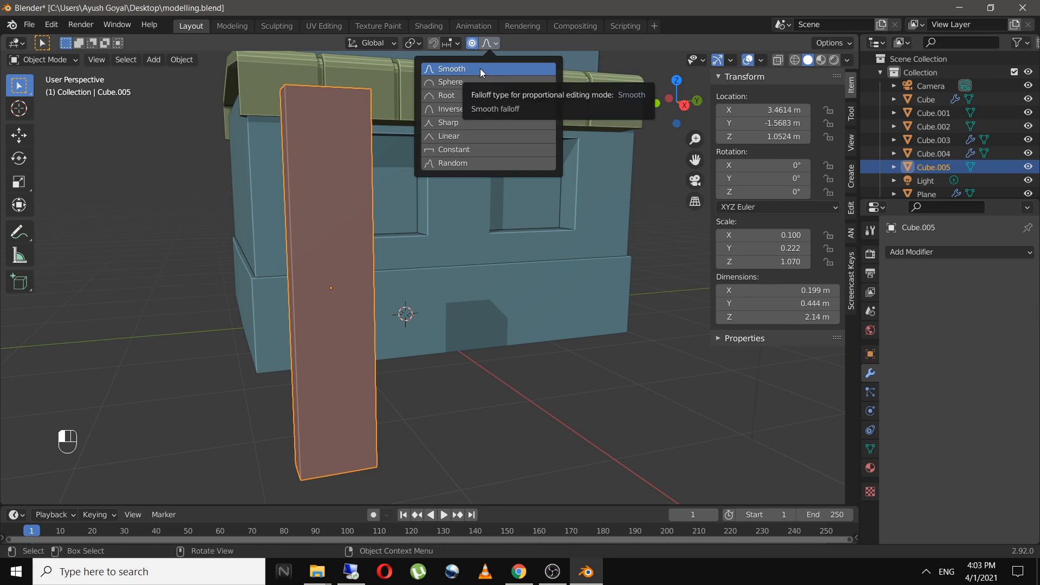
click(492, 44)
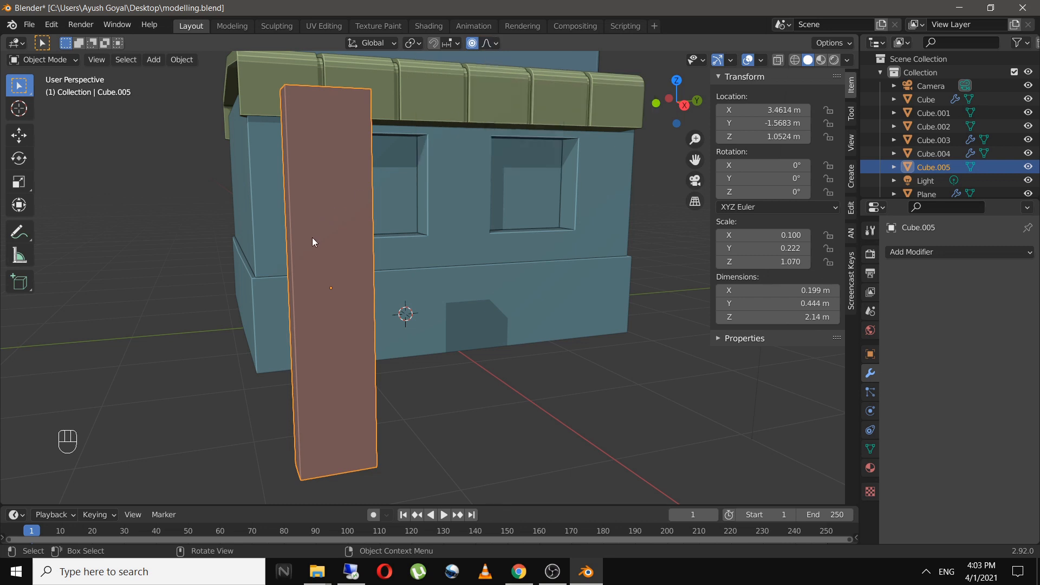
In Edit Mode, select the mid-height edge on the pillar's narrow side and try moving it without proportional editing
key(Tab)
middle_drag(328, 260, 427, 276)
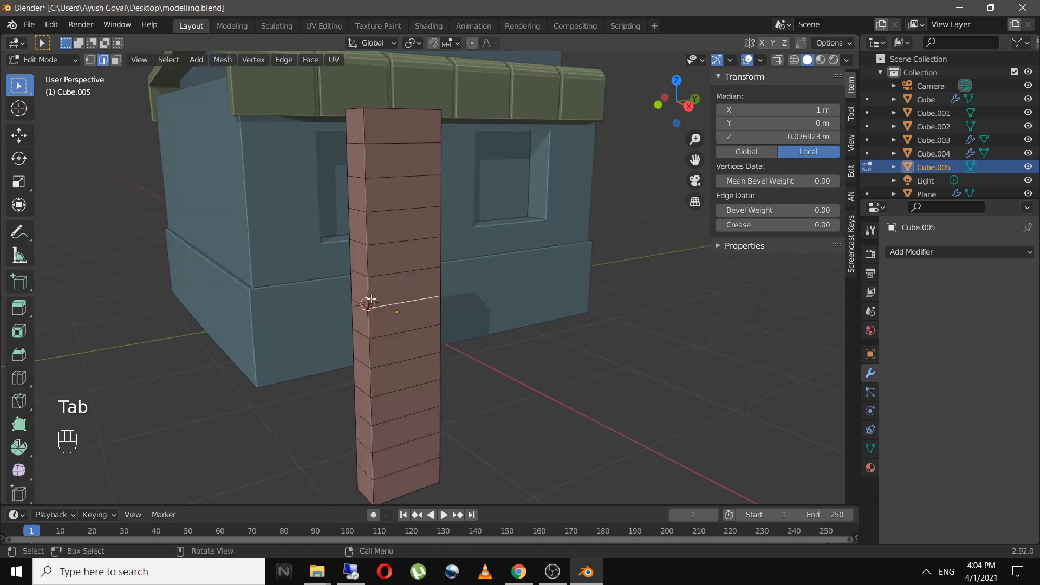
shift+middle_drag(404, 320, 402, 281)
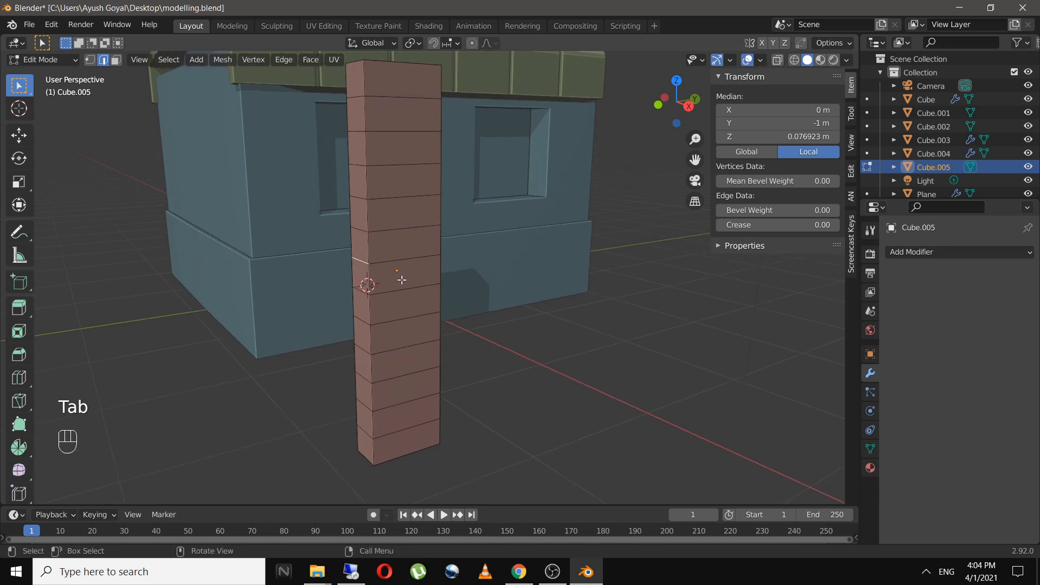
key(g)
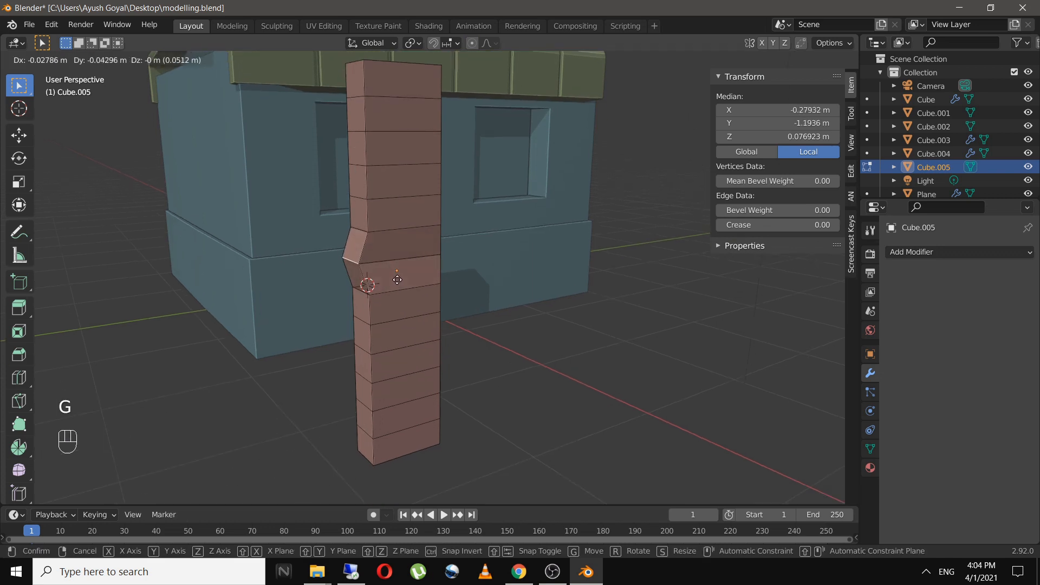
right_click(399, 280)
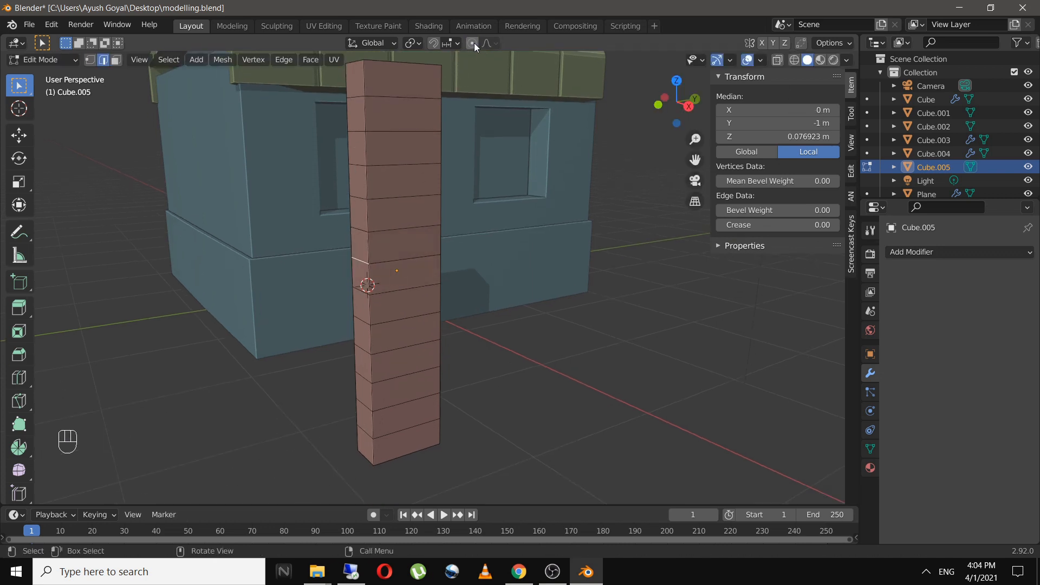
key(g)
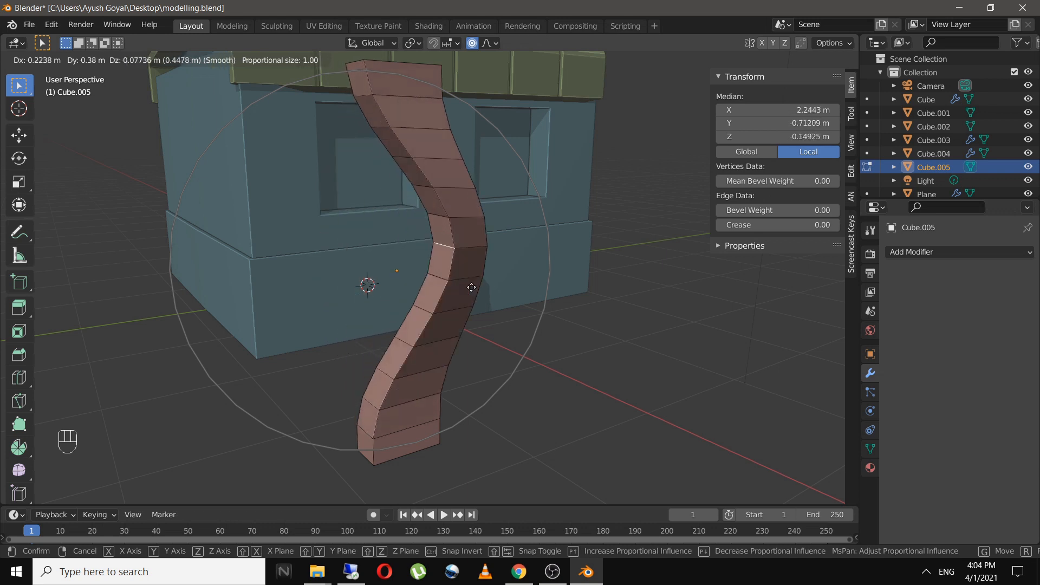
right_click(407, 311)
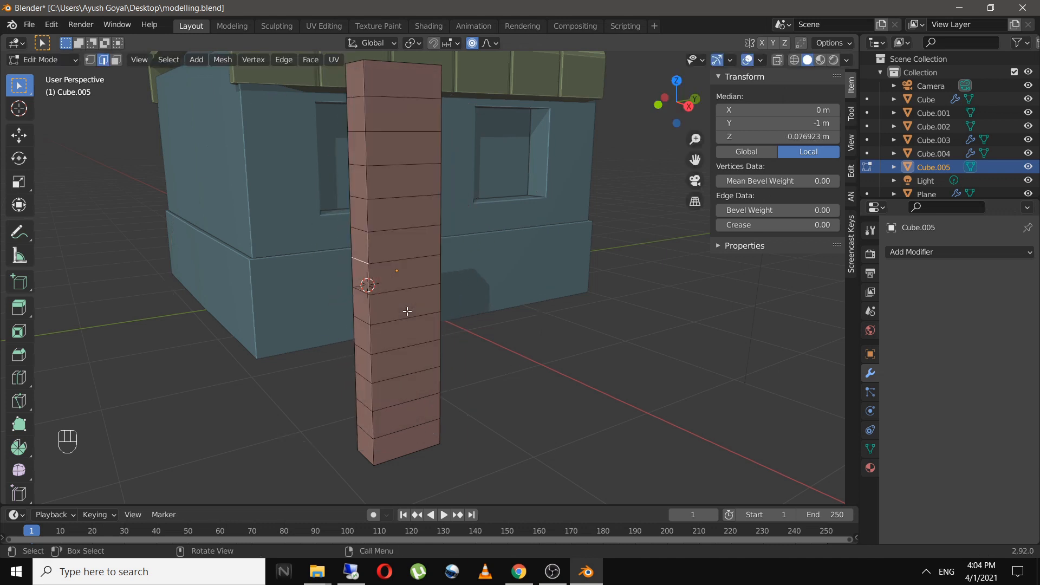
key(g)
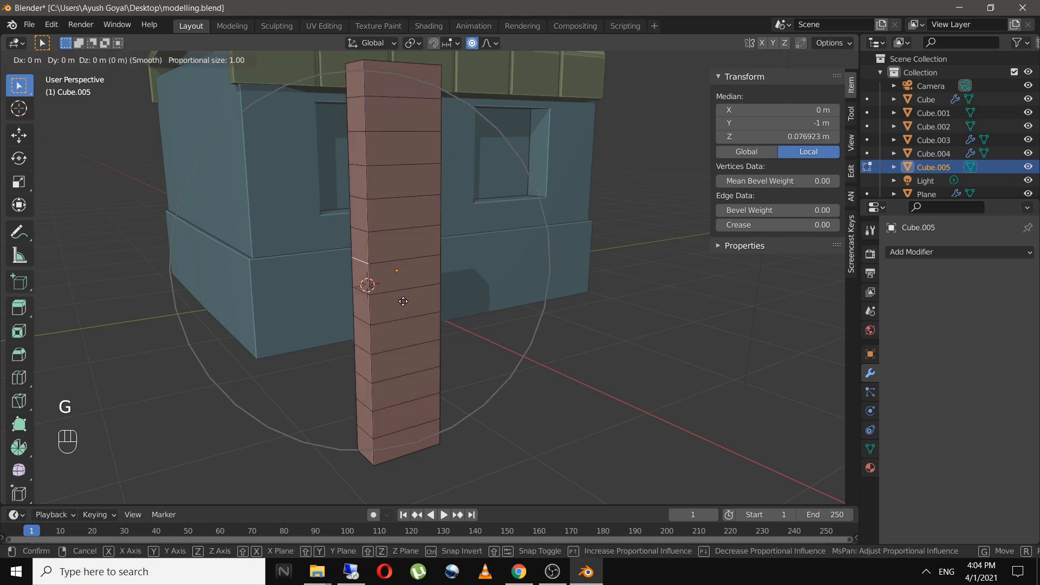
scroll(403, 301, up, 8)
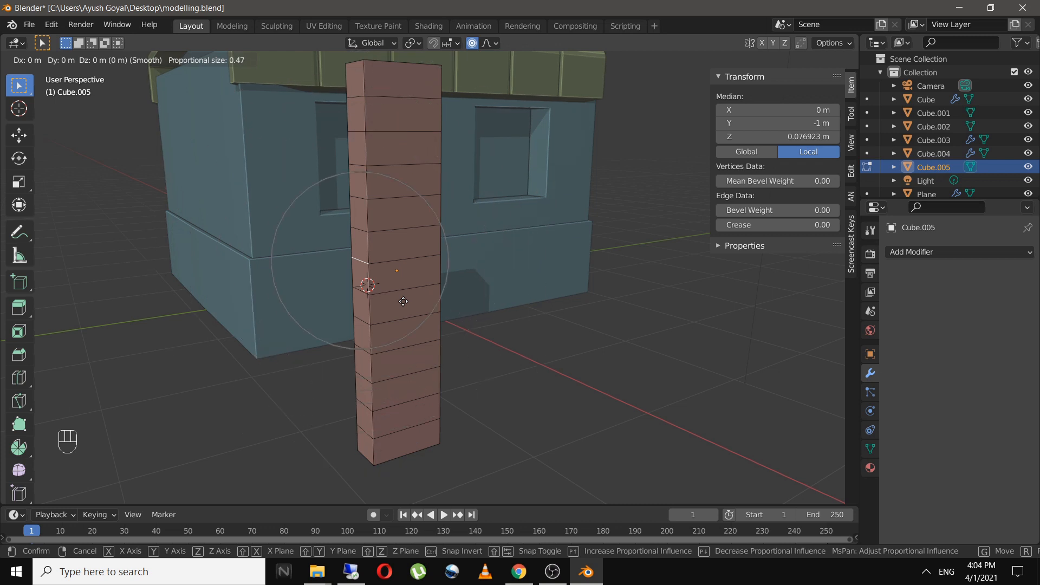
scroll(403, 301, up, 5)
key(g)
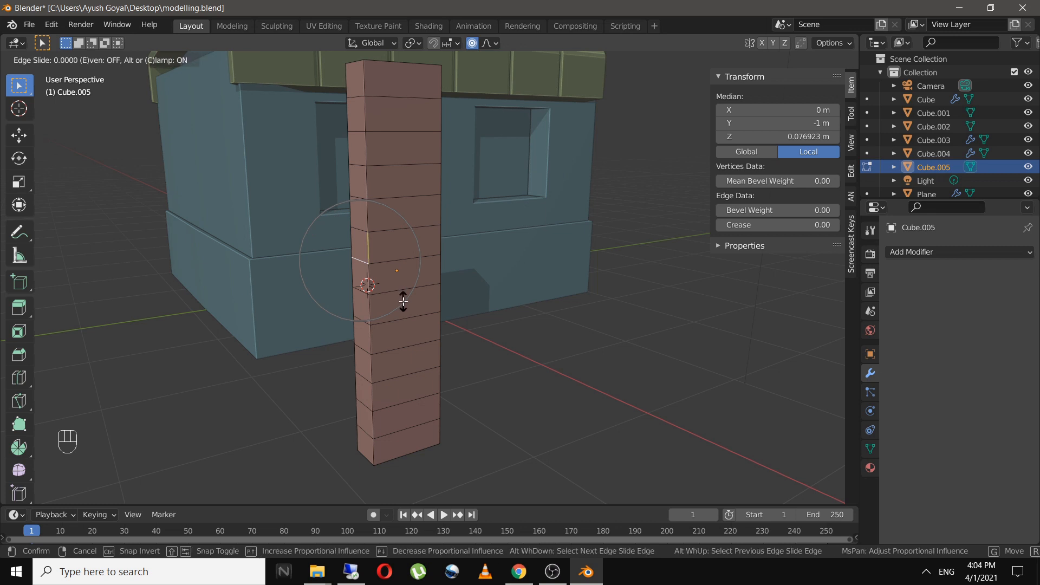
right_click(404, 302)
key(h)
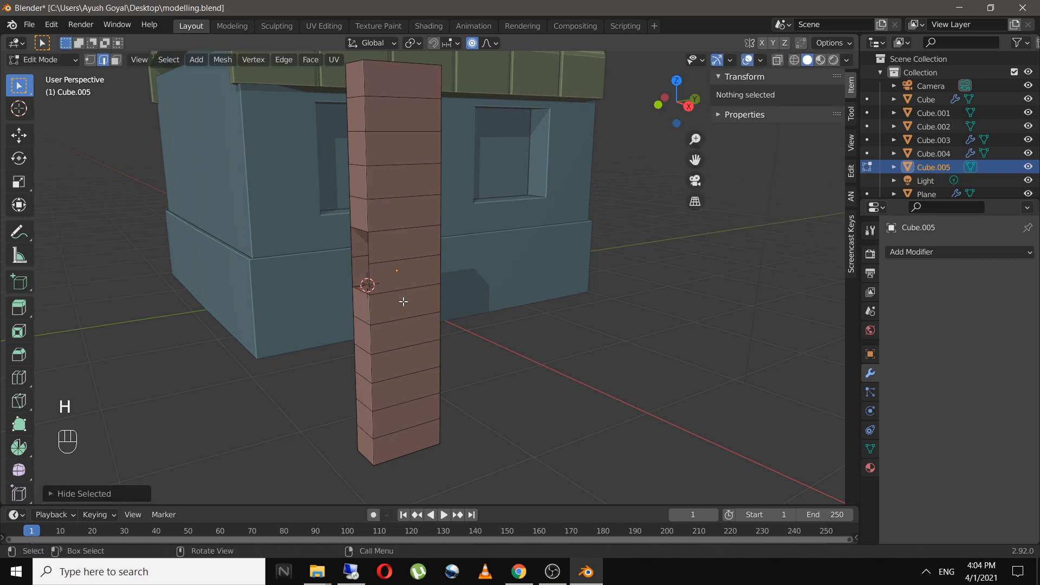
key(ctrl+z)
Move the mid-height edge about -0.03 m along Y with proportional editing at size 0.32
key(g)
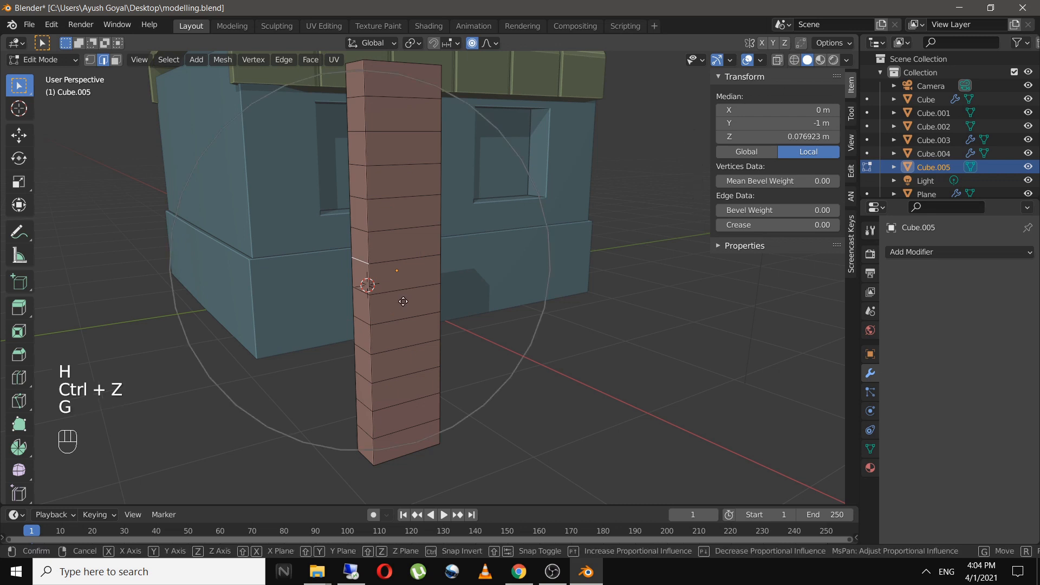
key(shift)
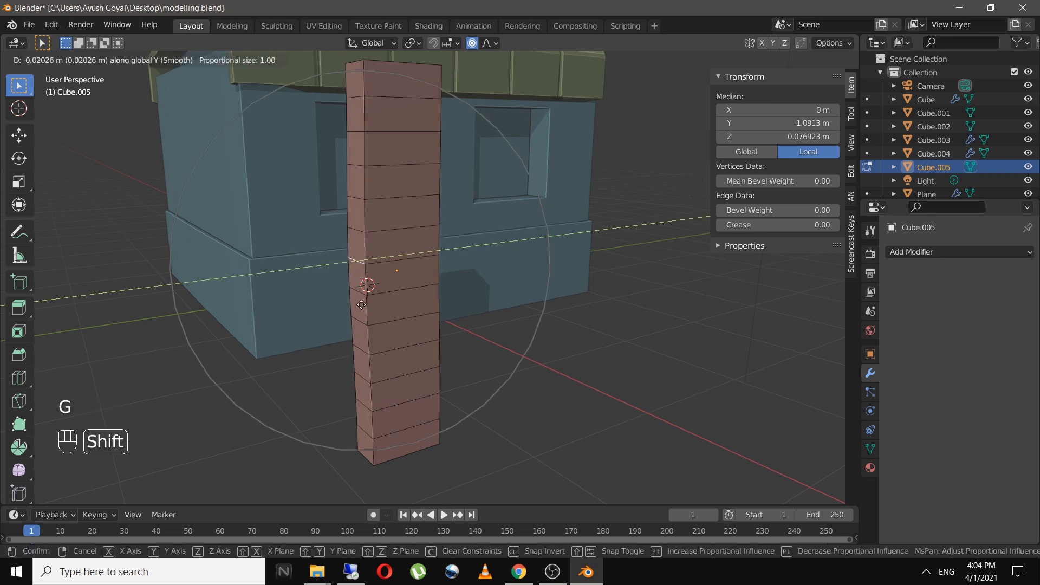
scroll(359, 303, up, 15)
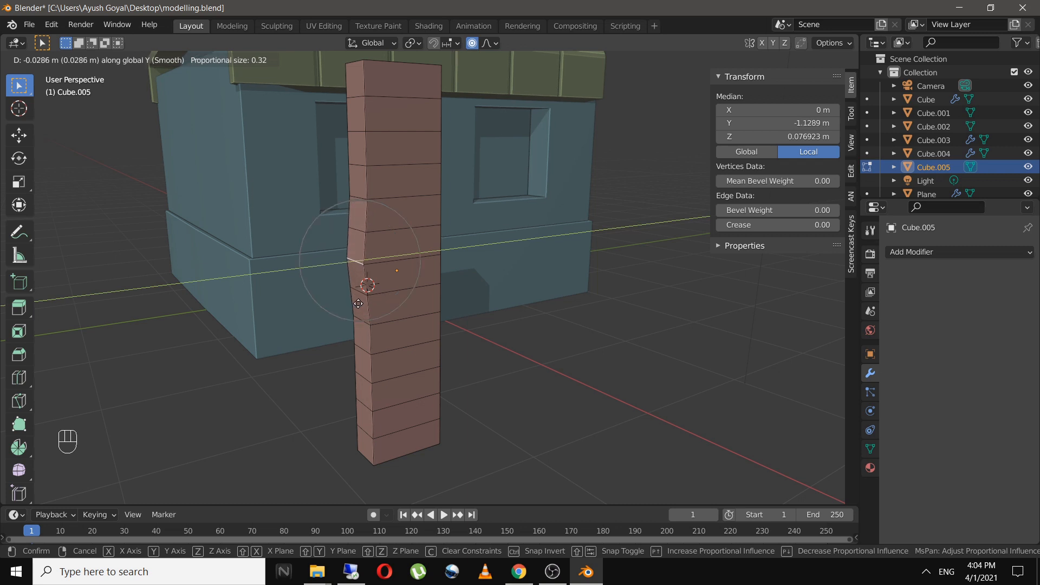
click(359, 304)
Move the narrow-side edge three cuts below the pillar's top about -0.03 m along Y with proportional size 0.32
click(358, 170)
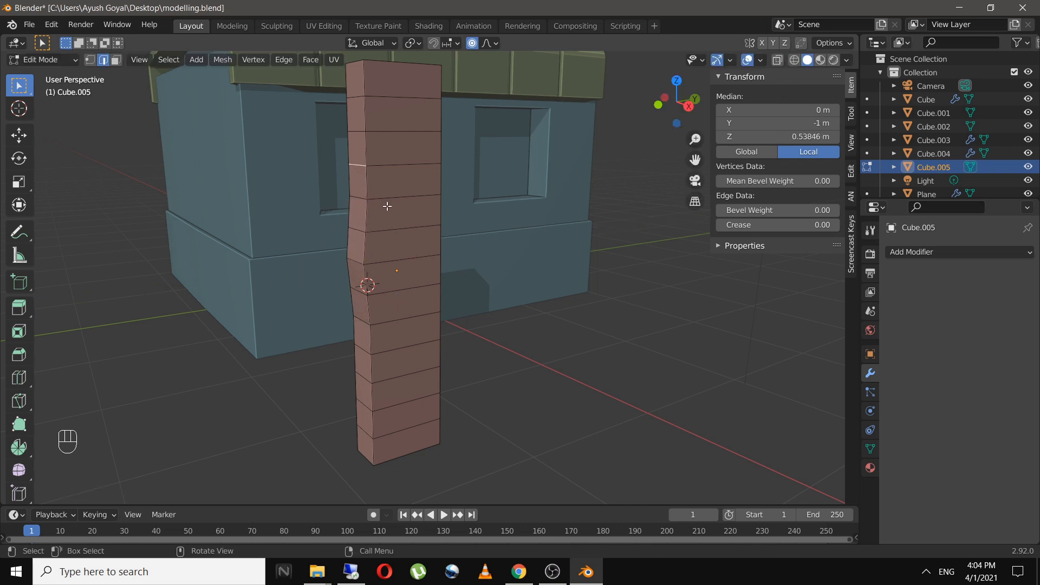
key(g)
middle_click(383, 208)
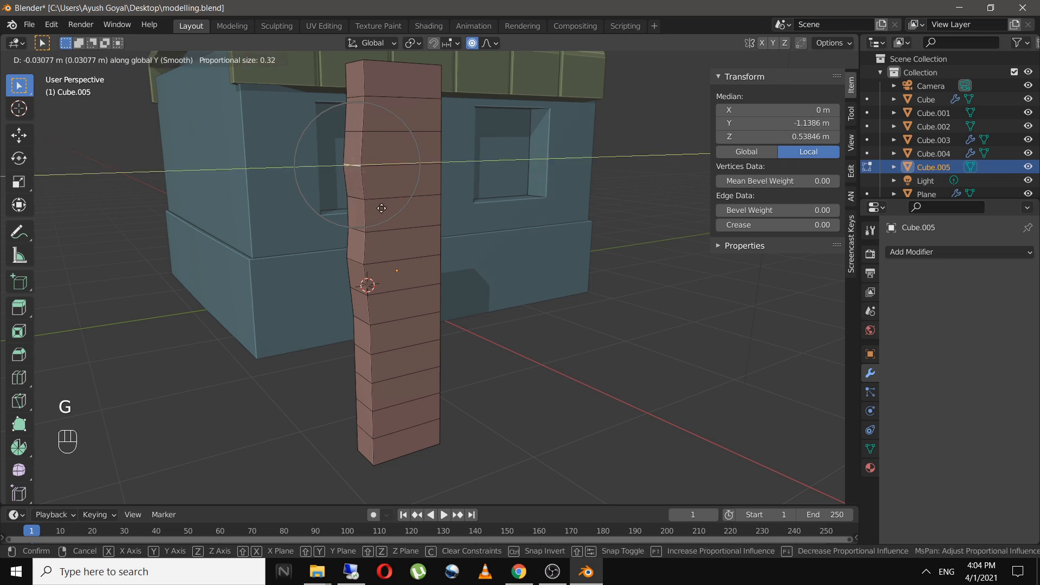
click(382, 208)
Widen the wide face's second-lowest cut edge along Y by scaling it with proportional size 0.42
middle_drag(402, 216, 369, 220)
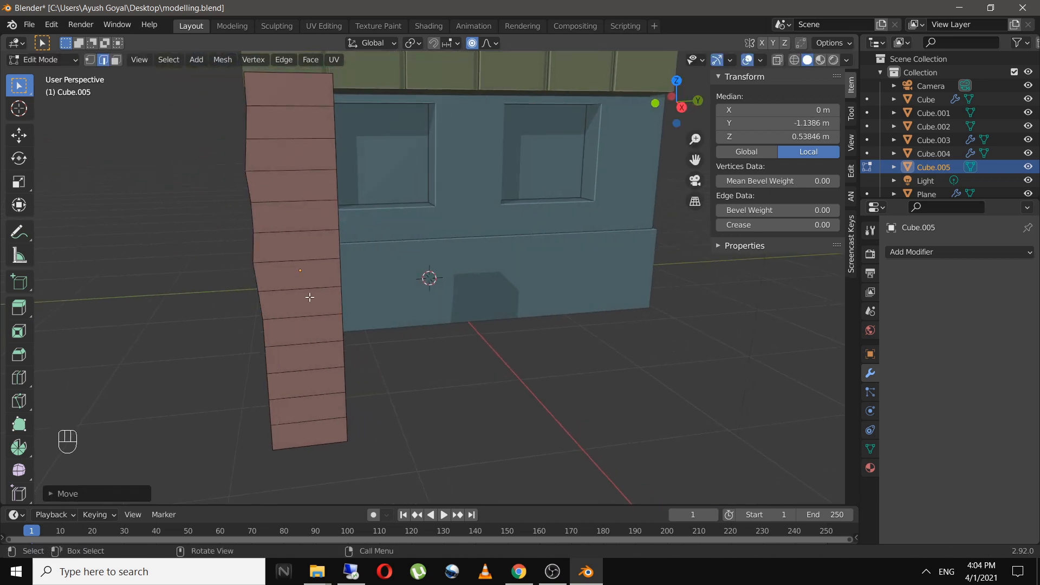
click(322, 395)
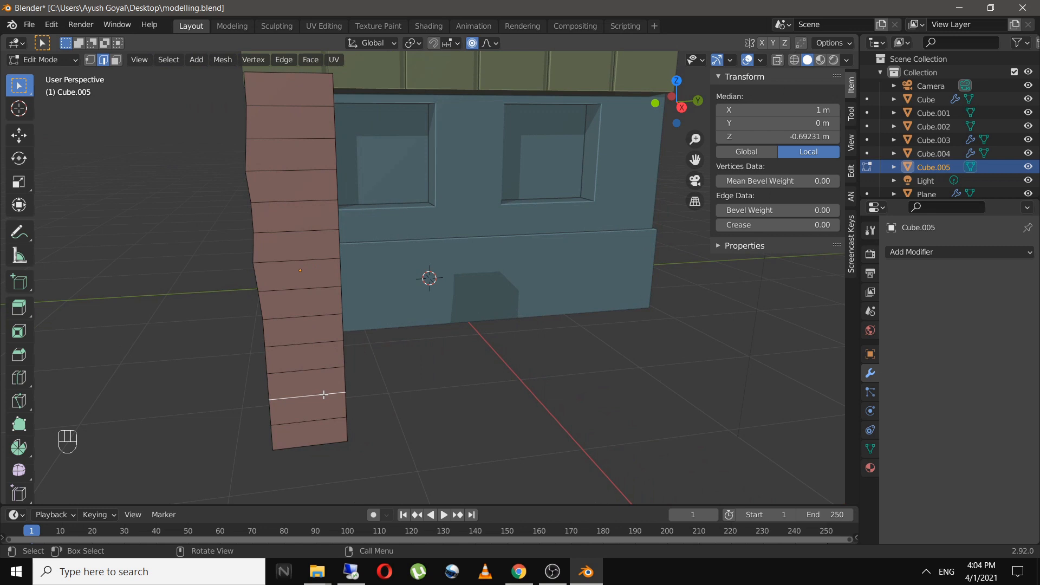
key(s)
key(y)
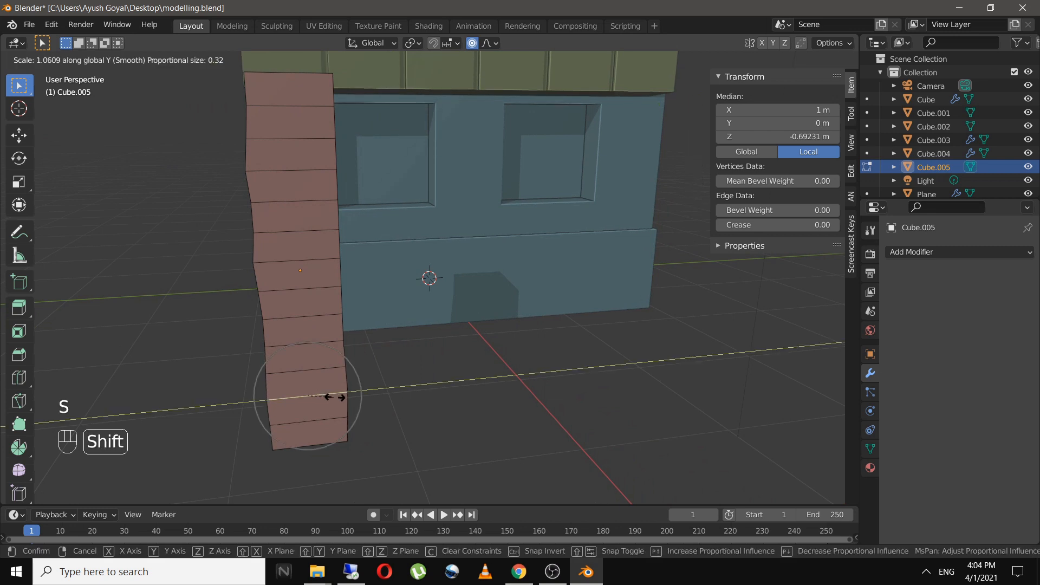
scroll(362, 403, down, 3)
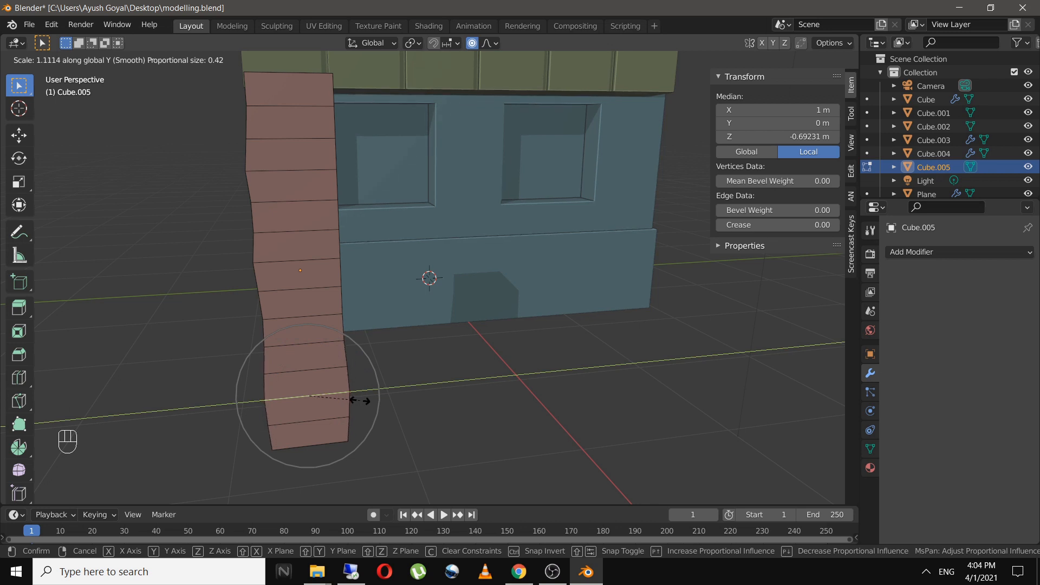
click(361, 401)
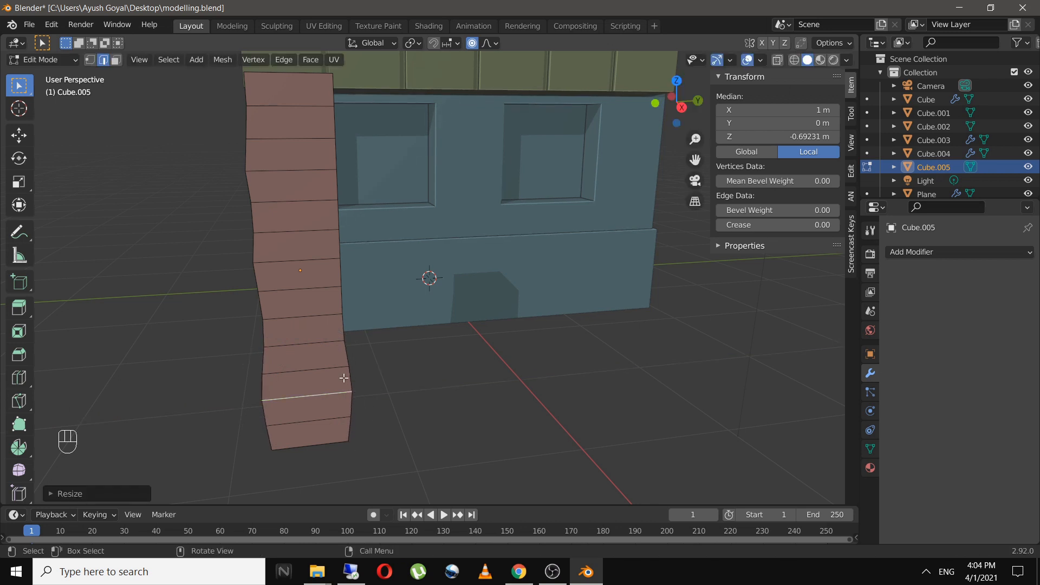
Scale the wide face's fourth-lowest cut edge along Y with proportional size 0.42
alt+click(325, 352)
key(s)
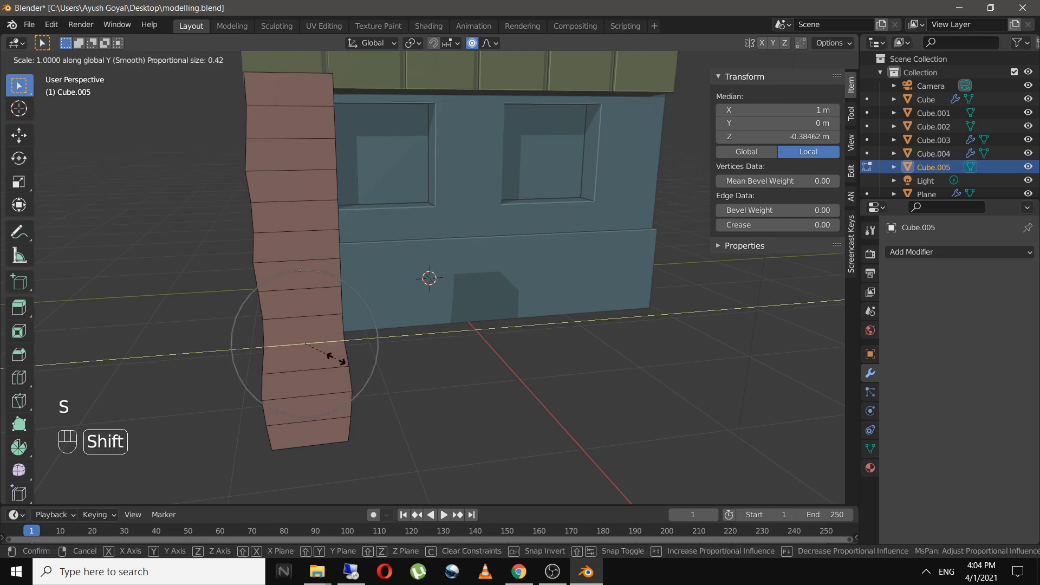
click(355, 365)
Move the vertical corner edge between the third and fourth cuts below the pillar's top about 0.04 m along Y, using proportional size 0.42
middle_drag(355, 364, 260, 241)
click(265, 252)
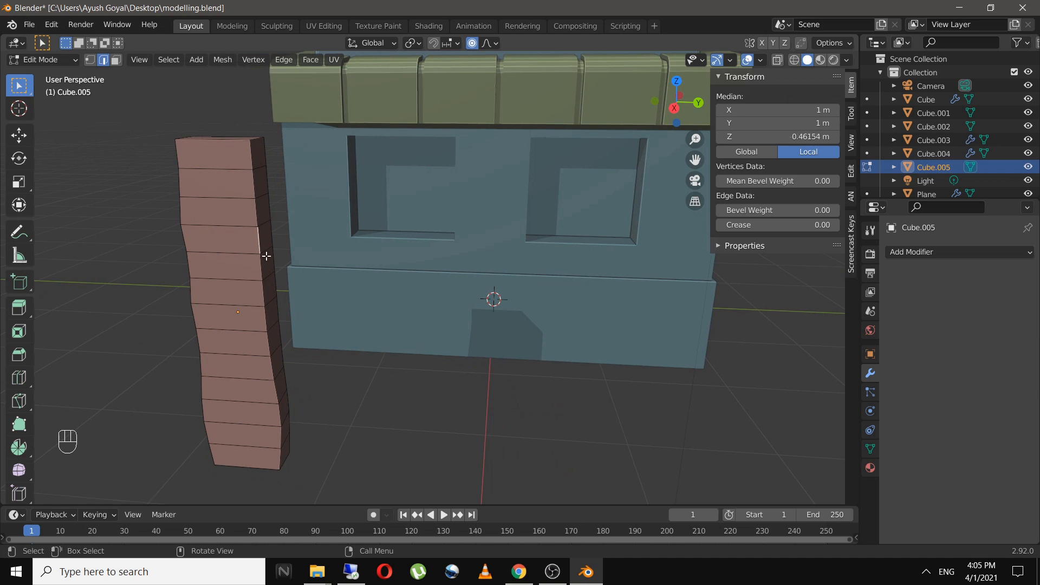
key(g)
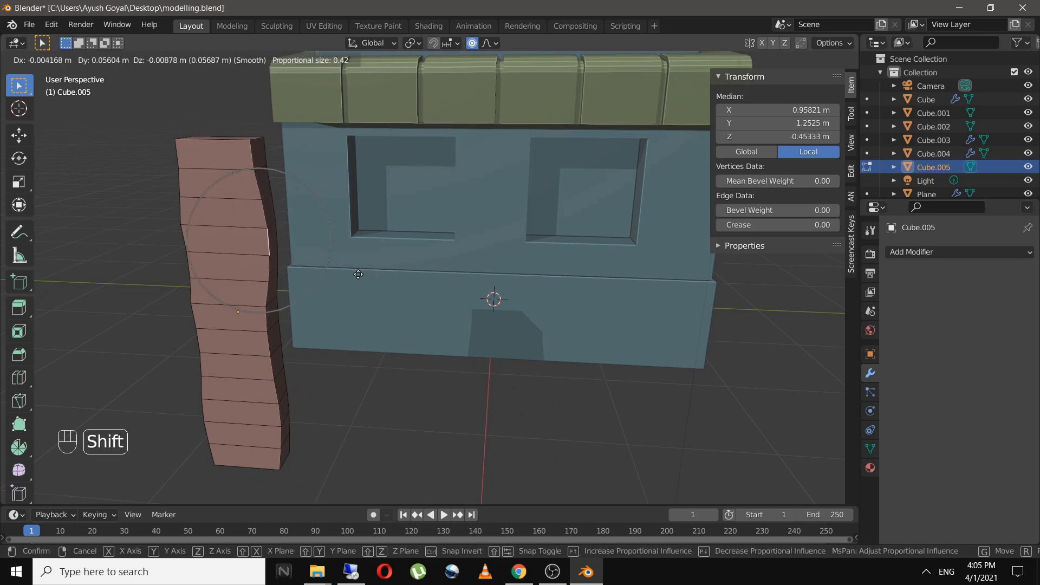
click(333, 283)
shift+middle_drag(271, 304, 292, 318)
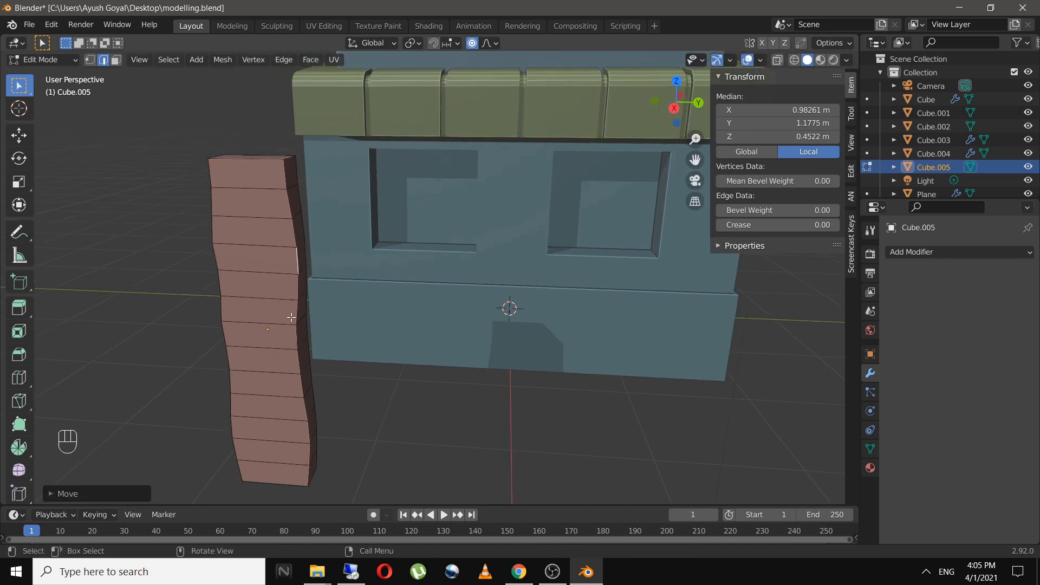
In vertex selection mode, move the corner vertex two cuts below the pillar's top about 0.02 m along Y with proportional size 0.42
scroll(289, 314, up, 1)
key(1)
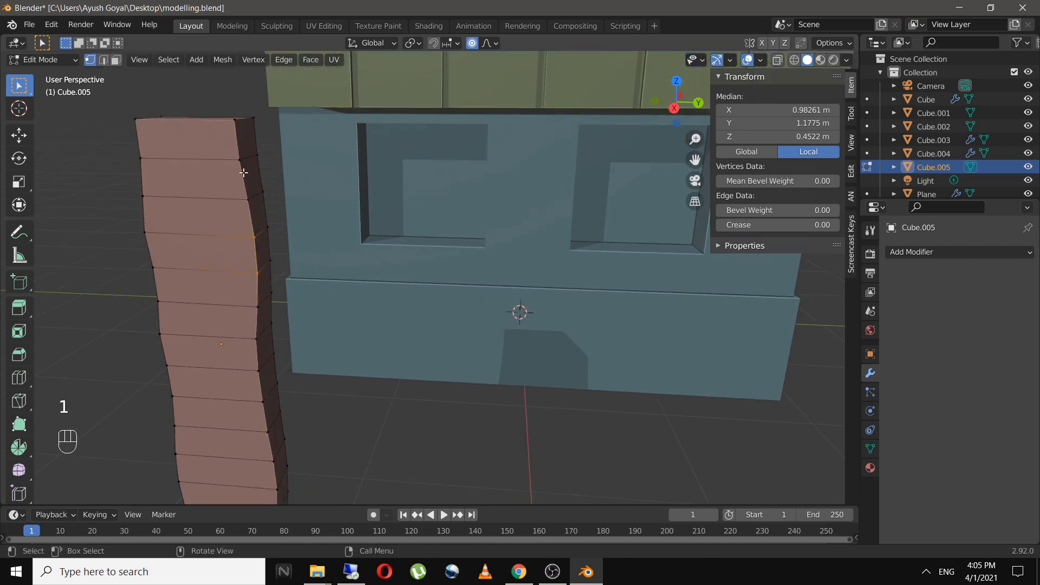
click(249, 197)
key(g)
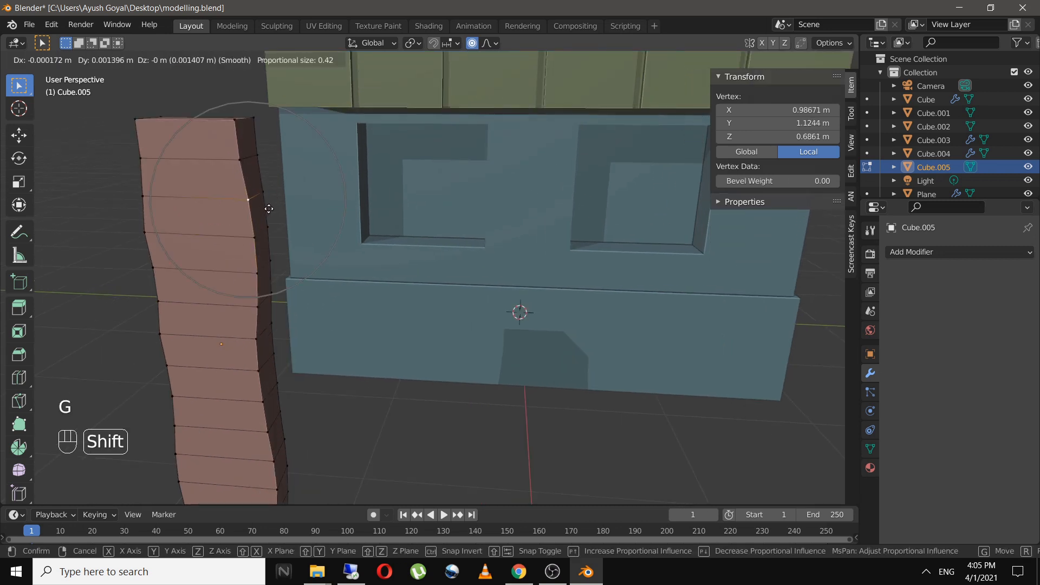
click(316, 206)
shift+middle_drag(348, 263, 325, 209)
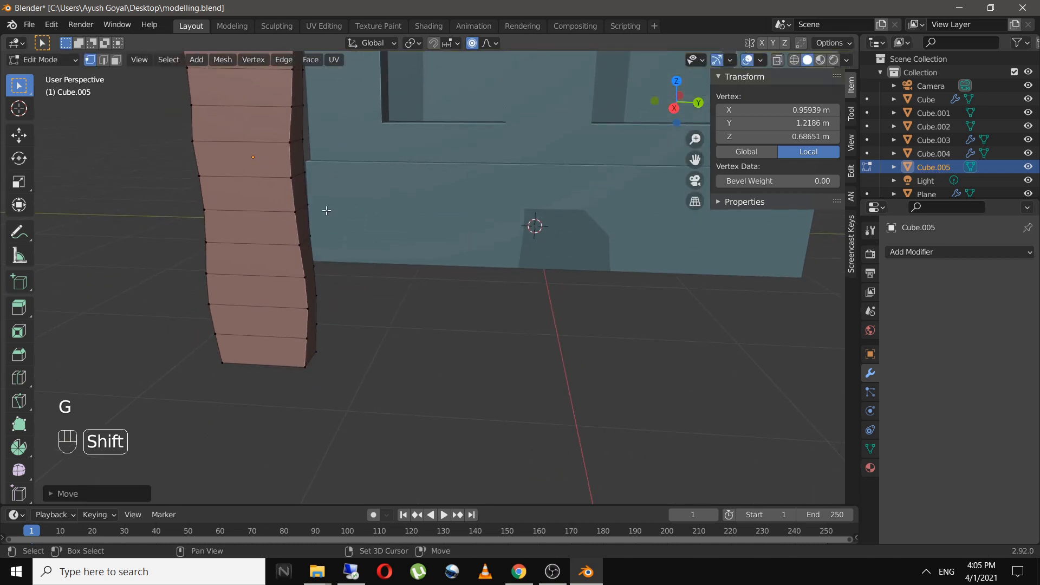
Move the corner vertex at the fifth-lowest cut about 0.04 m along Y and slightly nudge the vertex above it, using proportional size 0.42
click(303, 212)
key(g)
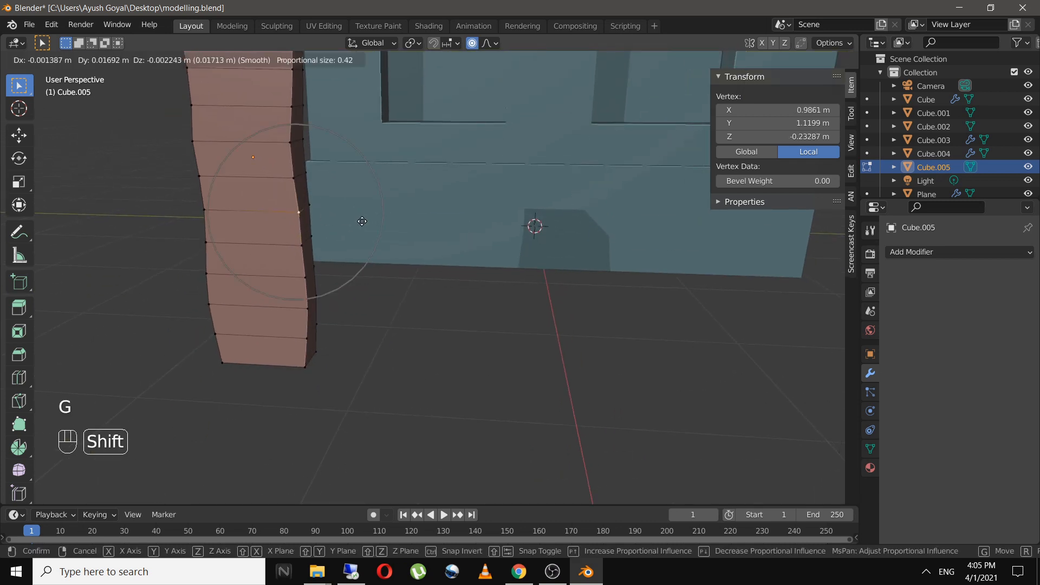
click(395, 225)
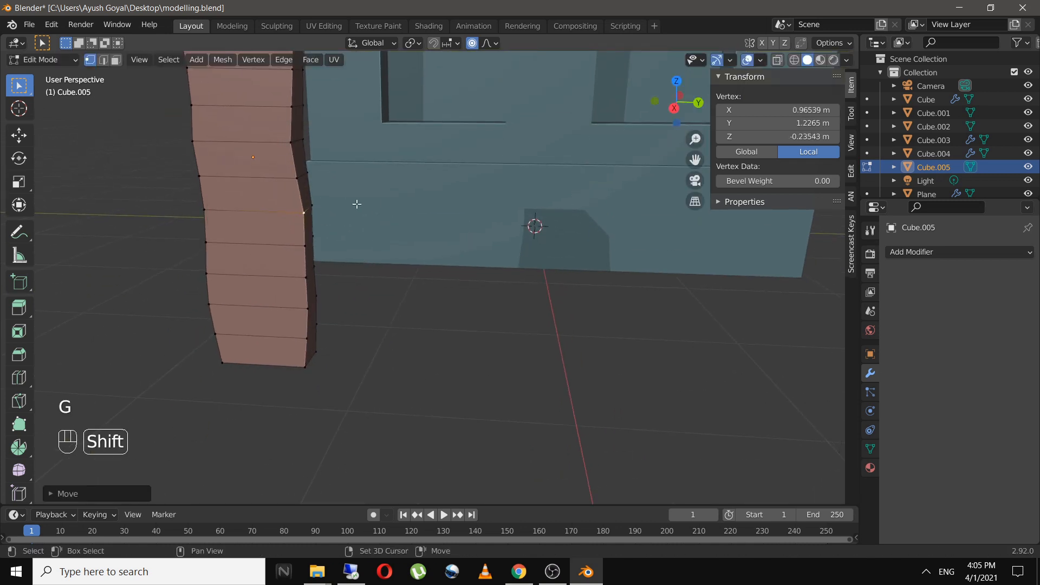
click(297, 177)
key(g)
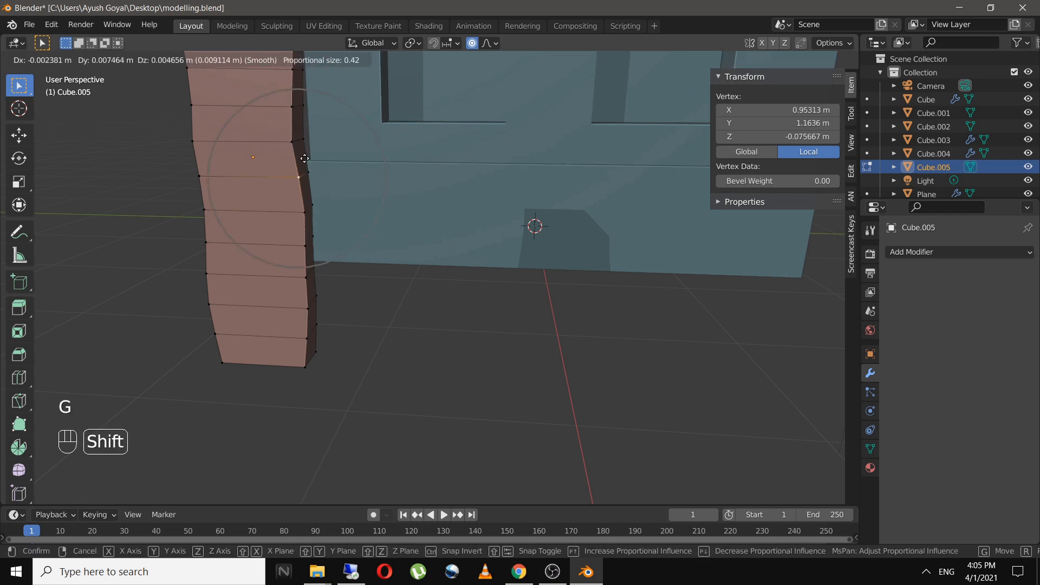
click(307, 161)
click(297, 147)
click(362, 290)
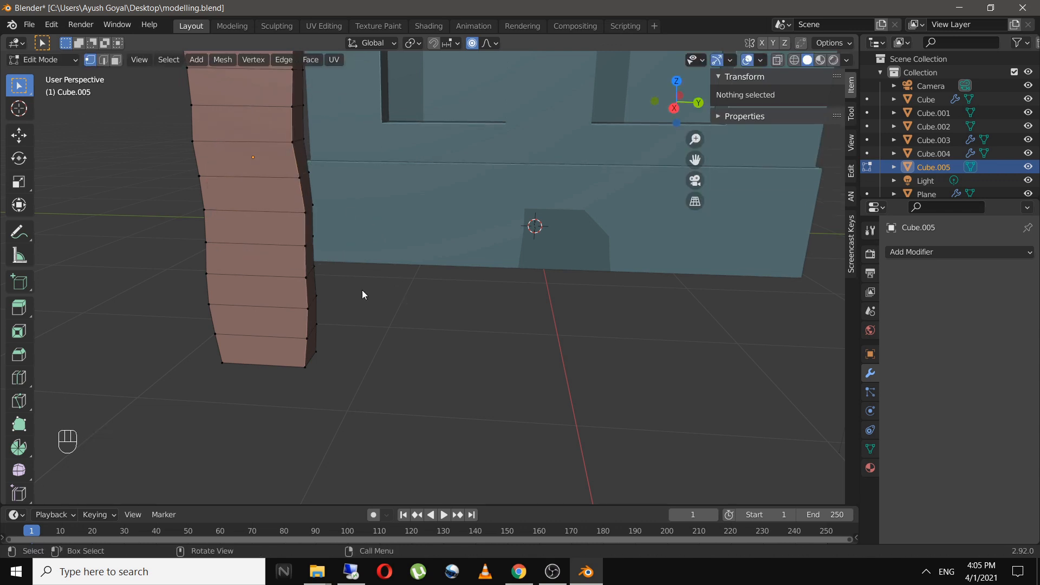
Return to Object Mode and narrow the whole pillar along Y to a scale of about 0.204
key(Tab)
scroll(294, 275, down, 4)
middle_drag(362, 290, 418, 285)
scroll(420, 280, up, 3)
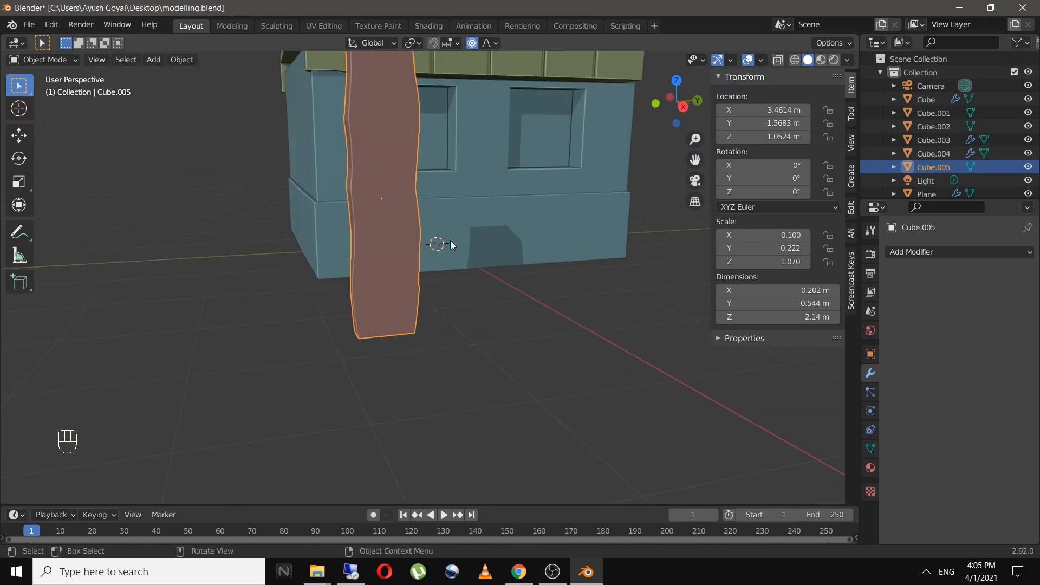
shift+middle_drag(451, 241, 415, 328)
click(396, 296)
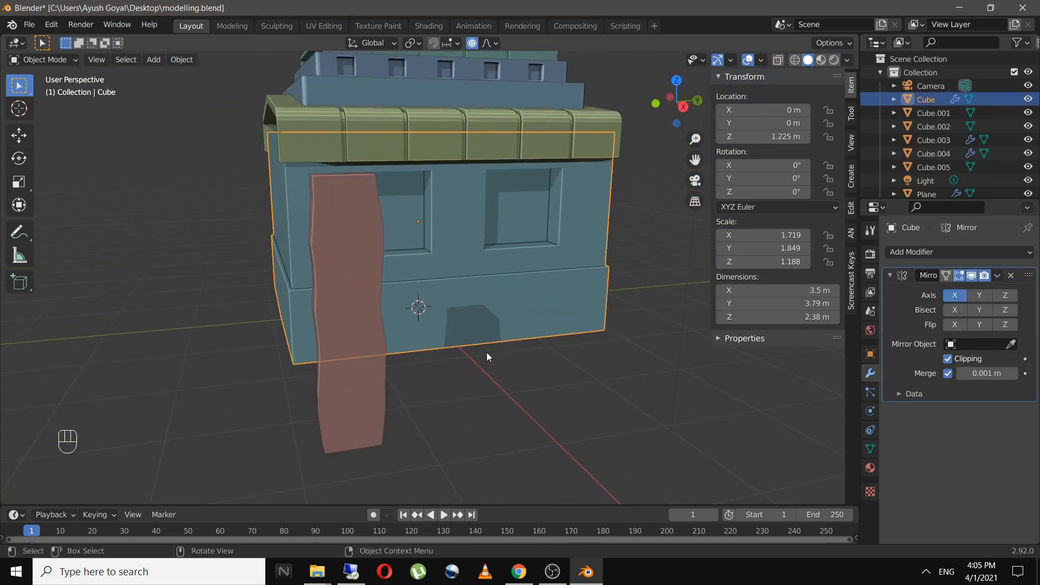
click(339, 296)
key(s)
key(y)
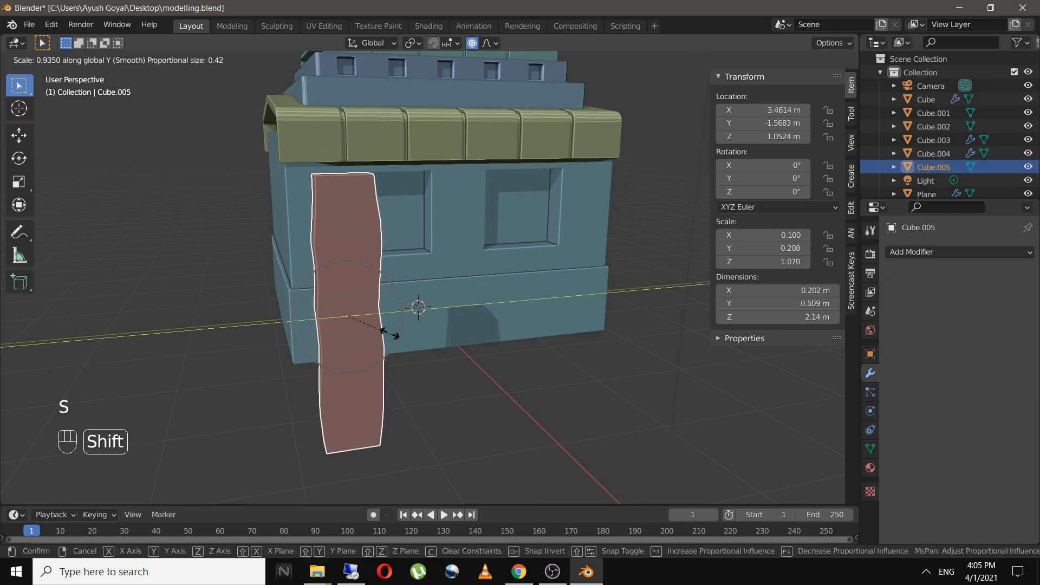
click(373, 327)
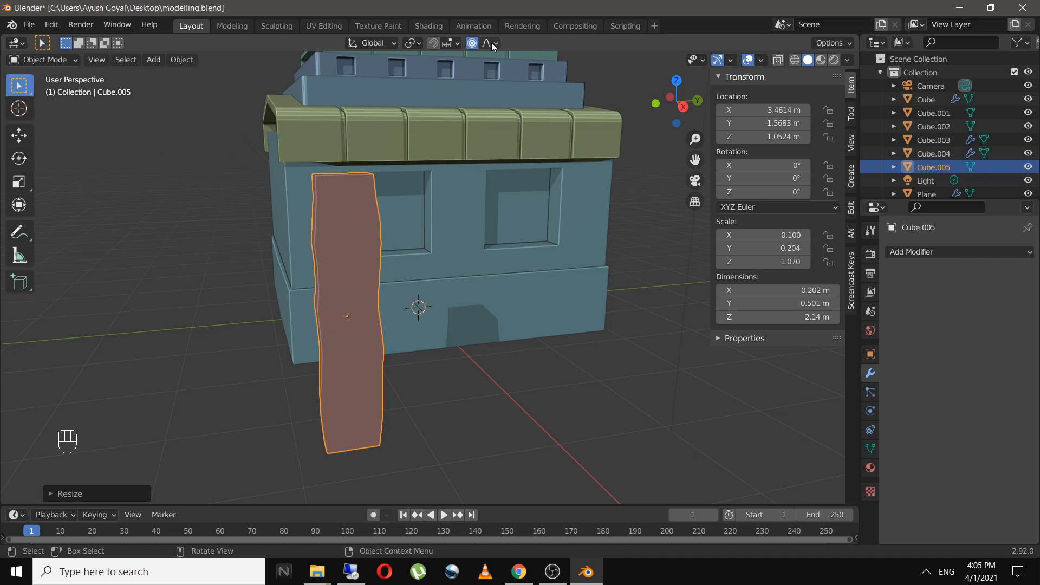
Turn off proportional editing for both Object Mode and Edit Mode, return to Object Mode and save the file
click(472, 44)
key(Tab)
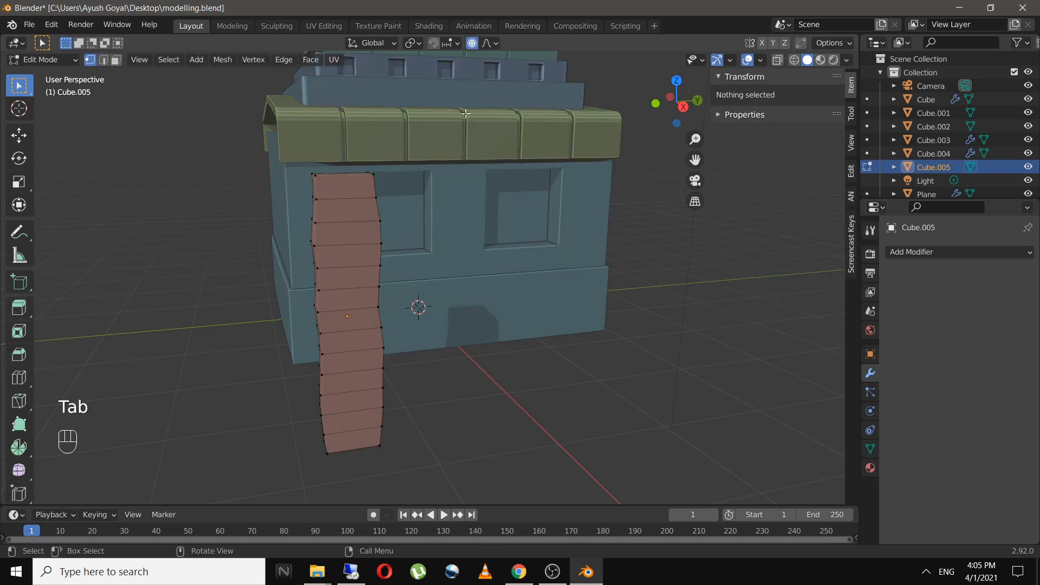
click(472, 44)
key(Tab)
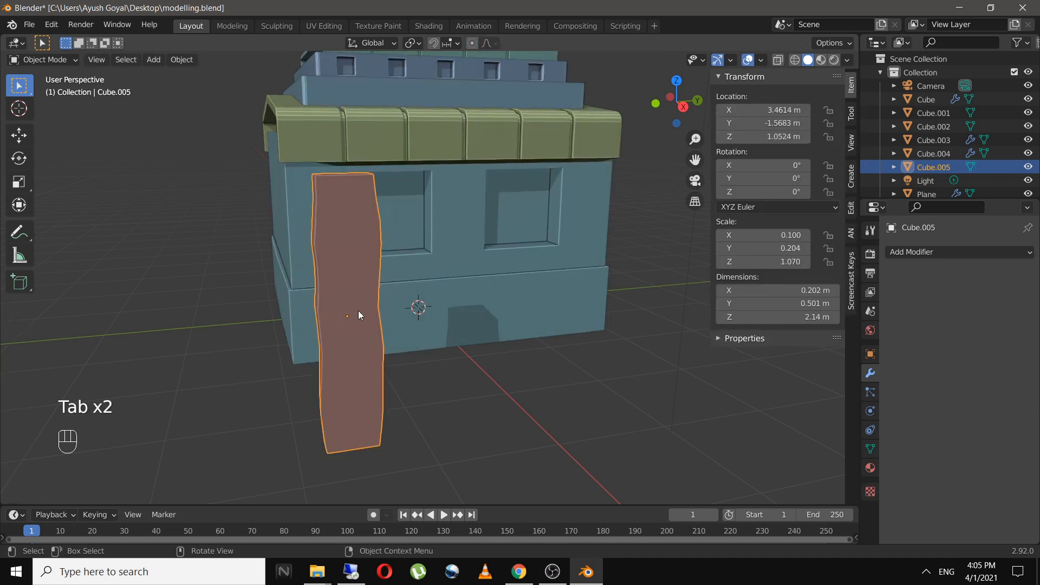
key(ctrl+s)
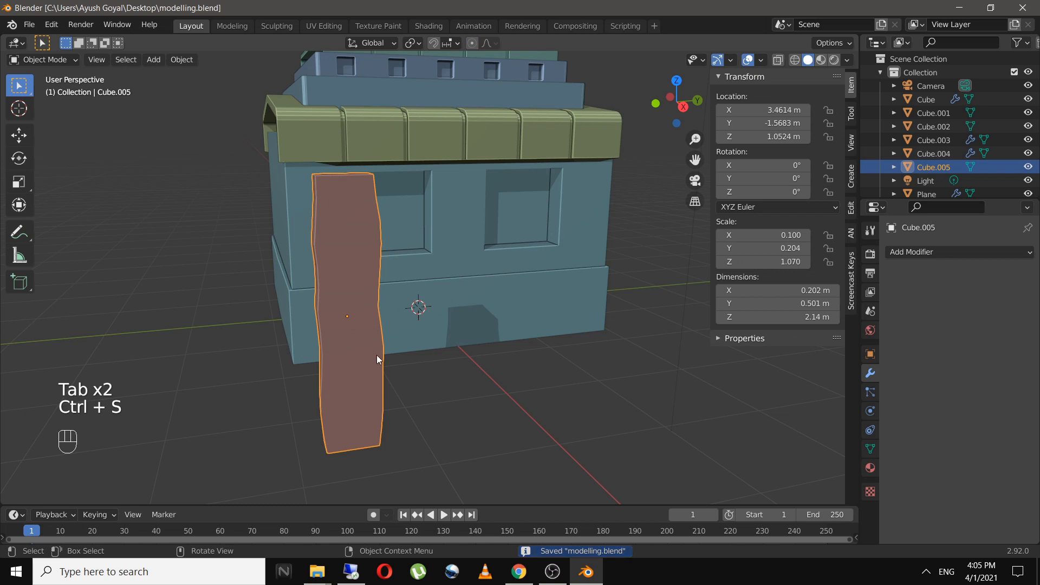
Move the pillar about -1.8 m along X against the house wall, deselect it and save the file
key(KP_3)
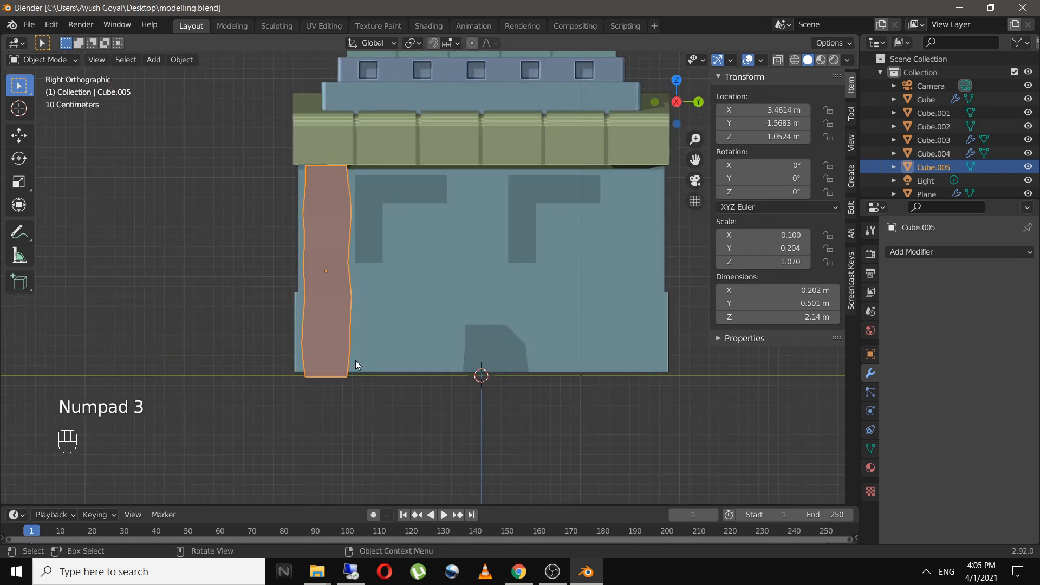
middle_drag(355, 360, 538, 419)
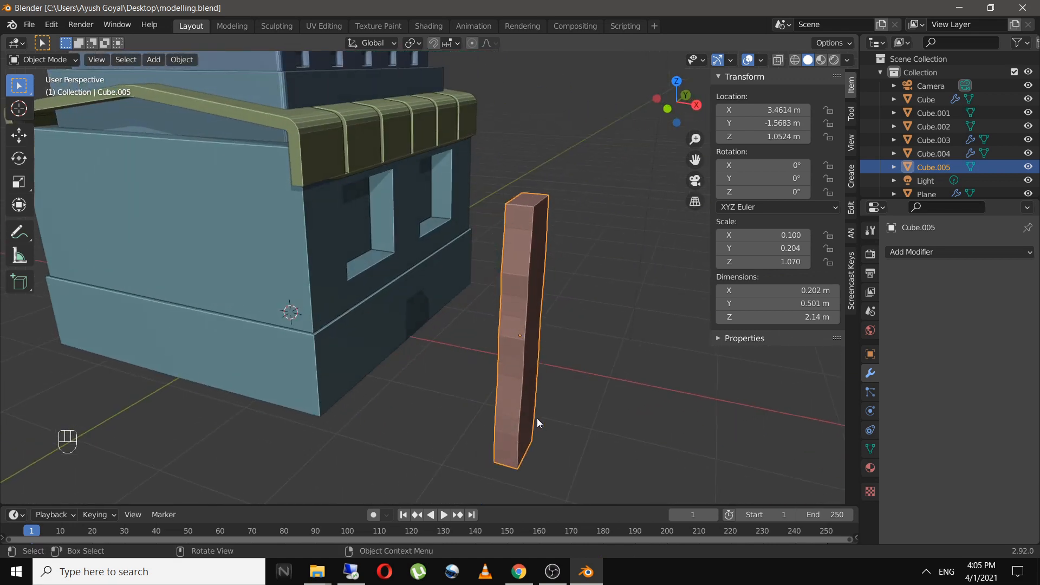
key(g)
key(x)
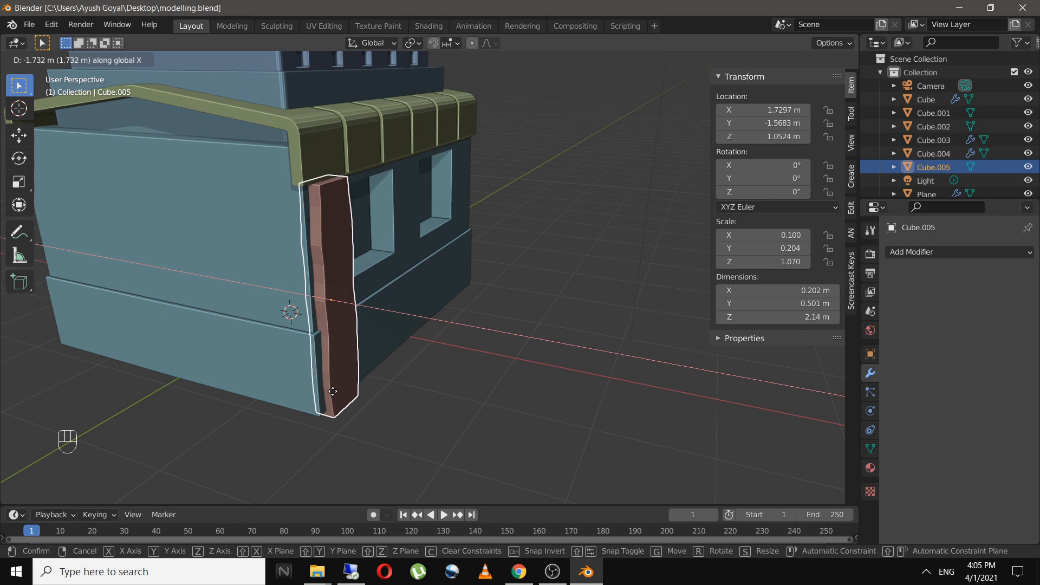
click(291, 386)
click(495, 376)
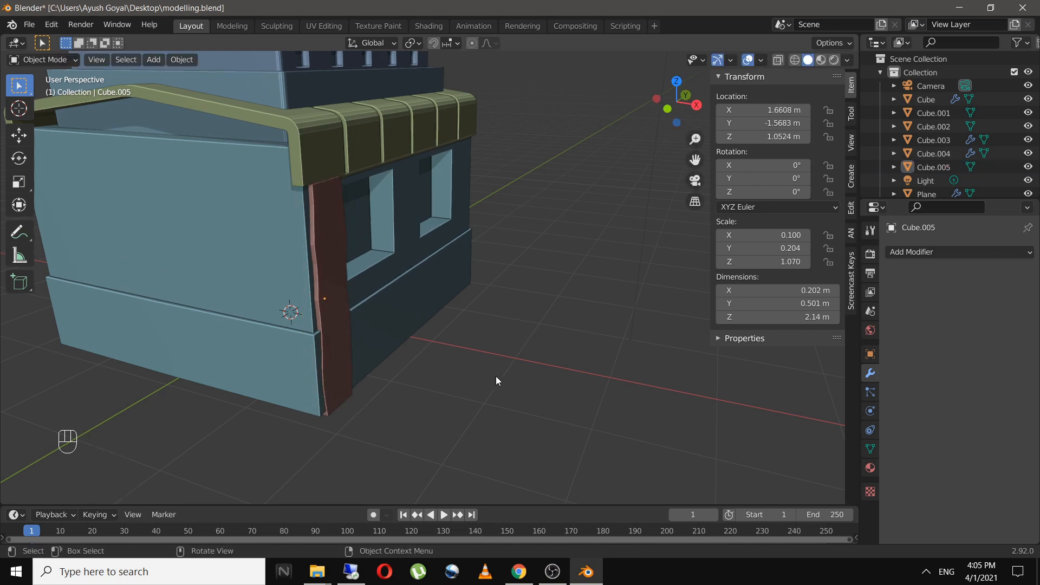
middle_drag(496, 376, 365, 376)
key(ctrl+s)
Narrow the pillar along Y to a scale of about 0.183 and save the file
click(349, 301)
middle_drag(349, 302, 484, 398)
key(s)
key(y)
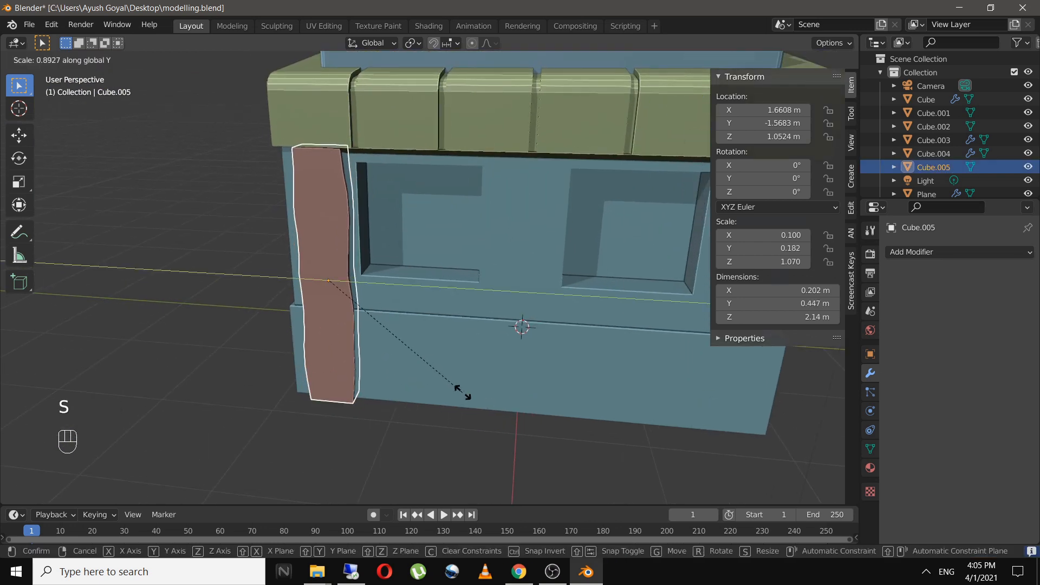
click(426, 397)
middle_drag(426, 396, 334, 327)
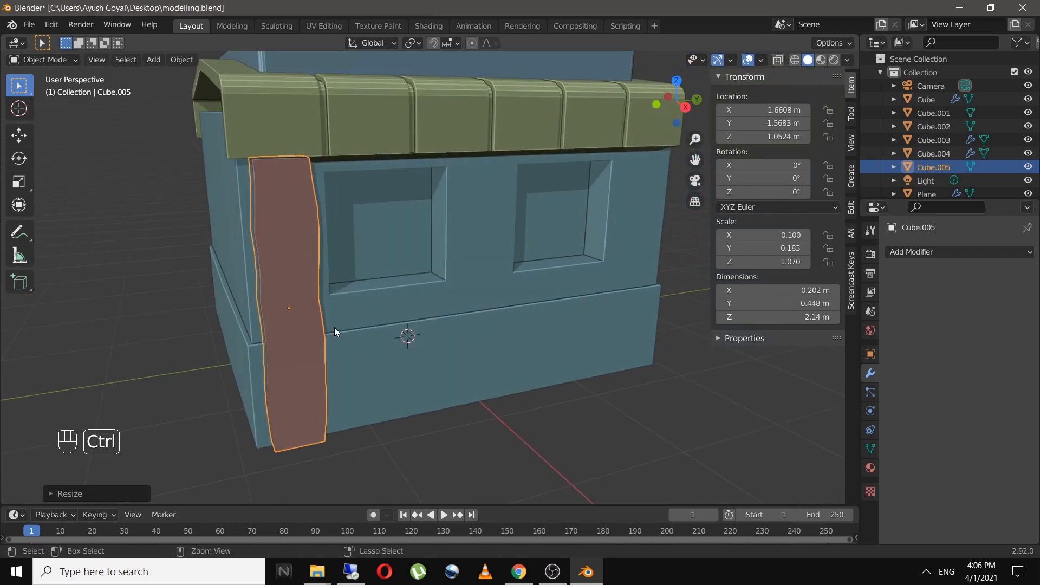
key(ctrl+s)
Add an Array modifier to the pillar with relative offset factors of 0 in X and 1 in Y
click(913, 252)
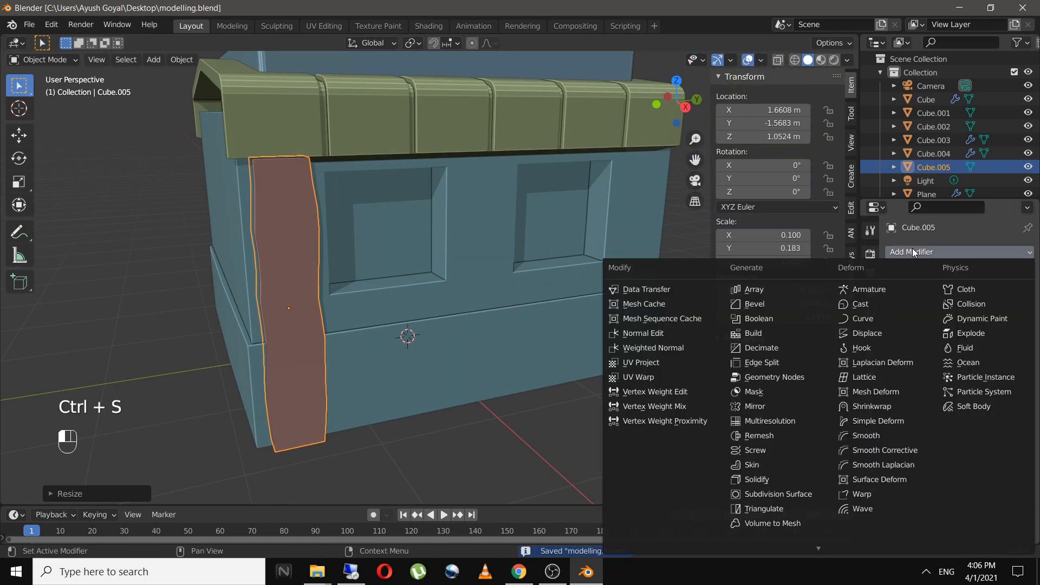
click(781, 289)
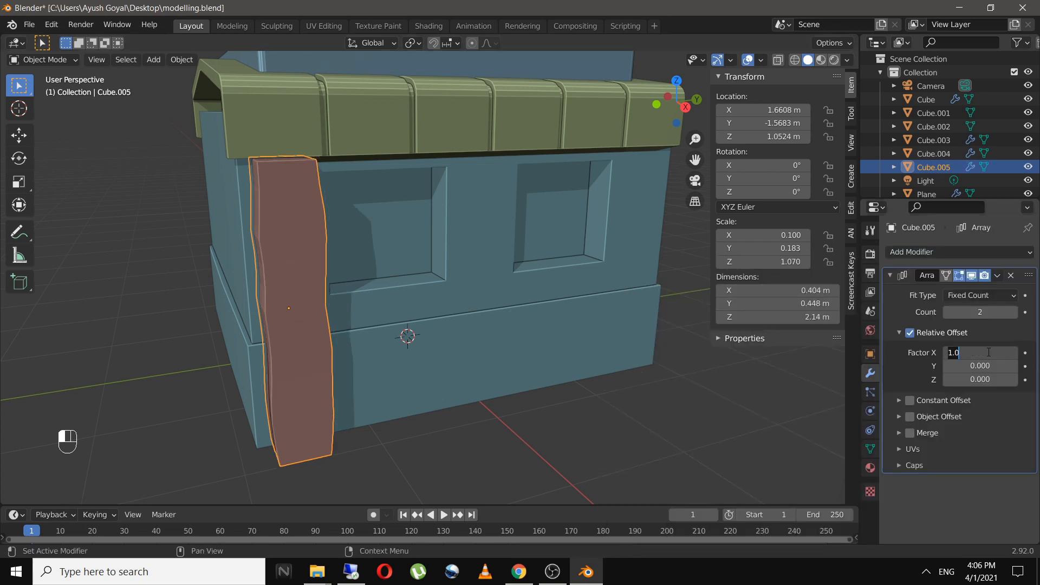
text(0)
key(Tab)
text(1)
key(Return)
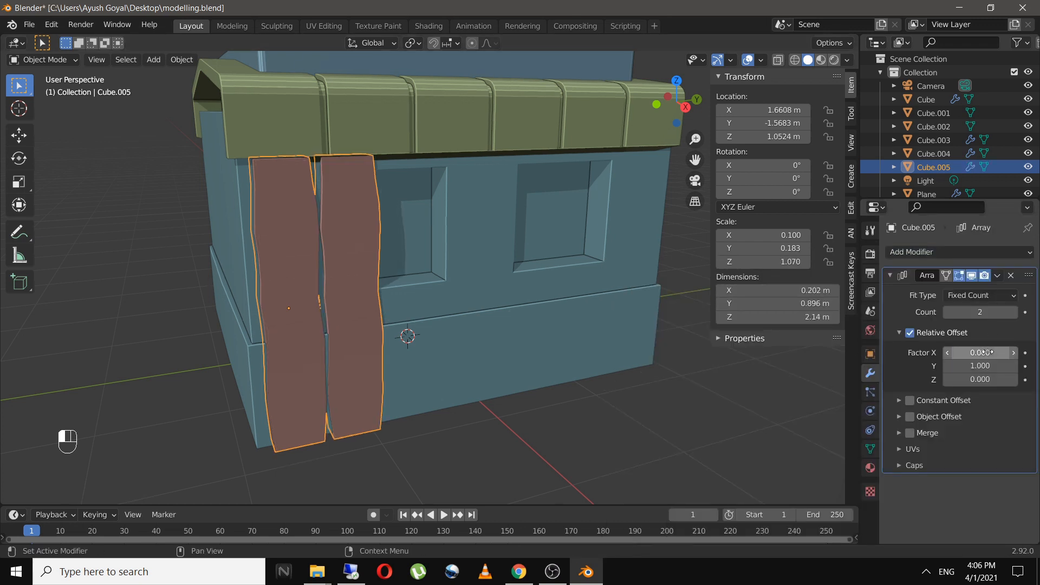
Set the array count to 3 and the relative Y offset to 3.6 to spread the pillars across the wall
click(1013, 313)
mouse_move(1015, 371)
mouse_down()
mouse_move(1025, 371)
mouse_move(993, 367)
mouse_move(1033, 366)
mouse_up()
click(682, 419)
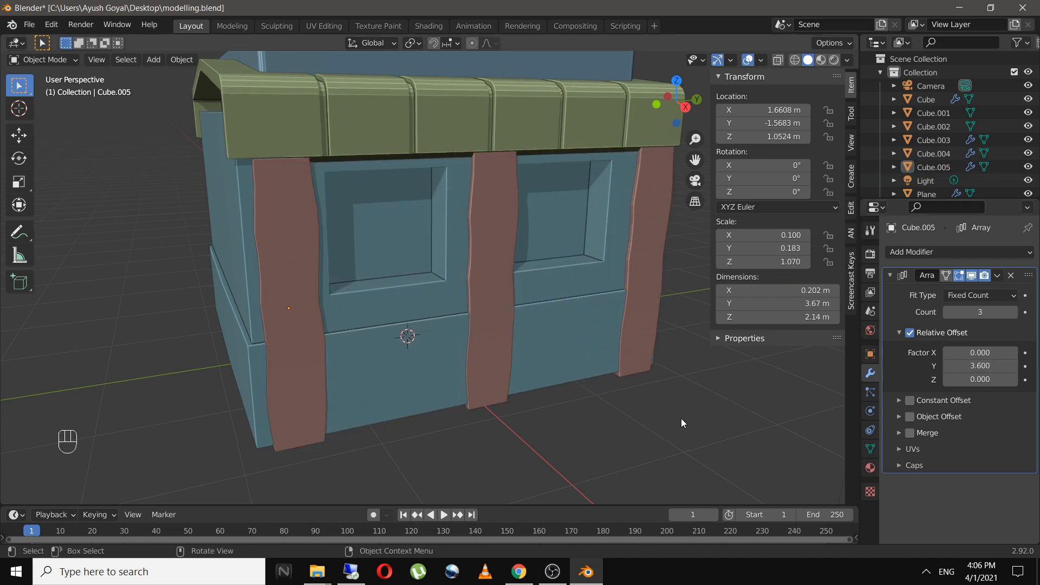
Set the array's relative Y offset to 3.4 and save the file
middle_drag(681, 418, 625, 409)
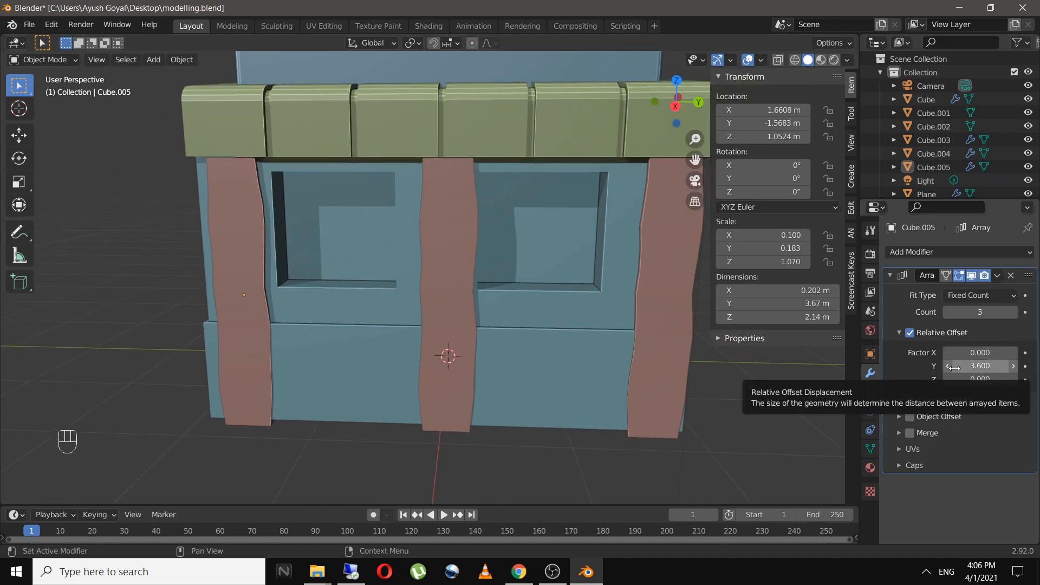
ctrl+scroll(945, 364, down, 3)
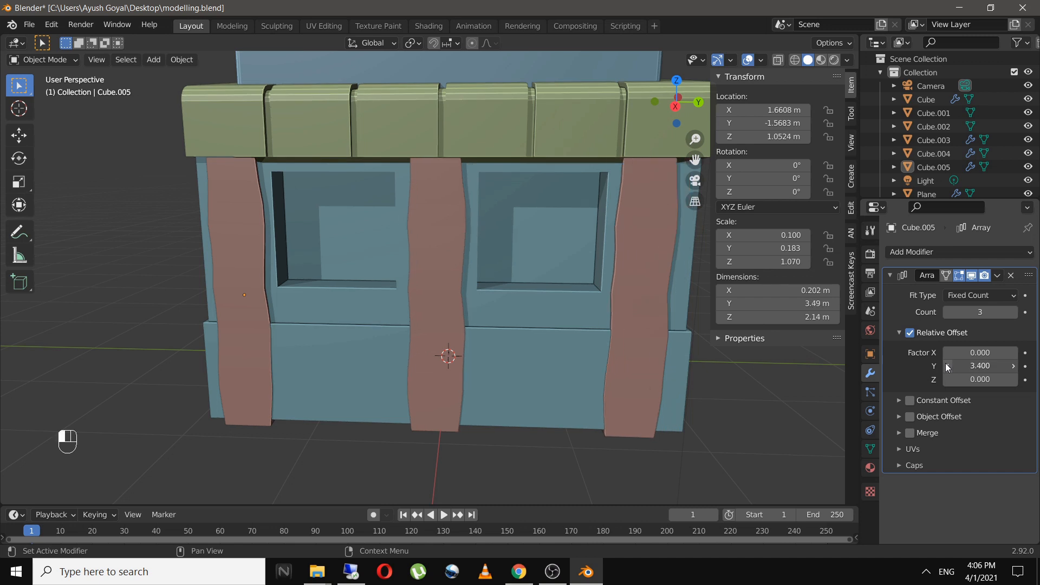
ctrl+scroll(1012, 365, up, 1)
shift+middle_drag(606, 428, 612, 428)
key(ctrl+s)
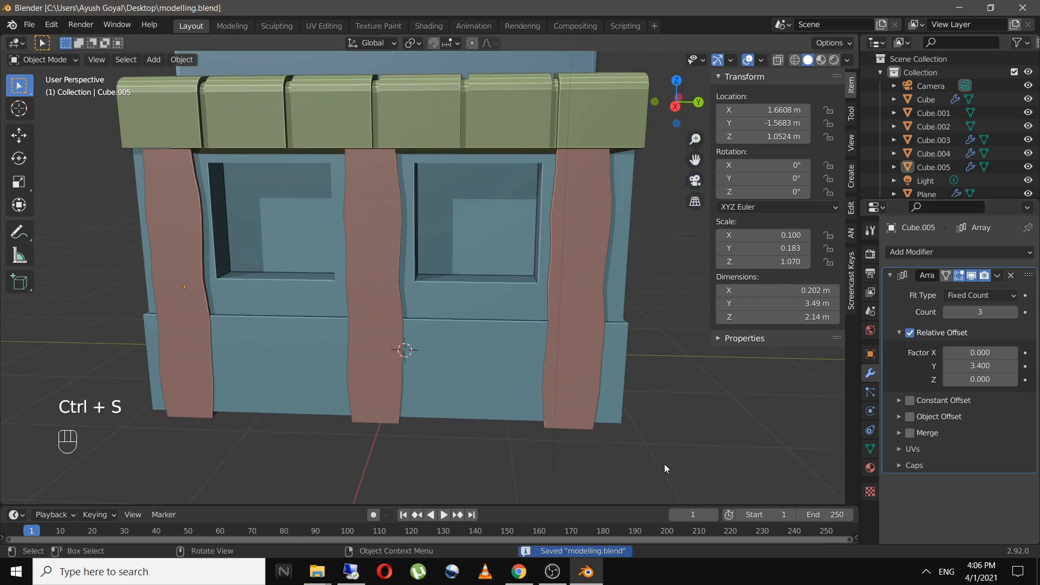
Move the arrayed pillars about 0.025 m along X, slightly outward from the wall
middle_drag(686, 465, 612, 467)
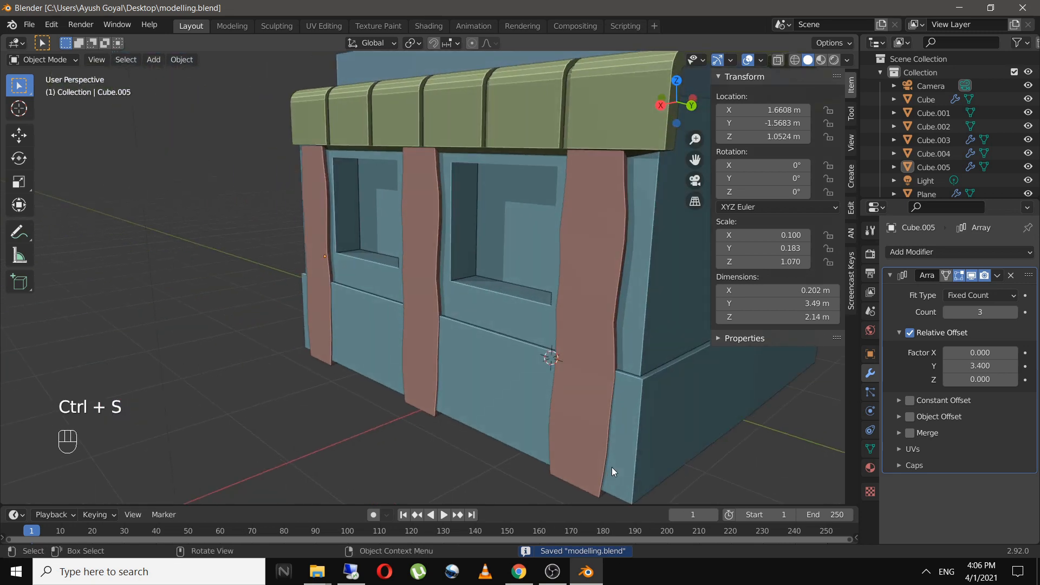
scroll(612, 467, down, 3)
shift+middle_drag(639, 414, 582, 426)
scroll(456, 400, up, 3)
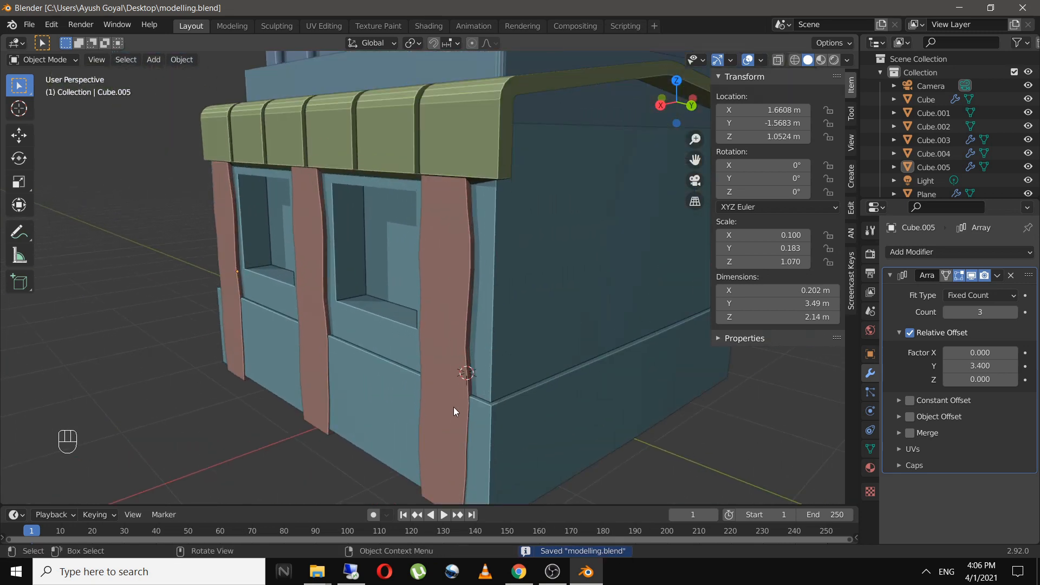
click(454, 408)
middle_drag(454, 408, 414, 340)
key(g)
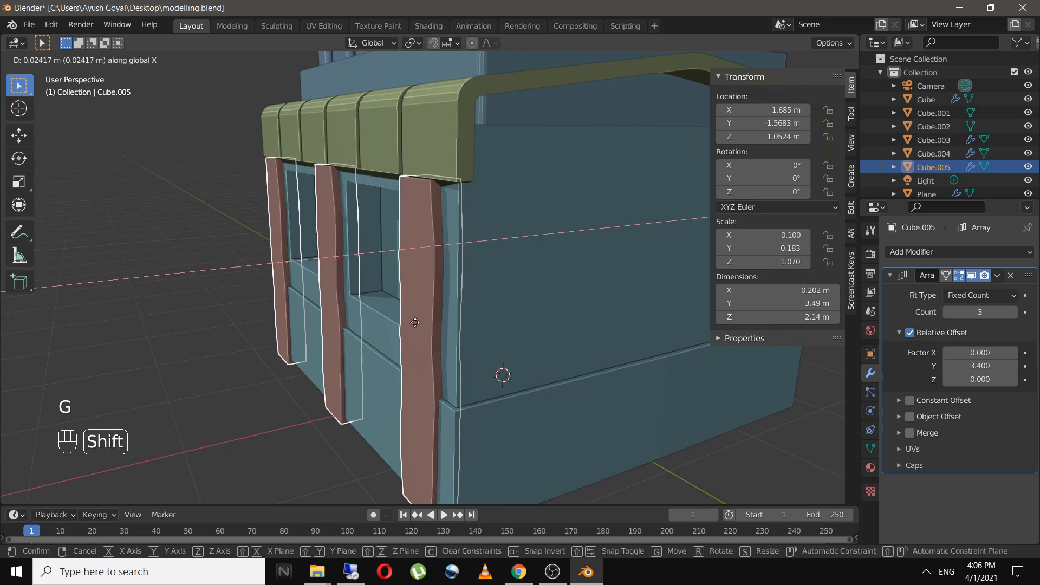
click(415, 323)
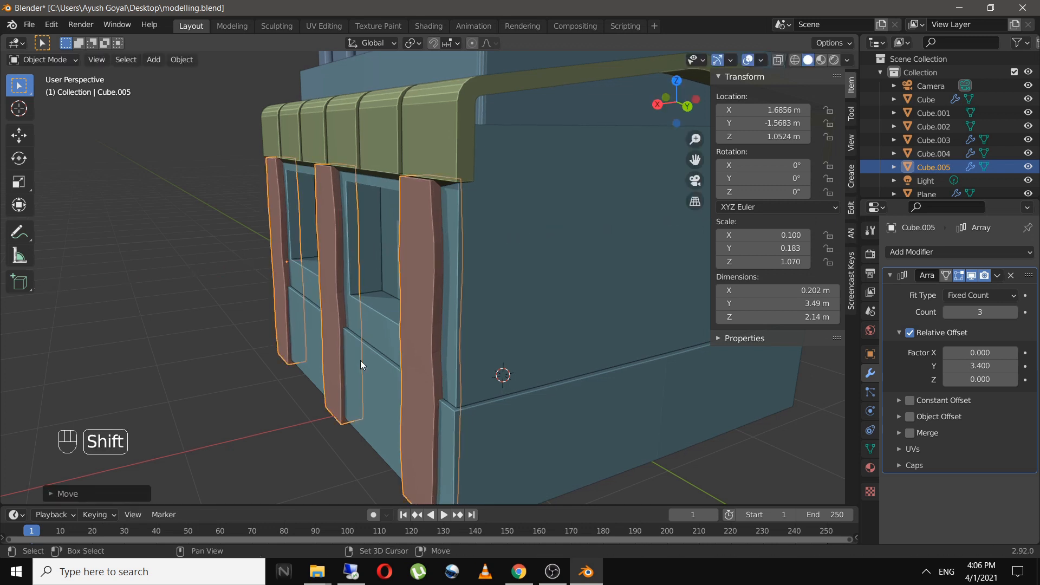
Duplicate the arrayed pillars and place the copy about -3.406 m along X, on the opposite wall of the house
click(293, 434)
middle_drag(294, 434, 307, 434)
click(407, 368)
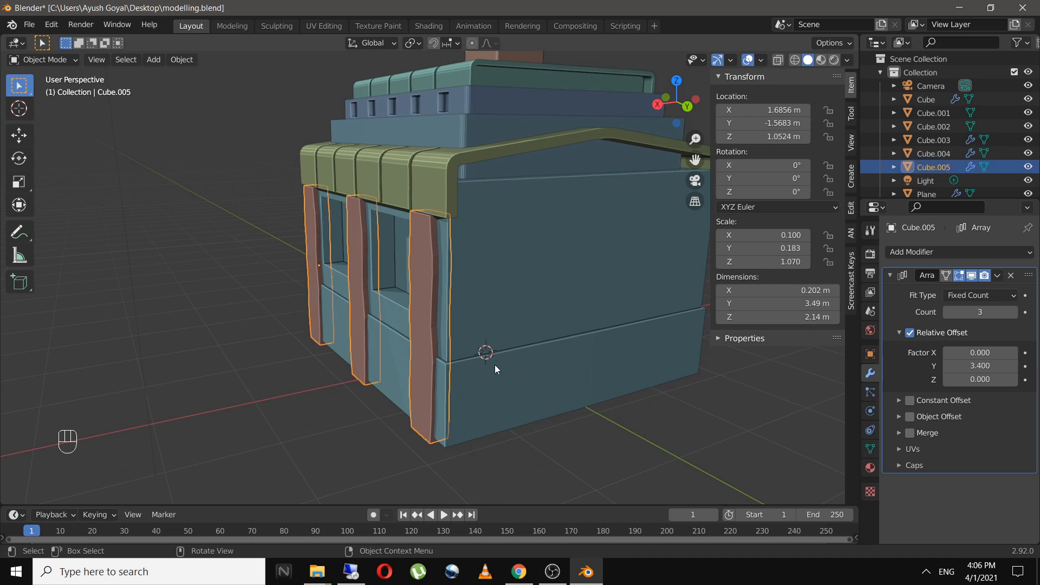
middle_drag(495, 365, 431, 357)
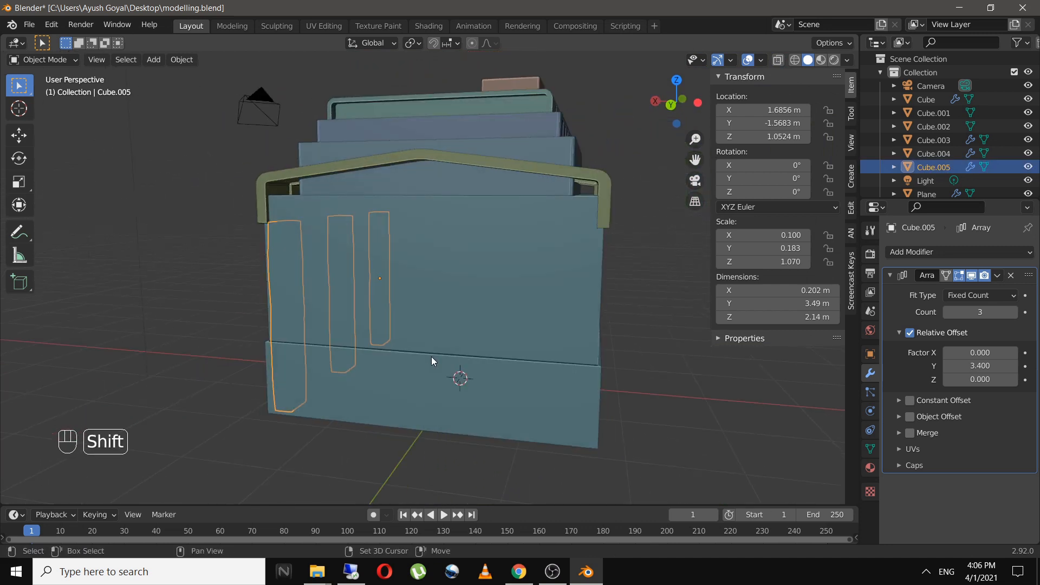
key(shift+d)
key(x)
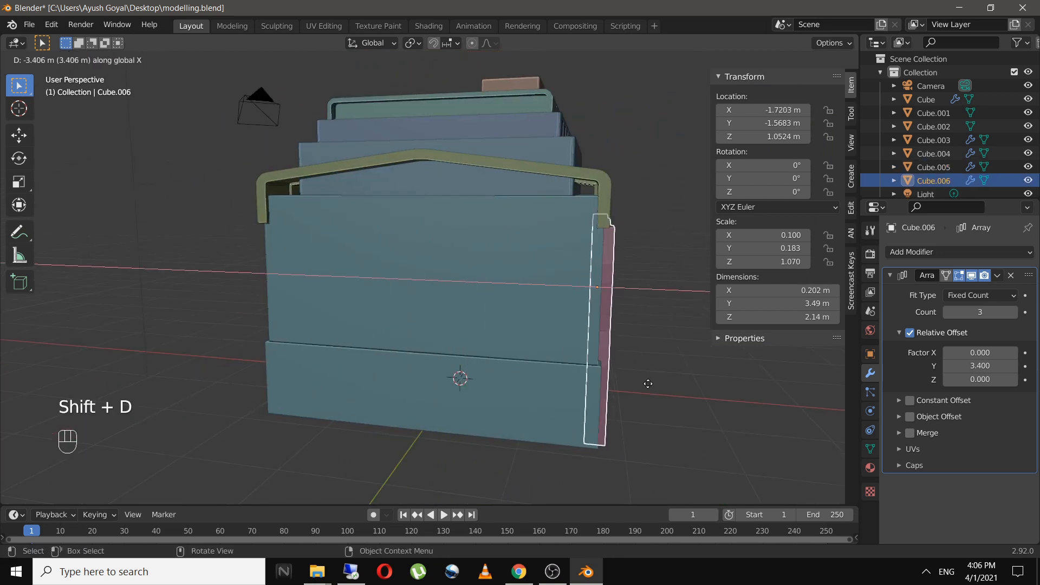
click(651, 391)
click(660, 424)
Move the duplicated pillars about 0.016 m along X, slightly closer into the wall, and save the file
middle_drag(660, 424, 463, 415)
scroll(418, 418, up, 2)
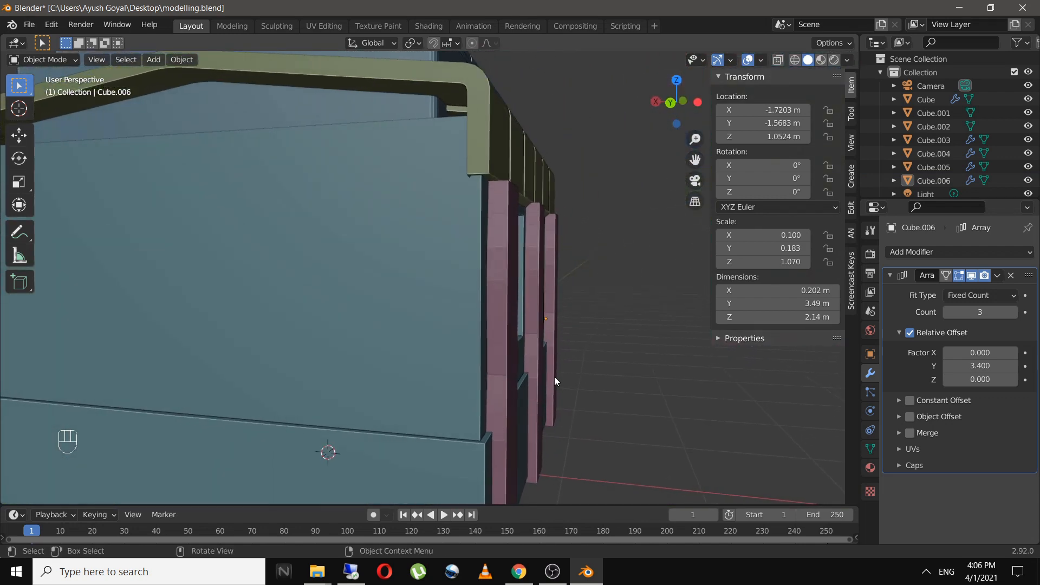
click(506, 365)
key(g)
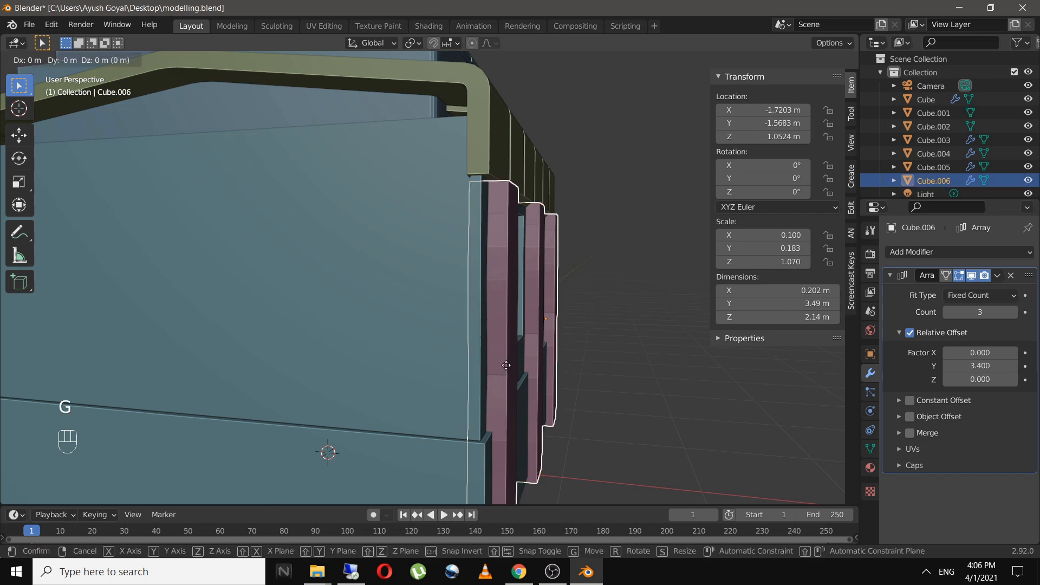
click(554, 375)
click(604, 399)
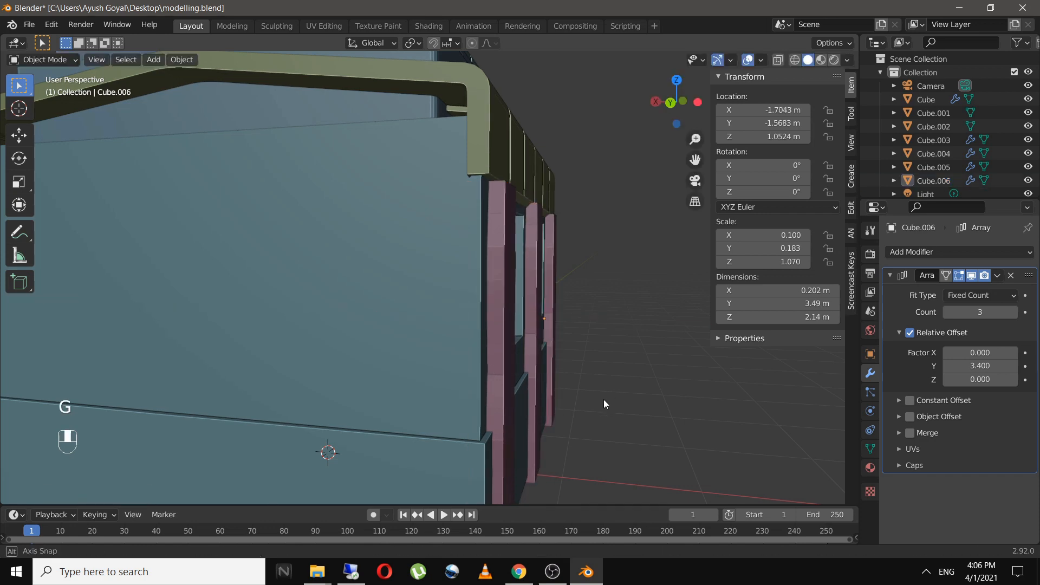
middle_drag(604, 399, 381, 305)
scroll(441, 410, down, 4)
key(ctrl+s)
Add a vertical loop cut to the house's plain end wall, with an edge slide of about 0.44 toward the centre line
key(Tab)
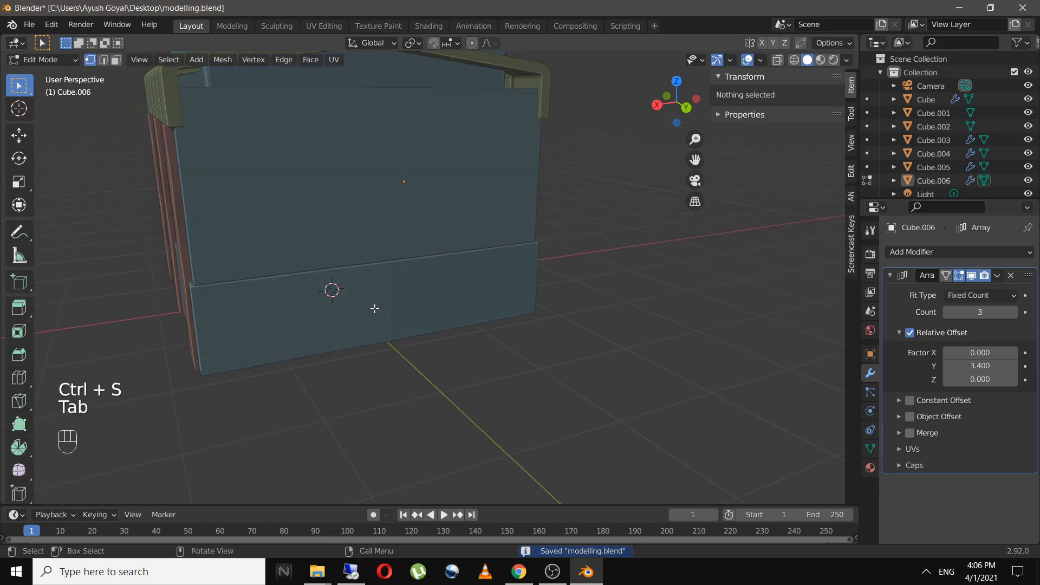
key(Tab)
click(372, 310)
key(Tab)
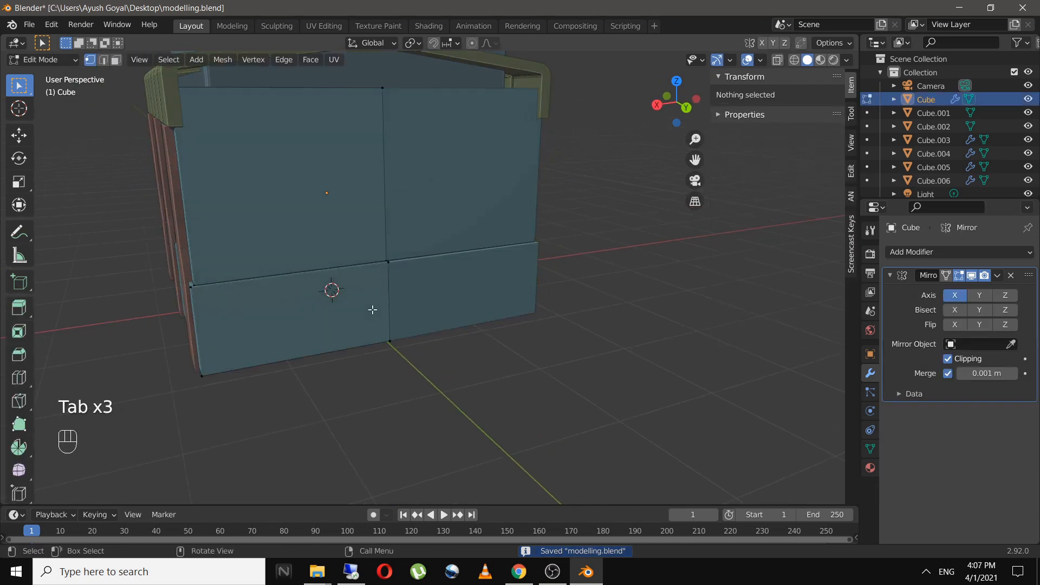
key(ctrl+r)
click(360, 344)
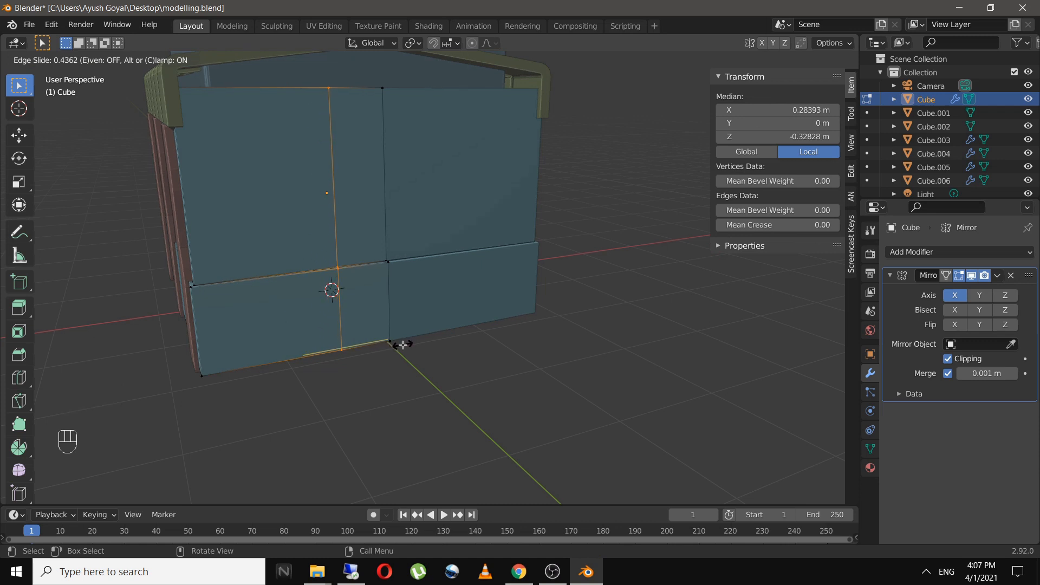
click(403, 345)
Add a horizontal loop cut around the middle of the house wall's upper section
key(ctrl+r)
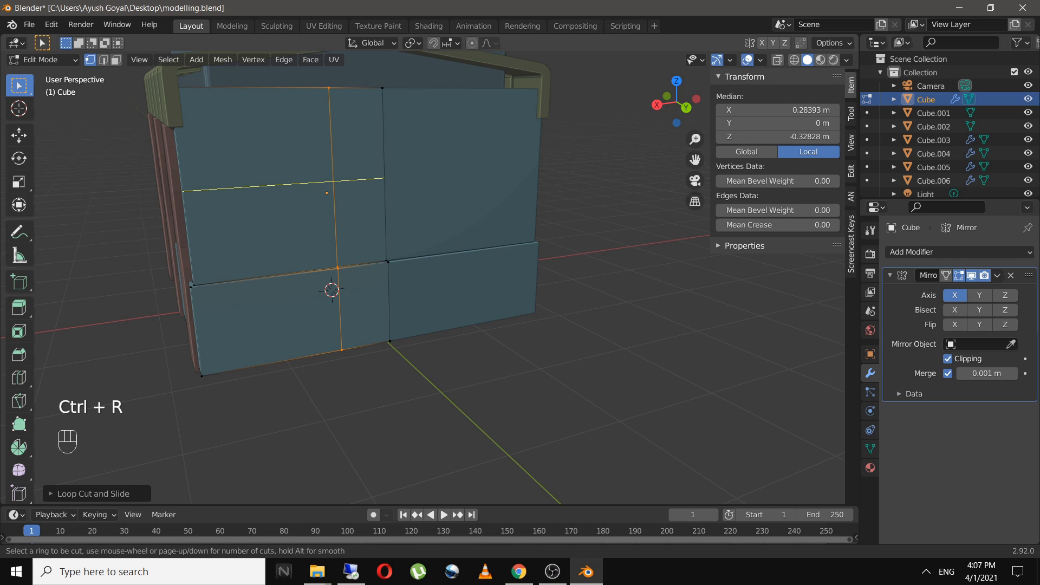
click(197, 228)
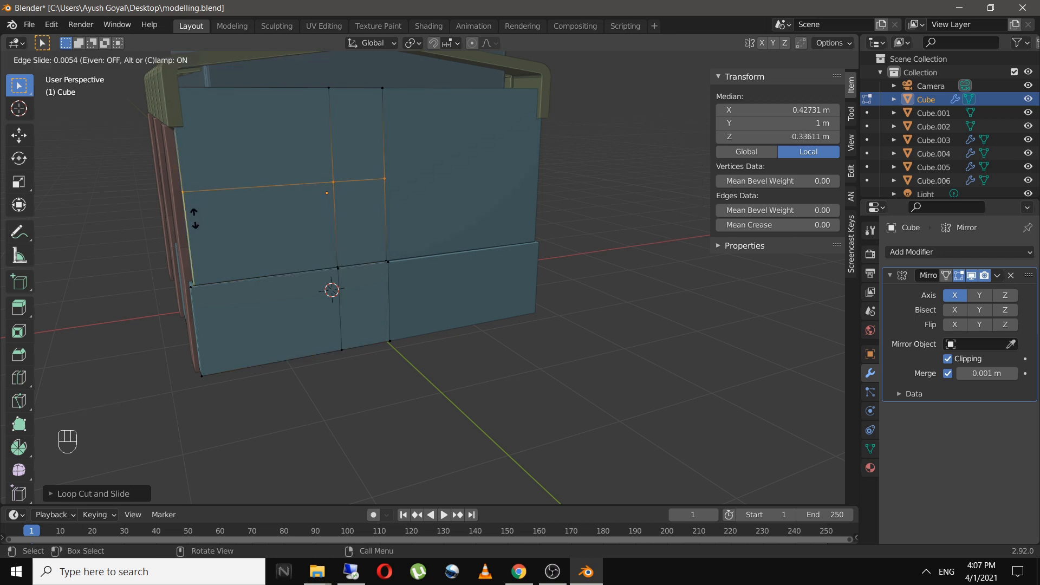
click(195, 219)
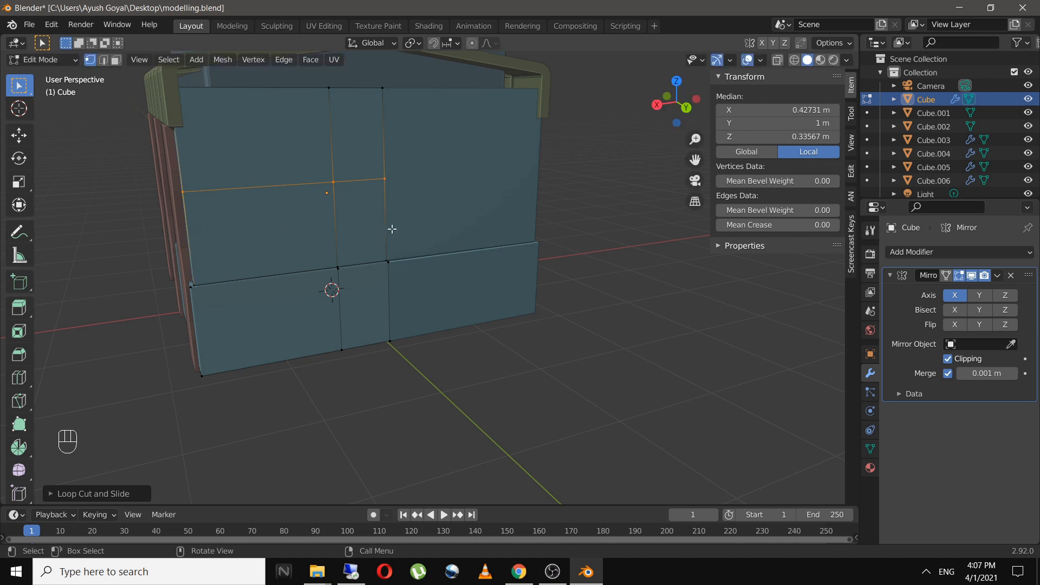
Delete the end-wall face beside the centre line, between the horizontal cut and the ledge, and save the file
key(3)
click(360, 225)
key(x)
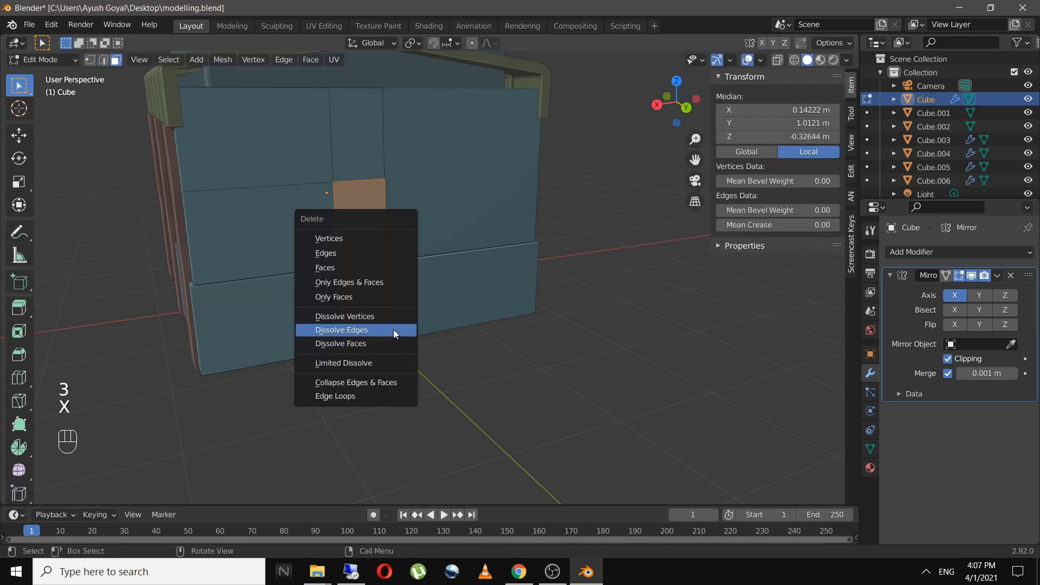
click(360, 268)
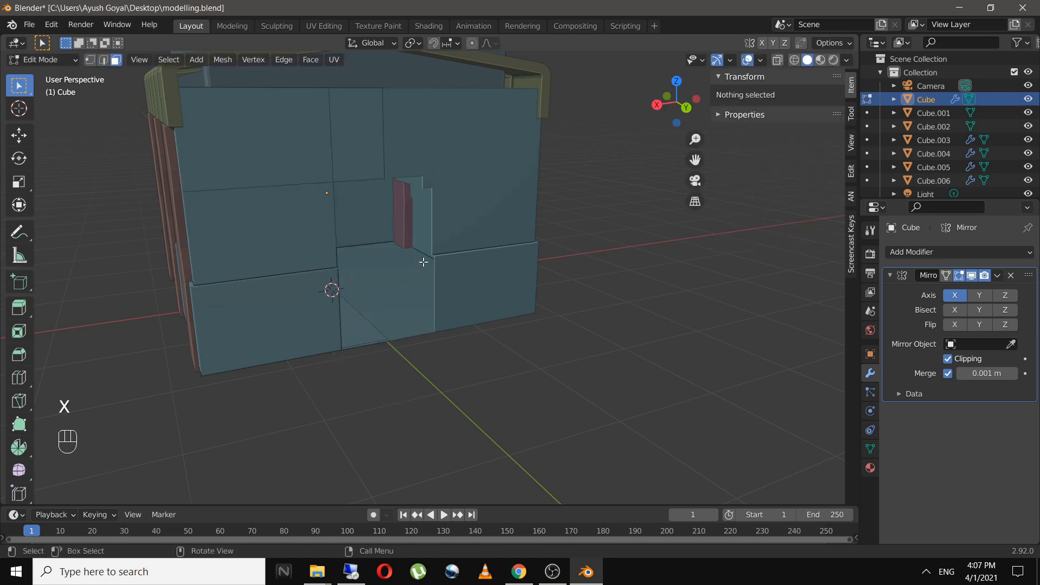
middle_drag(423, 262, 376, 251)
key(ctrl+s)
key(Tab)
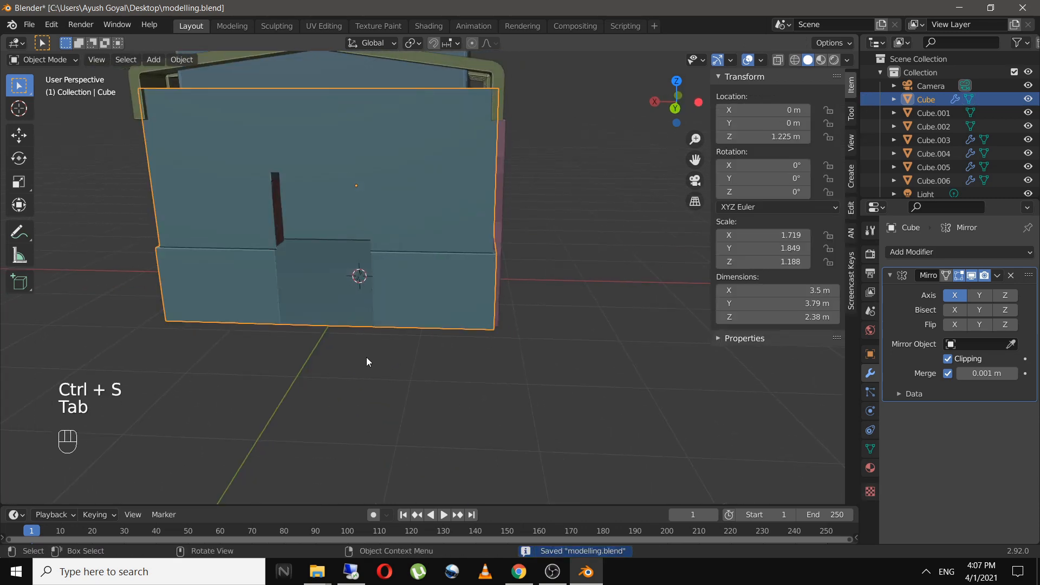
middle_drag(367, 358, 268, 292)
key(ctrl+s)
Duplicate the front wall's pillars about -1.75 m along X and remove the copy's Array modifier
click(284, 285)
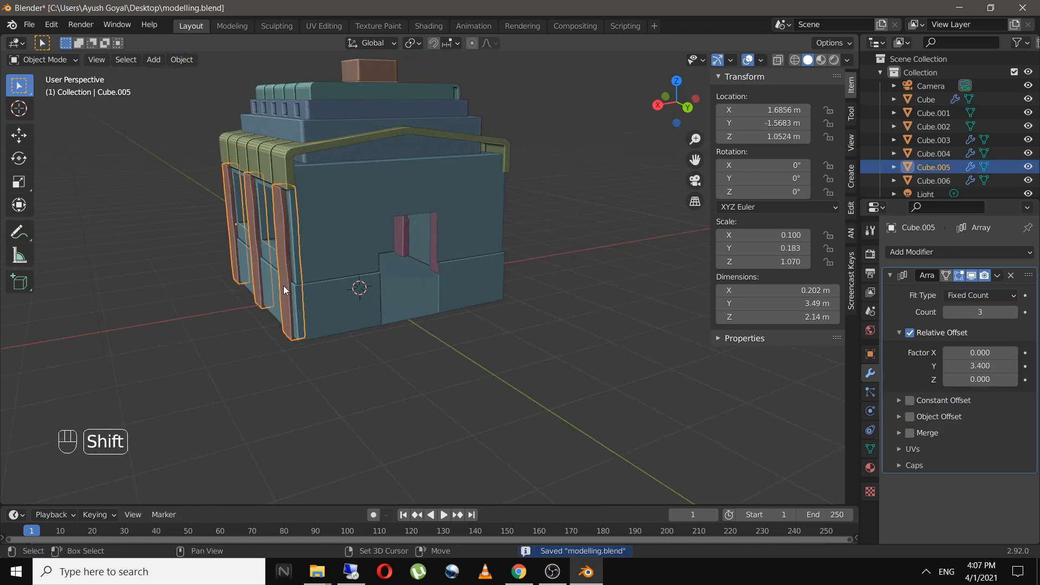
key(shift+d)
key(x)
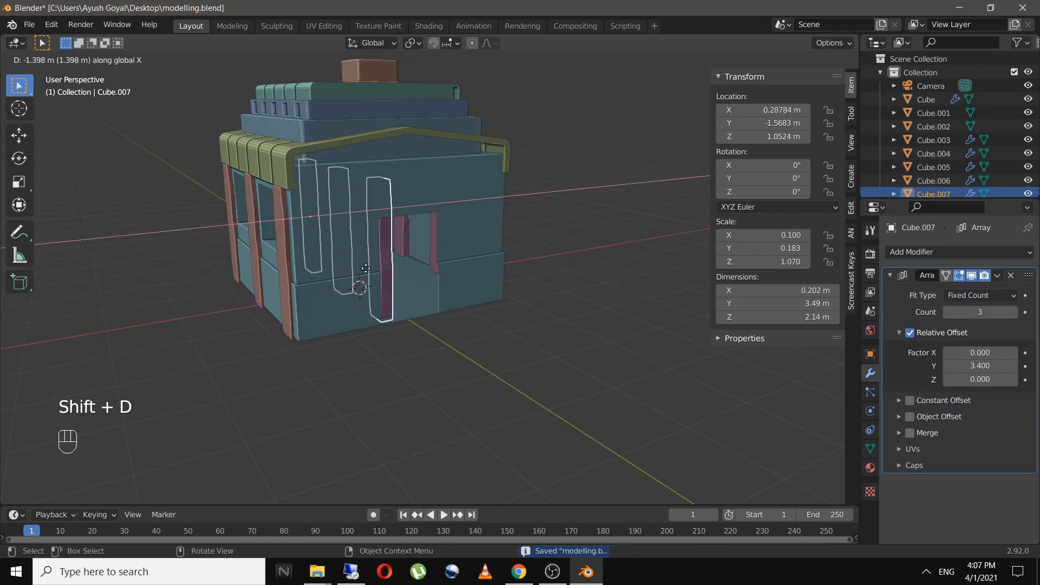
click(374, 268)
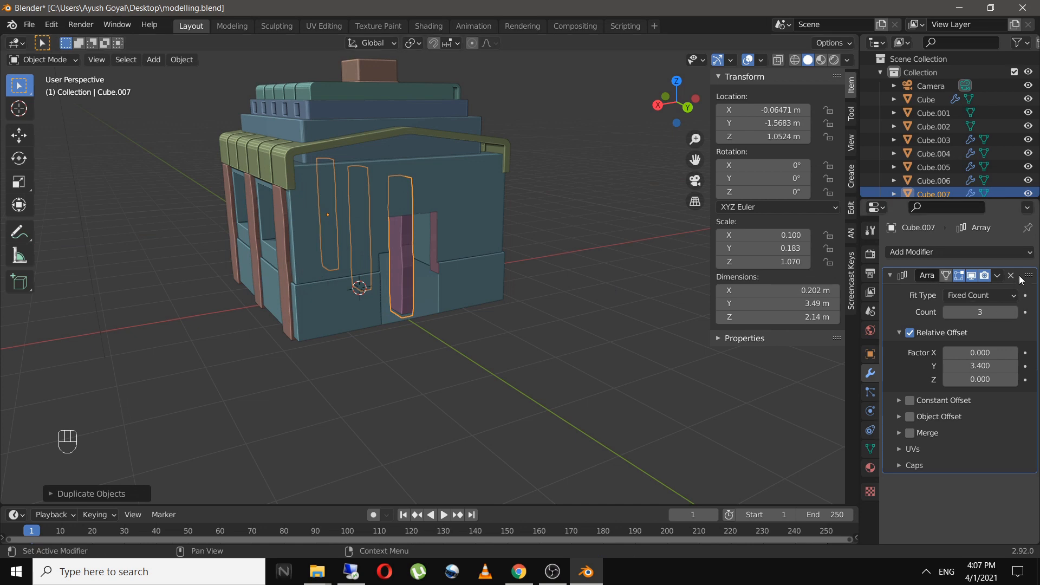
click(1011, 275)
Rotate the single pillar 90° about Z and move it about 4.05 m along Y, in front of the end wall
text(r)
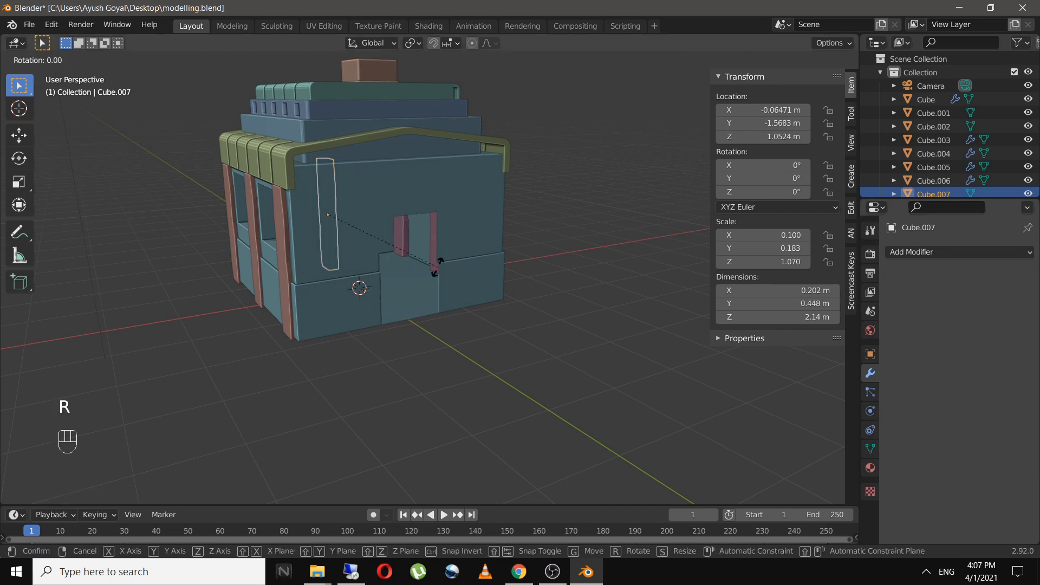
text(z90)
key(Return)
key(g)
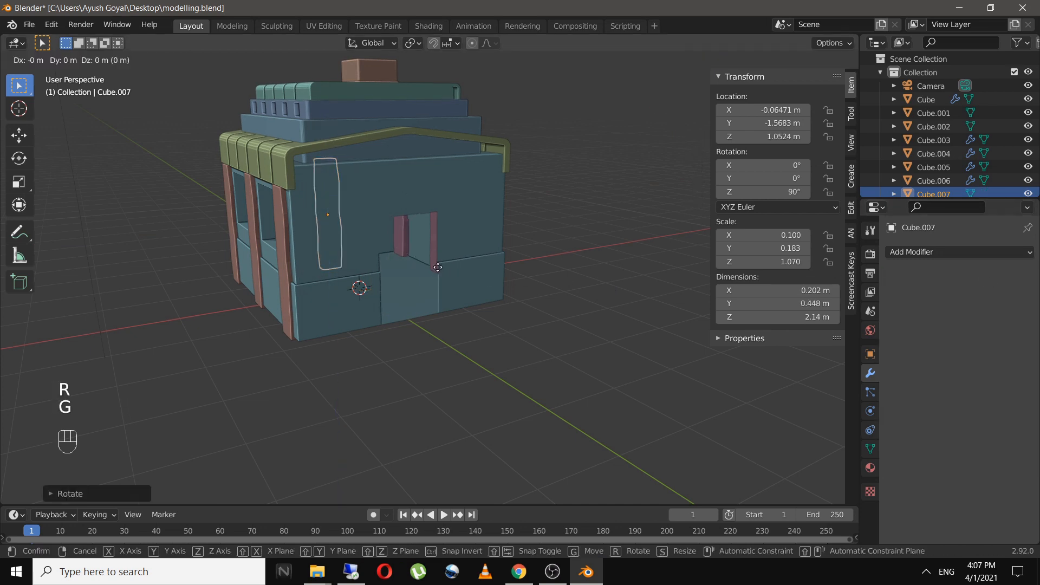
click(536, 325)
Add an Array modifier to the rotated pillar with relative offset factors of 0 in X and 3.8 in Y
key(KP_1)
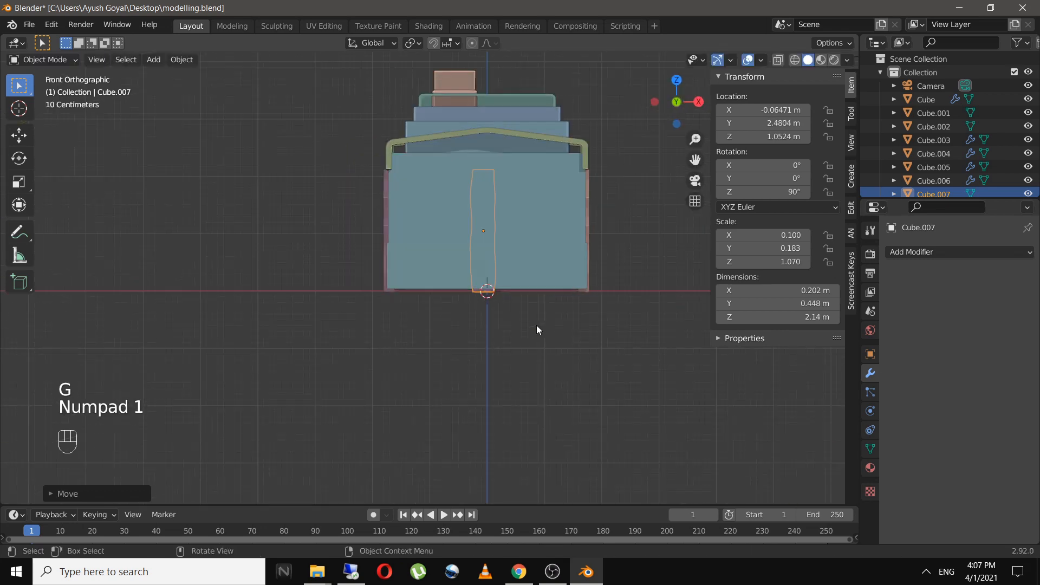
middle_drag(565, 337, 264, 366)
scroll(307, 377, up, 5)
shift+middle_drag(366, 378, 466, 378)
scroll(449, 414, down, 4)
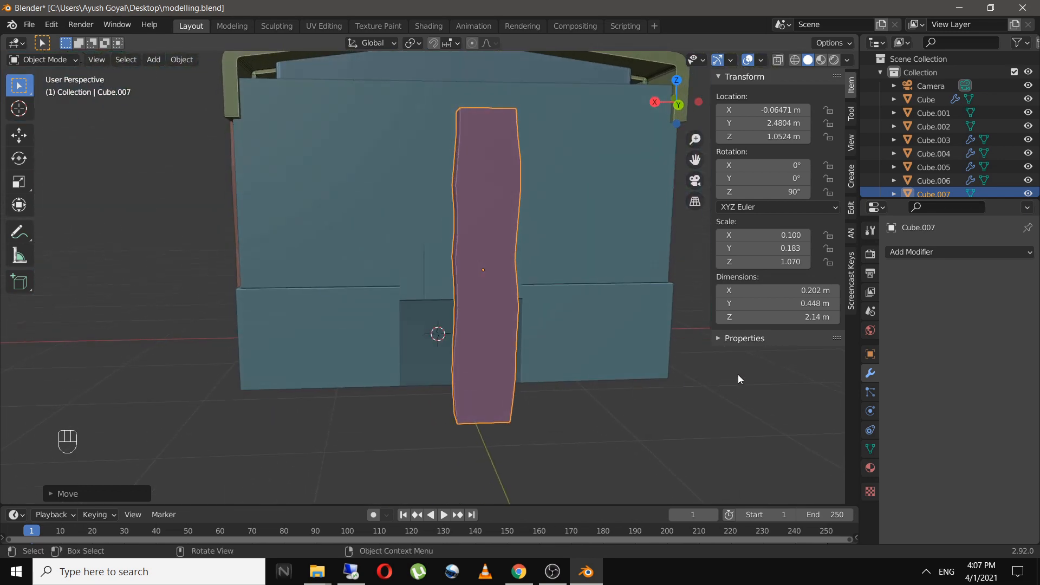
click(983, 251)
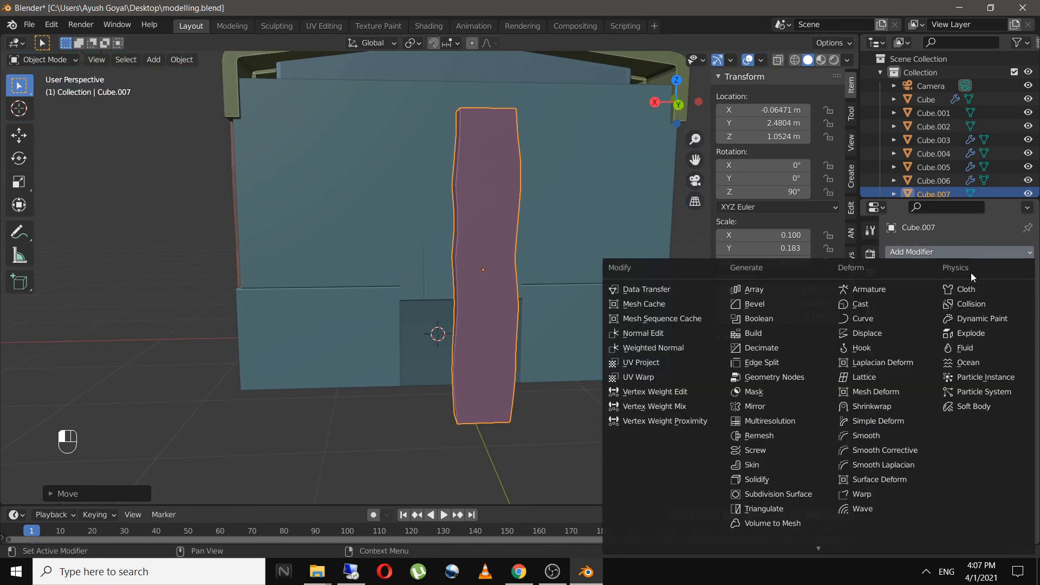
click(788, 289)
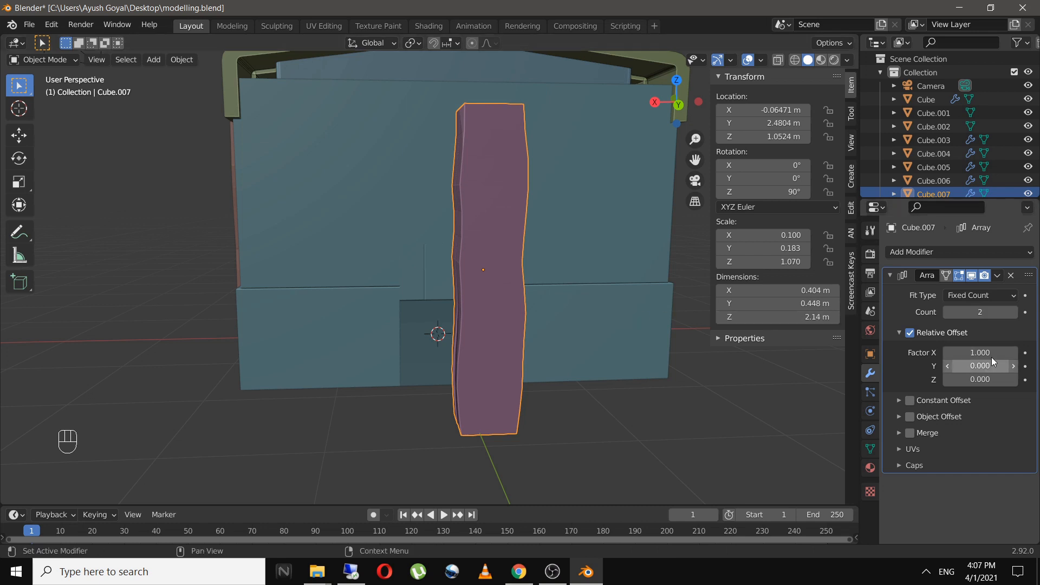
text(0)
key(Tab)
text(1)
key(Return)
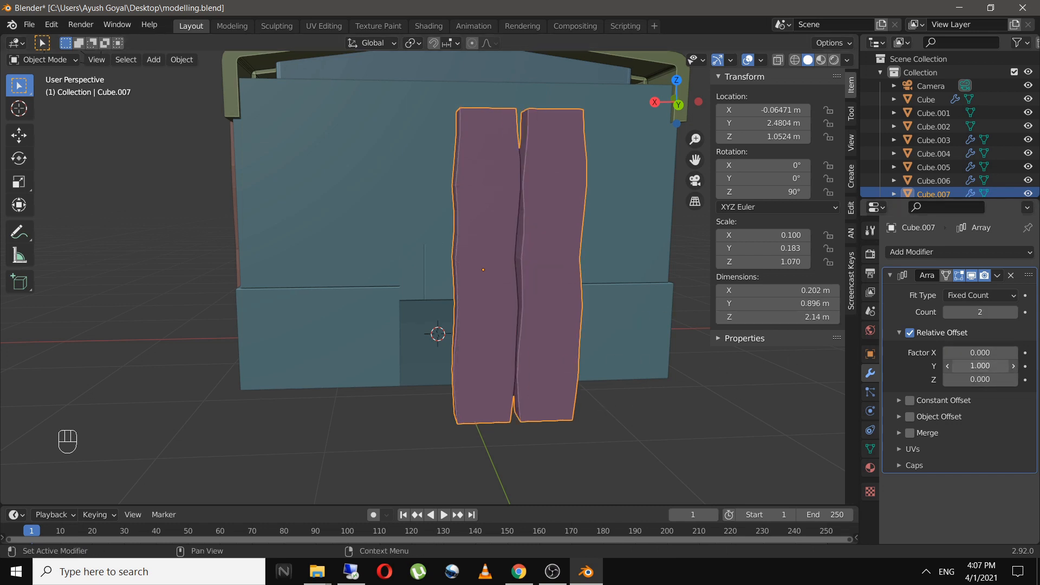
drag(980, 365, 1030, 366)
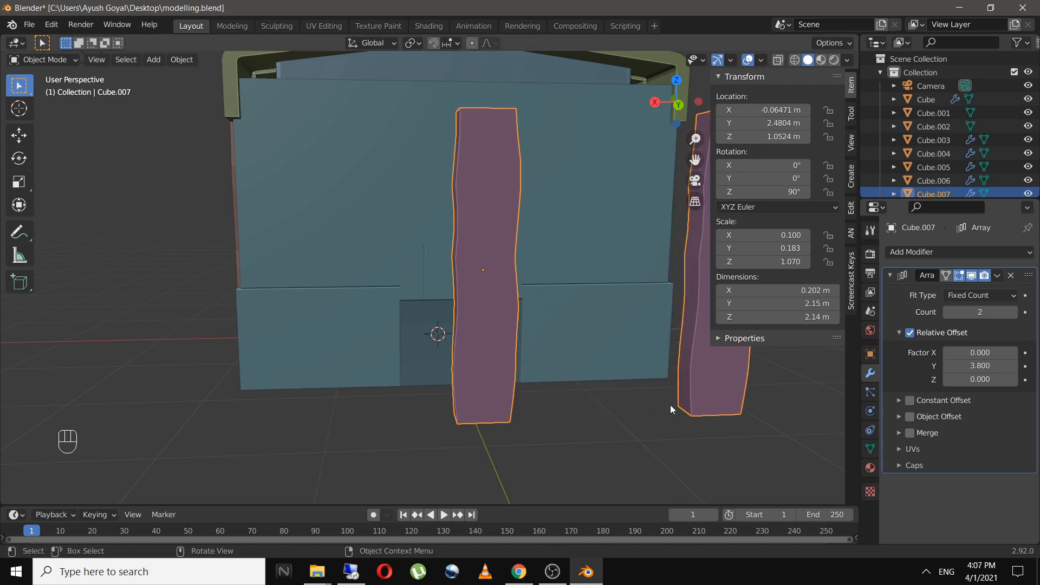
Move the arrayed pillar pair about 0.91 m along X so it straddles the middle of the end wall
click(662, 421)
key(KP_1)
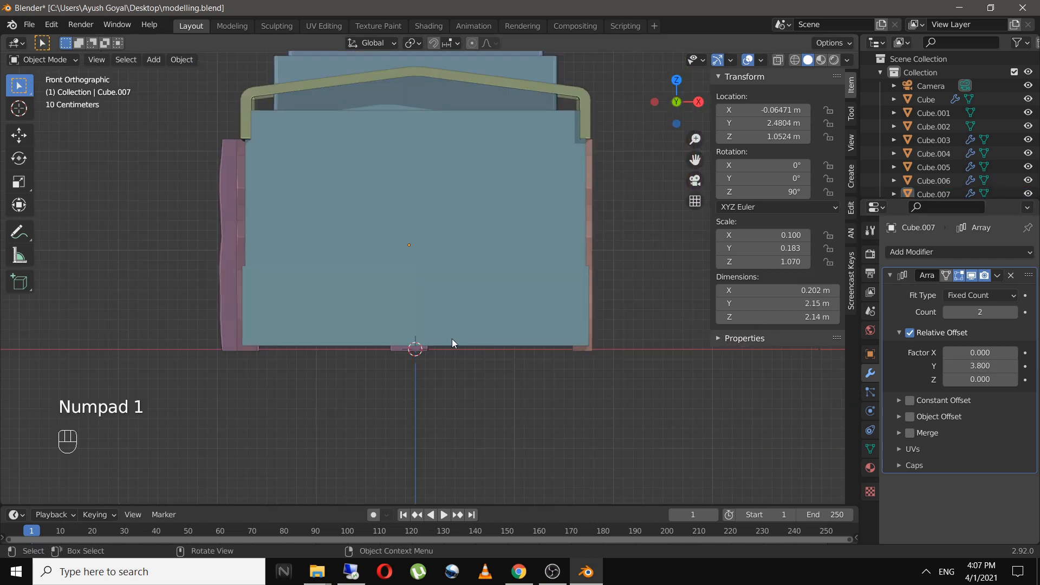
click(226, 226)
key(g)
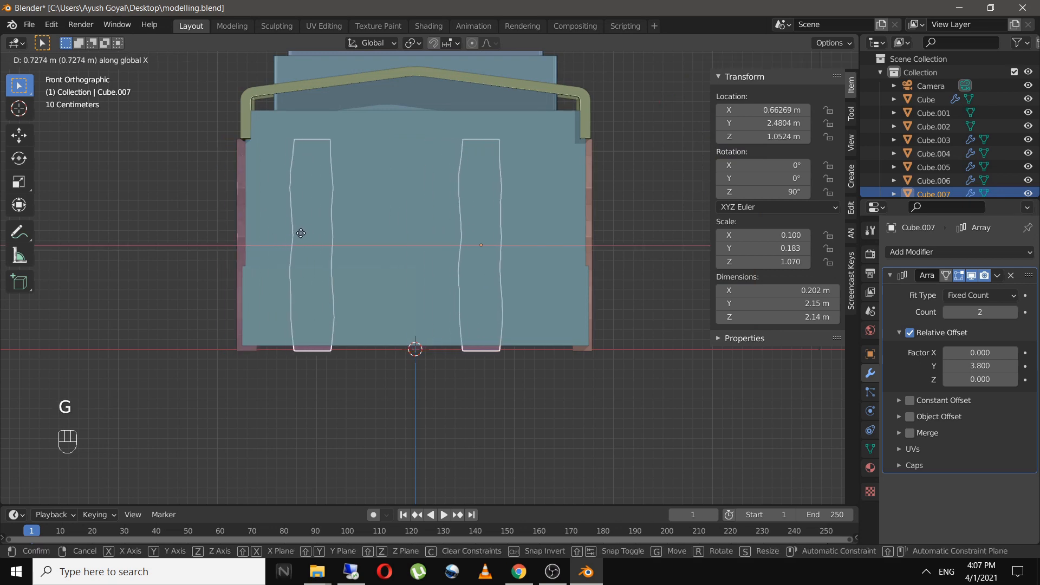
click(320, 235)
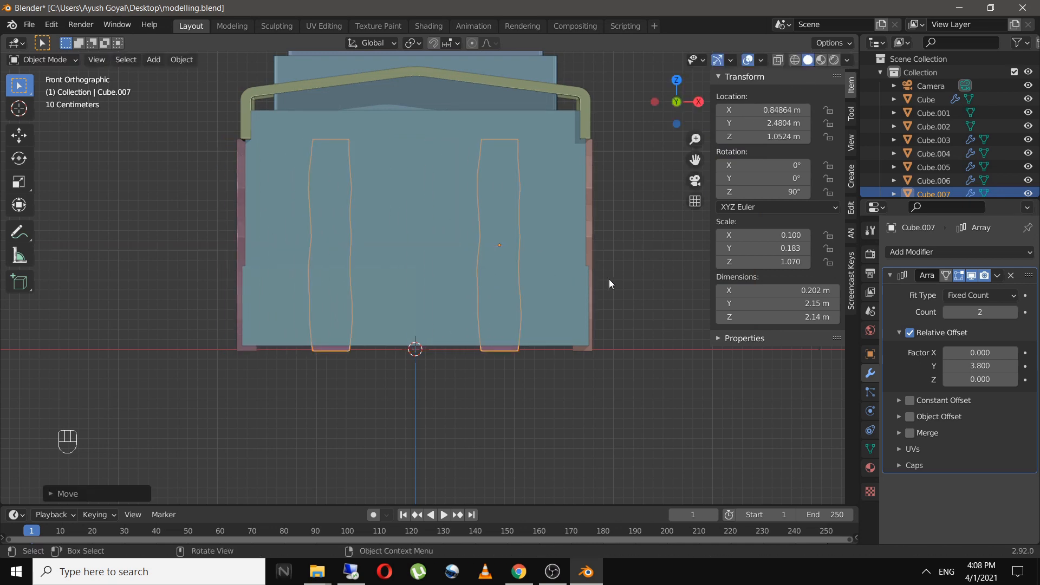
Set the pair's relative Y offset to 4.1 and move the pillars about 0.05 m along X to recentre them
middle_drag(610, 279, 311, 304)
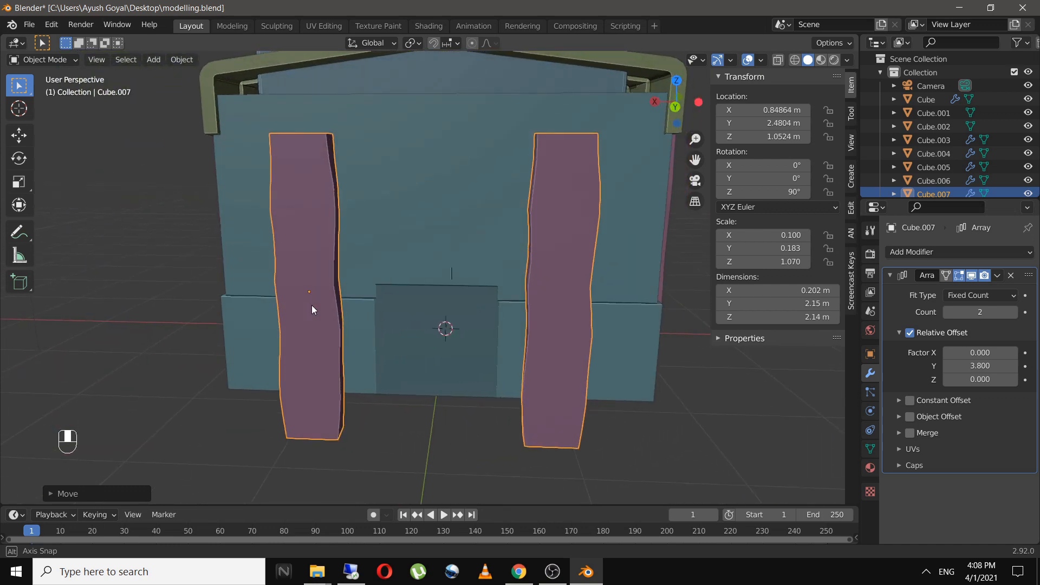
click(1014, 367)
click(1014, 367)
click(1014, 366)
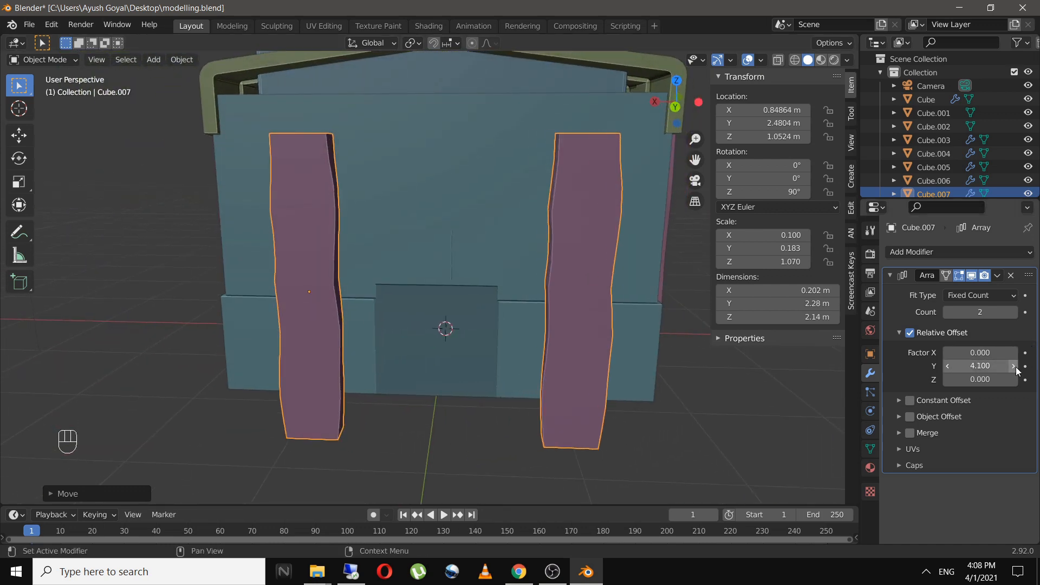
key(g)
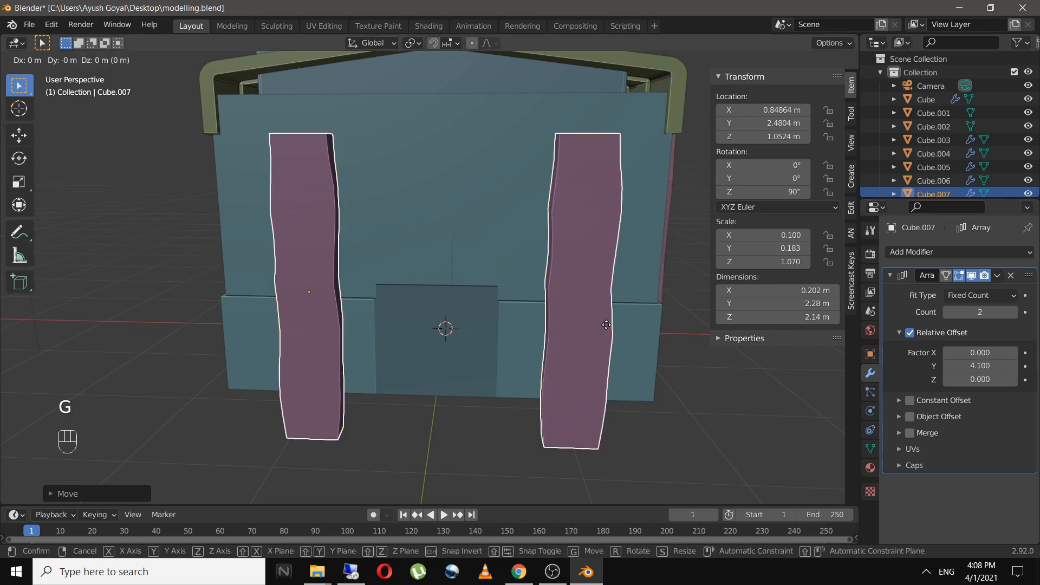
key(x)
click(600, 324)
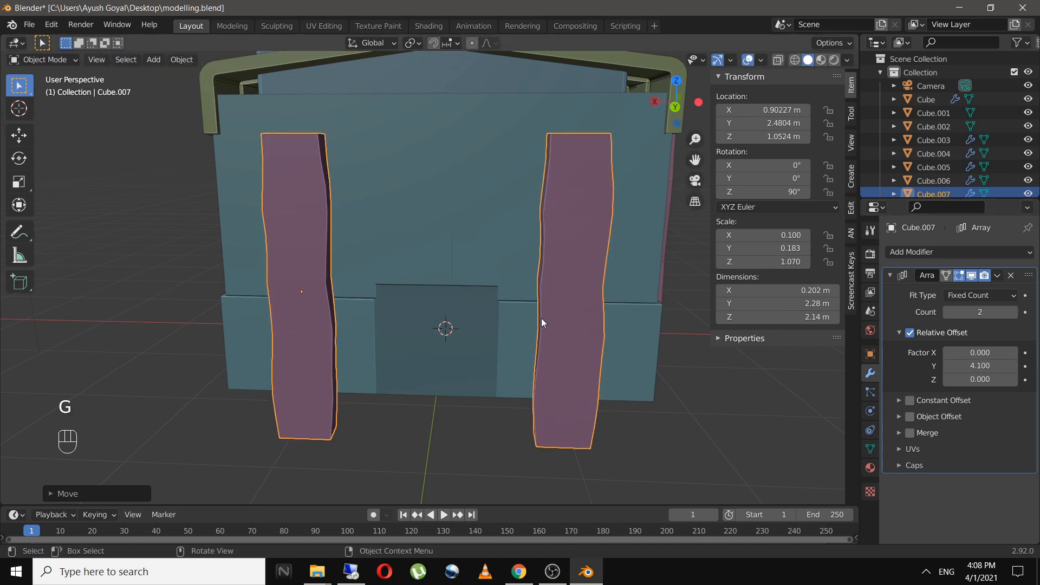
Move the arrayed pillar pair about -0.64 m along Y so it sits against the end wall
mouse_move(541, 318)
middle_down()
mouse_move(603, 314)
mouse_move(531, 327)
middle_up()
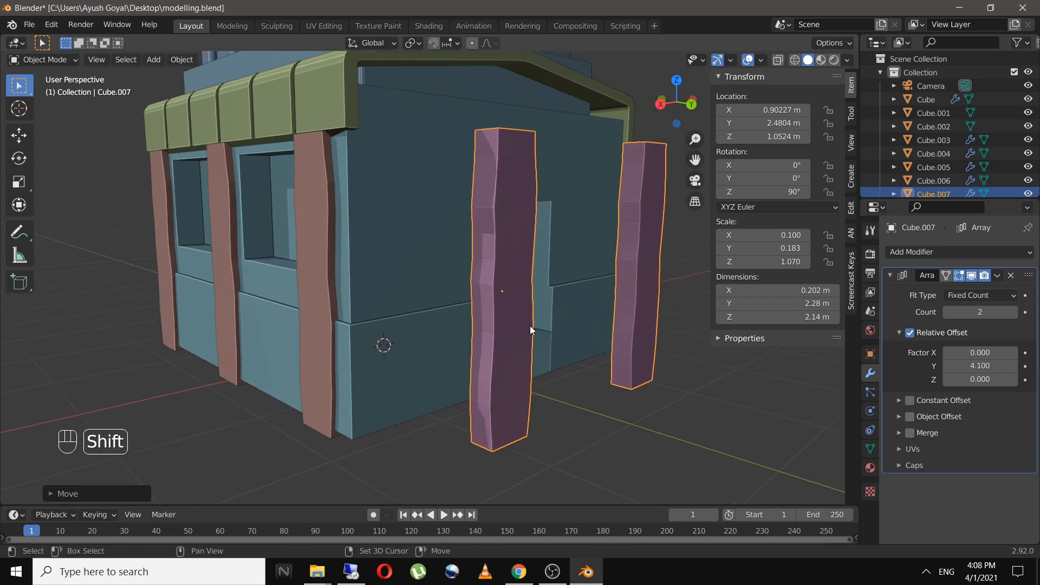
key(g)
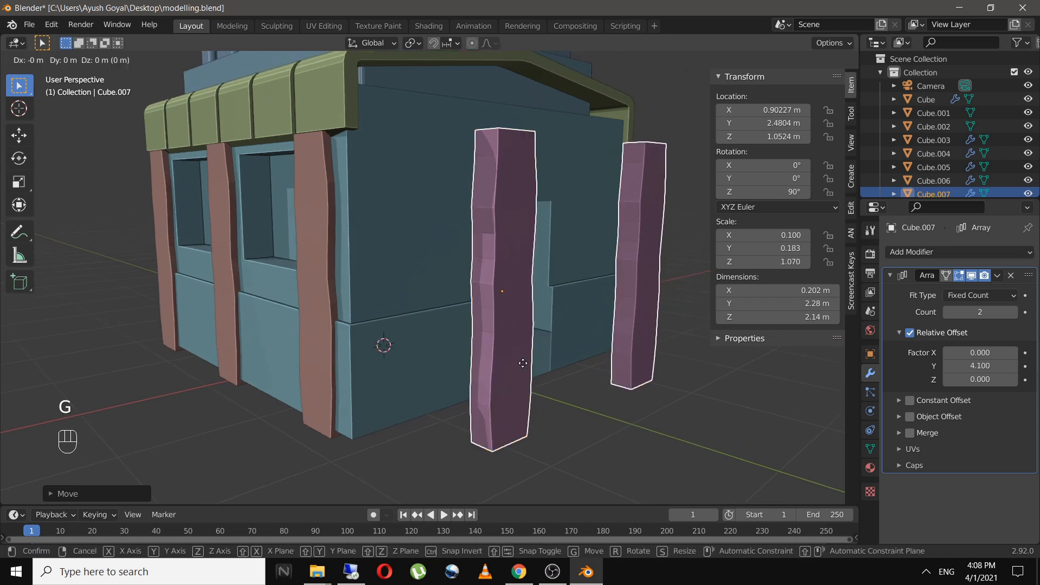
key(y)
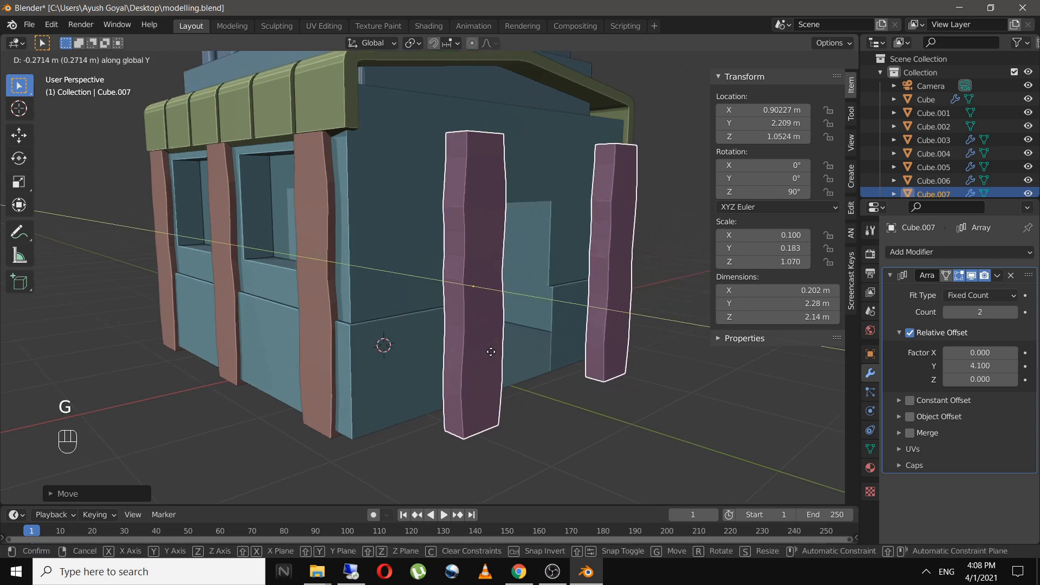
click(451, 342)
click(568, 389)
middle_drag(684, 344, 606, 349)
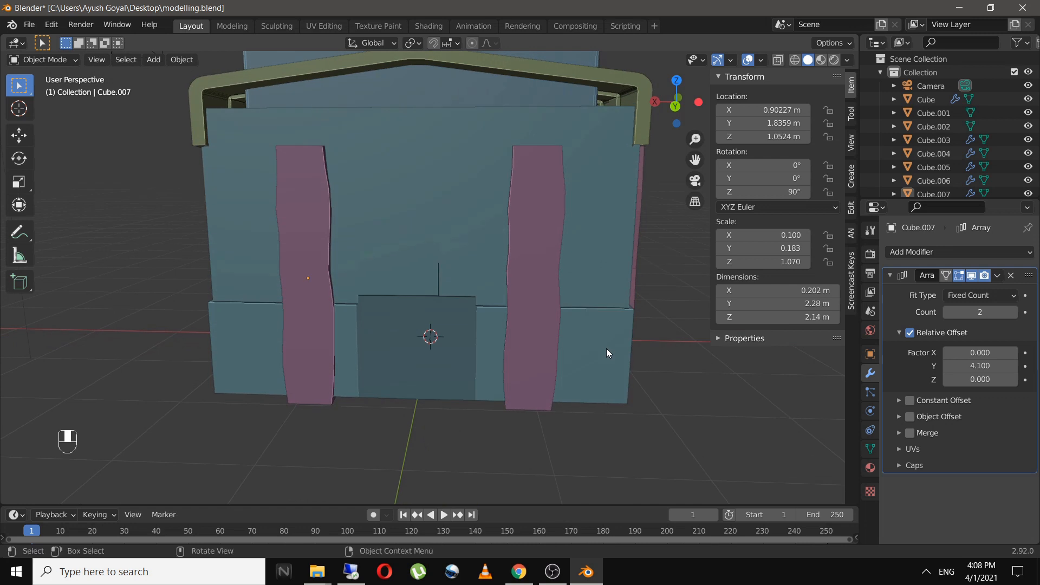
Widen the pillar pair to a relative Y offset of 5.7 and move it about 0.35 m along X to centre it on the end wall
click(317, 262)
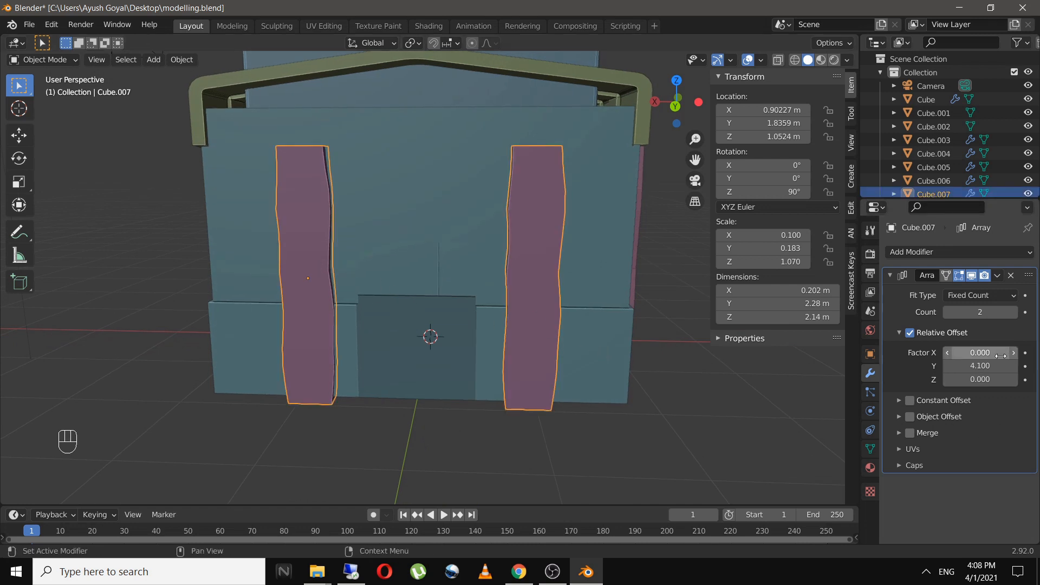
drag(997, 366, 1019, 366)
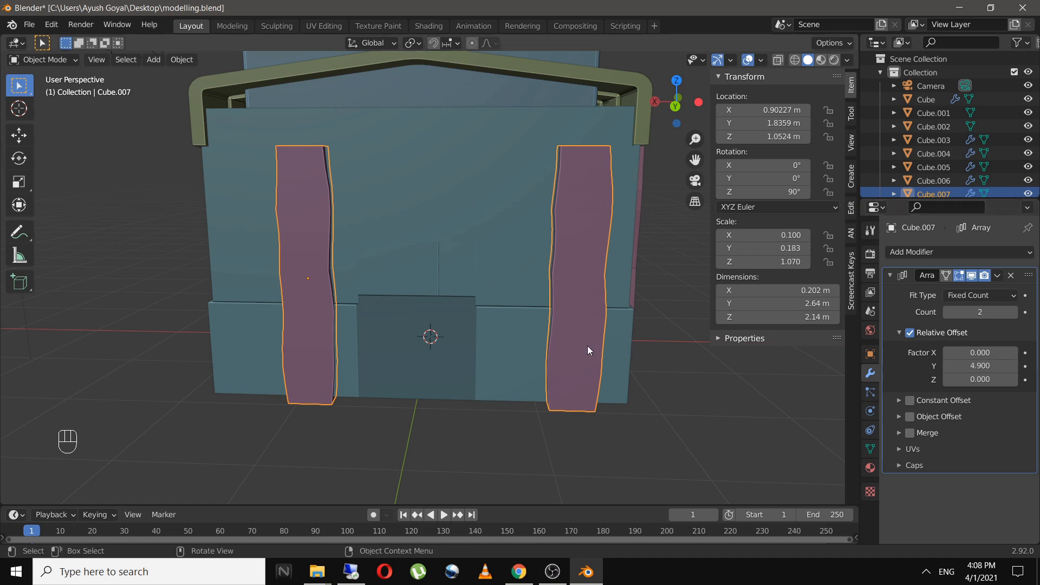
key(g)
key(x)
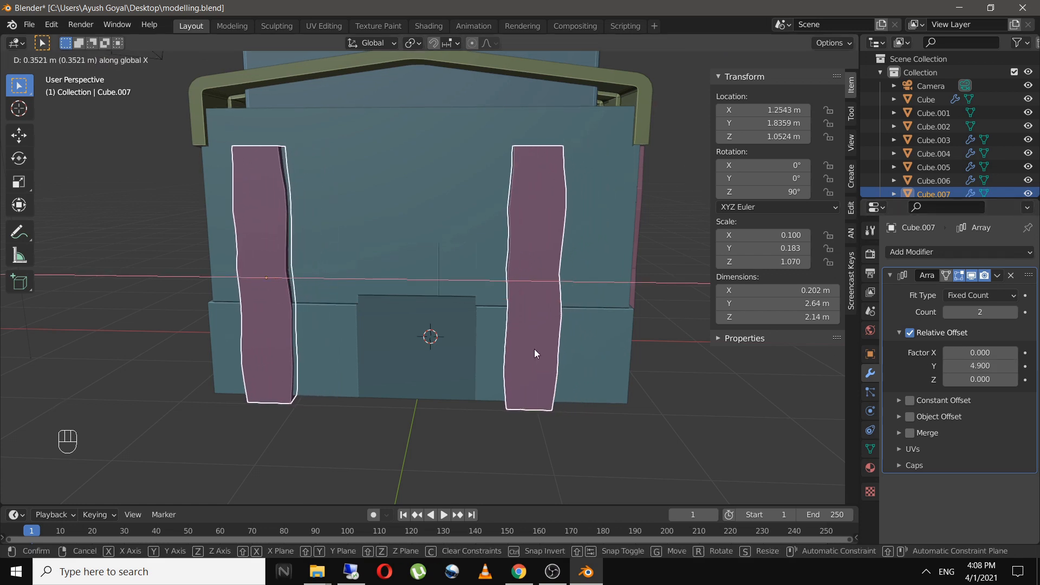
click(535, 353)
drag(998, 364, 1029, 365)
click(660, 435)
middle_drag(660, 434, 573, 406)
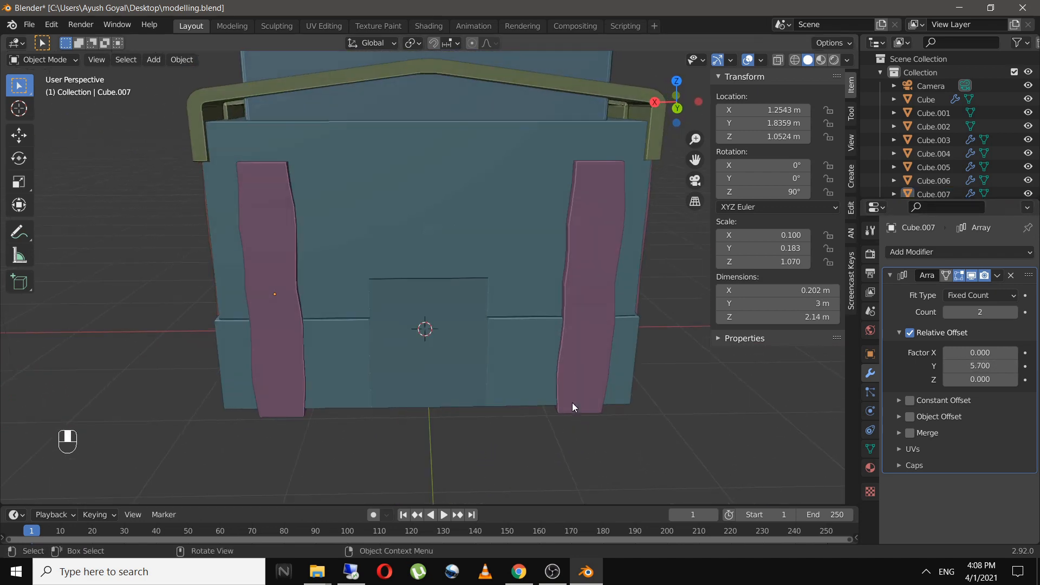
Duplicate the end-wall pillar pair, move the copy about 1.29 m along X and remove its Array modifier
click(585, 342)
key(shift+d)
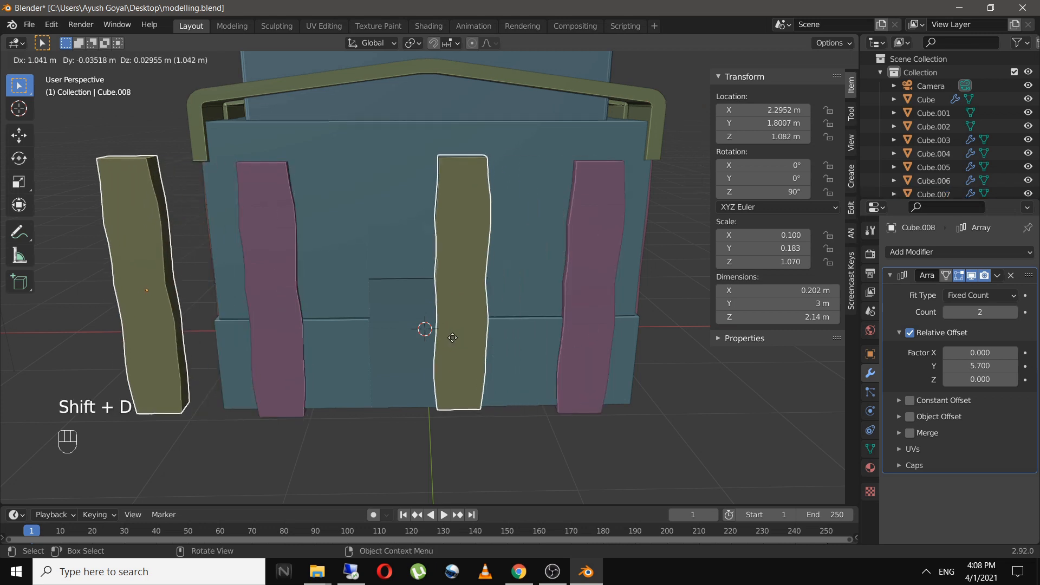
key(x)
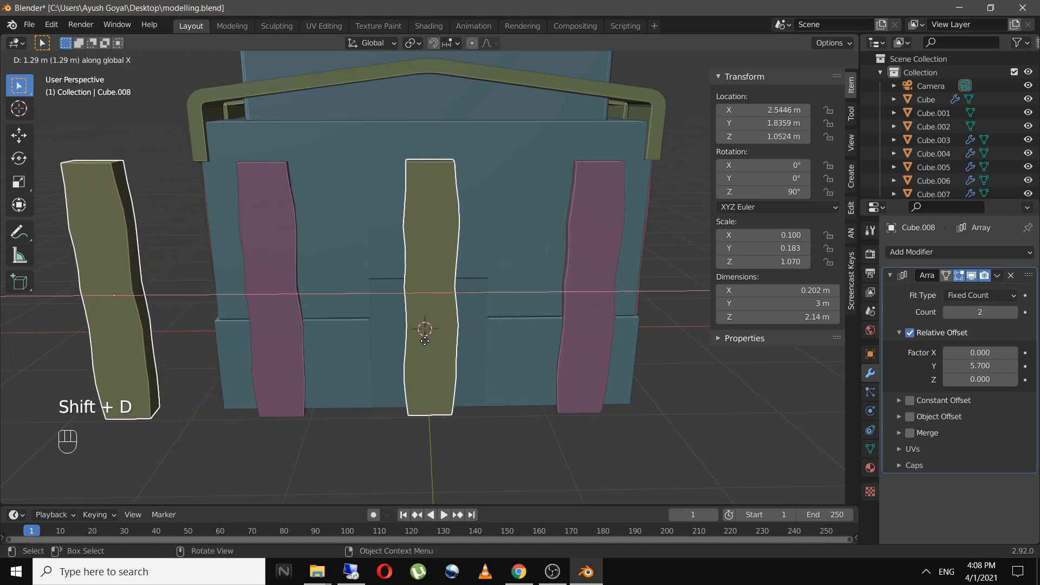
click(425, 340)
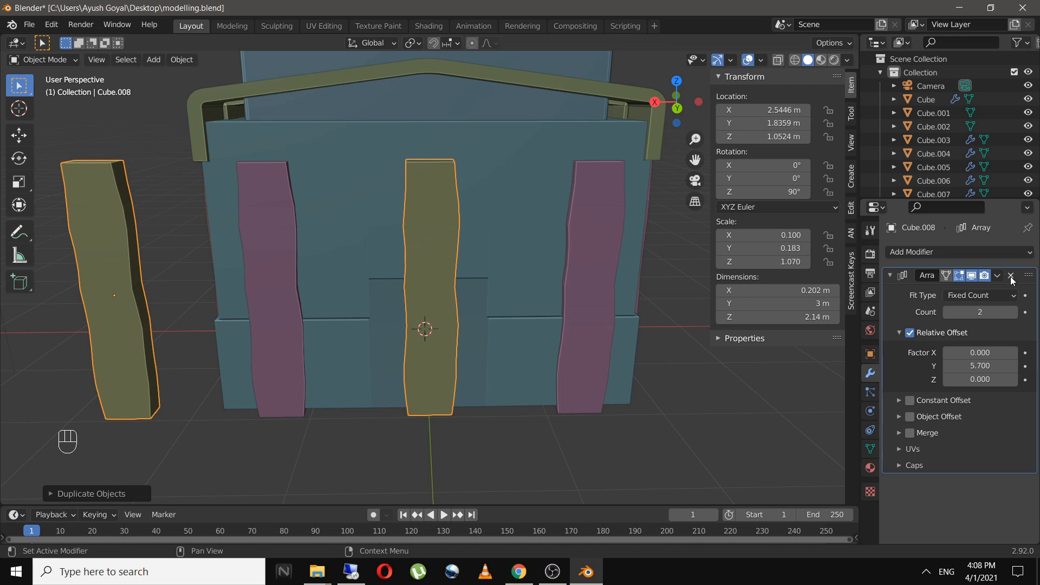
click(1011, 276)
Rotate the single duplicate 90° about Y, then in right view raise it about 0.97 m and shift it about 0.08 m along Y
text(r)
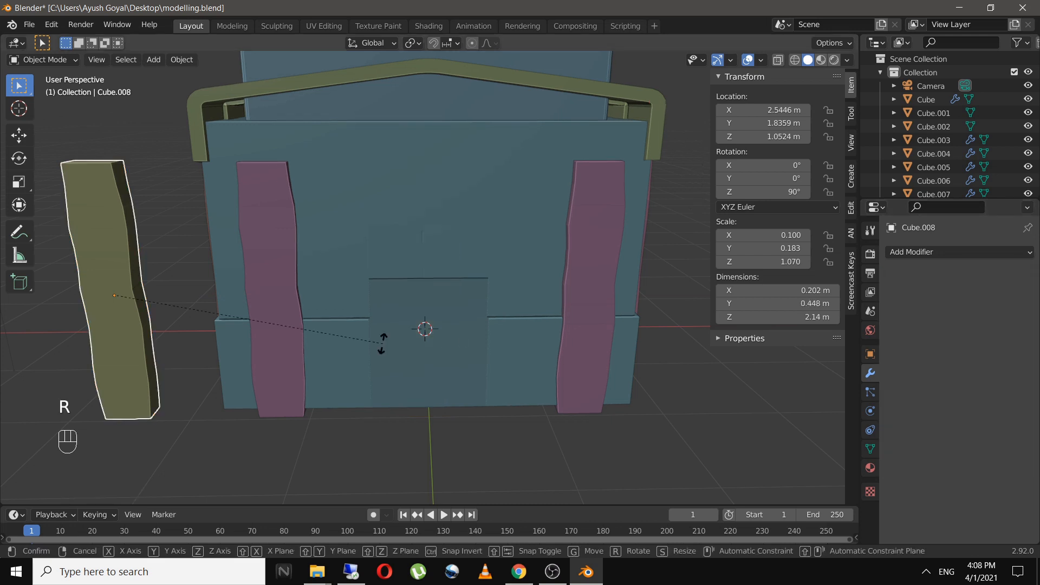
text(y90)
click(378, 337)
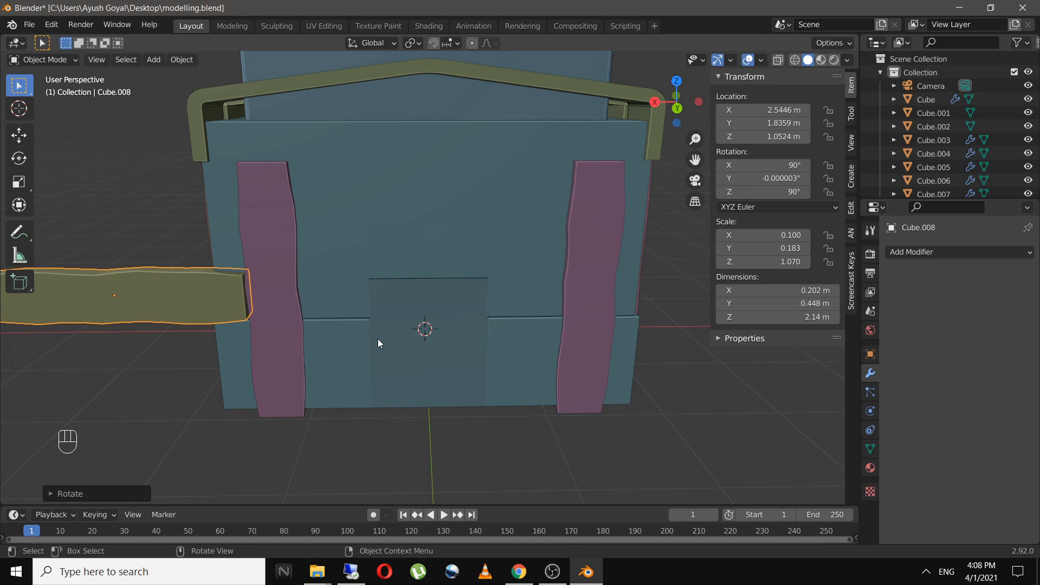
key(KP_3)
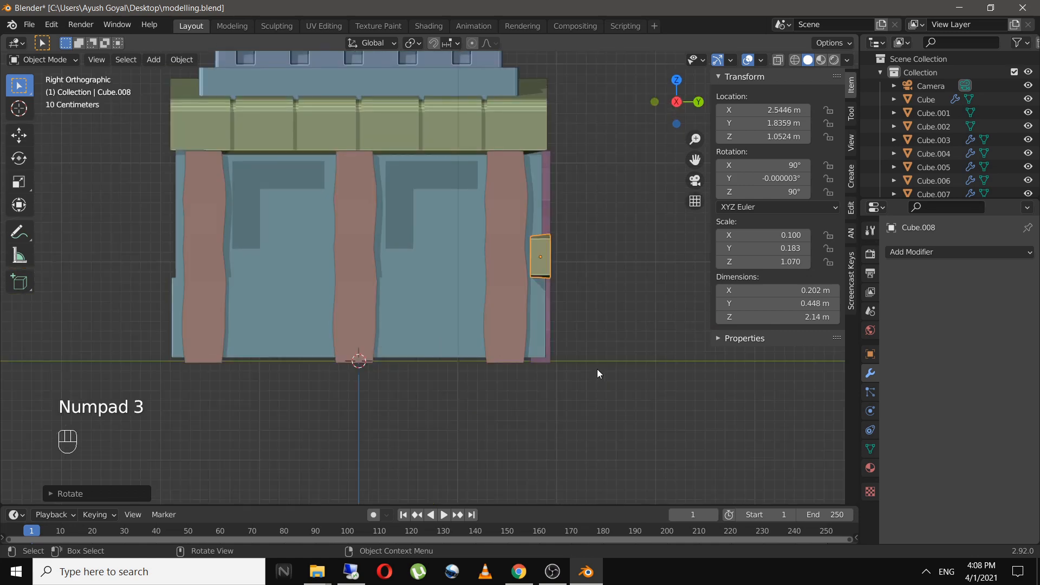
key(g)
click(630, 331)
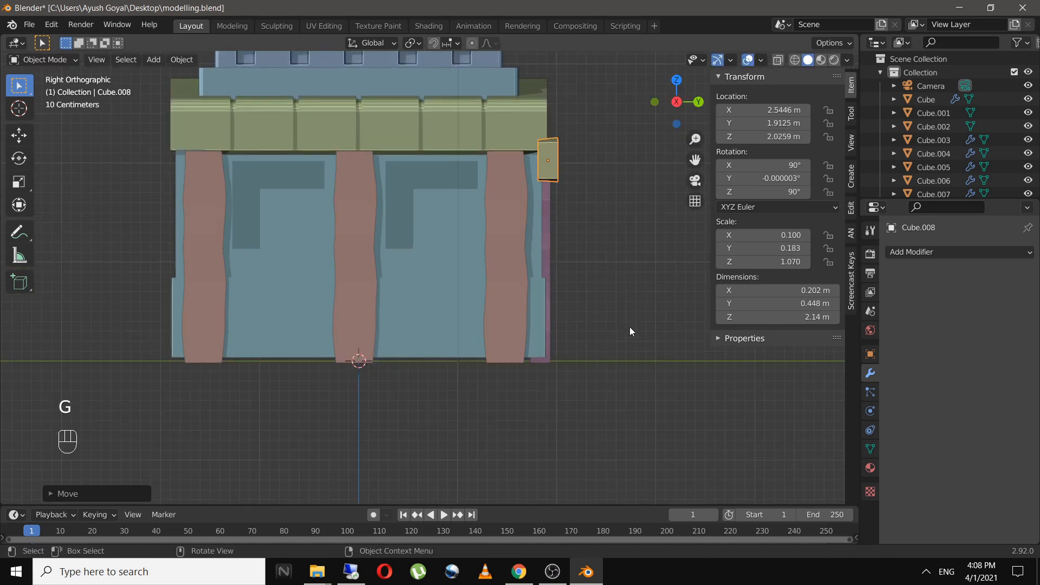
Move the horizontal beam about -2.59 m along X to centre it above the doorway
scroll(603, 339, down, 2)
middle_drag(603, 339, 429, 349)
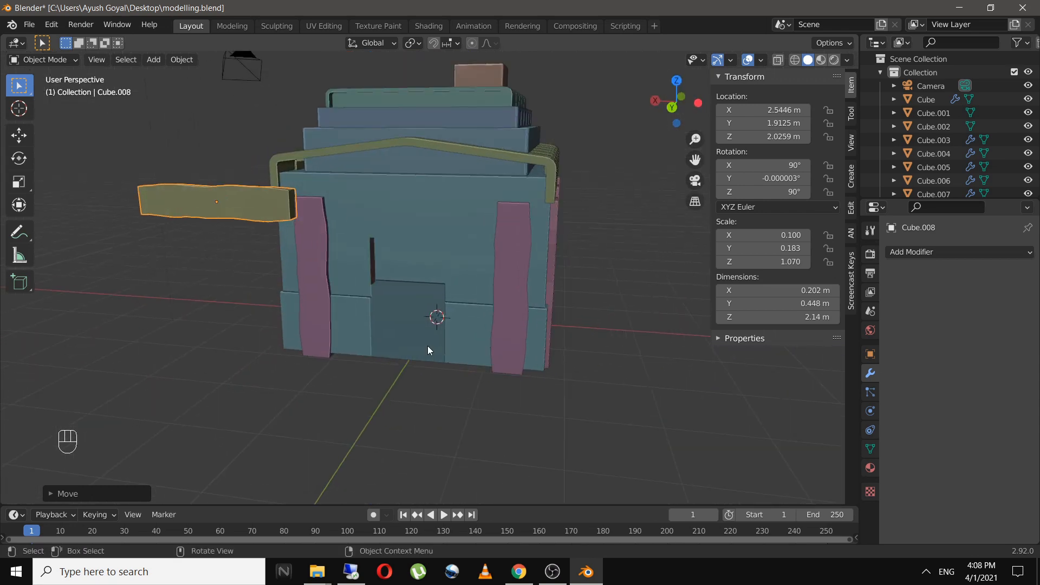
scroll(428, 345, up, 3)
key(g)
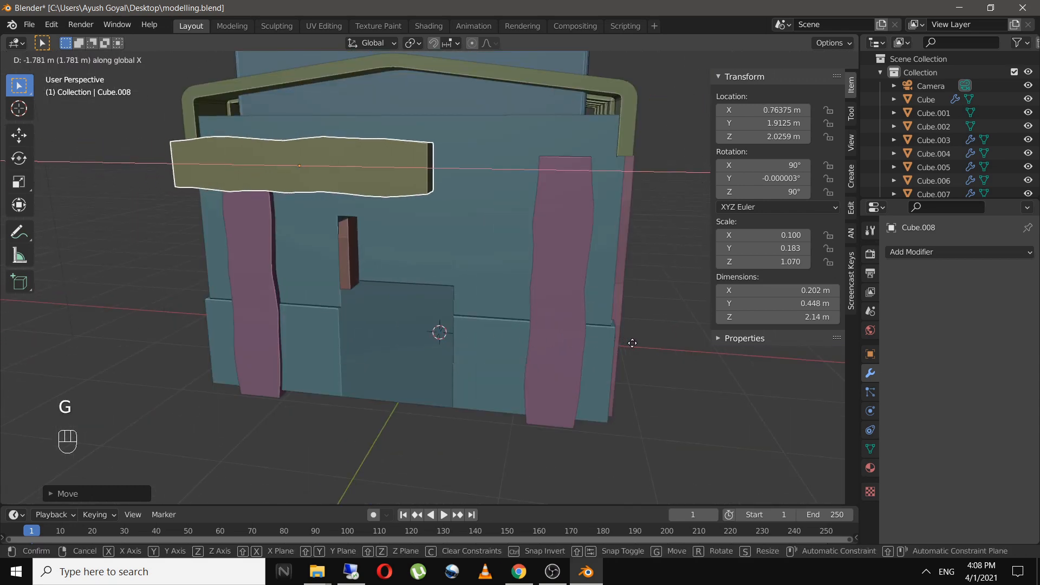
click(721, 354)
Scale the beam by about 1.42 along global X so it spans both end-wall pillars
middle_drag(454, 322, 475, 343)
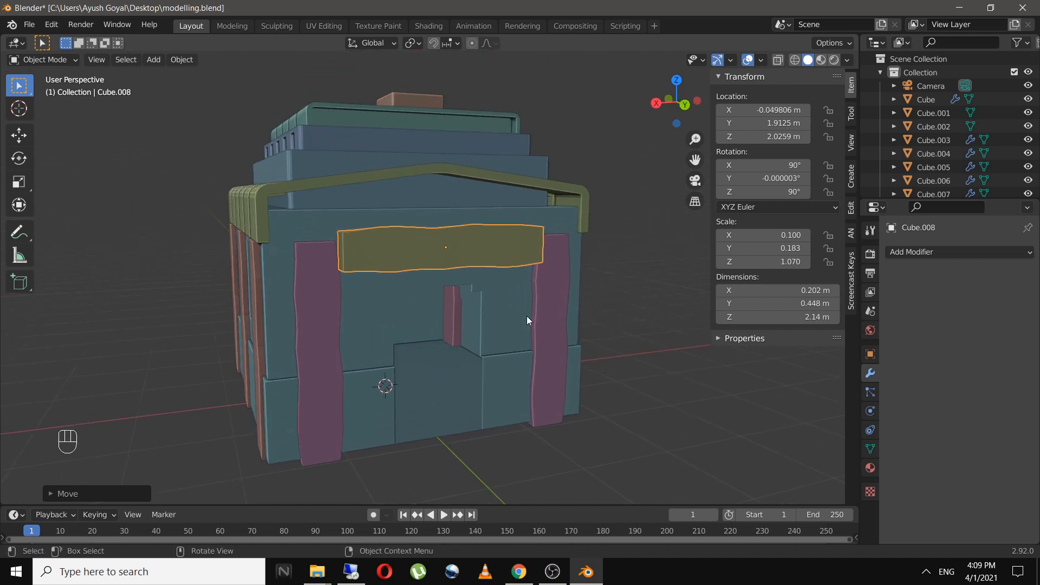
key(s)
key(x)
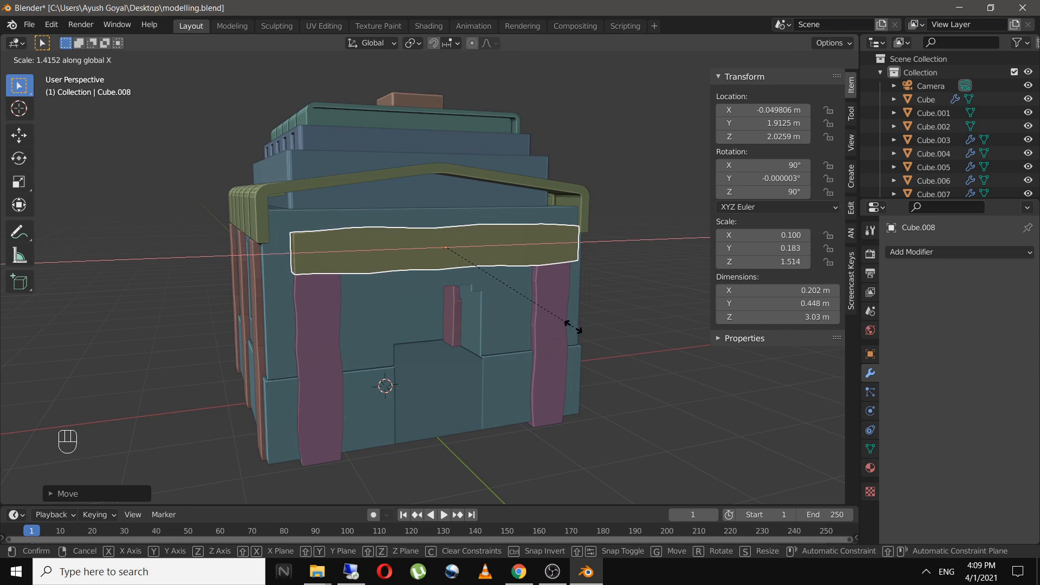
click(567, 331)
Move the beam about -0.06 m along Y, closer to the end wall, and deselect it
middle_drag(561, 334, 429, 356)
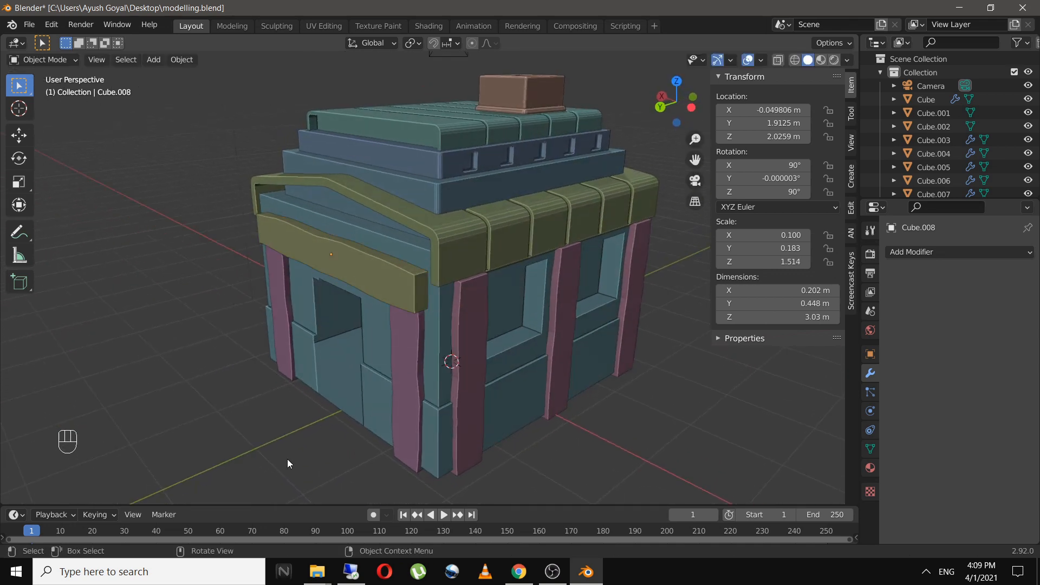
scroll(338, 372, up, 3)
scroll(361, 315, up, 3)
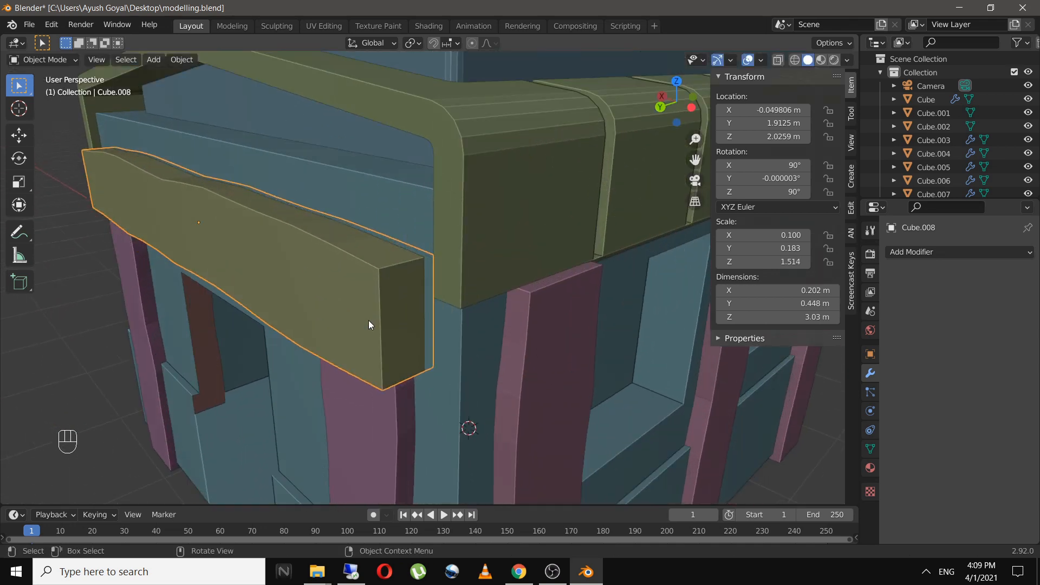
key(g)
key(y)
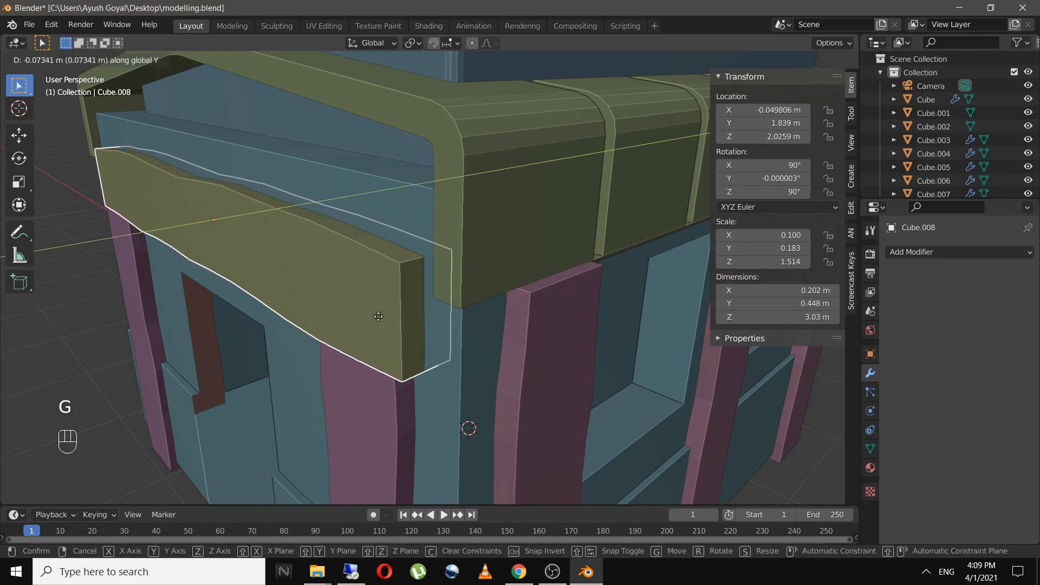
key(shift)
click(379, 318)
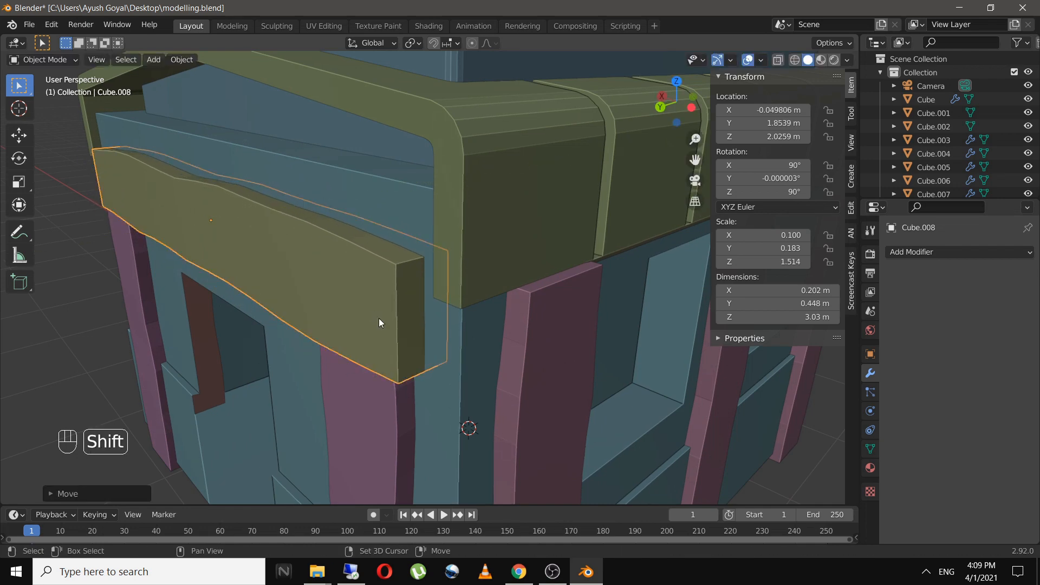
scroll(279, 429, down, 5)
click(285, 434)
Look over the house from several sides with everything deselected and save the file
middle_drag(278, 461, 487, 427)
scroll(430, 426, down, 2)
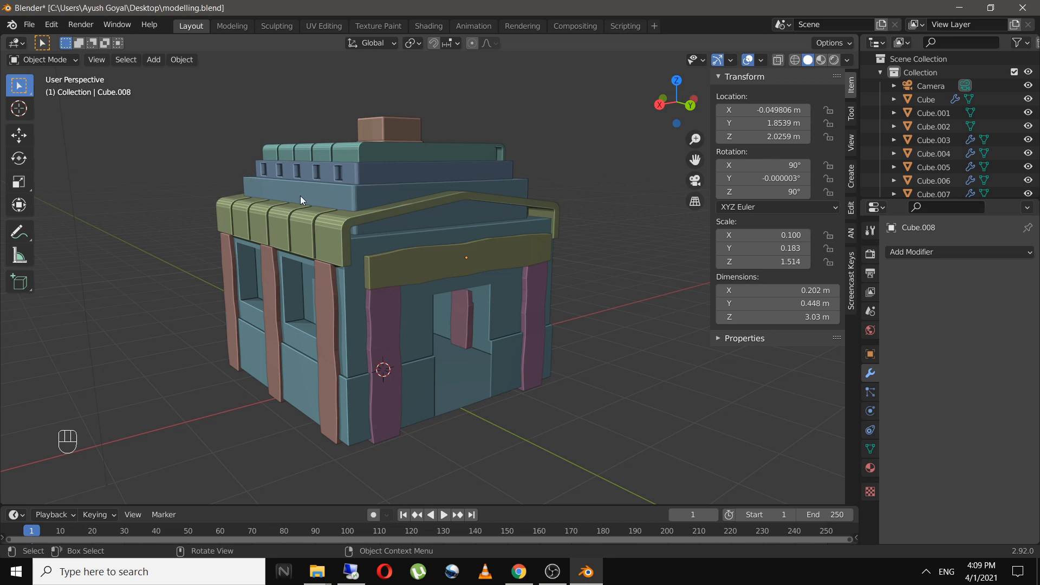
drag(375, 240, 548, 427)
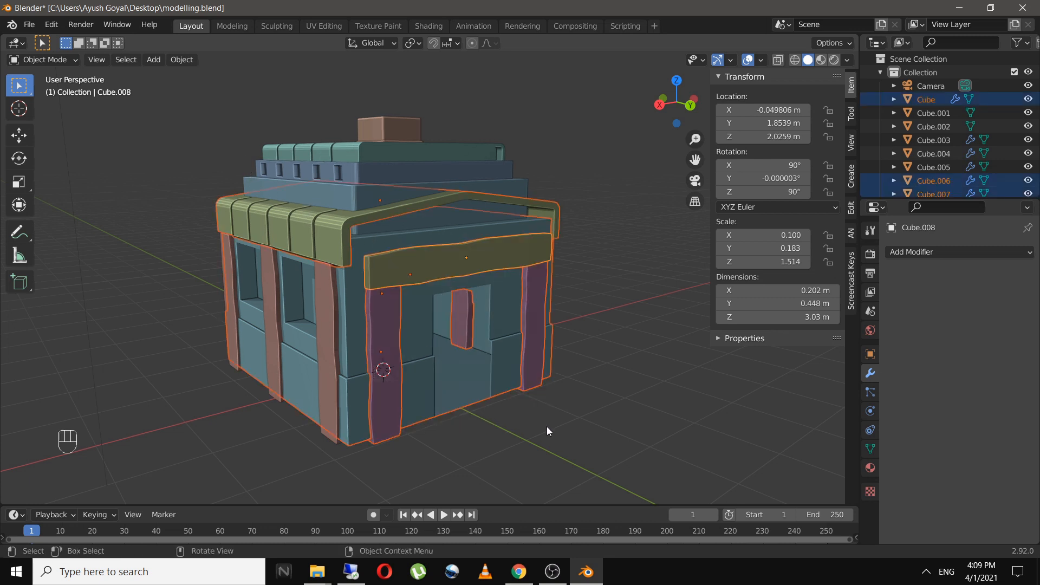
click(587, 403)
key(ctrl+s)
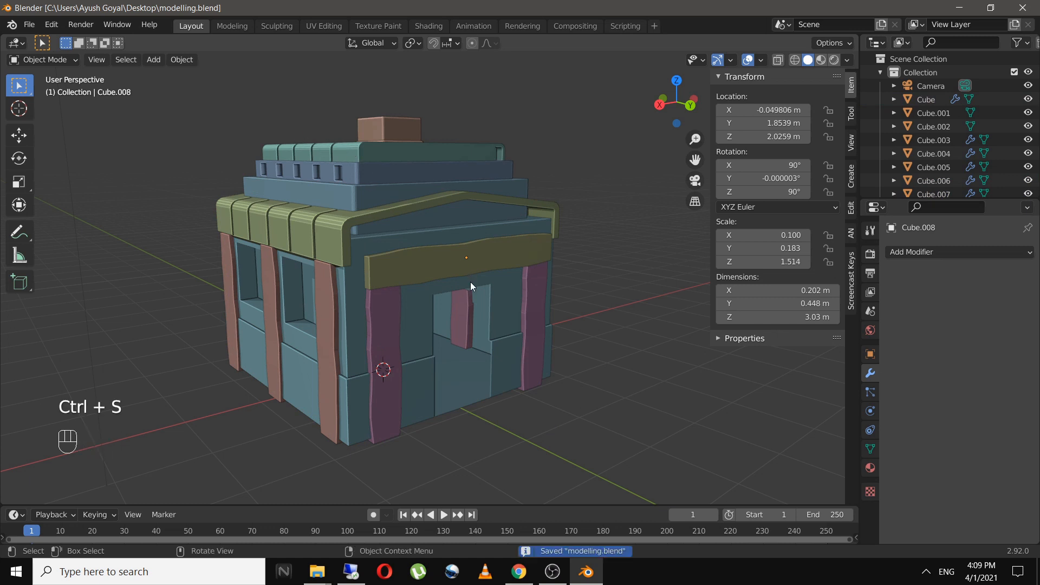
shift+middle_drag(471, 282, 429, 337)
key(ctrl+s)
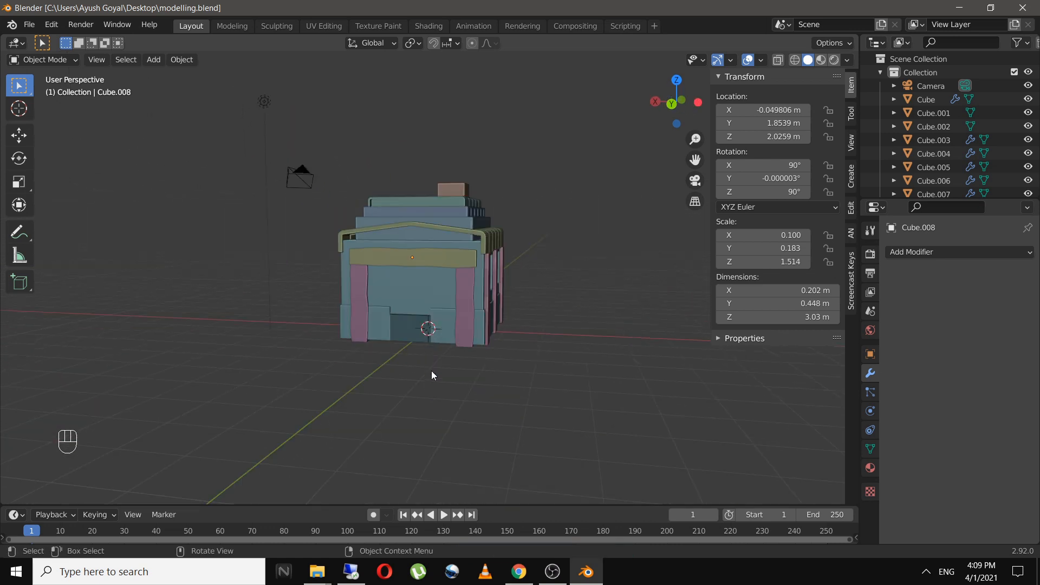
middle_drag(431, 373, 516, 379)
scroll(516, 379, up, 3)
key(ctrl+s)
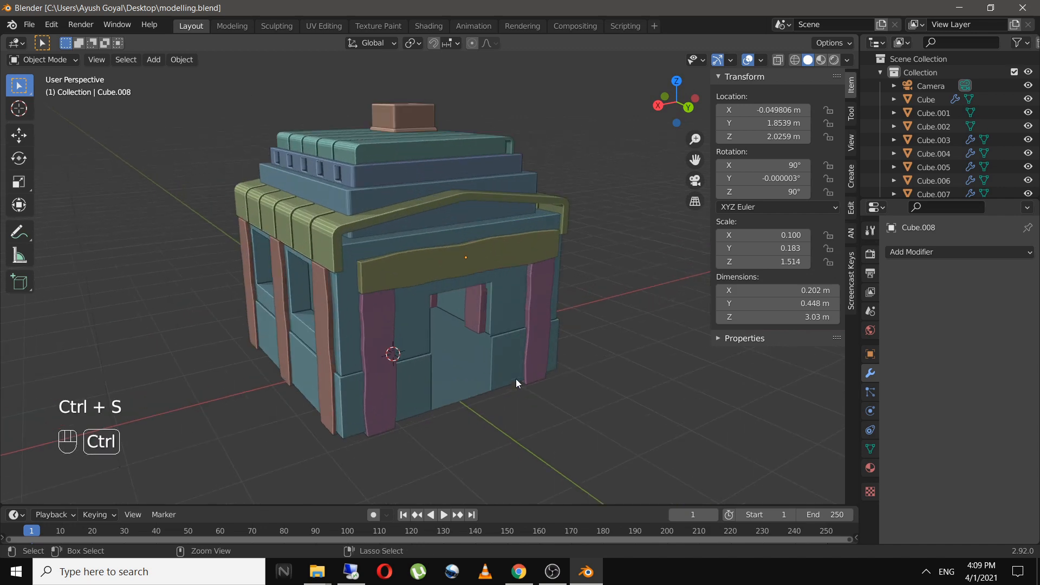
Add a cube and move it about 5.12 m along Y, clear of the house front
key(shift+a)
mouse_move(471, 283)
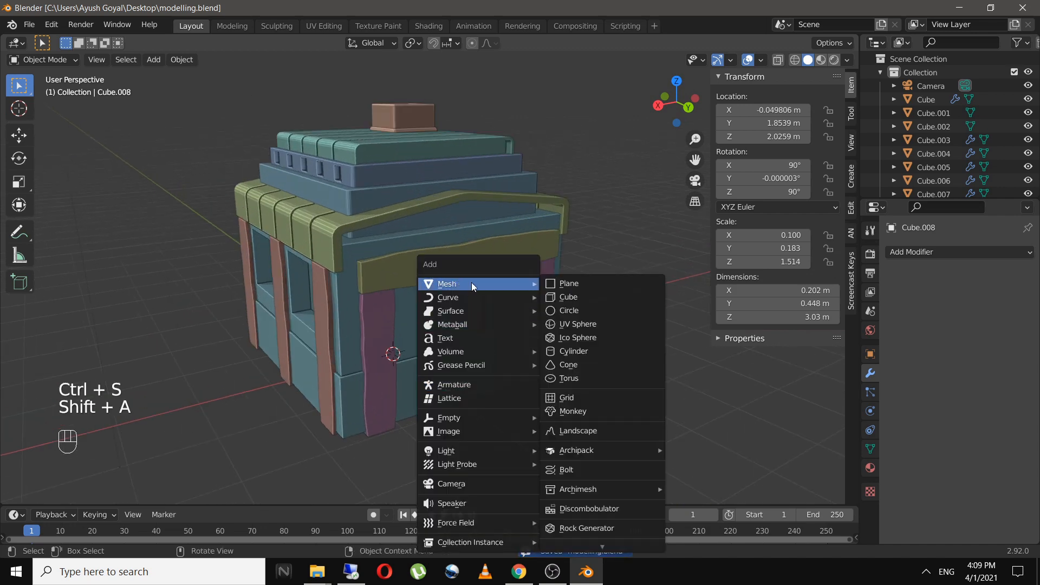
click(570, 297)
key(g)
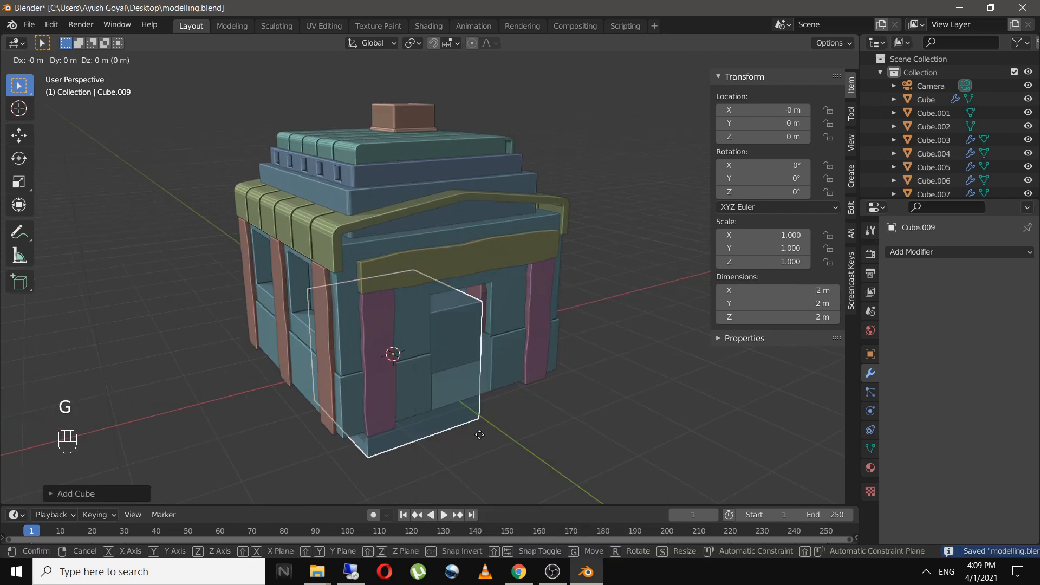
key(y)
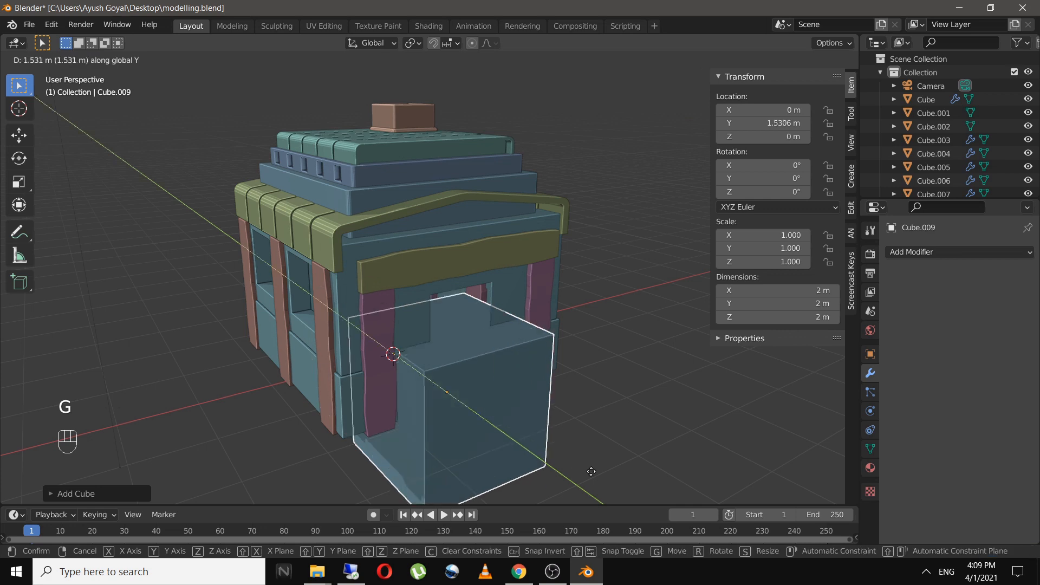
click(785, 125)
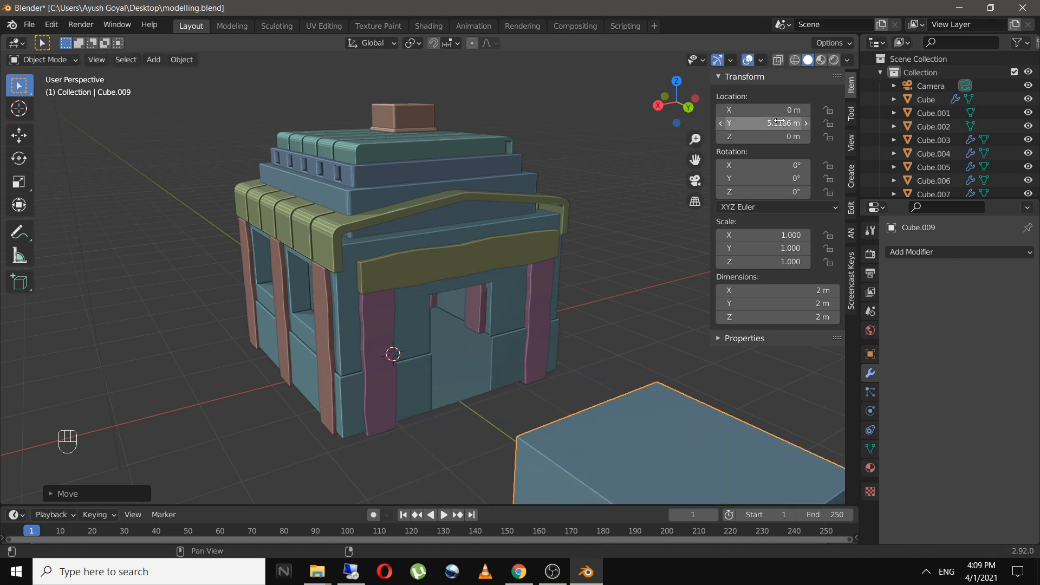
Scale the new cube to about 0.17 along Y to form a thin upright slab, then deselect it
scroll(726, 355, down, 1)
shift+middle_drag(685, 341, 601, 231)
middle_drag(600, 293, 619, 261)
shift+middle_drag(633, 316, 532, 346)
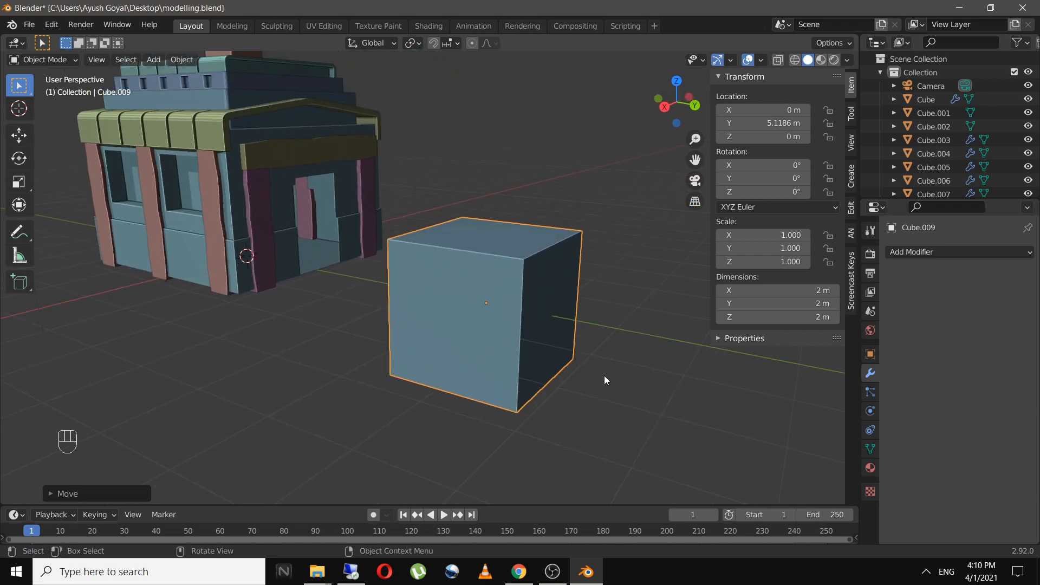
key(s)
key(y)
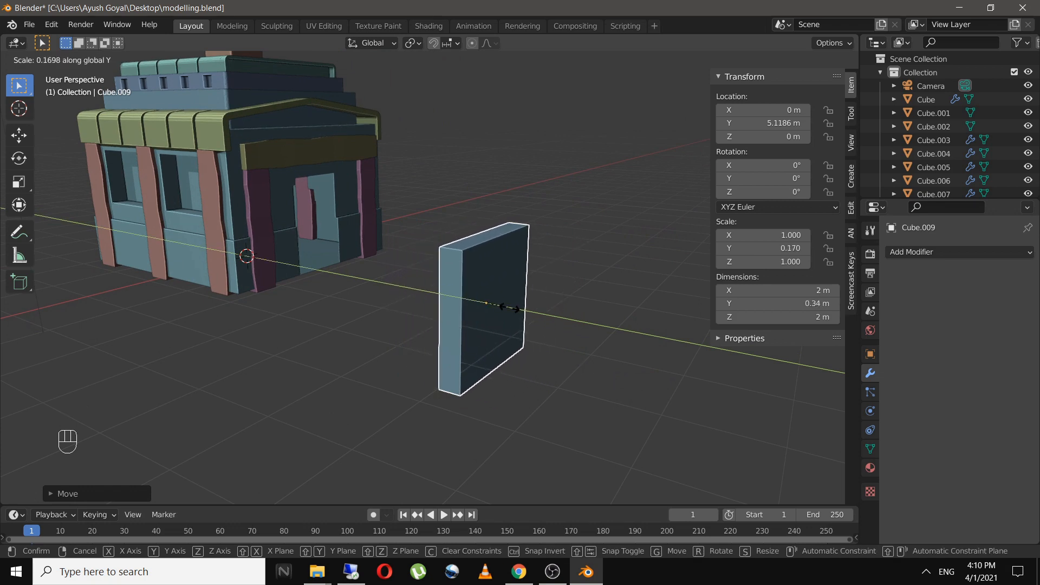
click(510, 308)
click(596, 242)
middle_drag(596, 243, 512, 245)
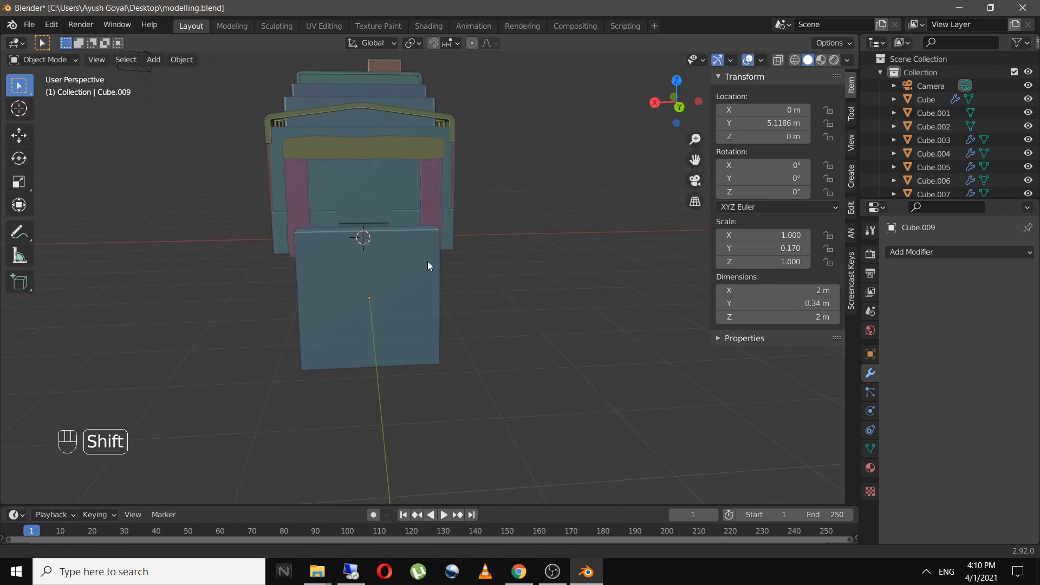
shift+middle_drag(429, 262, 519, 242)
scroll(522, 265, up, 2)
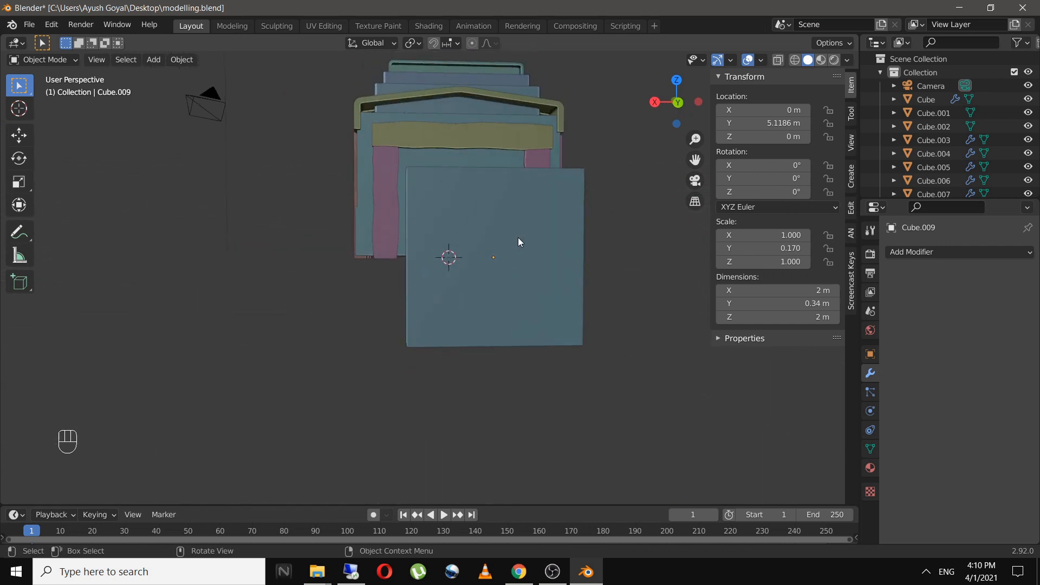
shift+middle_drag(506, 341, 454, 344)
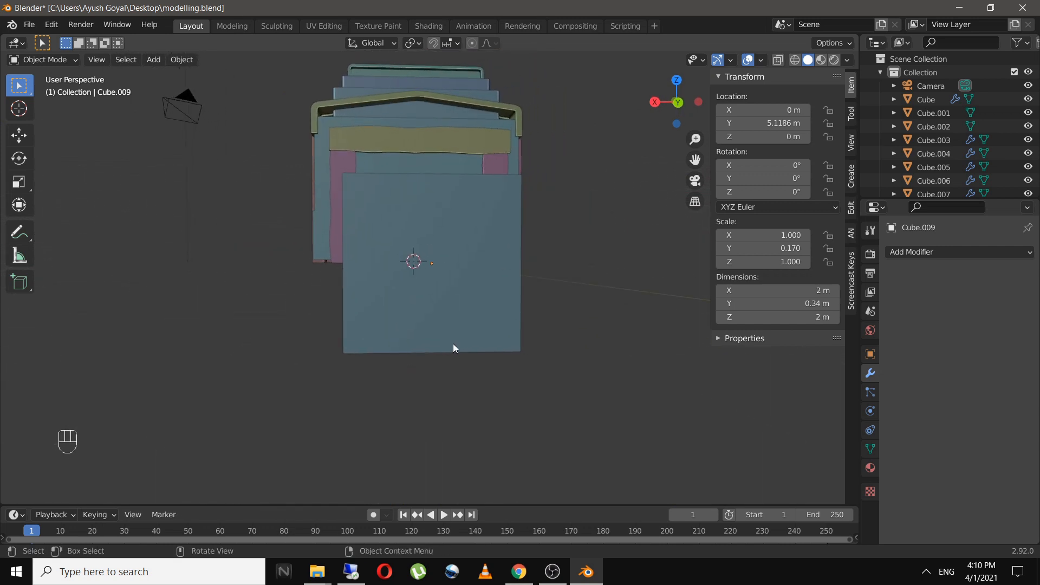
scroll(453, 343, up, 1)
key(Tab)
key(ctrl+r)
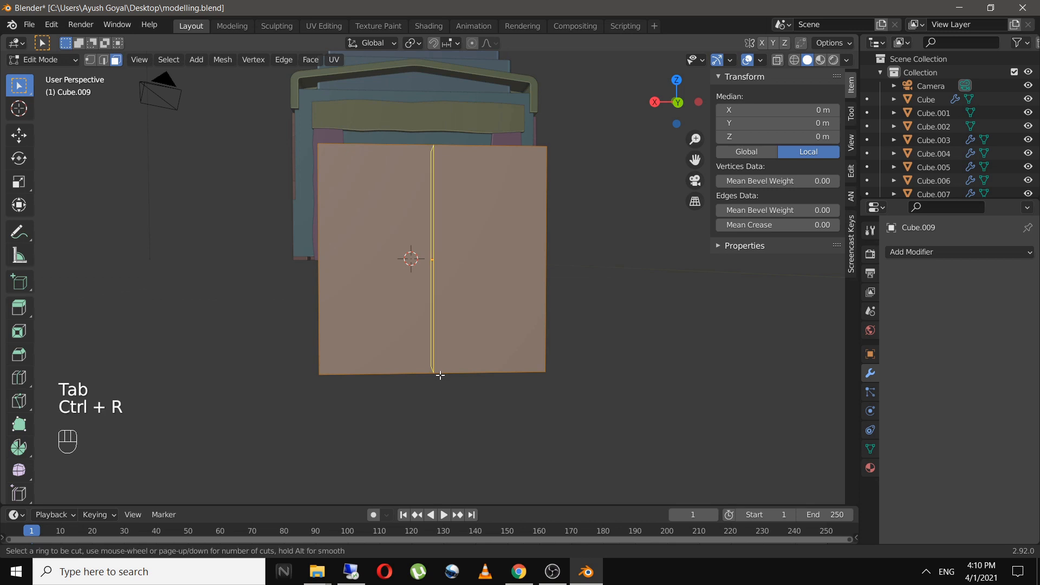
scroll(440, 374, up, 1)
click(440, 375)
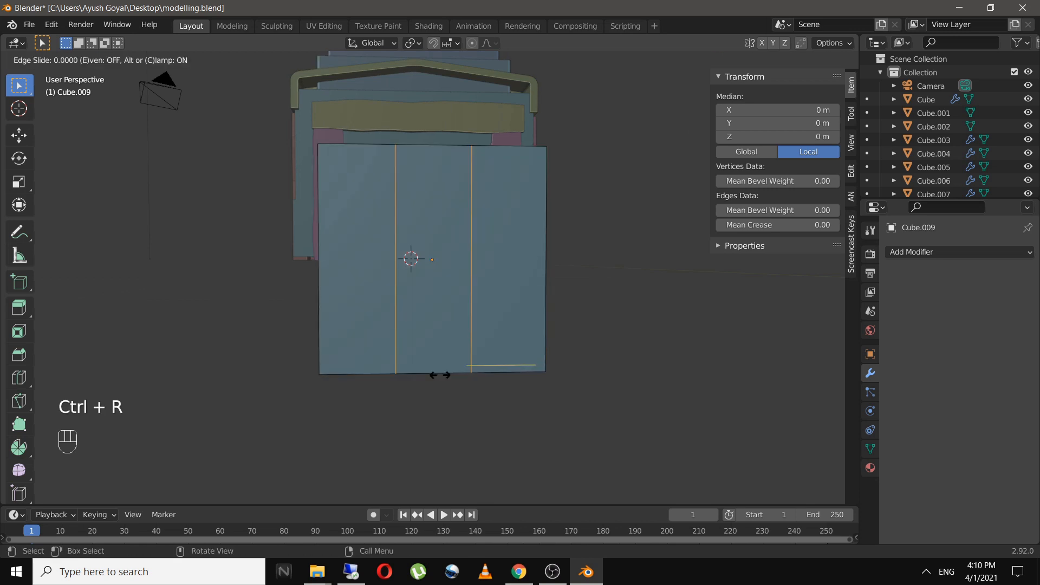
right_click(440, 375)
key(s)
key(x)
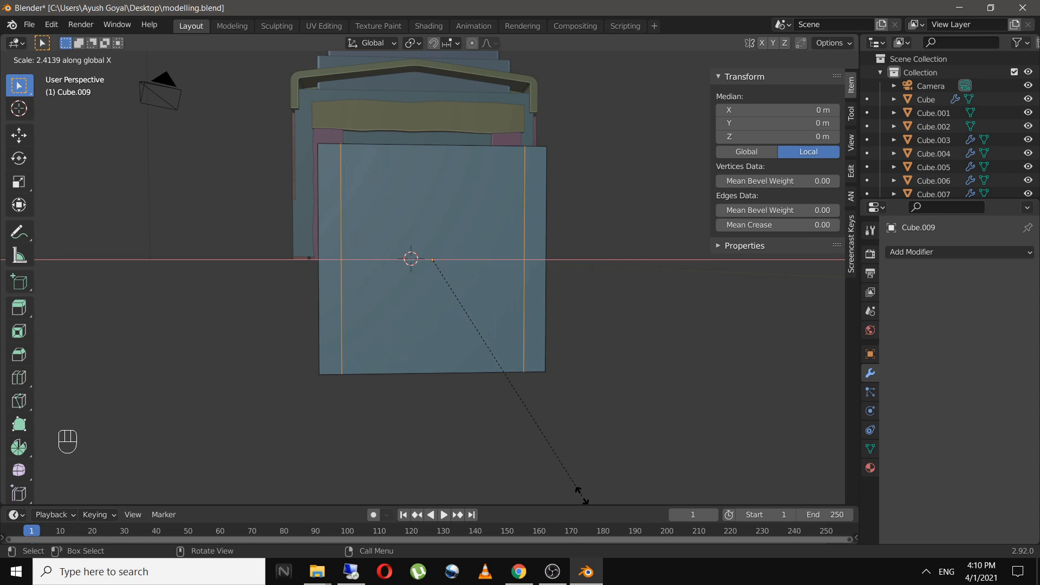
right_click(582, 495)
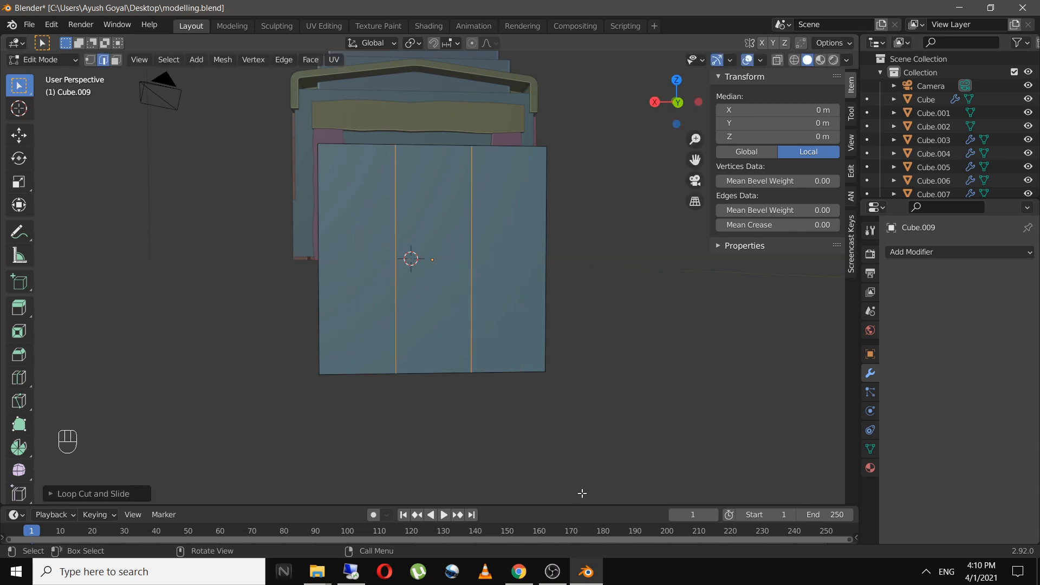
key(Tab)
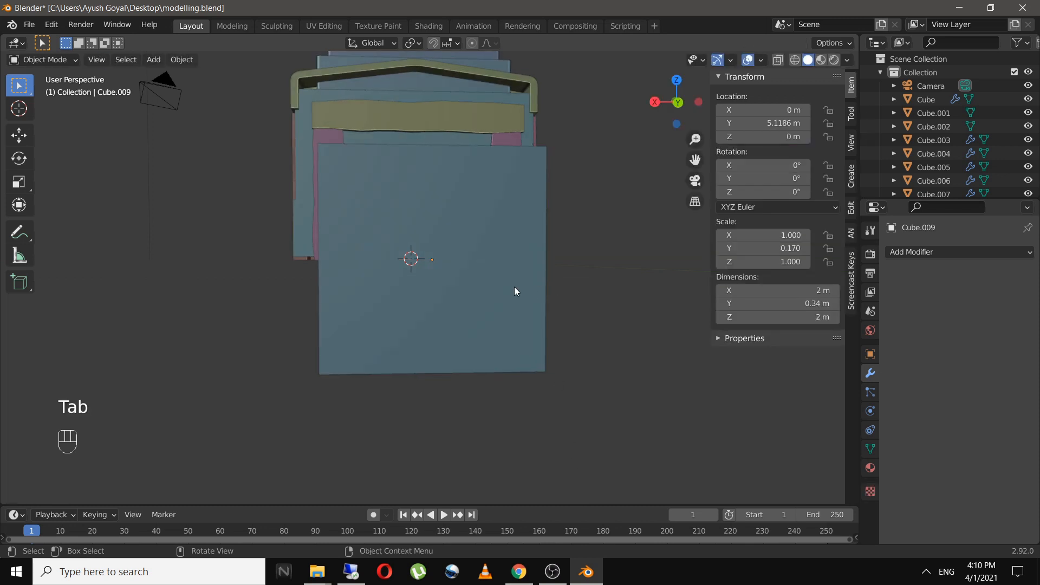
key(ctrl+z)
key(ctrl+z)
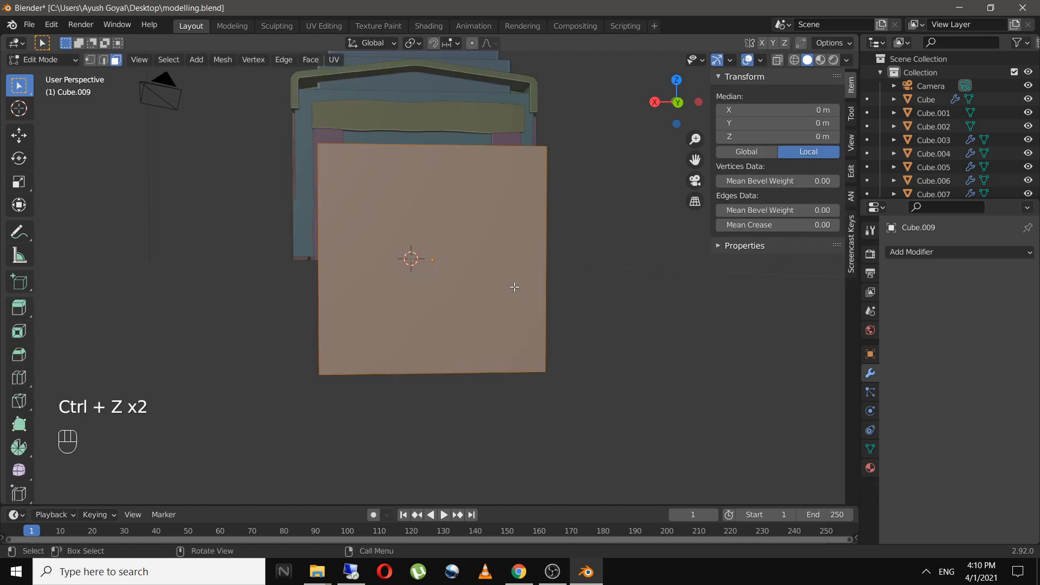
key(Tab)
Select the thin slab in front of the house and narrow it to a scale of about 0.675 along X
click(515, 291)
middle_drag(623, 342, 606, 367)
key(s)
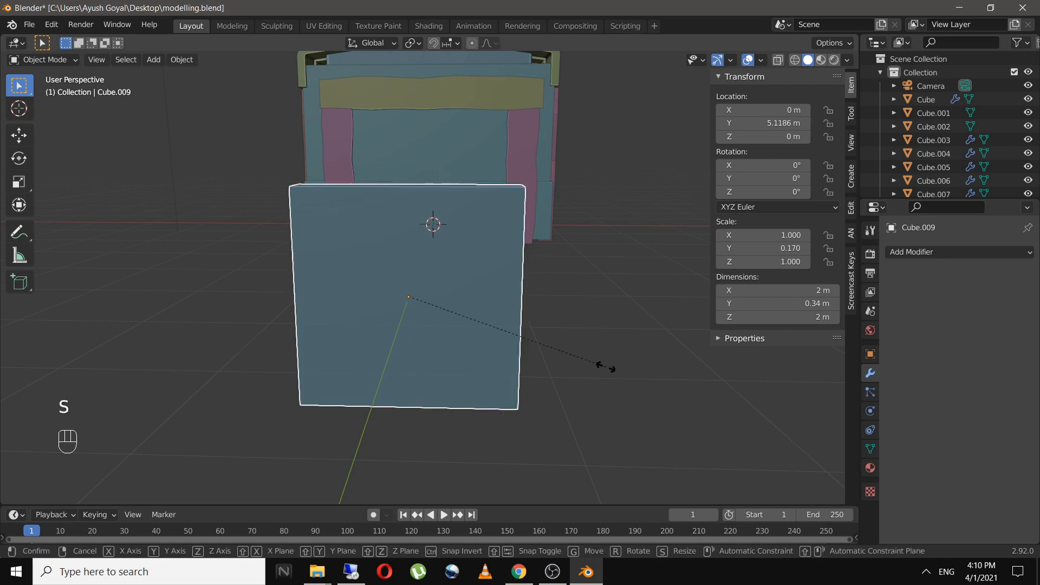
key(x)
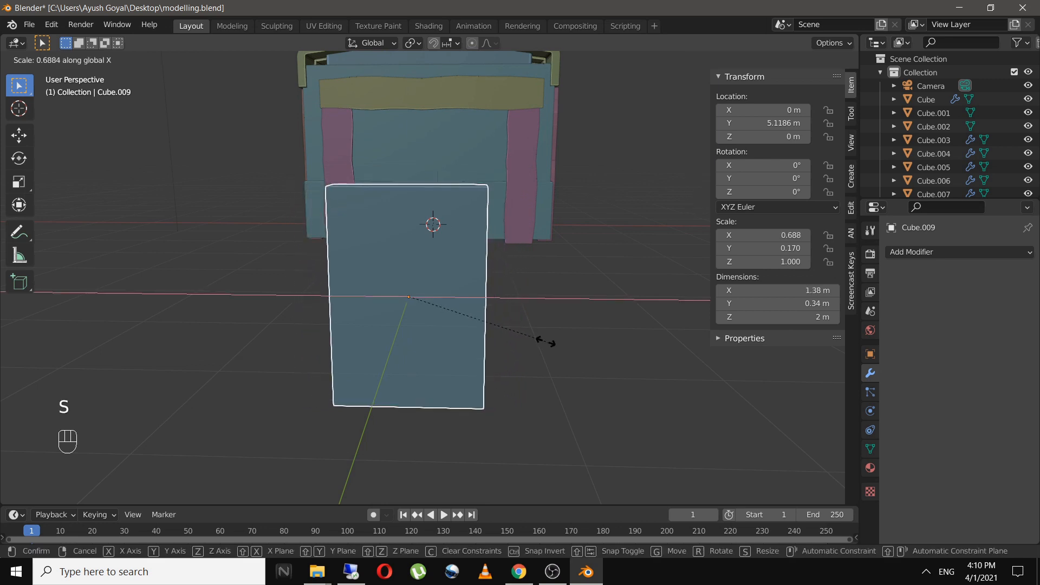
click(539, 343)
Cut two vertical edge loops through the narrowed slab and spread them along X toward its side edges
key(Tab)
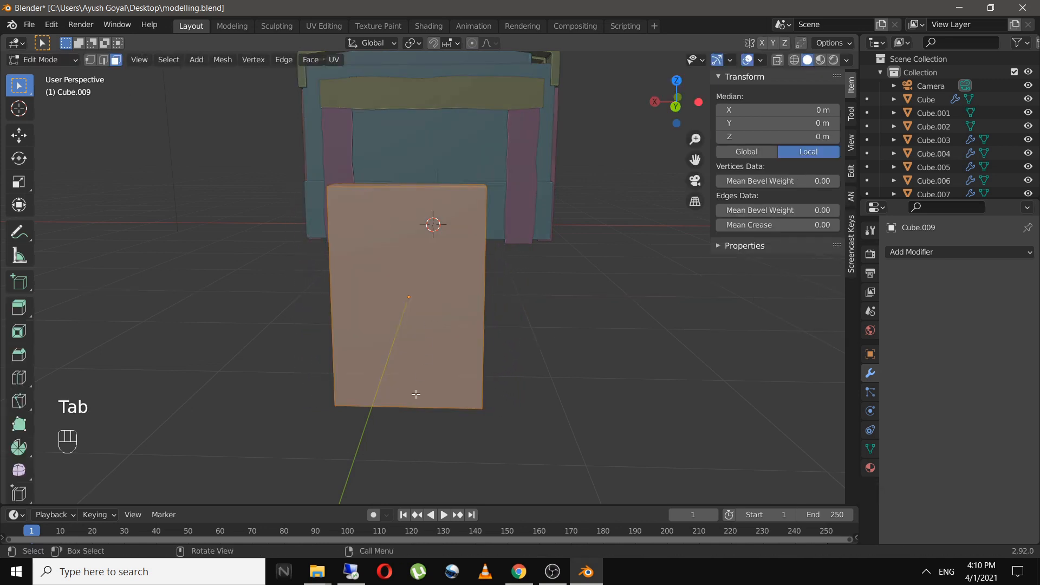
key(ctrl+r)
scroll(416, 394, up, 1)
click(415, 394)
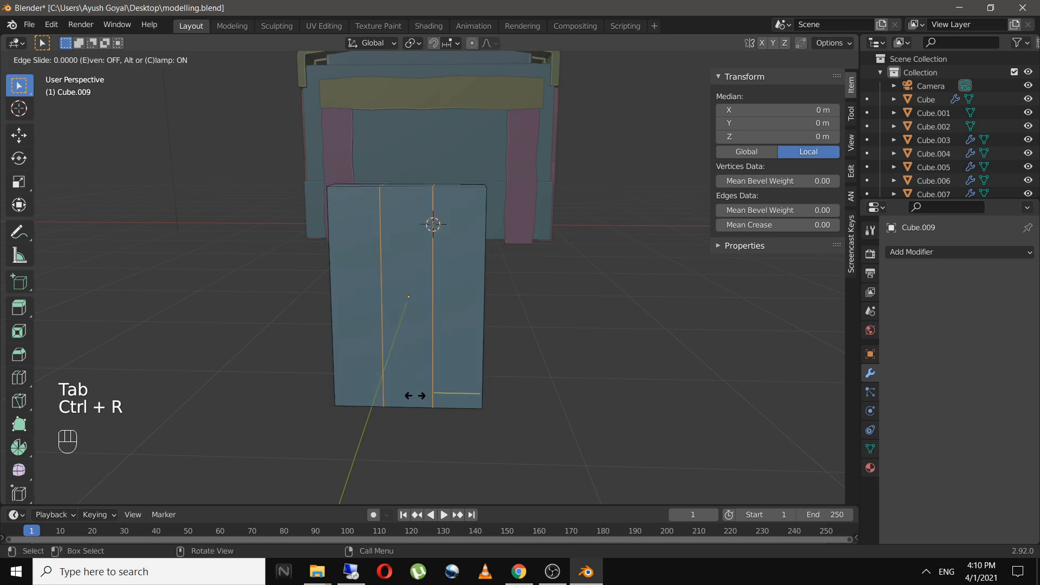
click(416, 396)
key(s)
key(x)
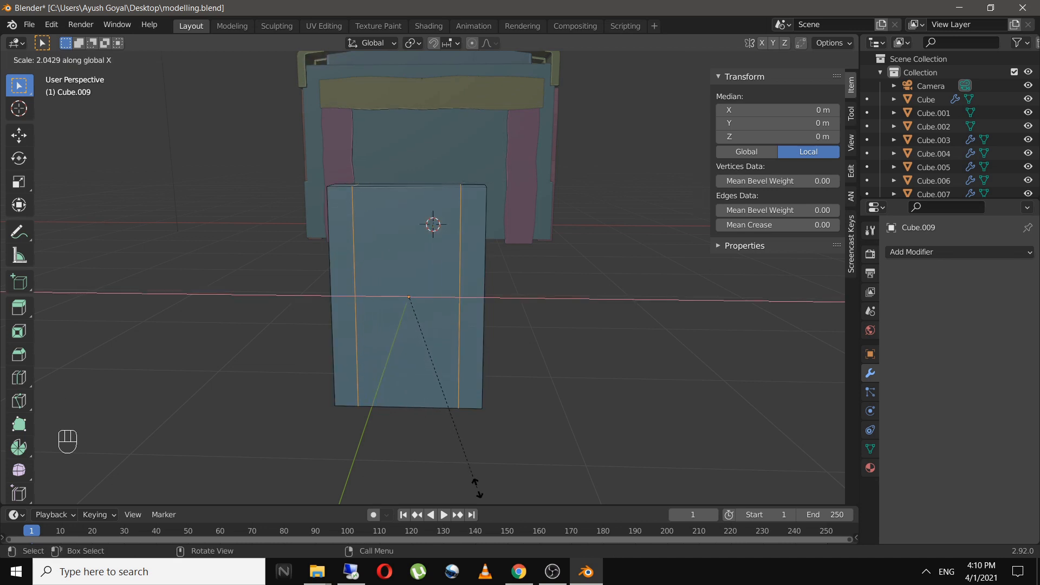
click(489, 58)
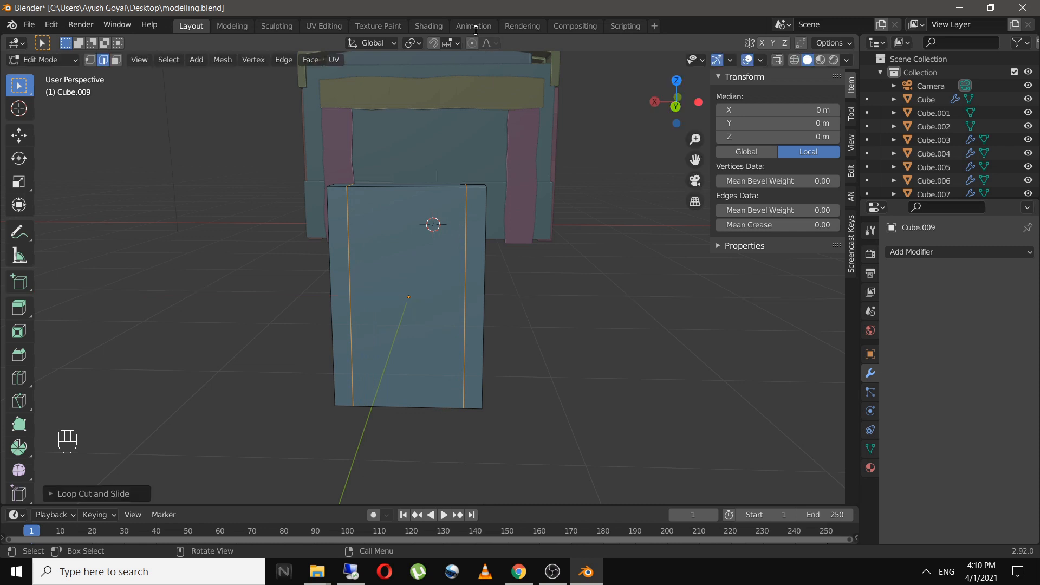
Add a horizontal edge loop near the slab's top, at about 0.84 m local Z
key(ctrl+r)
click(507, 209)
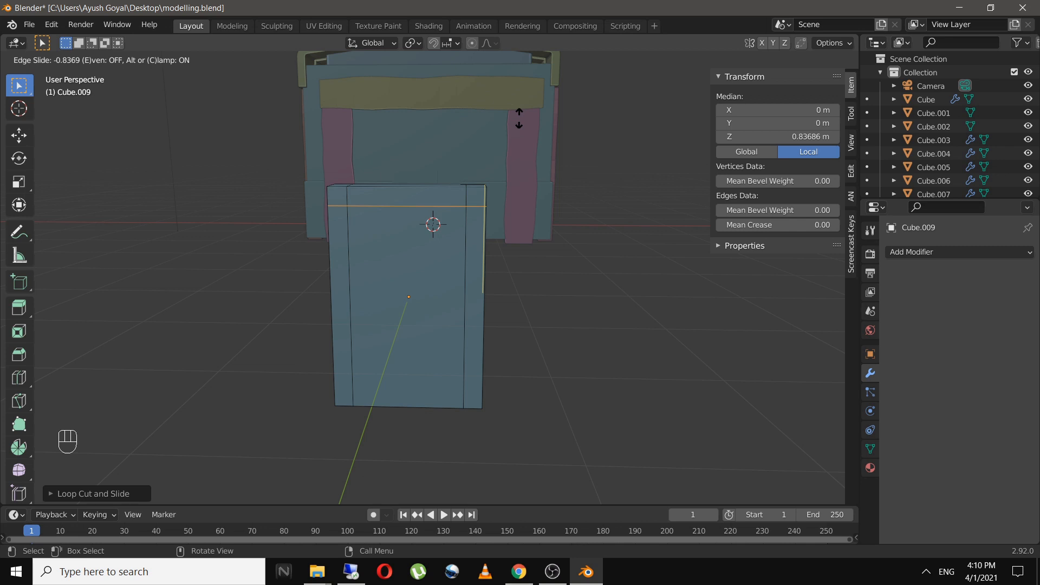
click(519, 118)
Try to round the slab's two upper corner edges with a five-segment bevel
middle_drag(514, 205, 346, 271)
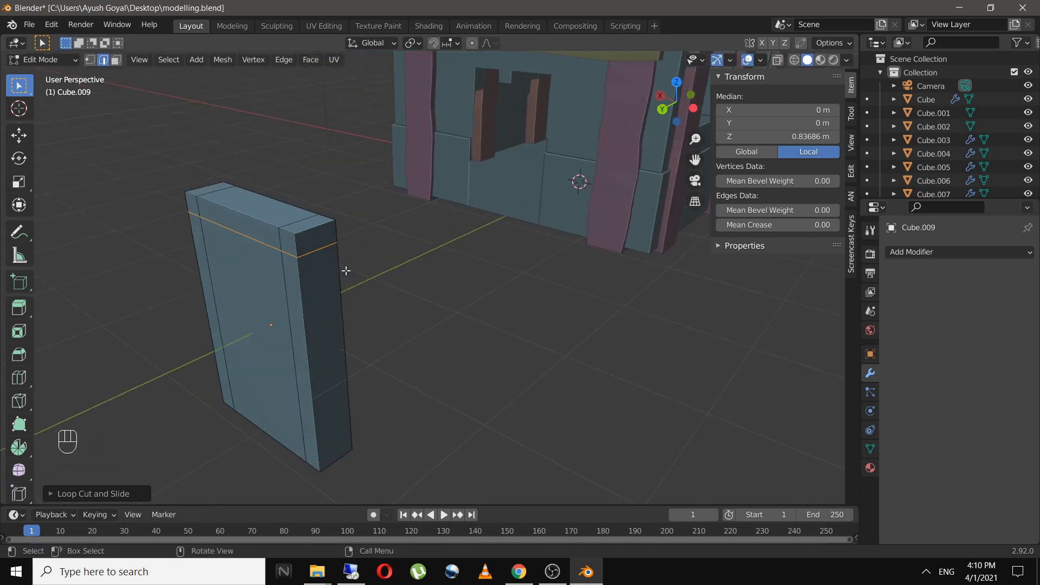
click(307, 233)
shift+click(205, 186)
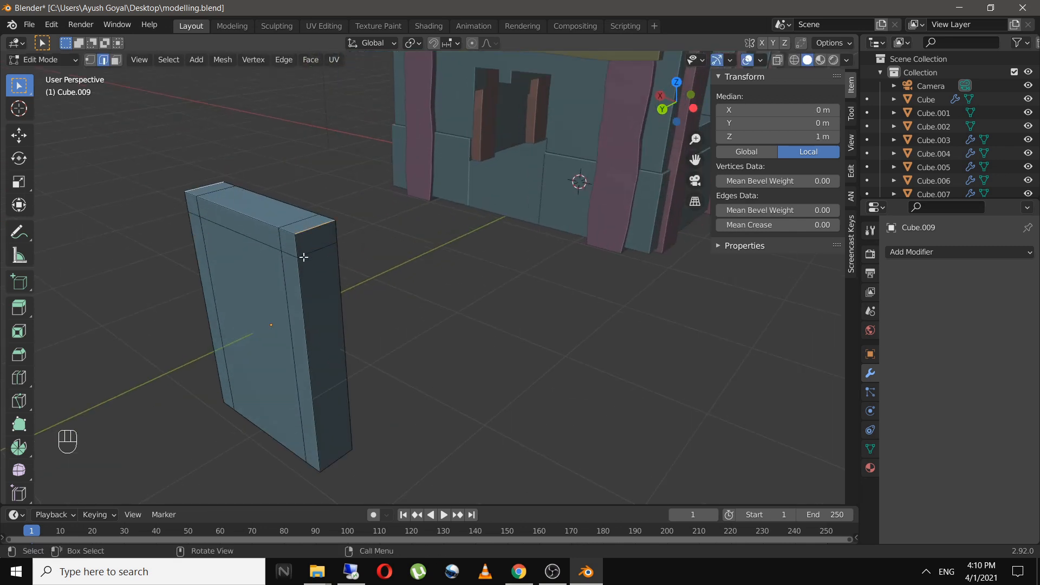
shift+middle_drag(304, 257, 351, 255)
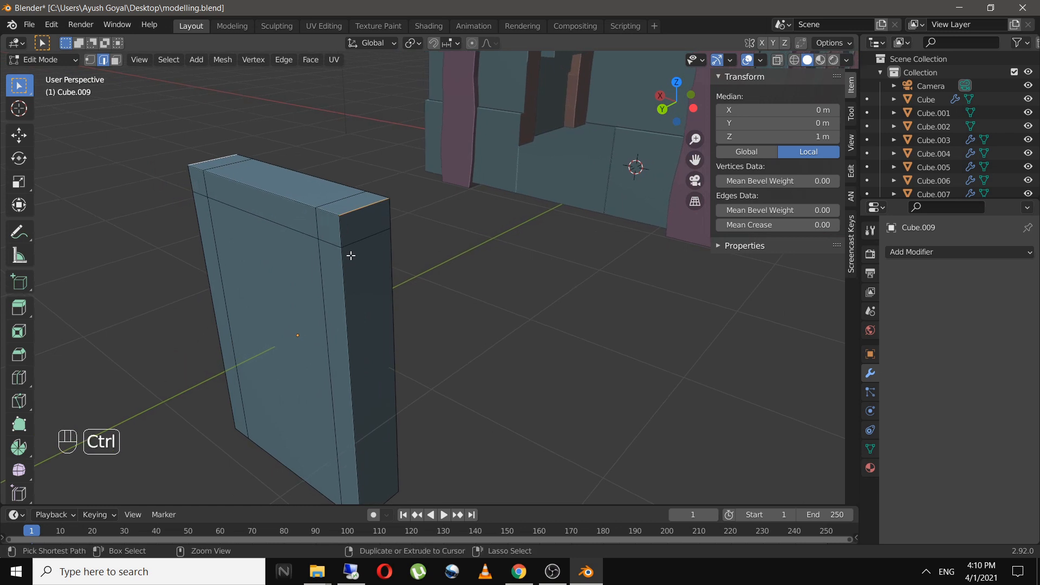
key(ctrl+b)
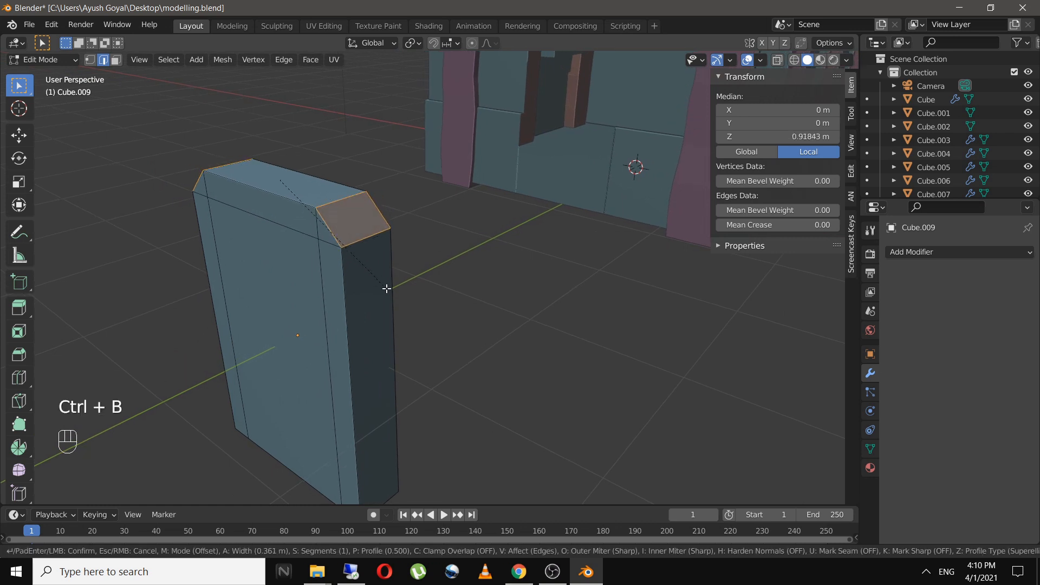
scroll(386, 289, up, 4)
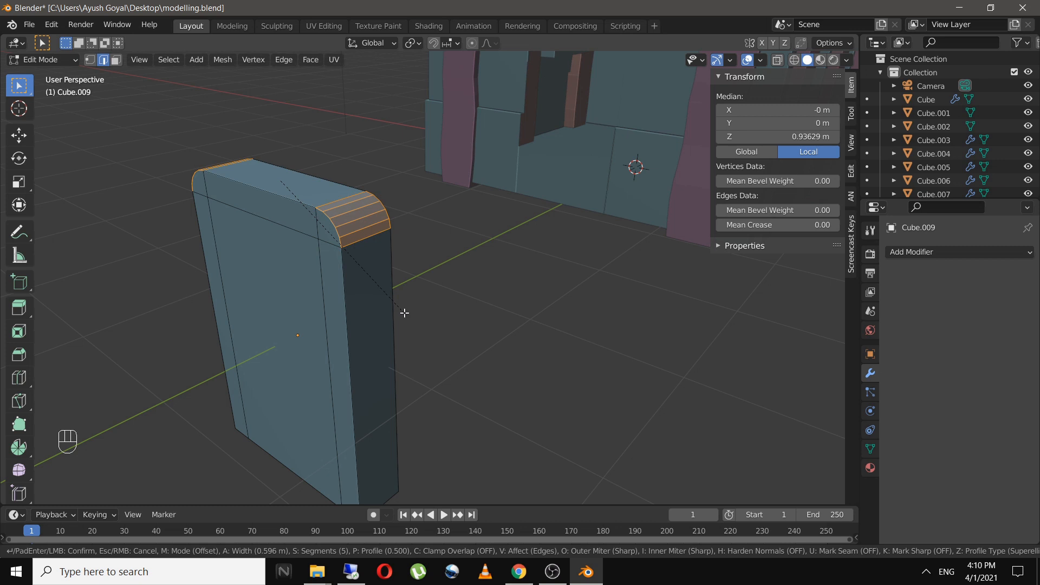
right_click(404, 313)
Undo the corner edge selection and all loop cuts, back to the plain narrowed slab
key(ctrl+z)
key(ctrl+z)
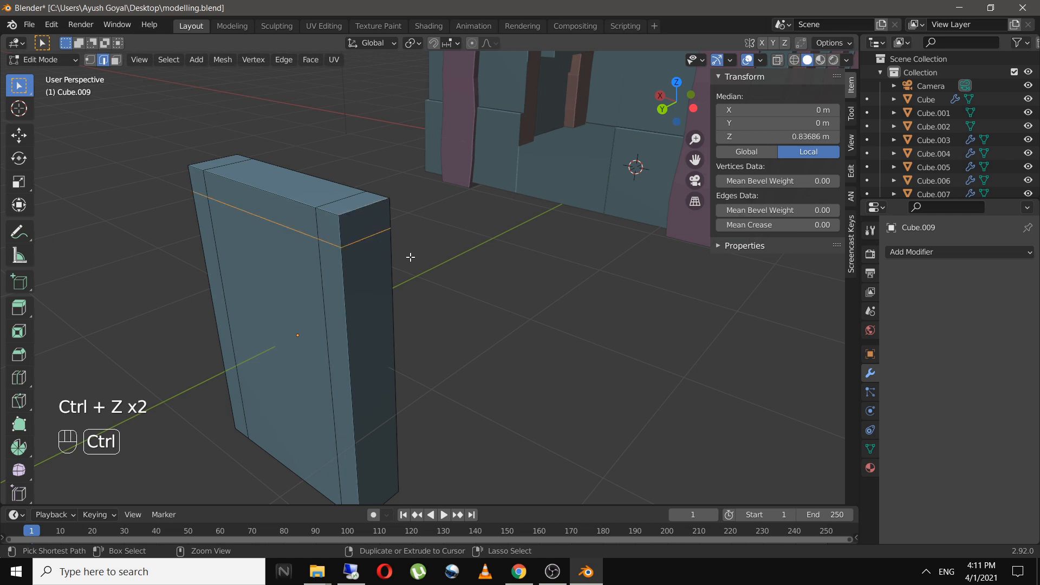
key(ctrl+z)
key(ctrl+z)
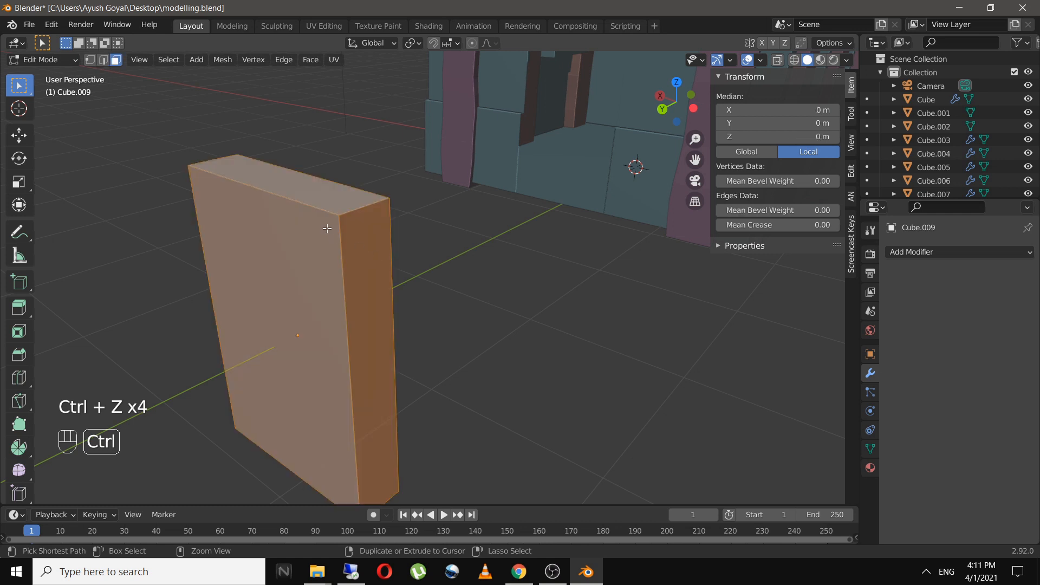
Cut one horizontal edge loop around the plain slab near its top, at about 0.82 m local Z
key(ctrl+r)
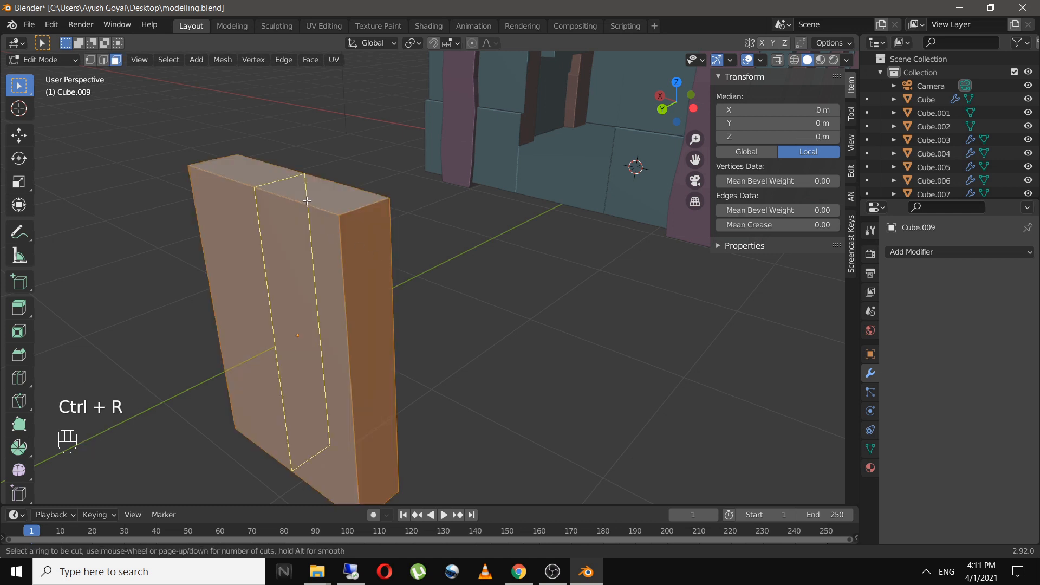
click(337, 263)
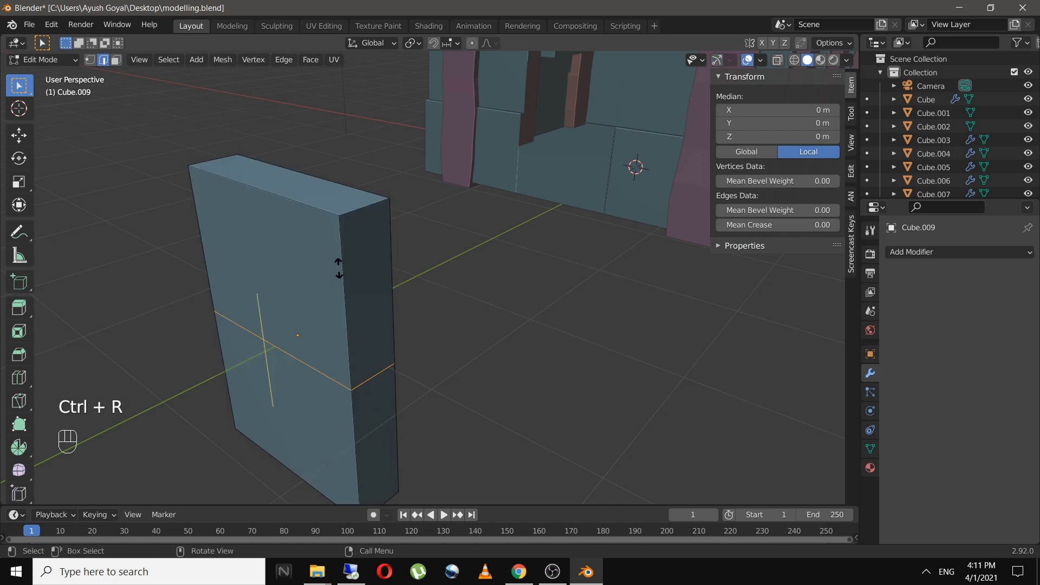
click(360, 142)
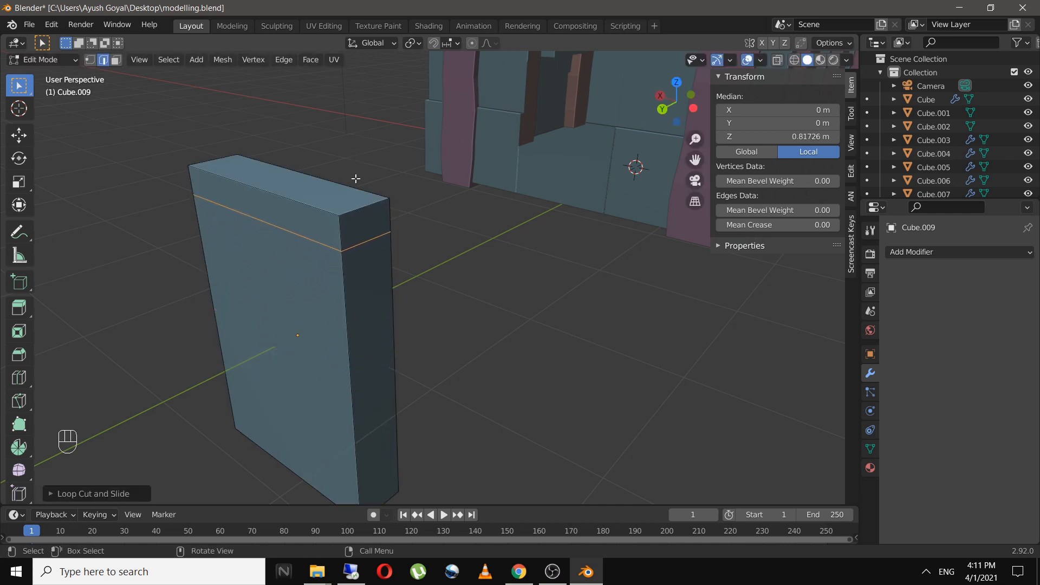
Bevel the slab's two upper corner edges about 0.95 m wide with seven segments to form an arched top, then deselect everything
shift+click(340, 204)
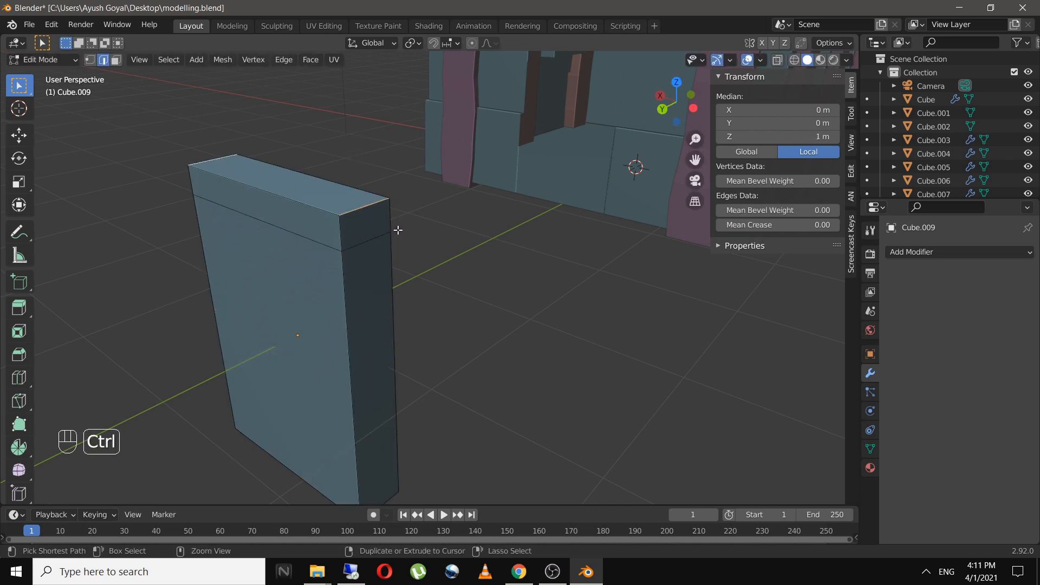
key(ctrl+b)
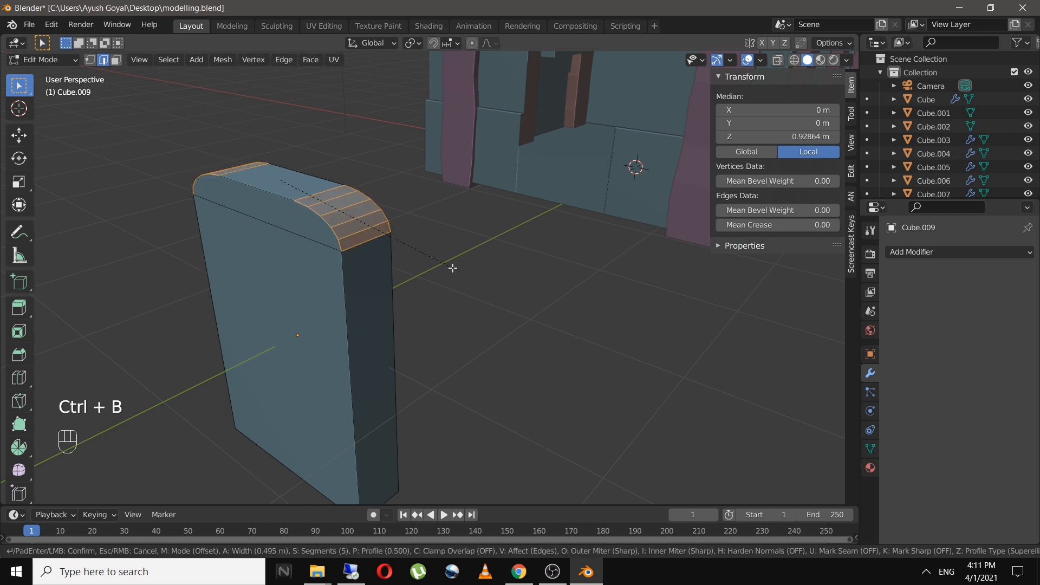
scroll(453, 268, up, 1)
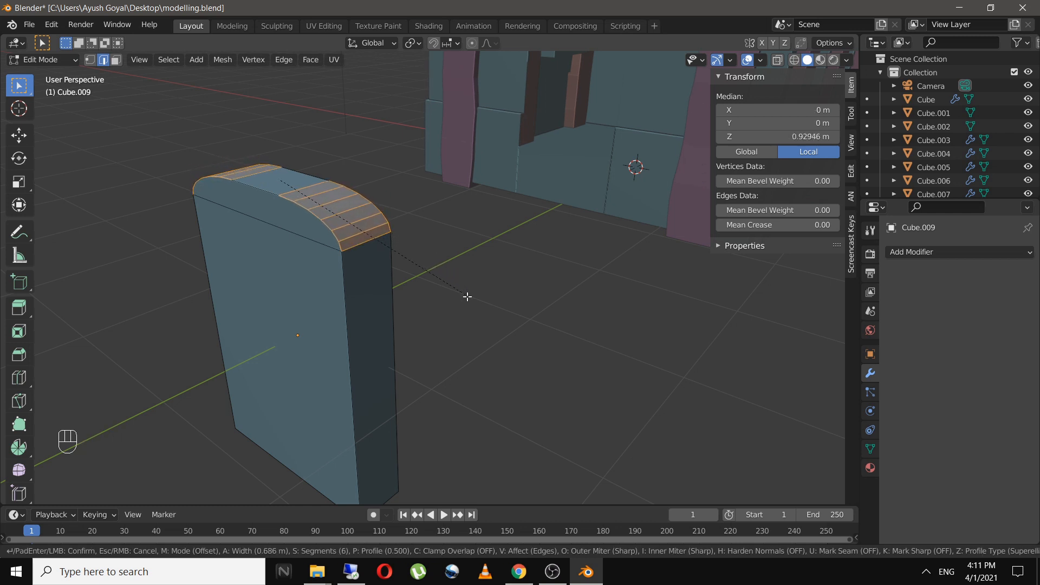
scroll(474, 307, up, 2)
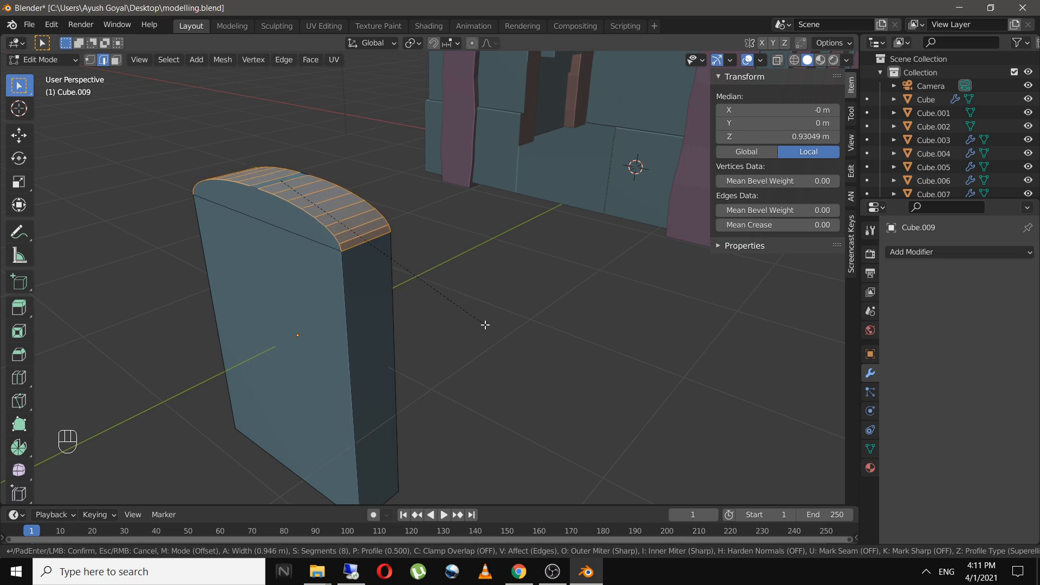
scroll(486, 325, down, 1)
click(485, 325)
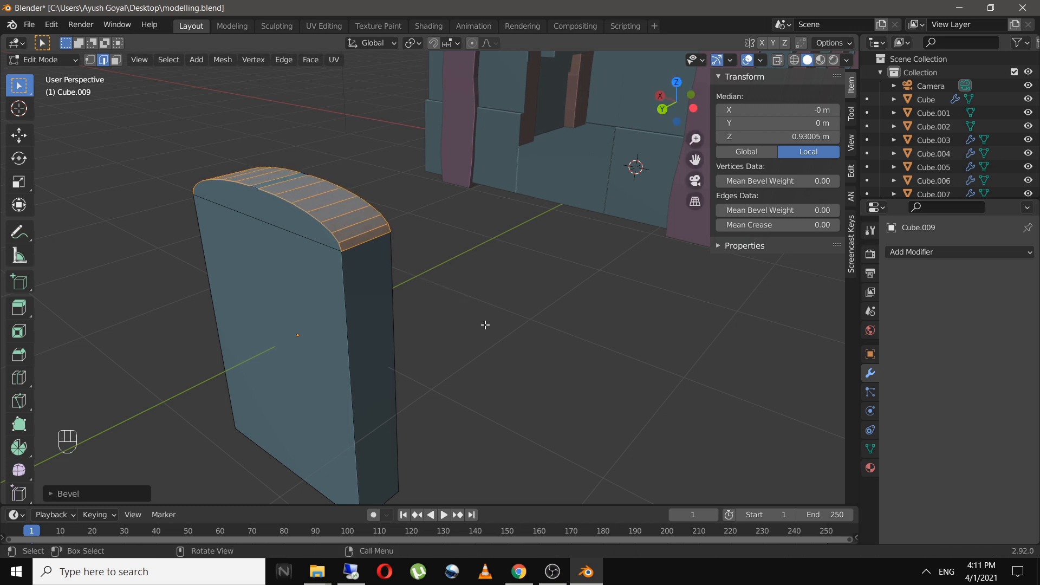
click(488, 325)
Cut two vertical edge loops through the arched slab below its curved top and spread them along X close to the side edges
middle_drag(487, 325, 493, 265)
key(ctrl+r)
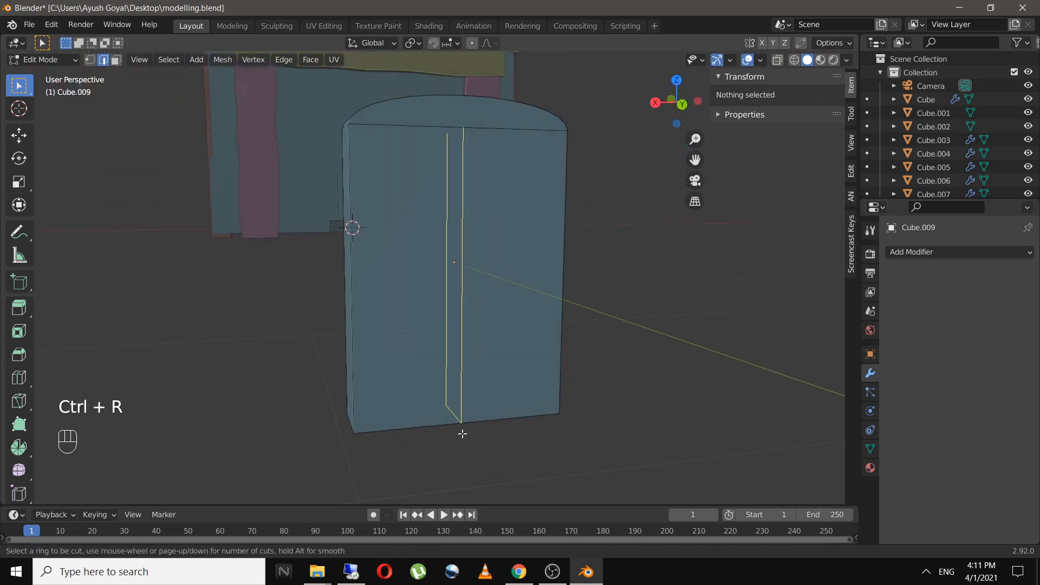
scroll(462, 434, up, 1)
click(463, 433)
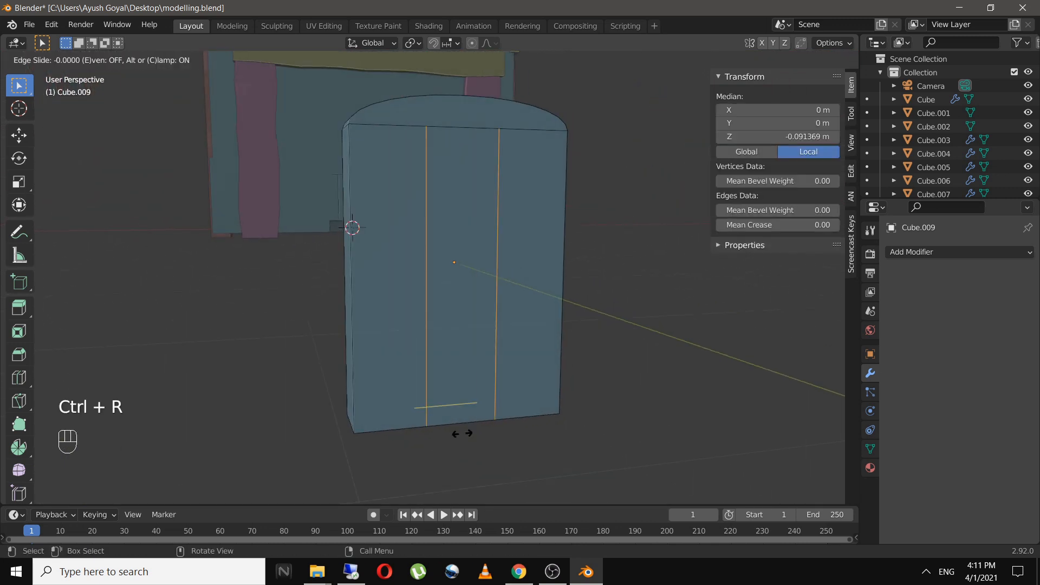
right_click(462, 434)
key(s)
key(x)
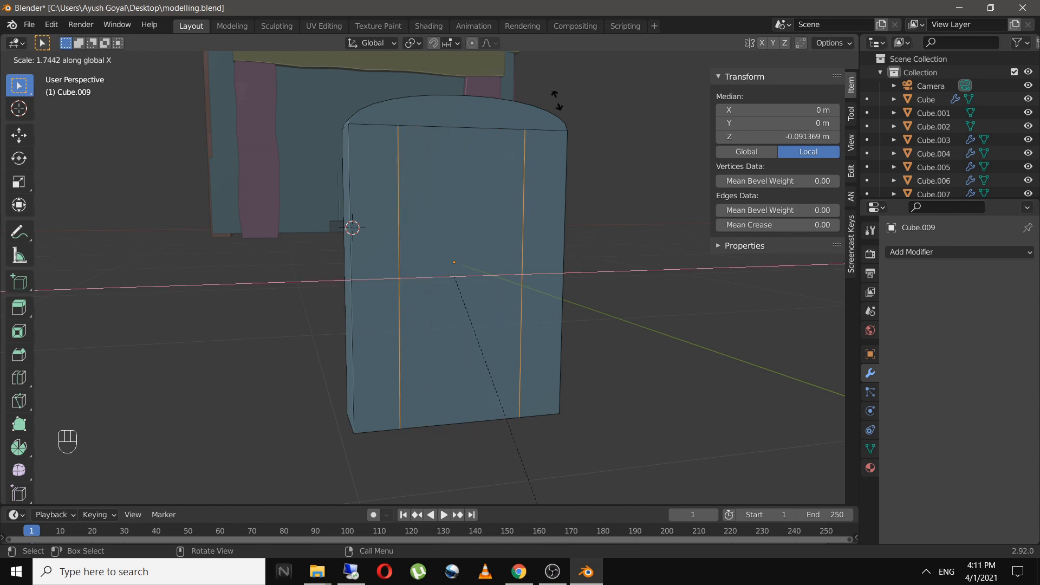
click(585, 169)
key(Tab)
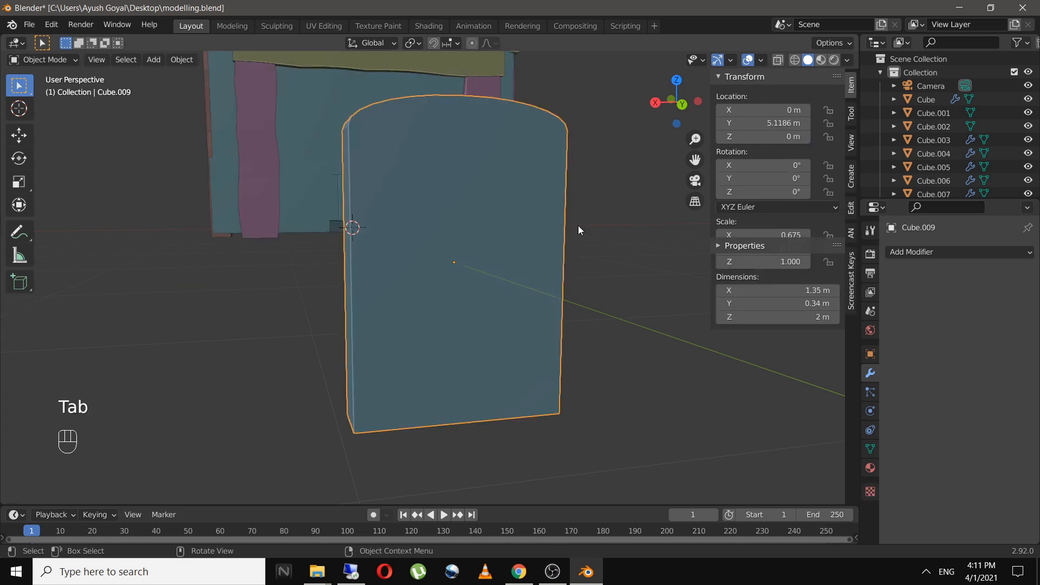
middle_drag(578, 228, 455, 242)
key(Tab)
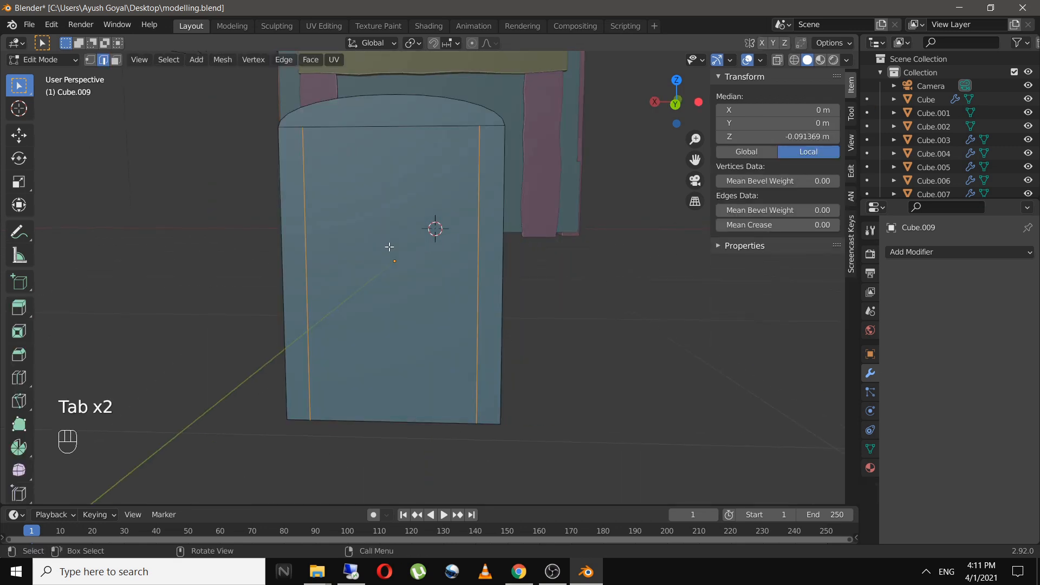
Delete the slab's front, back and bottom faces between the two vertical loops to open it as a doorway, and save
key(3)
drag(385, 246, 422, 401)
middle_drag(425, 298, 394, 258)
shift+click(434, 183)
shift+click(550, 266)
key(x)
click(549, 266)
key(ctrl+s)
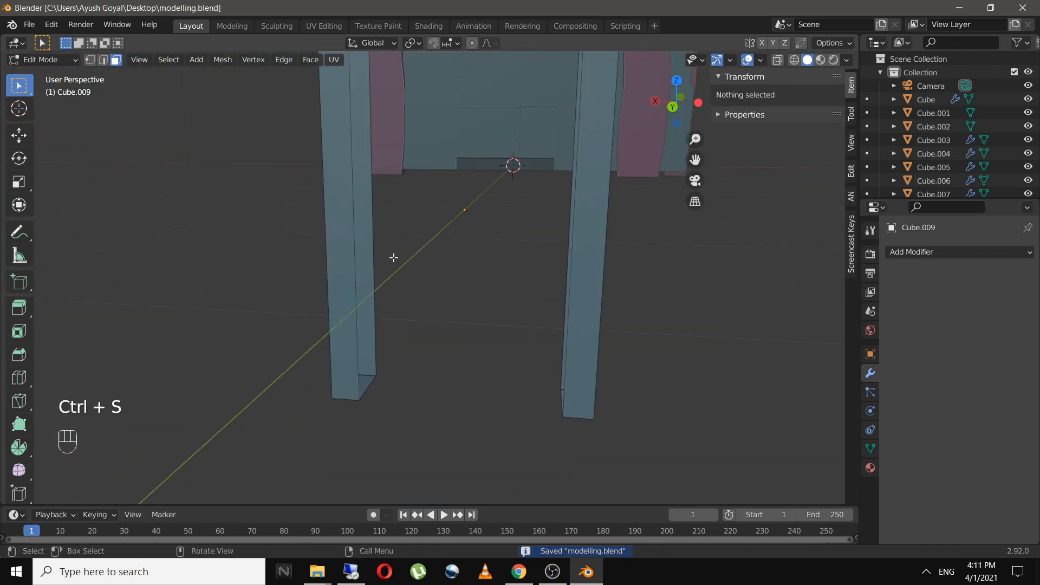
Try to fill all the open inner sides of the arch at once from their combined border edges
key(2)
click(350, 263)
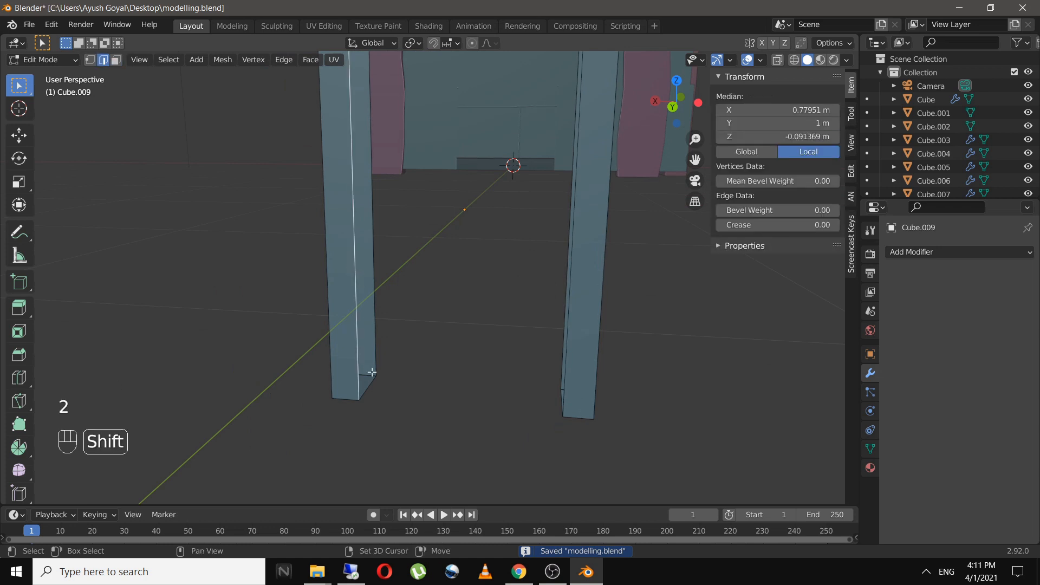
shift+click(375, 343)
middle_drag(375, 343, 402, 272)
shift+click(390, 182)
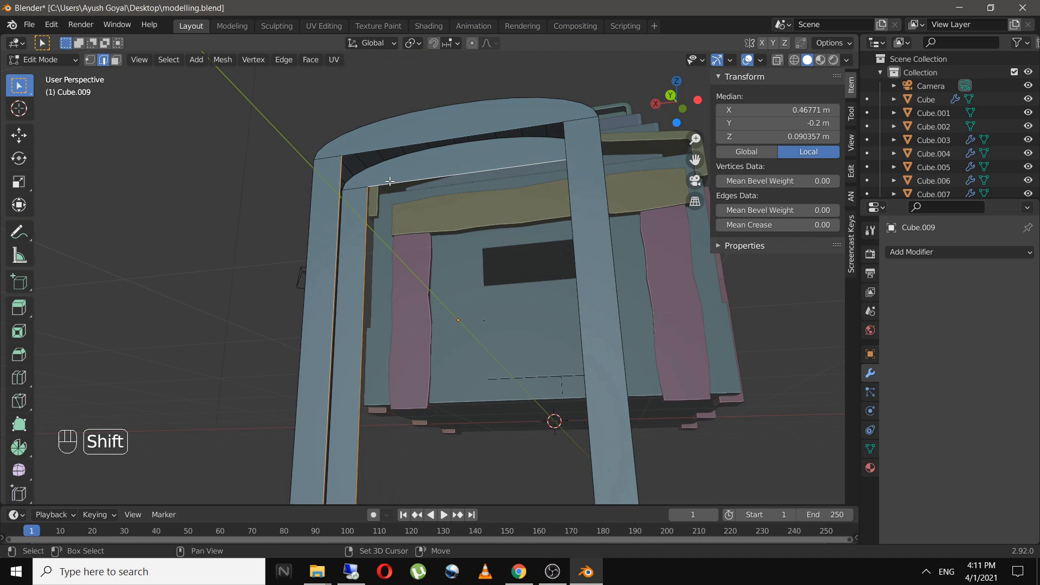
shift+click(393, 147)
middle_drag(499, 197, 408, 157)
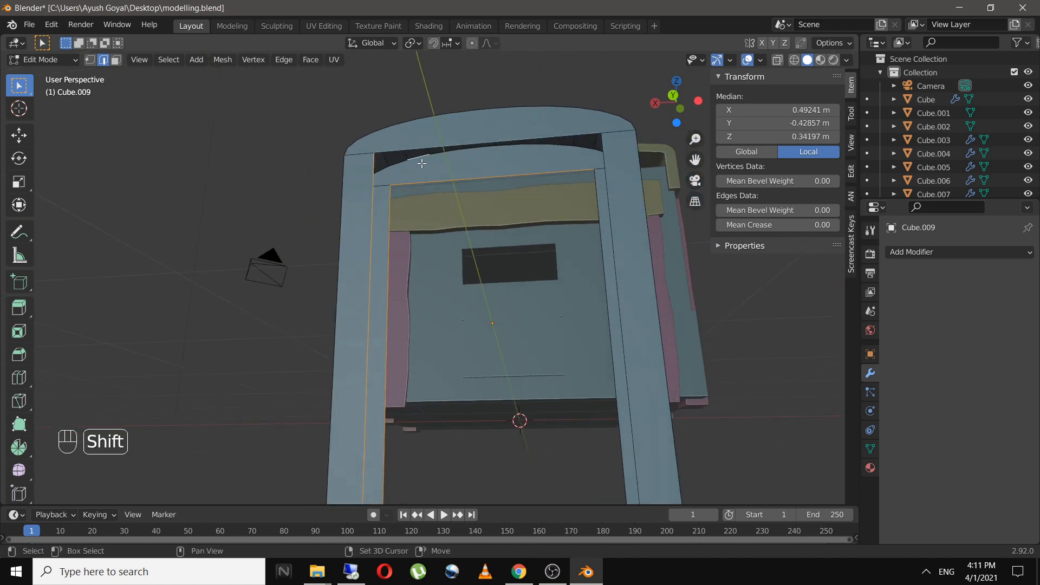
shift+click(422, 163)
shift+click(424, 150)
middle_drag(512, 241, 566, 254)
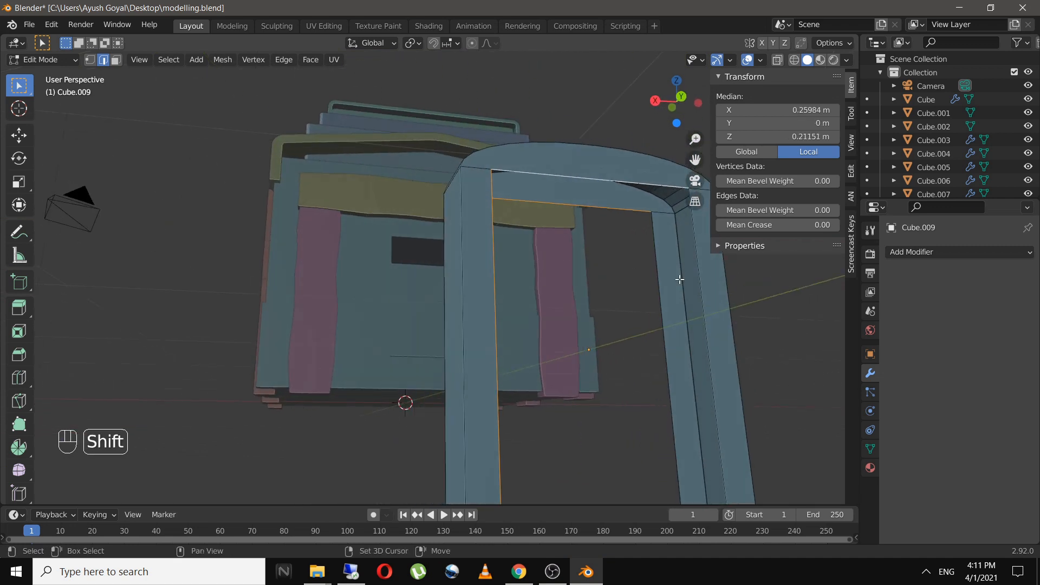
shift+click(664, 297)
shift+click(699, 297)
middle_drag(696, 302, 613, 309)
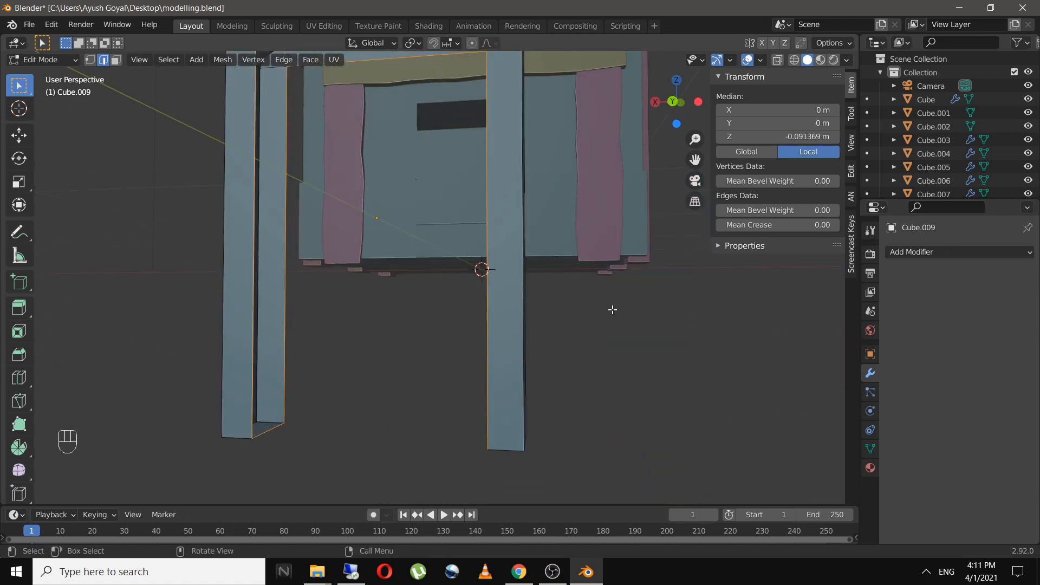
key(f)
key(ctrl+z)
key(ctrl+z)
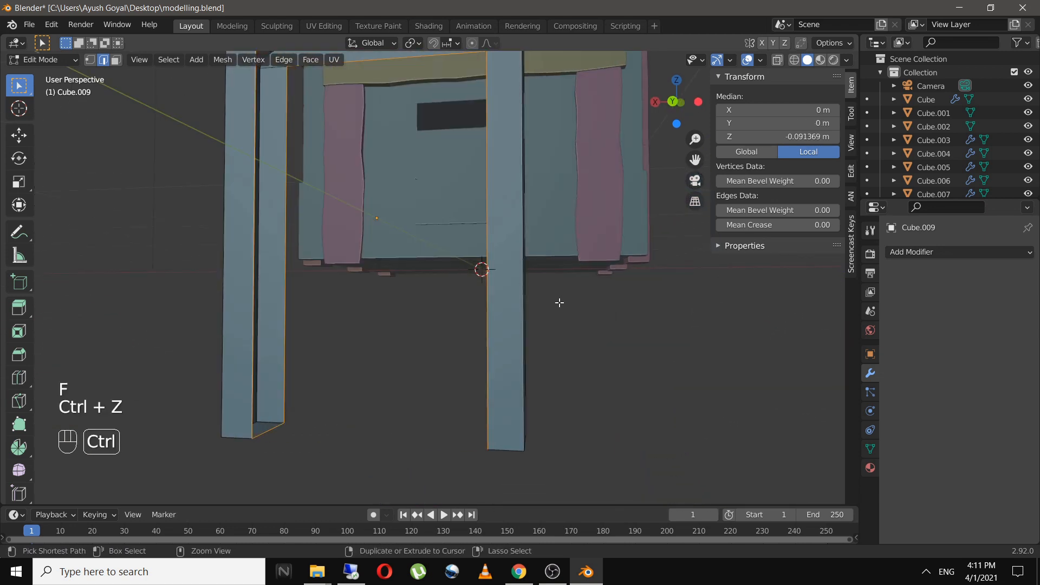
Select the border edges of the open inner side of the positive-X leg and fill them with a face
shift+middle_drag(383, 282, 410, 338)
click(297, 308)
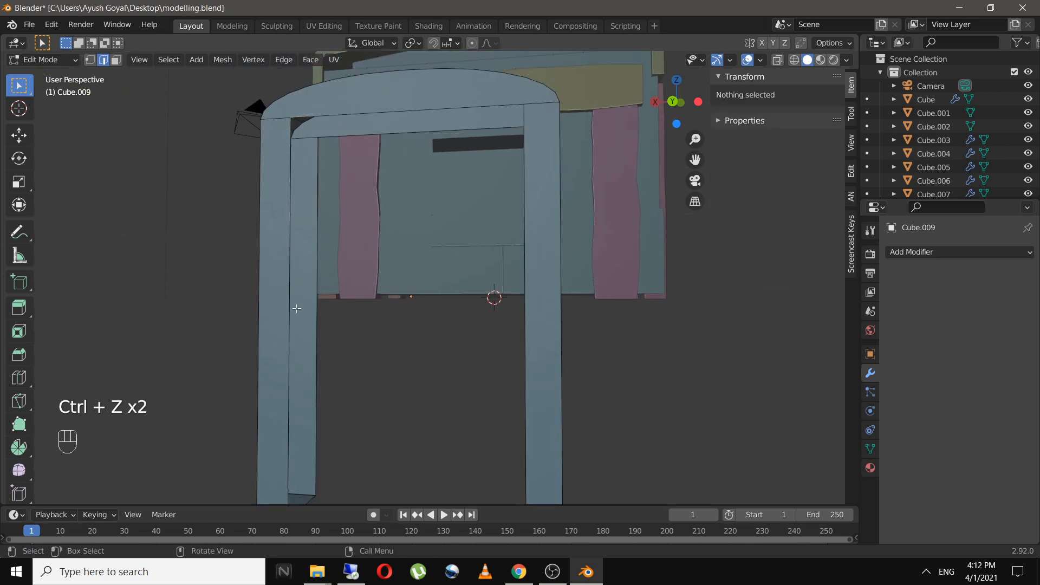
shift+click(287, 304)
shift+click(309, 475)
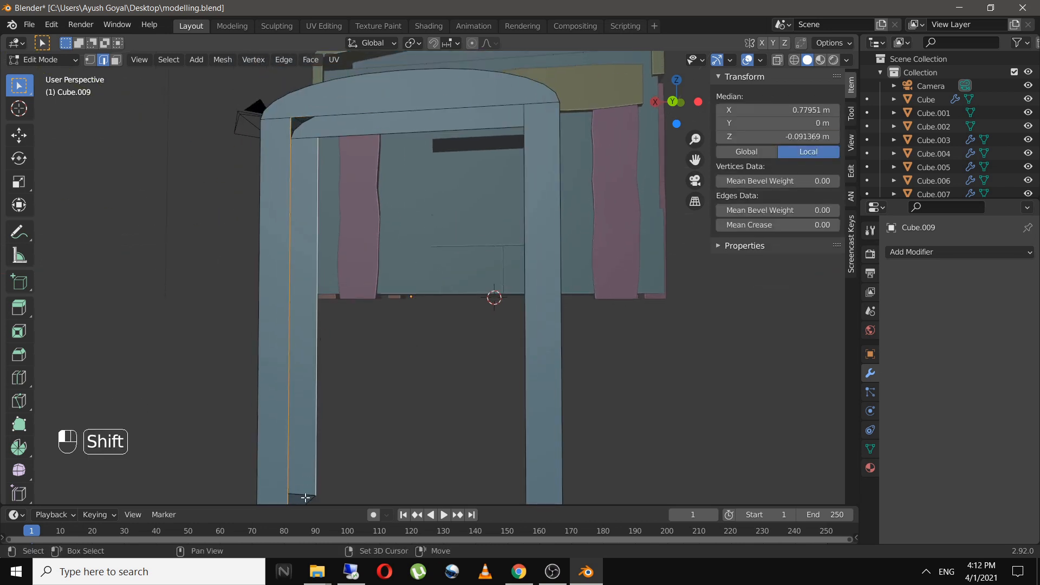
shift+click(307, 496)
shift+middle_drag(343, 385, 358, 322)
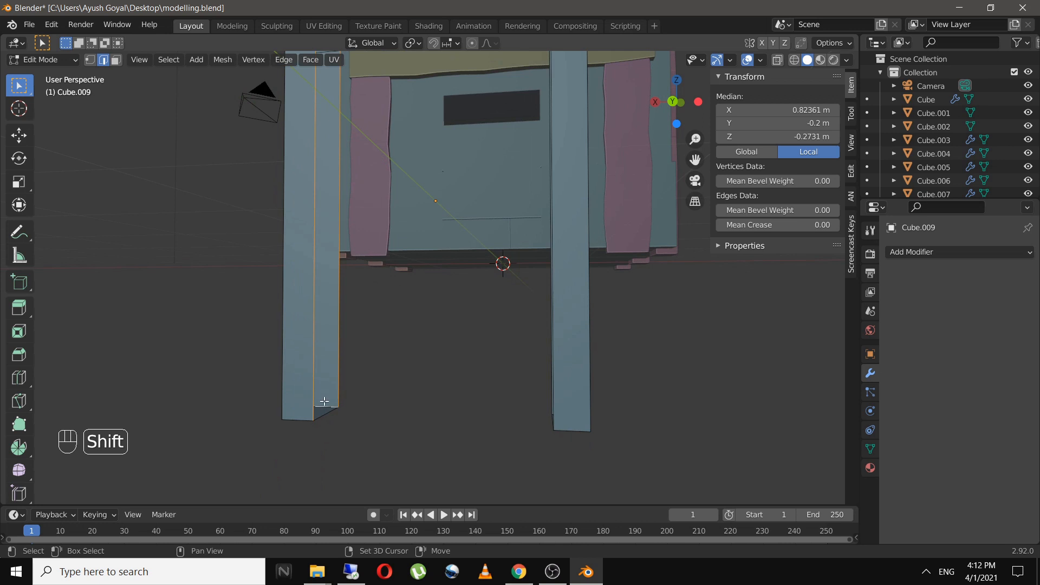
shift+middle_drag(419, 196, 360, 289)
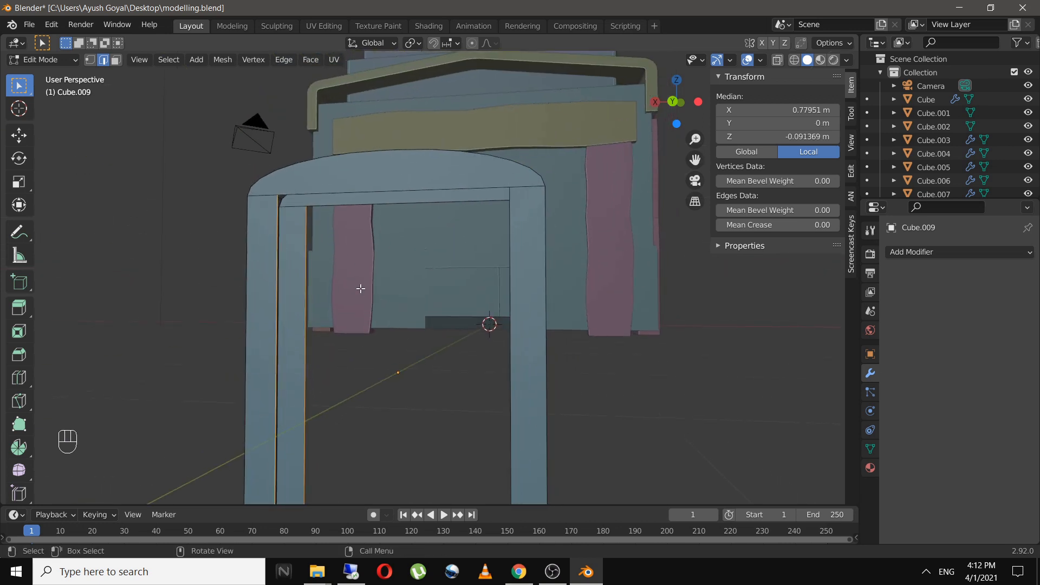
key(f)
Fill the open underside of the arched top with a face between its front and back lower edges
click(304, 204)
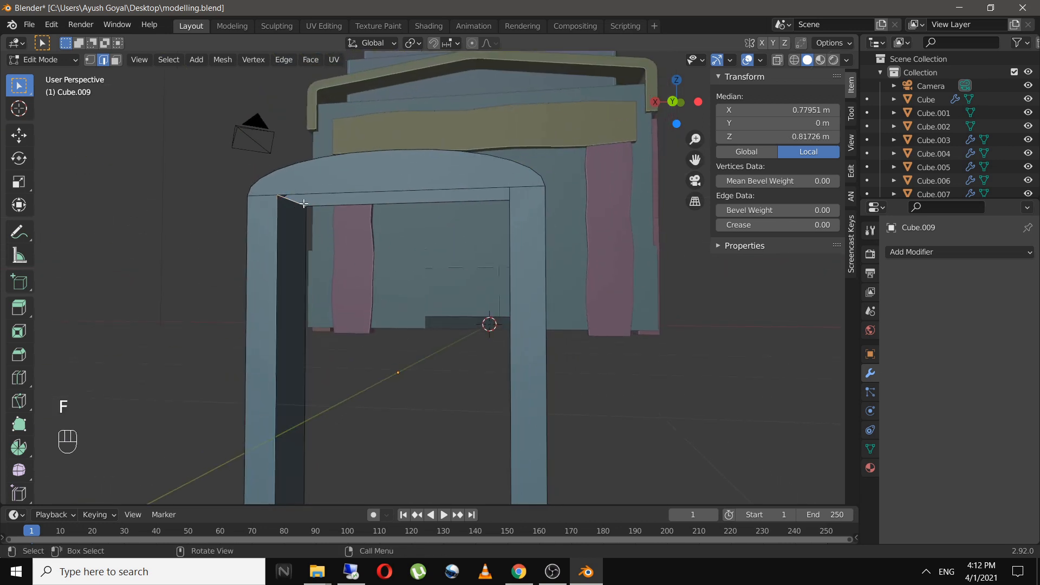
shift+click(353, 201)
middle_drag(383, 227, 685, 237)
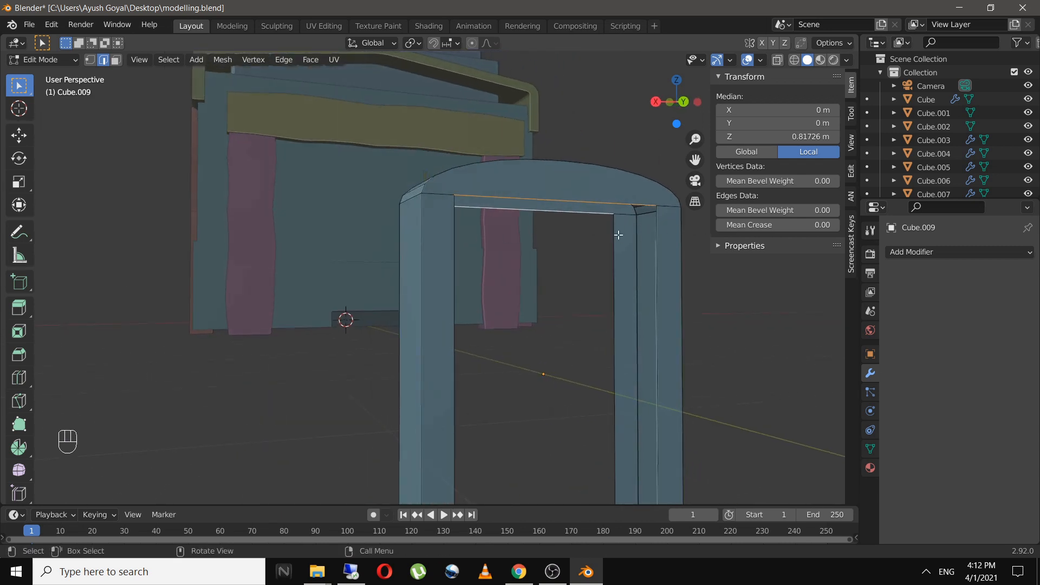
key(f)
Fill the open inner side of the negative-X leg with a face, return to Object Mode and save the file
shift+middle_drag(623, 242, 553, 198)
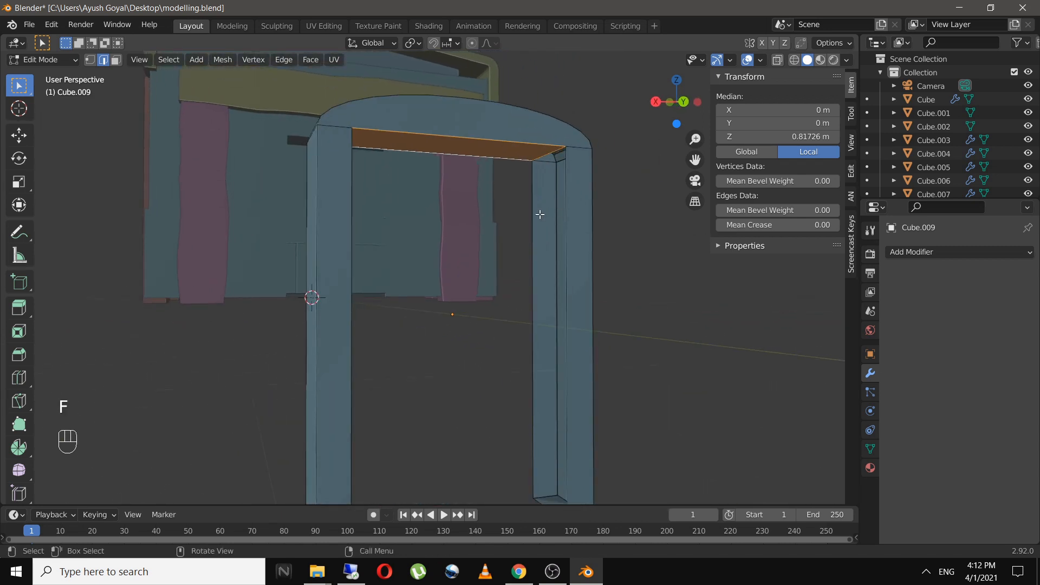
click(541, 216)
shift+click(568, 200)
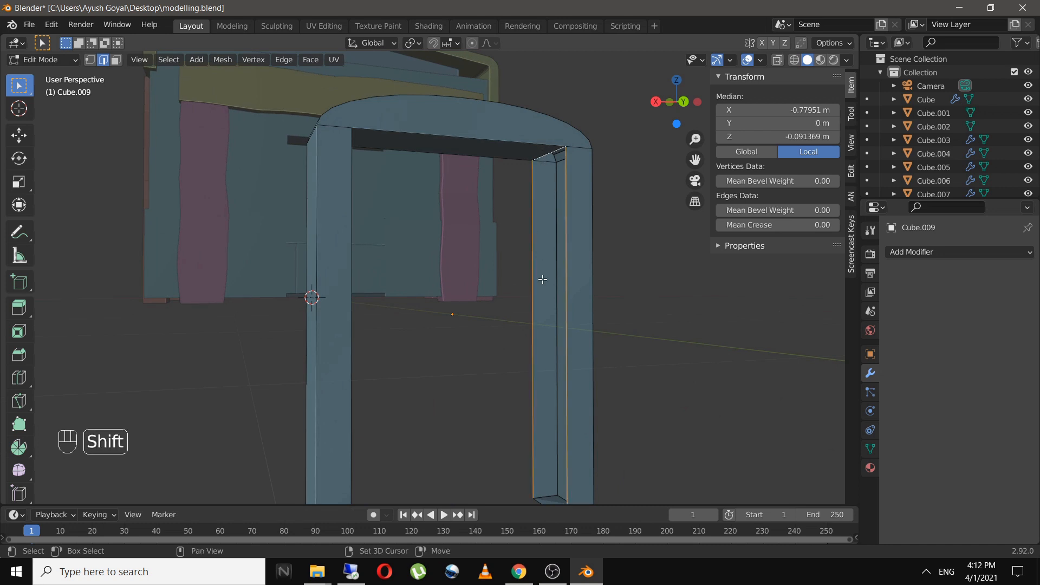
shift+middle_drag(540, 391, 531, 327)
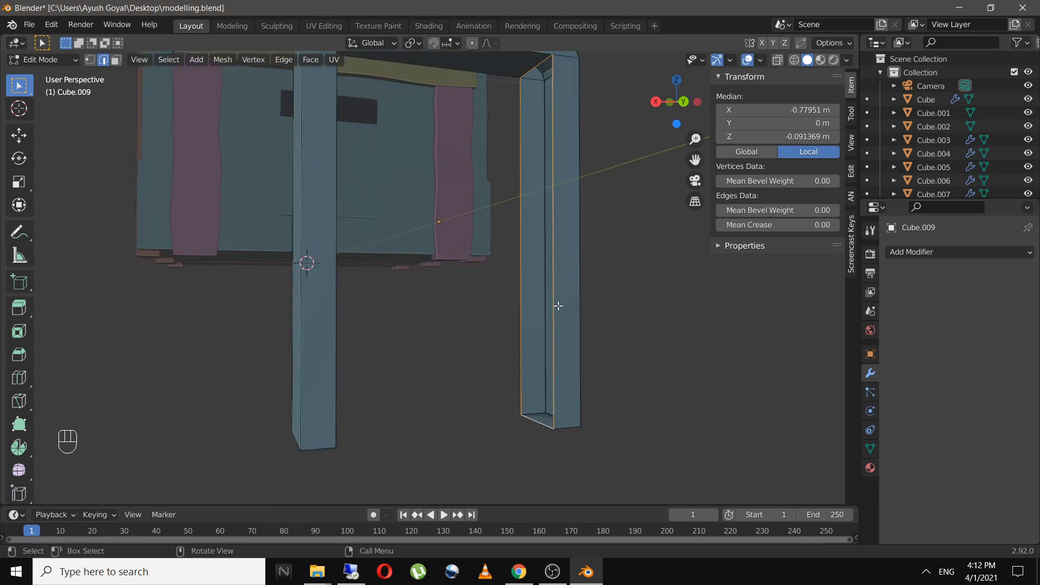
key(f)
key(Tab)
middle_drag(619, 308, 541, 326)
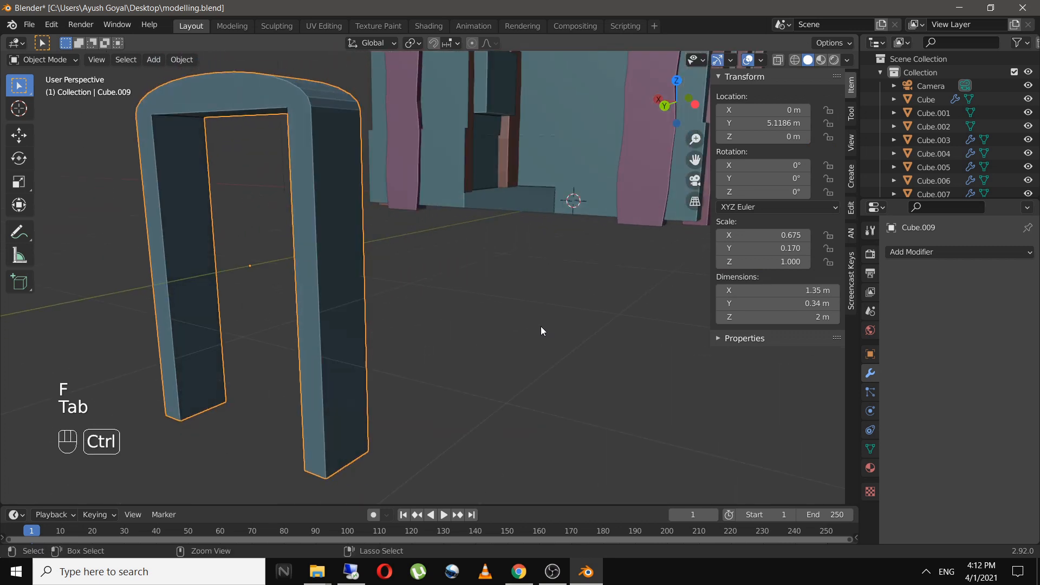
key(ctrl+s)
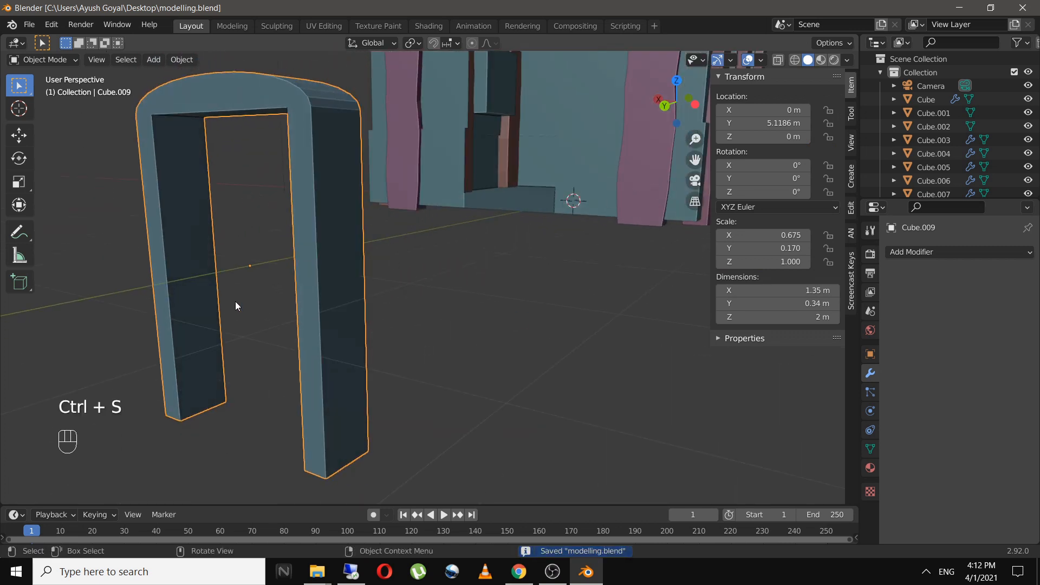
Cut eleven evenly spaced horizontal edge loops around the arch's negative-X leg without sliding them
scroll(235, 302, up, 4)
scroll(236, 301, down, 2)
scroll(234, 301, down, 3)
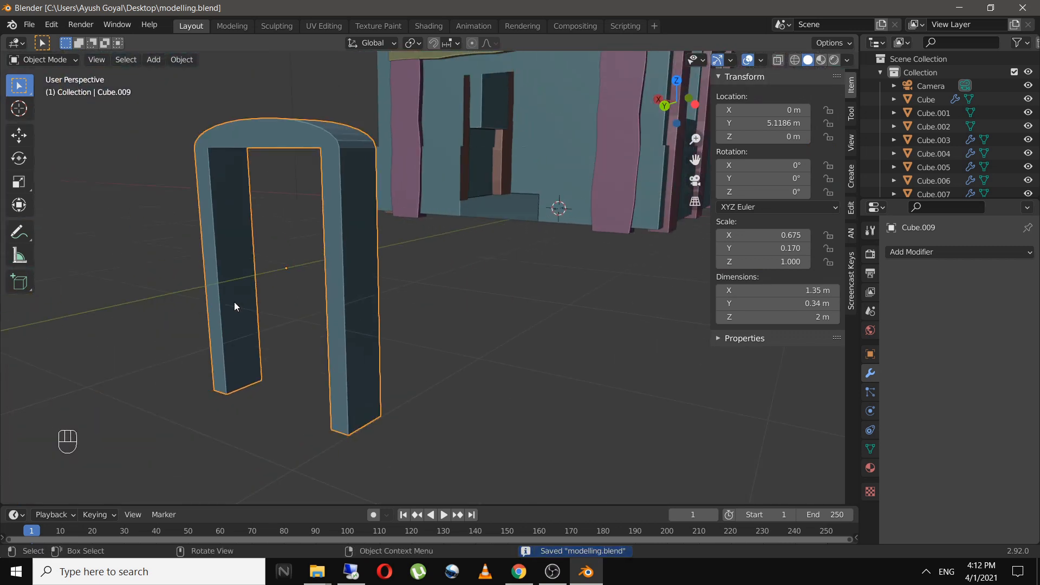
mouse_move(234, 301)
middle_down()
mouse_move(262, 308)
mouse_move(239, 281)
middle_up()
key(Tab)
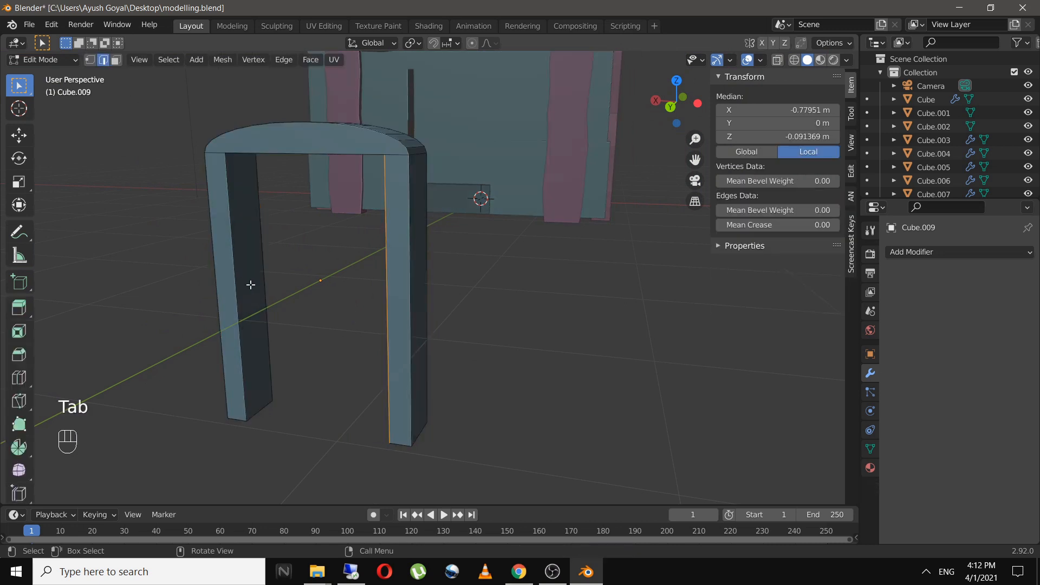
key(ctrl+r)
scroll(387, 288, up, 10)
click(387, 287)
right_click(388, 288)
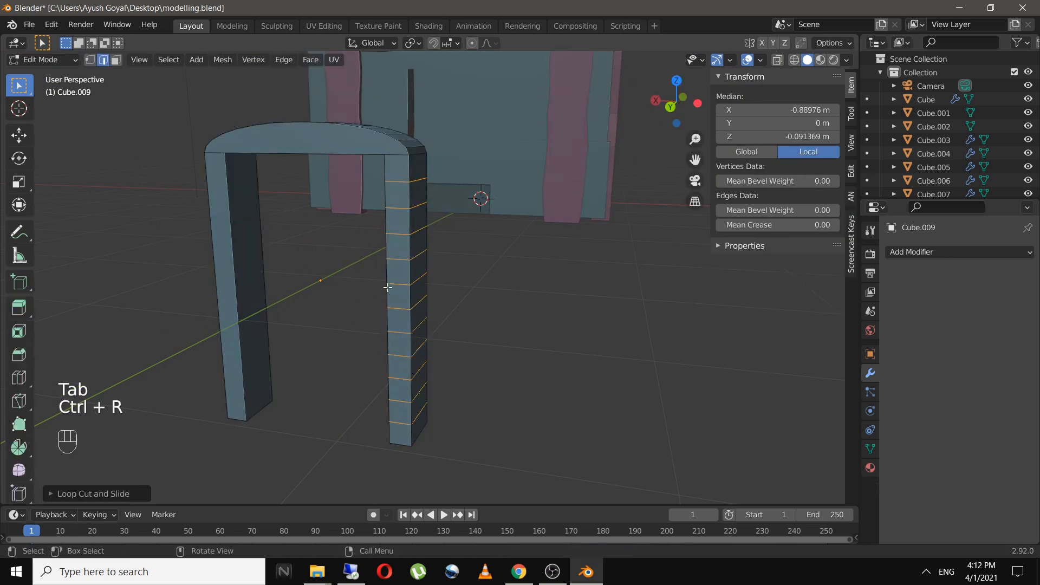
Cut twelve evenly spaced horizontal edge loops around the arch's positive-X leg, return to Object Mode and save
key(ctrl+r)
scroll(233, 290, up, 11)
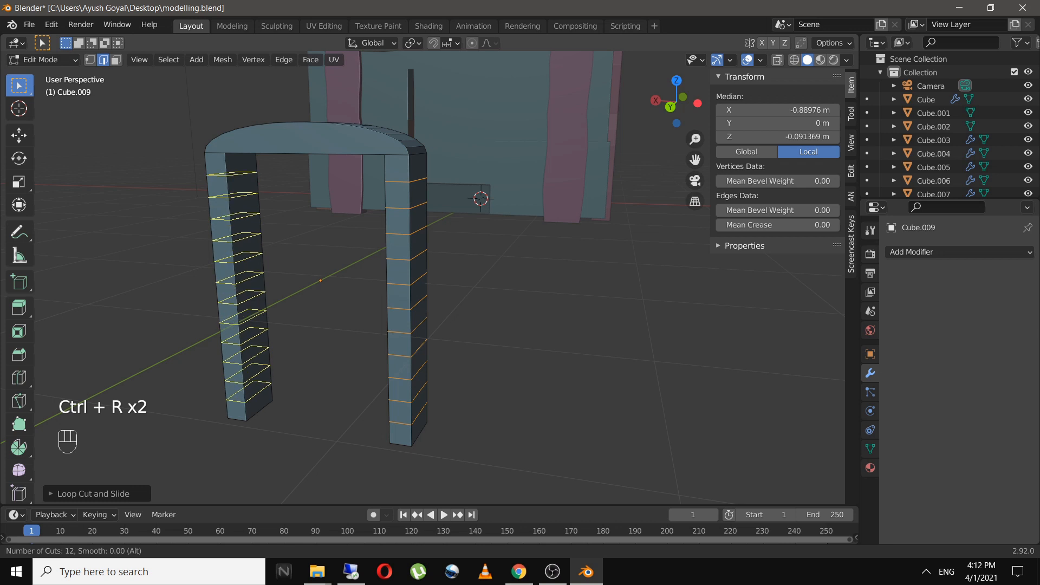
click(233, 290)
middle_drag(233, 290, 540, 388)
key(Tab)
key(ctrl+s)
Move the arch onto the house's doorway, centred near 0 m X at about 1.79 m Y and 0.82 m Z
key(g)
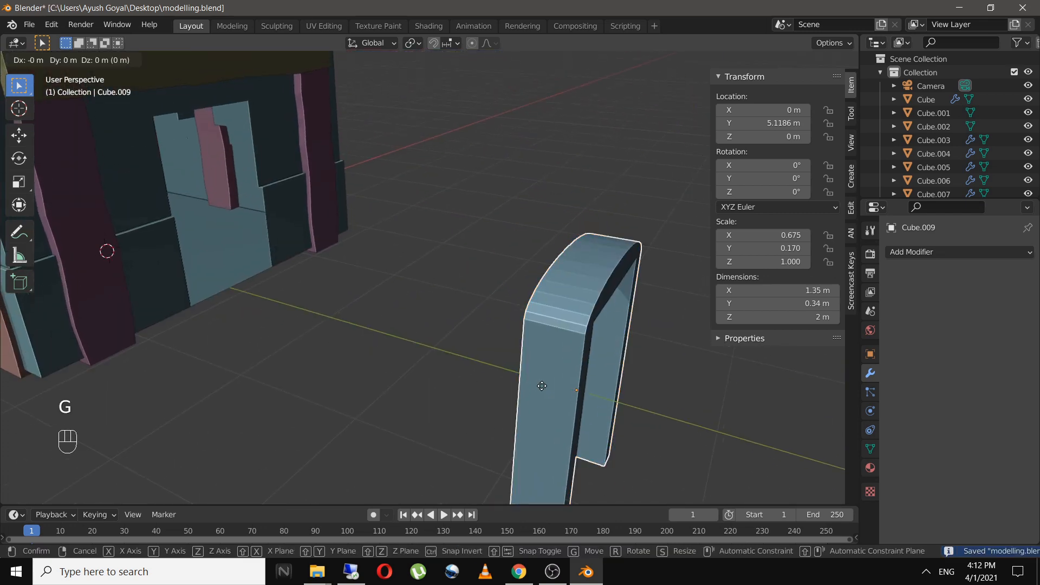
key(y)
click(212, 279)
middle_drag(213, 279, 258, 232)
key(shift+z)
key(KP_1)
shift+middle_drag(485, 330, 313, 394)
key(g)
click(396, 364)
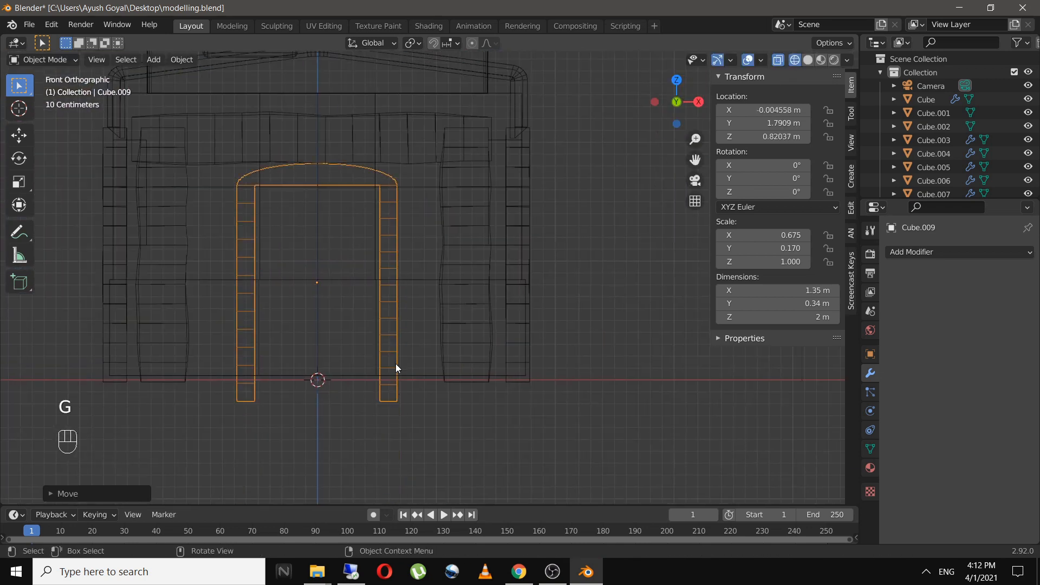
key(shift+z)
Scale the whole arch down to about 0.61 on X and 0.15 on Y to fit the doorway, and save
mouse_move(542, 352)
middle_down()
mouse_move(396, 337)
mouse_move(440, 387)
middle_up()
key(s)
click(562, 457)
click(562, 457)
mouse_move(561, 457)
middle_down()
mouse_move(466, 417)
mouse_move(412, 320)
middle_up()
key(ctrl+s)
Adjust the arch's Z scale to about 0.91 and lower the arch to about 0.80 m on Z
click(410, 352)
key(s)
key(z)
click(480, 428)
key(g)
key(z)
click(495, 76)
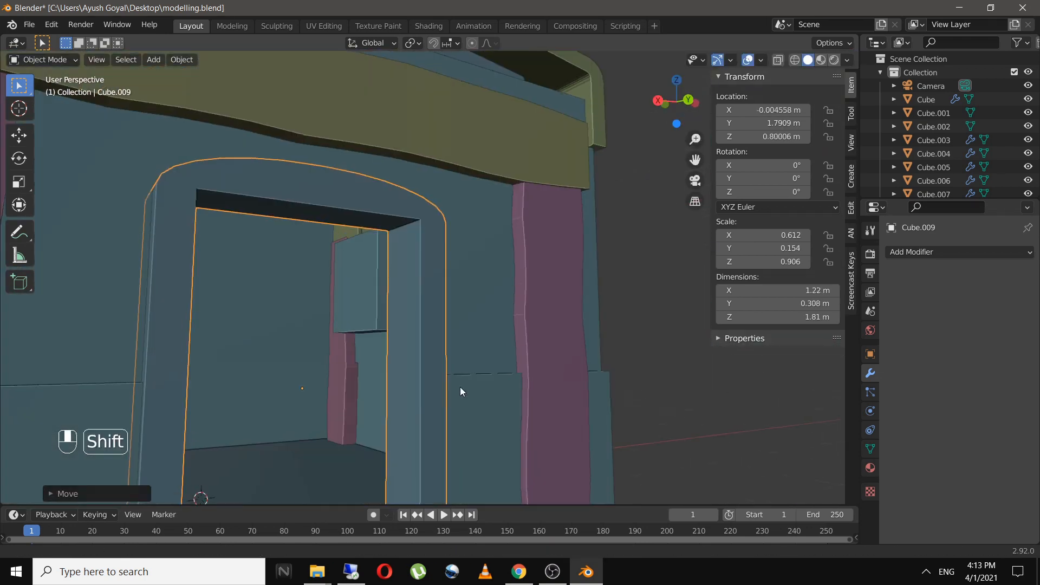
Reduce the arch's depth slightly by scaling it along Y to about 0.149
shift+middle_drag(460, 387, 482, 234)
key(s)
key(y)
click(495, 383)
Raise the bottom faces of both arch legs slightly along Z in Edit Mode, return to Object Mode and save
middle_drag(495, 382, 347, 271)
key(Tab)
key(3)
click(221, 321)
shift+click(367, 437)
key(g)
key(z)
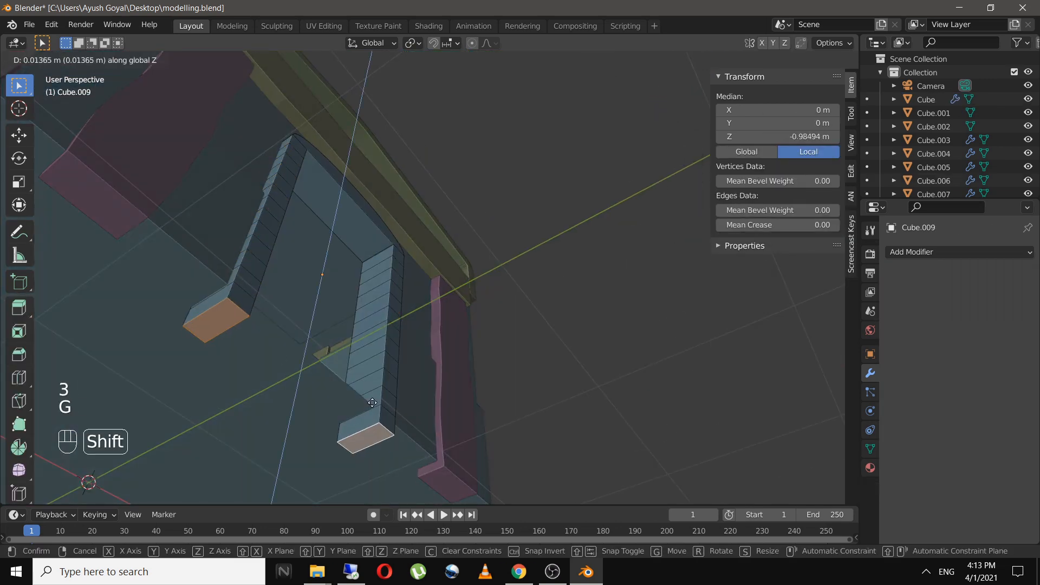
click(374, 403)
key(Tab)
key(ctrl+s)
Enable proportional editing and scale inner horizontal edges near the base of the arch's legs along Y
scroll(392, 398, down, 3)
middle_drag(391, 397, 404, 455)
scroll(372, 306, up, 4)
key(Tab)
key(o)
click(377, 428)
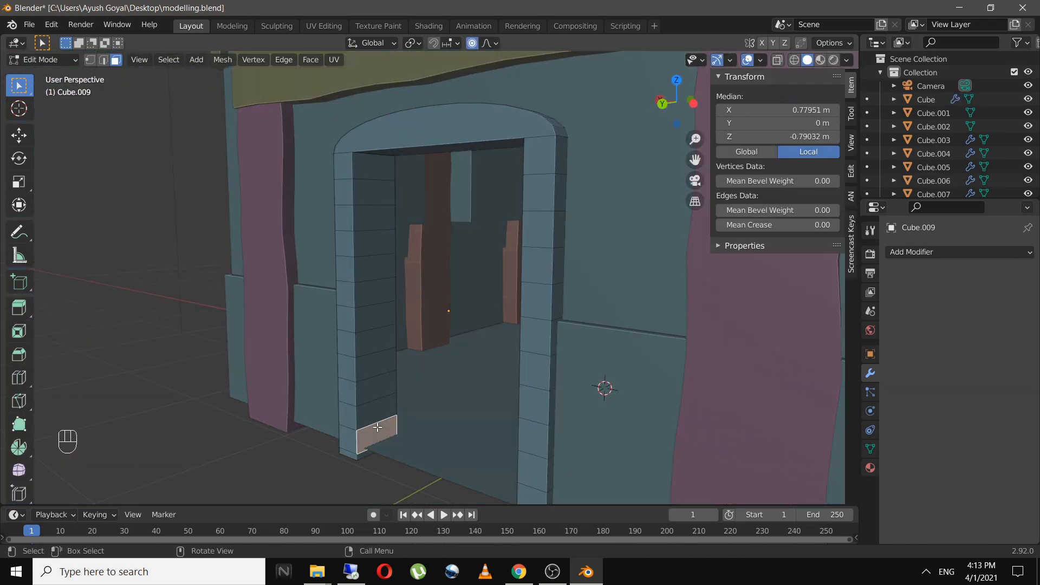
key(2)
click(378, 423)
middle_drag(569, 406, 380, 401)
shift+click(377, 411)
key(s)
key(y)
click(407, 431)
Scale the inner horizontal edge at mid-height of the negative-X leg along Y with proportional falloff
click(364, 252)
key(g)
key(y)
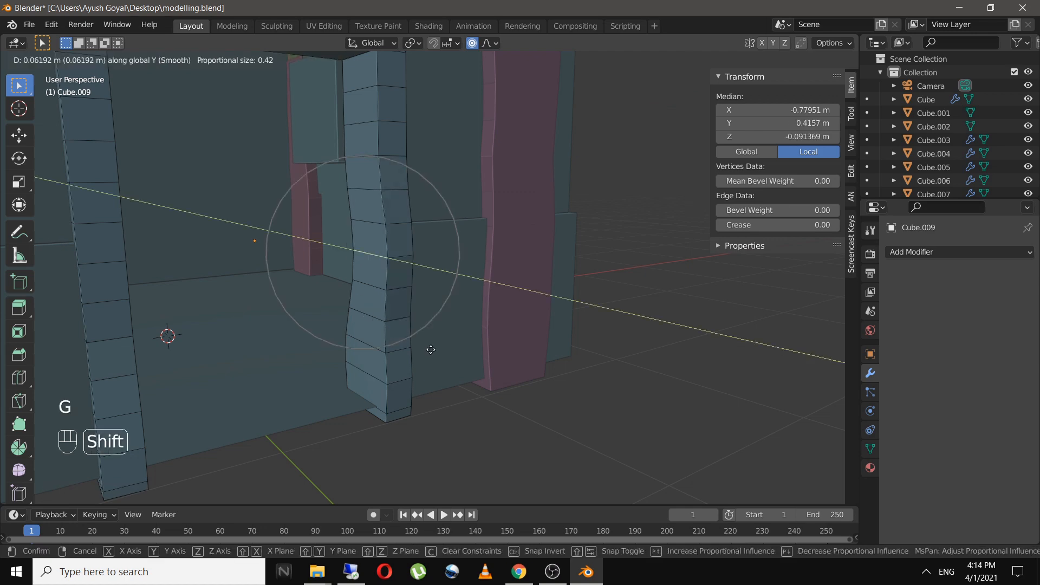
key(Escape)
key(s)
key(y)
click(380, 282)
Select three spaced inner horizontal edges on the positive-X leg and scale them along Y with proportional falloff
middle_drag(461, 295, 354, 305)
click(357, 291)
shift+click(358, 217)
shift+click(357, 139)
key(s)
key(y)
click(358, 218)
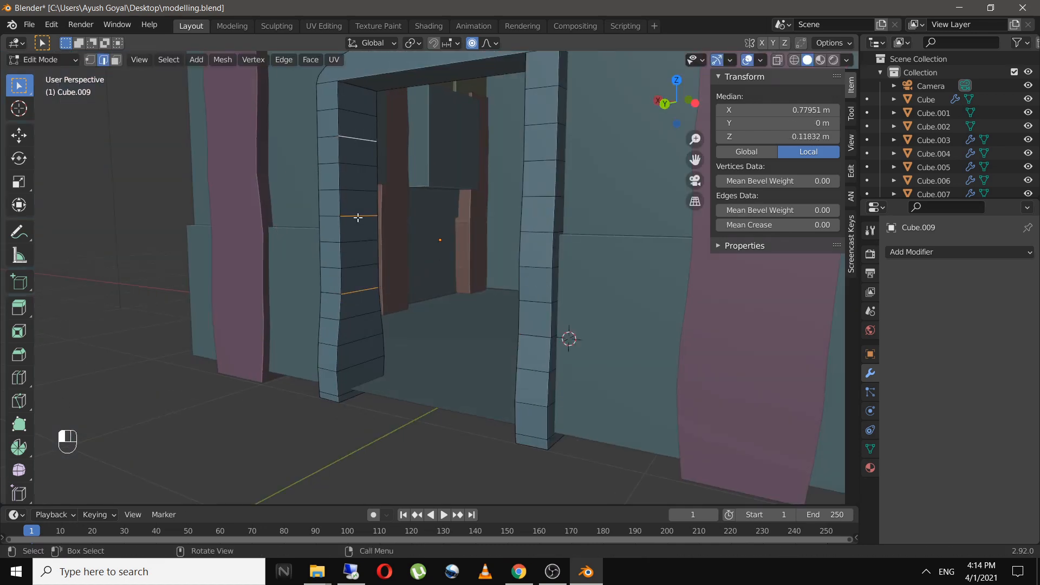
key(g)
key(s)
key(y)
click(478, 251)
Nudge individual vertices on the arch's legs to make their outlines irregular
middle_drag(281, 241, 287, 211)
key(1)
click(272, 226)
key(g)
key(ctrl+z)
middle_drag(270, 275, 360, 202)
key(g)
click(337, 298)
key(g)
shift+middle_drag(347, 309, 336, 244)
click(359, 302)
key(g)
click(334, 319)
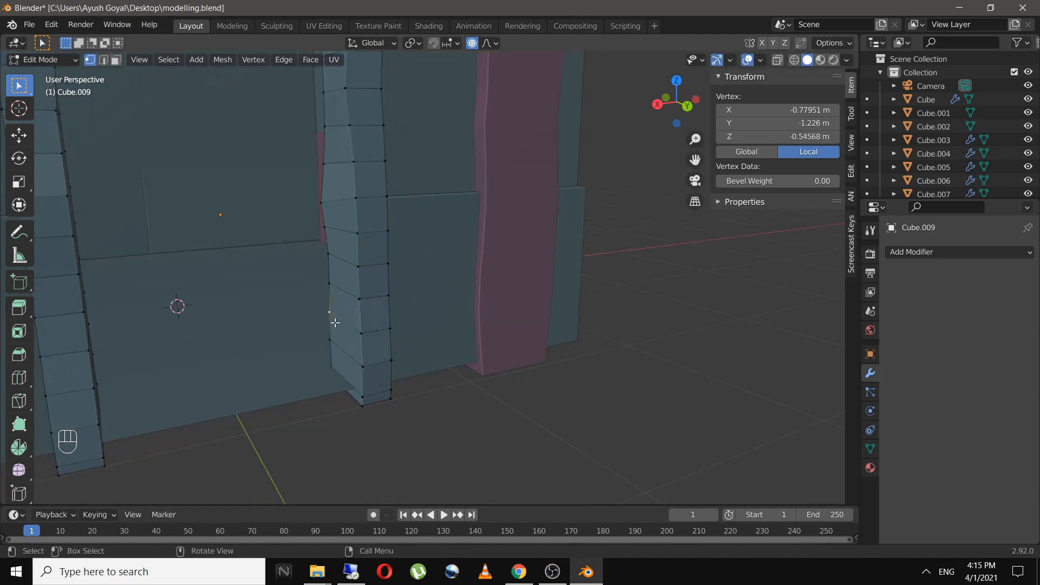
key(g)
click(331, 320)
Nudge vertices along the arch's curved top and at its inner upper corner to make the outline uneven
shift+middle_drag(313, 290, 309, 390)
shift+click(326, 200)
key(g)
click(343, 217)
click(98, 225)
key(g)
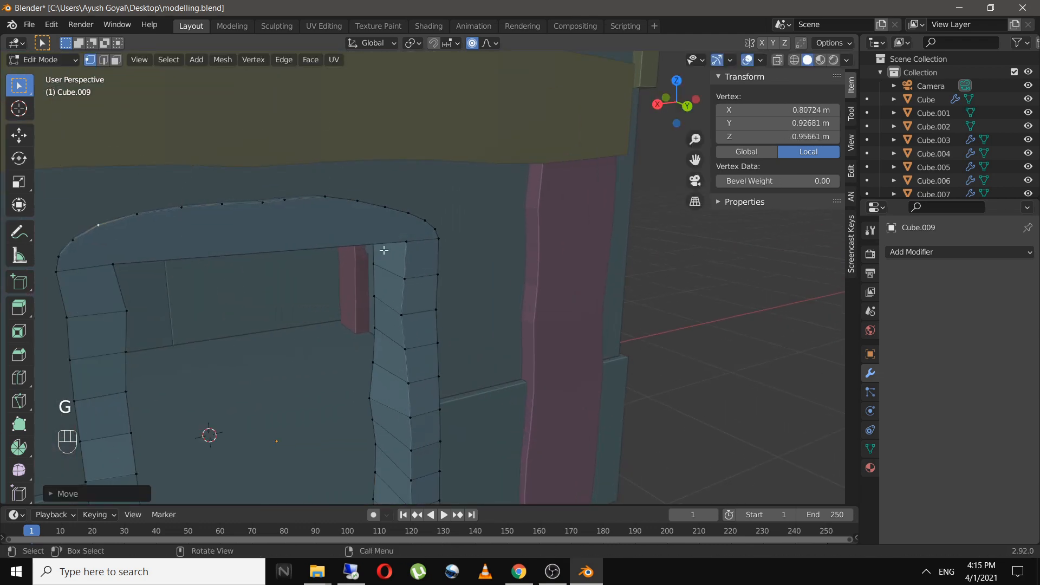
click(405, 242)
key(g)
click(403, 247)
Return to Object Mode and apply Shade Smooth to the door arch
key(Tab)
scroll(309, 303, down, 3)
shift+middle_drag(244, 390, 235, 276)
right_click(235, 276)
click(235, 276)
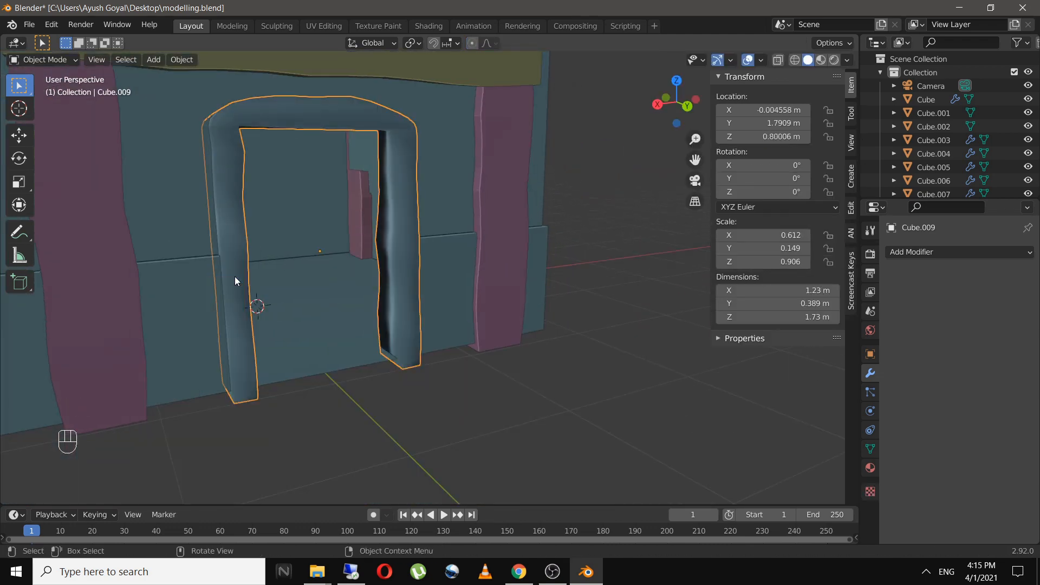
Enable Auto Smooth at 30° in the door arch's normals settings and save the file
click(871, 452)
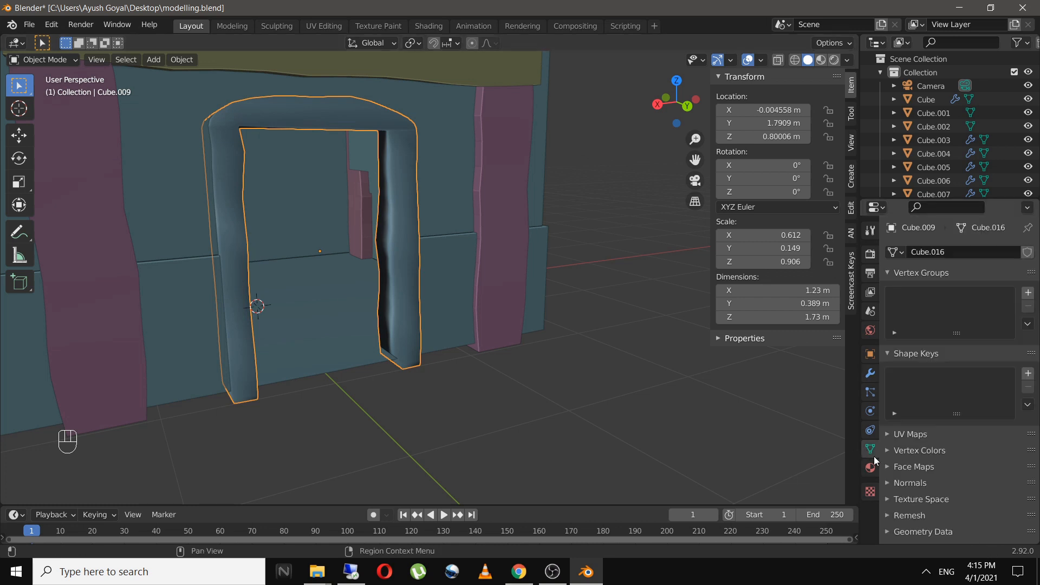
click(912, 482)
scroll(946, 508, down, 1)
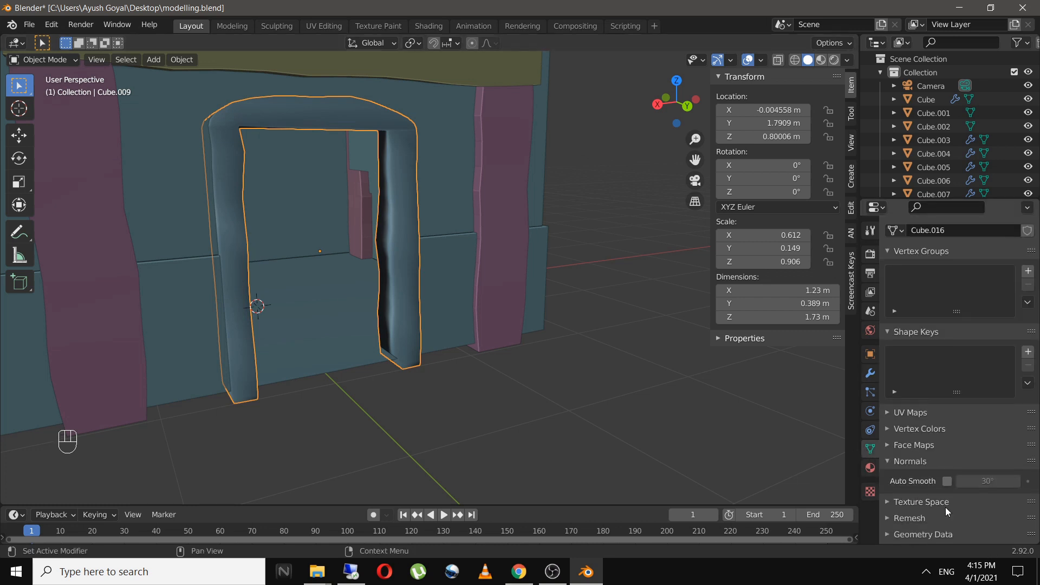
click(948, 482)
scroll(472, 419, down, 3)
key(ctrl+s)
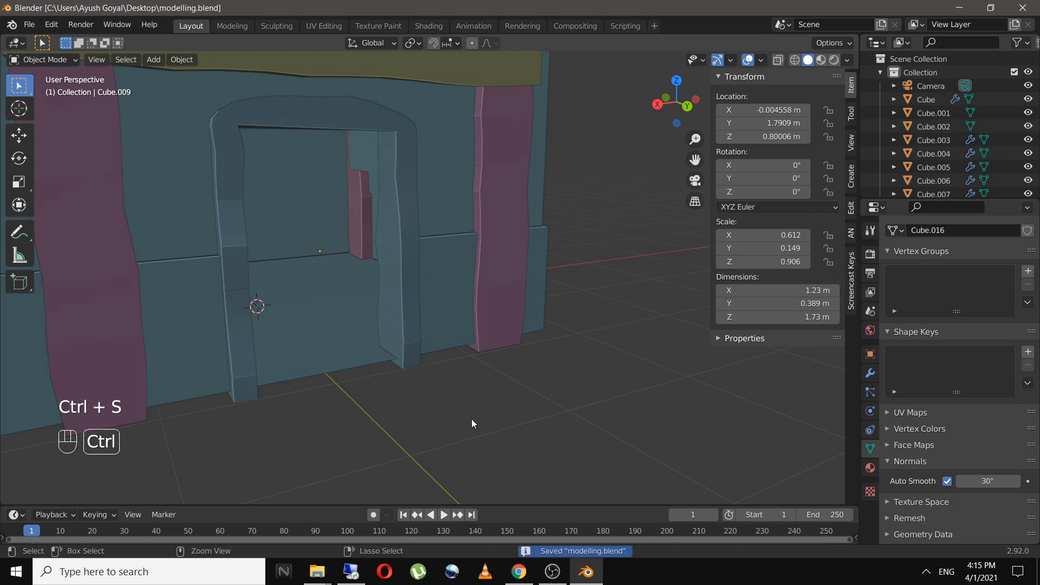
Enable Auto Smooth at 30° for the front pillars beside the doorway and apply Shade Smooth to them
middle_drag(464, 419, 356, 389)
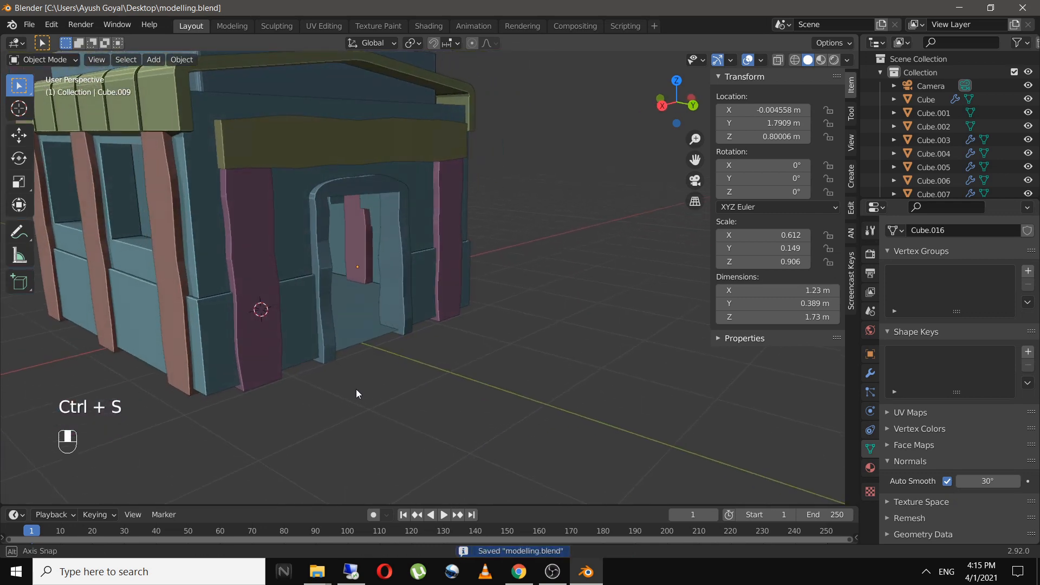
click(269, 322)
click(947, 482)
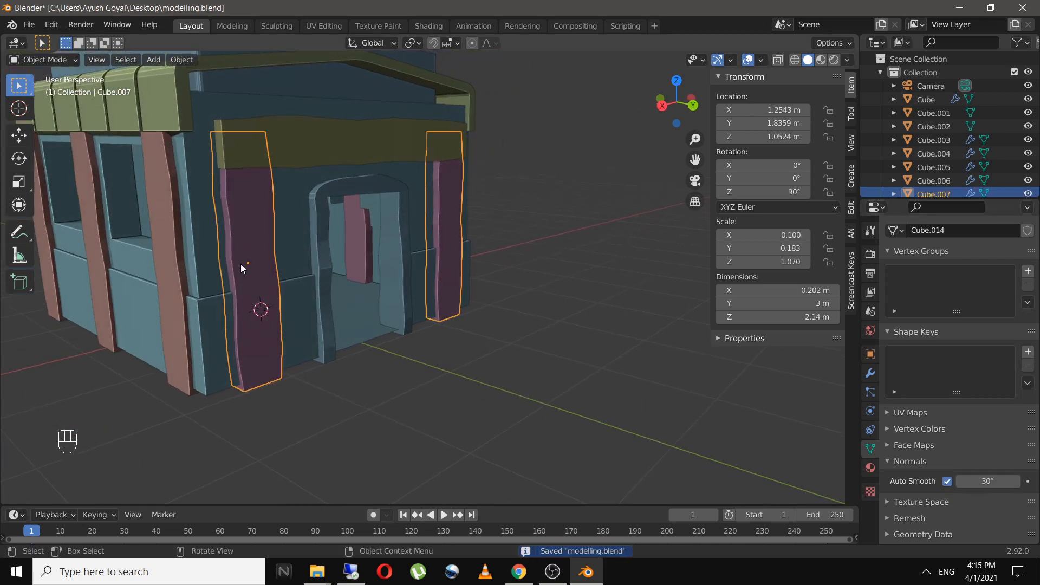
right_click(250, 242)
click(249, 242)
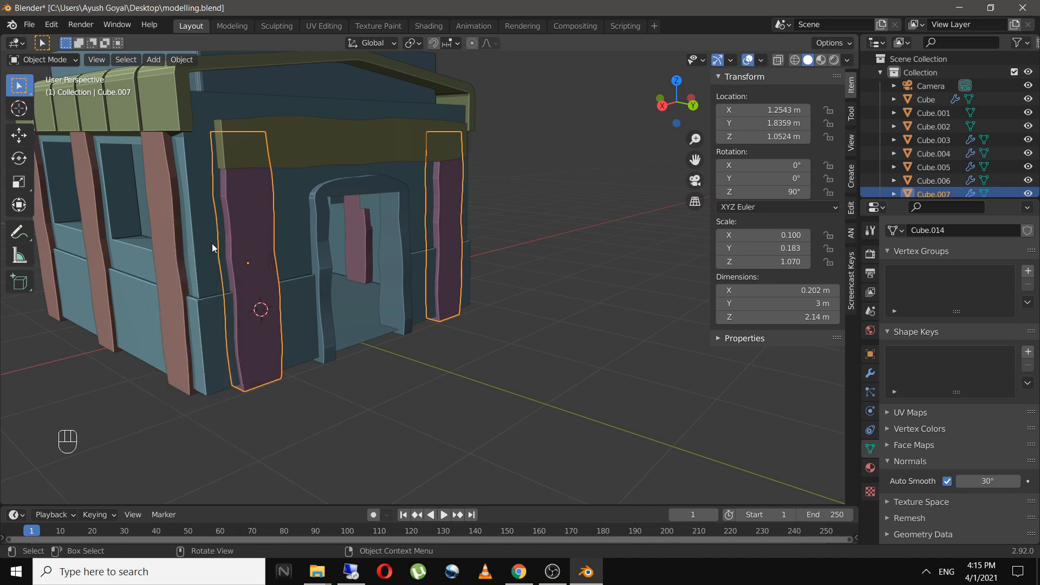
Enable Auto Smooth at 30° for the pillars on the positive-X side wall and apply Shade Smooth
click(167, 245)
middle_drag(490, 285, 438, 284)
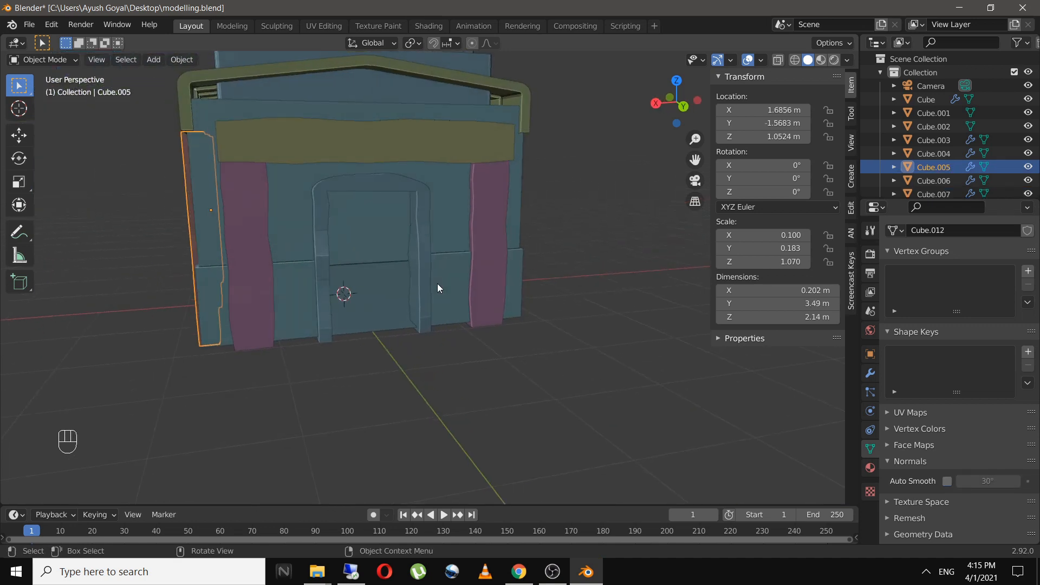
click(946, 482)
middle_drag(377, 379, 412, 368)
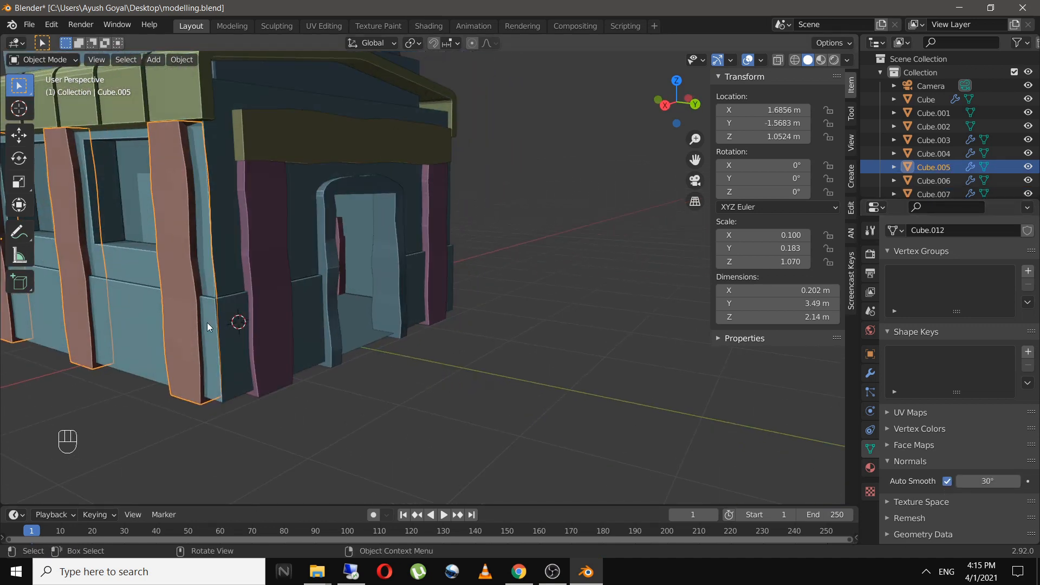
right_click(177, 309)
click(176, 310)
Apply Shade Smooth with Auto Smooth at 30° to the pillars on the negative-X side wall, and save the file
middle_drag(303, 330, 277, 310)
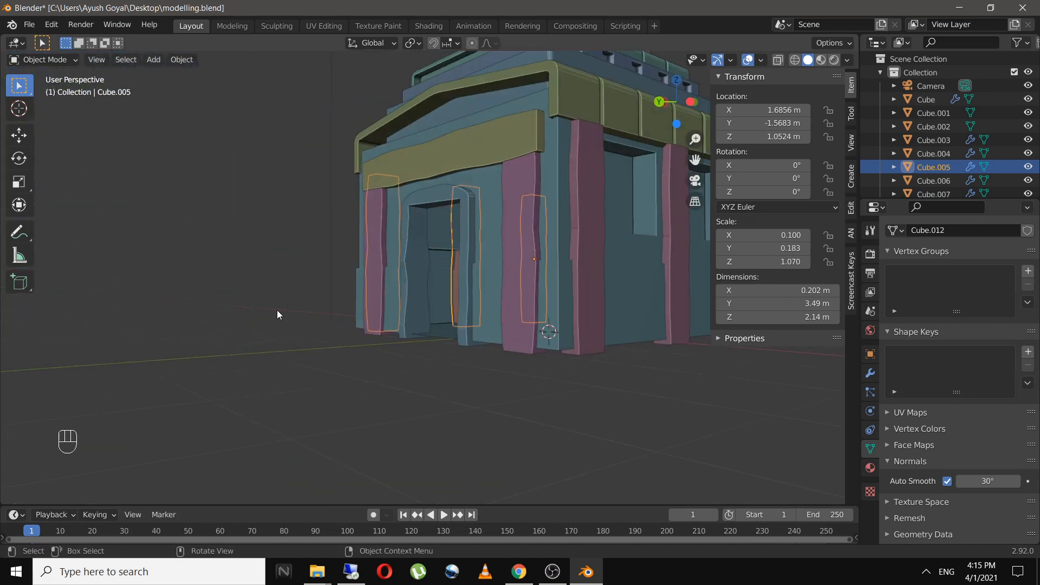
click(582, 291)
right_click(582, 291)
click(582, 291)
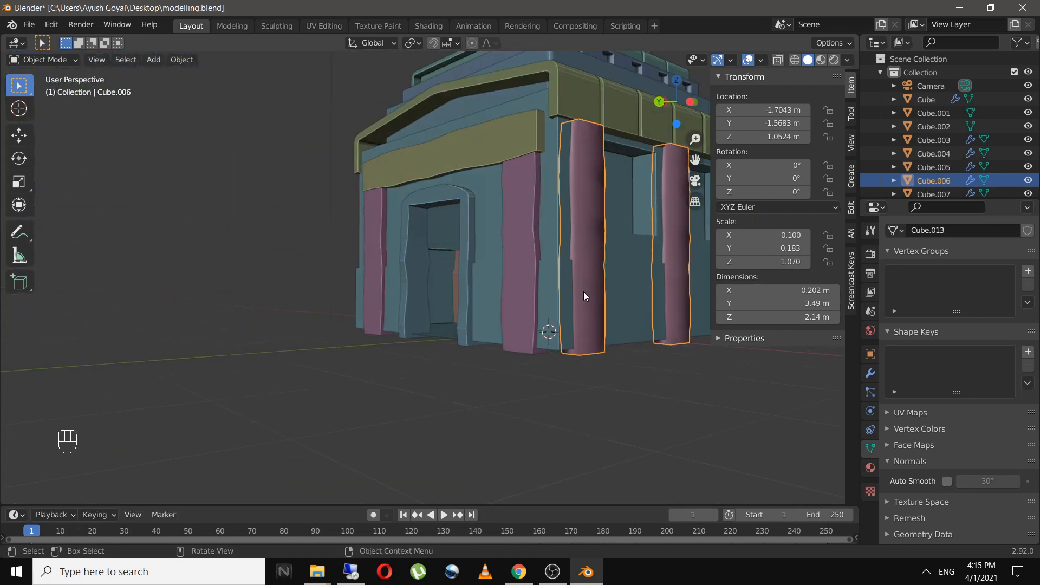
click(947, 482)
key(ctrl+s)
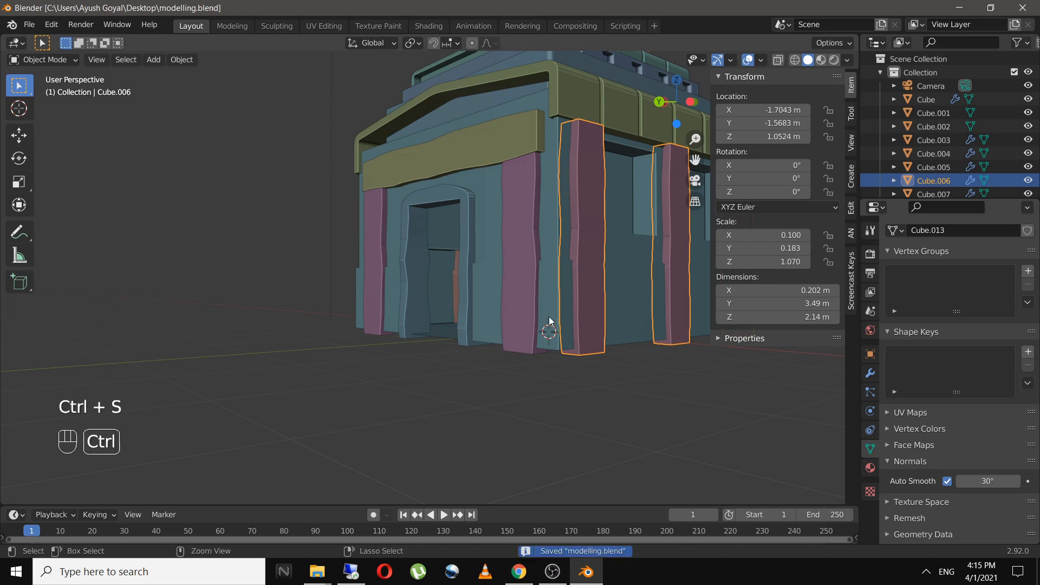
click(441, 376)
middle_drag(441, 376, 524, 406)
scroll(510, 412, up, 1)
scroll(519, 385, up, 1)
key(ctrl+s)
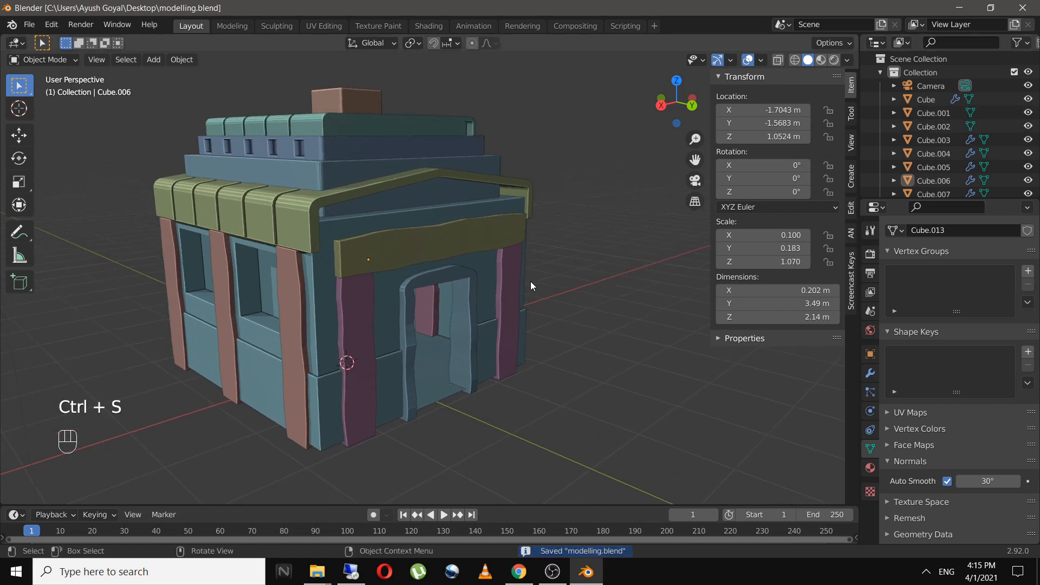
Add a cube at the positive-X side wall and scale it into a brick of about 0.48 × 0.48 × 0.26 m
scroll(502, 367, down, 1)
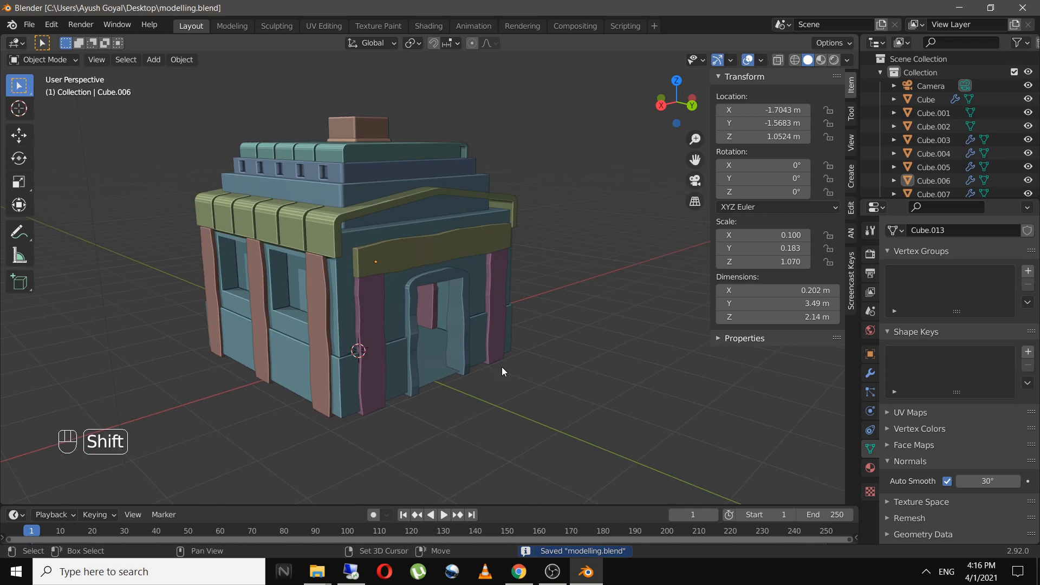
key(shift+a)
mouse_move(493, 284)
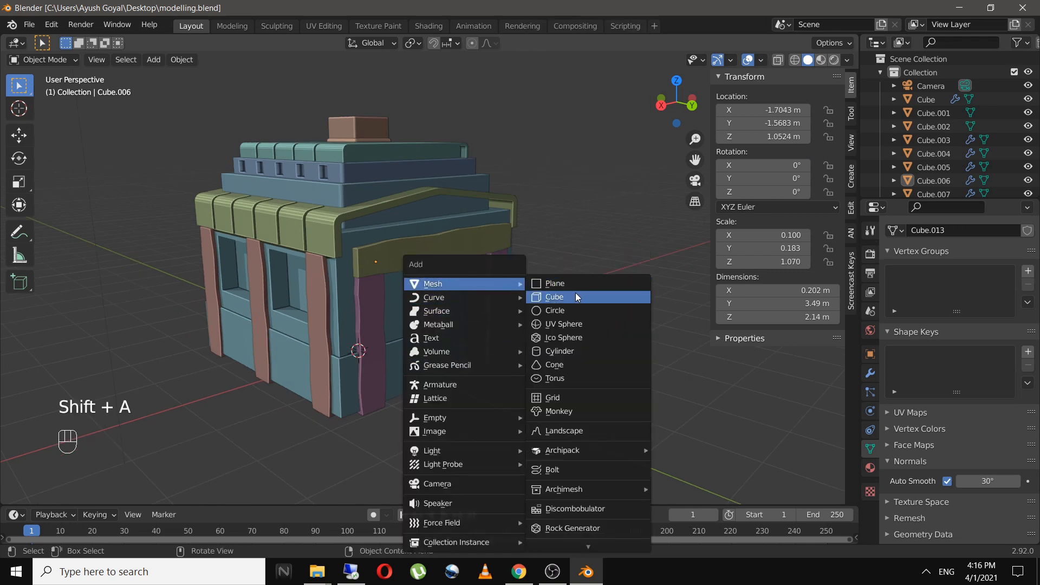
click(558, 297)
key(g)
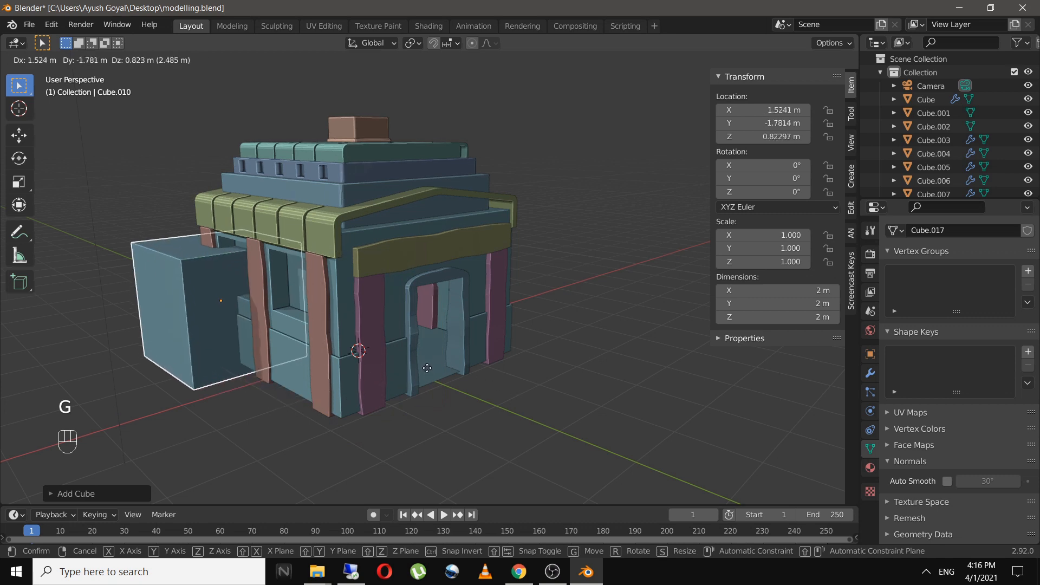
key(s)
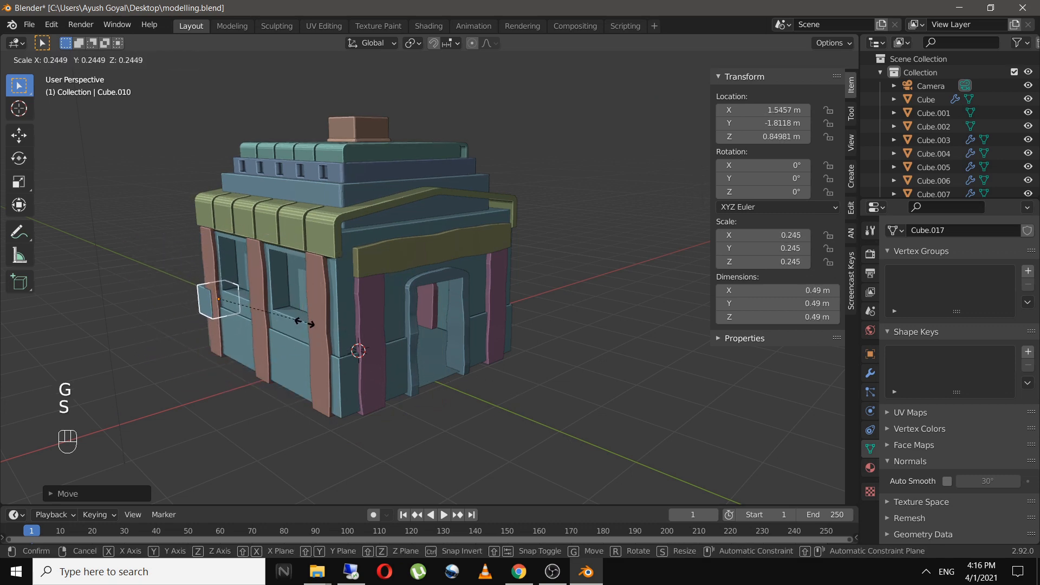
click(324, 324)
key(s)
key(KP_3)
key(z)
click(331, 418)
Position the brick on the side wall between the pillars and duplicate it twice to other spots on the lower wall
scroll(328, 374, up, 5)
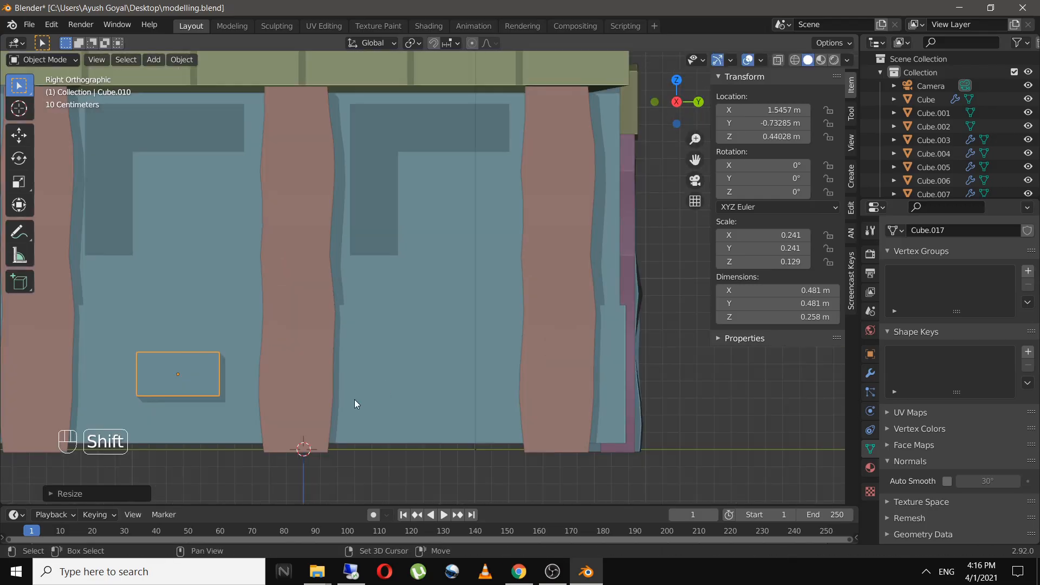
shift+middle_drag(355, 401, 413, 359)
key(g)
click(344, 311)
key(shift+d)
click(596, 398)
key(shift+d)
click(238, 366)
Move the three bricks inward along X so they protrude only slightly from the side wall, and save the file
middle_drag(325, 380, 475, 433)
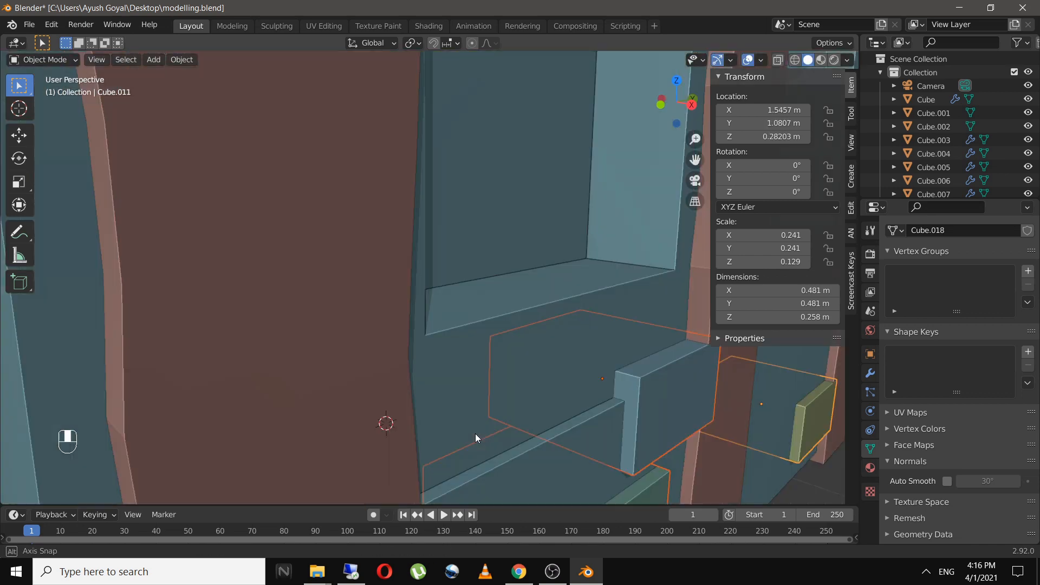
key(g)
key(x)
click(469, 431)
key(ctrl+s)
Try to duplicate the side wall's brick nearest the front corner and rotate the copy for the front wall
middle_drag(682, 449, 336, 412)
click(324, 338)
key(shift+d)
key(r)
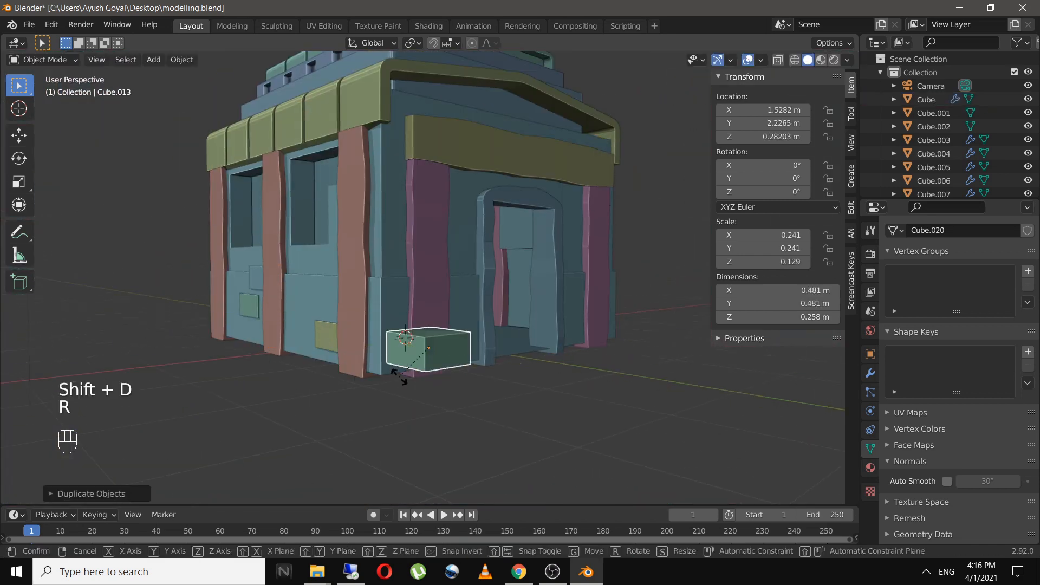
key(t)
key(r)
key(ctrl+z)
key(ctrl+z)
Duplicate the brick along Y to the front corner and place another copy, rotated 90° about Z, low between the doorway and negative-X pillar
key(shift+d)
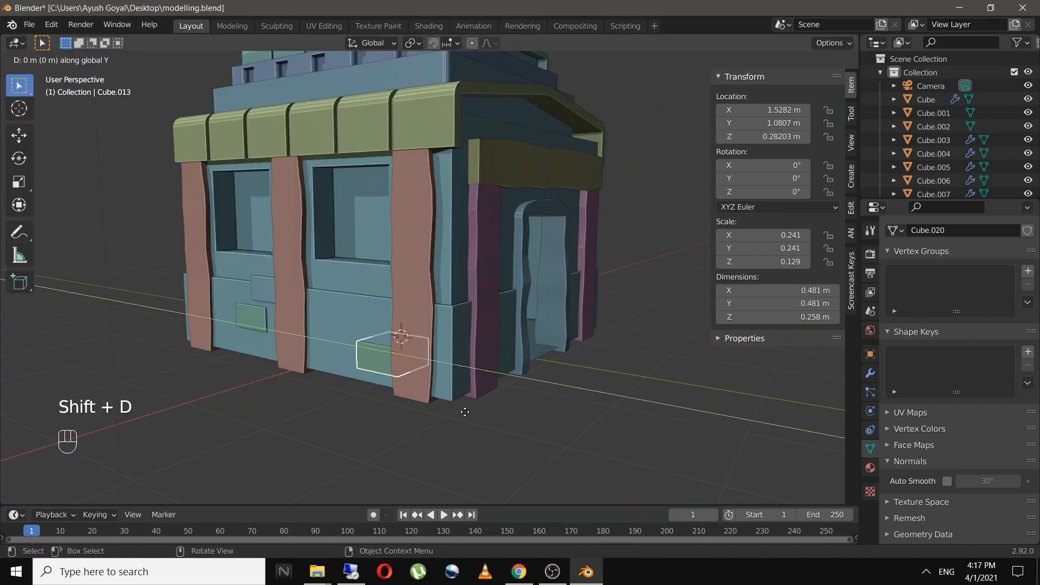
click(523, 379)
key(r)
click(538, 425)
key(g)
click(417, 386)
scroll(416, 386, up, 5)
Duplicate the front-wall brick about 0.93 m upward along Z and shift the copy along X against the negative-X pillar
key(shift+d)
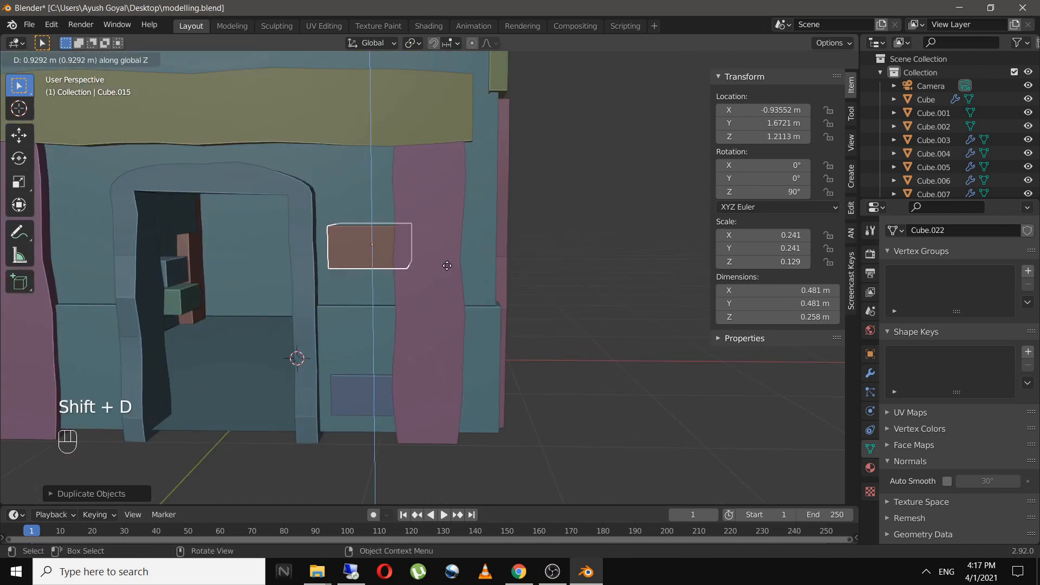
key(g)
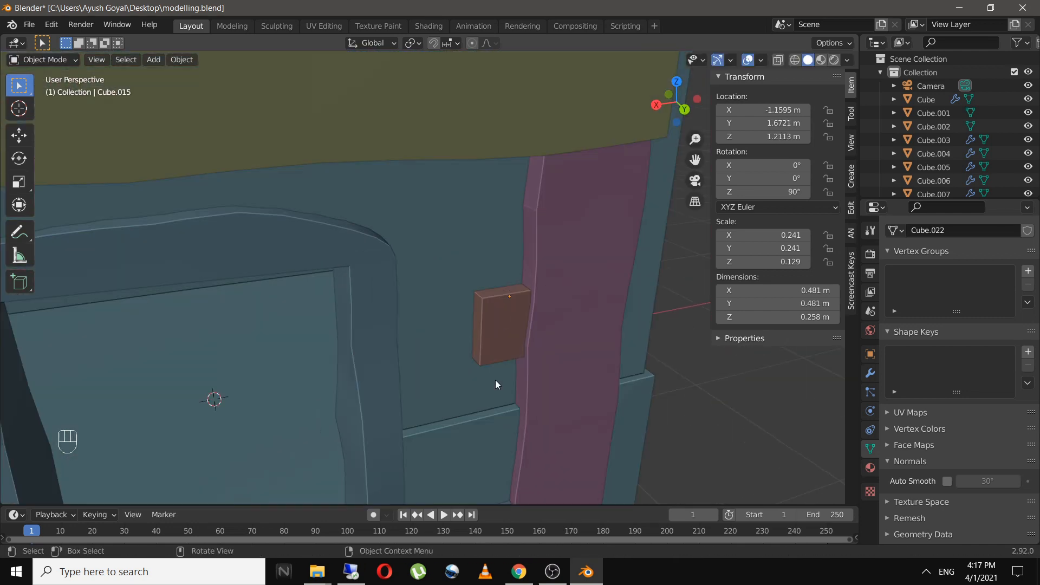
shift+middle_drag(495, 379, 412, 334)
Duplicate a brick at mid-height on the front wall and slide the copy along X to the house's negative-X corner
key(shift+d)
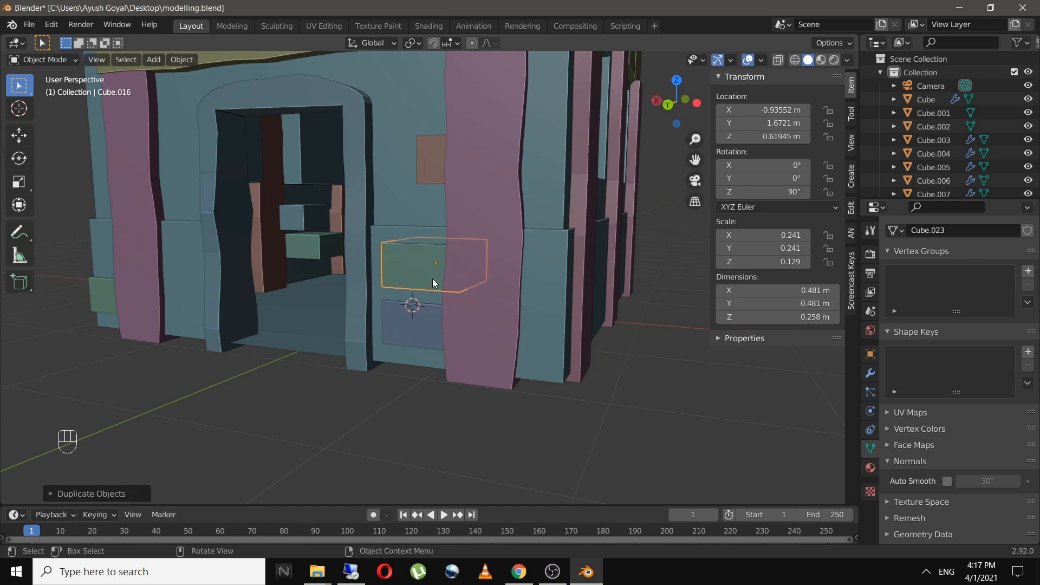
key(x)
click(522, 288)
Shift the upper front-wall brick along X to about -1.04 m and save the file
key(g)
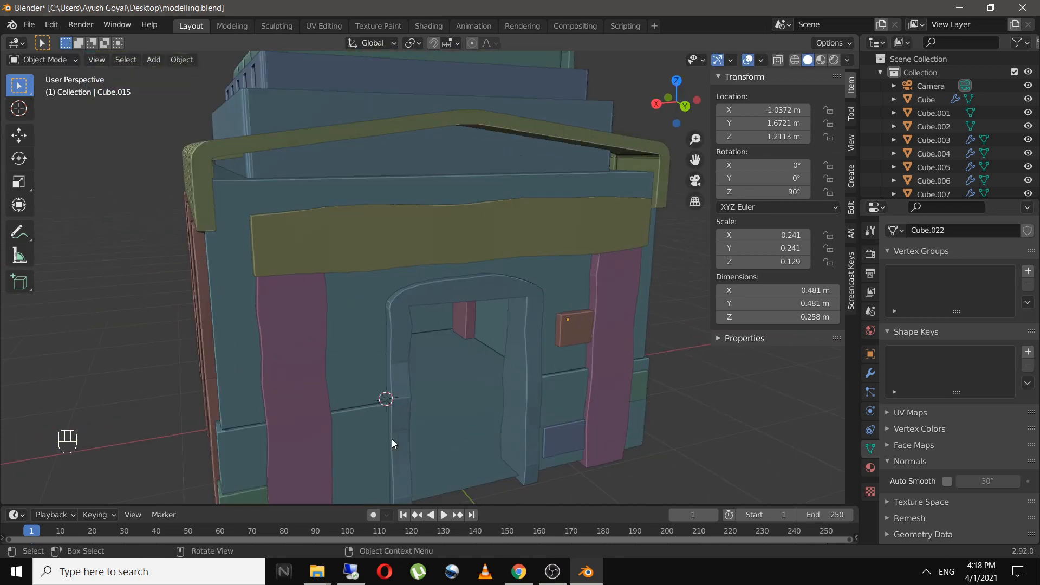
middle_drag(392, 439, 428, 414)
shift+middle_drag(428, 414, 480, 317)
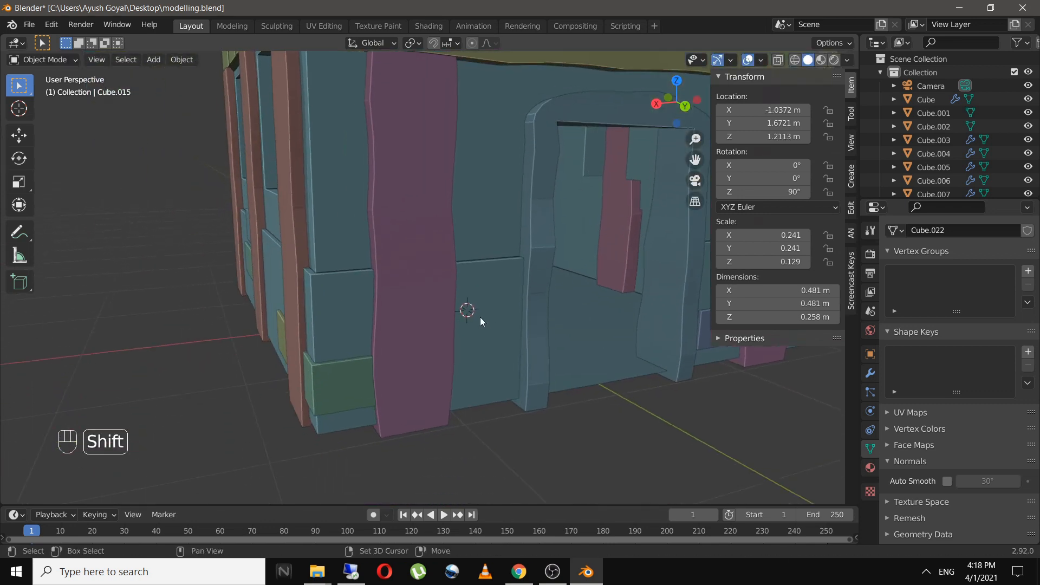
key(ctrl+s)
Vertex-bevel the outer front corner of the house body's lower ledge with 2 segments and about 0.022 m width, then return to Object Mode
scroll(402, 363, down, 2)
mouse_move(402, 363)
middle_down()
mouse_move(425, 385)
mouse_move(405, 380)
middle_up()
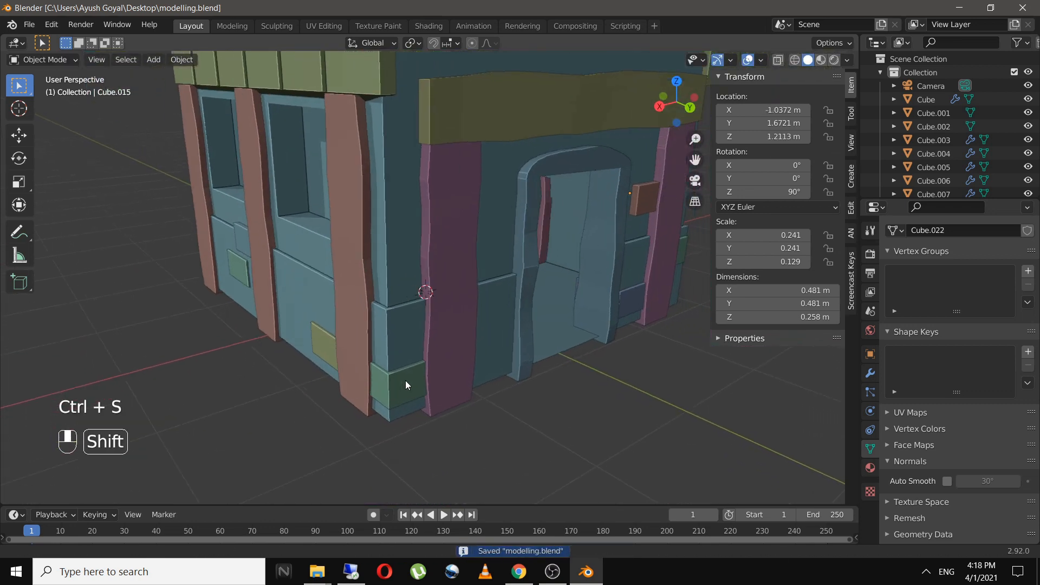
click(382, 337)
key(Tab)
scroll(395, 362, up, 5)
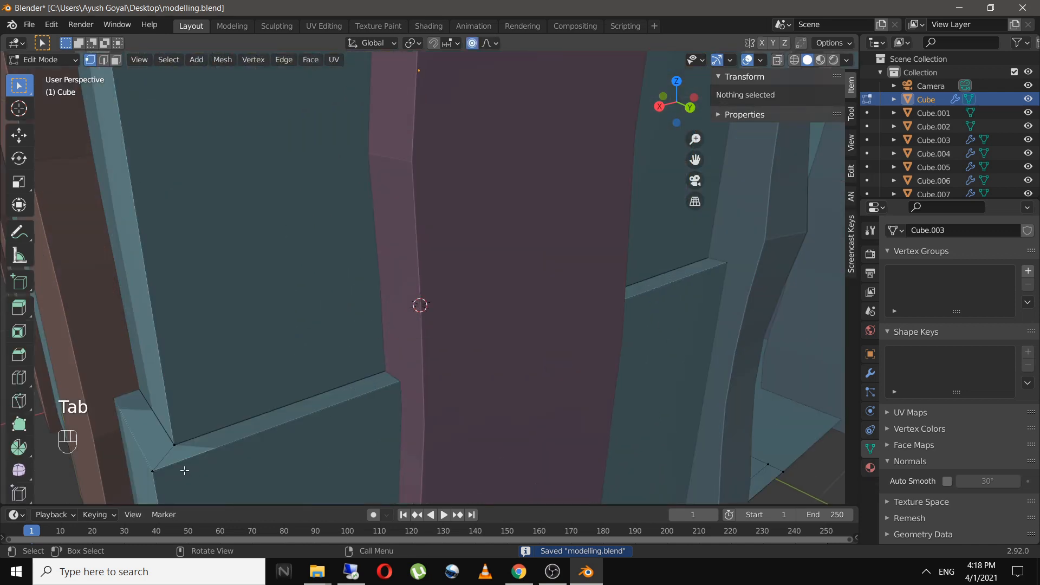
click(159, 480)
shift+middle_drag(160, 479, 328, 356)
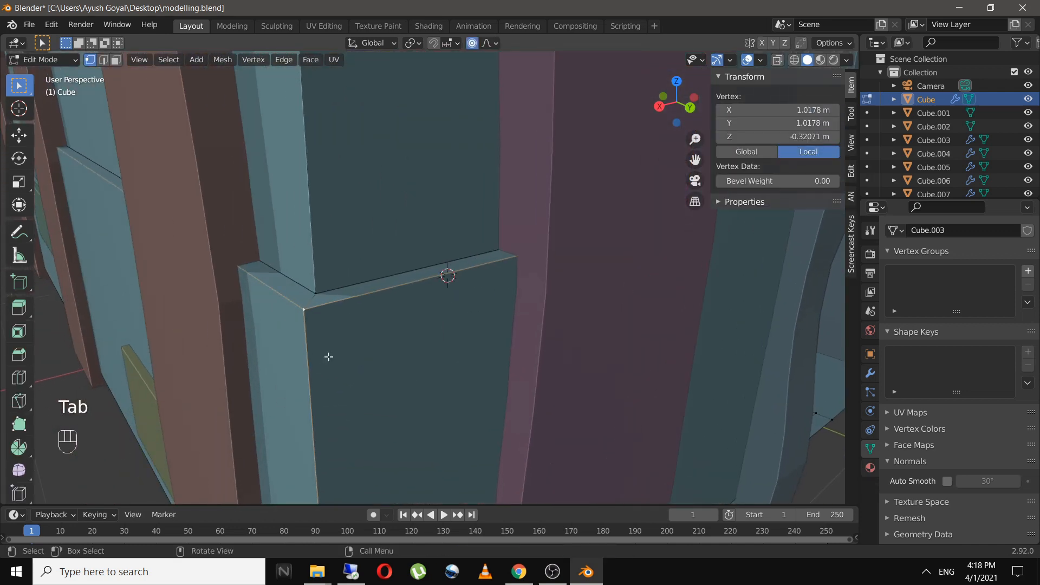
key(ctrl+shift+b)
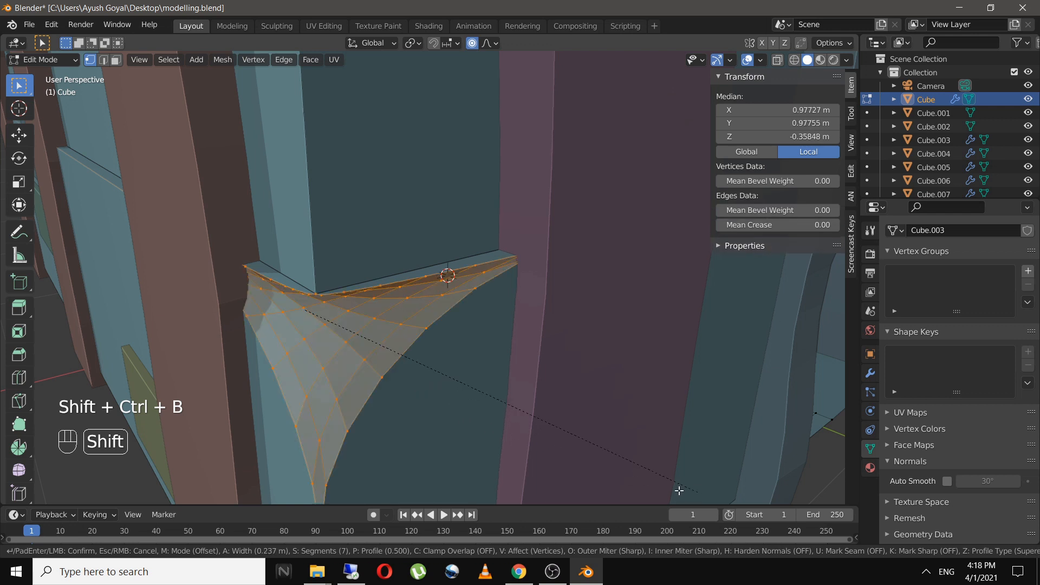
scroll(650, 483, down, 5)
scroll(607, 463, down, 1)
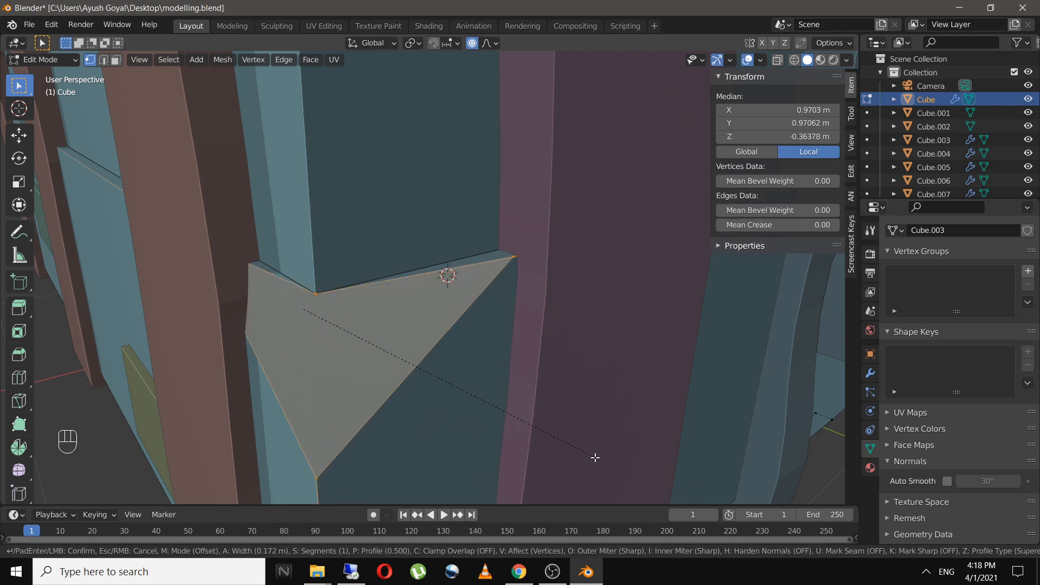
scroll(595, 458, up, 2)
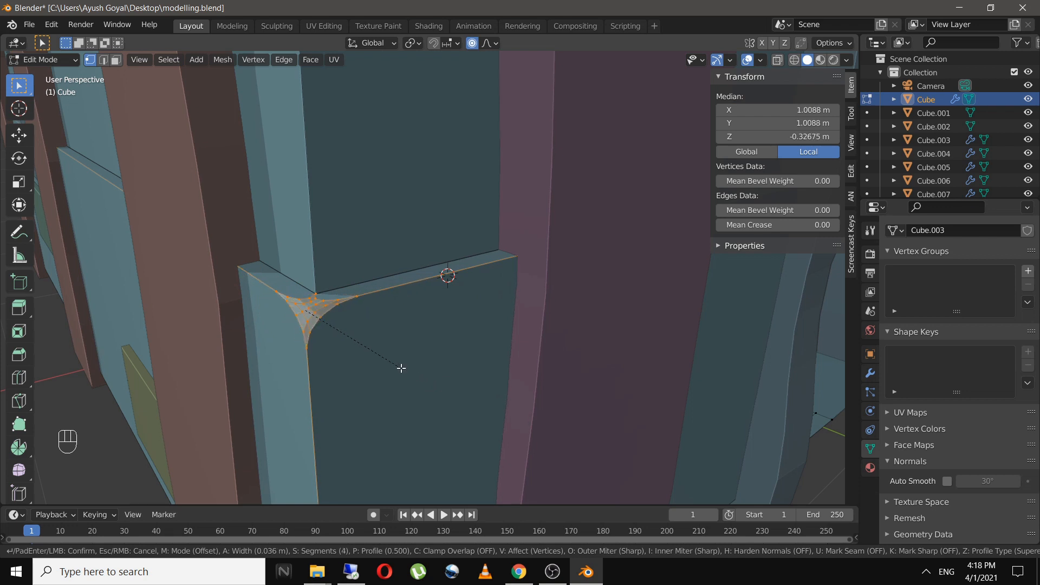
scroll(401, 368, down, 3)
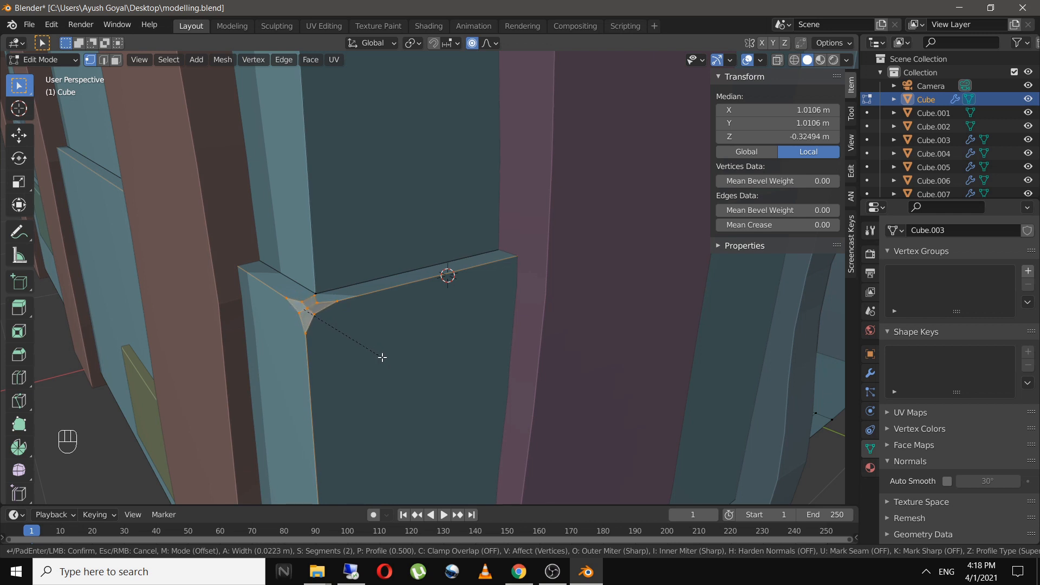
click(383, 357)
key(Tab)
Try a single-segment vertex bevel about 0.029 m wide on the house body's front top edge above the door beam
scroll(379, 354, down, 7)
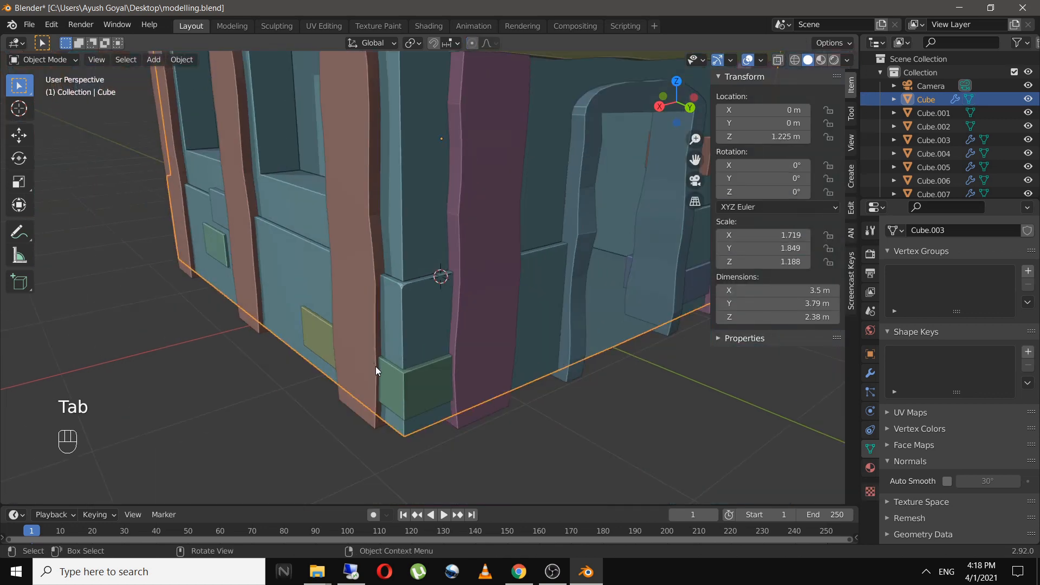
mouse_move(376, 366)
middle_down()
mouse_move(435, 382)
mouse_move(379, 376)
middle_up()
shift+middle_drag(407, 278, 353, 382)
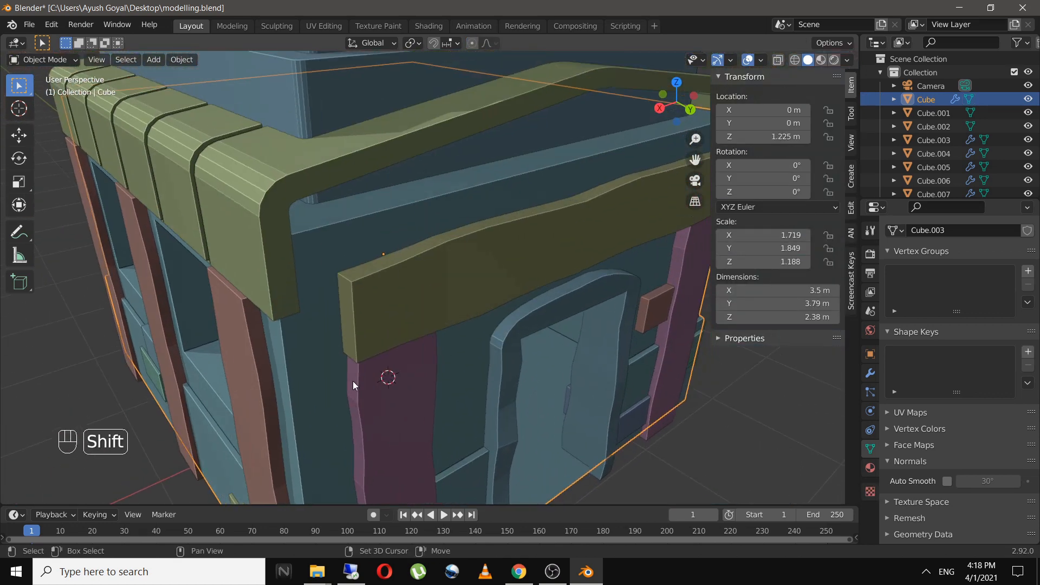
key(Tab)
click(517, 175)
middle_drag(564, 176, 425, 279)
scroll(425, 279, up, 3)
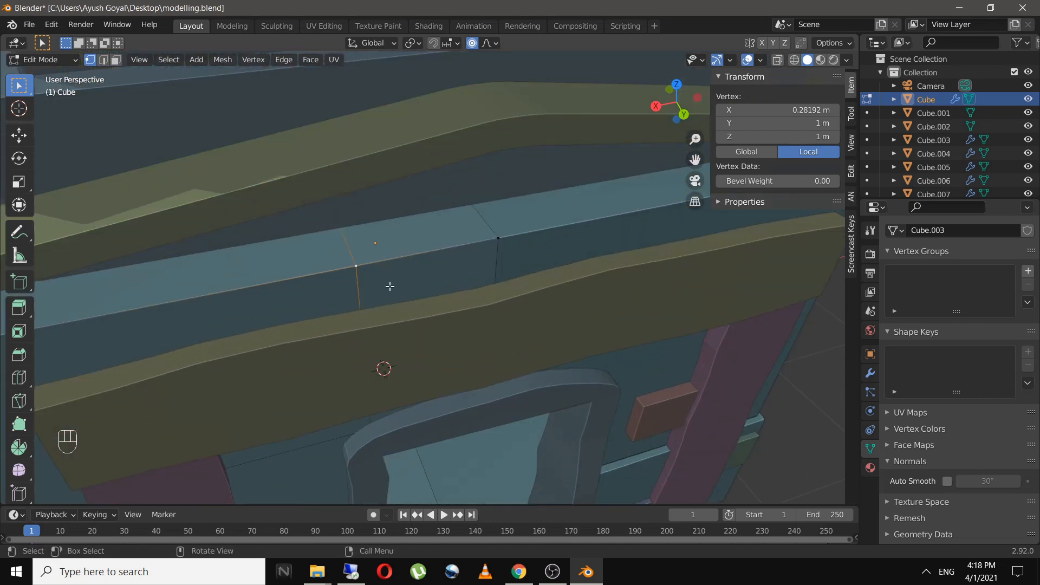
key(ctrl+shift+b)
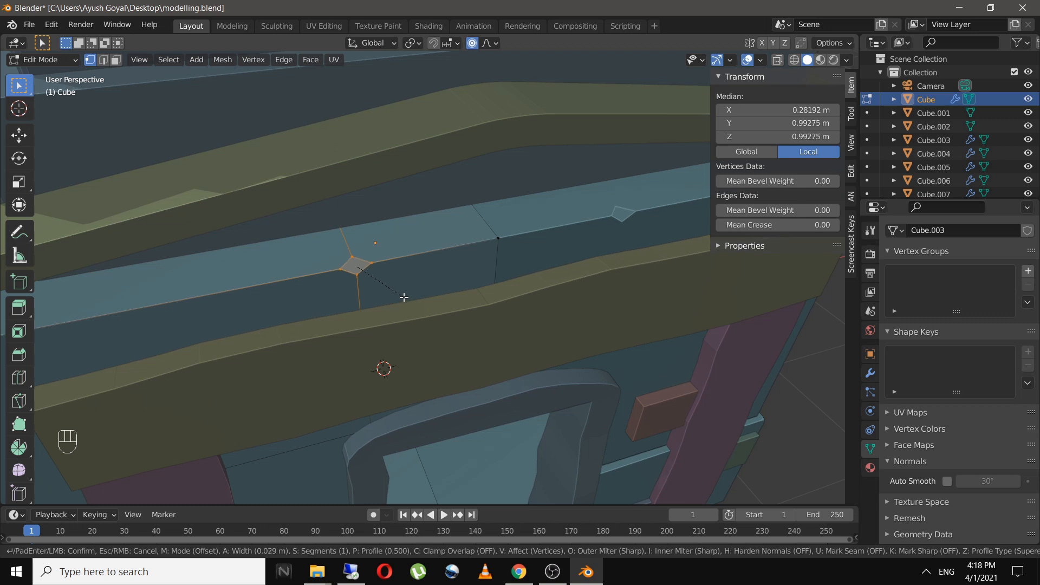
click(404, 297)
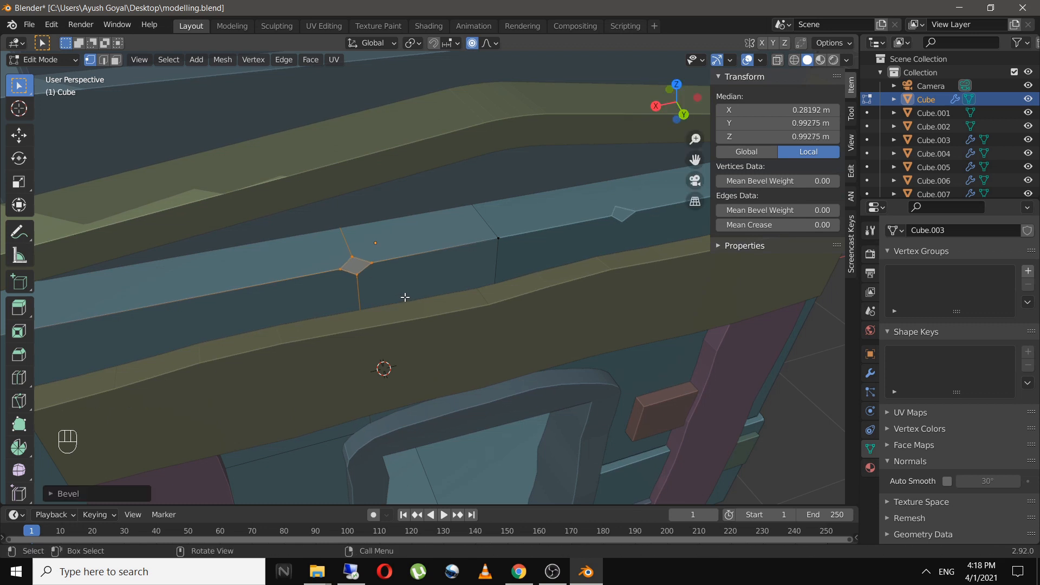
key(Tab)
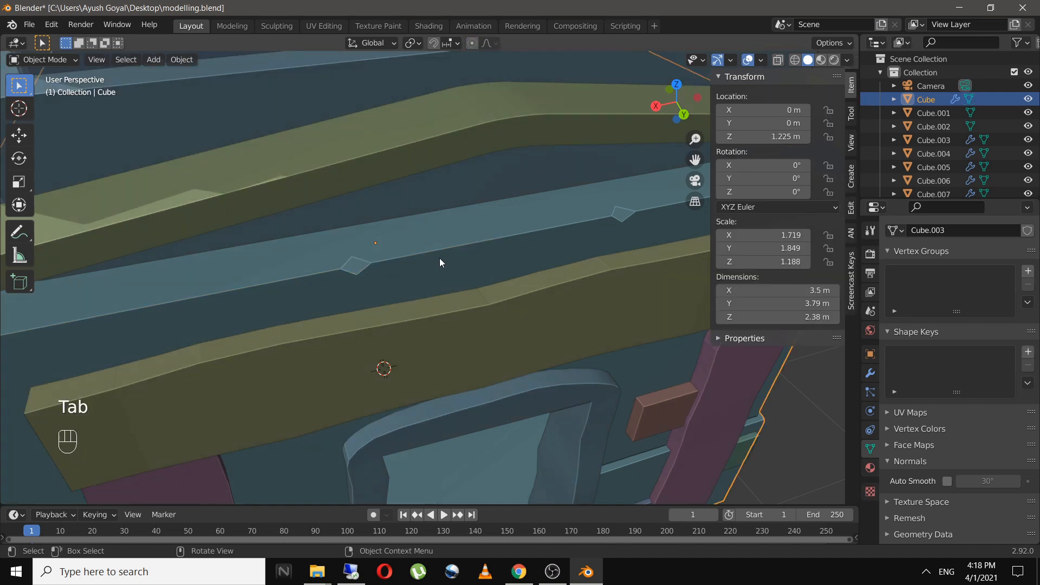
Undo the vertex bevel on the house body's front top edge
key(Tab)
key(ctrl+z)
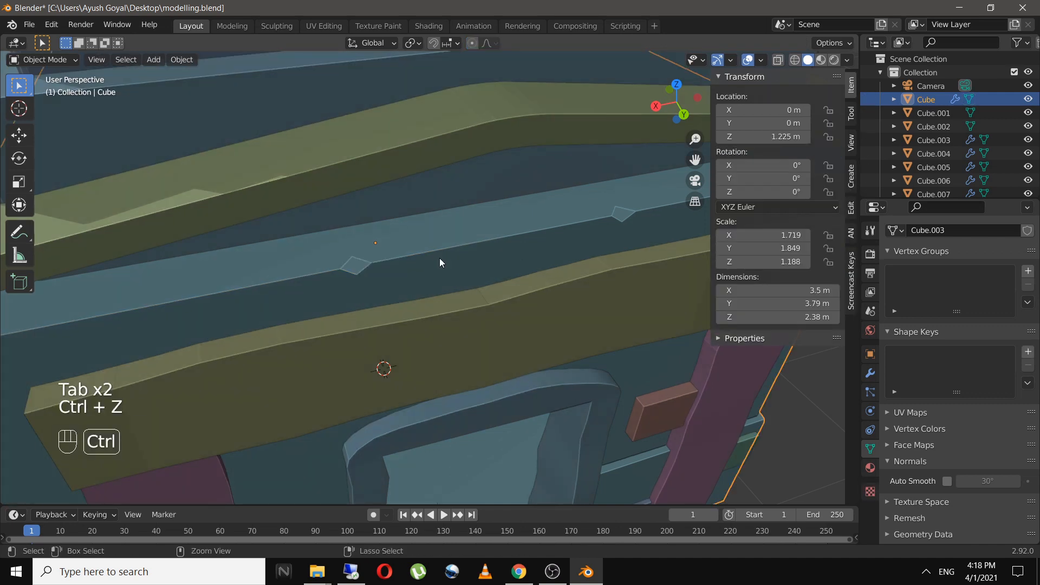
key(ctrl+z)
key(ctrl+z)
key(ctrl+z)
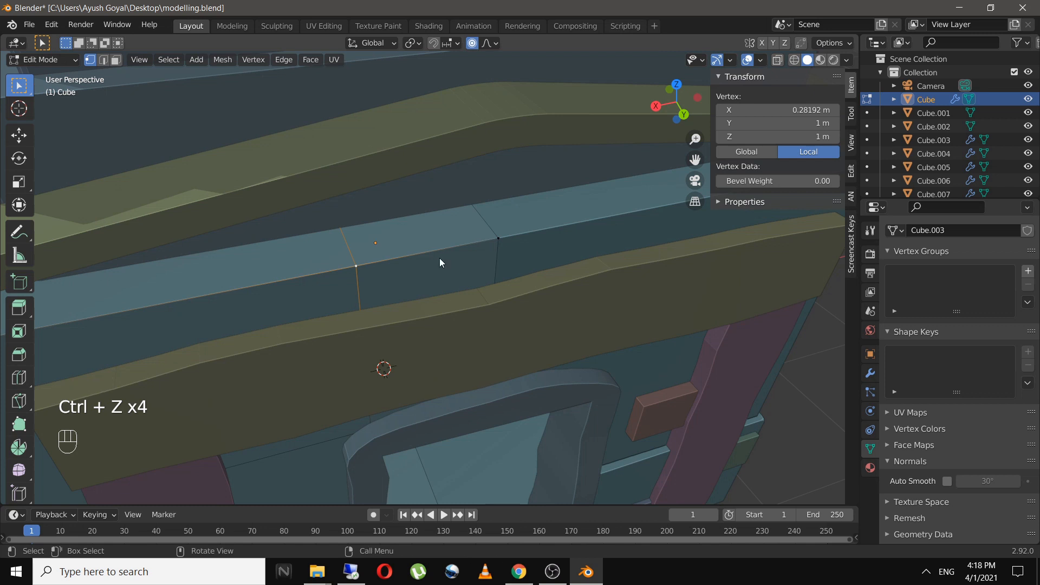
Return to Object Mode and apply the Mirror modifier on the house body
key(Tab)
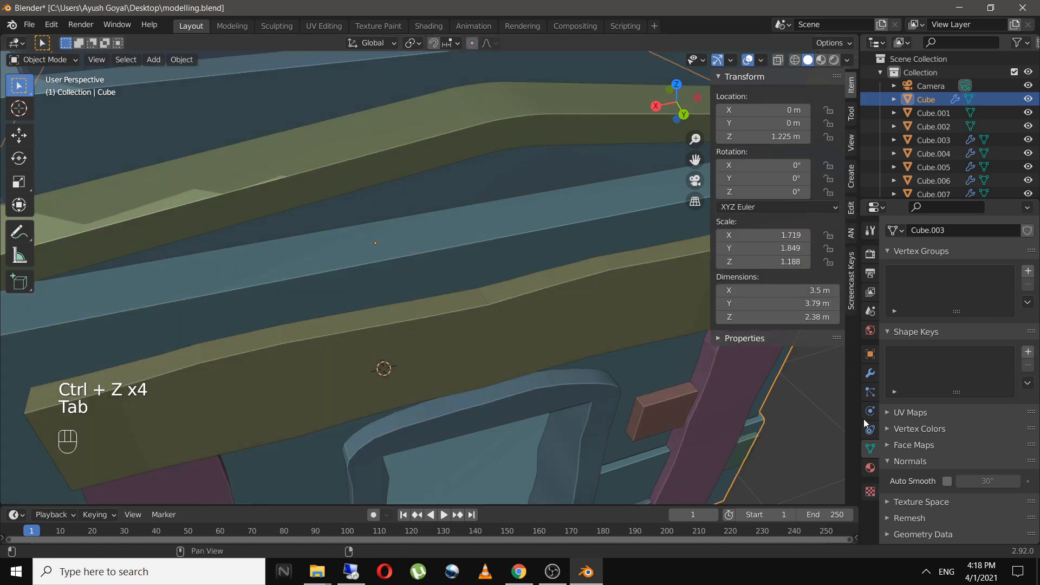
click(870, 374)
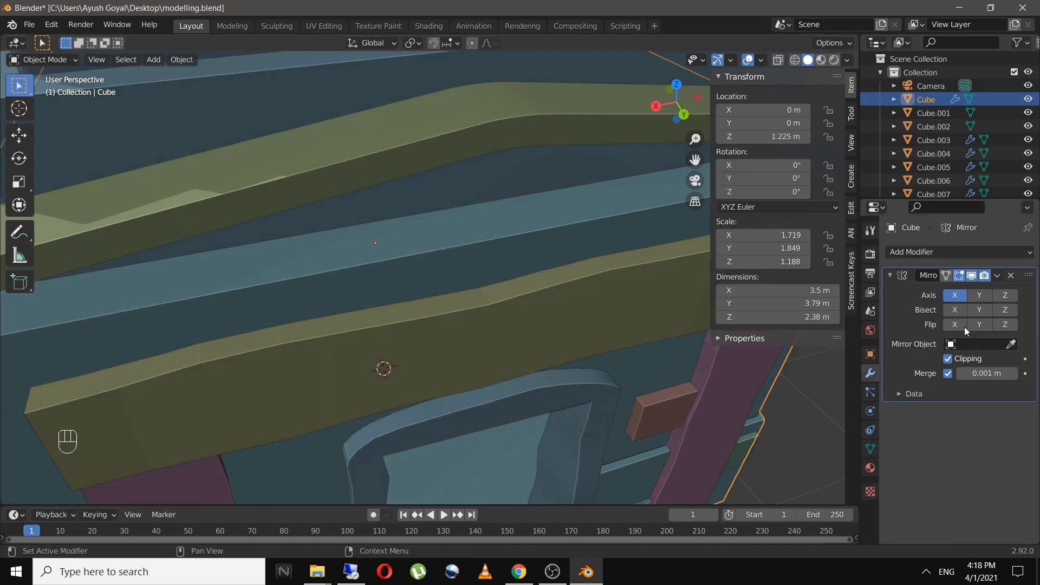
click(999, 276)
click(966, 293)
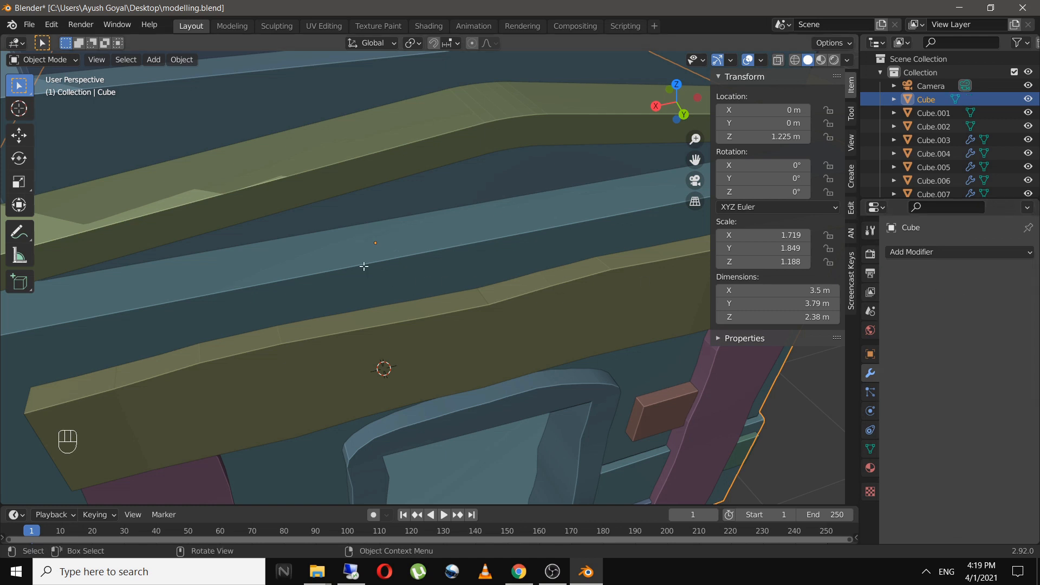
Vertex-bevel only the positive-X vertex of the house body's front top edge with one segment, return to Object Mode and save the file
key(Tab)
key(ctrl+shift+b)
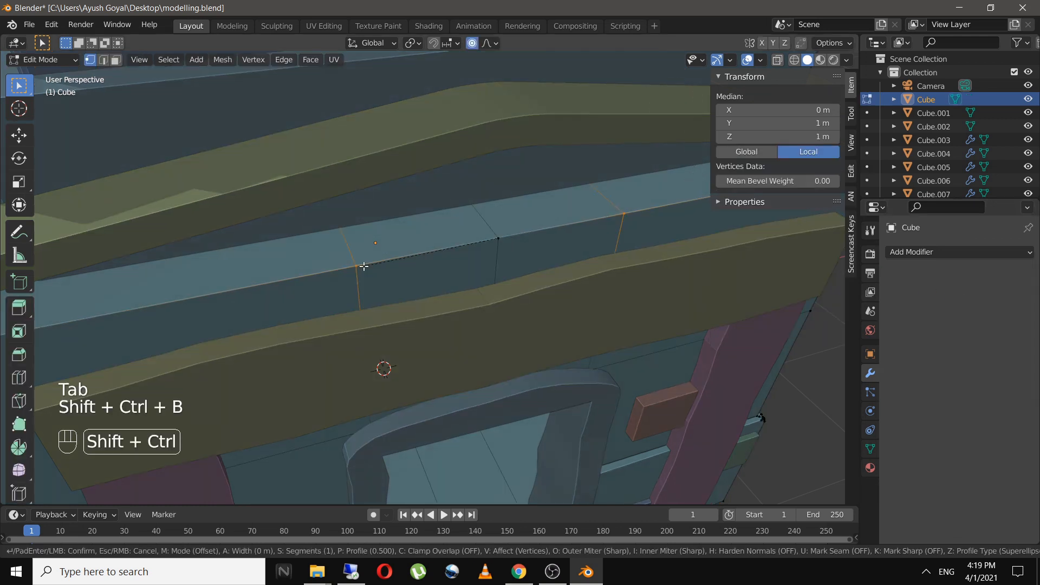
right_click(387, 282)
click(370, 272)
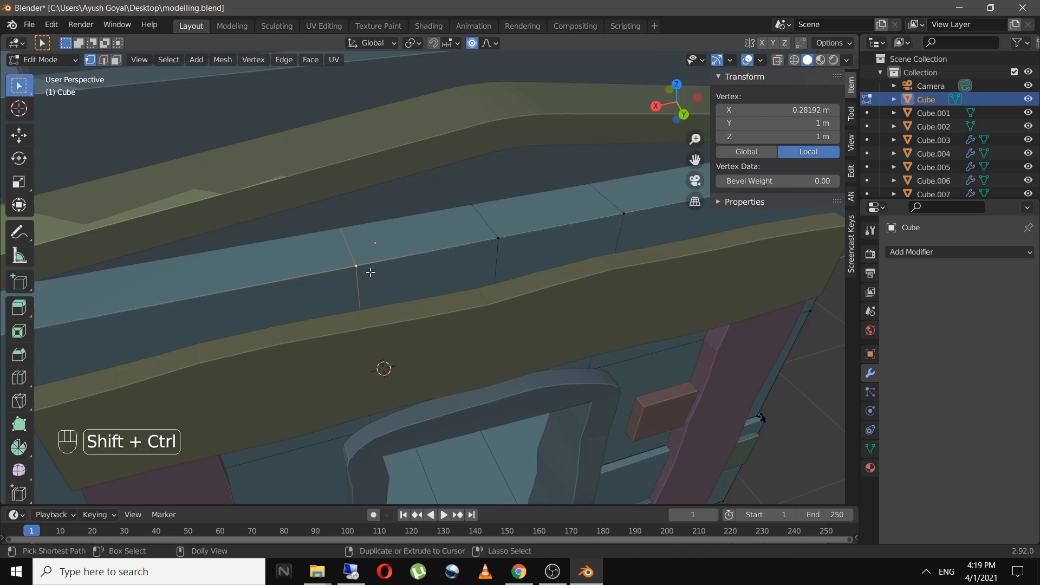
key(ctrl+shift+b)
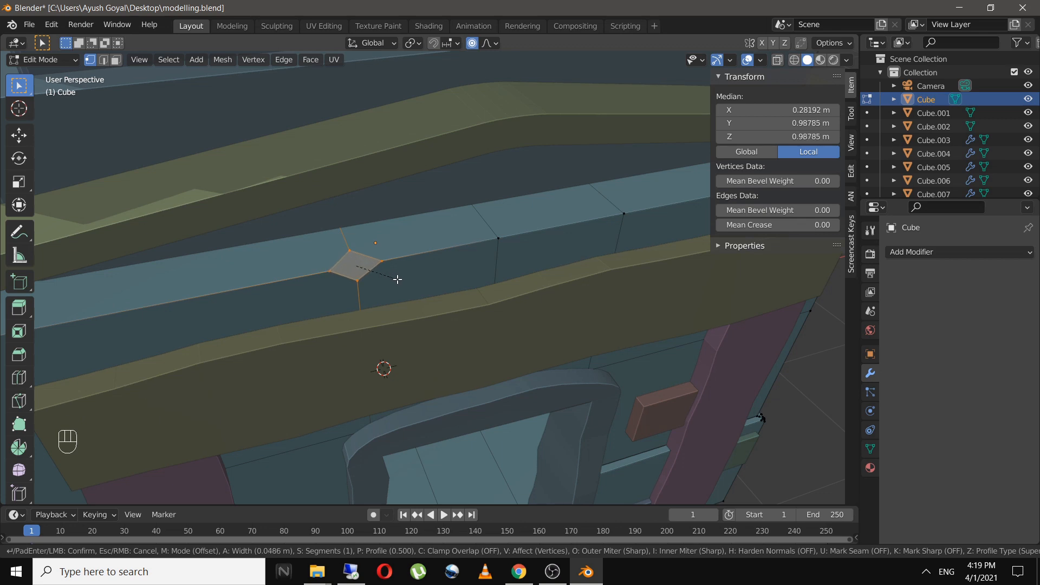
click(394, 279)
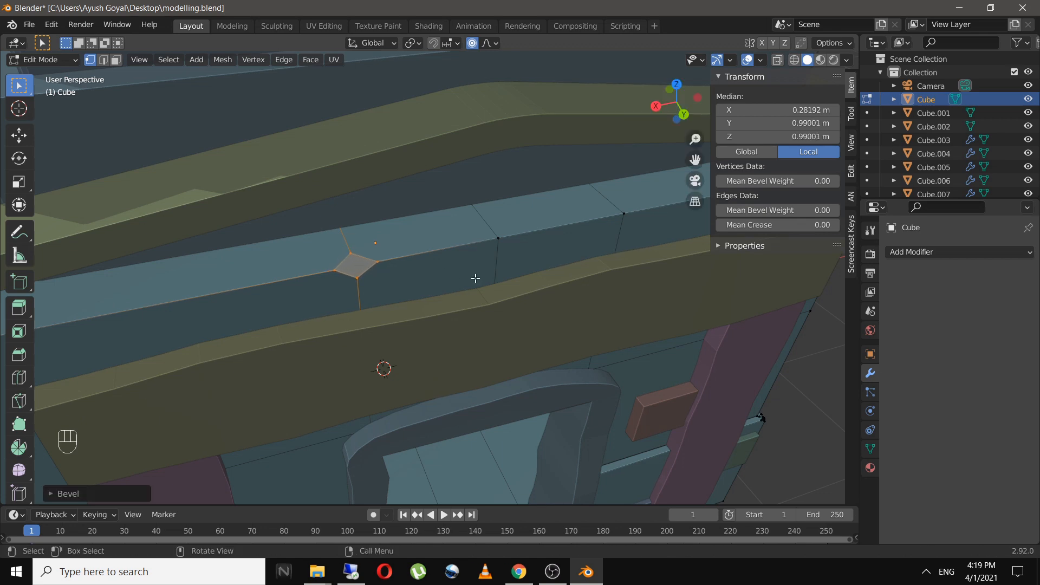
scroll(476, 278, down, 8)
key(Tab)
middle_drag(476, 291, 479, 381)
key(ctrl+s)
Push the brick between the door arch and negative-X pillar along Y to about 1.637 m and save the file
scroll(454, 372, up, 4)
scroll(480, 317, down, 3)
click(601, 366)
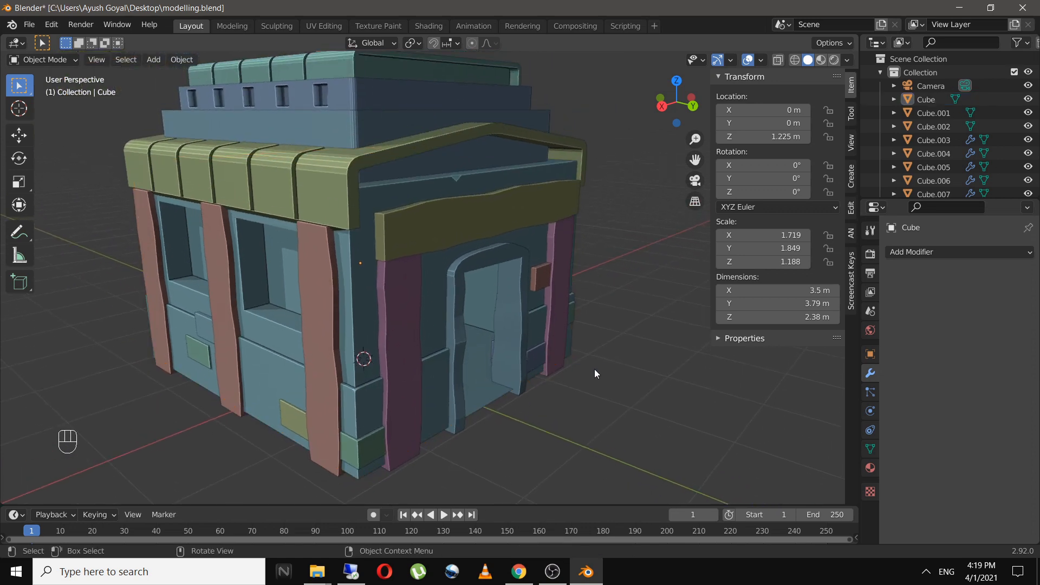
key(g)
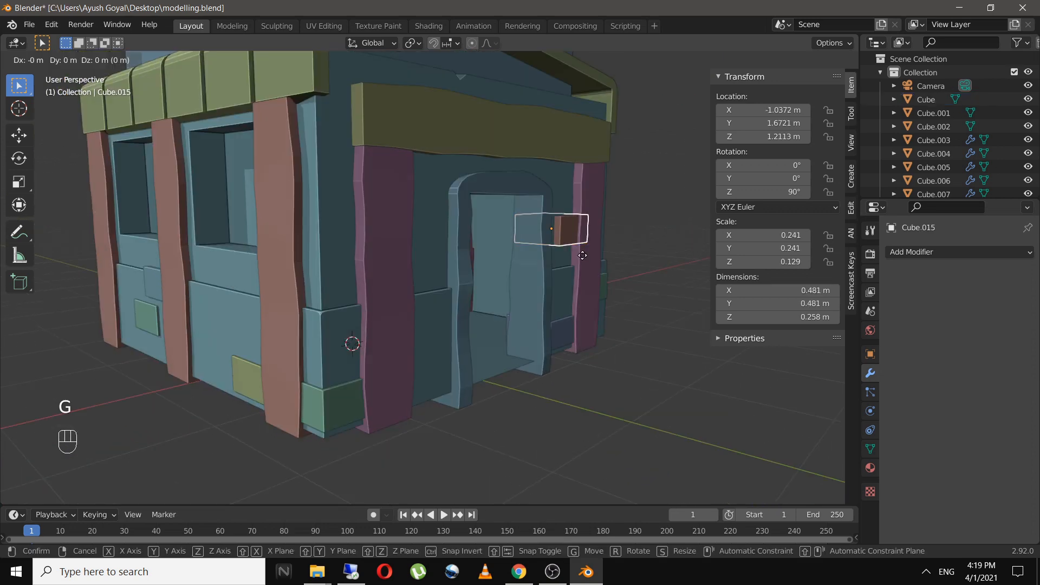
middle_drag(582, 255, 553, 257)
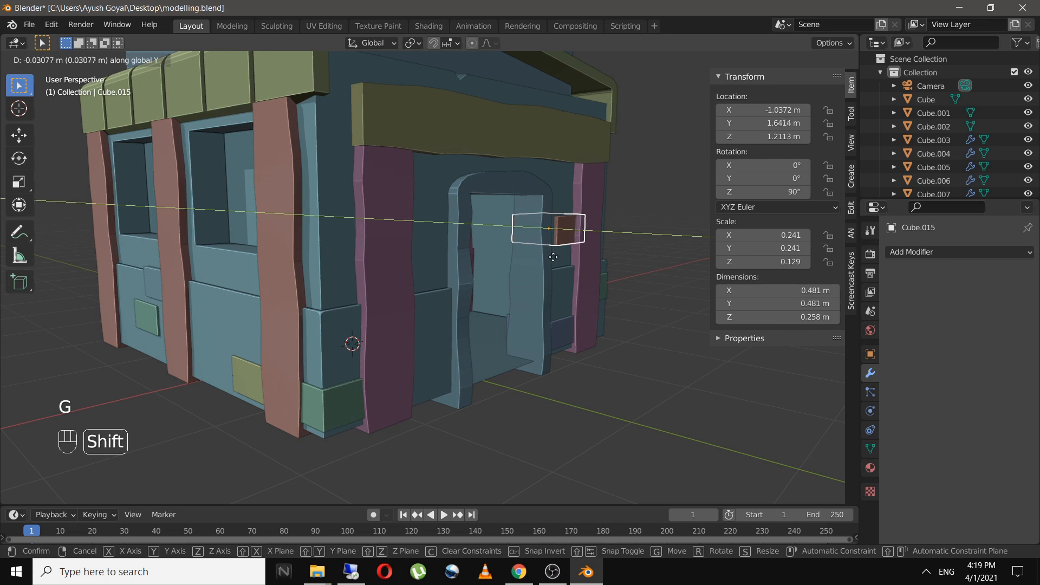
click(550, 258)
click(645, 320)
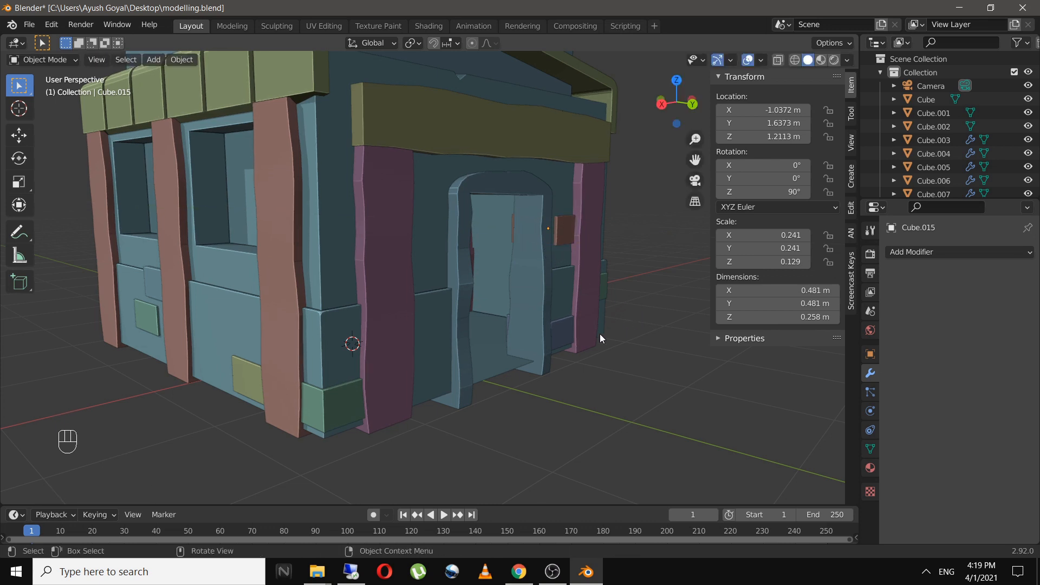
key(ctrl+s)
Add a ground plane scaled to about 18.6 m square and raise it about 0.125 m along Z
scroll(598, 336, down, 4)
shift+middle_drag(598, 337, 571, 341)
key(shift+a)
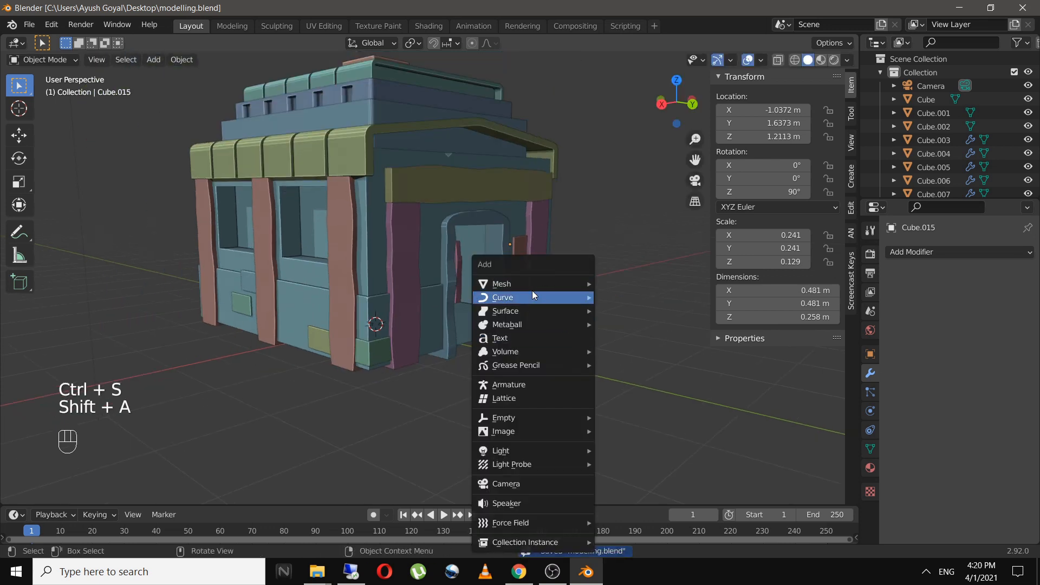
mouse_move(538, 285)
click(617, 284)
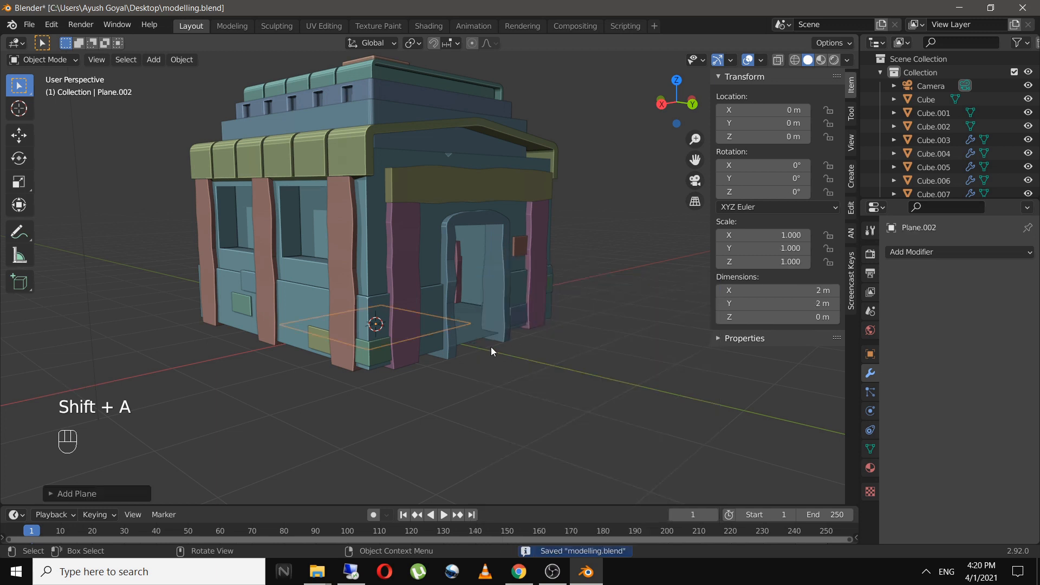
key(s)
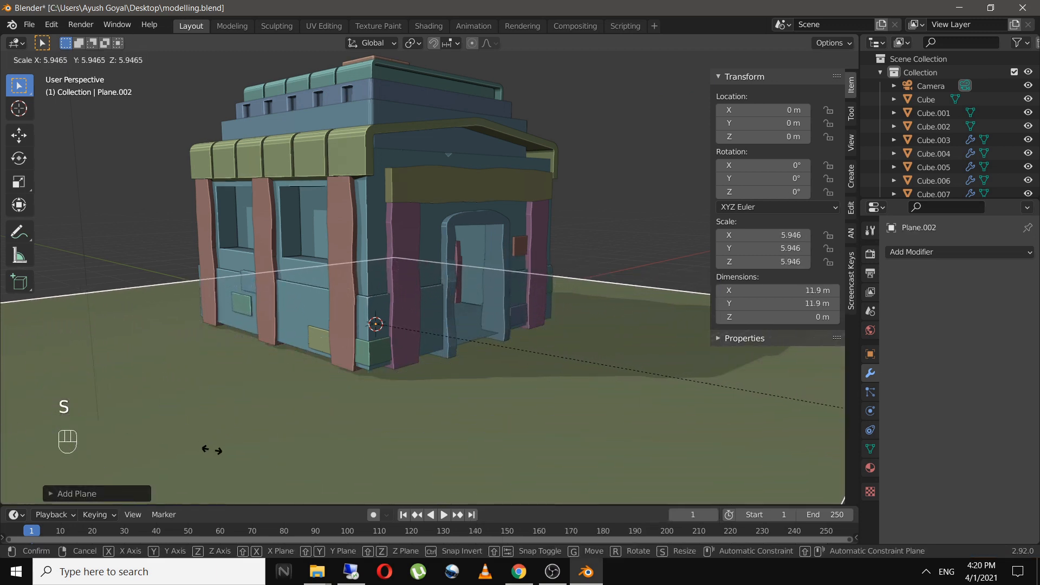
click(540, 61)
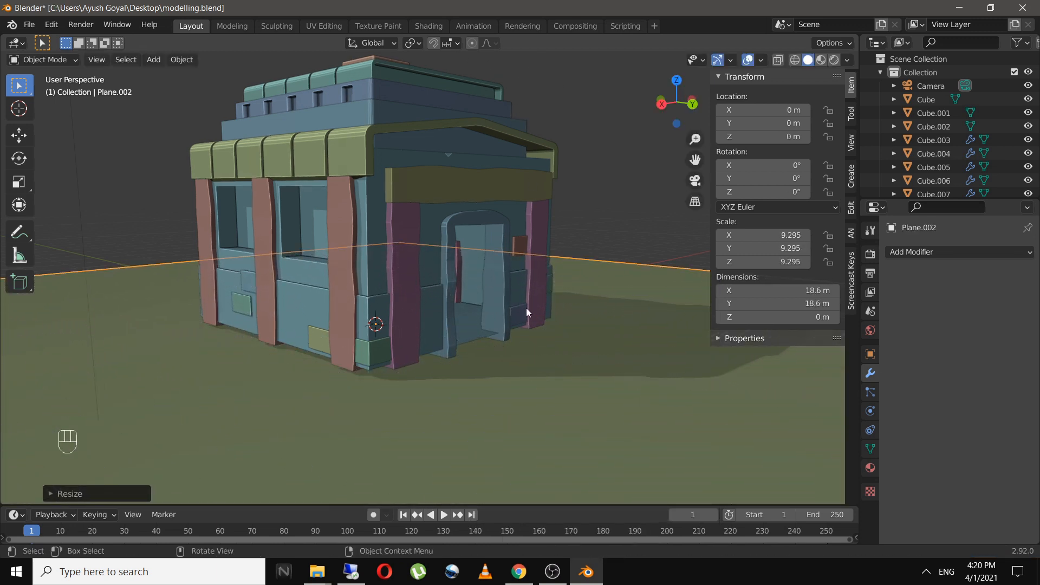
key(g)
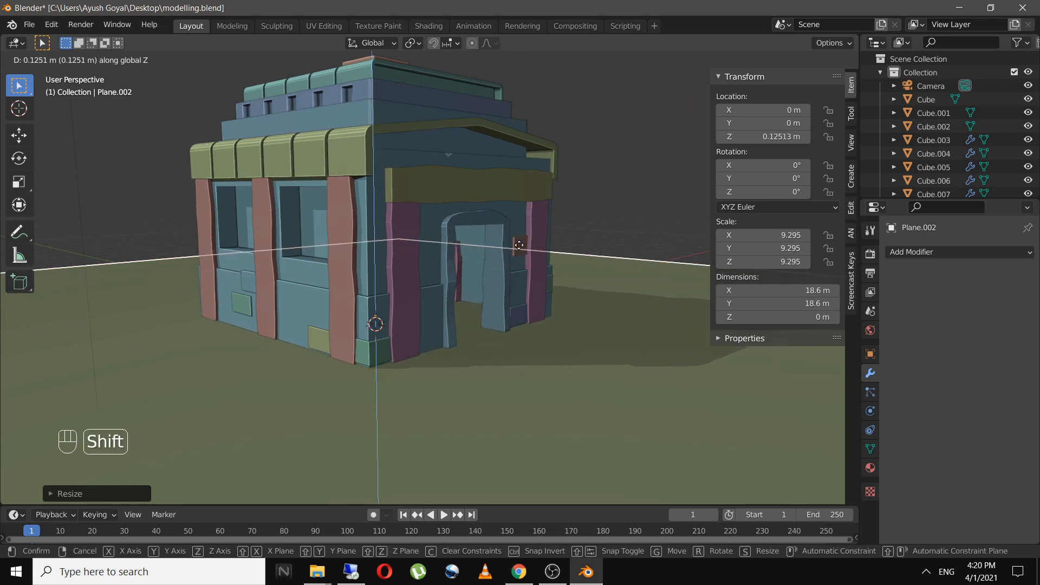
click(519, 245)
Move the front corner brick up along Z to about 0.646 m and save the file
shift+middle_drag(441, 342, 434, 262)
click(357, 242)
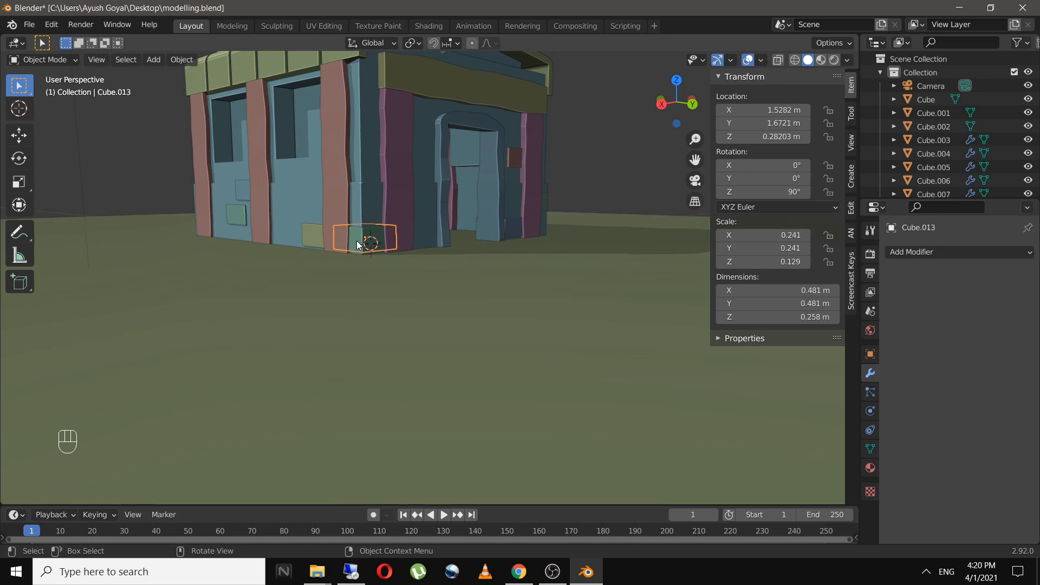
scroll(357, 243, up, 2)
shift+scroll(346, 268, up, 2)
key(g)
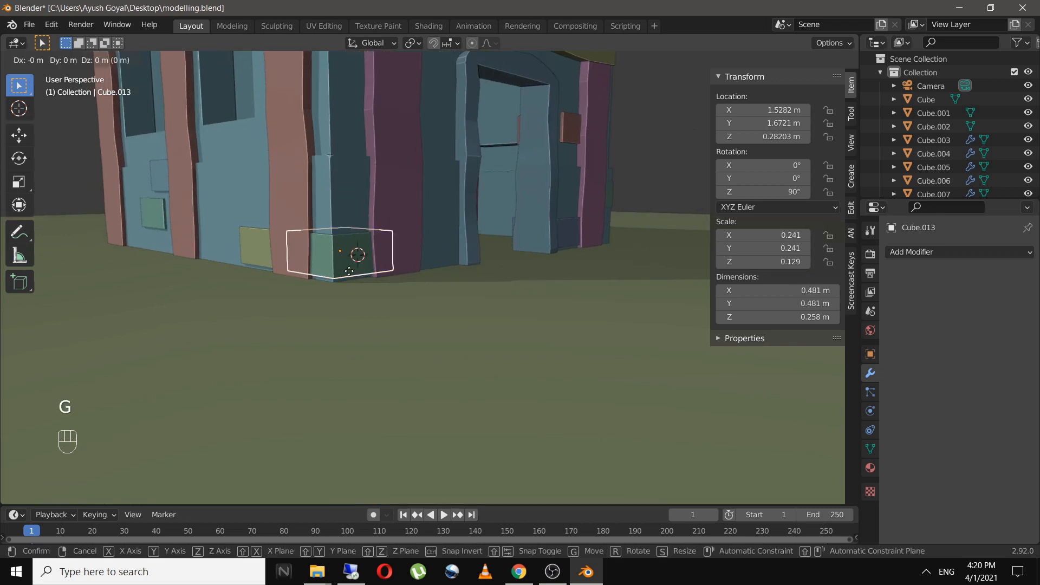
key(z)
click(228, 239)
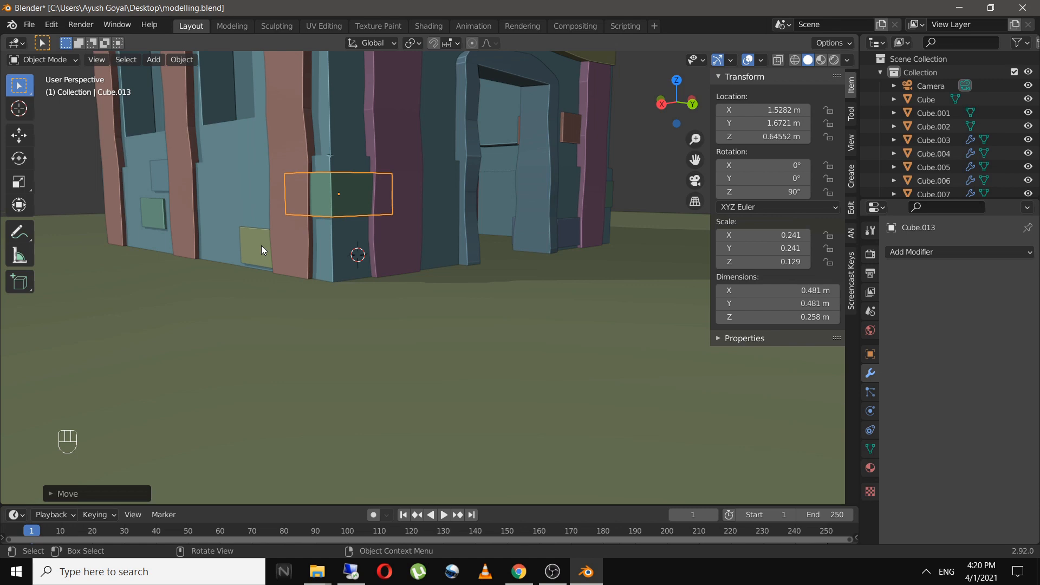
click(619, 165)
key(ctrl+s)
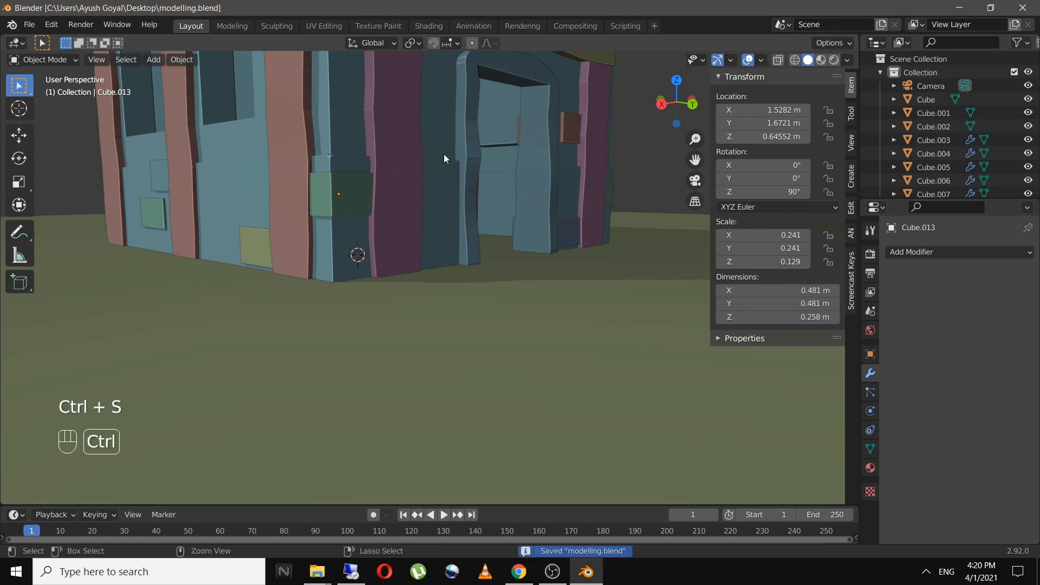
Duplicate a side-wall brick and move the copy up along Z to about 3.61 m, level with the chimney
scroll(423, 147, down, 6)
shift+middle_drag(394, 138, 365, 207)
click(273, 334)
key(KP_3)
key(shift+d)
key(z)
click(276, 152)
middle_drag(319, 163, 356, 195)
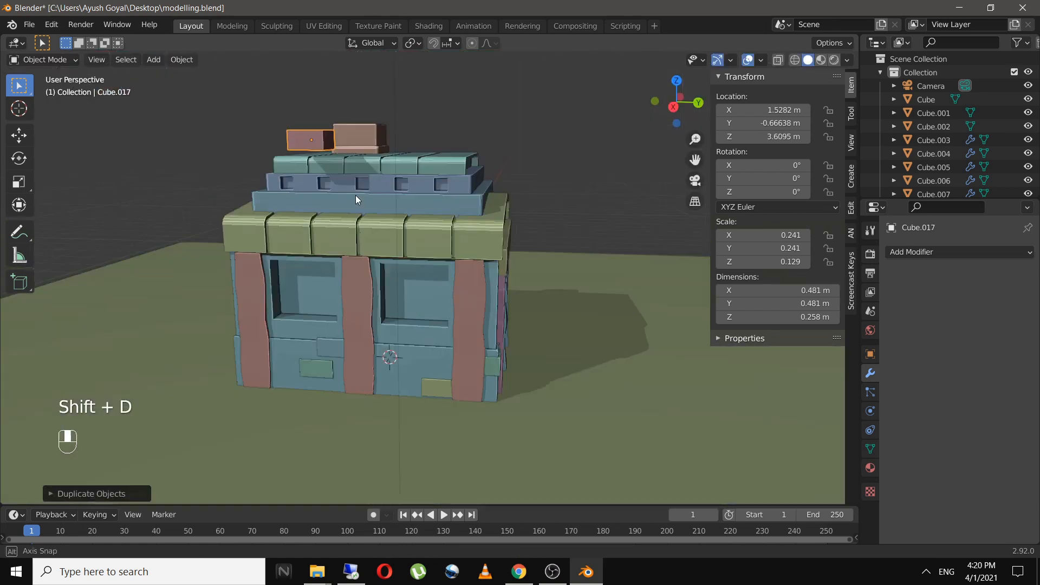
Thin the copied brick along X and slide it along X and Y towards the chimney
key(s)
key(x)
key(g)
key(x)
click(348, 313)
scroll(389, 285, up, 4)
key(g)
key(x)
key(y)
middle_drag(348, 312, 336, 296)
click(430, 307)
Position the thinned brick along X and Y at the chimney's side face, at about -0.475 m in Y
key(g)
key(x)
click(254, 332)
key(g)
key(x)
key(y)
click(219, 325)
middle_drag(179, 331, 221, 301)
Scale the chimney brick down to about 0.378 m wide and 0.202 m high, adjust it along X, and save the file
key(s)
click(509, 185)
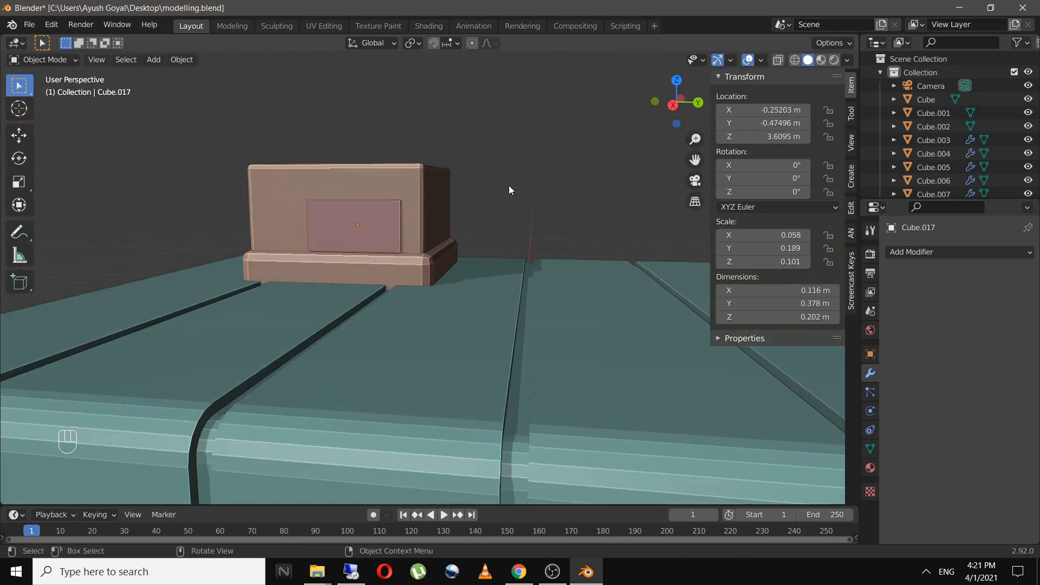
key(g)
key(x)
middle_drag(509, 186, 488, 242)
key(ctrl+s)
scroll(534, 244, down, 4)
click(538, 252)
key(ctrl+s)
Hide the sidebar and align the camera to a three-quarter view of the house from its front corner
key(n)
key(KP_7)
middle_drag(652, 333, 469, 244)
scroll(467, 317, up, 4)
middle_drag(467, 316, 503, 293)
click(653, 217)
middle_drag(573, 249, 568, 255)
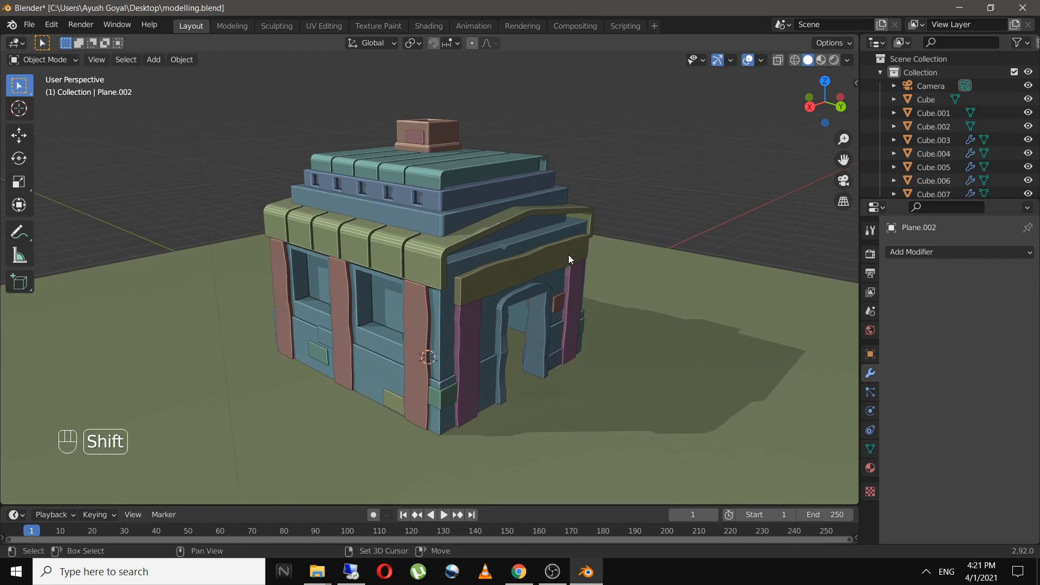
key(ctrl+alt+KP_0)
key(shift)
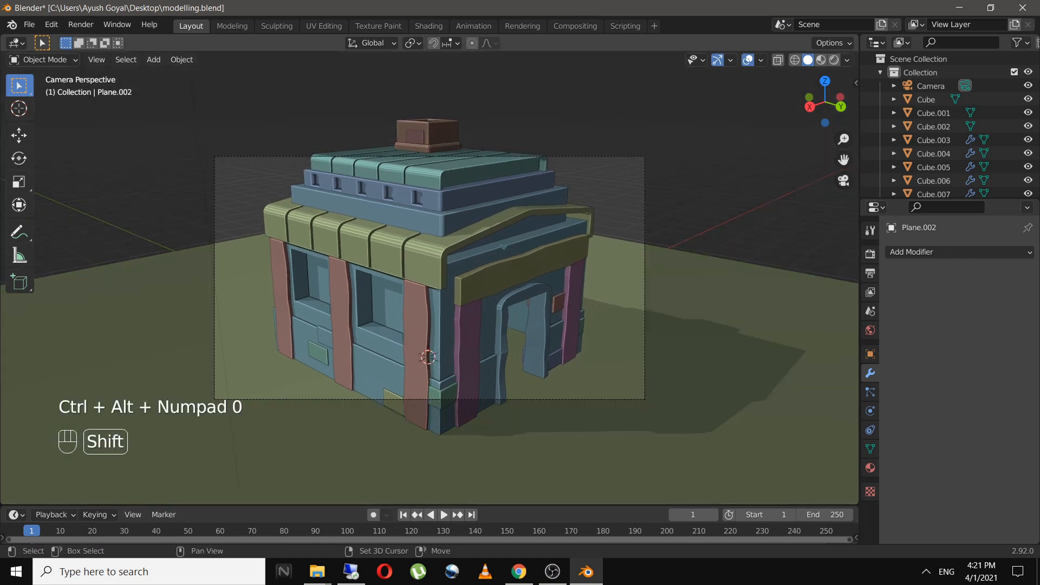
Fly the camera backward until the whole house and chimney fit inside the camera frame
key(shift+grave)
key(s)
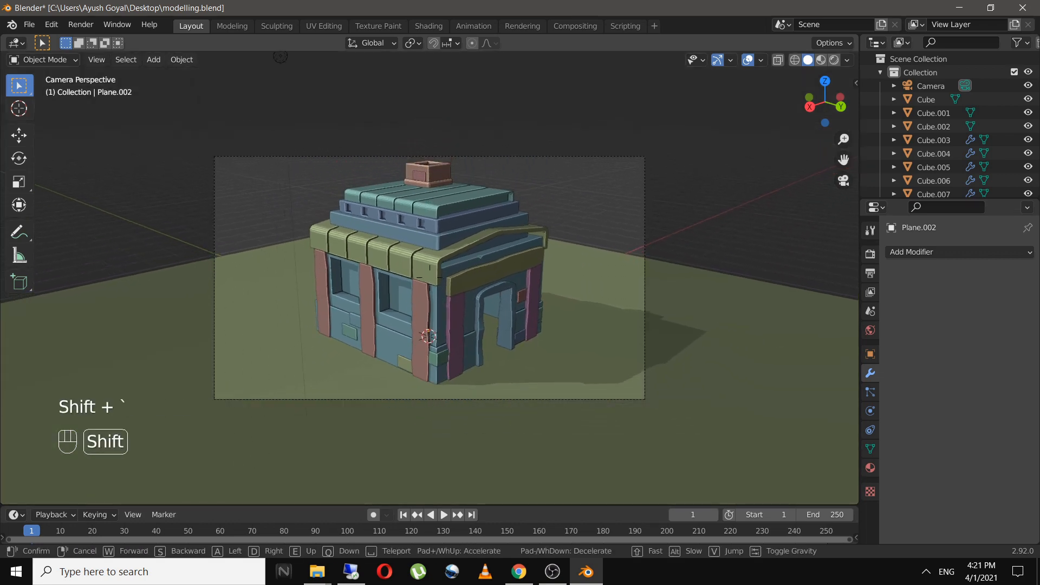
key(s)
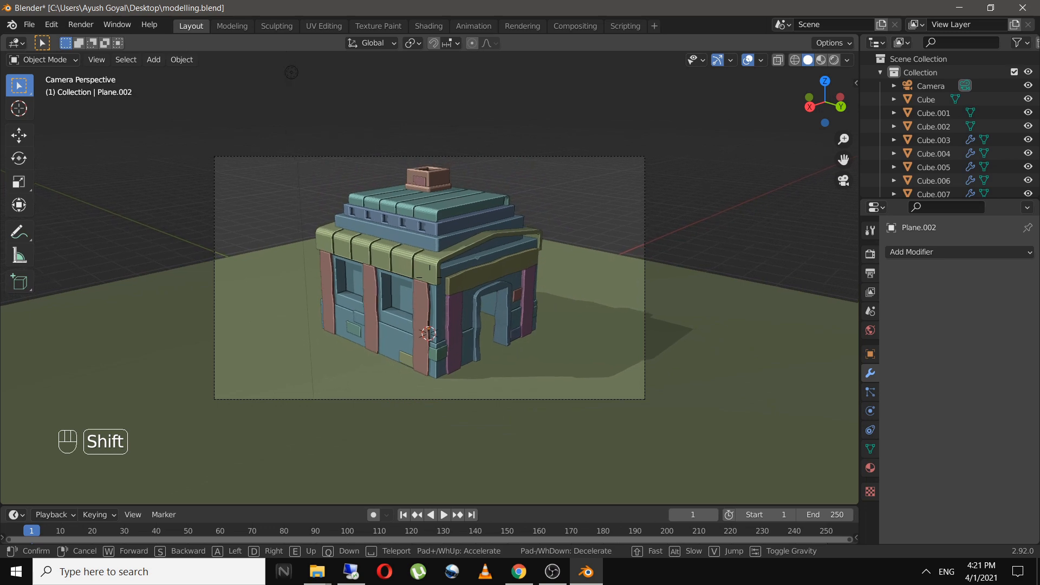
click(430, 277)
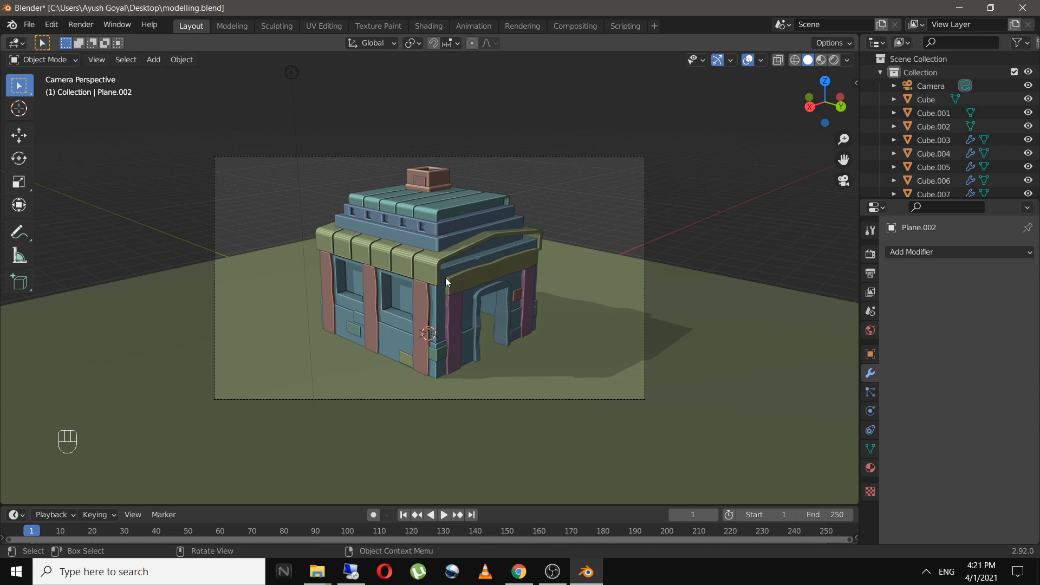
Rotate the ground plane about the Z axis until its far edge runs straight across the camera view, and save the file
key(ctrl+s)
click(725, 309)
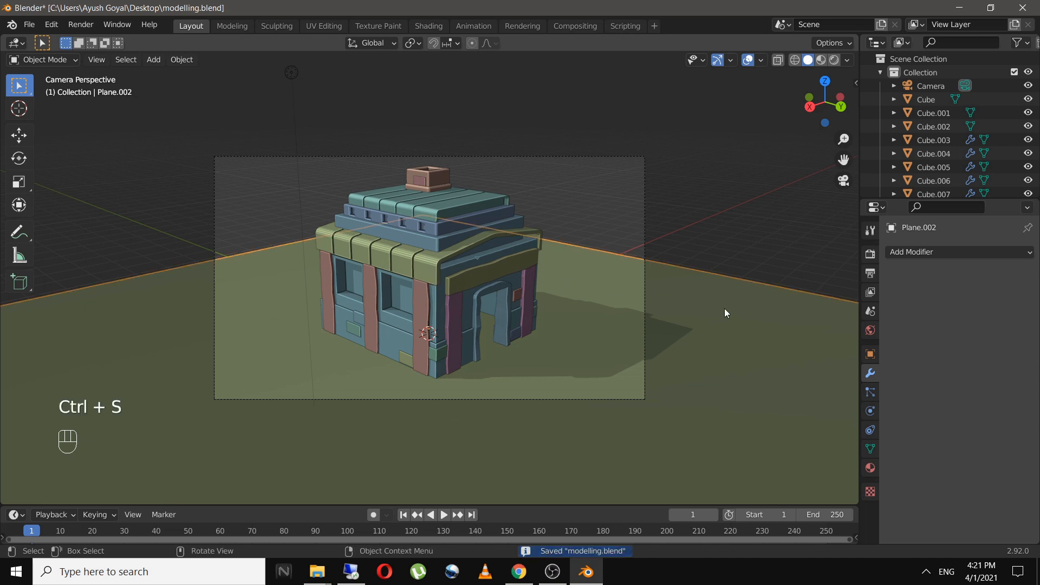
key(r)
key(z)
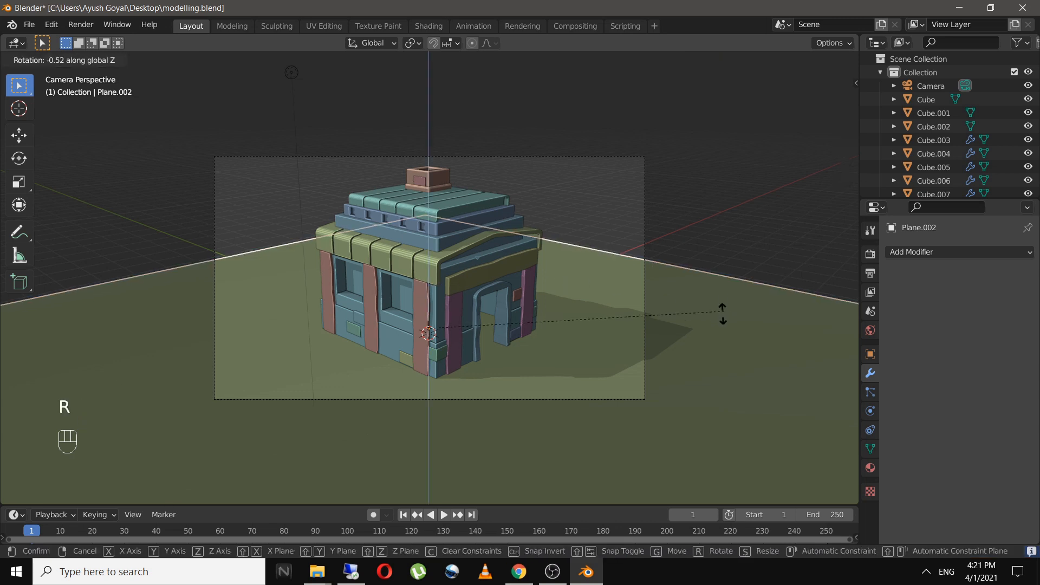
click(530, 425)
click(736, 220)
key(ctrl+s)
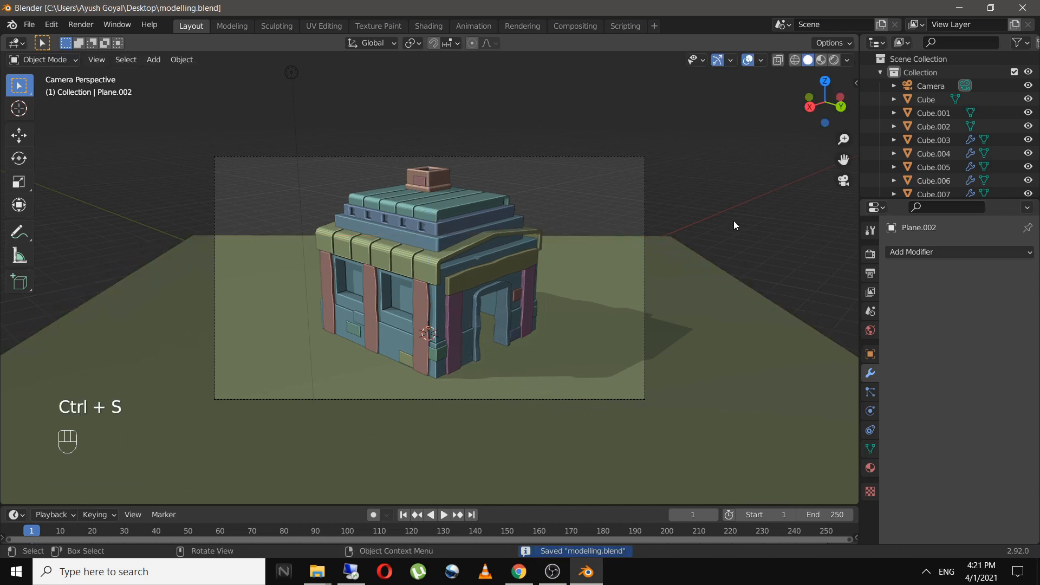
Extrude the ground plane's far edge behind the house upward into a tall backdrop wall
scroll(733, 220, down, 3)
middle_drag(733, 220, 596, 265)
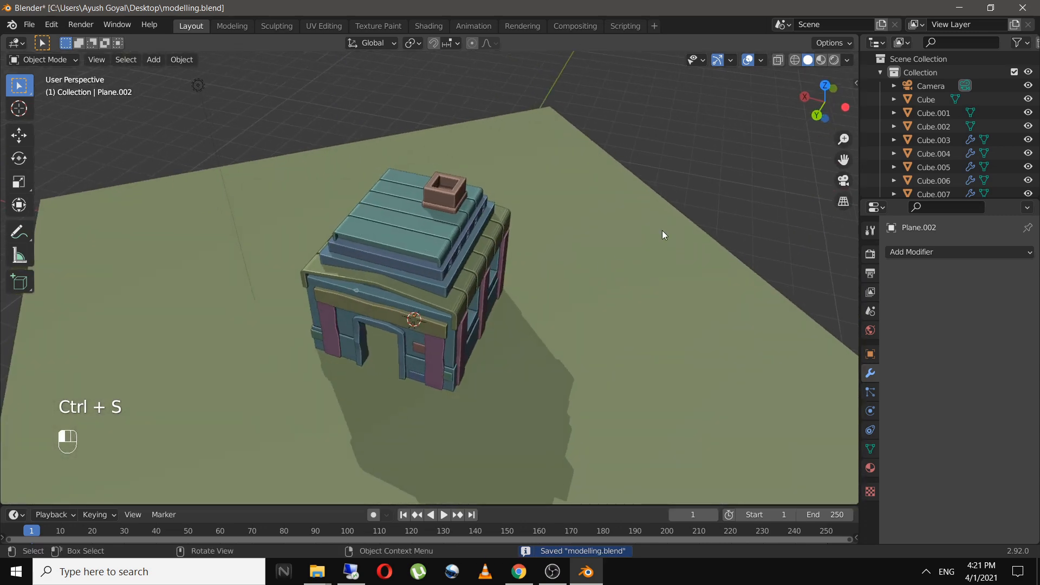
key(Tab)
click(694, 224)
shift+middle_drag(694, 224, 603, 212)
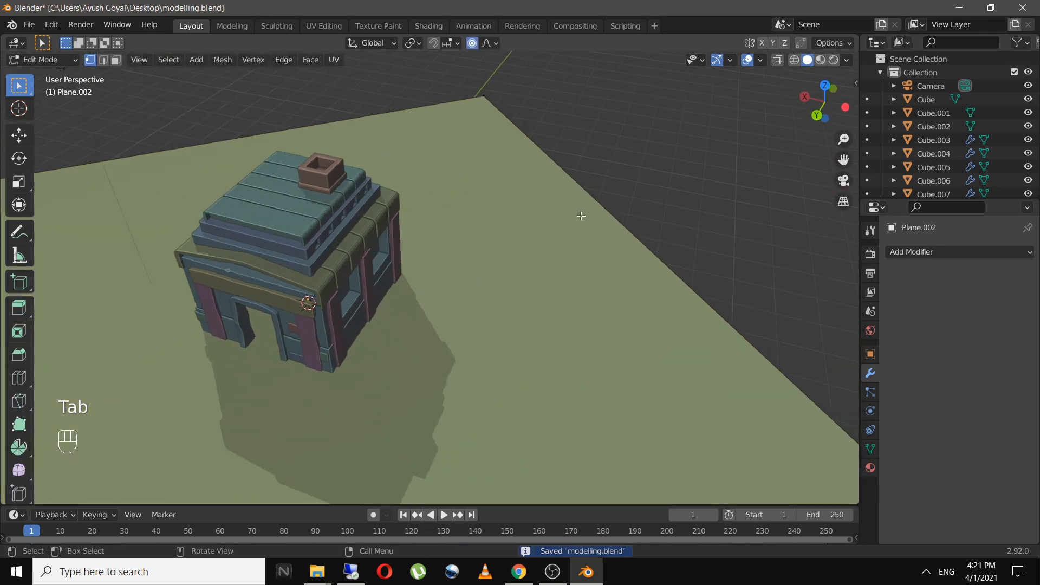
key(2)
scroll(592, 221, down, 3)
key(e)
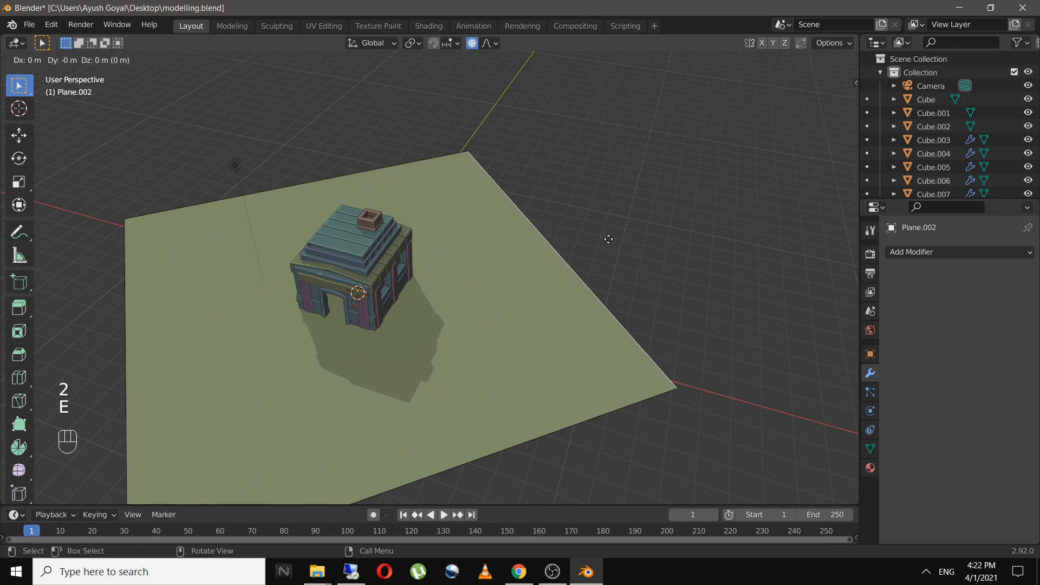
click(647, 498)
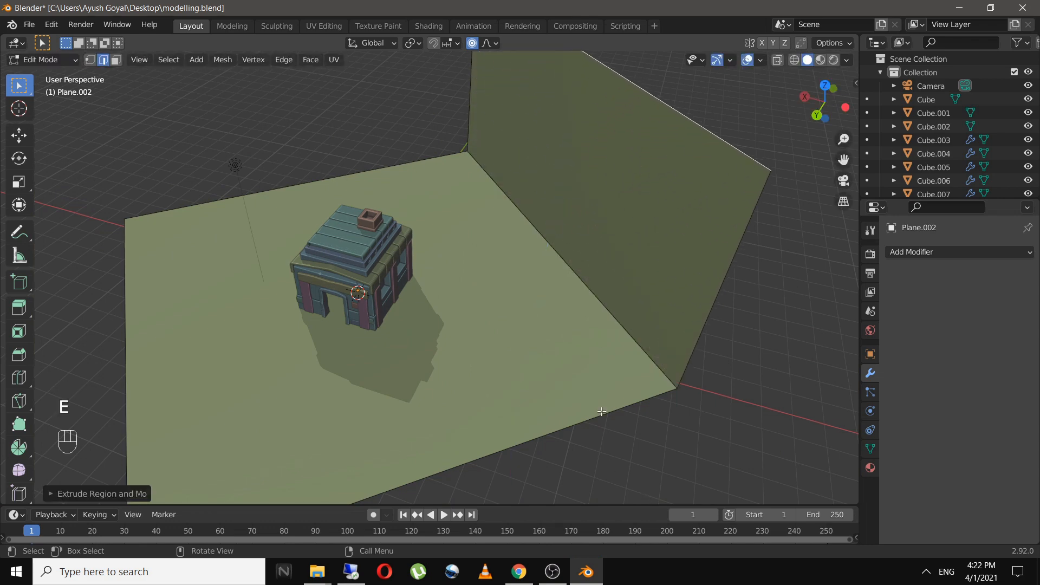
Bevel the crease between ground and backdrop wall with 13 segments and a width of about 0.366 m
click(620, 356)
middle_drag(620, 355, 650, 359)
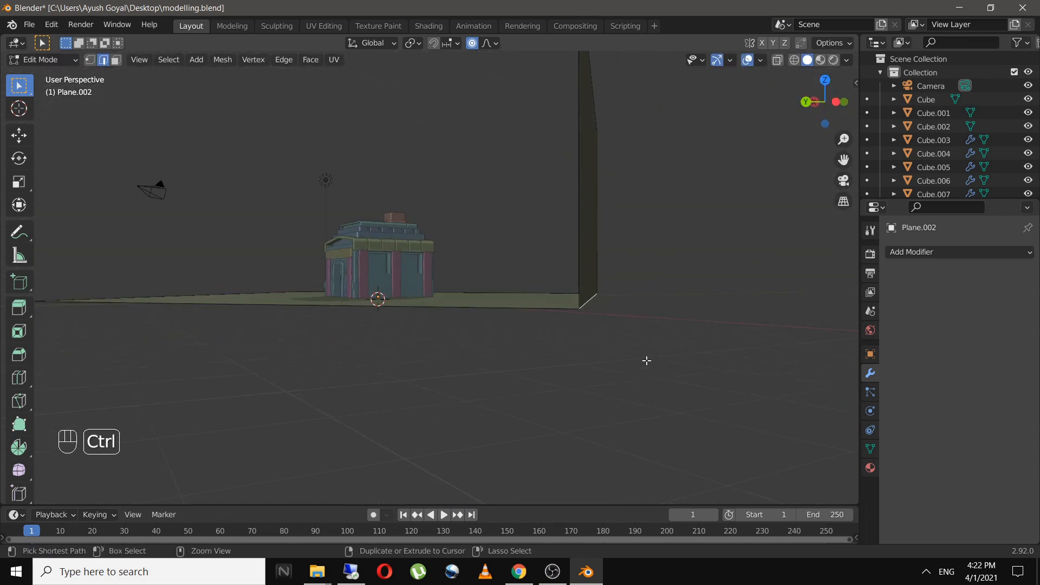
key(ctrl+b)
scroll(692, 393, up, 6)
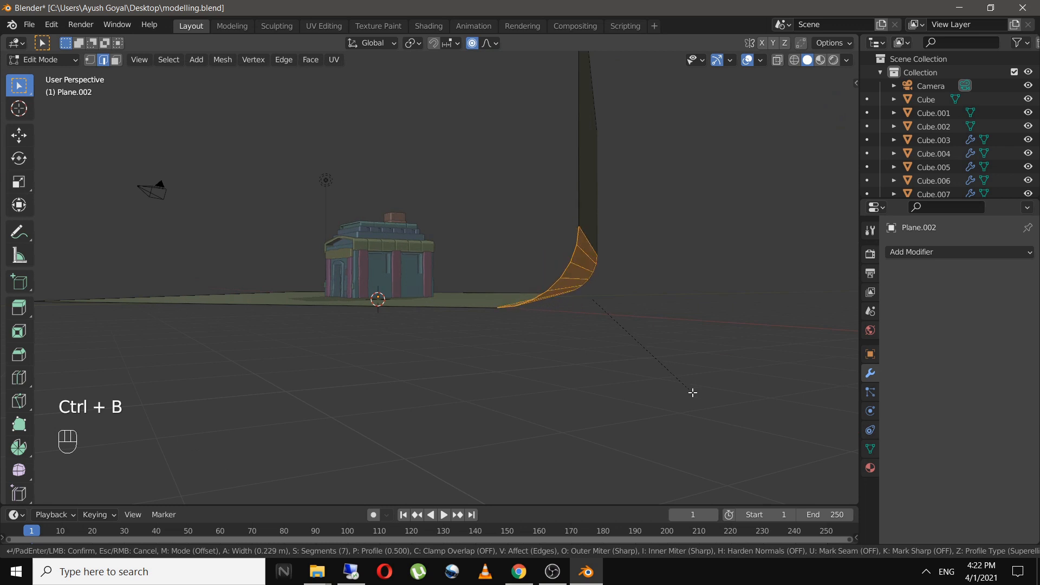
click(720, 409)
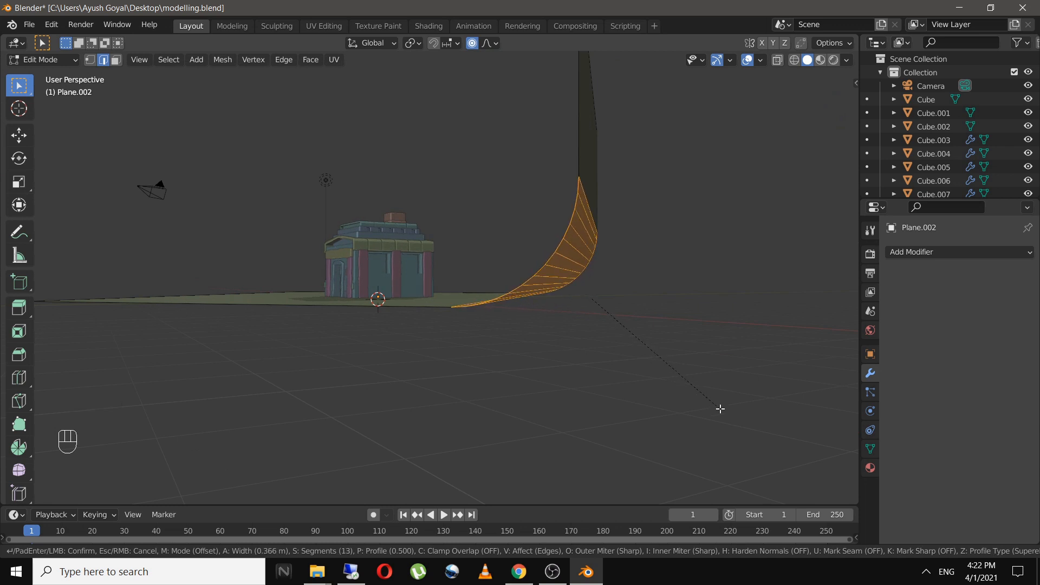
key(Tab)
Shade the curved backdrop smooth with Auto Smooth enabled, return to the camera view and save the file
right_click(559, 252)
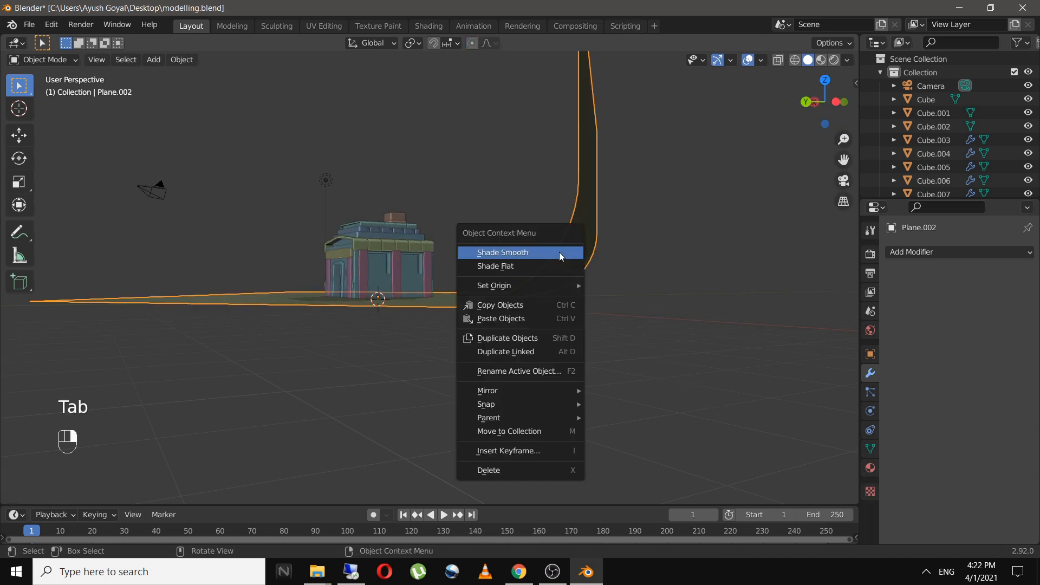
click(560, 255)
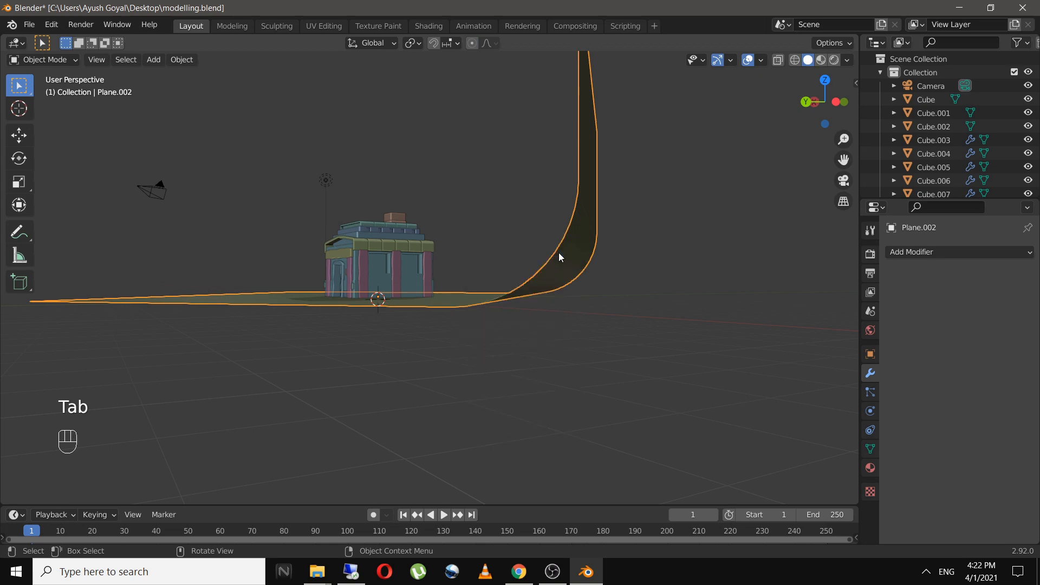
click(871, 449)
click(946, 504)
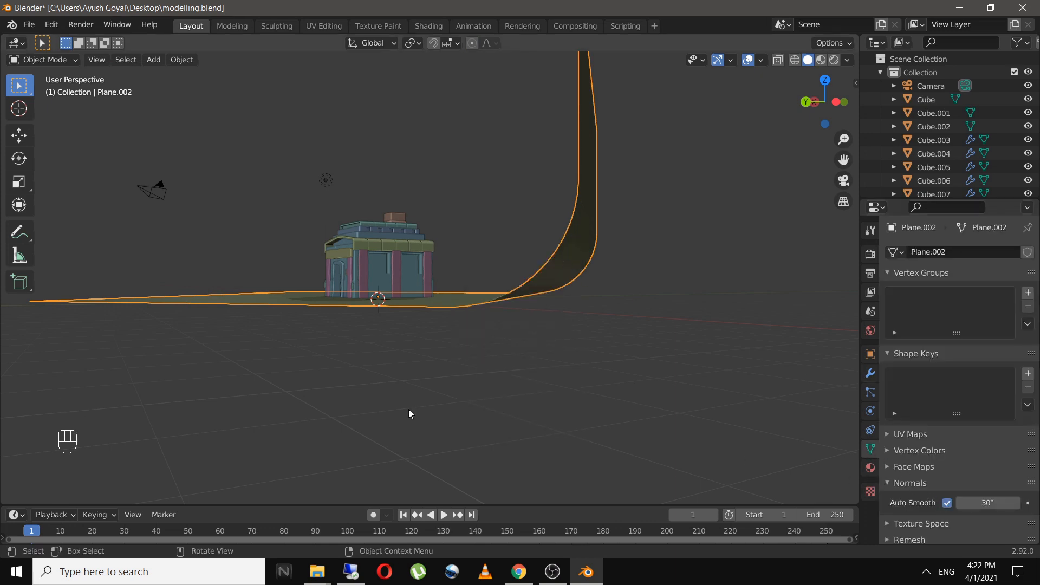
middle_drag(409, 411, 621, 443)
key(ctrl+s)
key(KP_0)
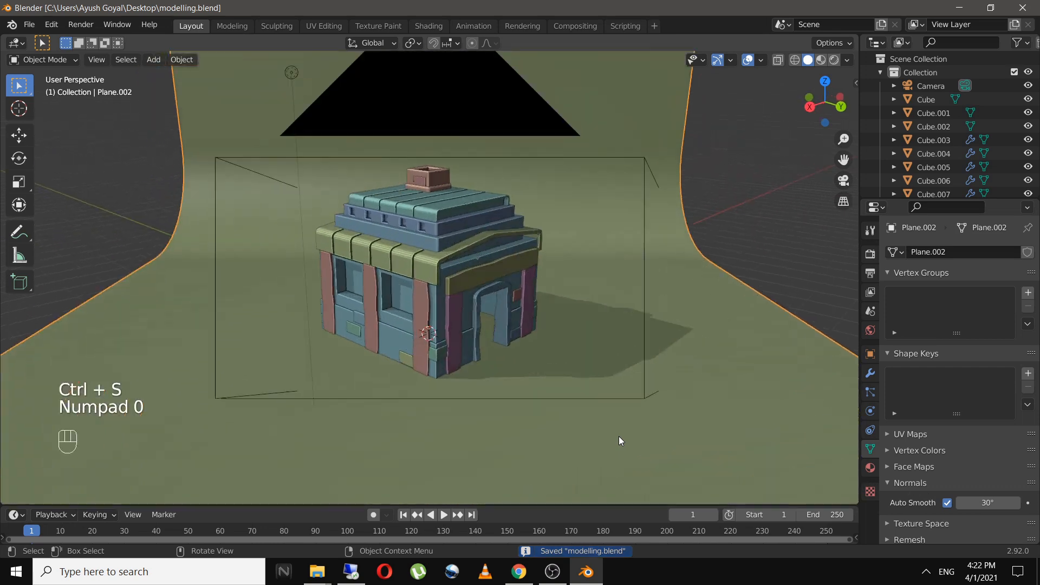
scroll(619, 436, up, 2)
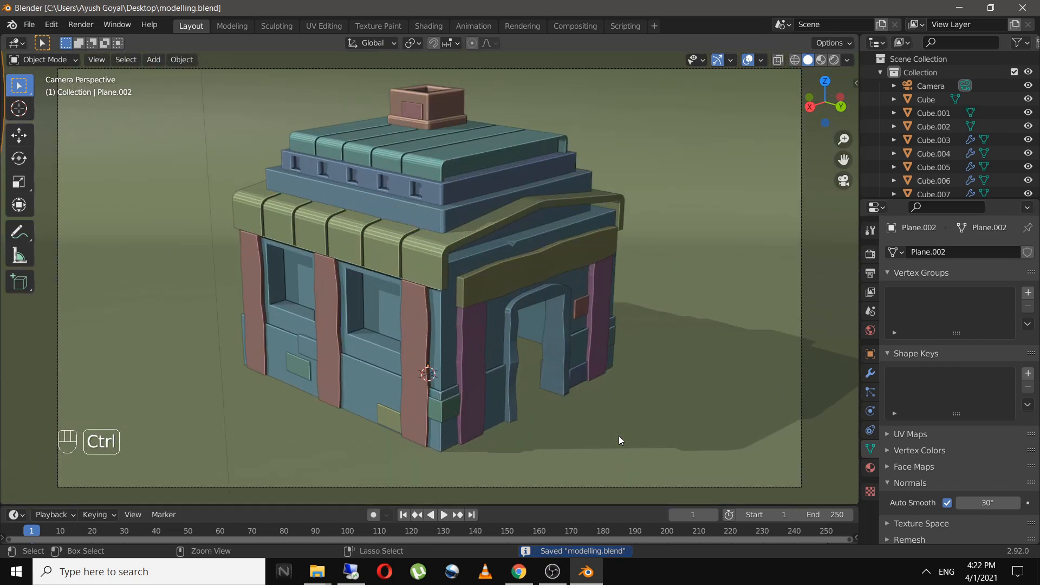
key(ctrl+s)
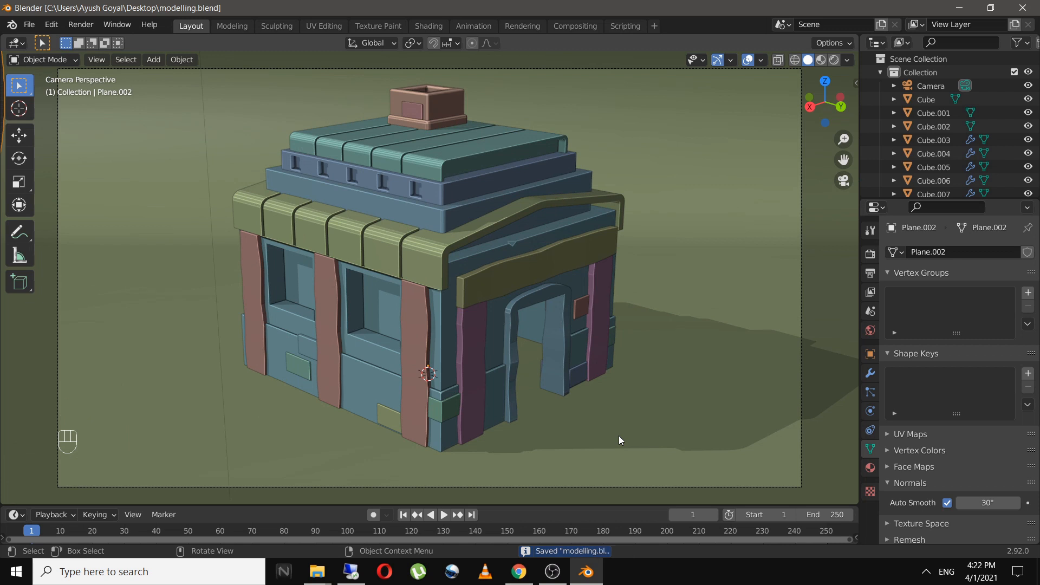
Show the scene in rendered shading and, seen from the top, move the point light closer to the camera
click(871, 468)
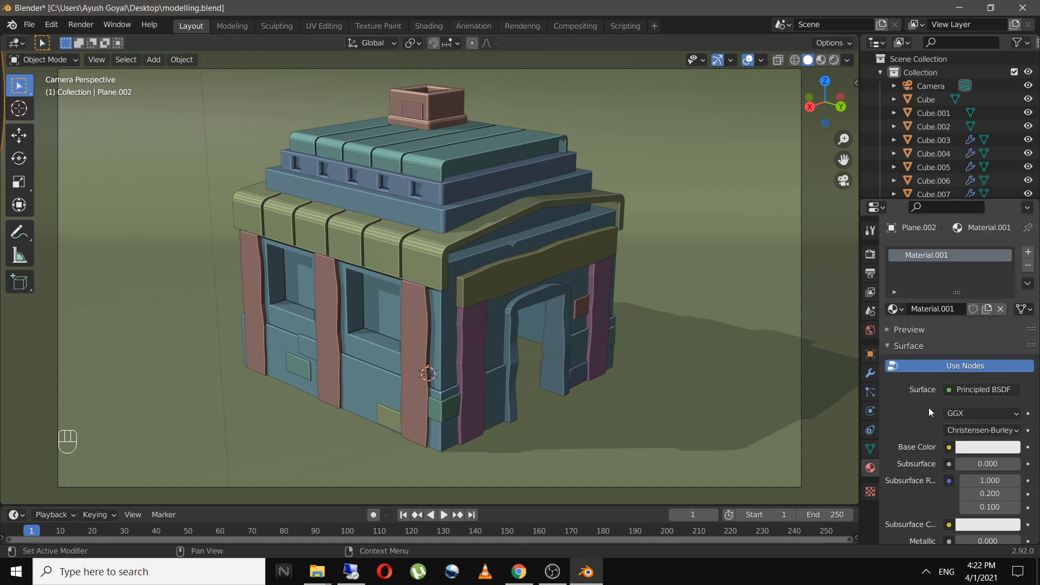
click(834, 60)
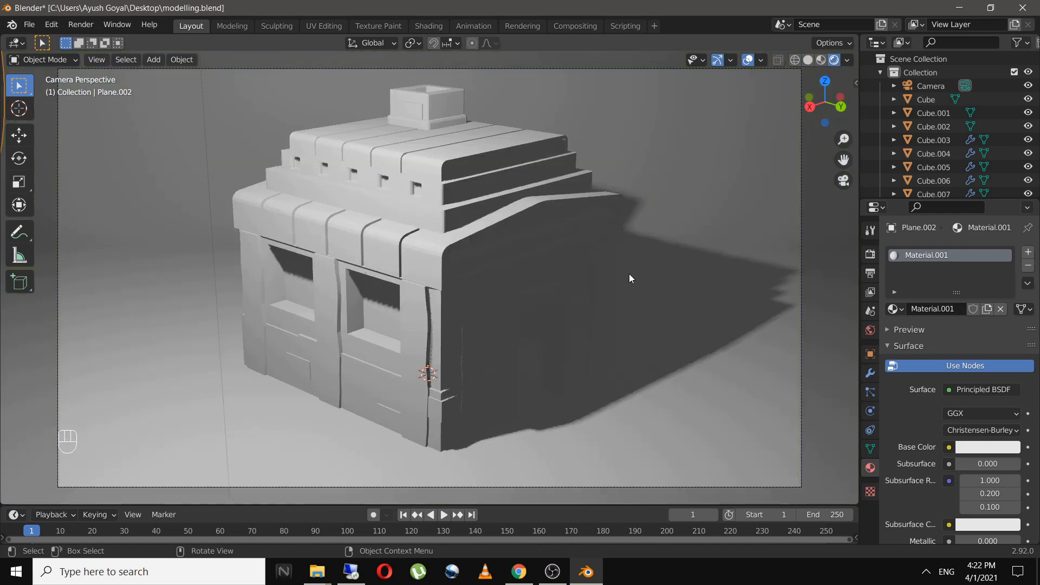
scroll(638, 313, down, 3)
middle_drag(637, 313, 541, 330)
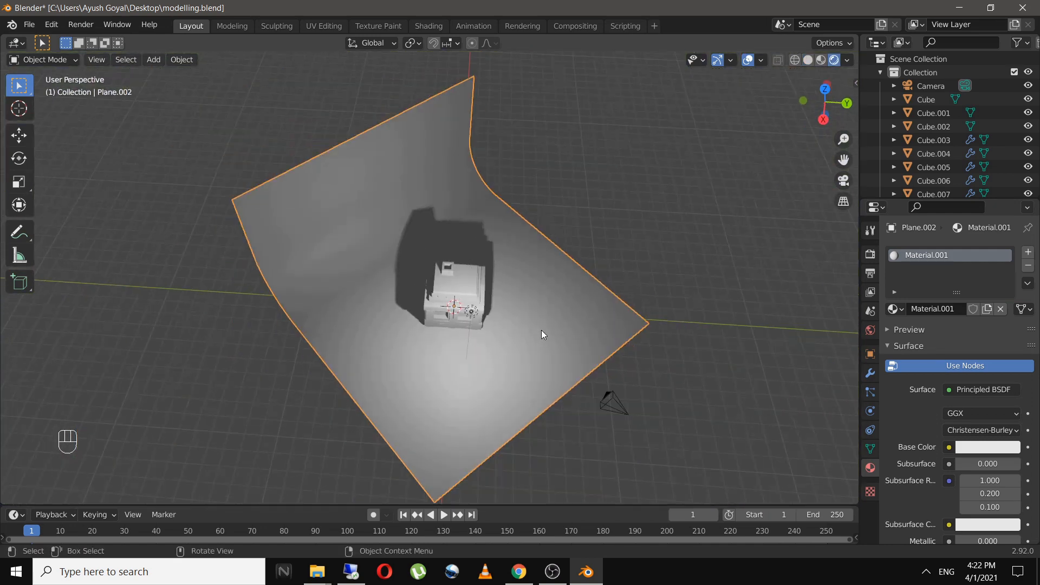
key(KP_7)
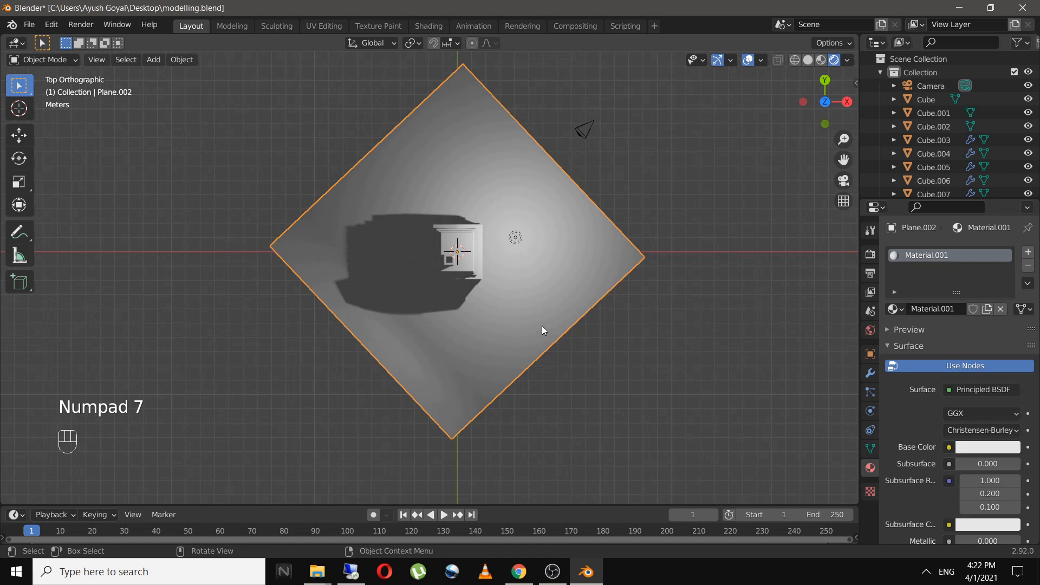
key(g)
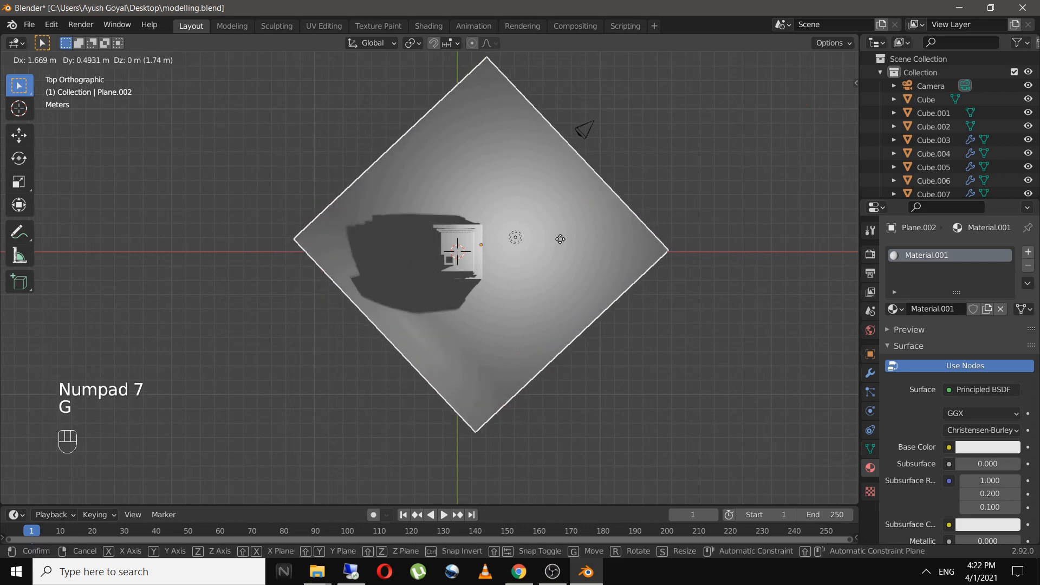
right_click(521, 235)
click(519, 235)
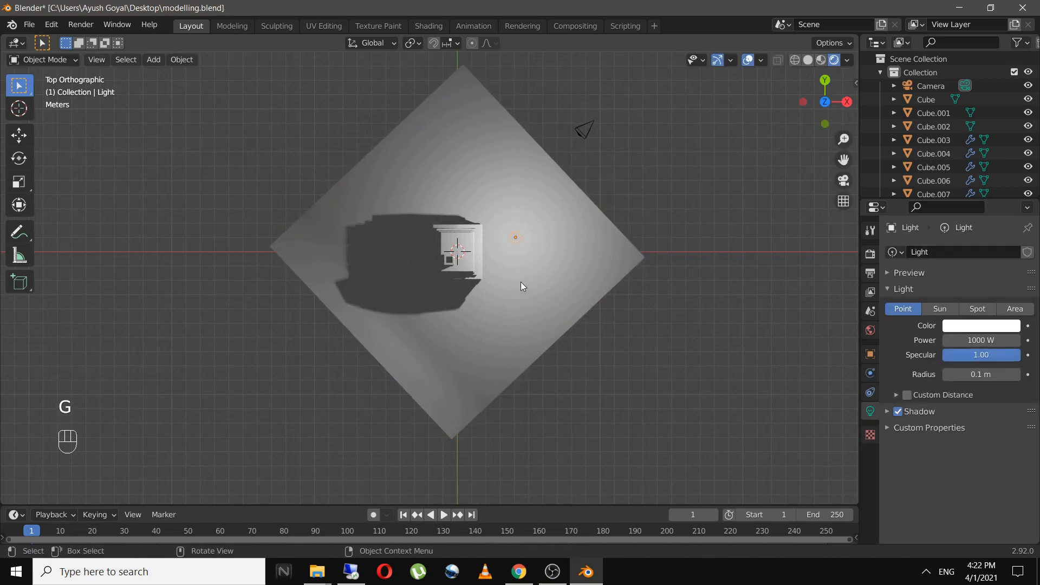
key(g)
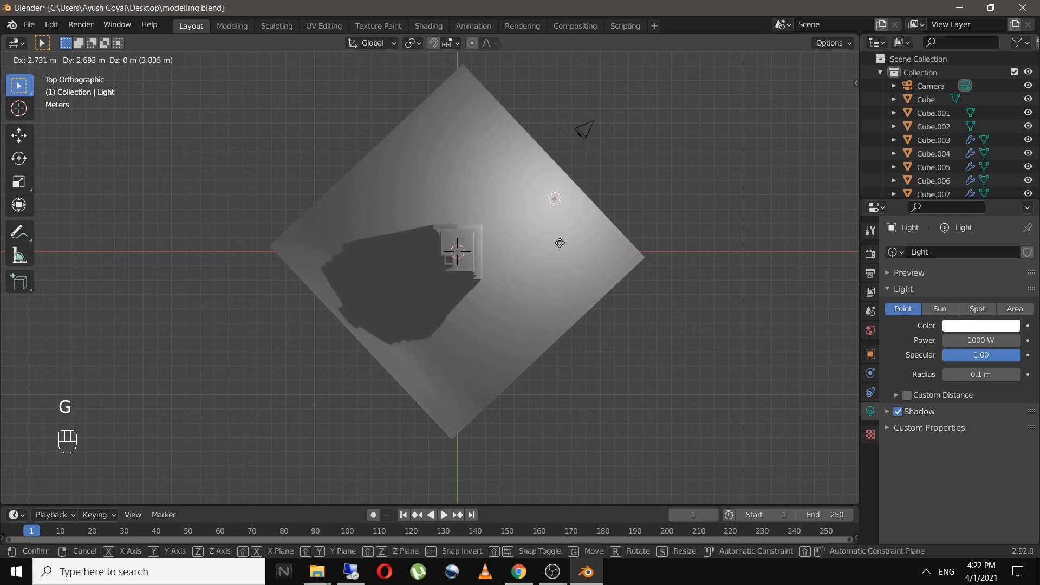
click(544, 249)
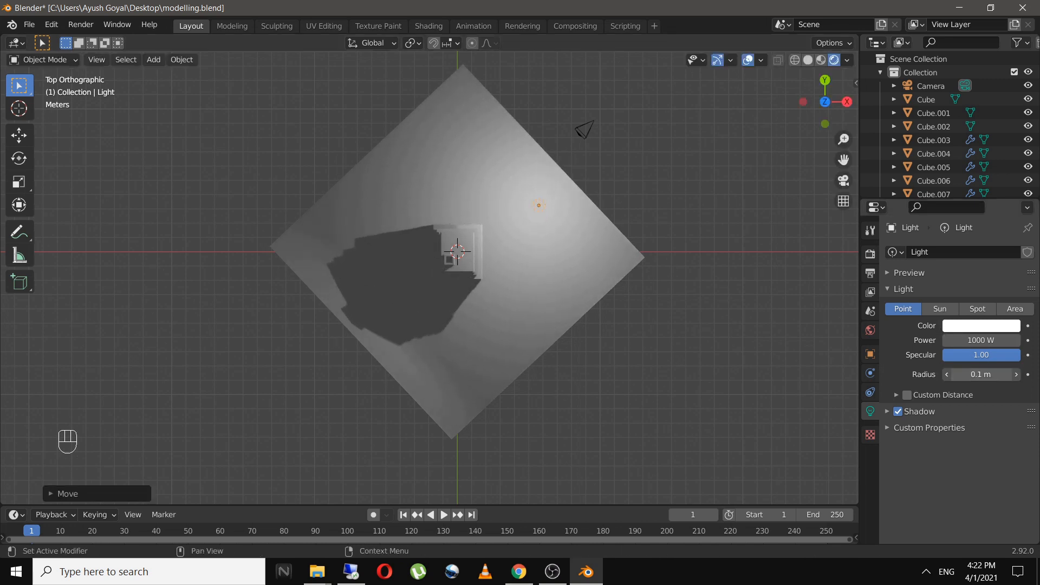
Set the point light's radius to 3 m and shift it slightly in the negative Y direction
click(988, 373)
text(3)
key(Return)
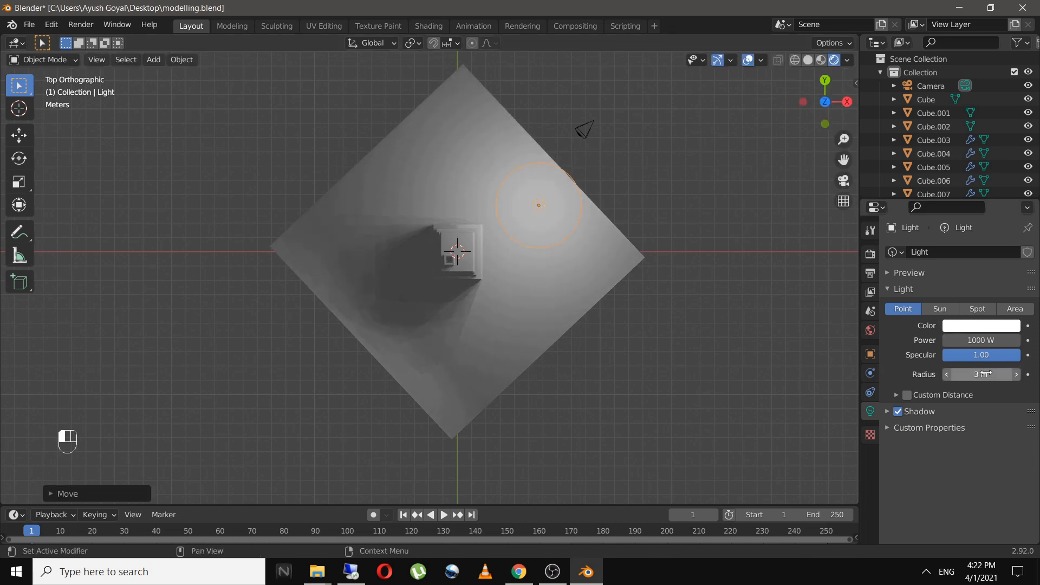
key(g)
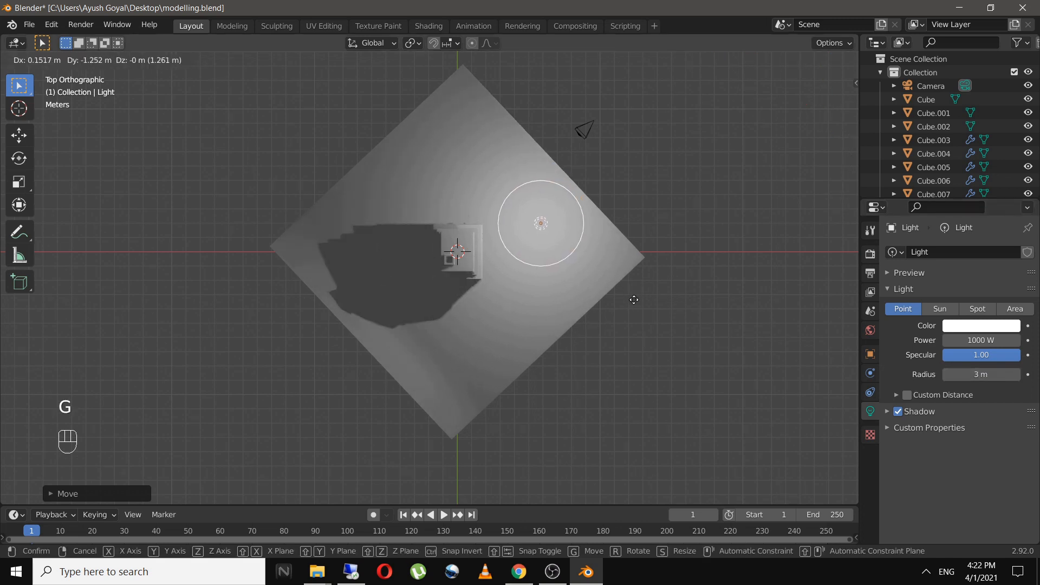
click(634, 296)
Set the render engine to Cycles and its device to GPU Compute
click(871, 254)
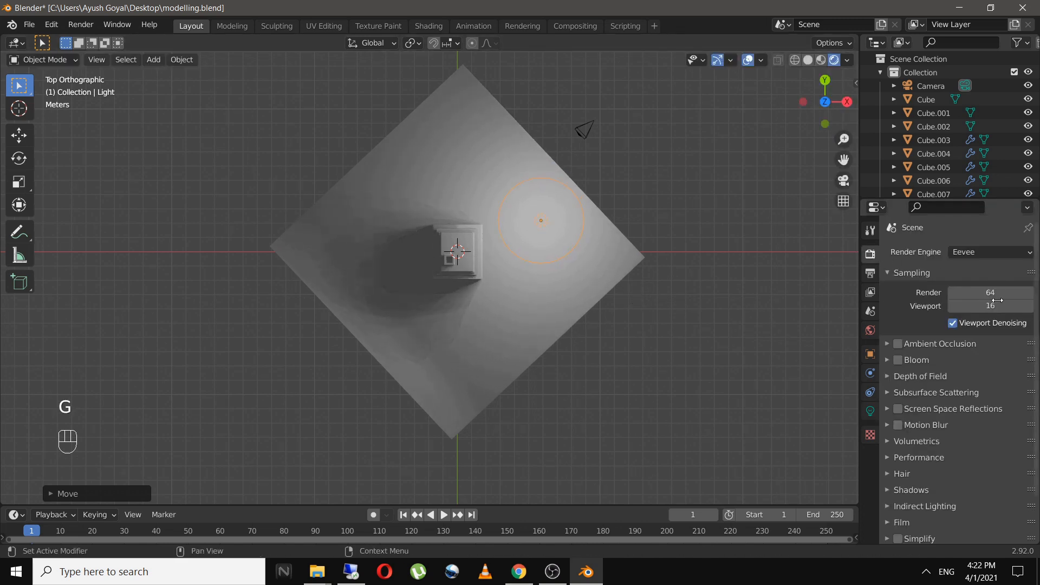
click(995, 252)
click(980, 302)
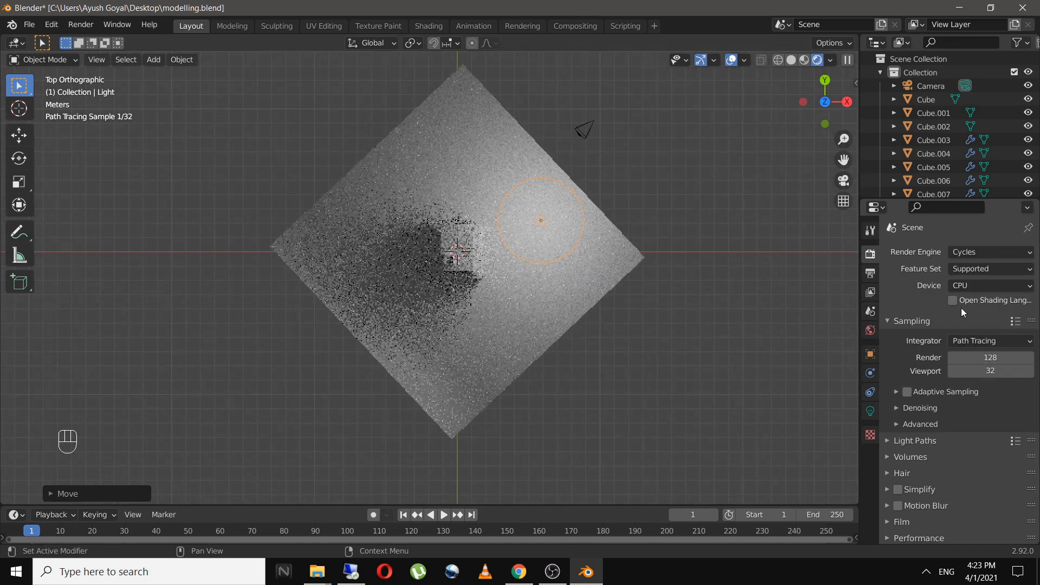
click(965, 286)
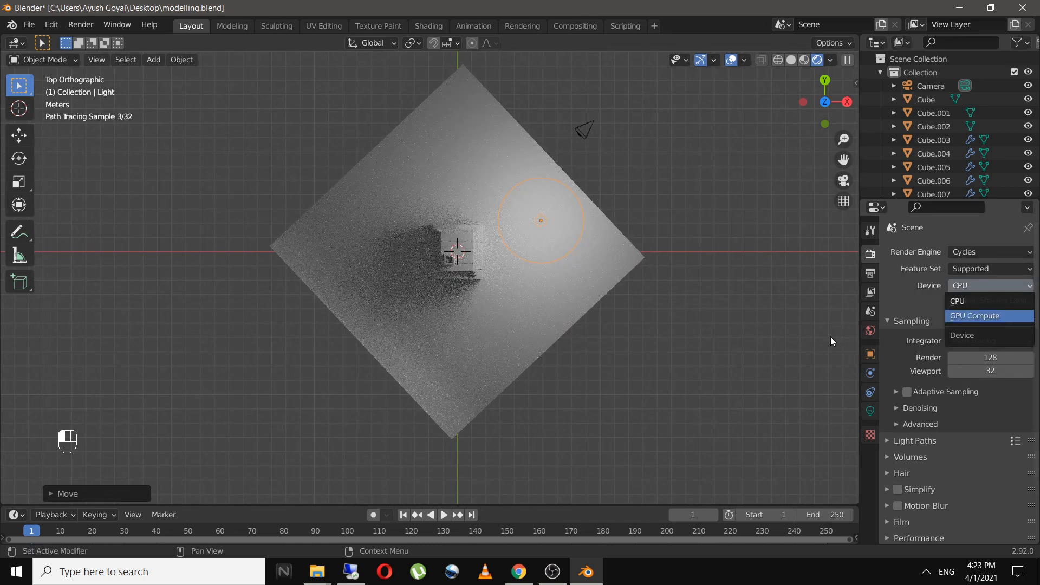
key(Return)
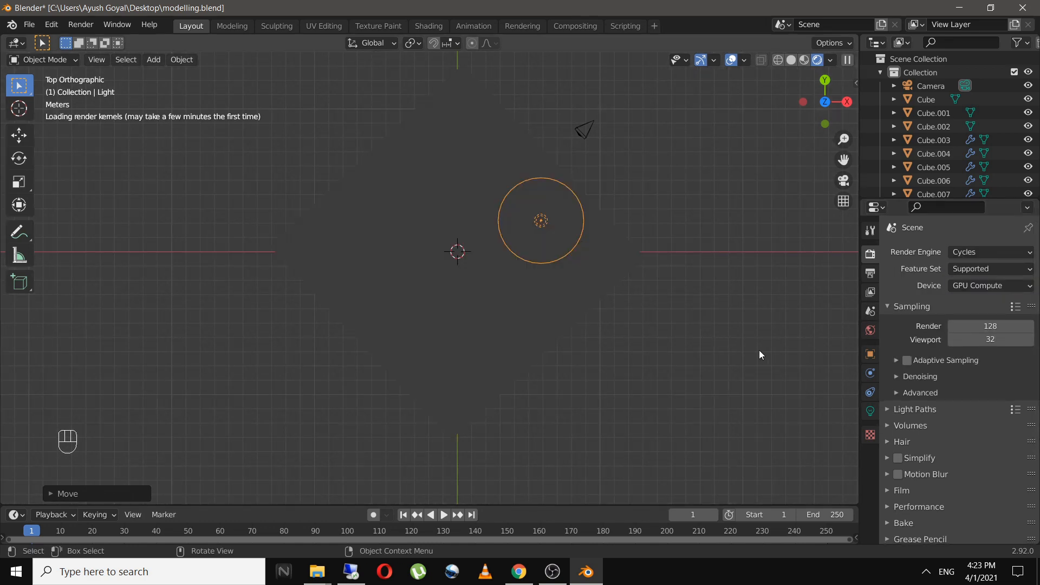
Enable OptiX denoising for both the final render and the viewport
click(902, 378)
click(952, 396)
click(990, 398)
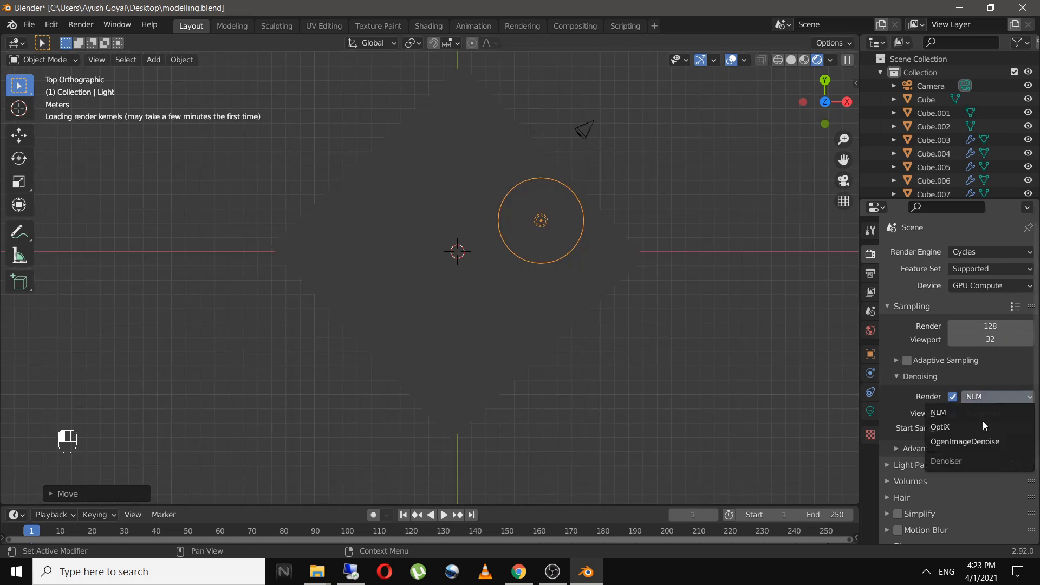
click(981, 427)
click(1000, 411)
click(968, 442)
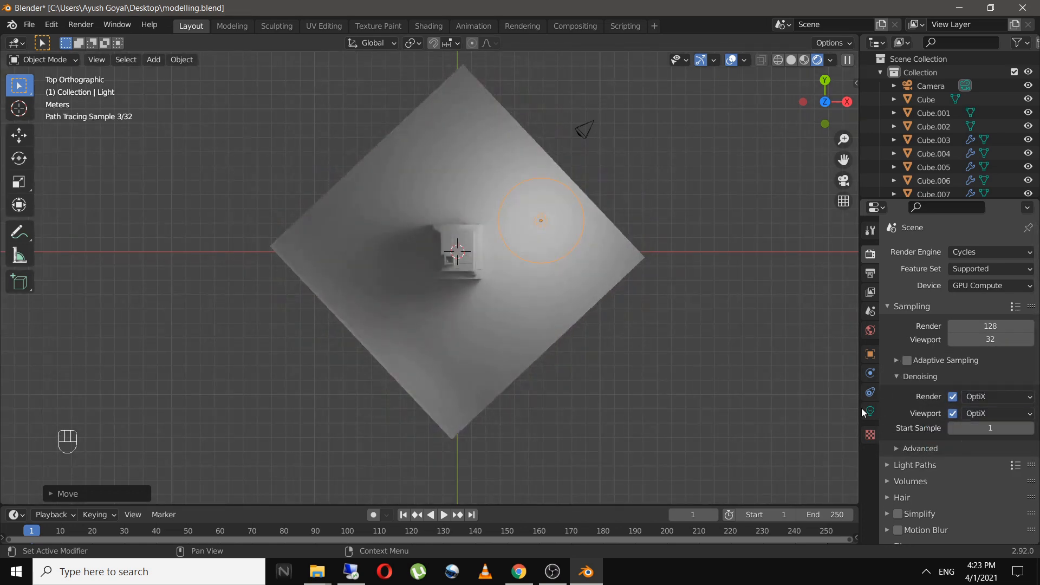
Switch the viewport to Material Preview shading with Scene Lights and Scene World enabled
middle_drag(607, 293, 707, 96)
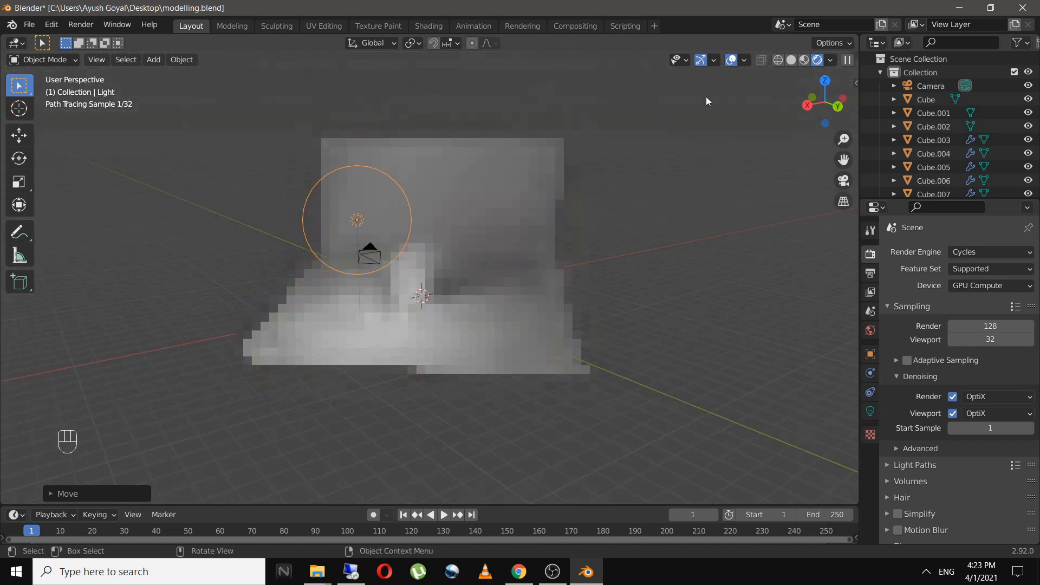
click(806, 60)
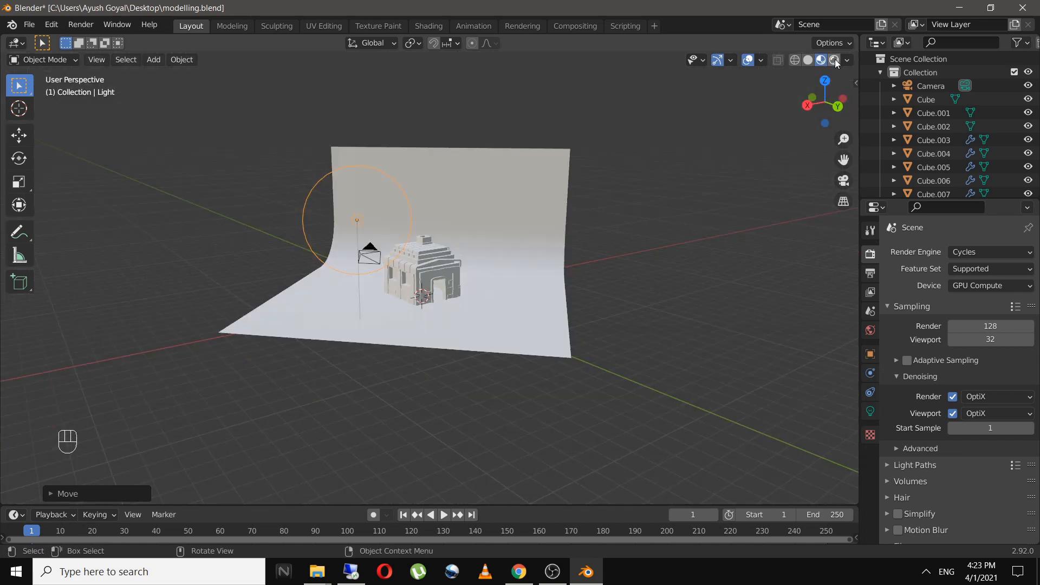
click(836, 62)
click(805, 60)
click(847, 60)
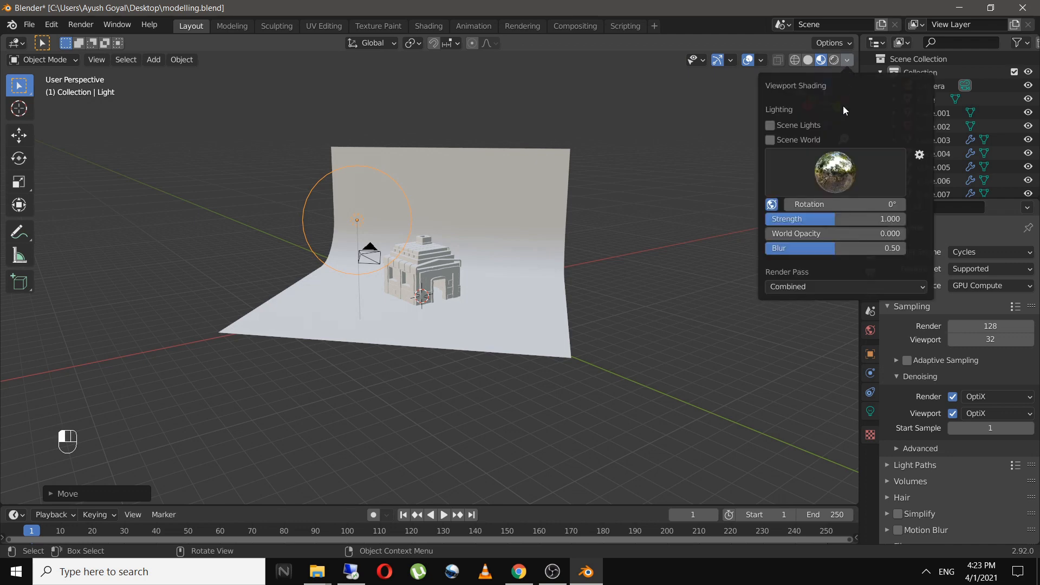
click(770, 125)
click(770, 140)
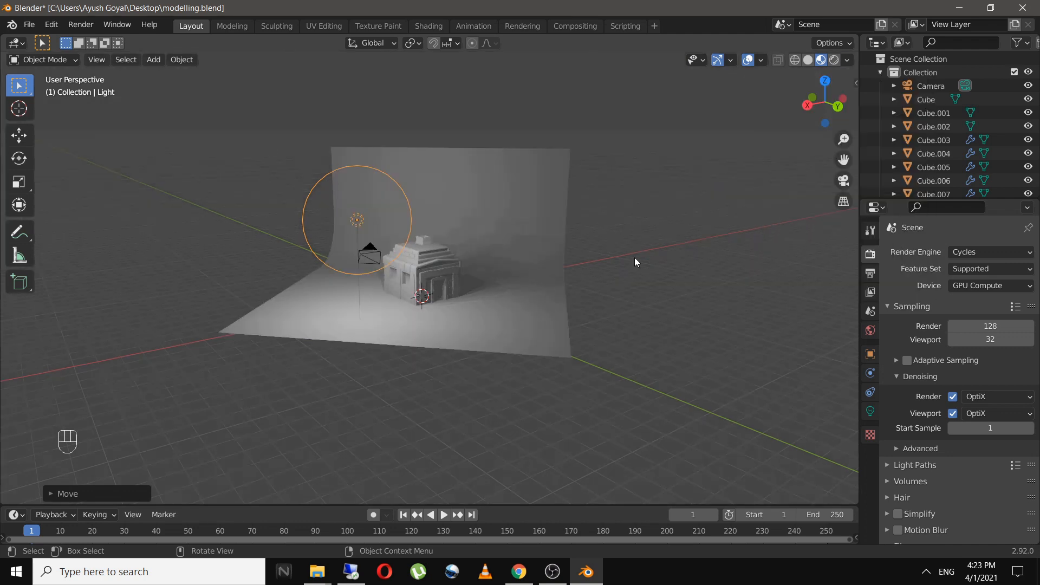
From the top view, duplicate the point light to the opposite side of the house, check the camera view, and save the file
scroll(452, 336, up, 4)
scroll(446, 333, up, 5)
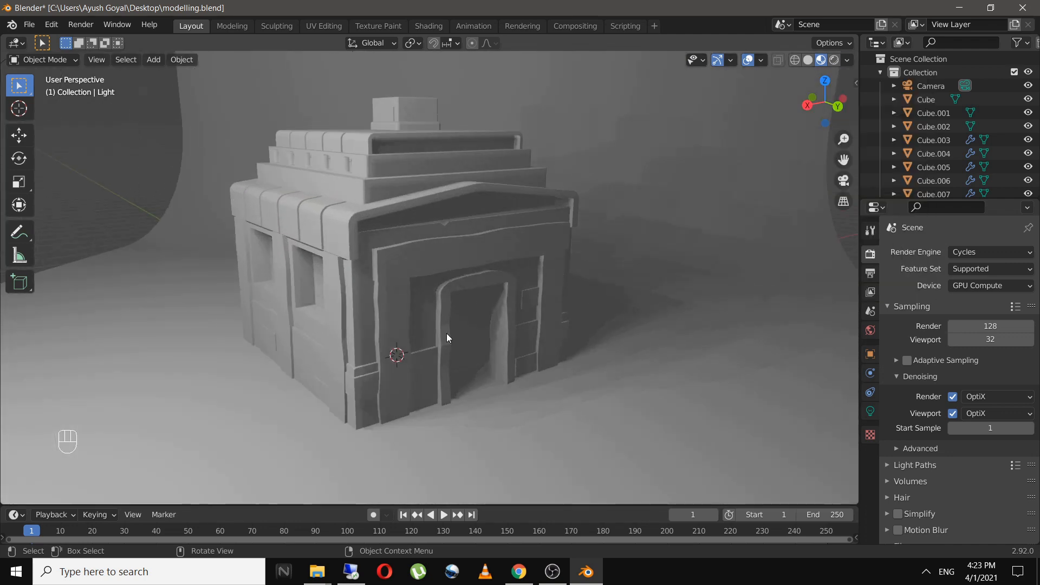
key(KP_7)
scroll(587, 324, down, 2)
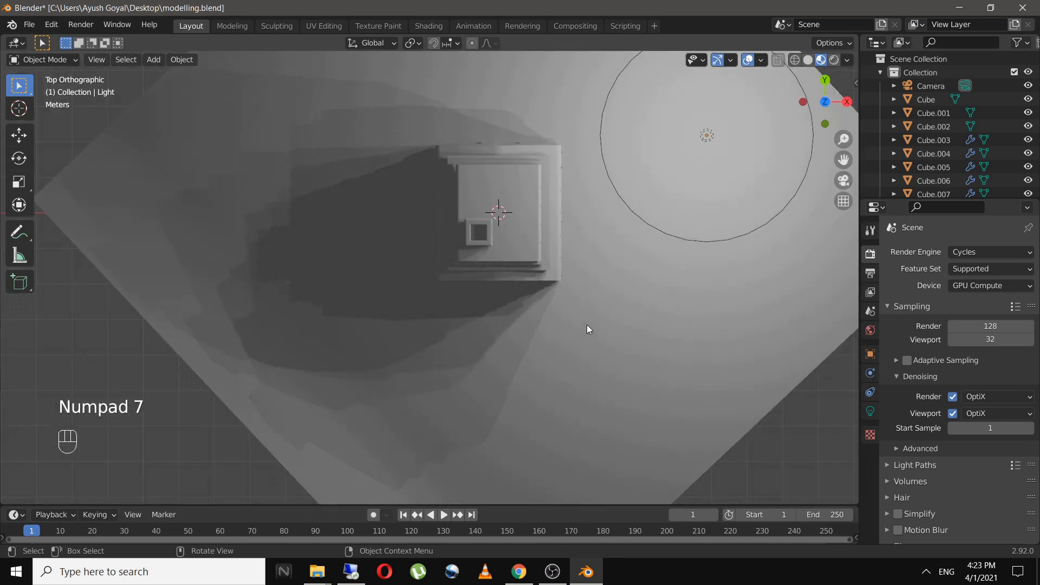
scroll(631, 219, down, 3)
key(shift+d)
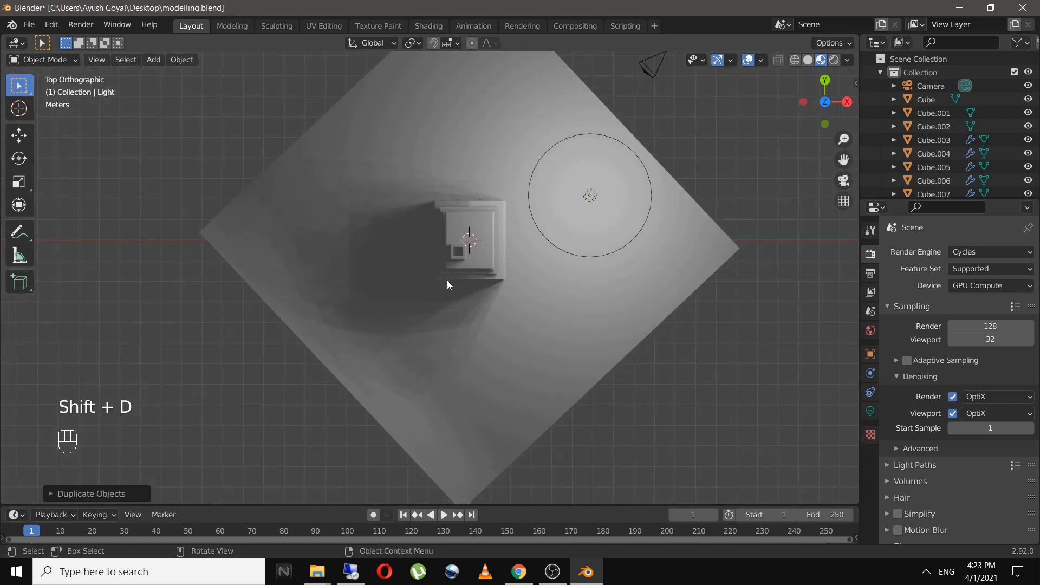
click(594, 195)
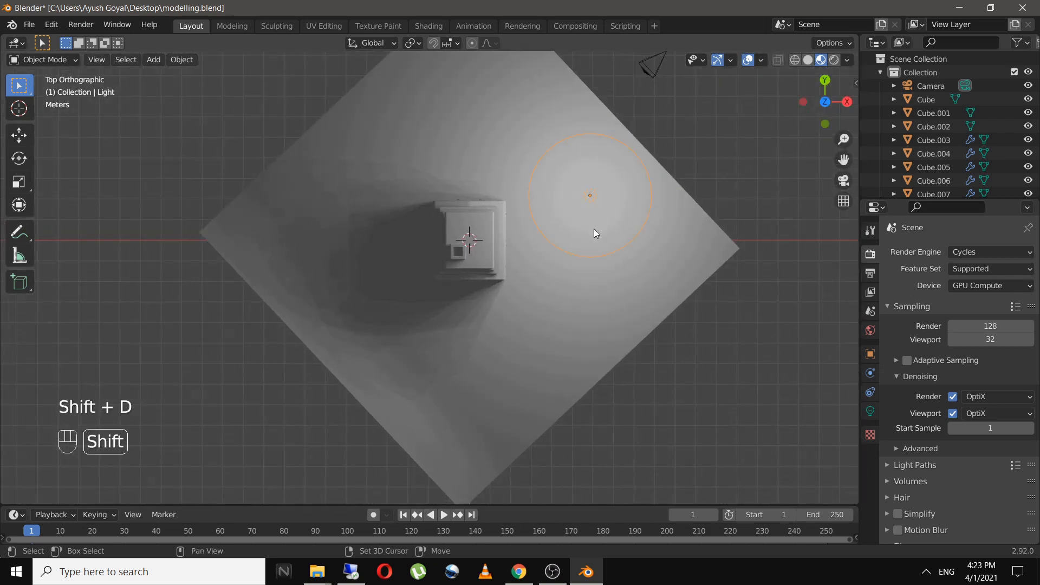
key(shift+d)
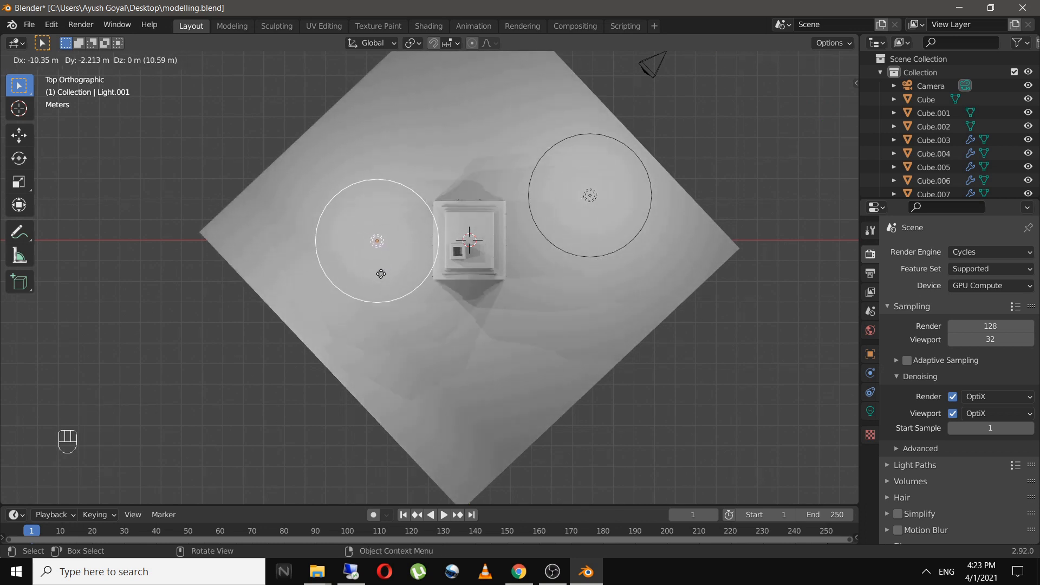
click(387, 193)
key(KP_0)
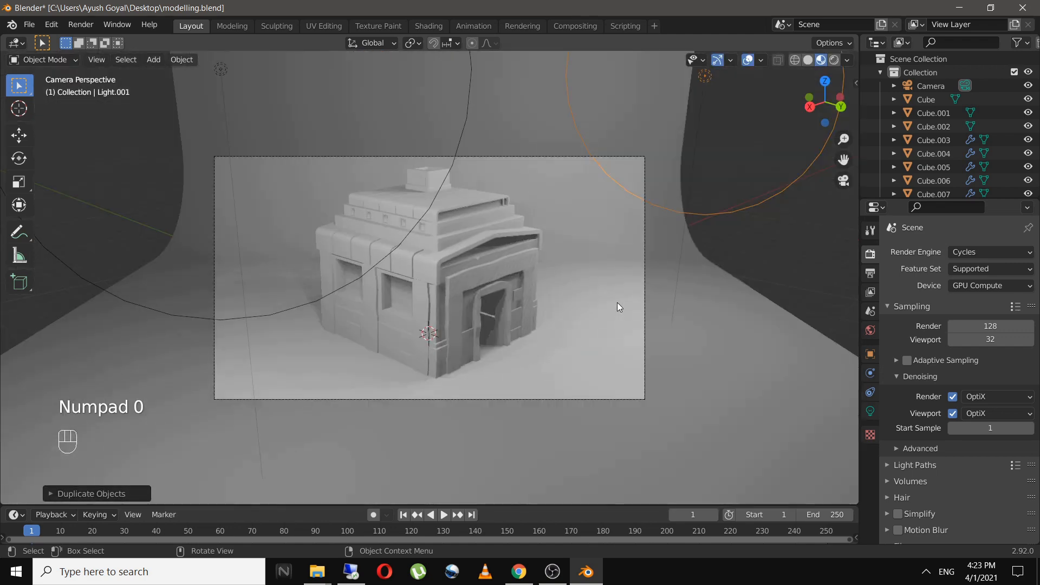
key(ctrl+s)
Delete the two back faces of the window recesses on the house's camera-facing side wall
scroll(620, 338, up, 1)
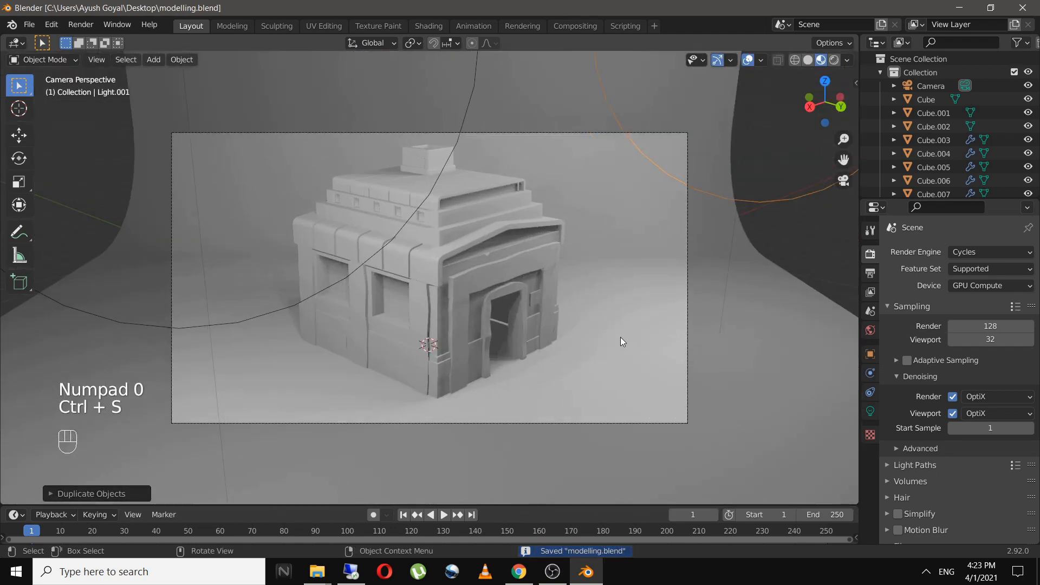
scroll(558, 340, up, 3)
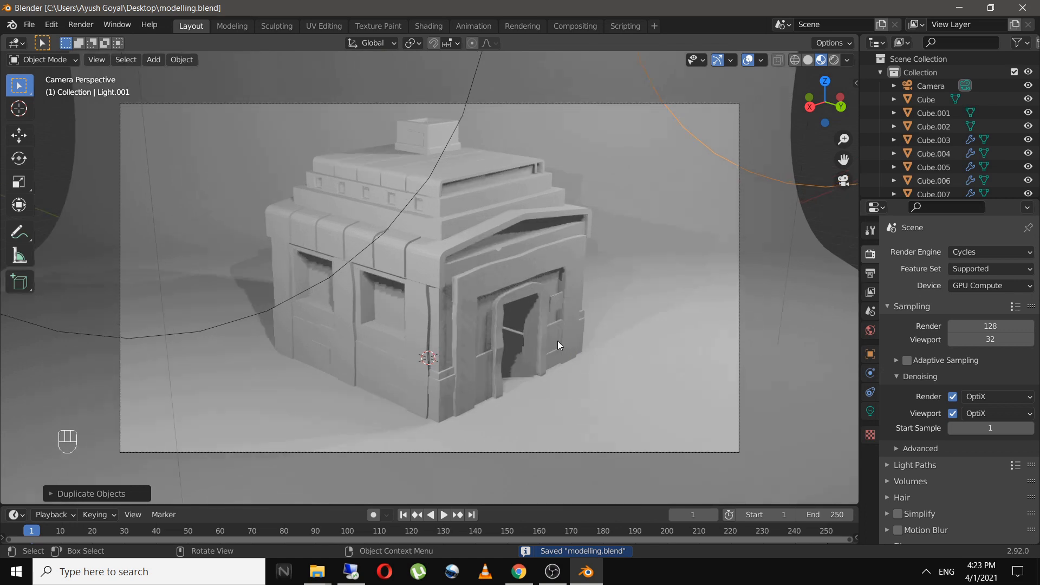
click(713, 384)
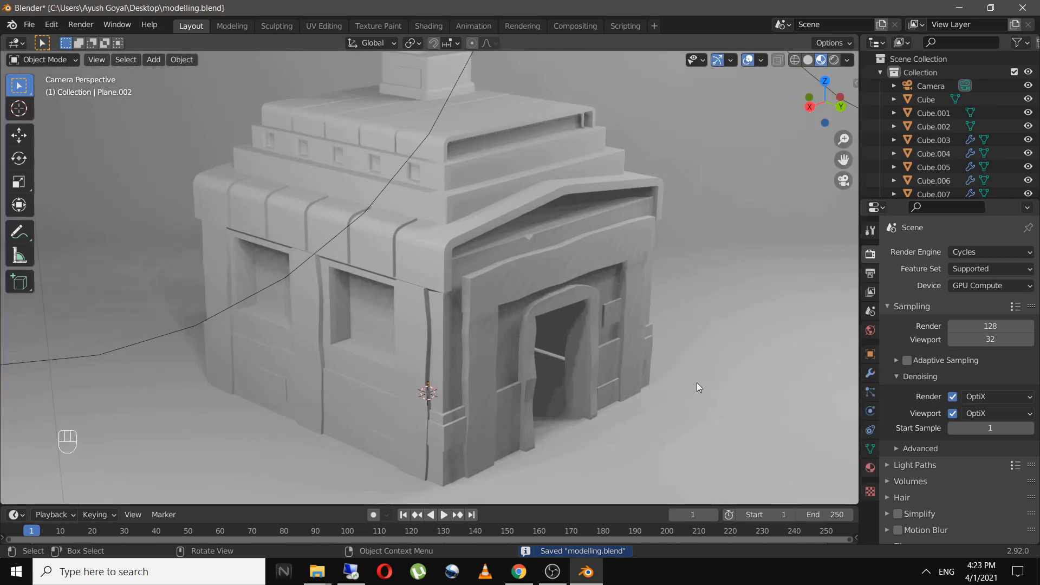
middle_drag(697, 383, 578, 330)
scroll(310, 320, up, 7)
scroll(423, 327, down, 5)
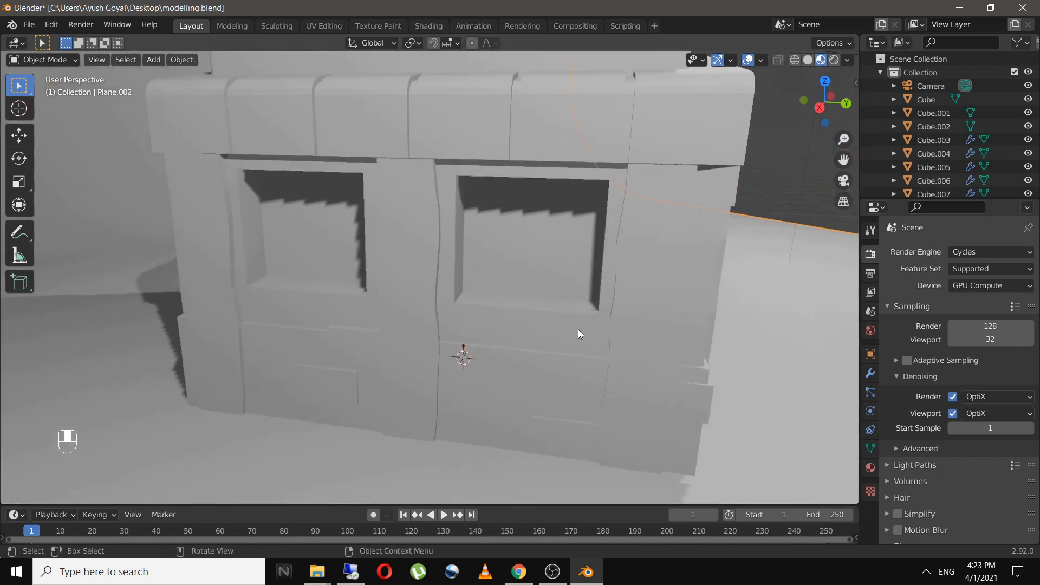
click(568, 262)
scroll(564, 263, down, 3)
key(Tab)
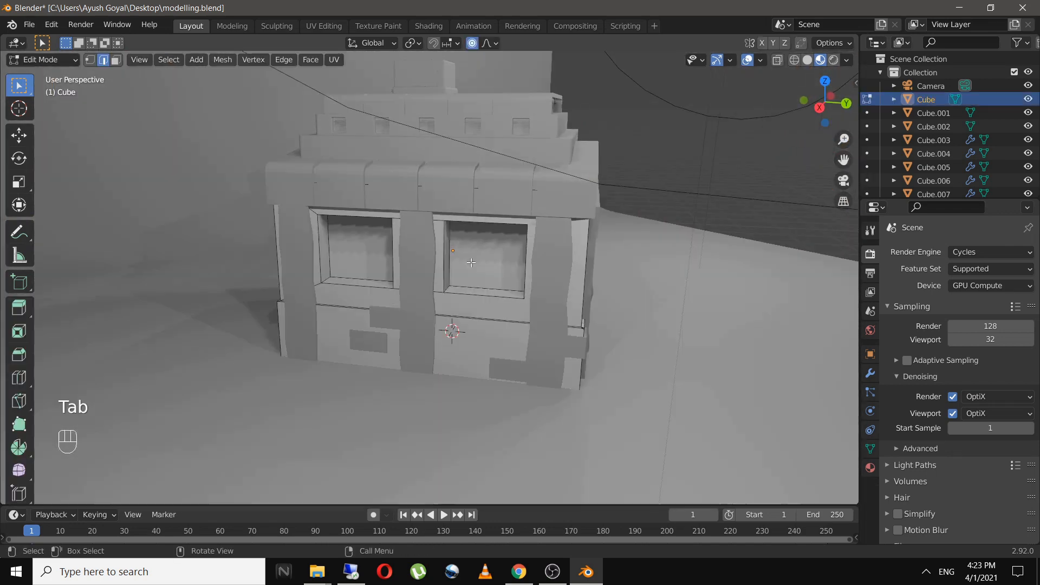
scroll(531, 265, up, 5)
key(3)
click(506, 262)
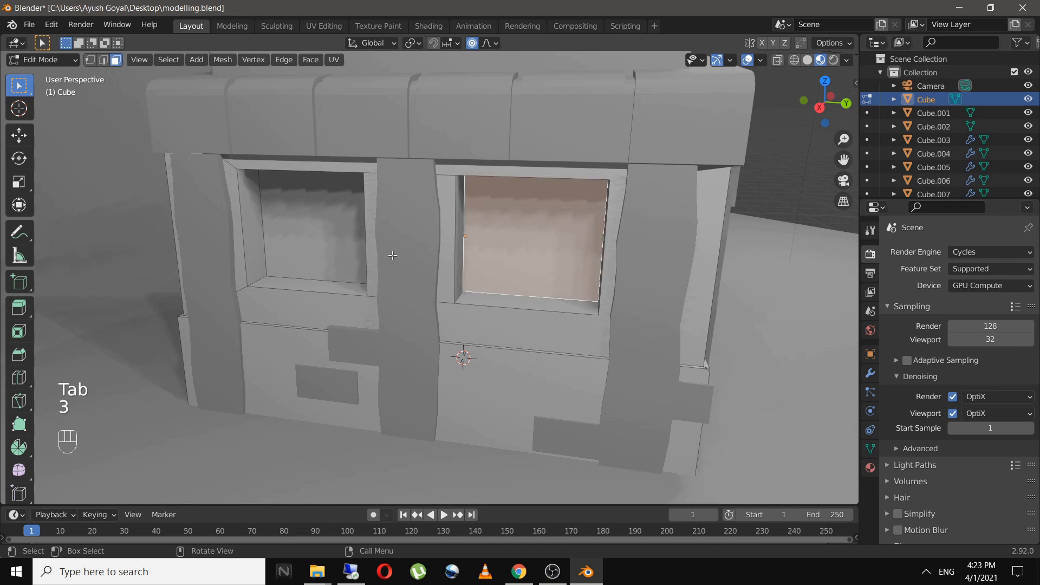
shift+click(344, 251)
key(x)
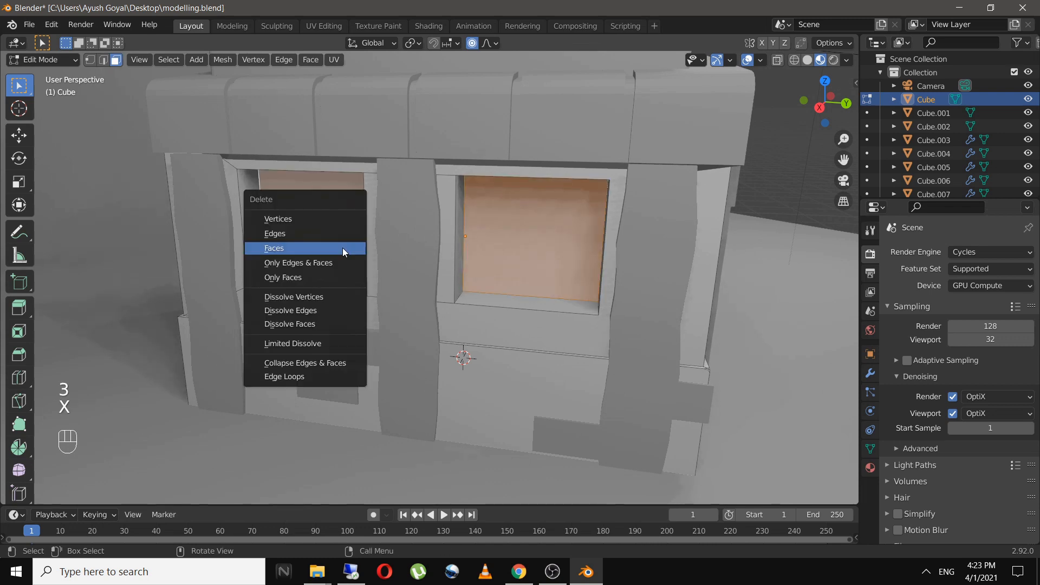
click(344, 251)
Delete the two window faces on the opposite side wall of the house and save the file
middle_drag(506, 272, 384, 206)
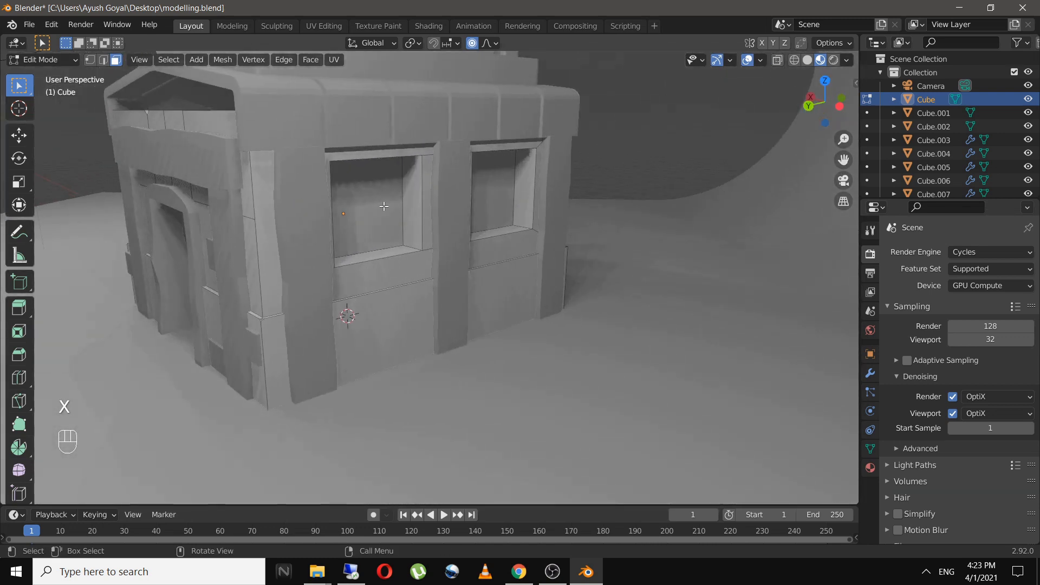
click(384, 207)
shift+click(488, 200)
key(x)
click(488, 199)
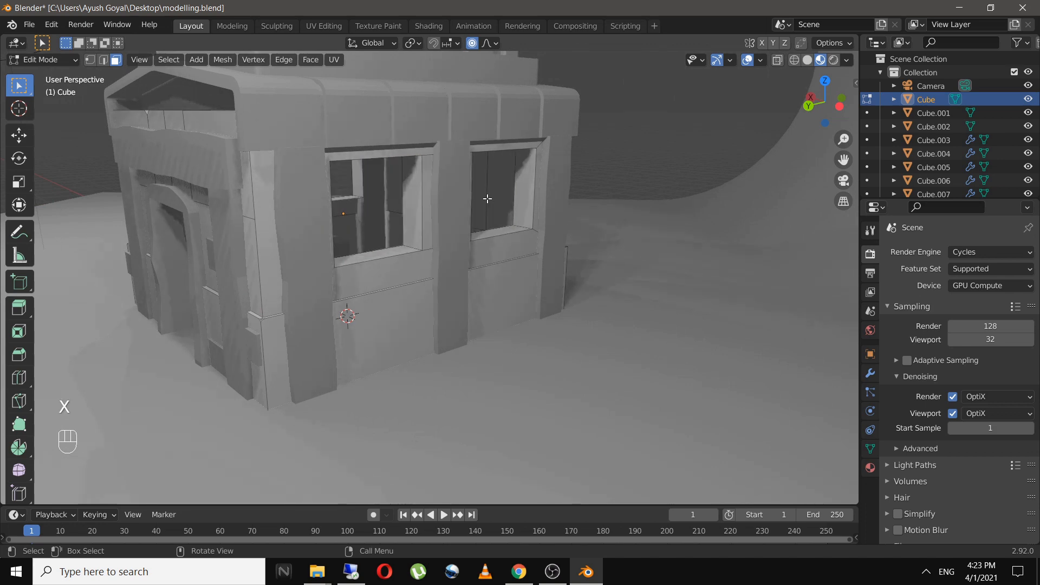
key(ctrl+s)
Check the whole house through the camera in rendered shading, out of Edit Mode, and save the file
key(KP_0)
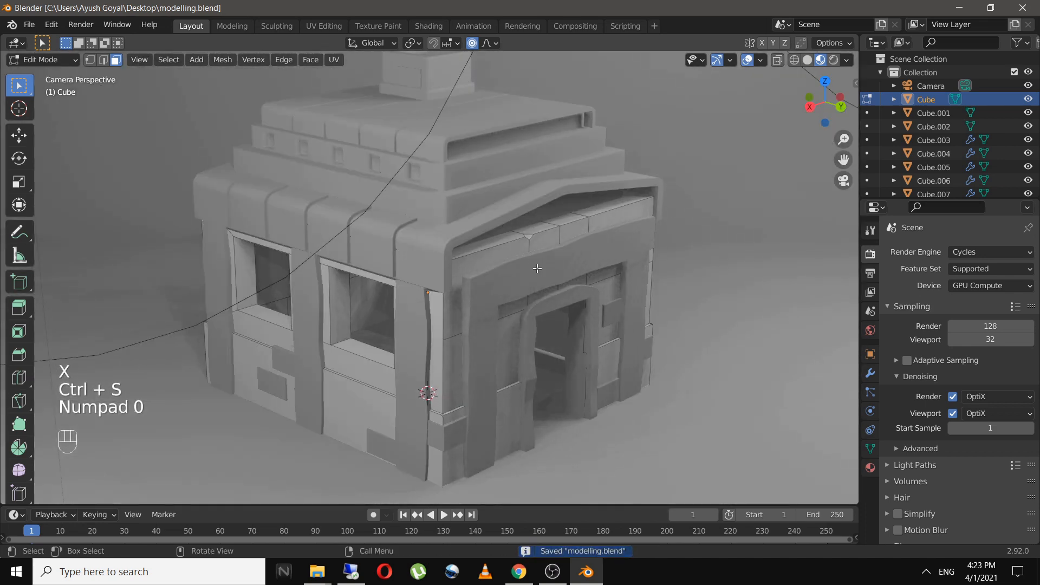
key(Tab)
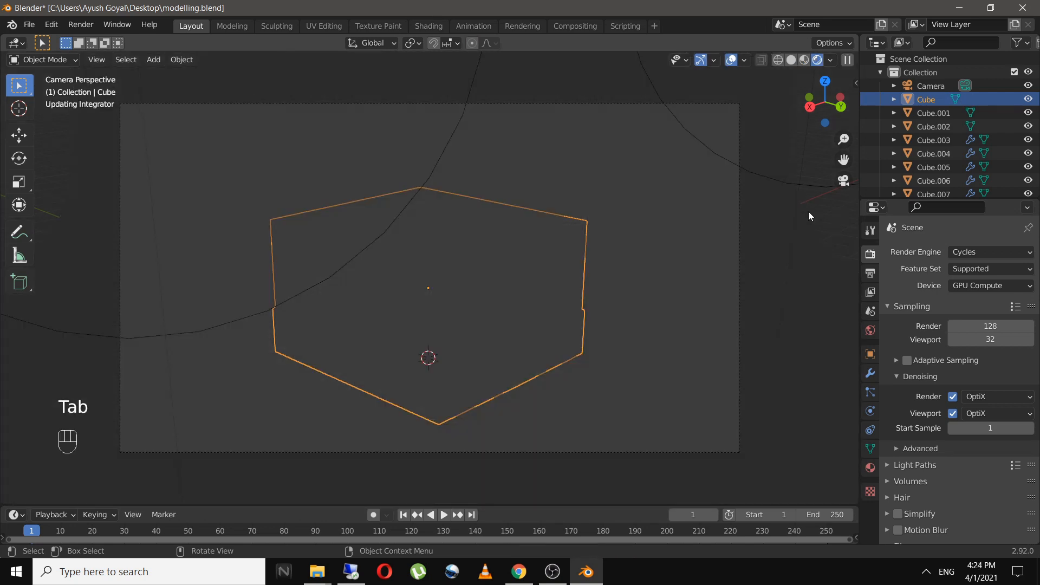
click(809, 212)
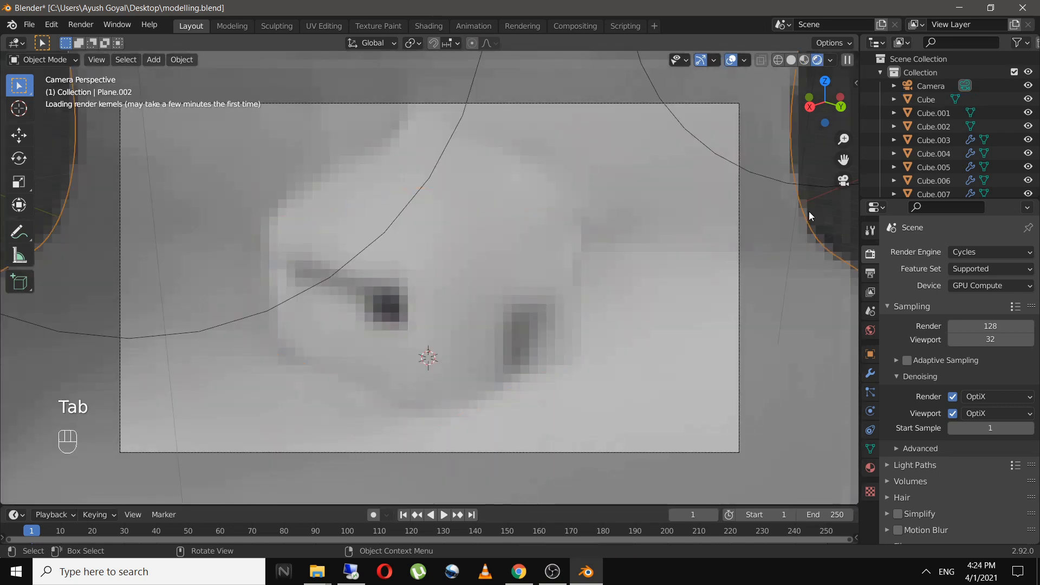
click(826, 212)
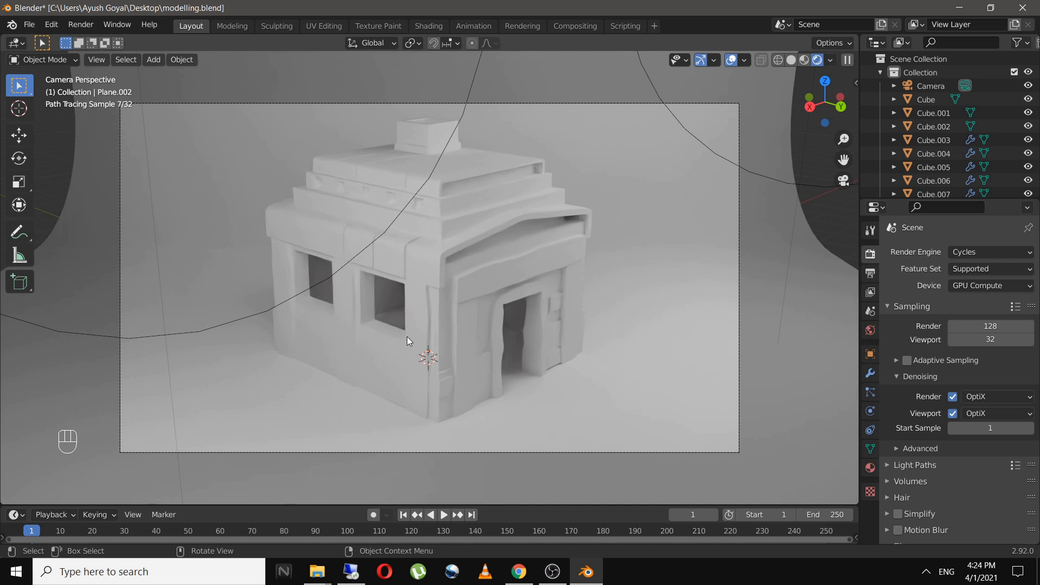
key(ctrl+s)
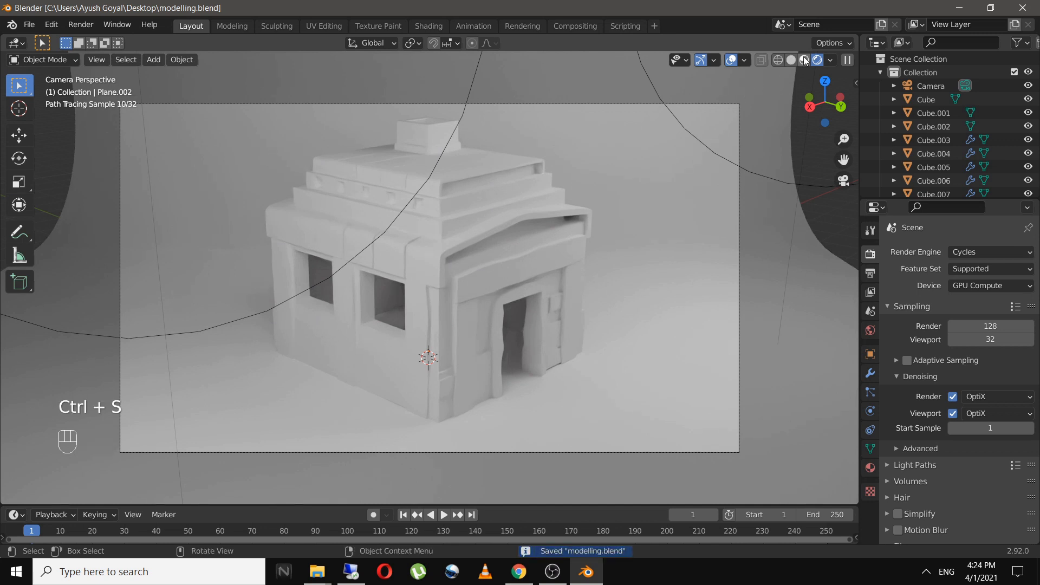
In Material Preview shading, give the upper roof a new material with an orange base colour (H 0.032, S 0.831, V 0.800)
click(806, 61)
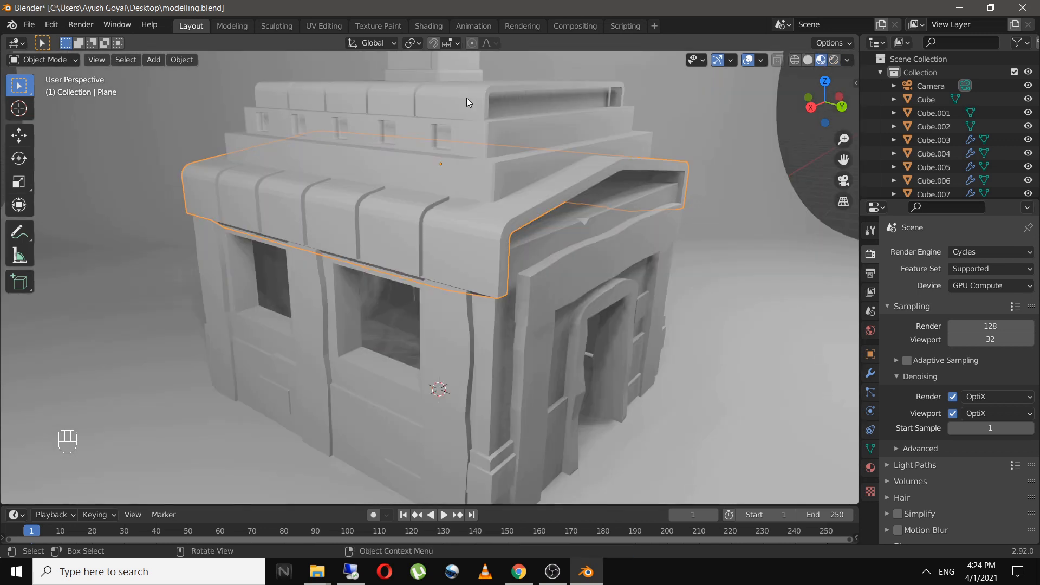
click(469, 101)
mouse_move(469, 101)
middle_down()
mouse_move(474, 172)
mouse_move(446, 199)
middle_up()
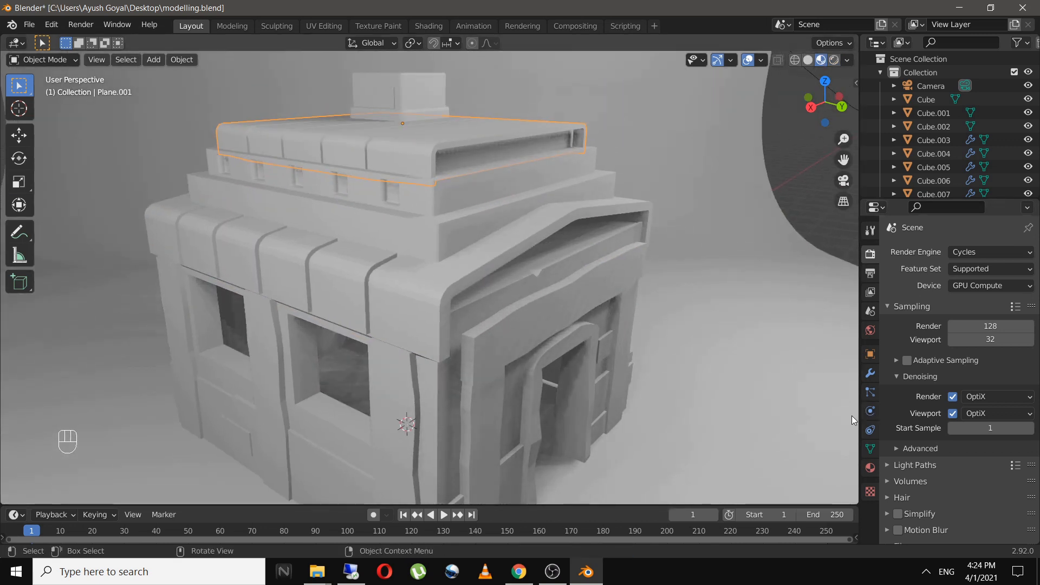
click(872, 468)
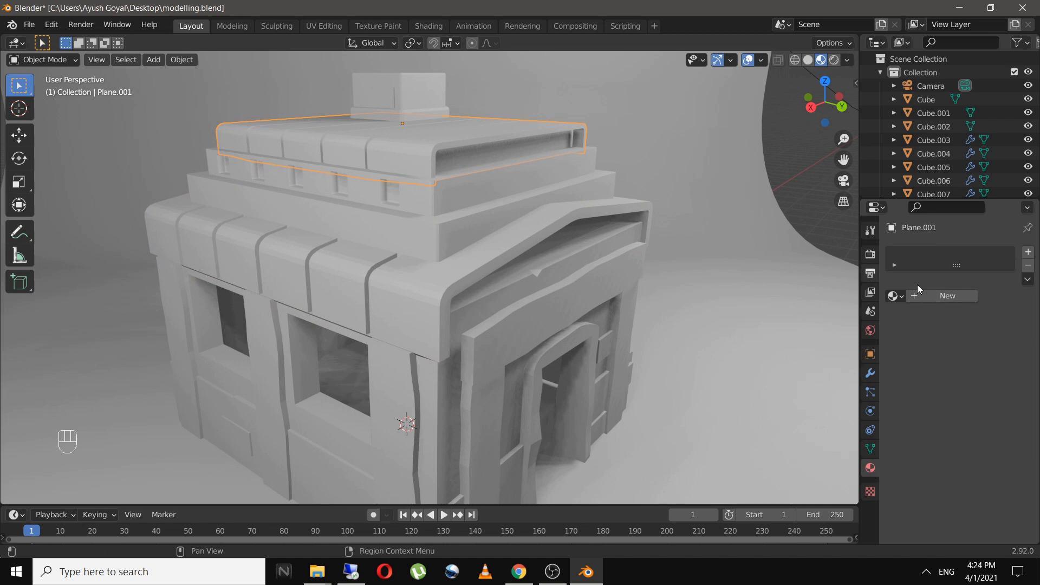
click(935, 295)
scroll(987, 359, down, 2)
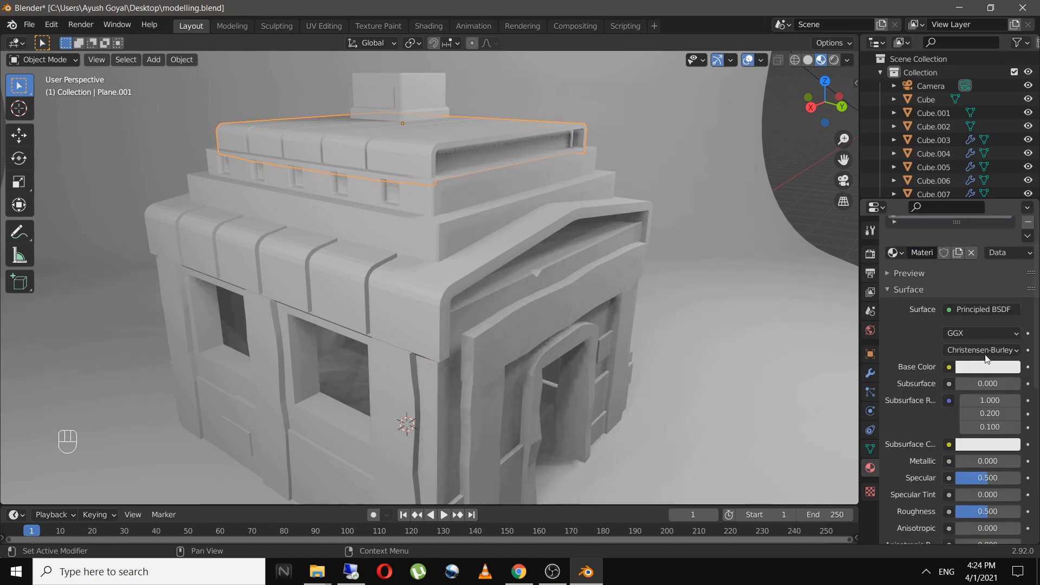
click(991, 368)
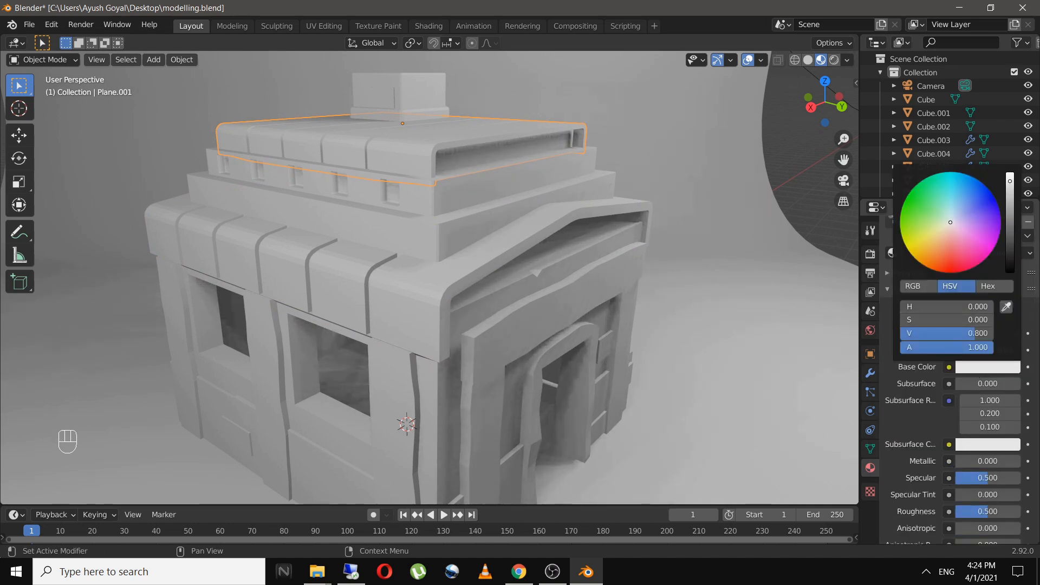
click(943, 247)
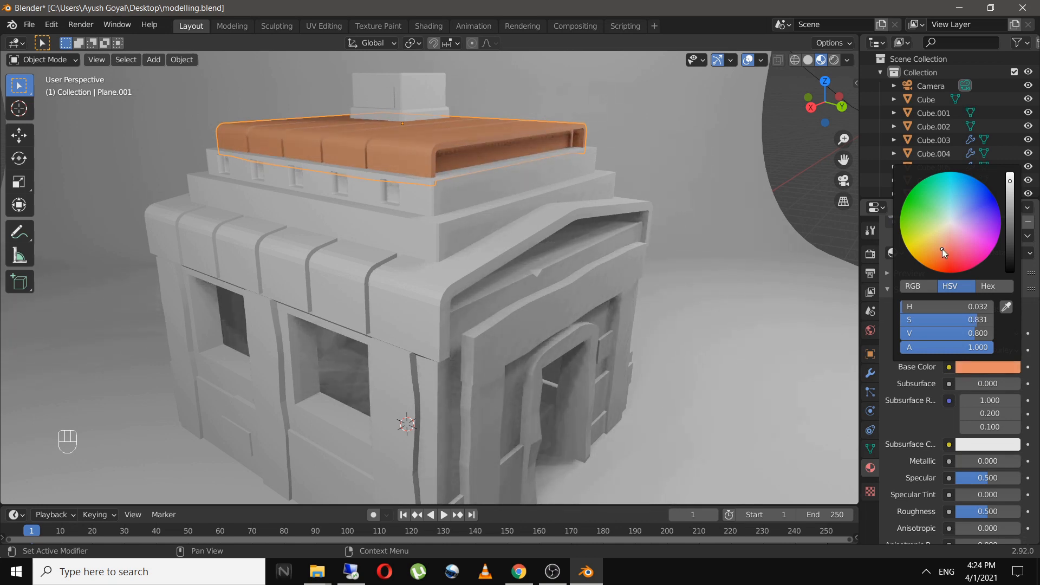
Rename the upper roof's material to "orange"
scroll(951, 303, up, 2)
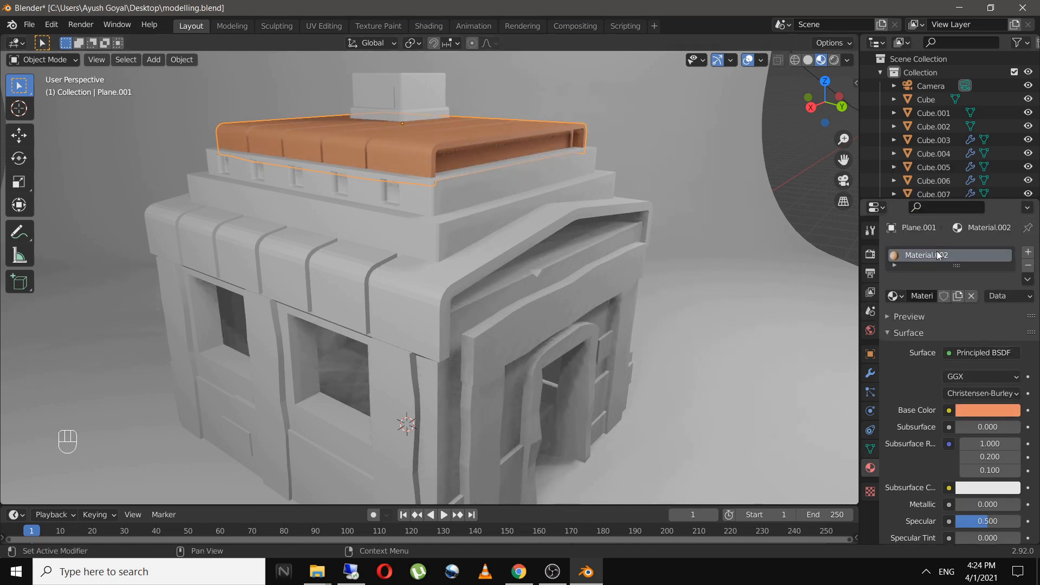
double_click(938, 255)
text(orange)
key(Return)
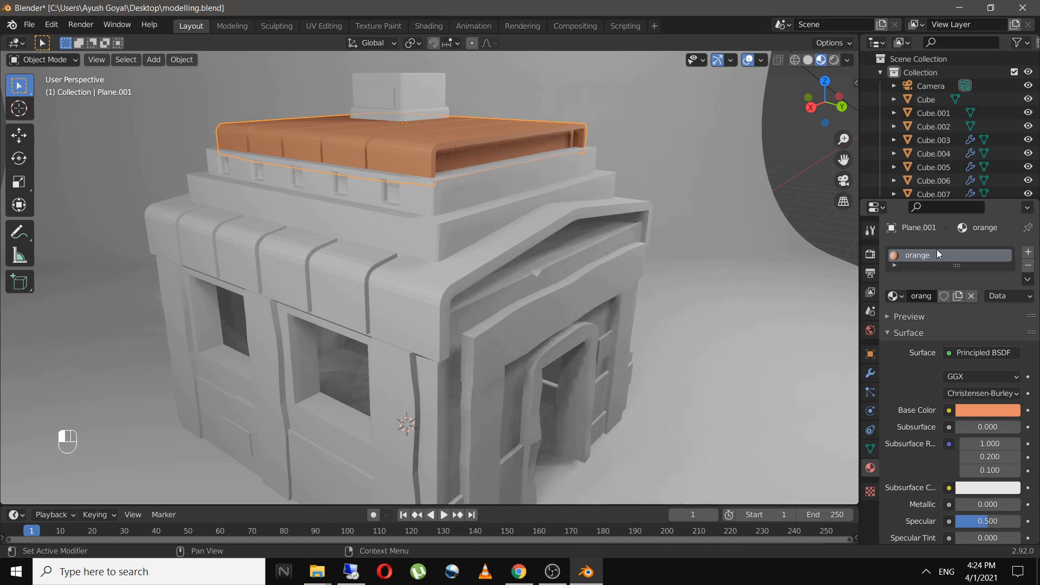
Assign the existing "orange" material to the lower roof
click(402, 301)
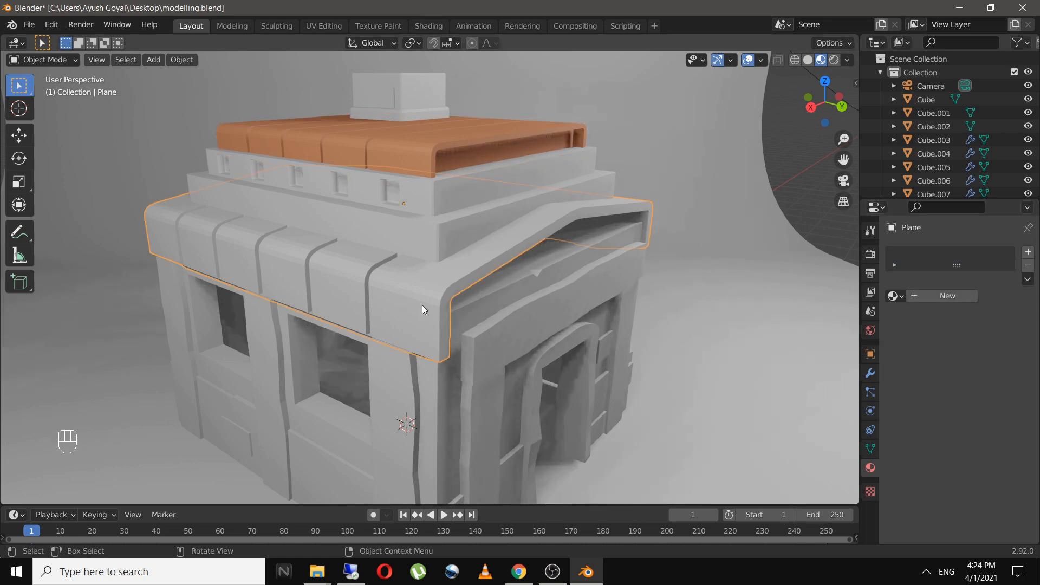
click(895, 296)
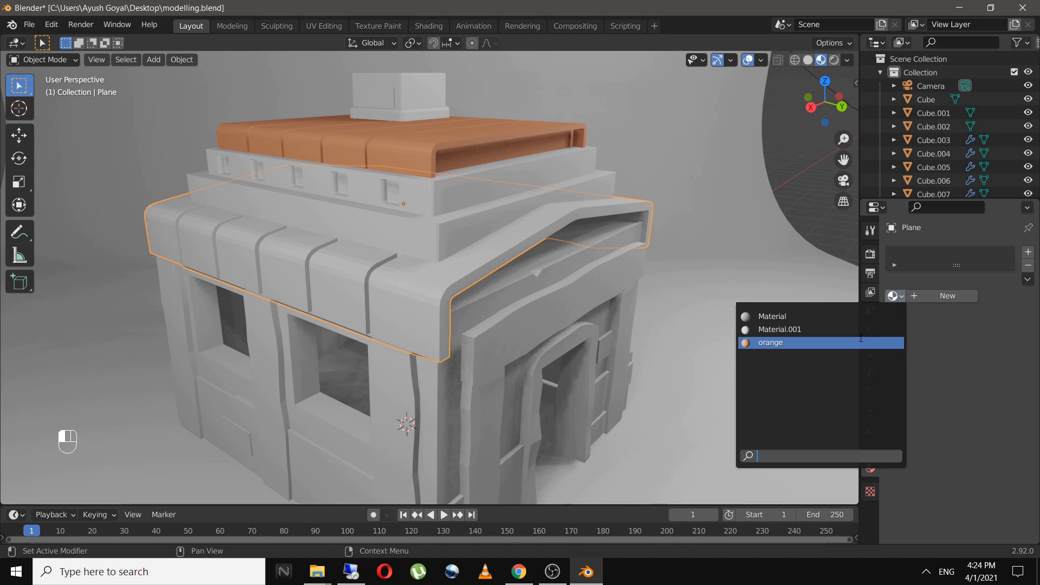
click(793, 347)
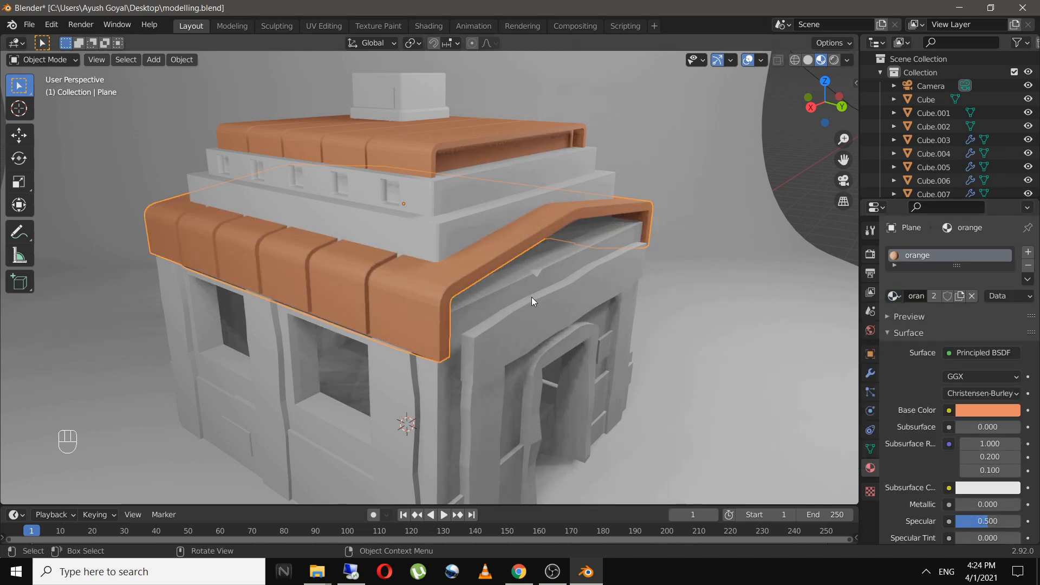
Rename the curved backdrop's material to "plan"
click(496, 295)
mouse_move(531, 303)
middle_down()
mouse_move(535, 317)
mouse_move(493, 298)
mouse_move(533, 293)
middle_up()
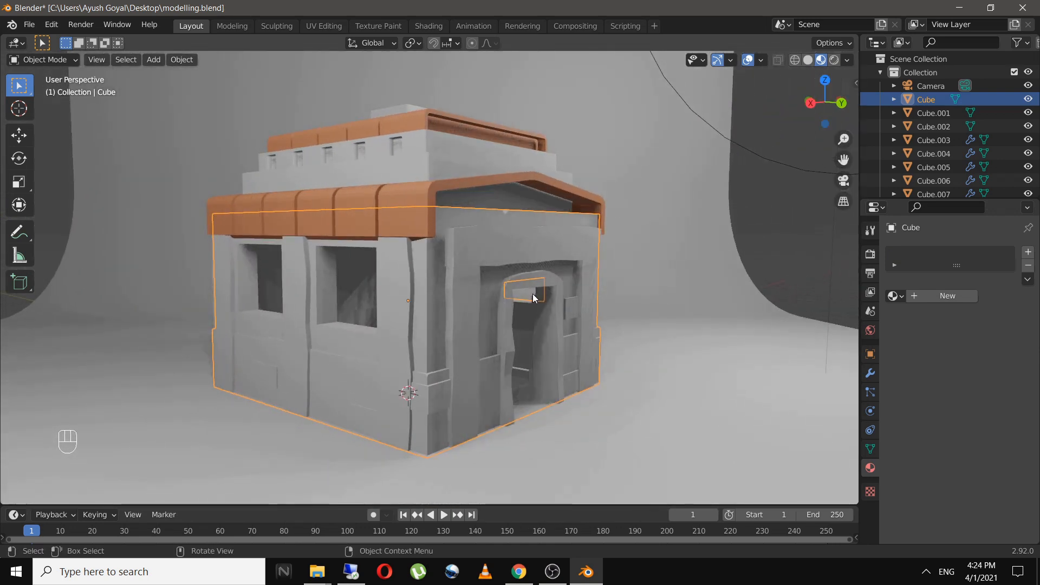
click(771, 259)
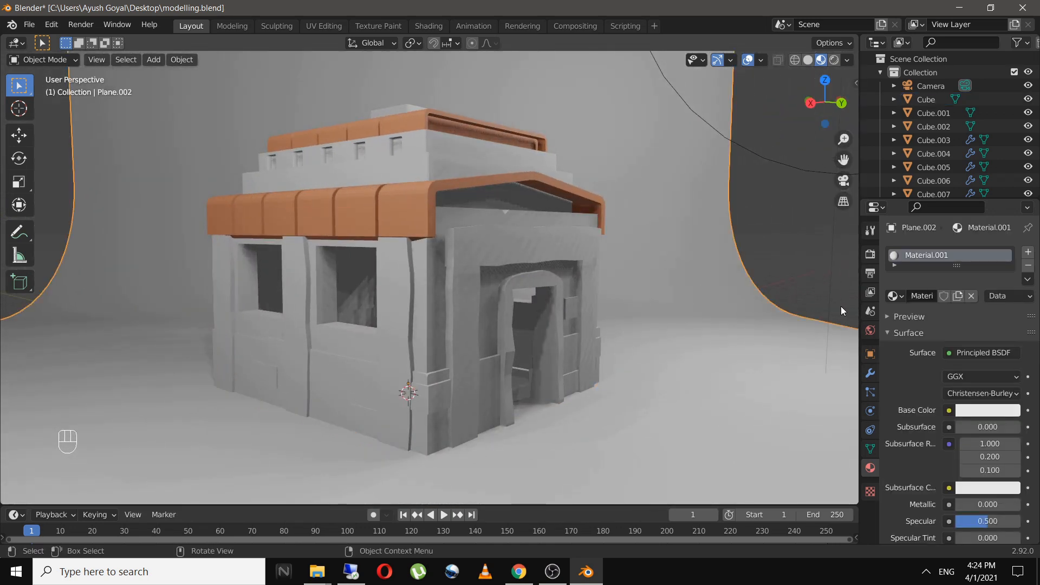
click(894, 296)
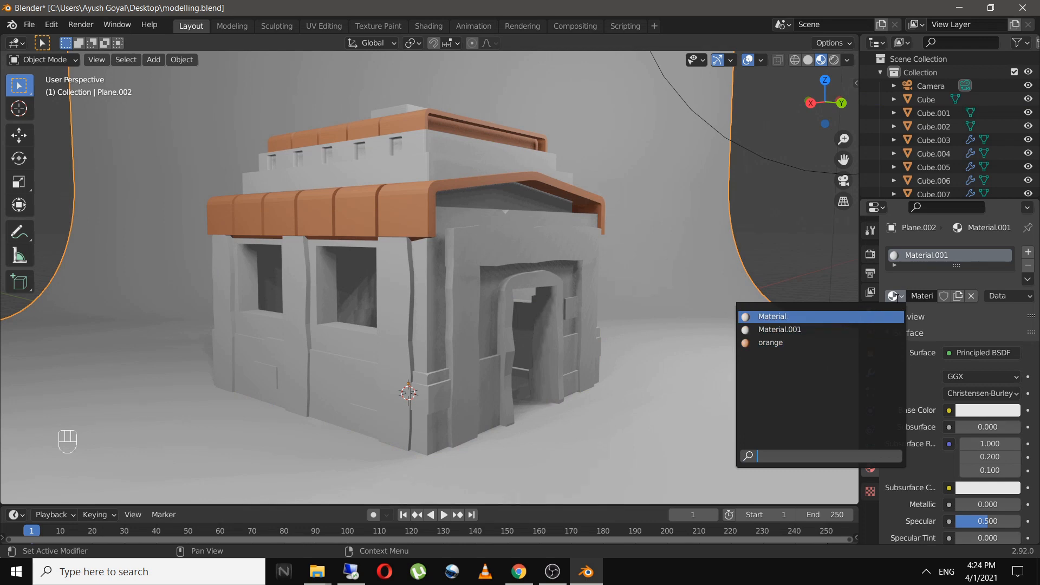
double_click(934, 255)
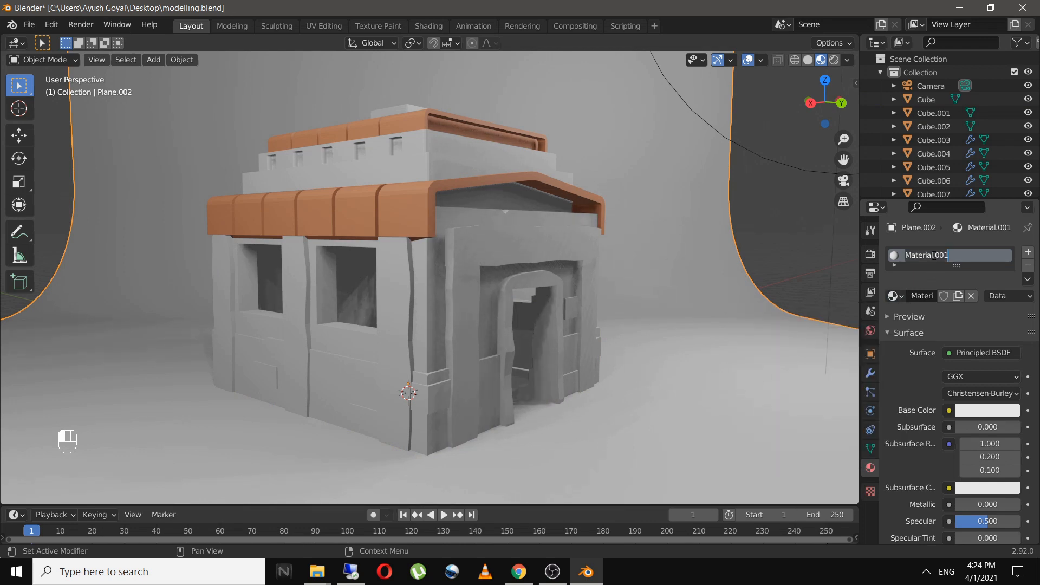
text(plan)
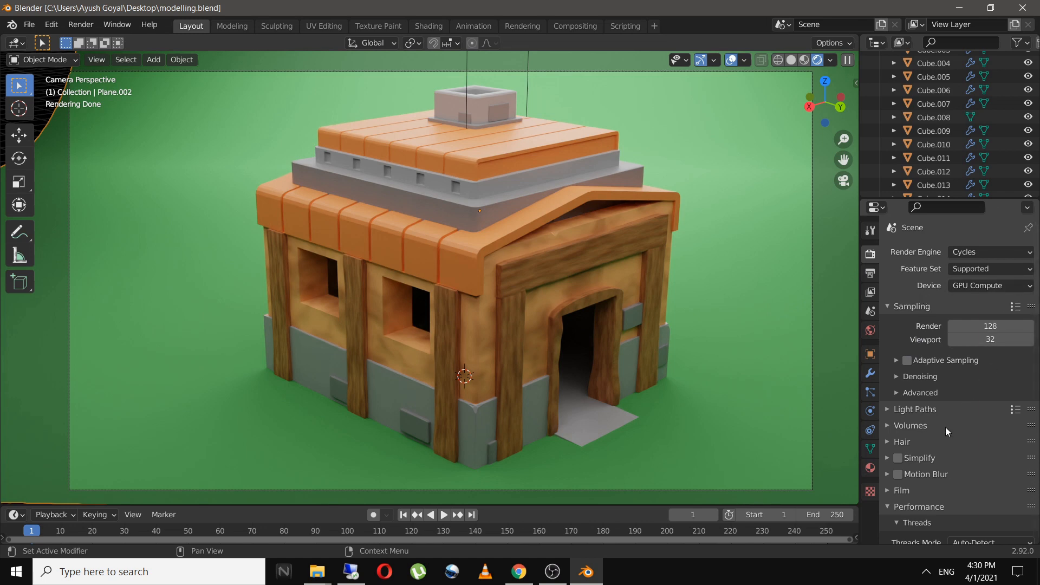
Try the High Contrast look in the scene's colour management, and return it to Medium High Contrast
scroll(945, 427, down, 5)
scroll(934, 389, down, 2)
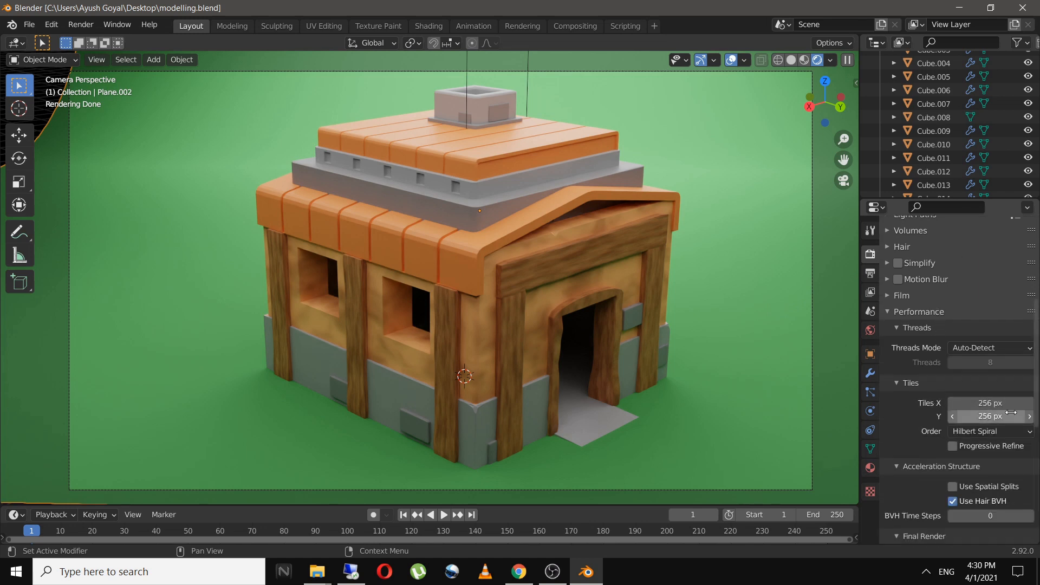
scroll(921, 486, down, 6)
scroll(919, 487, down, 9)
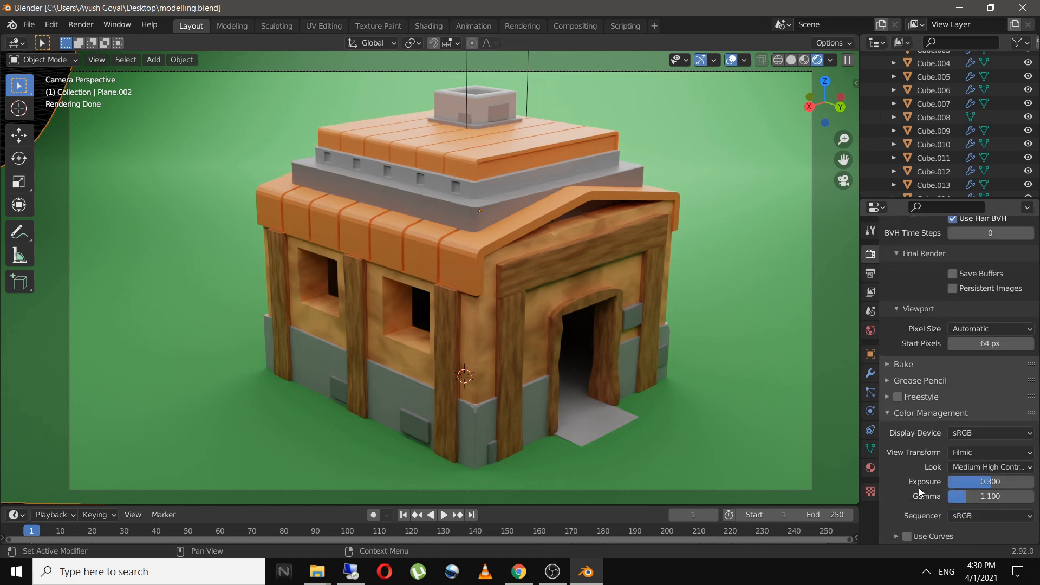
click(1016, 468)
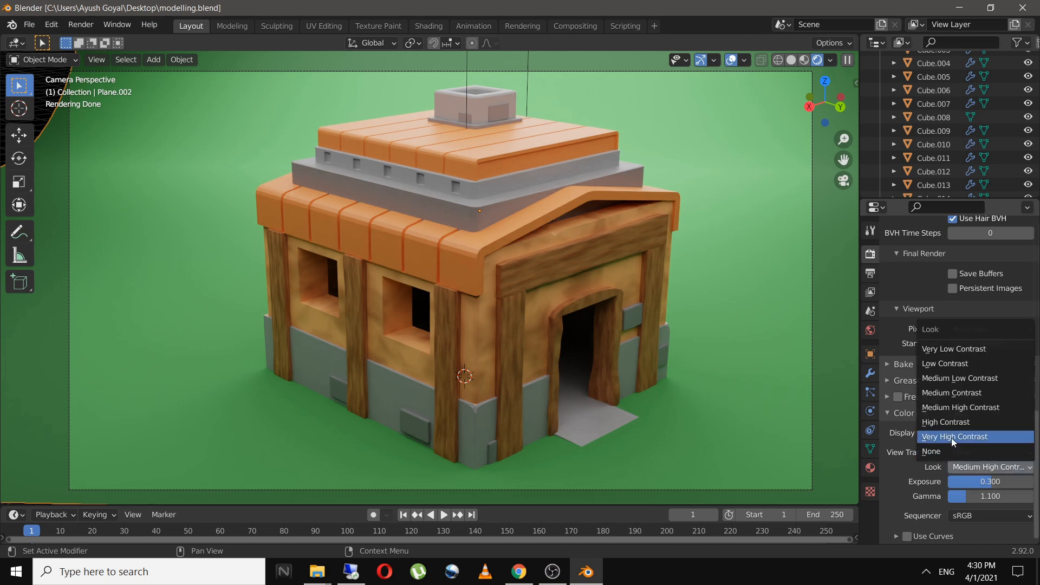
click(977, 423)
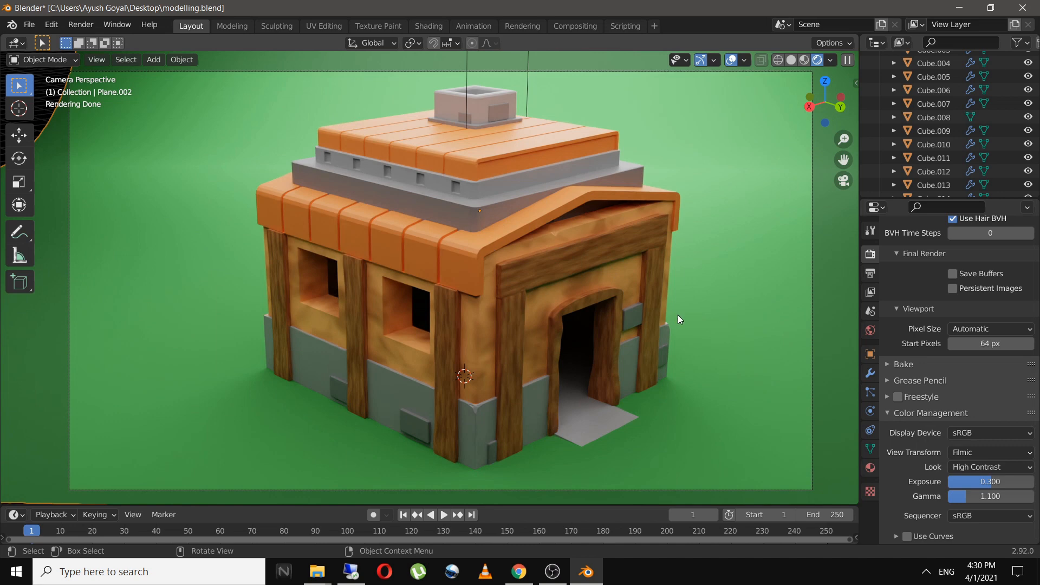
click(984, 465)
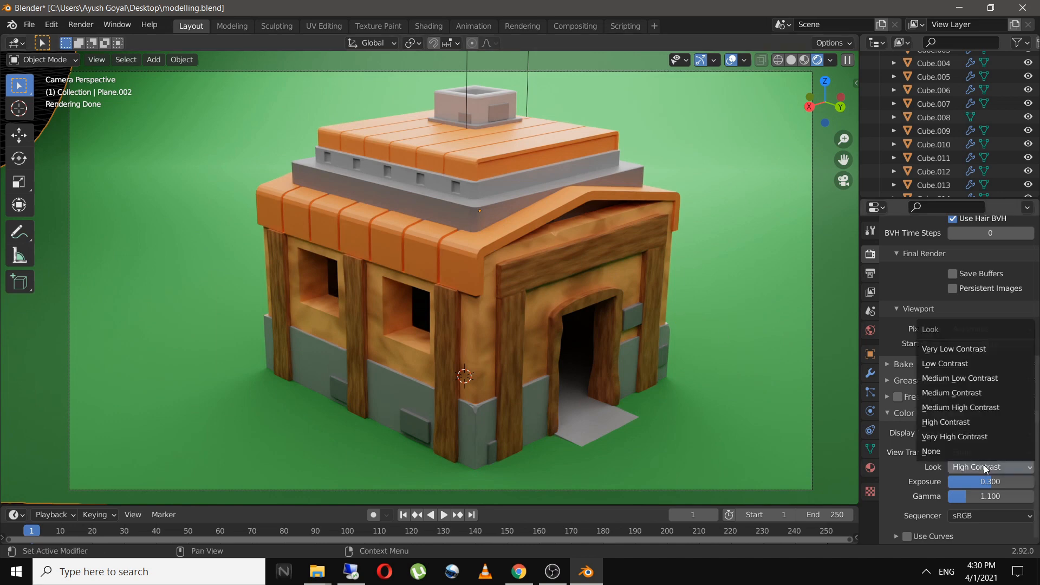
click(965, 410)
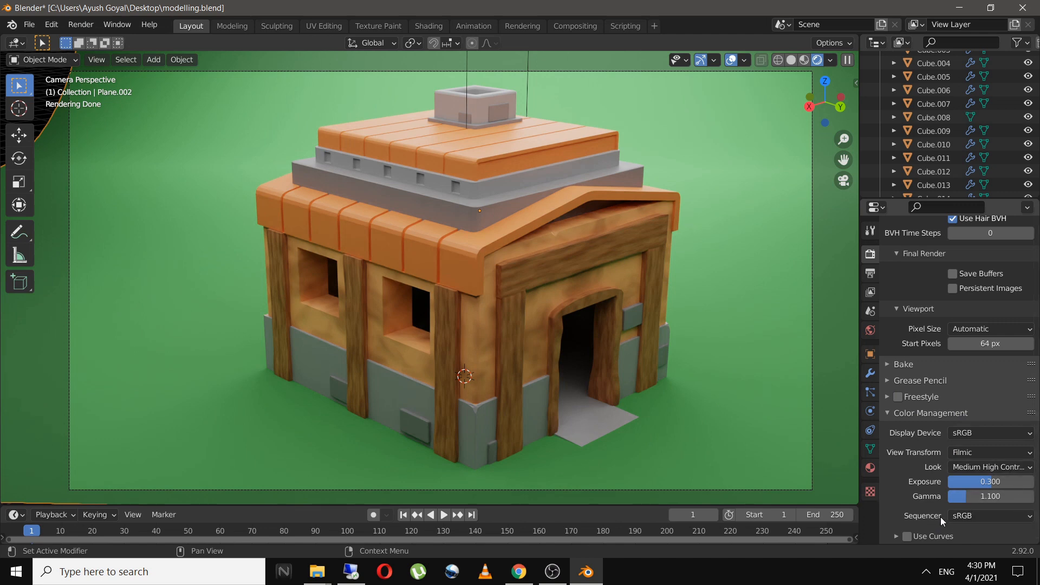
Examine the Cycles performance, sampling and denoising settings used for the final render
scroll(886, 398, up, 10)
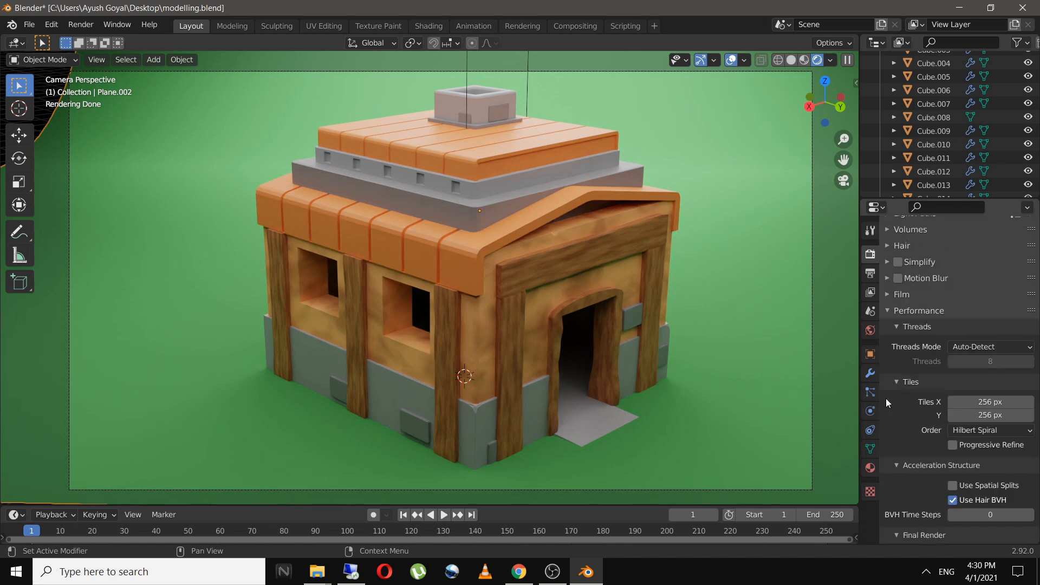
scroll(886, 398, up, 8)
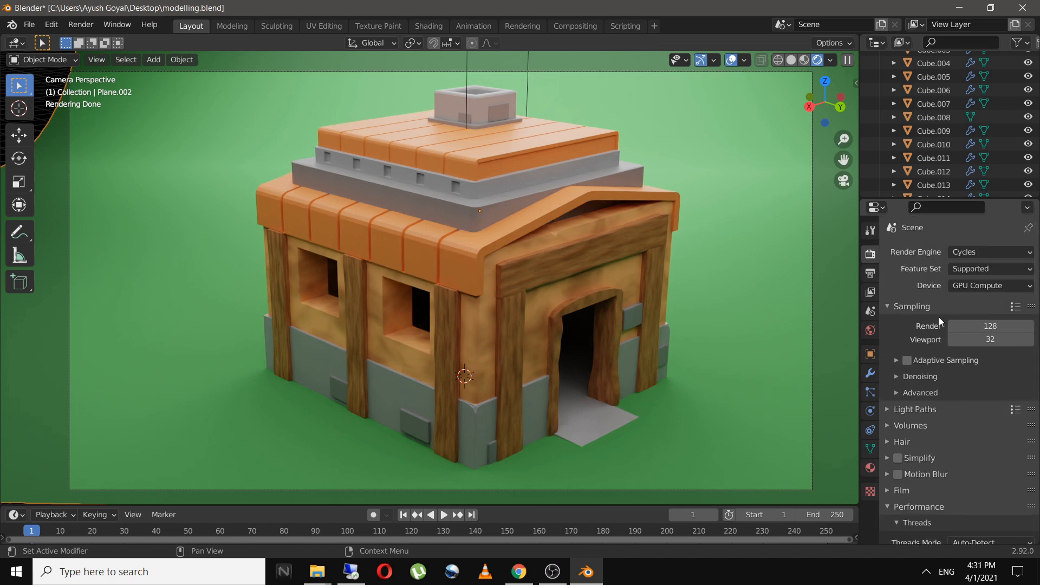
click(916, 377)
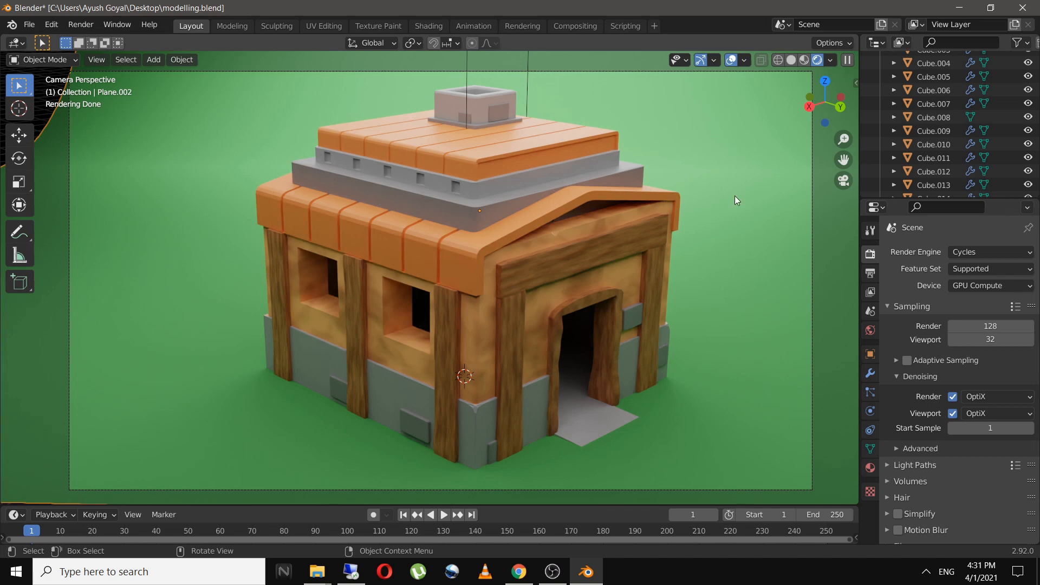
Save the file and render the house as a still image from the camera
key(ctrl+s)
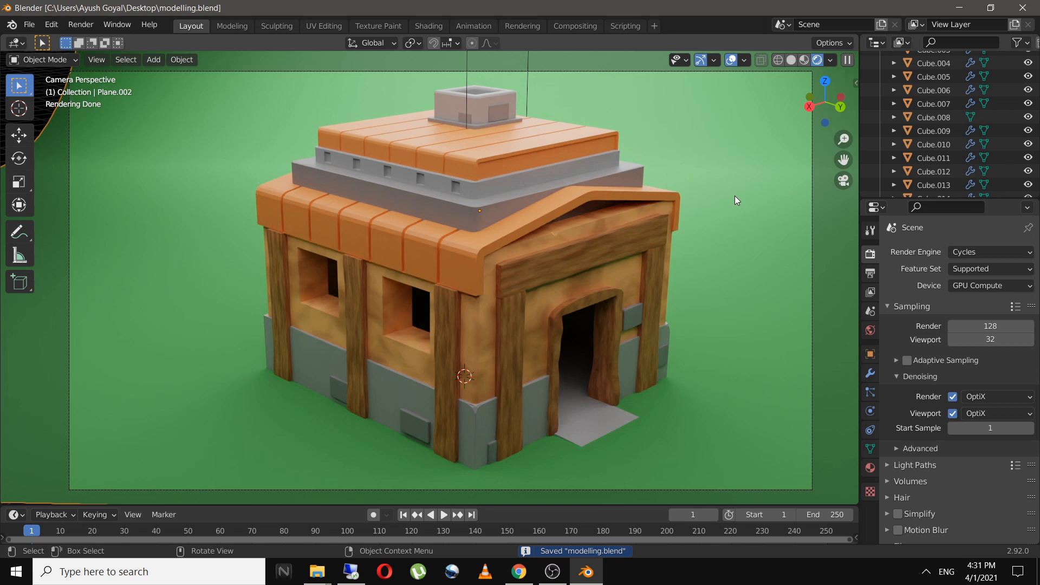
key(F12)
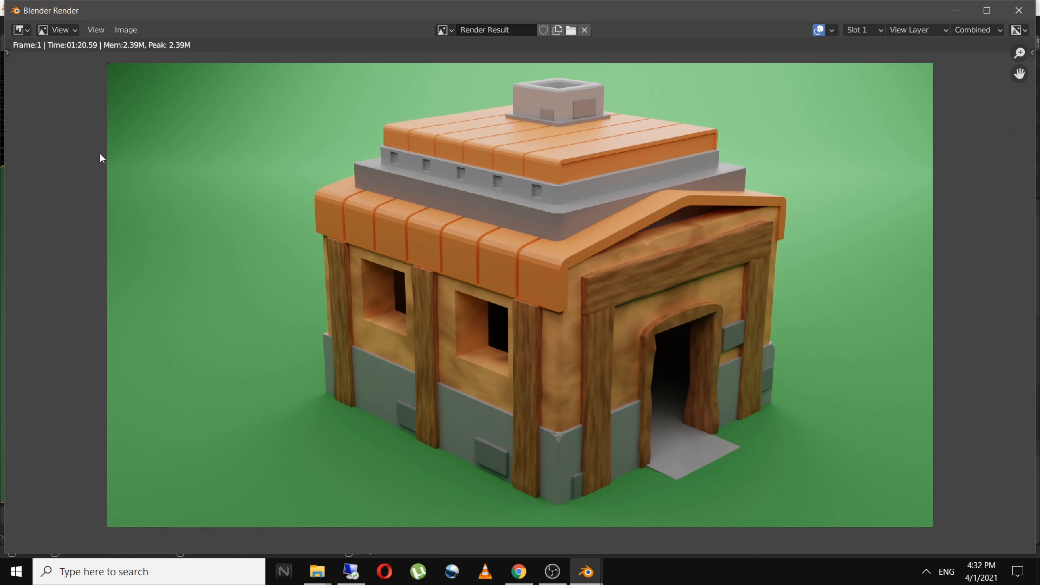
click(133, 28)
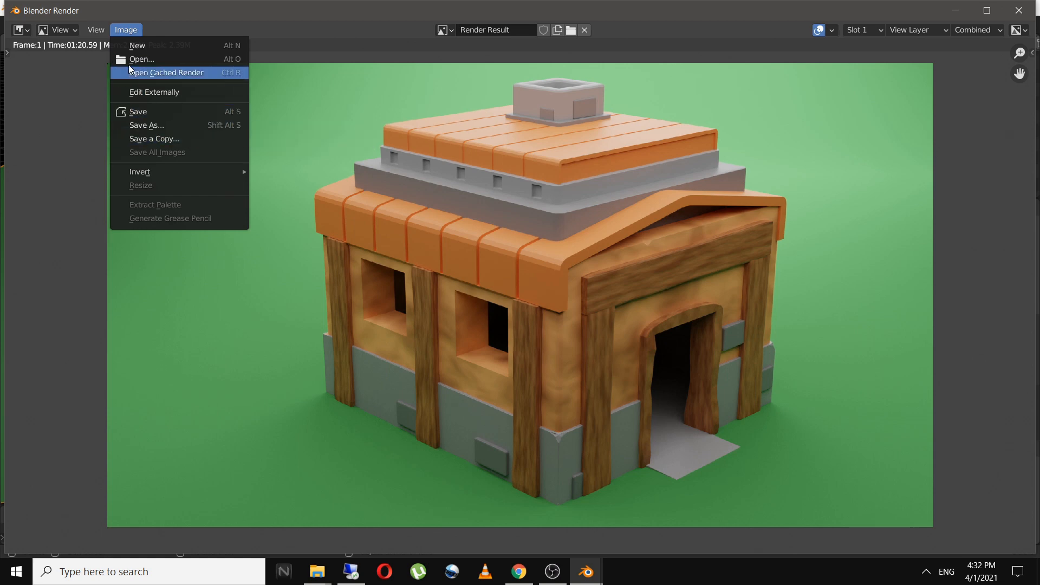
click(98, 34)
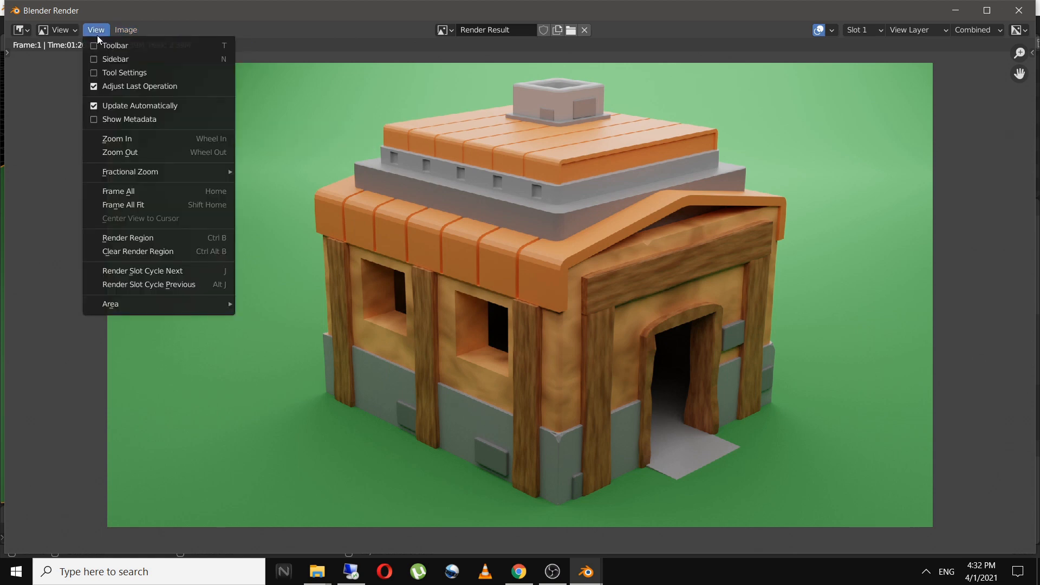